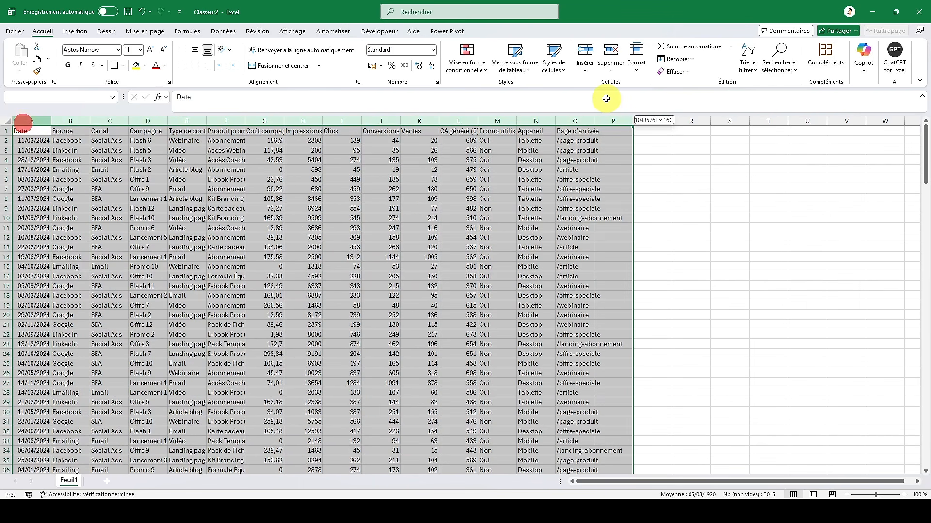
- Fit the widths of columns A to P to their contents and review the column headers in row 1
double_click(594, 121)
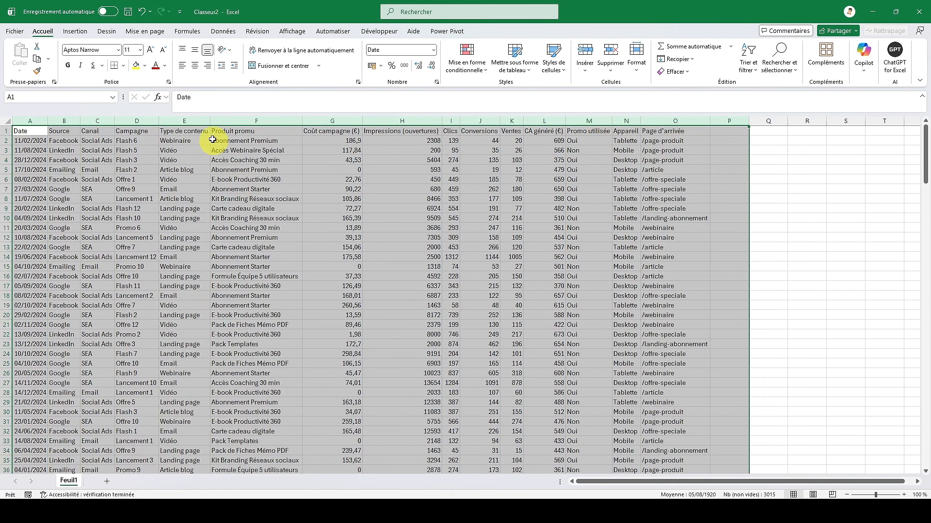
left_click(197, 131)
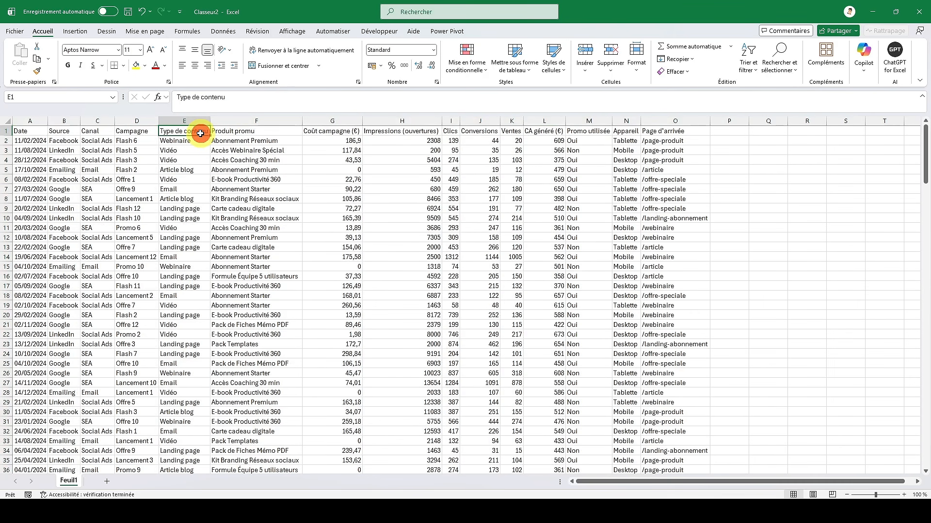
left_click(271, 134)
left_click(350, 129)
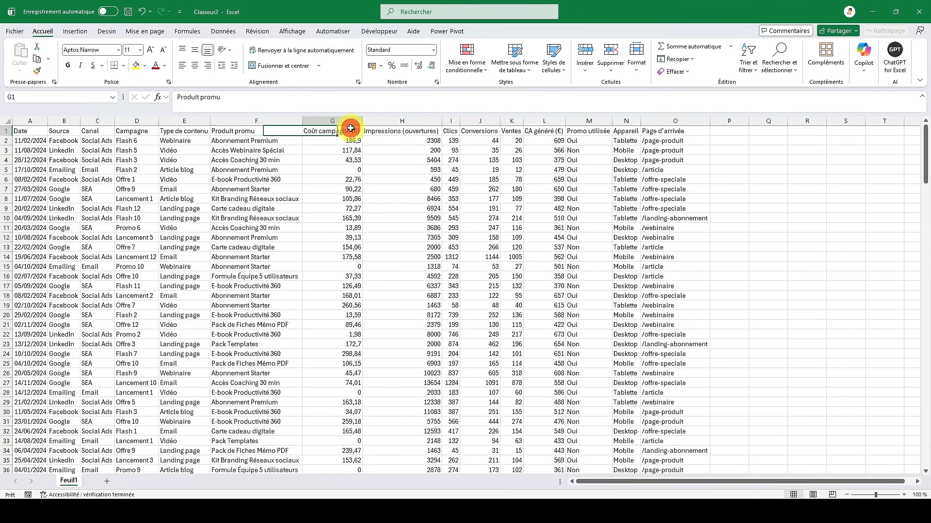
left_click(416, 132)
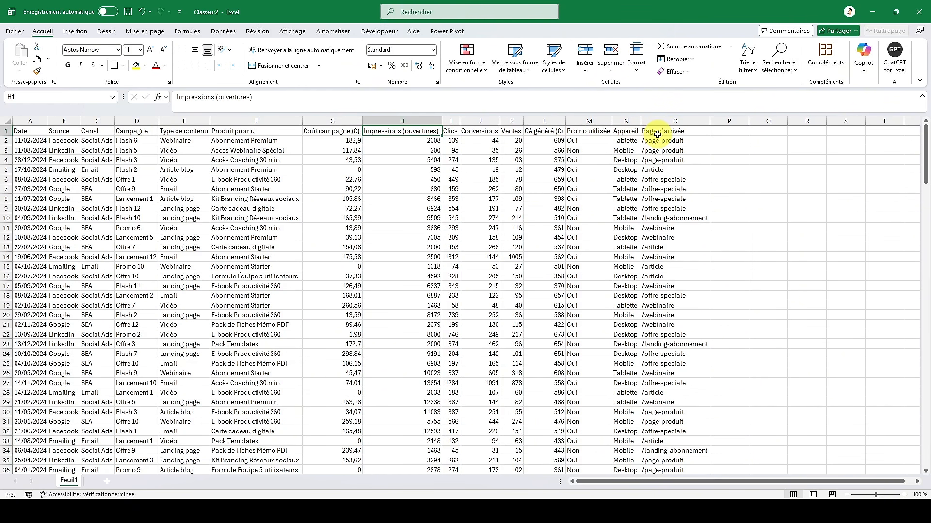
- Convert the data range A1:O201 into a table with headers
left_click(26, 132)
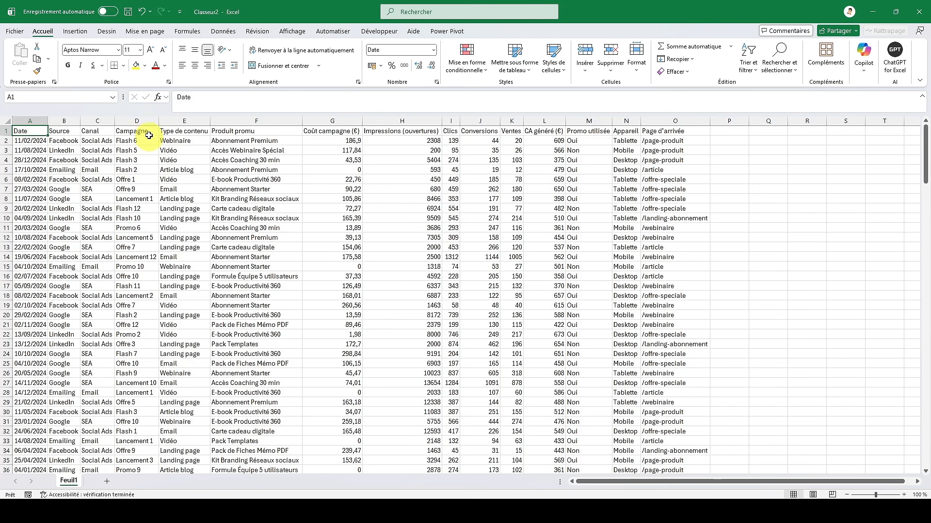
left_click(82, 32)
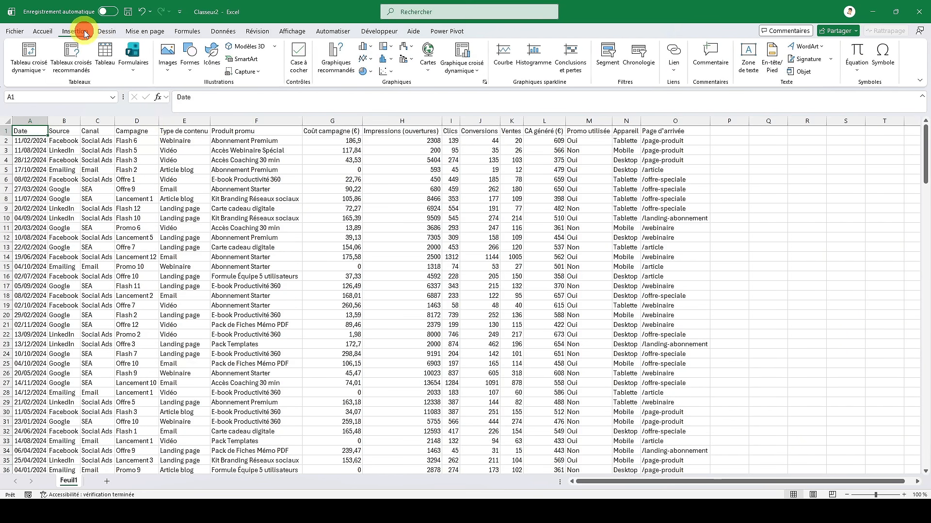
left_click(104, 52)
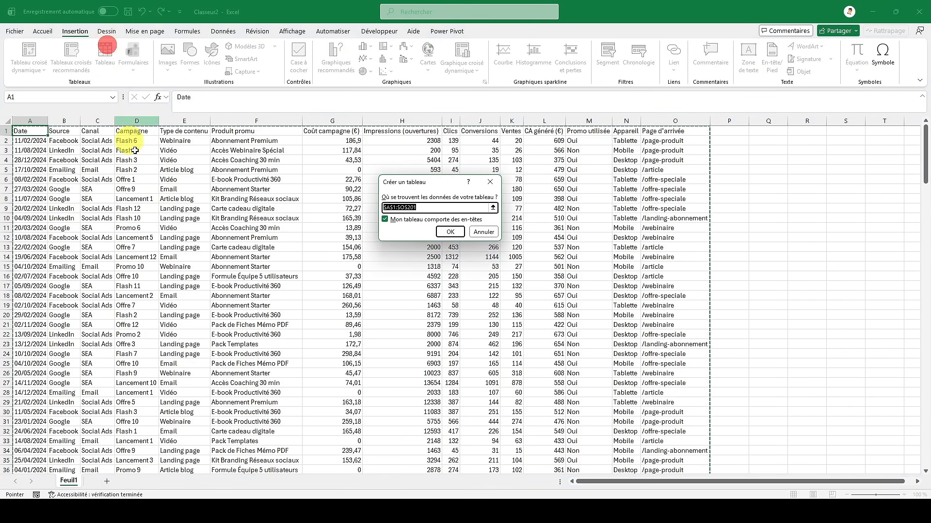
left_click(447, 231)
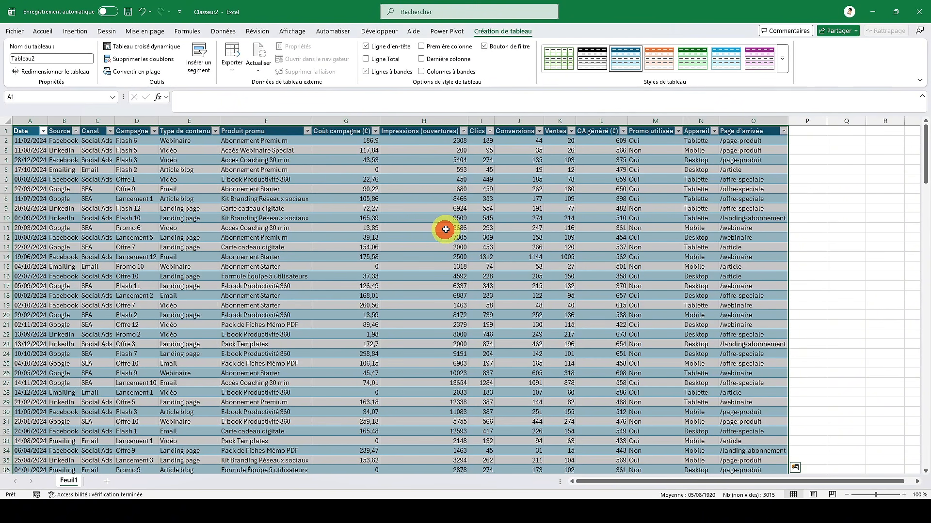
- Apply the purple table style with a black header row from the Foncé (dark) group
left_click(770, 62)
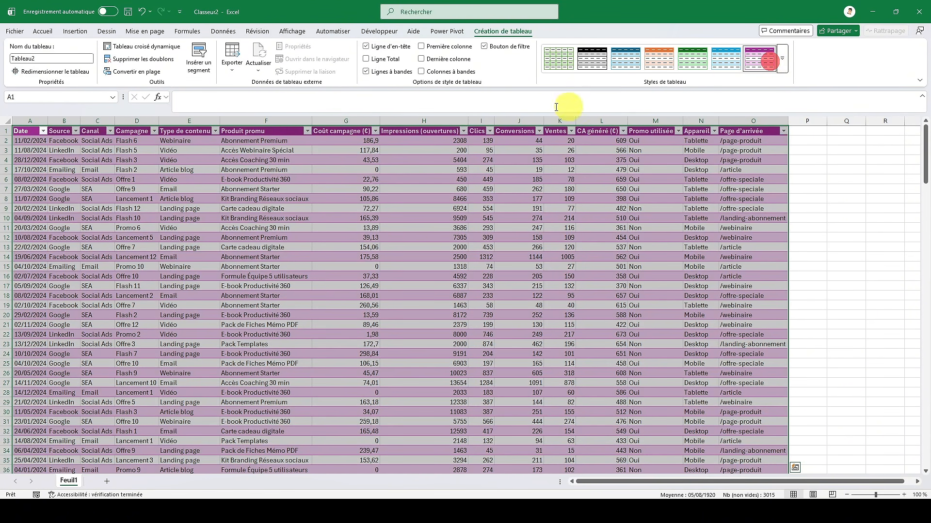
left_click(782, 65)
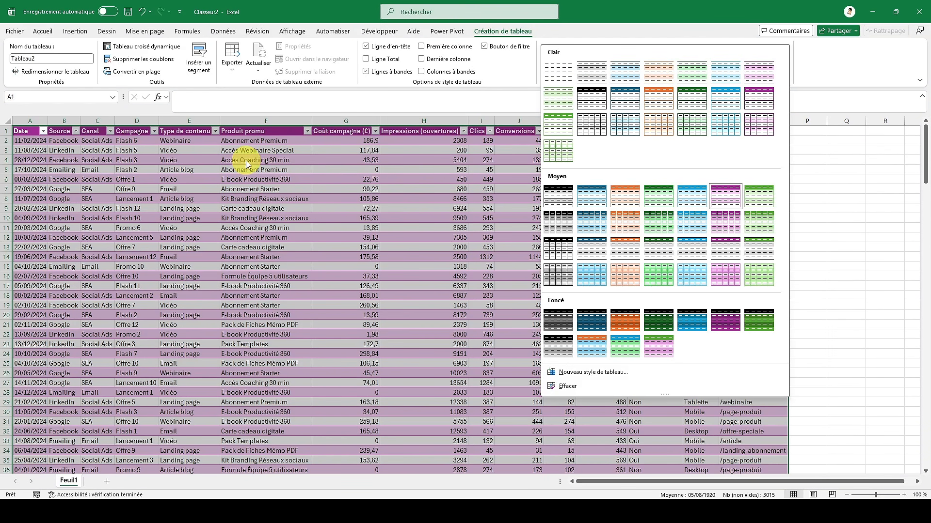
left_click(729, 326)
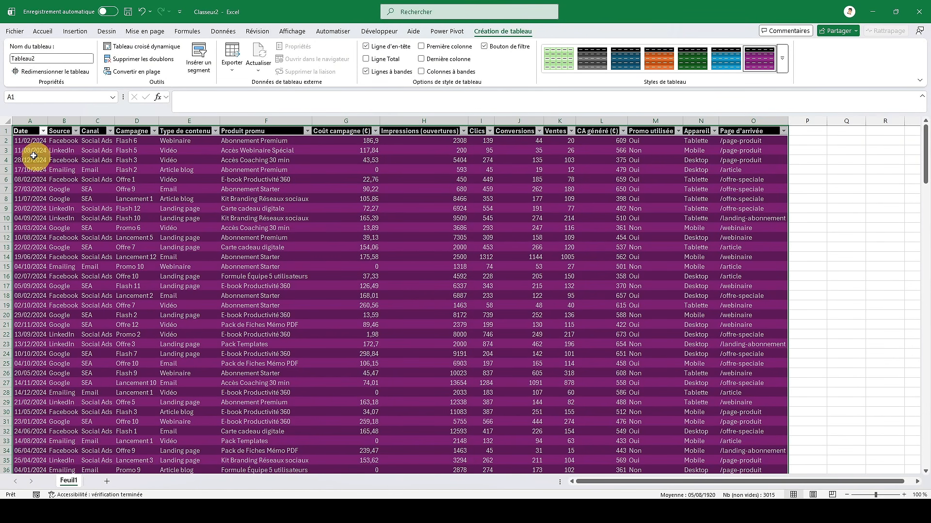
- Hide the gridlines on the data sheet and rename the sheet BDD
left_click(24, 131)
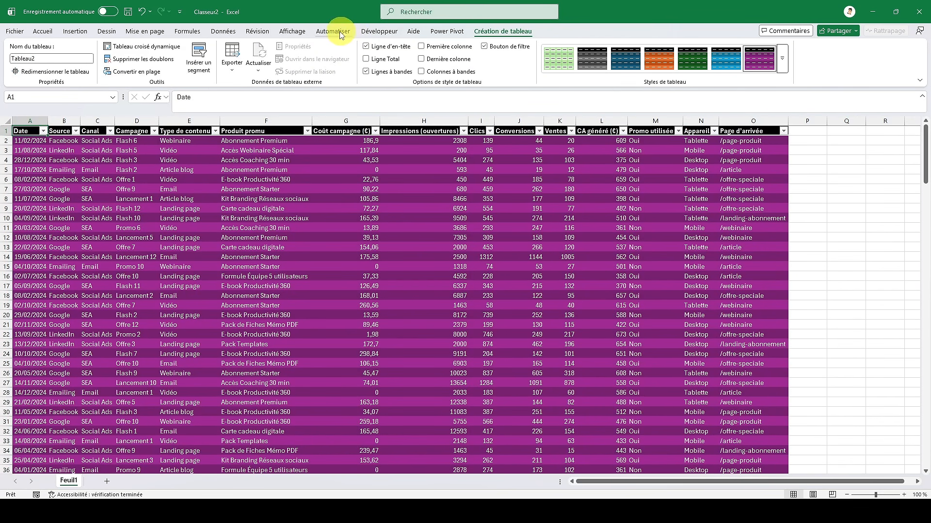
left_click(294, 34)
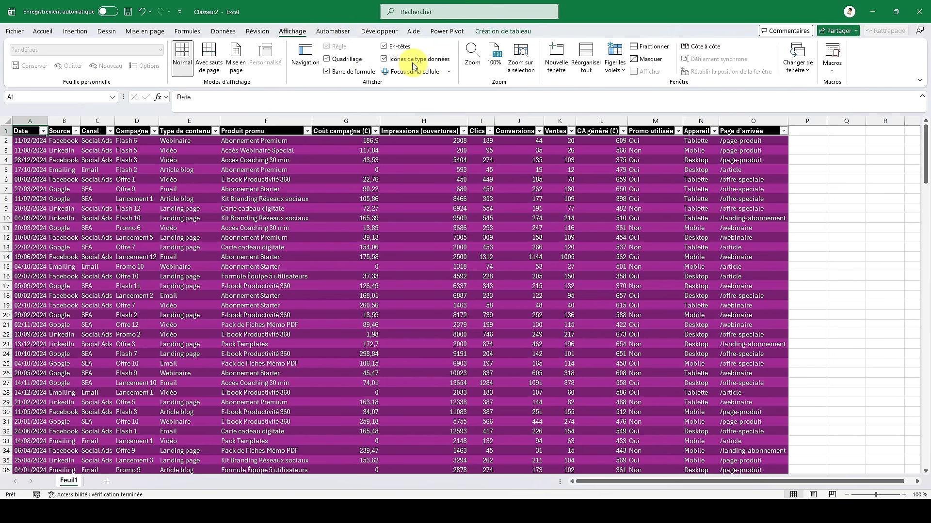
left_click(341, 62)
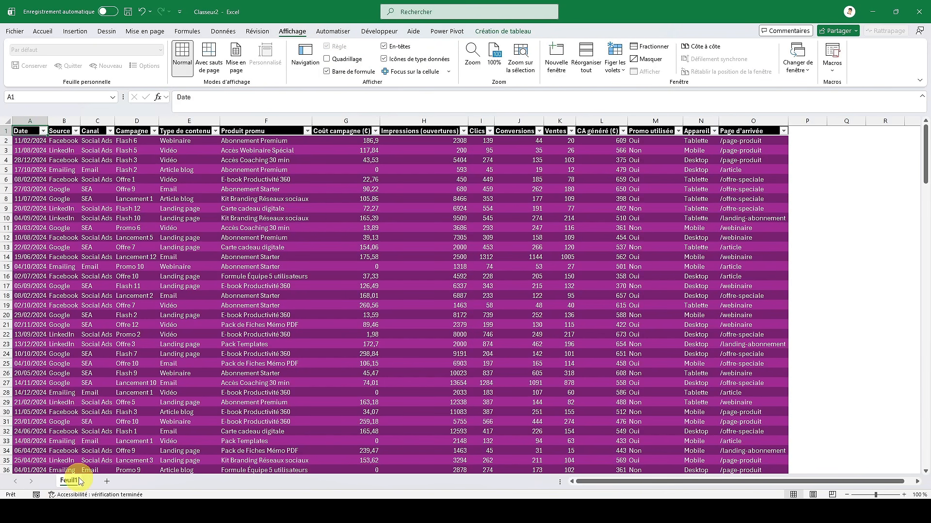
double_click(70, 481)
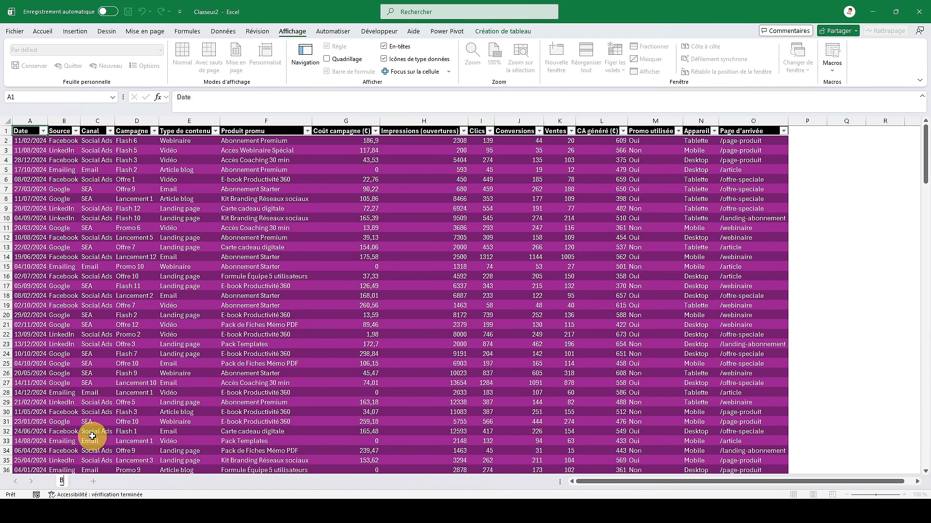
key("Return")
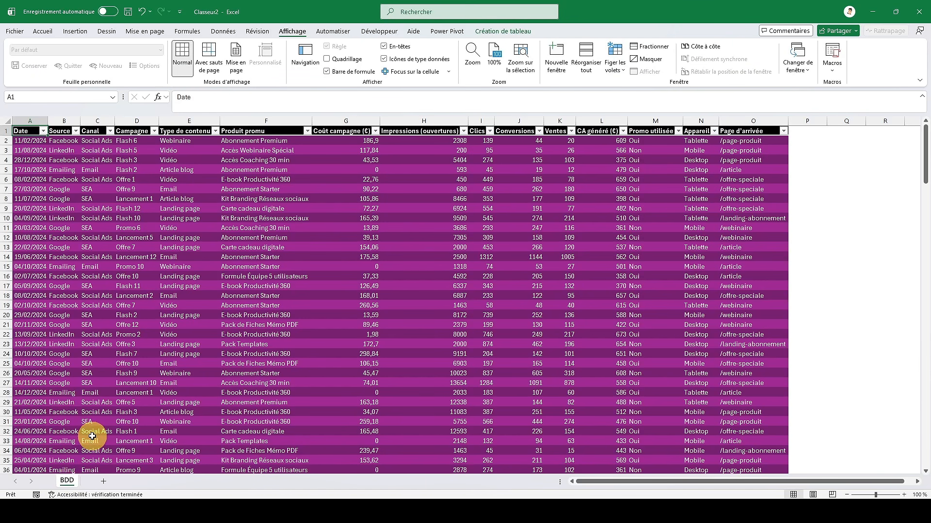
- Add a new sheet named Tableau_de_bord and place it before the BDD sheet
left_click(106, 481)
double_click(94, 481)
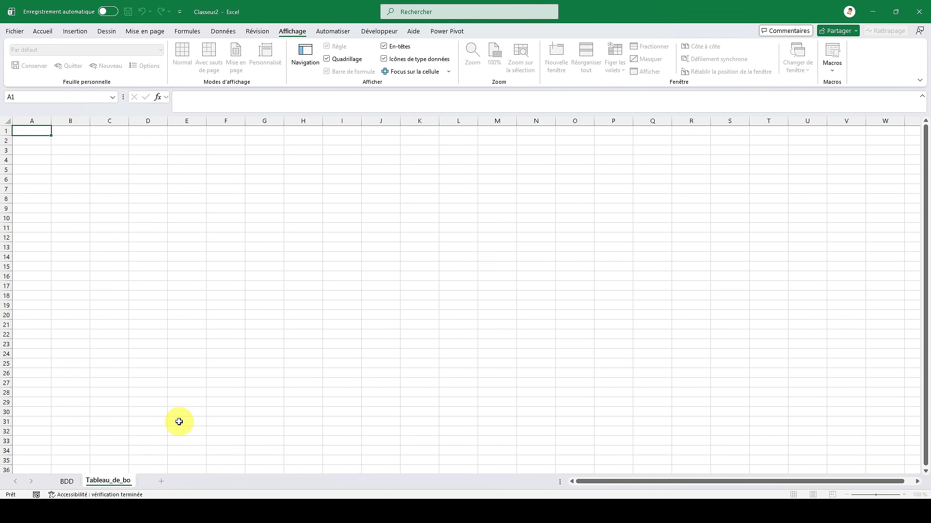
key("Return")
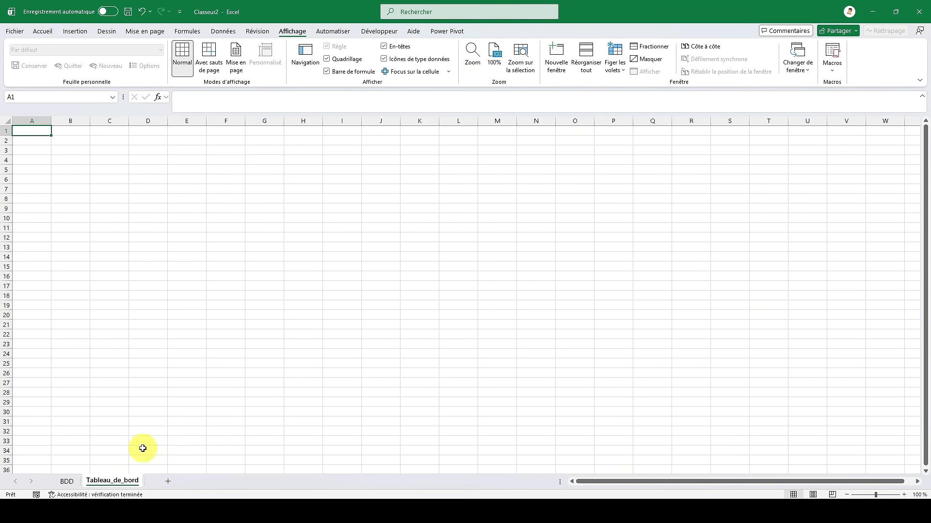
mouse_move(118, 480)
left_mouse_down()
mouse_move(59, 490)
mouse_move(60, 482)
left_mouse_up()
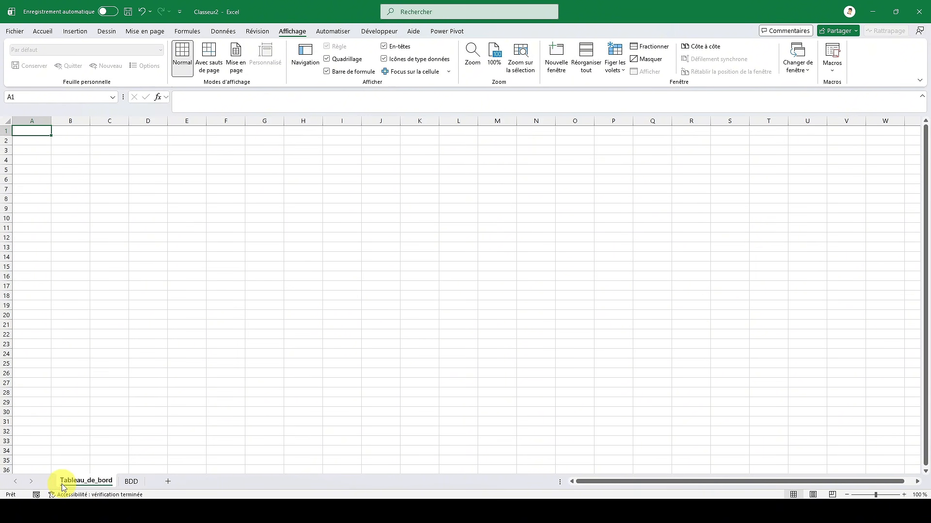
- Increase the height of row 1 on the Tableau_de_bord sheet to make a tall banner row
right_click(6, 131)
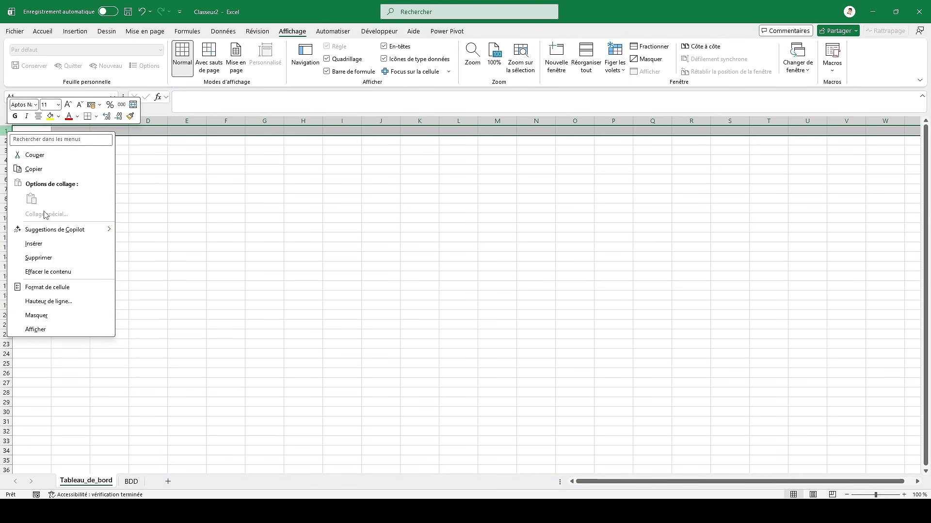
left_click(54, 302)
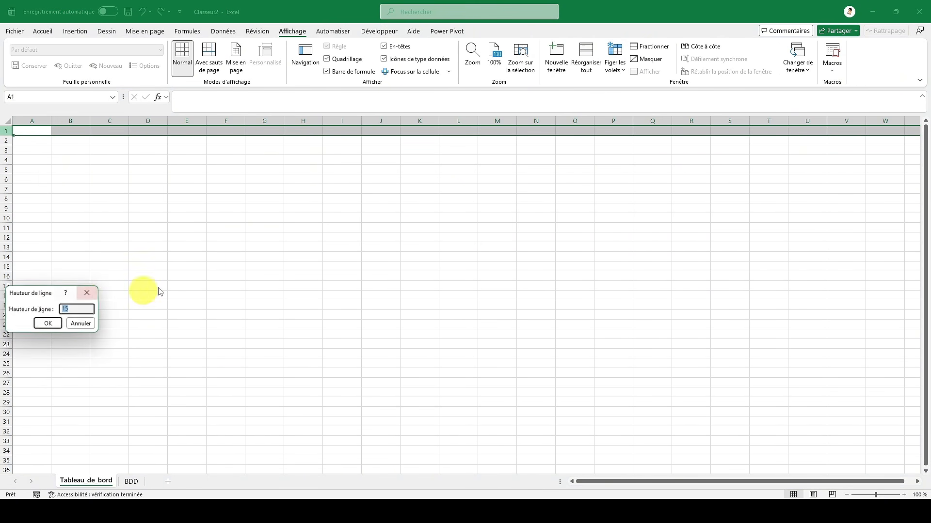
key("Return")
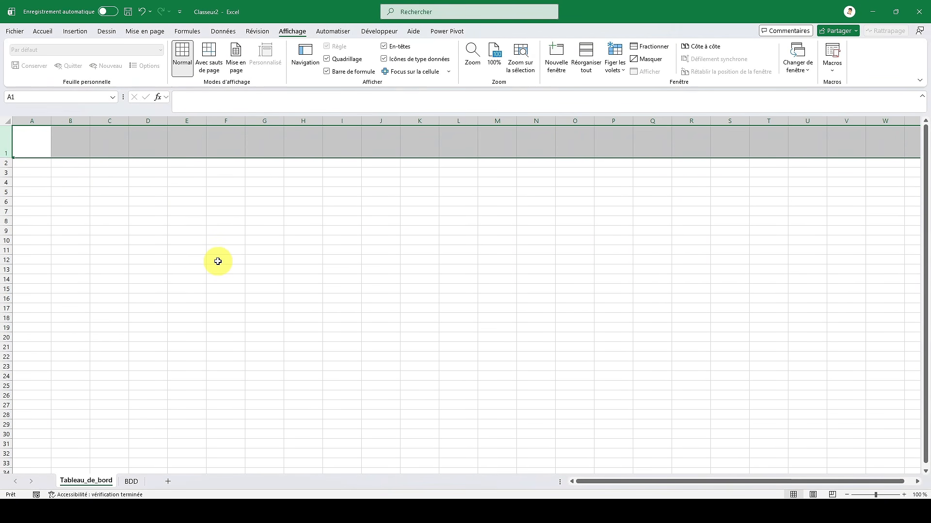
- Fill row 1 with a horizontal two-colour gradient from dark theme purple to standard purple
right_click(187, 148)
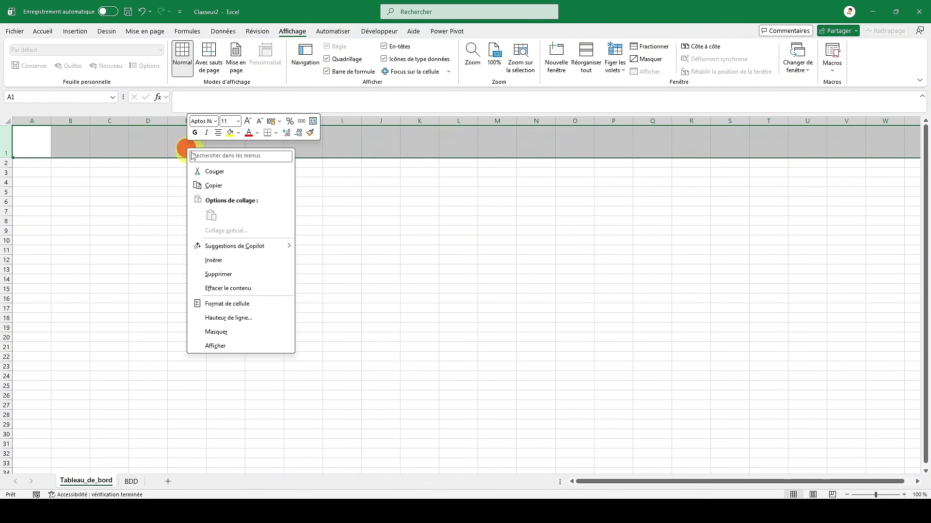
left_click(235, 302)
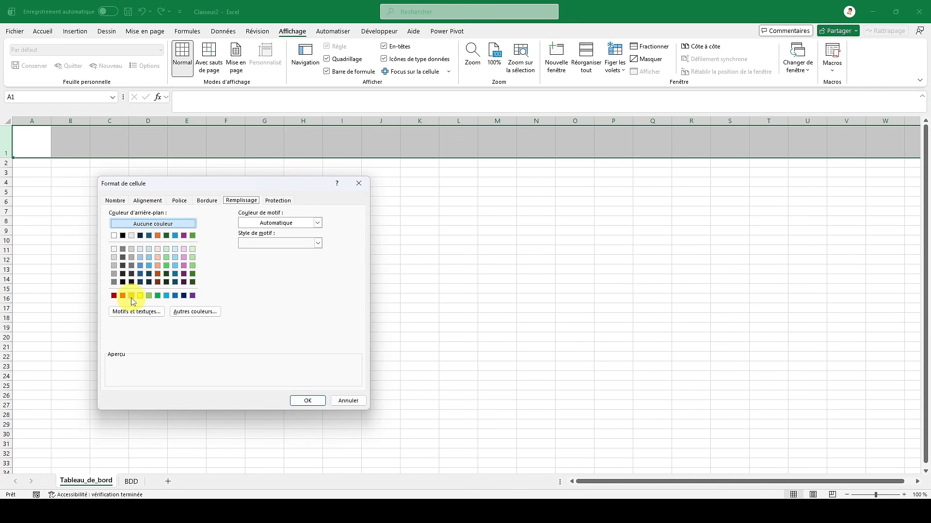
left_click(137, 311)
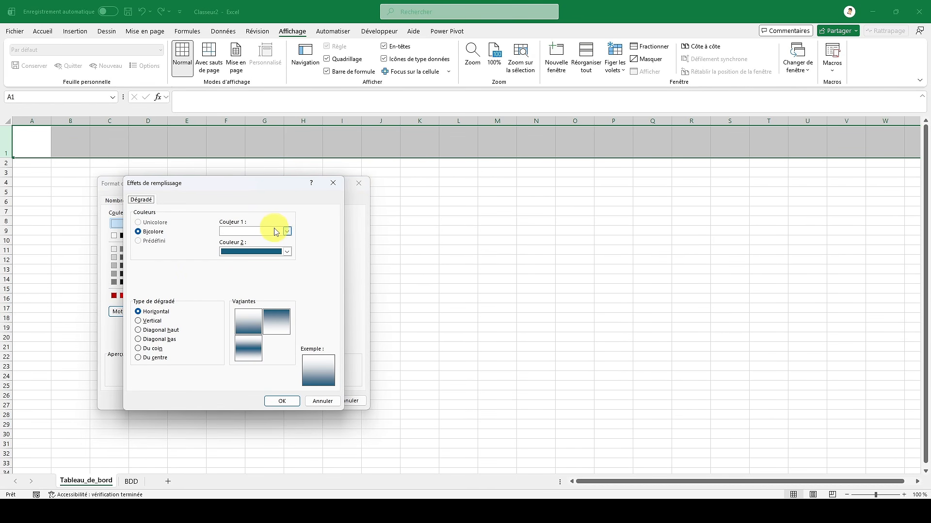
left_click(276, 232)
left_click(335, 323)
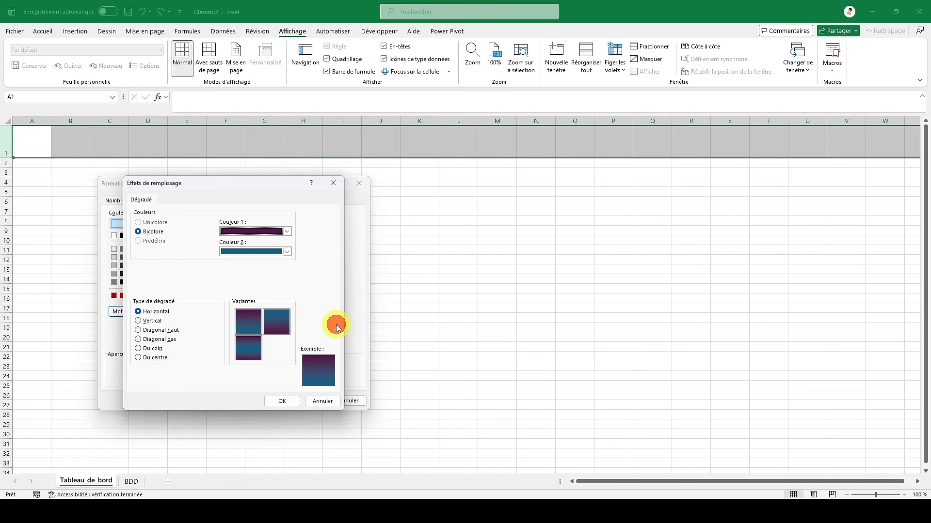
left_click(288, 251)
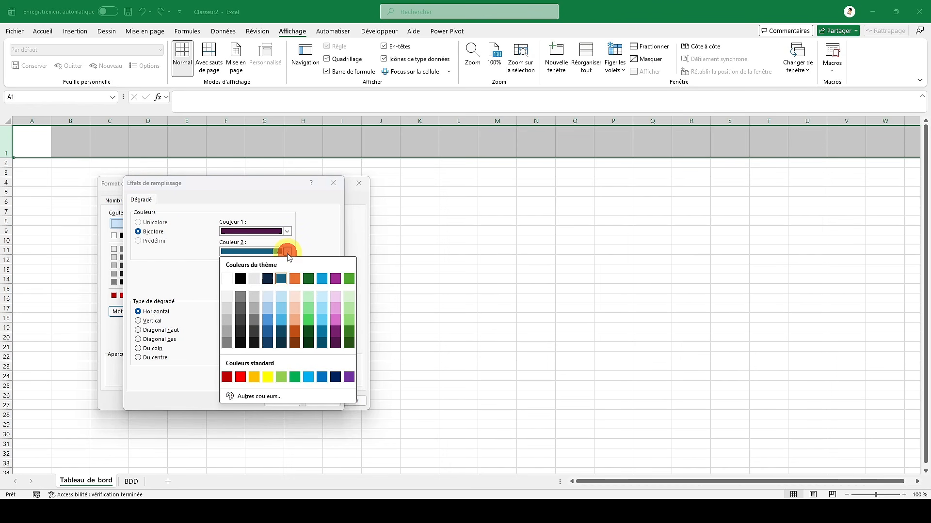
left_click(349, 378)
left_click(283, 398)
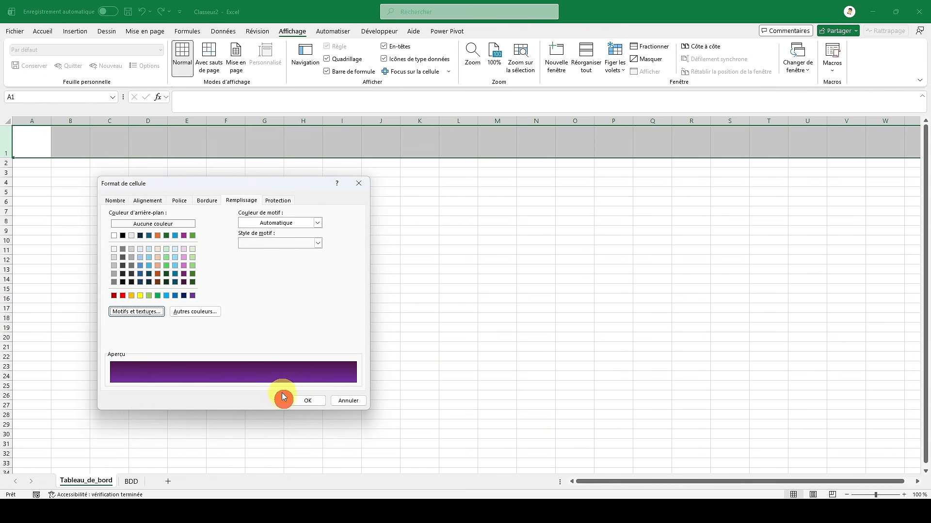
left_click(307, 400)
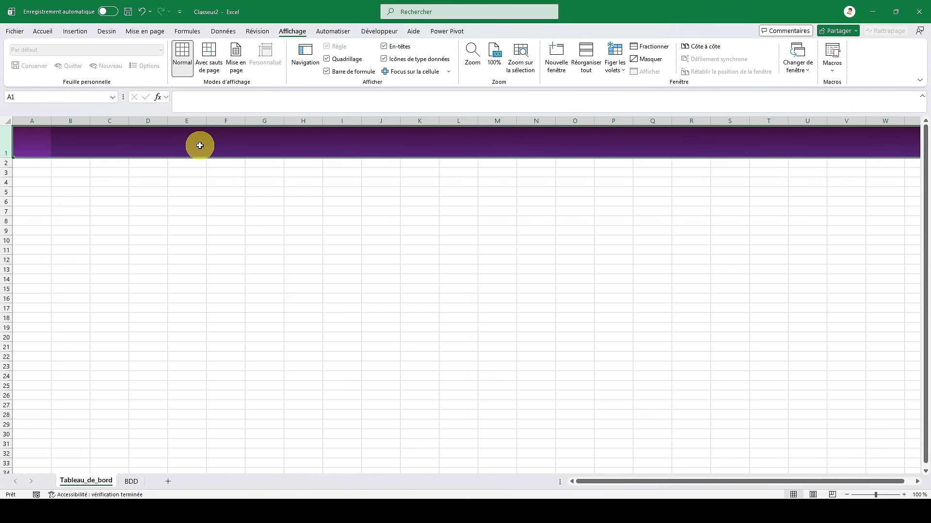
- Enter the title TABLEAU DE BORD MARKETING in cell C1
left_click(99, 142)
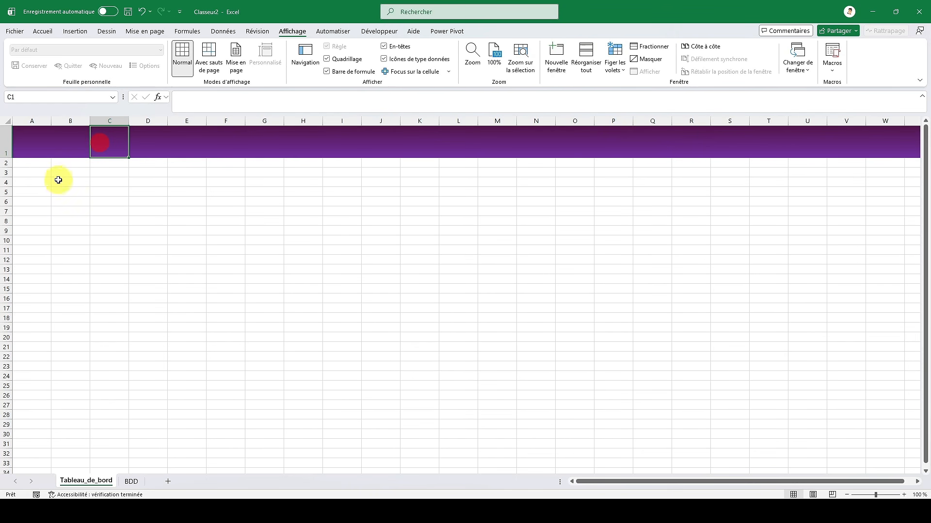
type("TABLE")
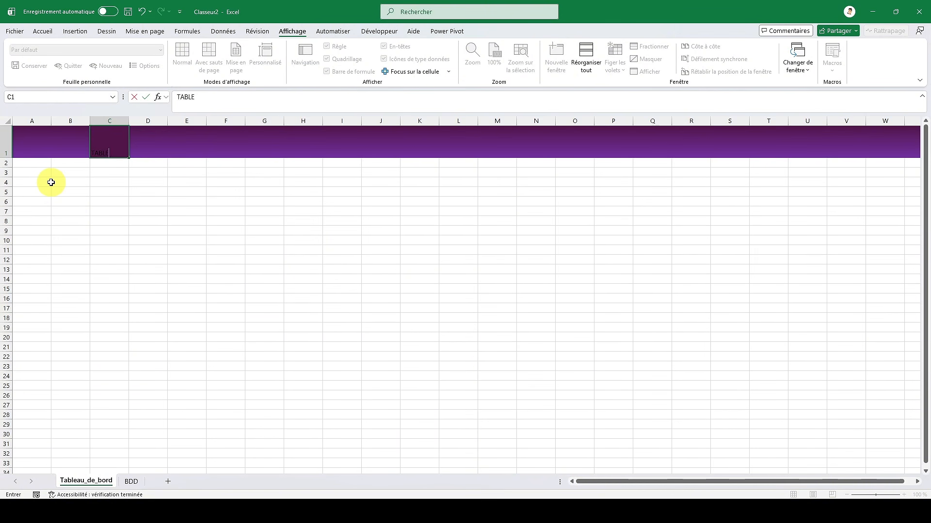
type("AU DE BORD MAR")
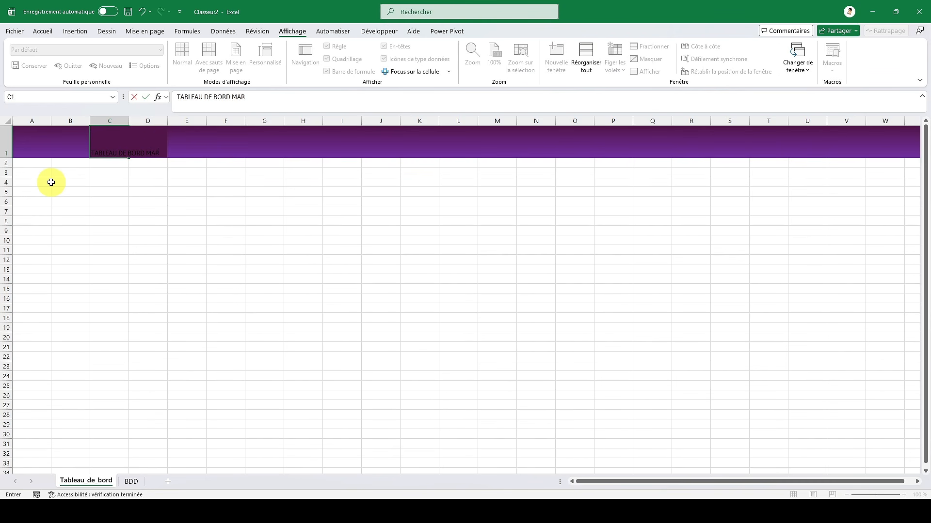
type("KETING")
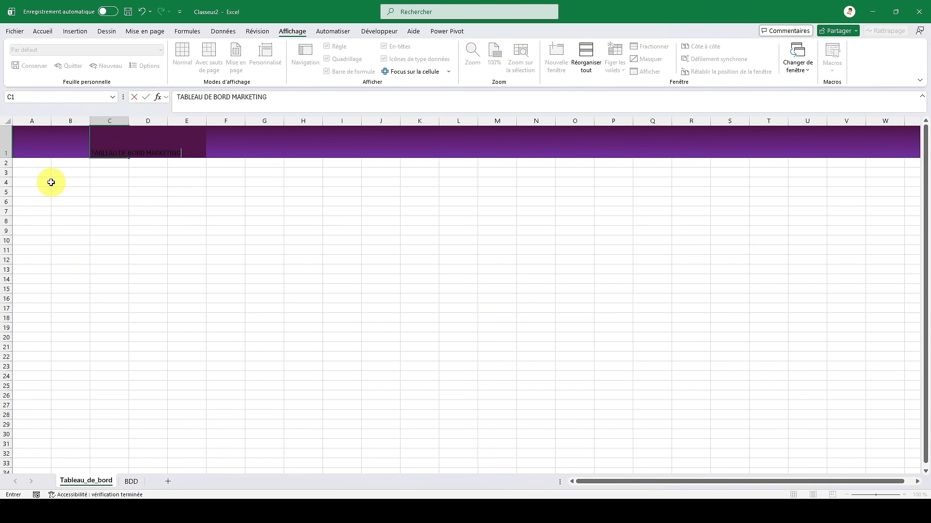
key("ctrl+Return")
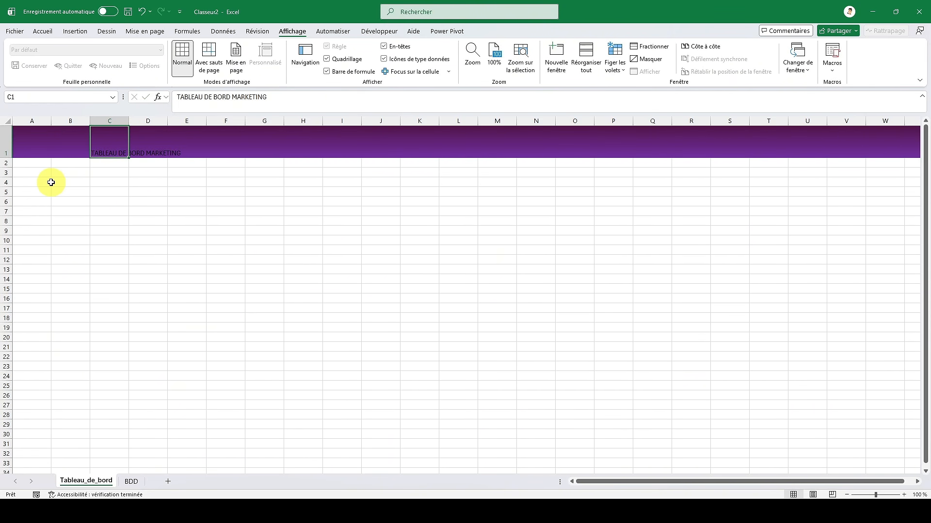
- Make the title in cell C1 bold and white, and align it vertically to the middle of the banner
left_click(43, 31)
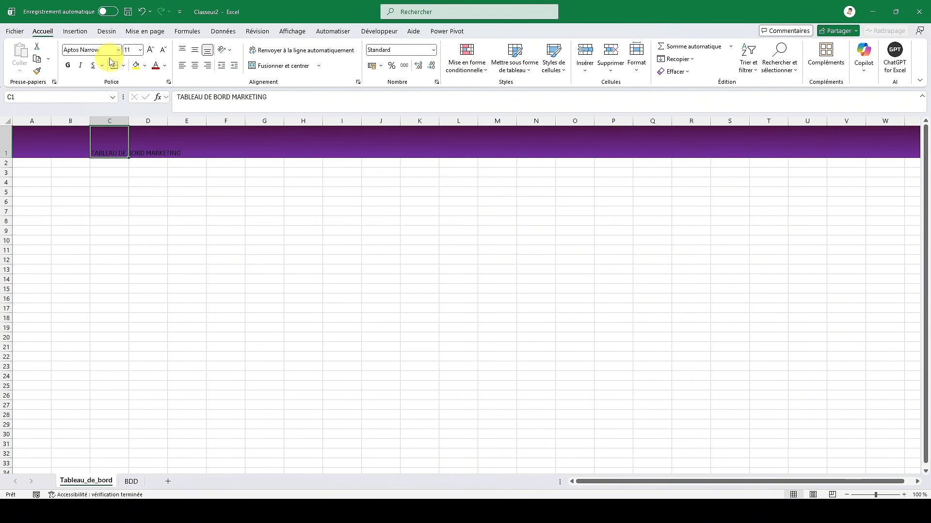
left_click(164, 66)
left_click(162, 130)
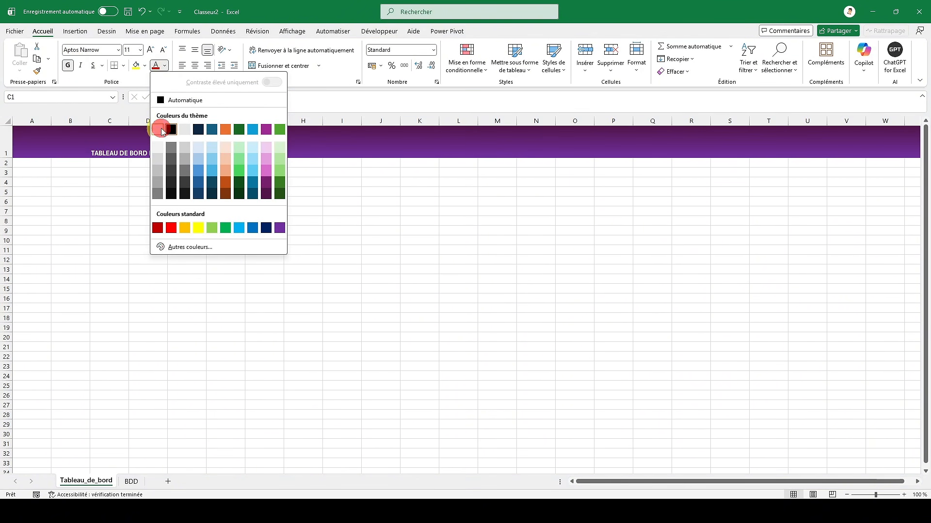
left_click(194, 50)
- Enlarge the TABLEAU DE BORD MARKETING title to font size 48
left_click(150, 50)
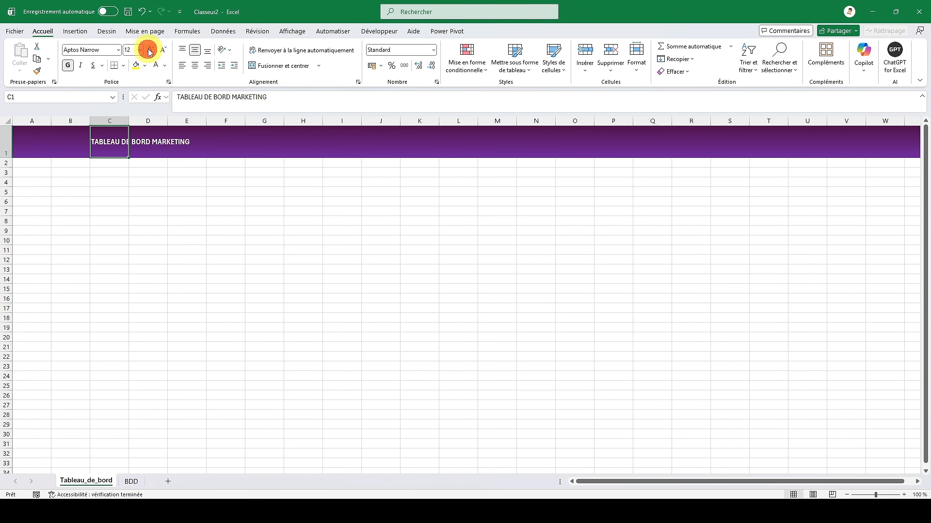
left_click(150, 50)
left_click(150, 50)
left_click(150, 50)
left_click(150, 50)
left_click(150, 50)
left_click(150, 50)
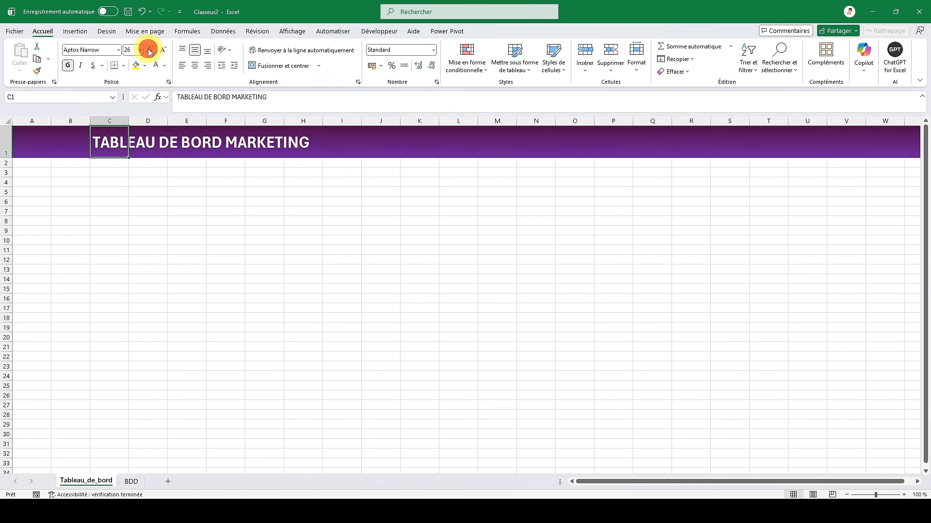
left_click(150, 50)
left_click(150, 50)
left_click(150, 50)
left_click(150, 50)
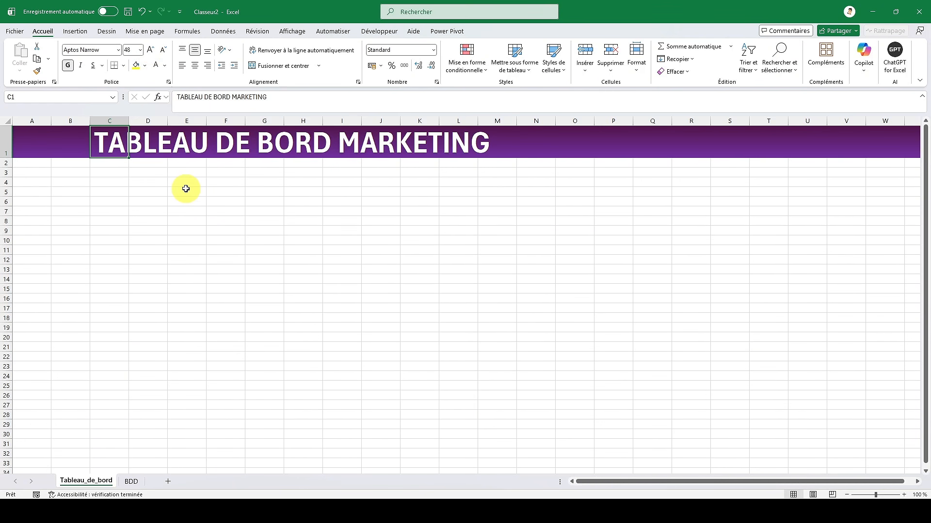
- Fill rows 2 to 100 of the Tableau_de_bord sheet with standard purple
left_click(10, 165)
left_click_drag(10, 165, 17, 400)
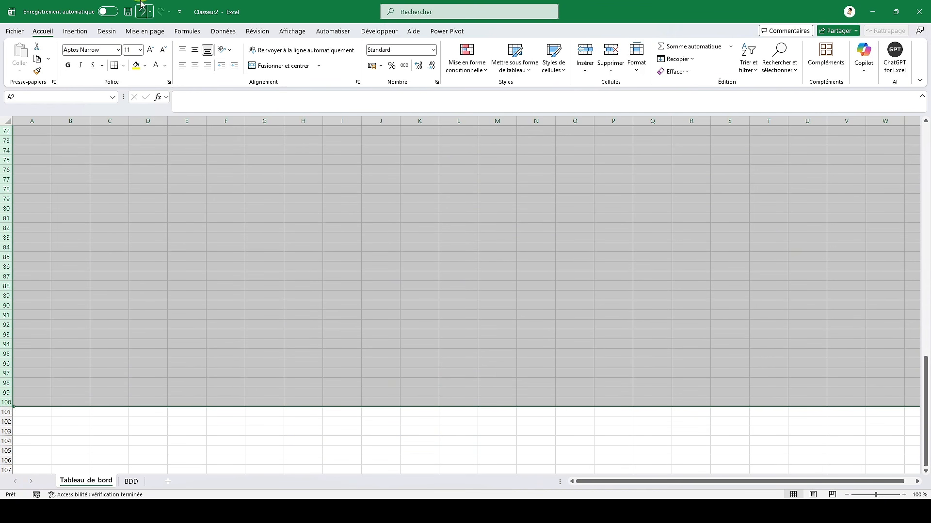
left_click(144, 65)
left_click(260, 213)
scroll(249, 218, "up", 20)
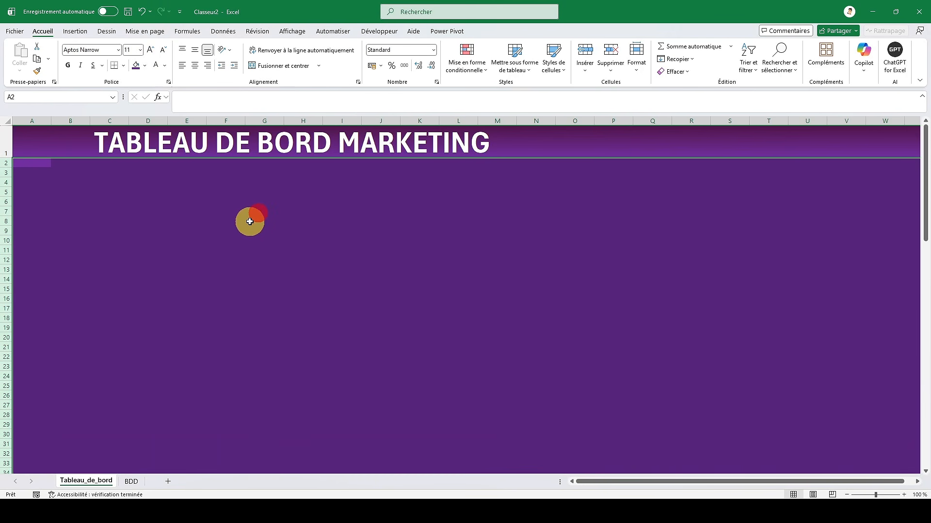
left_click(125, 172)
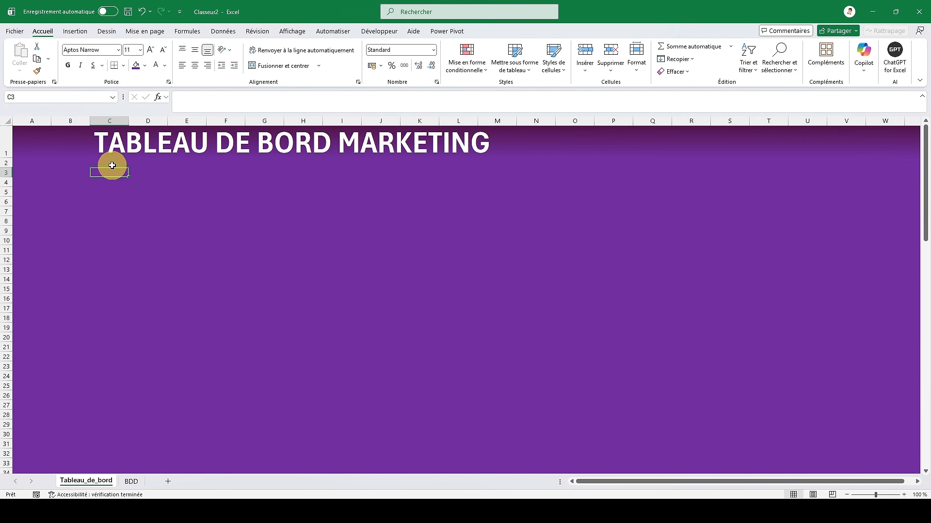
left_click(61, 143)
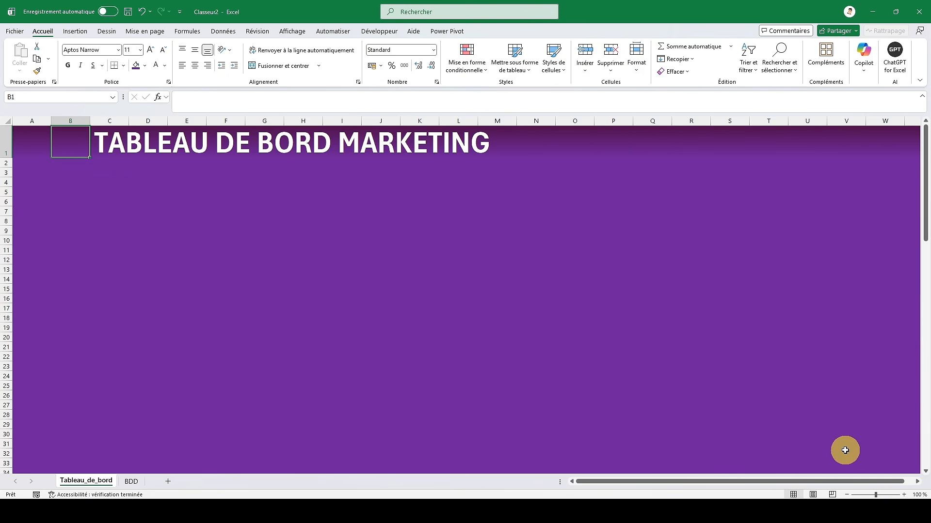
- Draw a vertical rounded rectangle about 10.52 cm high and 2.98 cm wide under the banner, across columns A and B
left_click(846, 496)
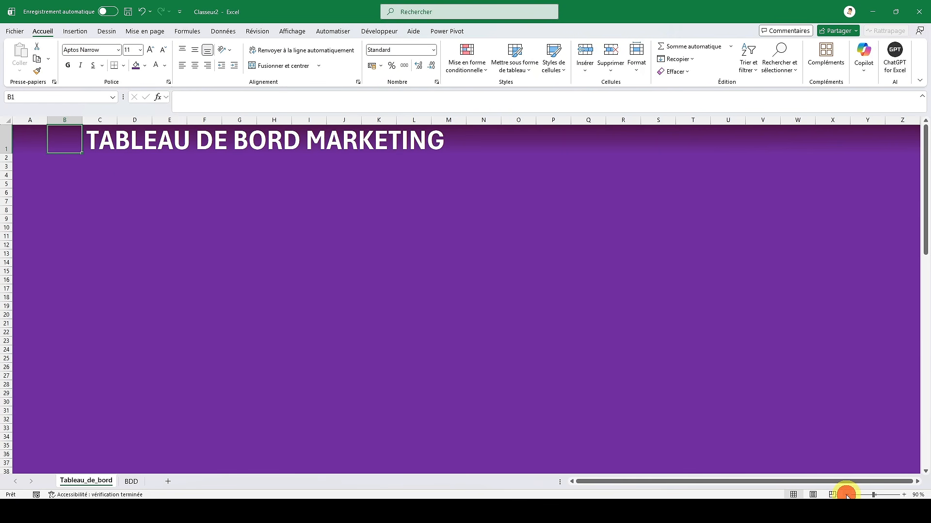
left_click(847, 496)
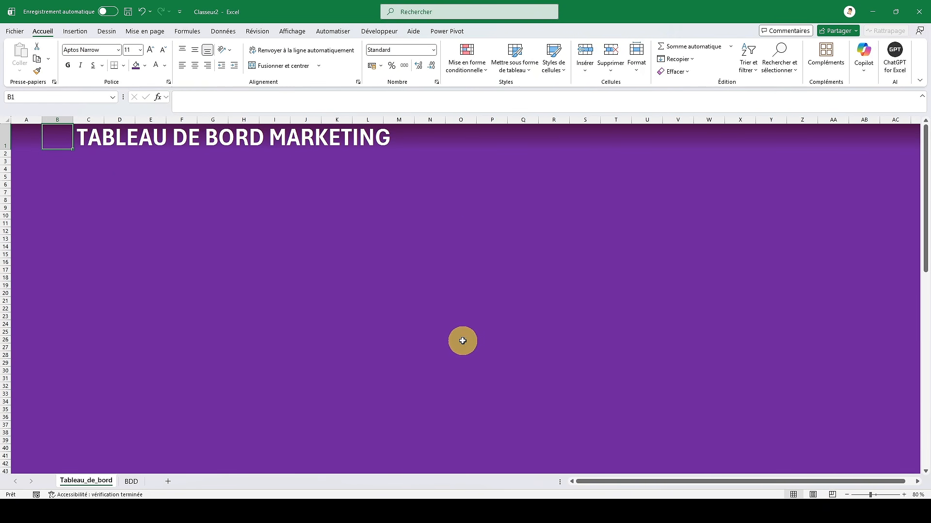
left_click(77, 31)
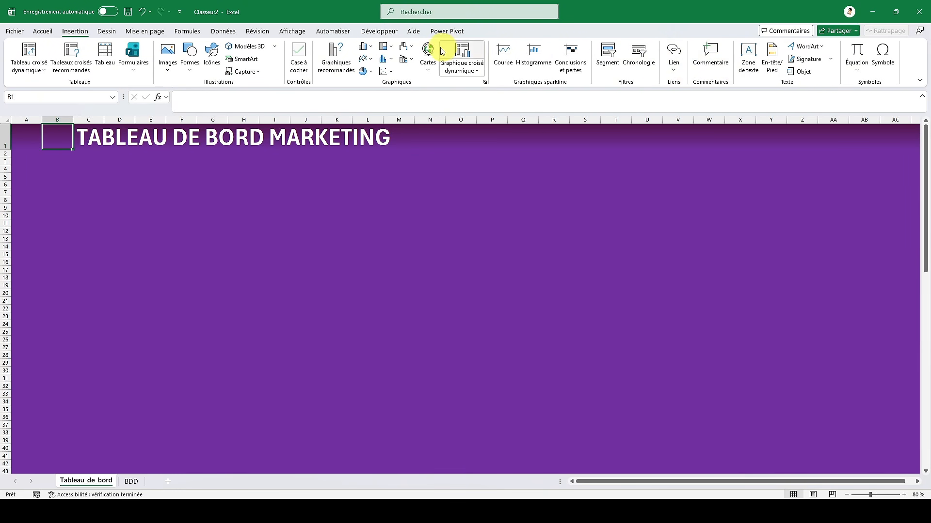
left_click(189, 63)
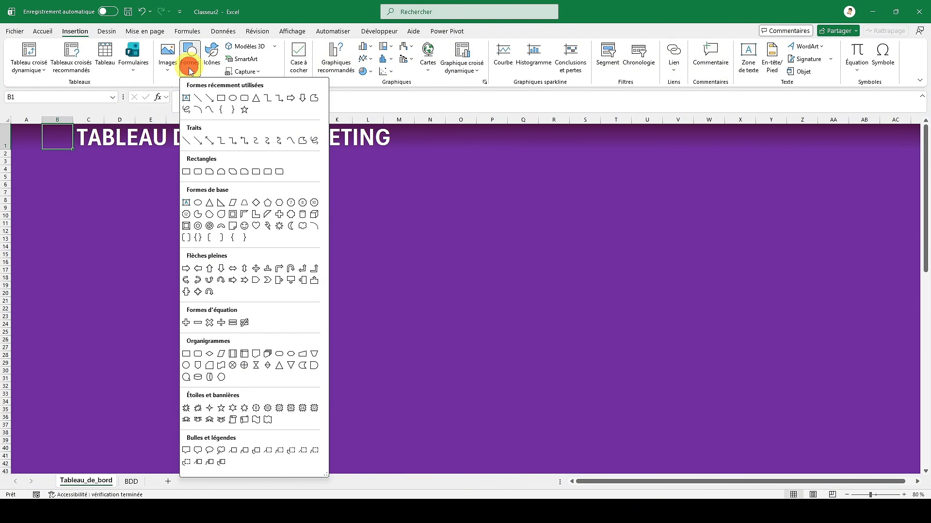
left_click(244, 99)
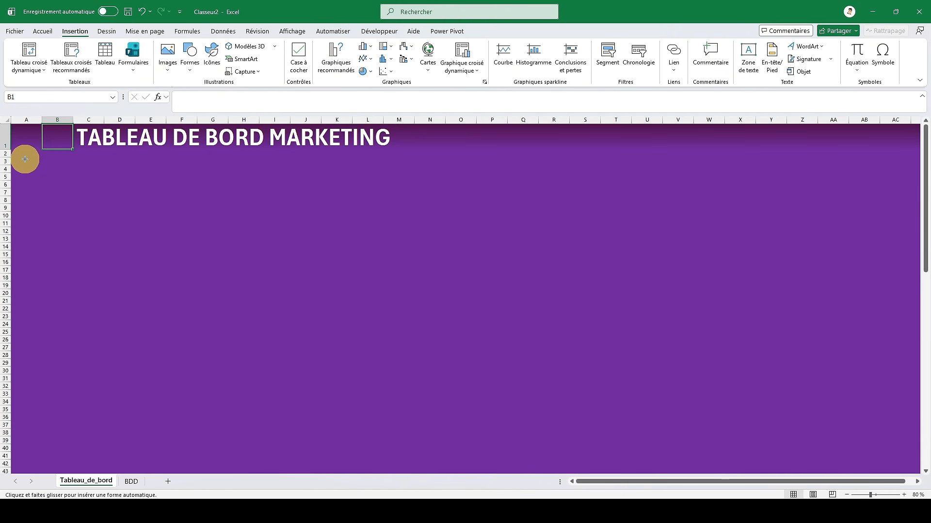
left_click_drag(20, 163, 63, 316)
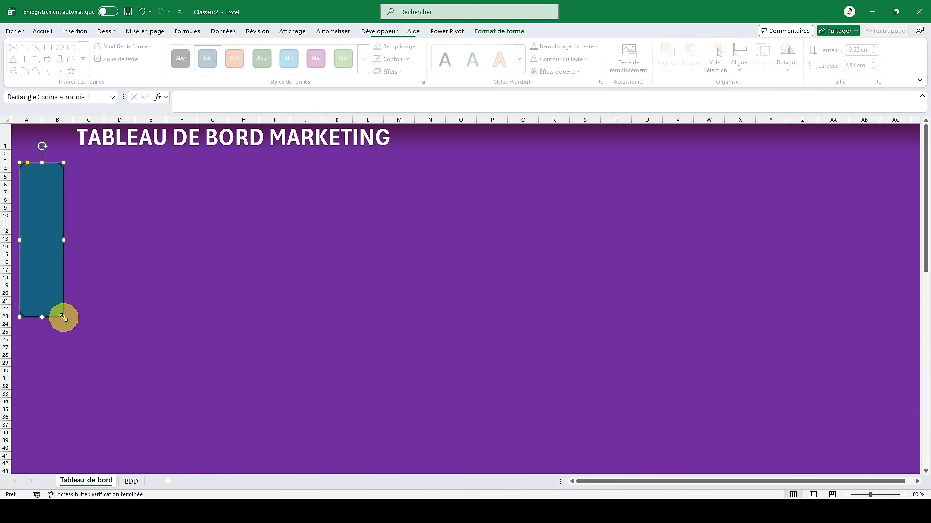
- Fill the rounded rectangle with white and remove its outline
left_click(416, 46)
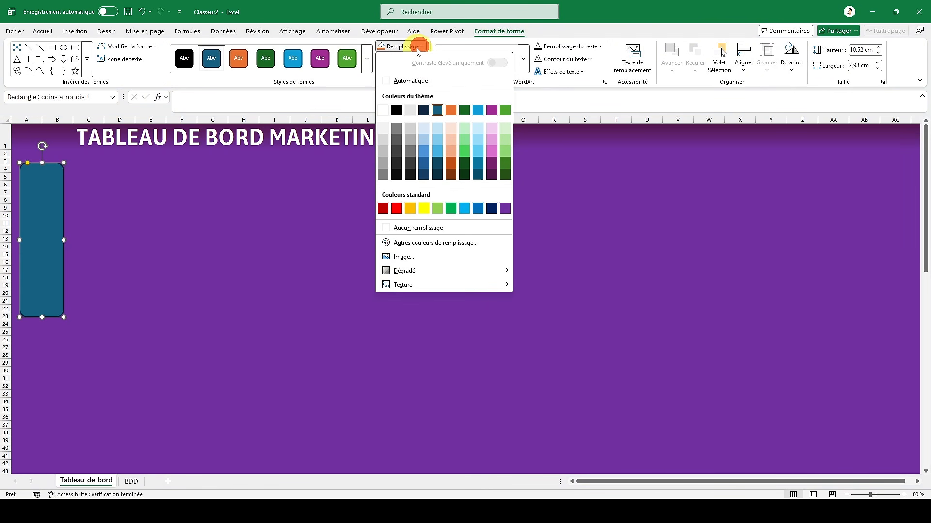
left_click(385, 110)
left_click(395, 58)
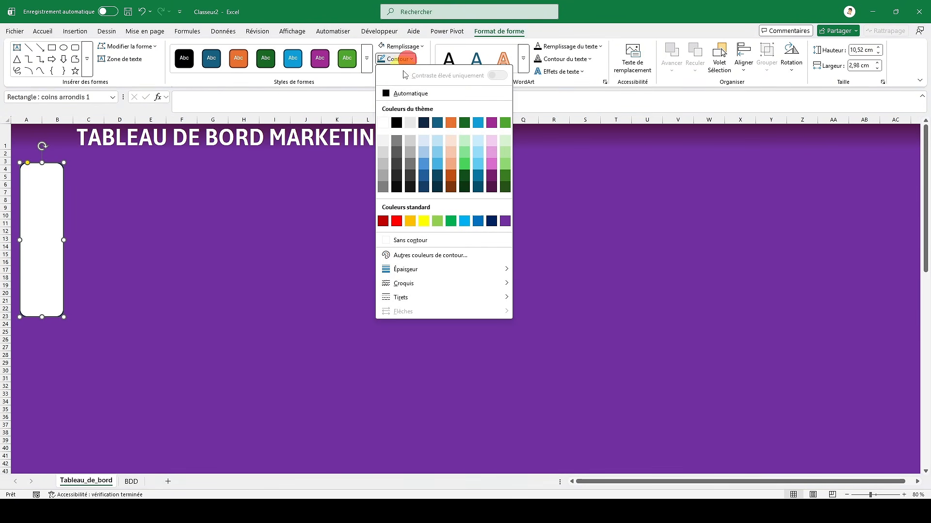
left_click(408, 239)
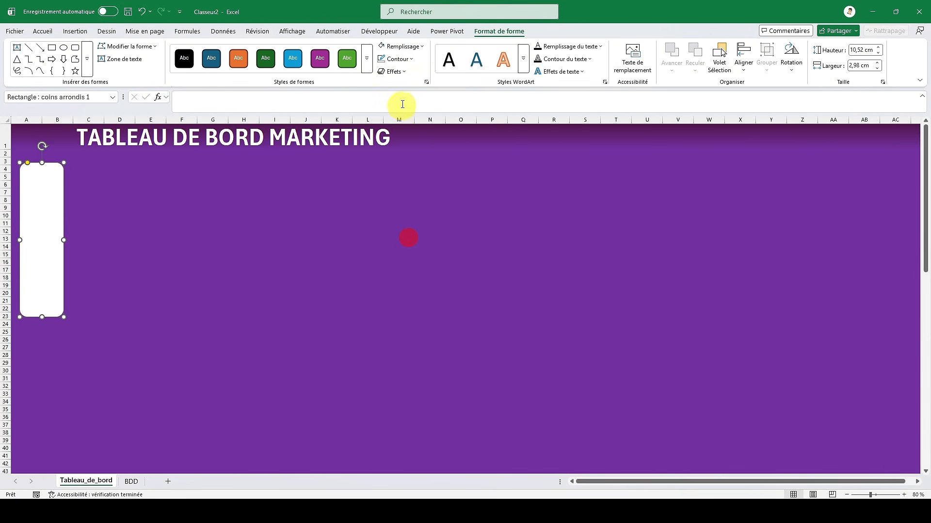
- Apply the first outer shadow preset to the white rounded rectangle
left_click(404, 71)
mouse_move(415, 111)
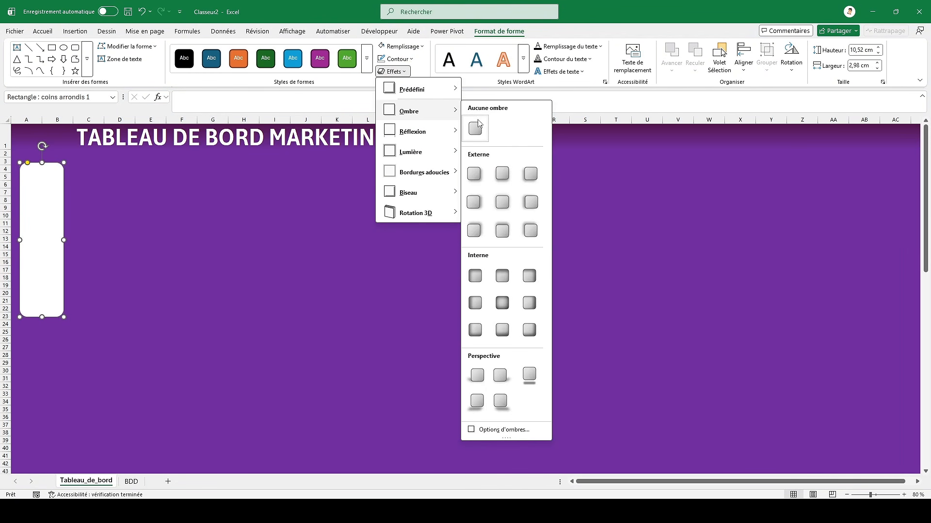
left_click(477, 172)
left_click(120, 207)
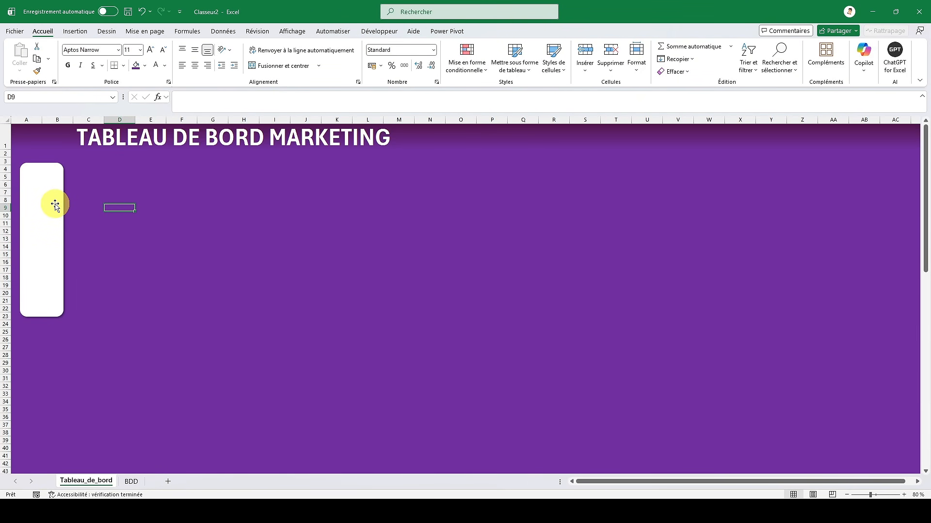
- Duplicate the white panel and reshape the copy into a thin horizontal bar under the title, from column C to column H
left_click(55, 205)
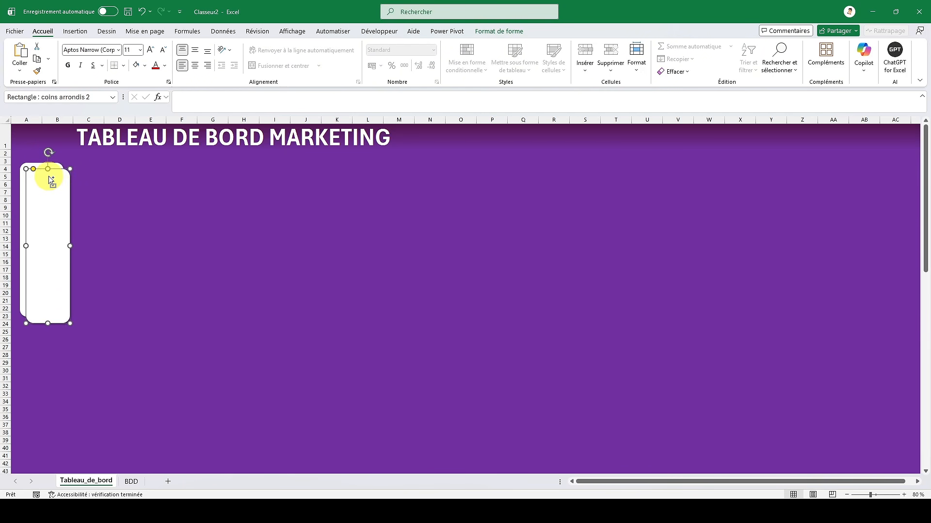
left_click_drag(56, 202, 100, 197)
left_click_drag(100, 197, 100, 183)
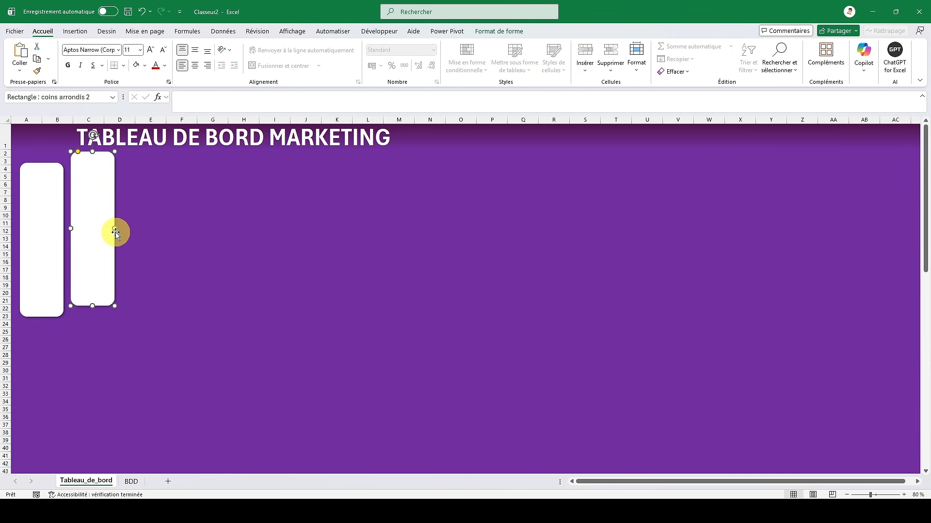
left_click_drag(115, 232, 244, 211)
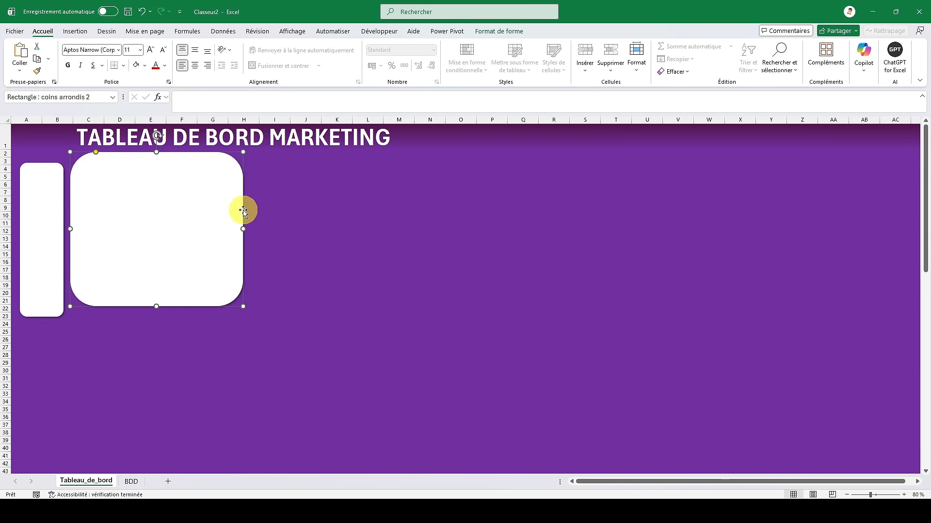
left_click_drag(156, 307, 161, 173)
- Enter the text Taux de conversion in the thin white bar
left_click(153, 159)
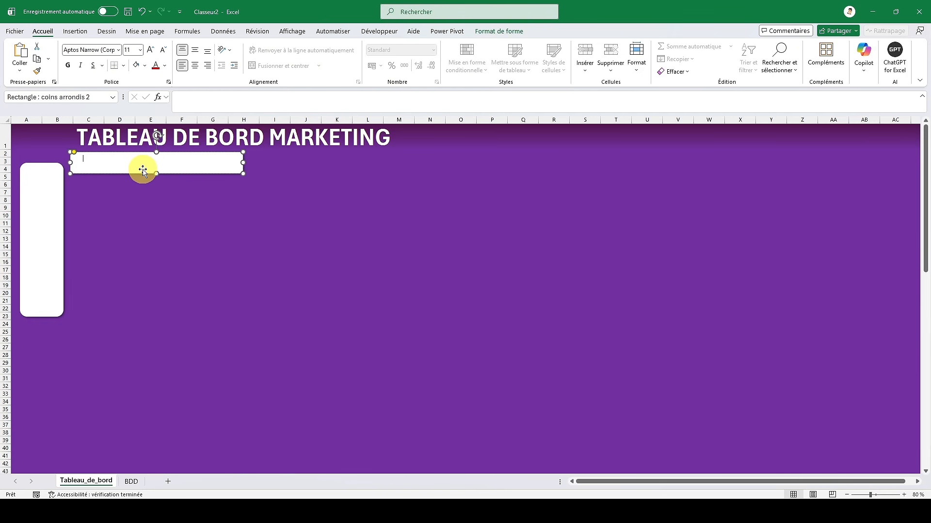
type("aly")
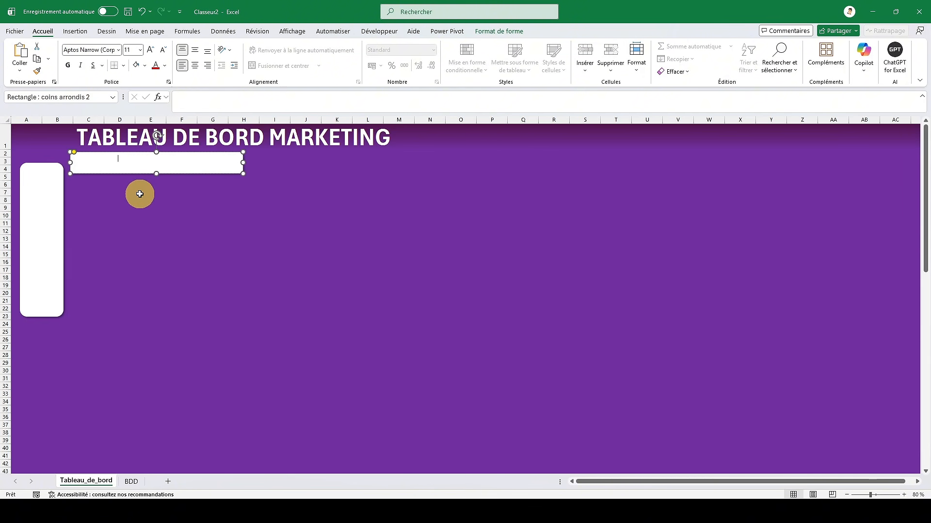
left_click(139, 192)
left_click(140, 162)
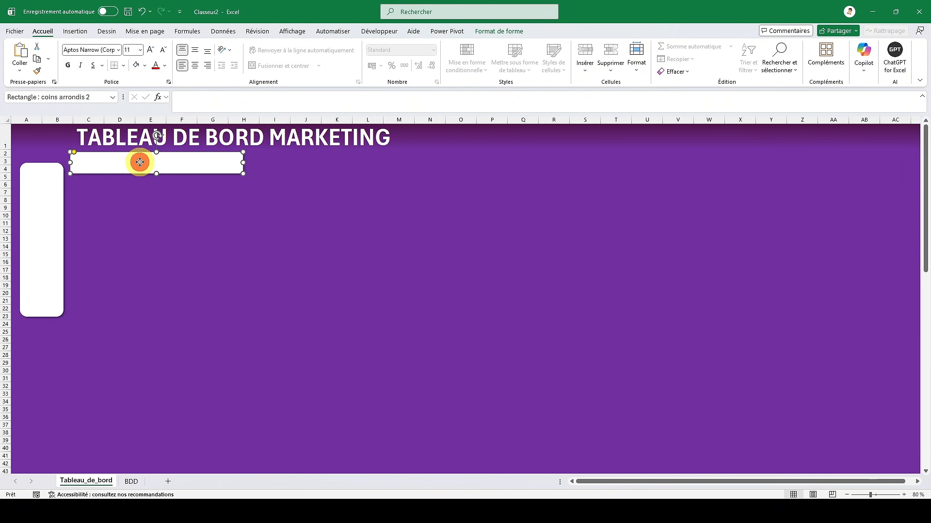
- Make the Taux de conversion text bold and standard purple
double_click(98, 160)
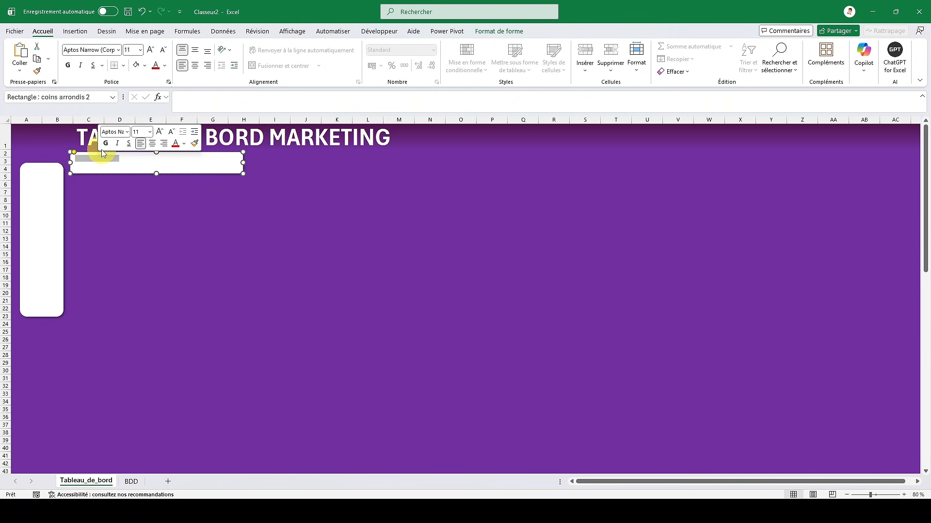
left_click(105, 144)
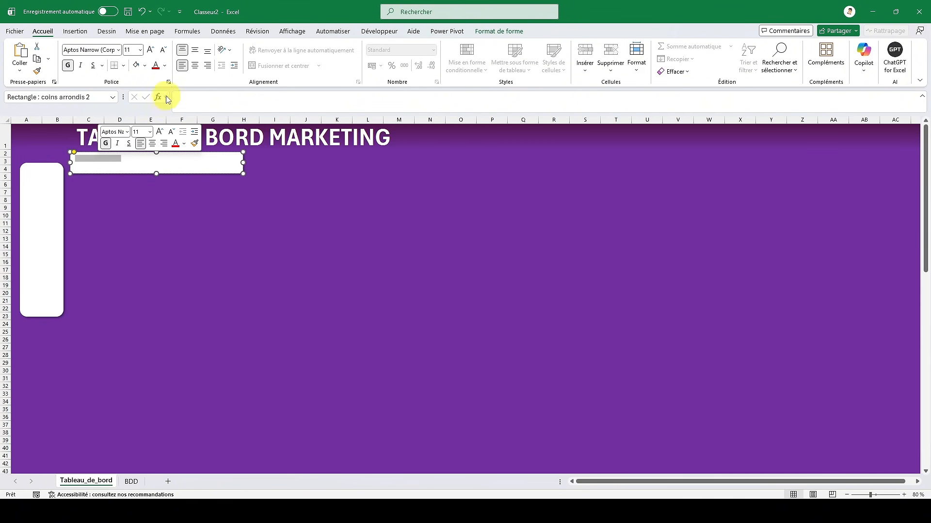
left_click(164, 65)
left_click(277, 230)
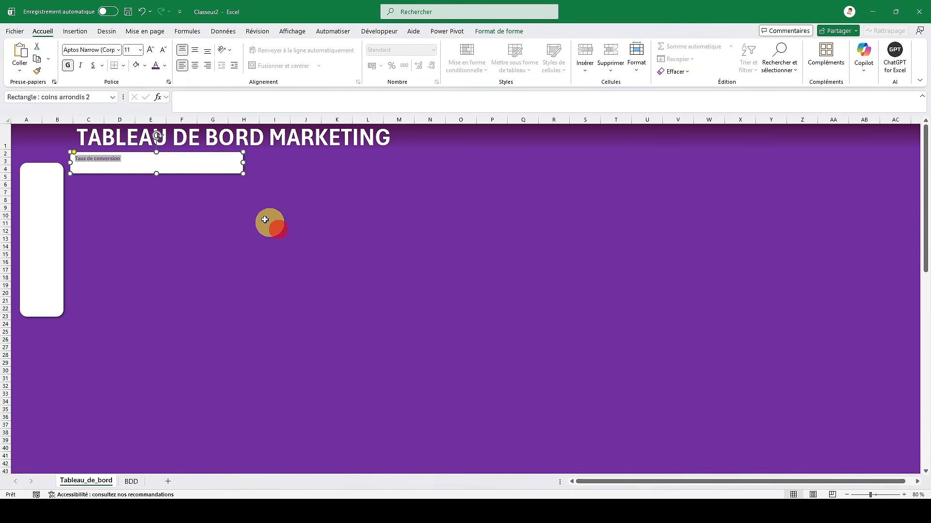
- Centre the Taux de conversion text horizontally and vertically, and enlarge it until it nearly fills the bar's height
left_click(195, 68)
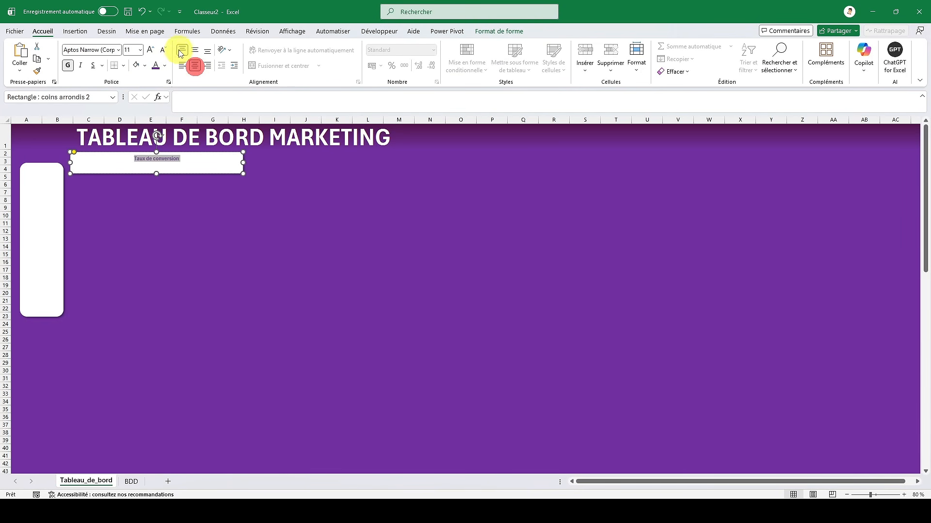
left_click(195, 50)
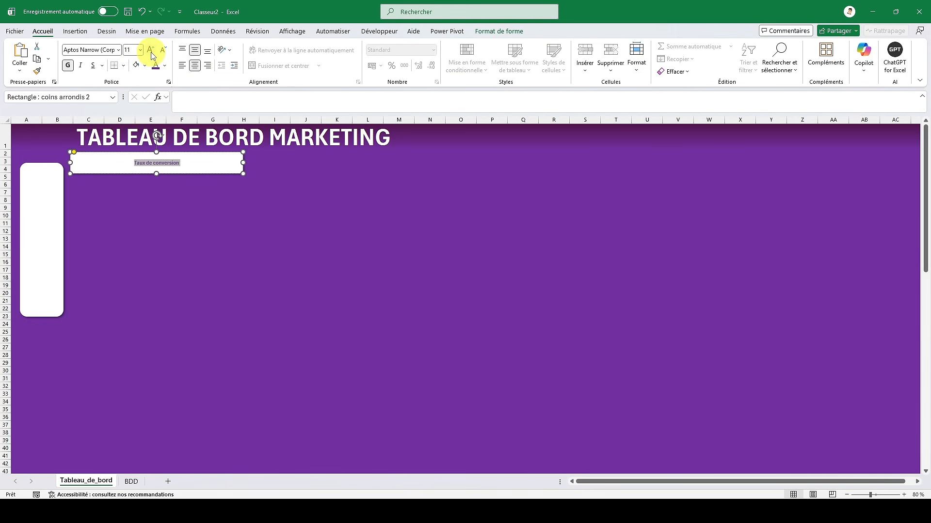
left_click(151, 50)
left_click(151, 50)
left_click(151, 51)
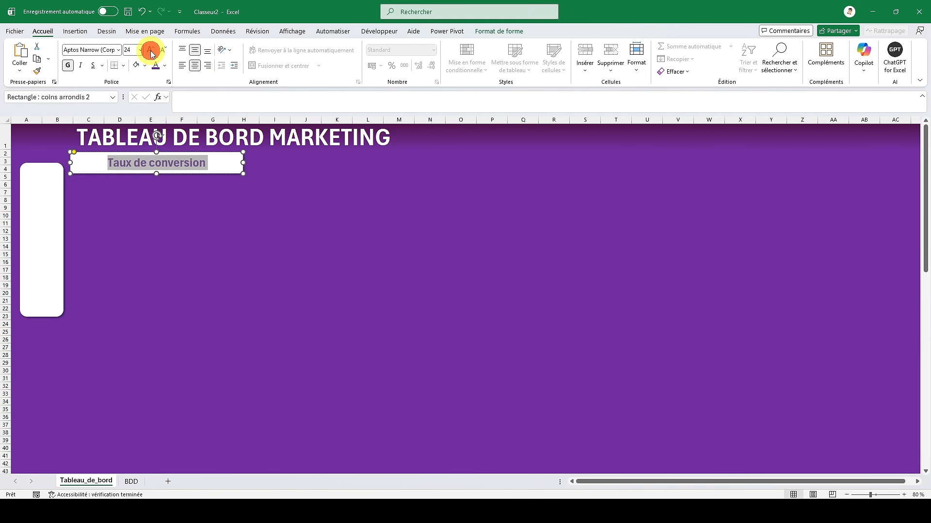
left_click(151, 51)
left_click(151, 50)
left_click(110, 185)
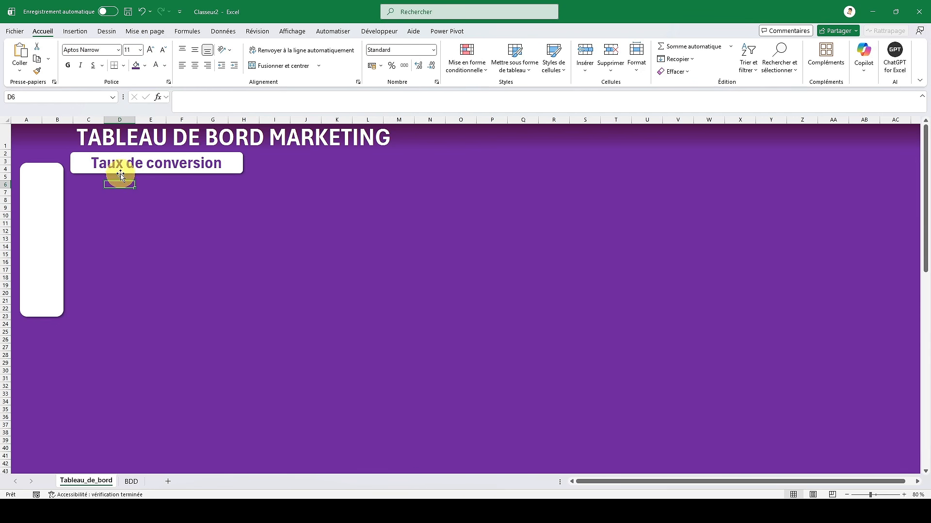
left_click(63, 204)
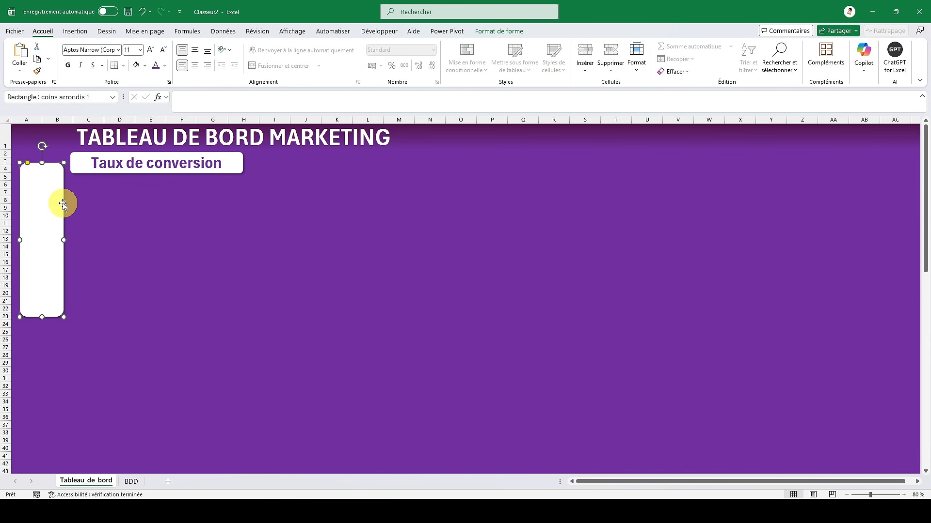
left_click(108, 210)
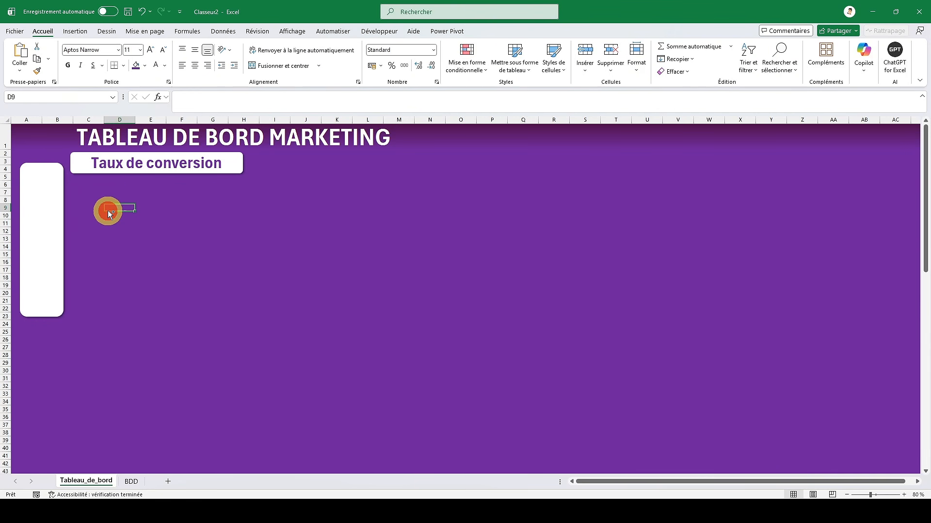
- Paste another white panel under the Taux de conversion bar and reshape it into a nearly square card spanning columns C to E, rows 6 to 15
key("ctrl+v")
left_click_drag(118, 227, 87, 207)
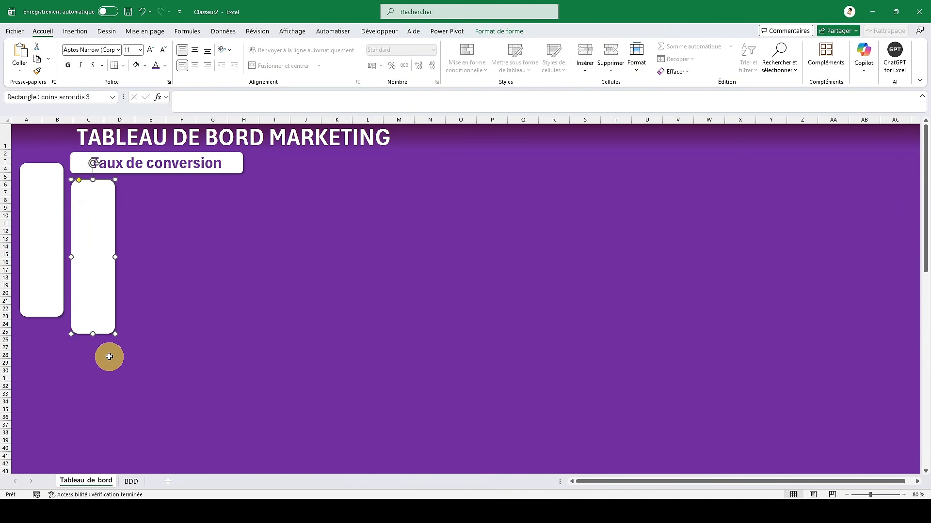
left_click_drag(92, 334, 89, 255)
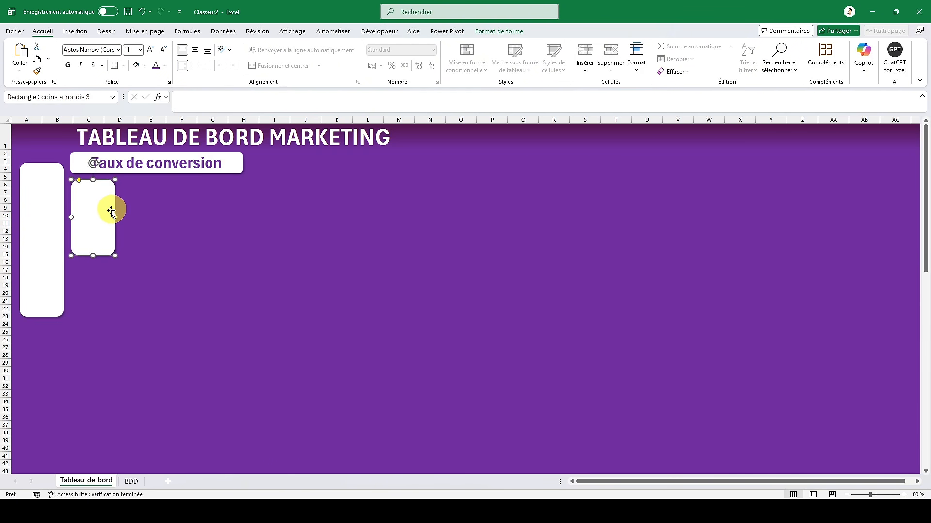
left_click_drag(115, 217, 152, 210)
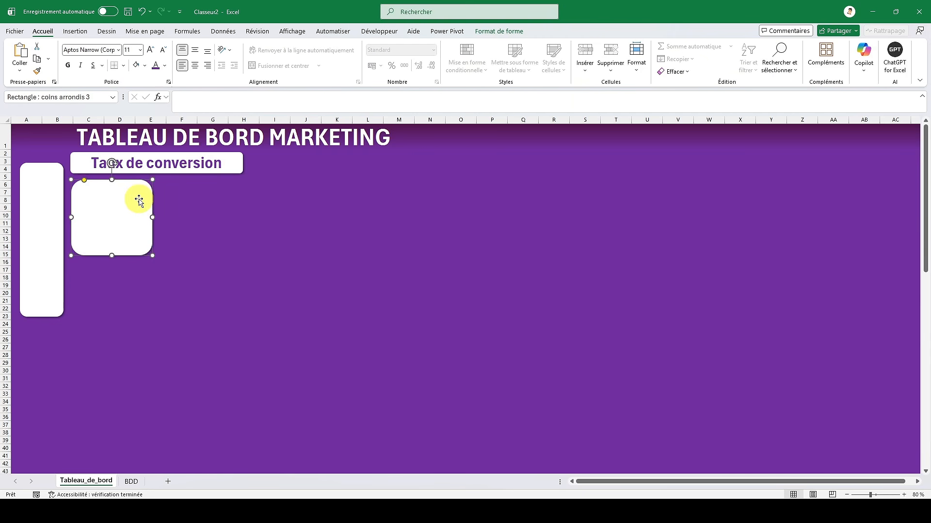
- Duplicate the square card and place the copy beside it, aligned in the same row under the Taux de conversion bar
left_click(187, 199)
key("ctrl+v")
left_click_drag(189, 230, 183, 213)
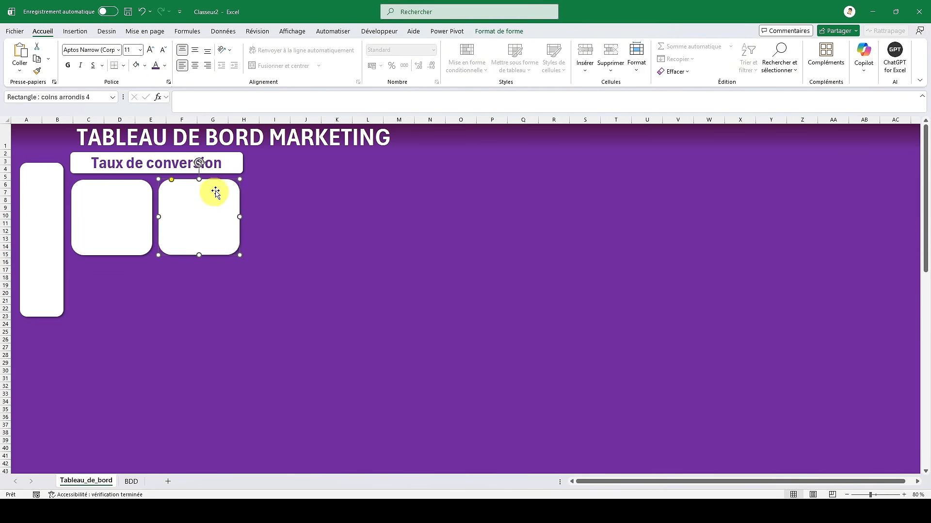
- Shift the Taux de conversion bar and nudge it until its edges line up with the two cards below
left_click(230, 162)
left_click_drag(240, 162, 237, 163)
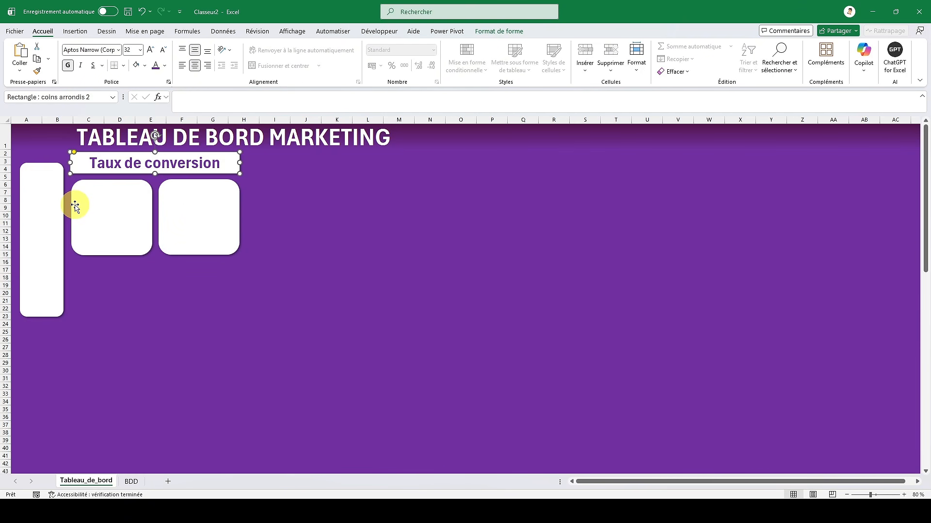
key("Right")
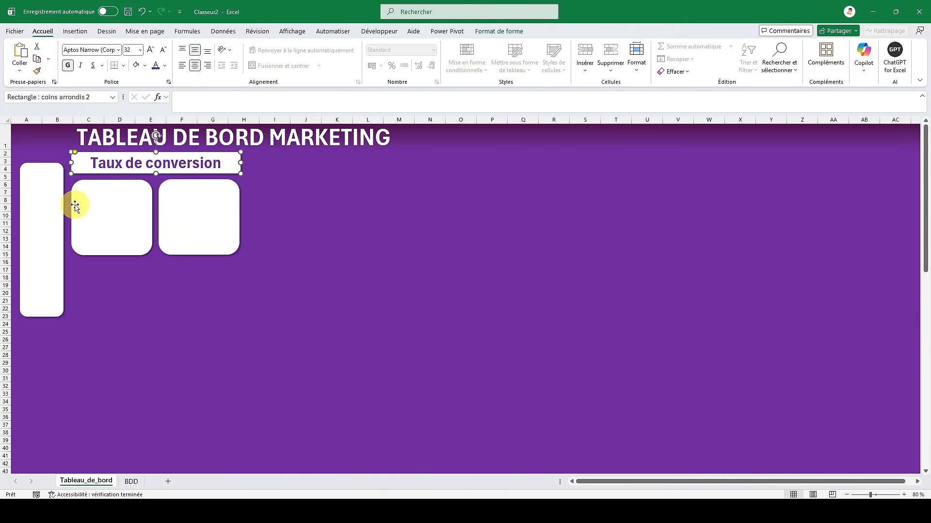
left_click(133, 331)
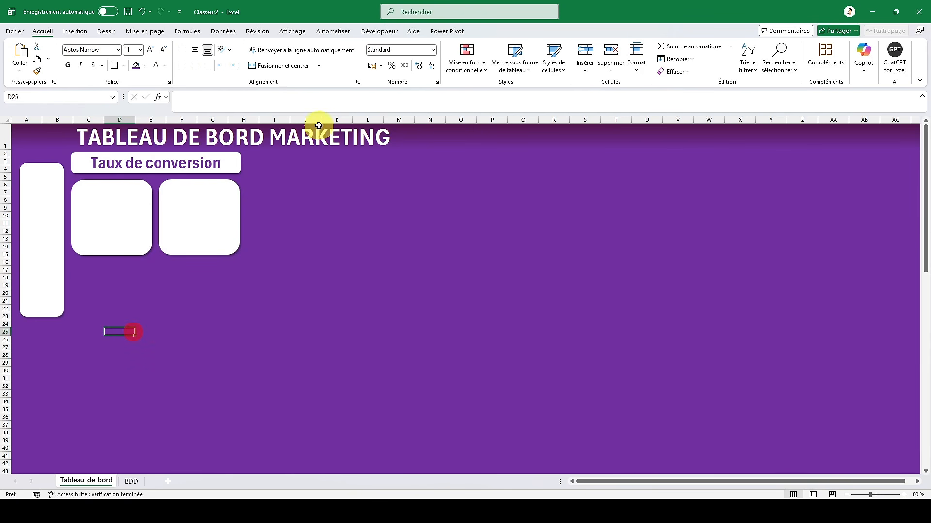
- Duplicate both cards together and place the copies directly below the originals to form a two-by-two grid
left_click(117, 210)
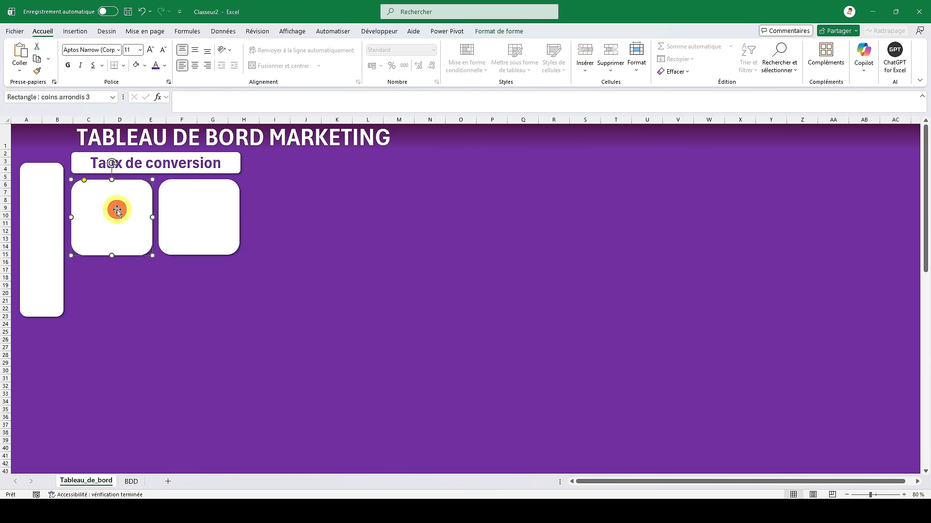
left_click(185, 218, "ctrl")
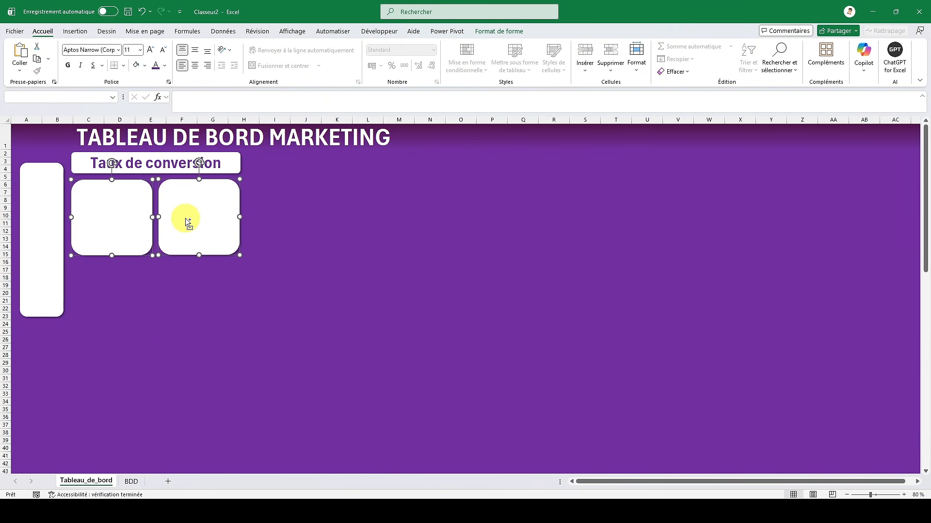
key("ctrl+c")
left_click(121, 296)
key("ctrl+v")
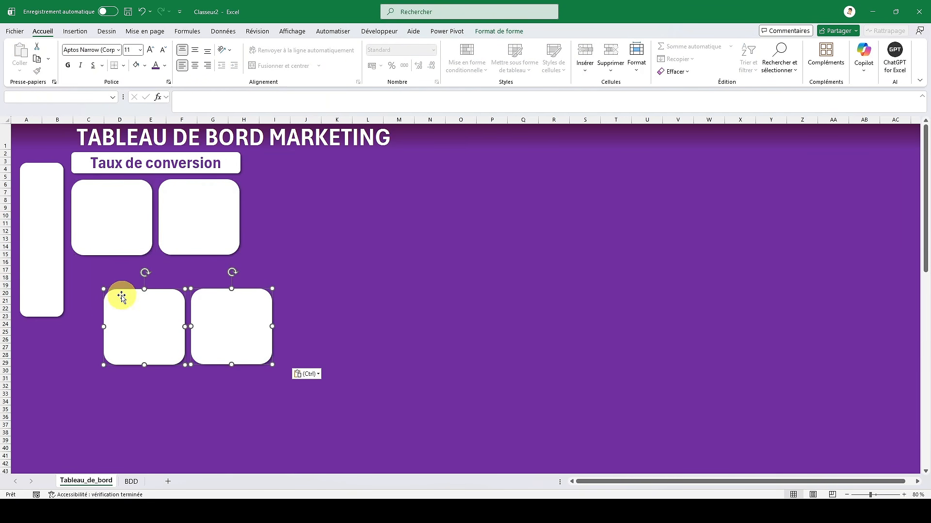
left_click_drag(149, 317, 119, 288)
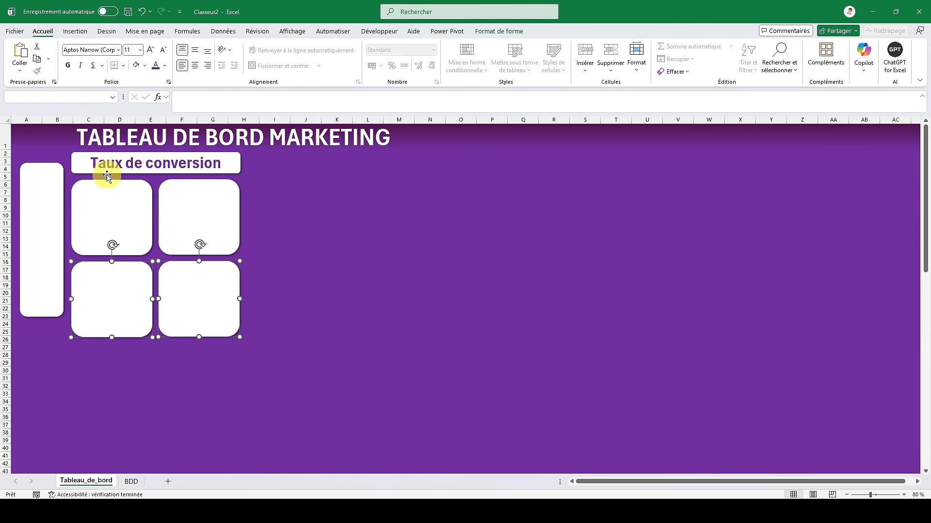
- Title the upper-left card Emailing in bold purple 14-point text, centred horizontally
left_click(112, 197)
left_click(112, 197)
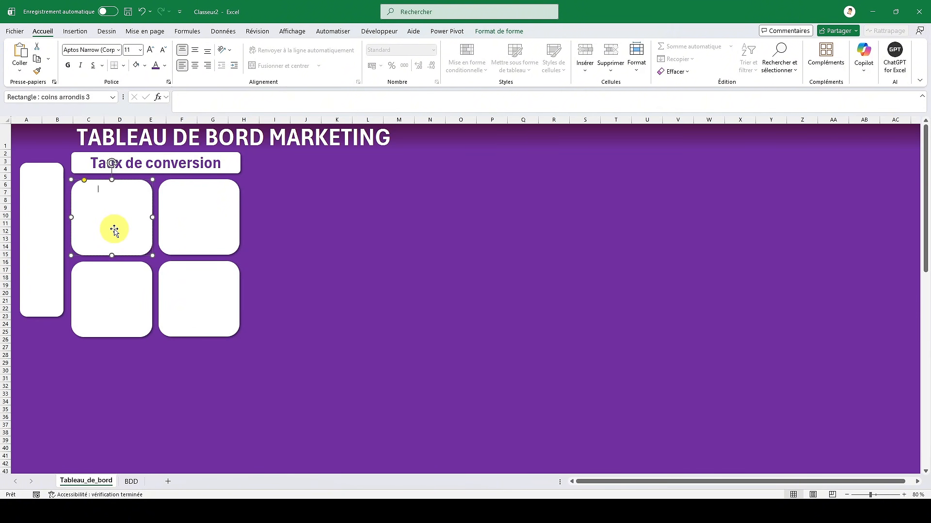
left_click(115, 229)
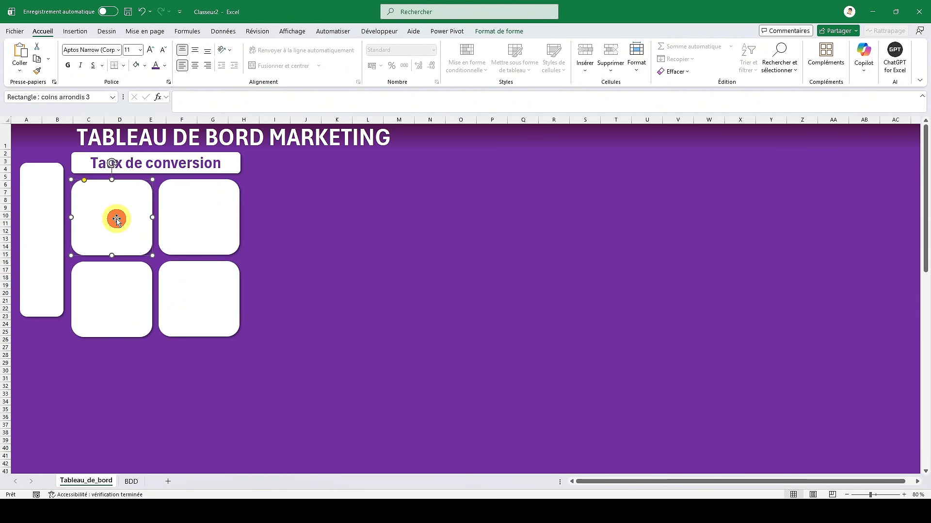
left_click(154, 68)
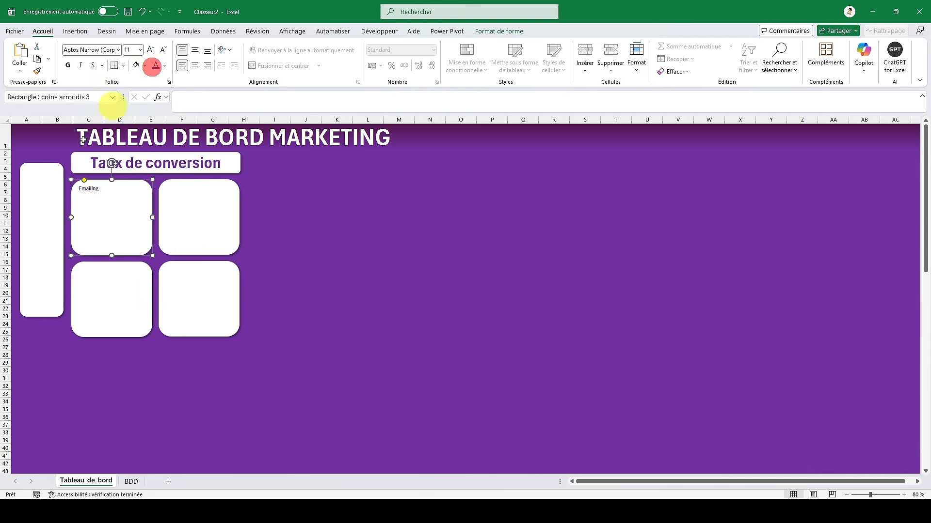
left_click(194, 67)
left_click(67, 66)
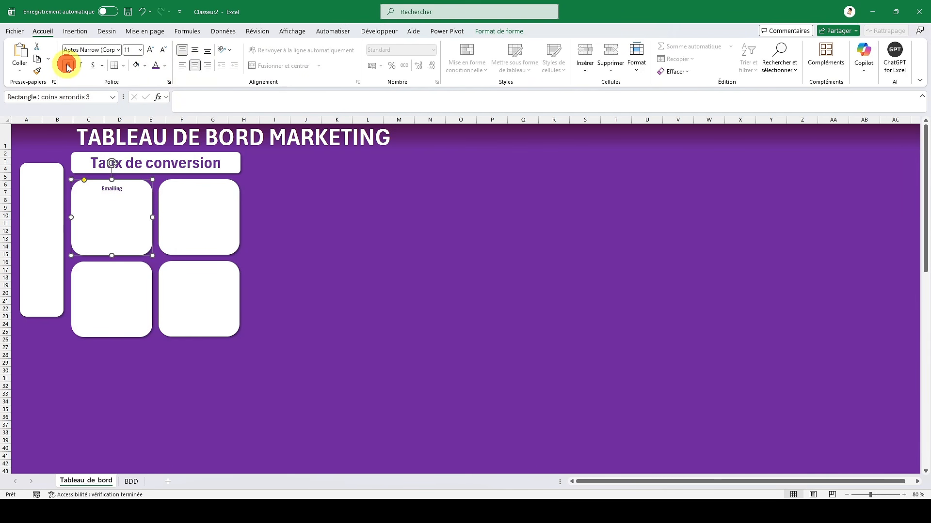
left_click(151, 50)
left_click(151, 50)
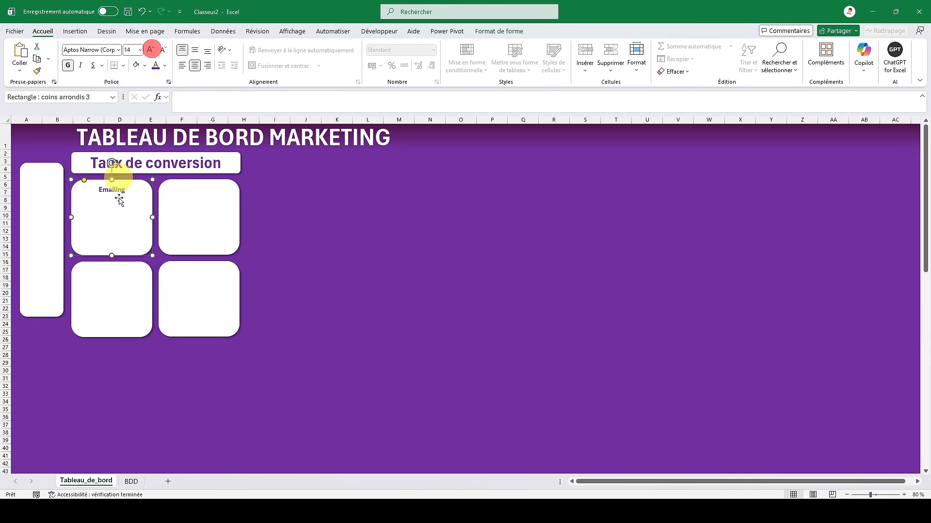
- Title the upper-right card Facebook in bold purple 14-point text, centred horizontally
left_click(212, 195)
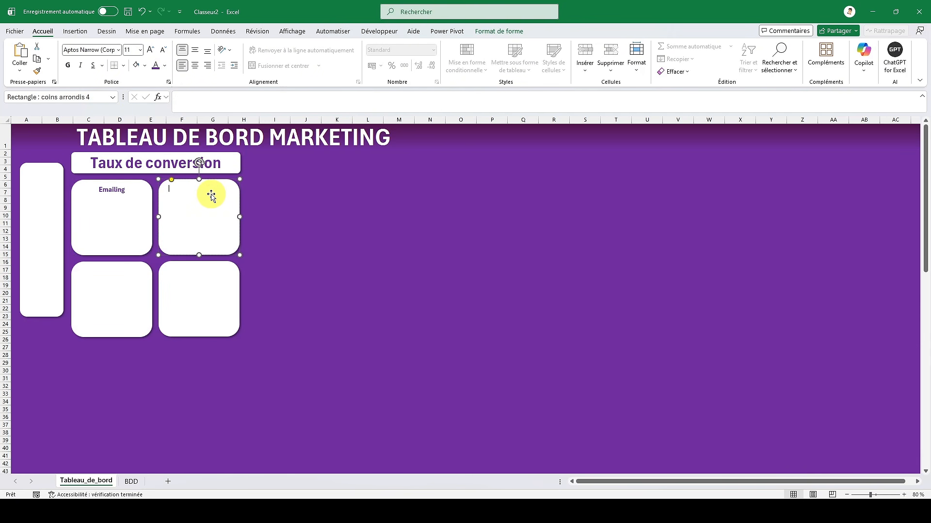
type("és")
left_click(289, 208)
left_click(212, 205)
left_click(156, 65)
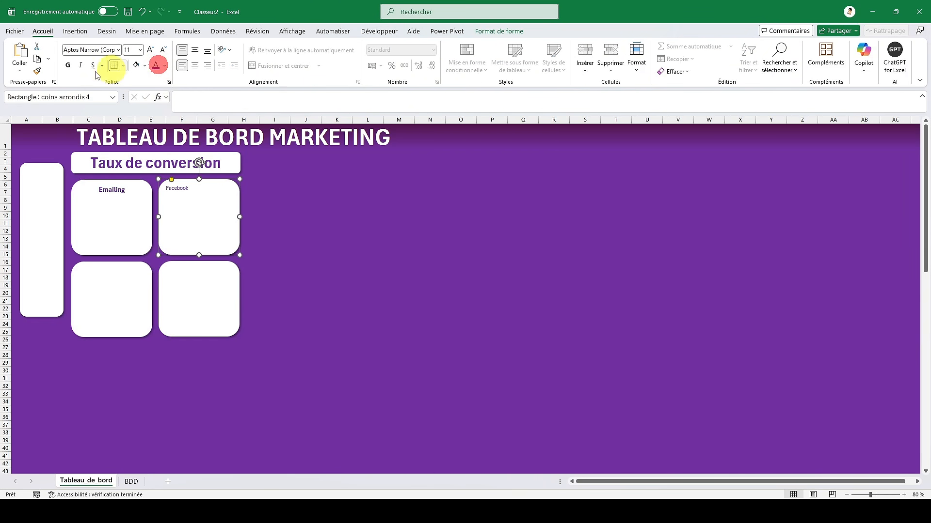
left_click(67, 71)
left_click(151, 51)
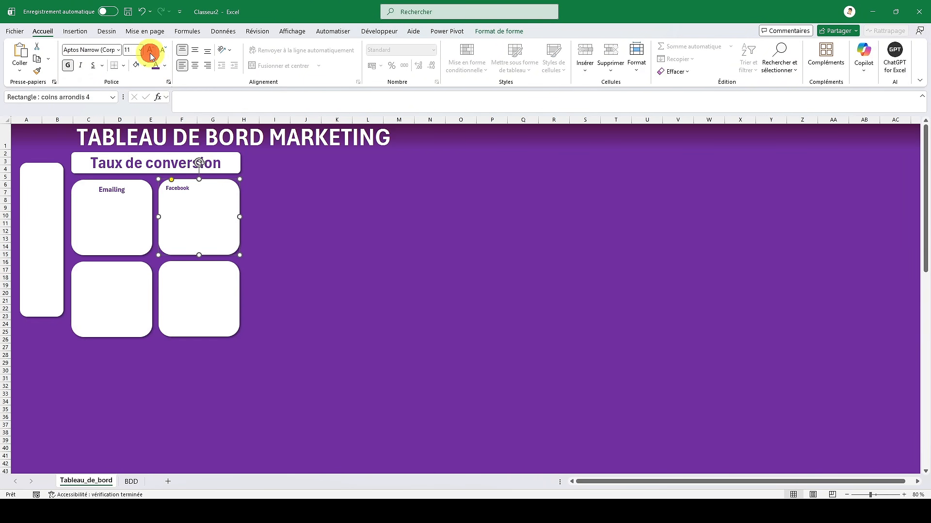
left_click(195, 65)
- Enter the title Google in purple in the lower-left card, correcting its spelling
left_click(106, 286)
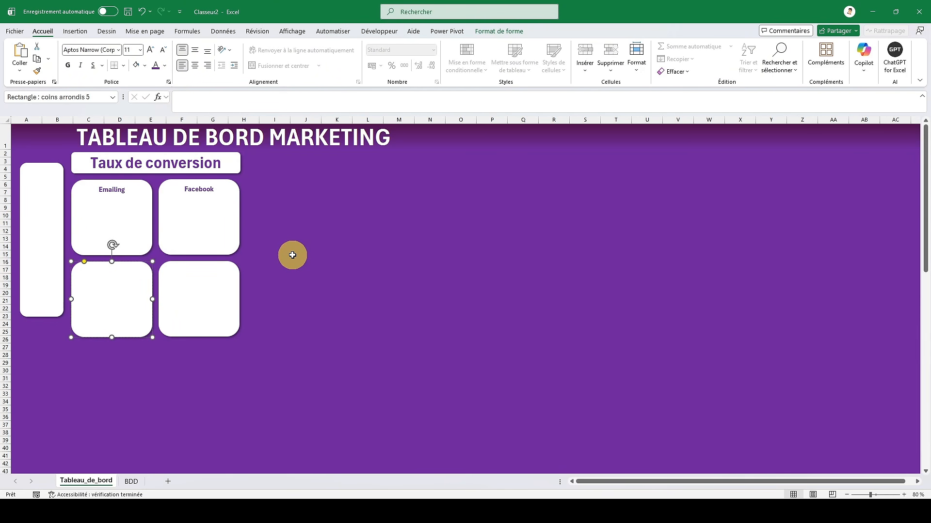
left_click(279, 223)
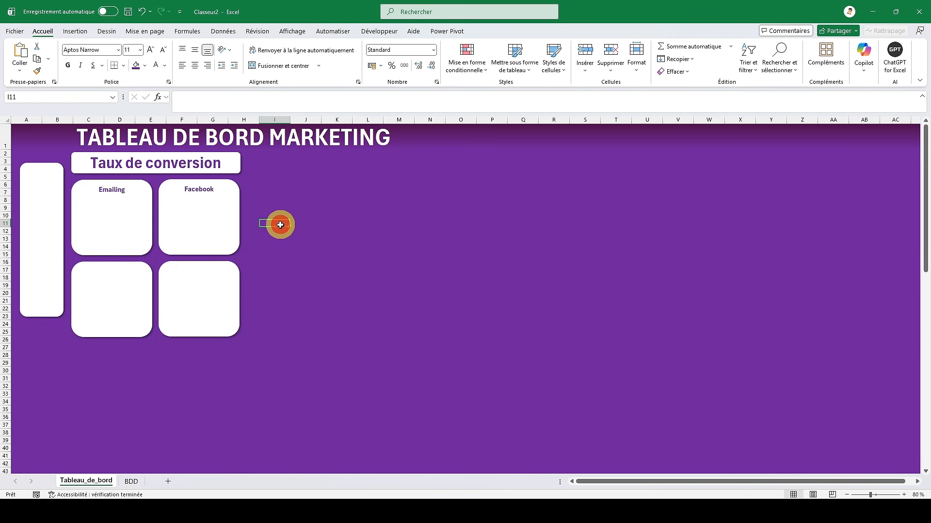
left_click(101, 284)
left_click(156, 65)
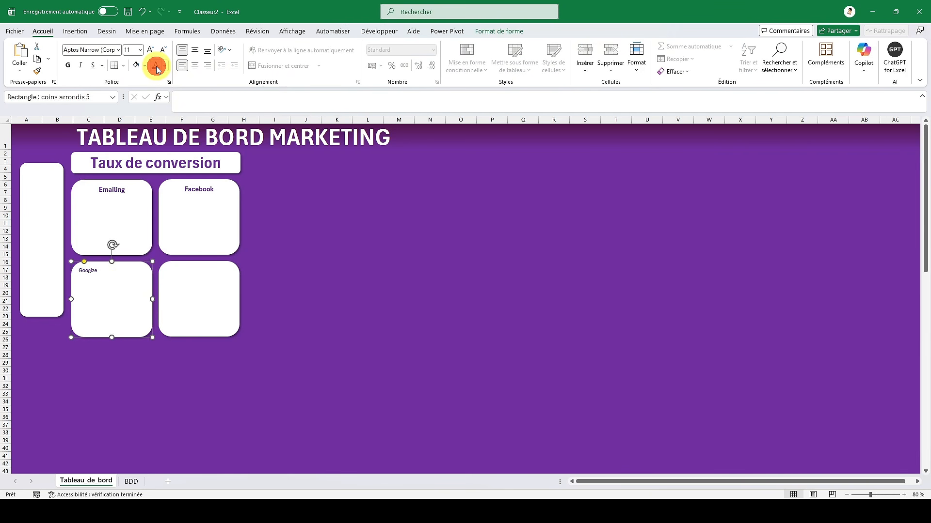
left_click(94, 272)
double_click(94, 273)
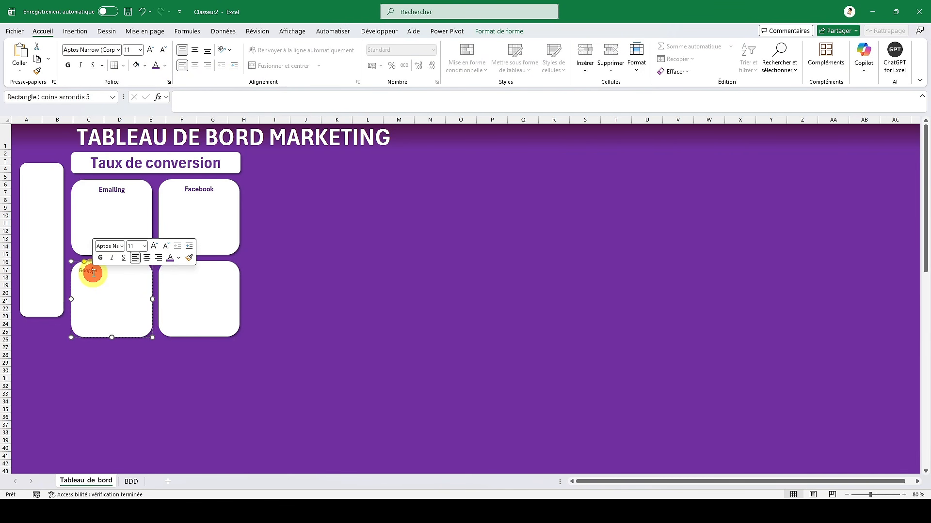
type("G")
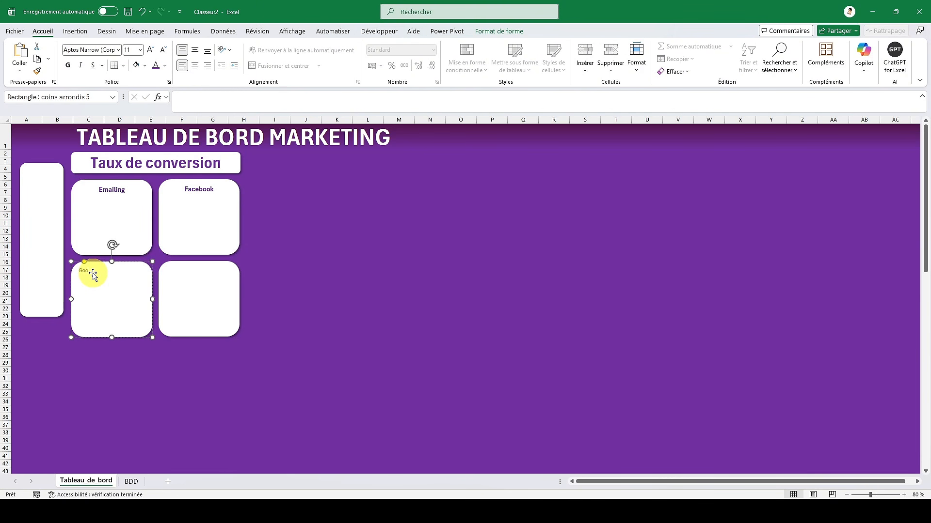
left_click(99, 364)
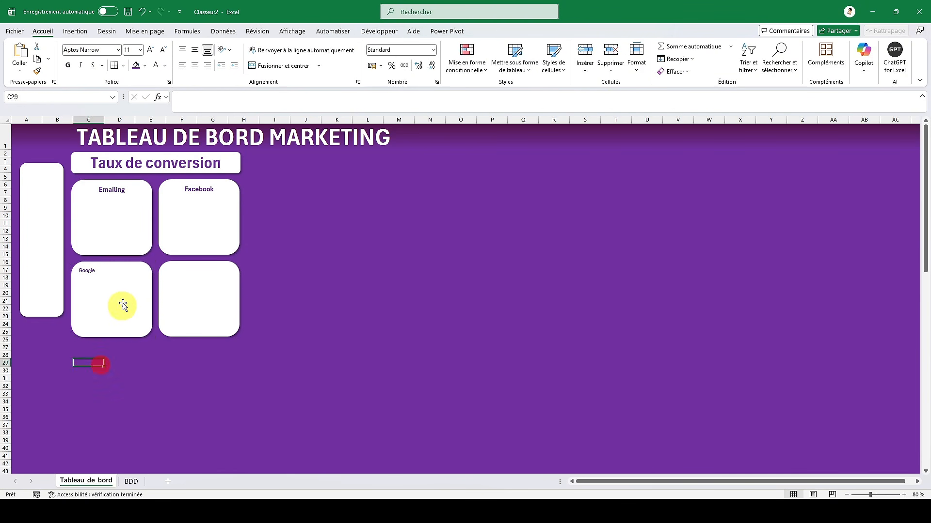
- Make the Google title bold, centre it horizontally and enlarge it to match the Emailing and Facebook titles
left_click(123, 301)
left_click(67, 65)
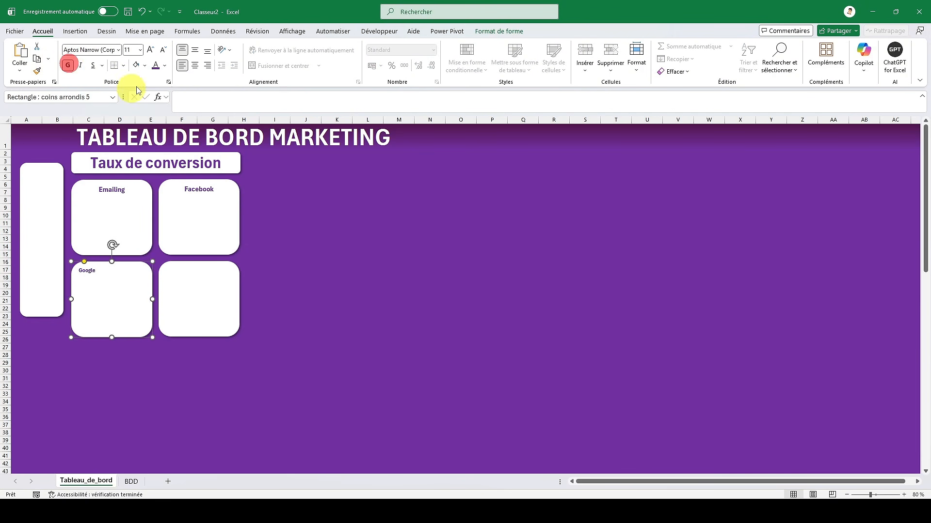
left_click(196, 68)
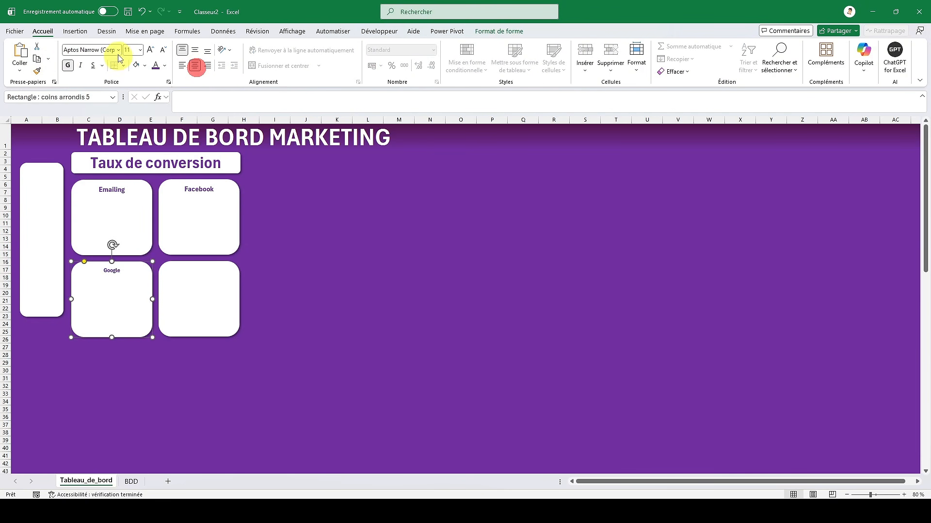
left_click(150, 50)
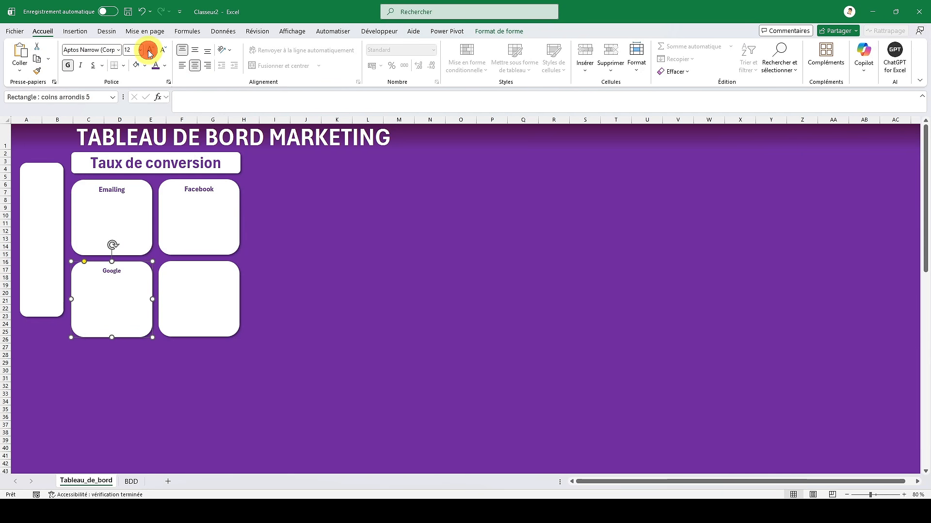
- Title the lower-right card Linkedin in bold purple 14-point text, centred horizontally
left_click(208, 283)
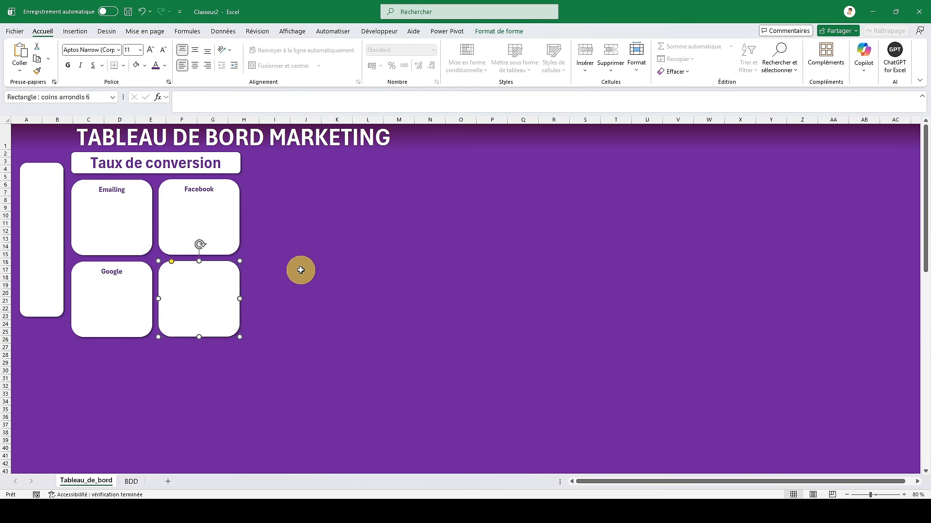
left_click(291, 300)
left_click(206, 270)
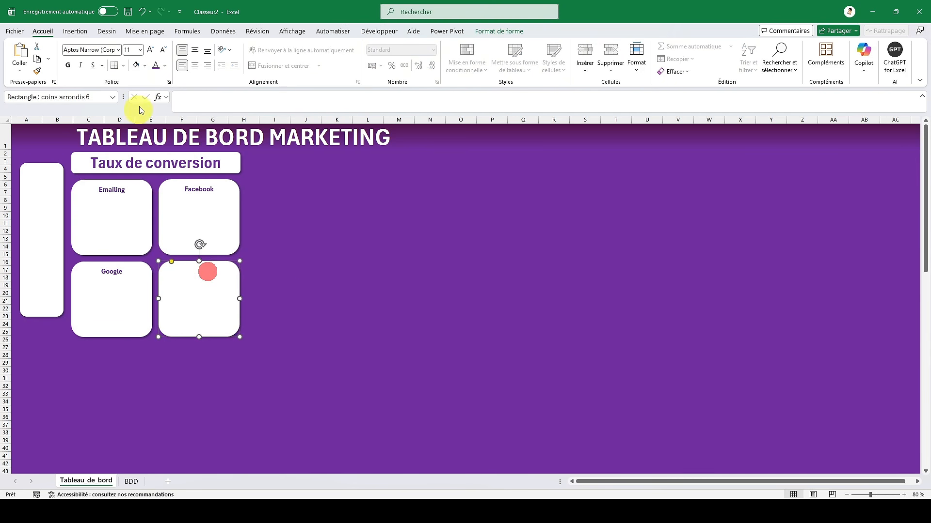
left_click(157, 70)
left_click(68, 65)
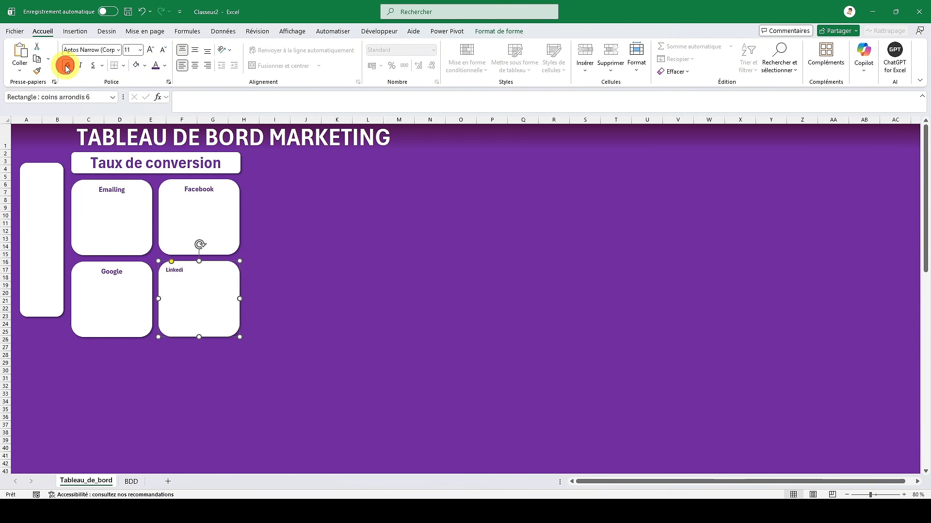
left_click(151, 50)
left_click(151, 50)
left_click(195, 65)
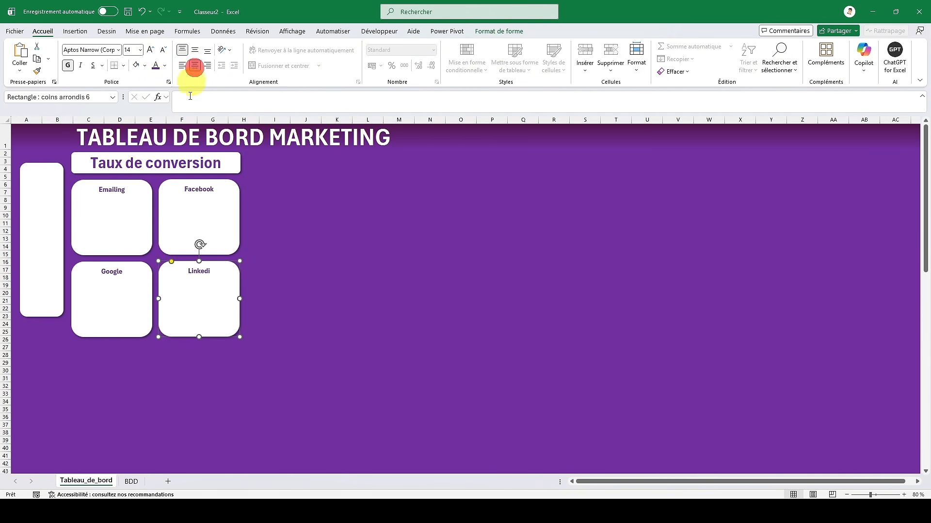
left_click(206, 270)
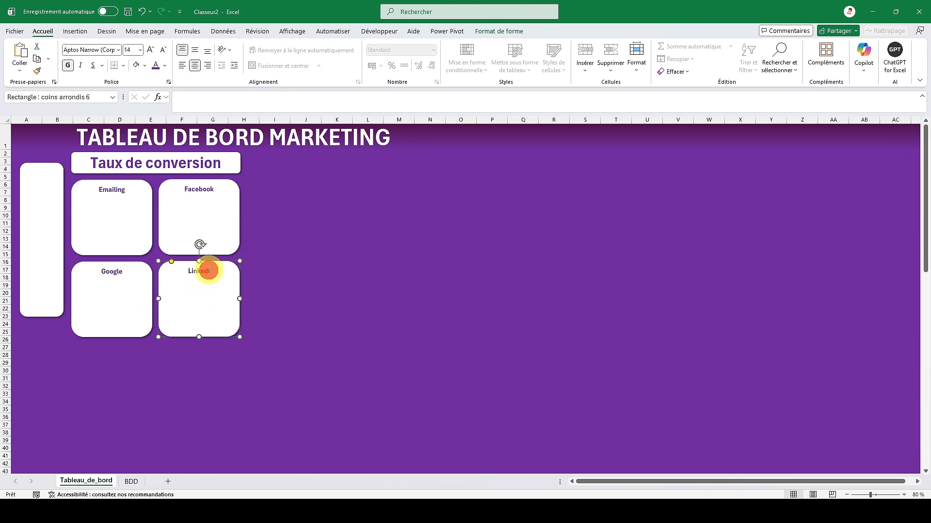
left_click(261, 221)
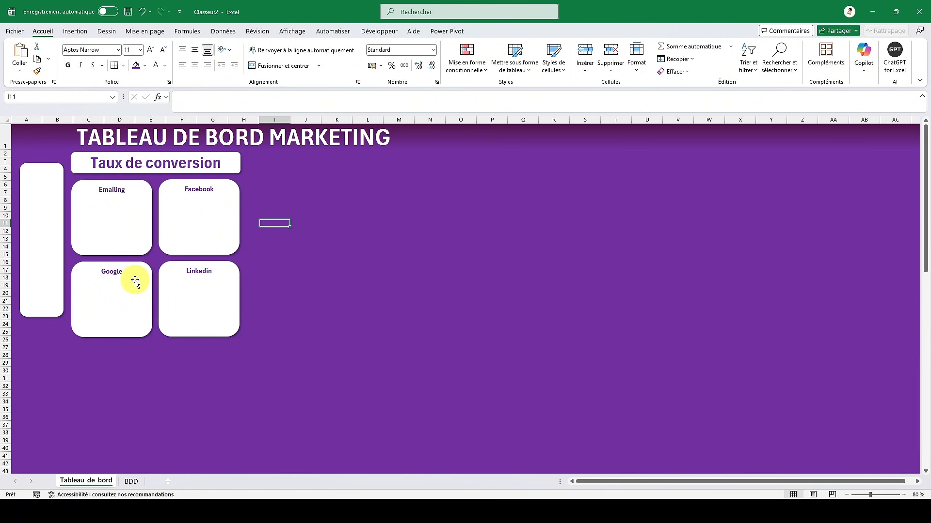
left_click(222, 241)
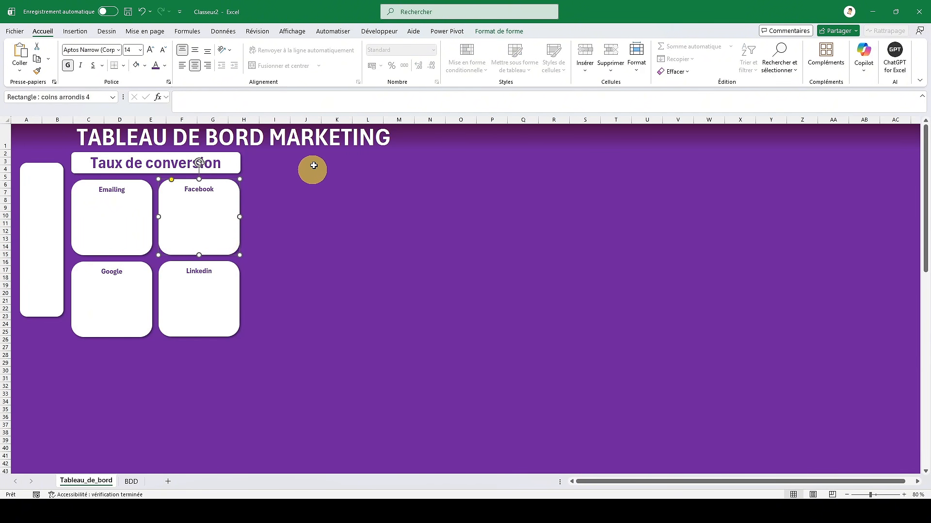
left_click(298, 195)
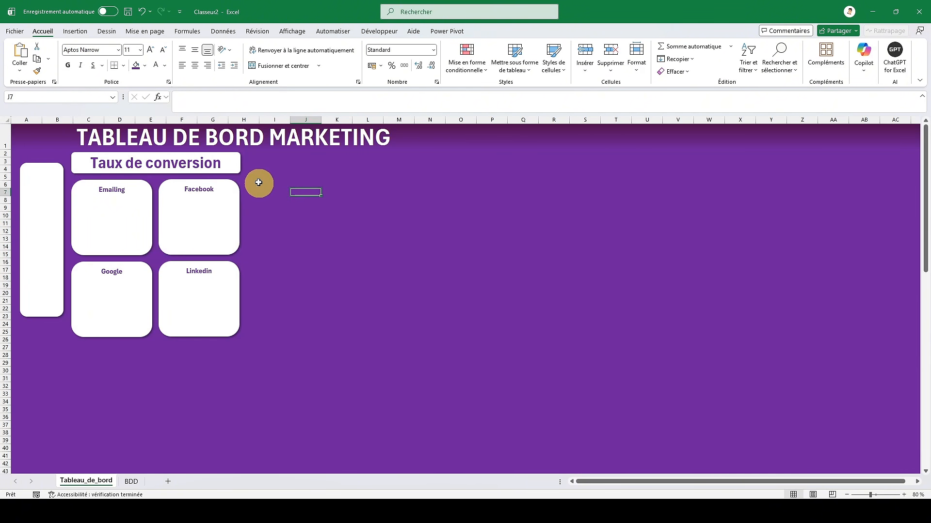
- Copy the Taux de conversion heading, place the copy beside it in the same row, and narrow it to about columns I–J
left_click(234, 167)
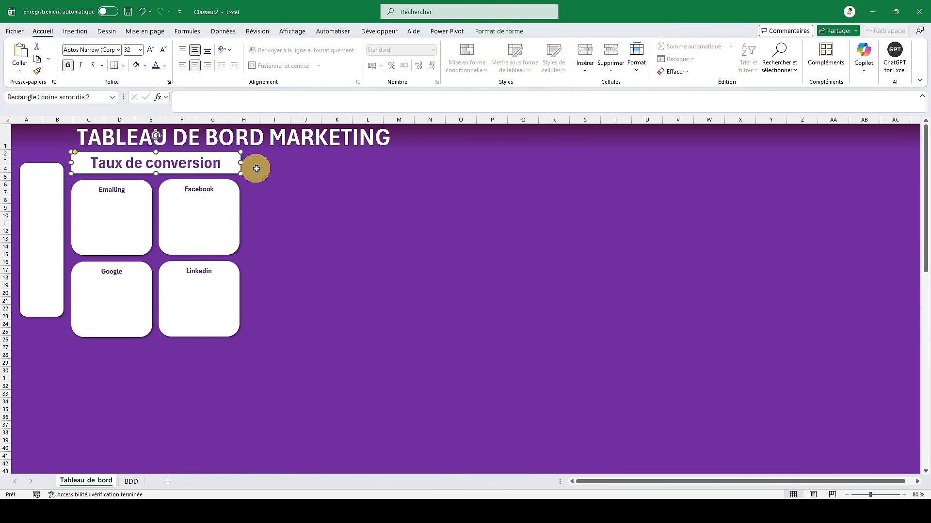
key("ctrl+c")
left_click(257, 169)
key("ctrl+v")
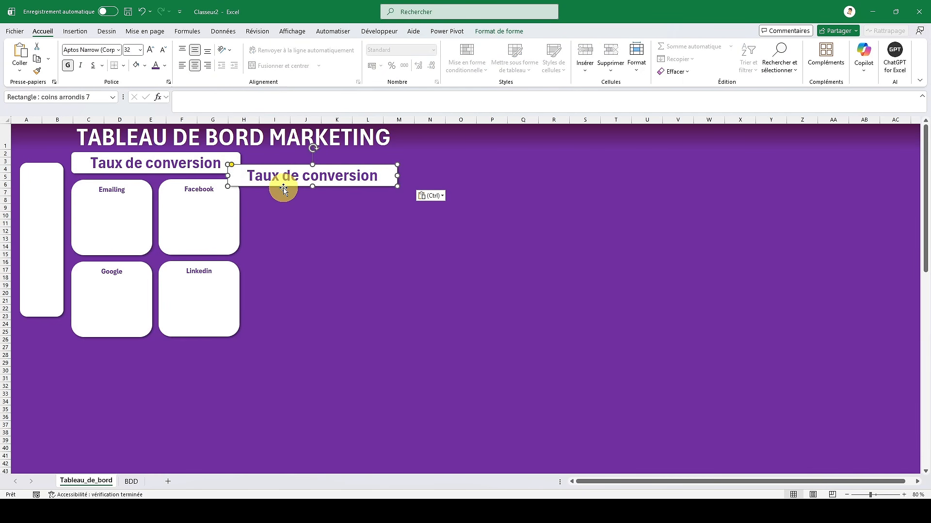
left_click_drag(283, 189, 301, 176)
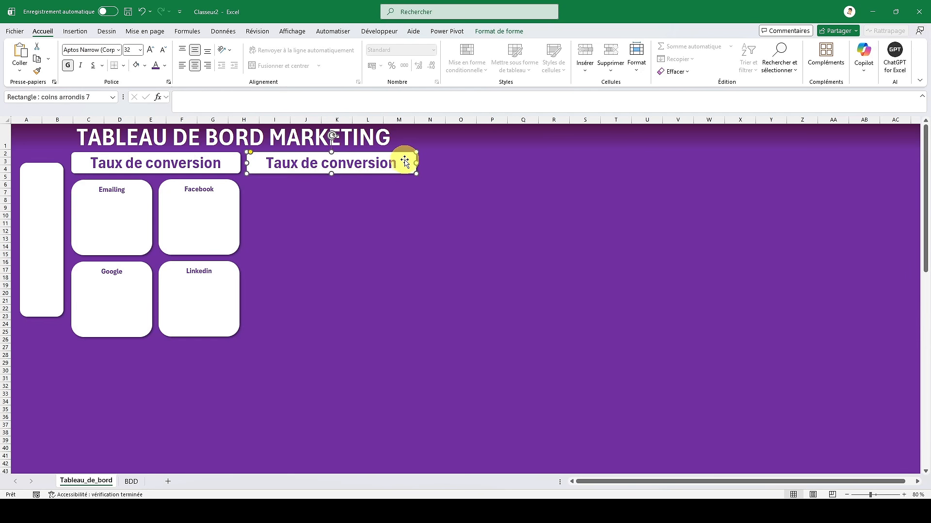
left_click_drag(417, 163, 319, 158)
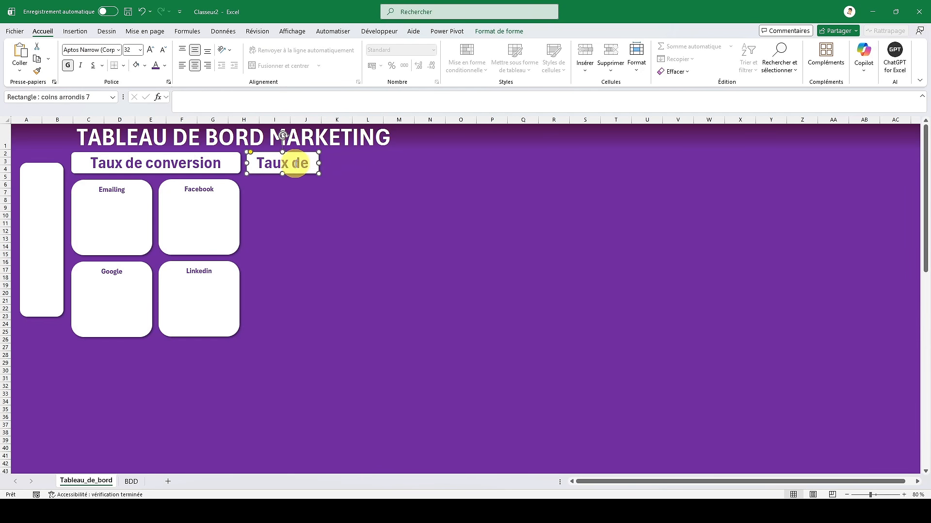
- Replace the text of the narrowed heading copy with Chiffre d'affaires
triple_click(294, 164)
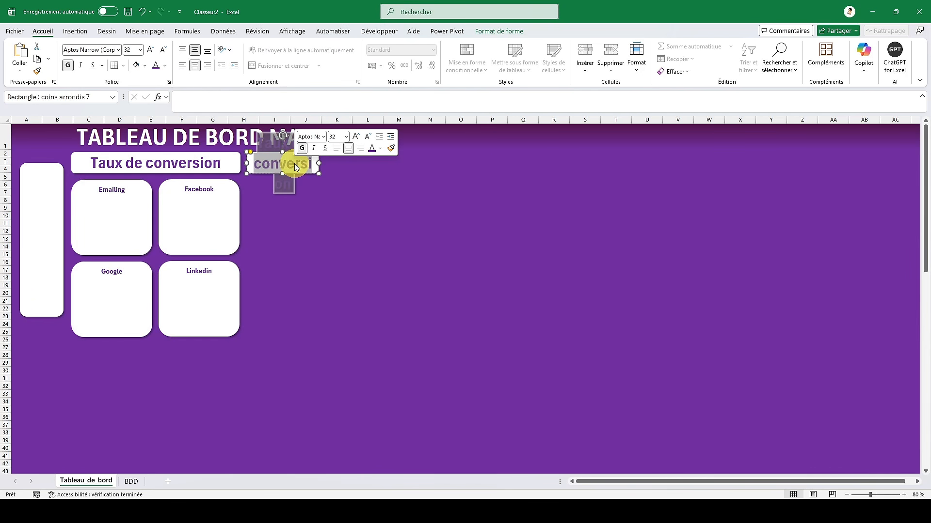
type("Chiff")
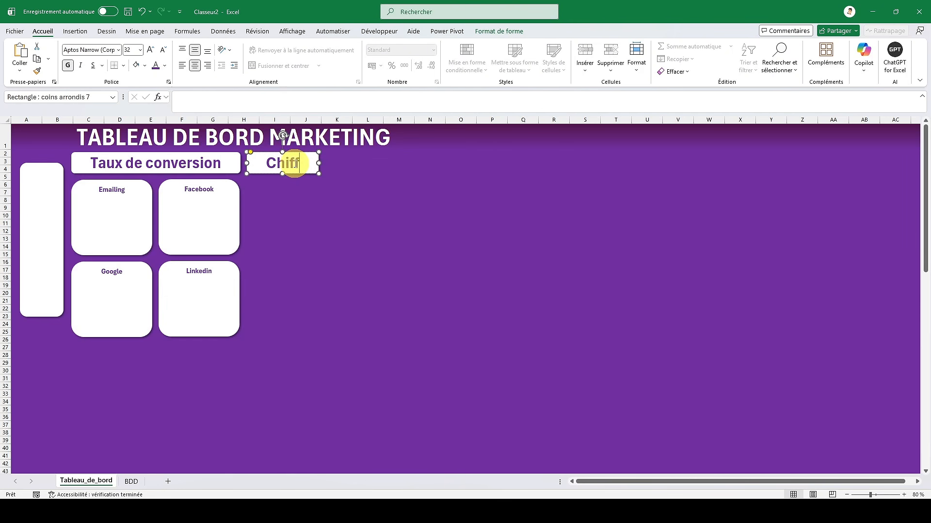
type("re d'affaires")
left_click(349, 197)
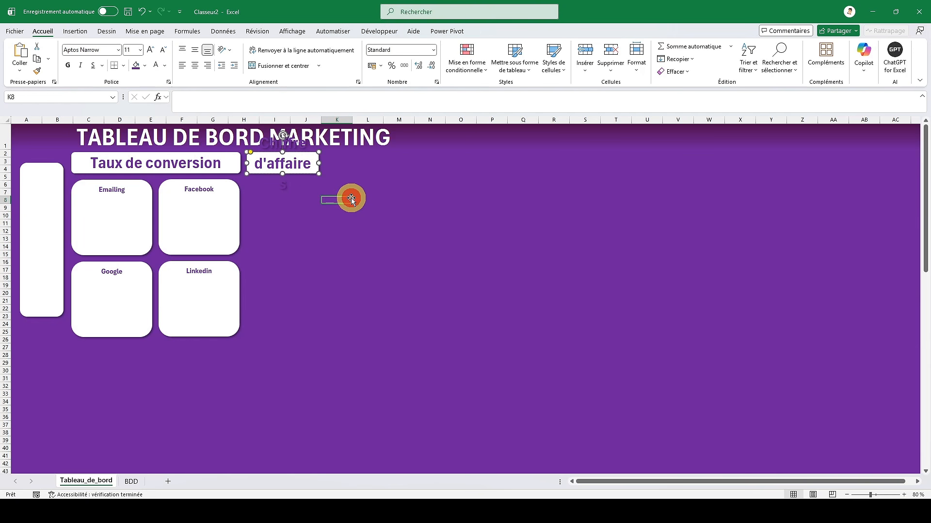
- Reduce the Chiffre d'affaires label's font size to 16 points so it fits on one line
left_click(316, 166)
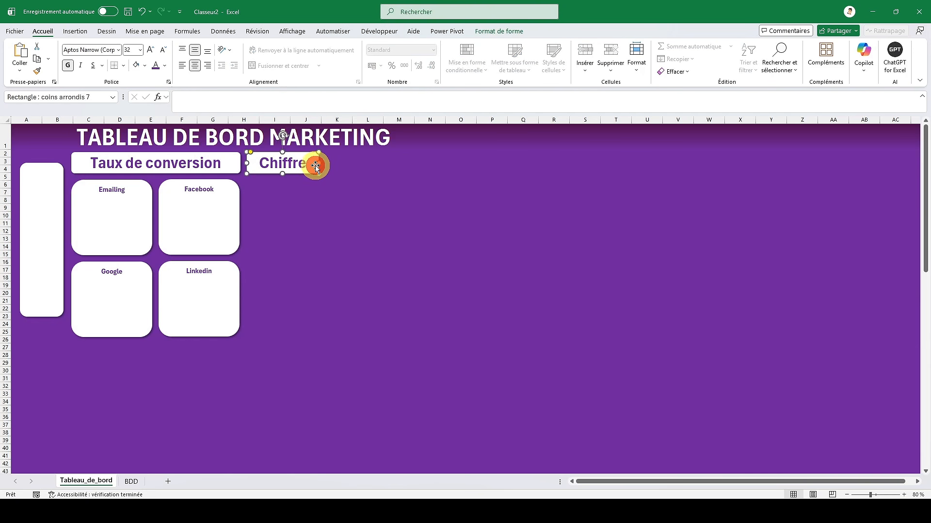
left_click(162, 54)
left_click(161, 53)
left_click(162, 54)
left_click(161, 53)
left_click(161, 54)
left_click(162, 54)
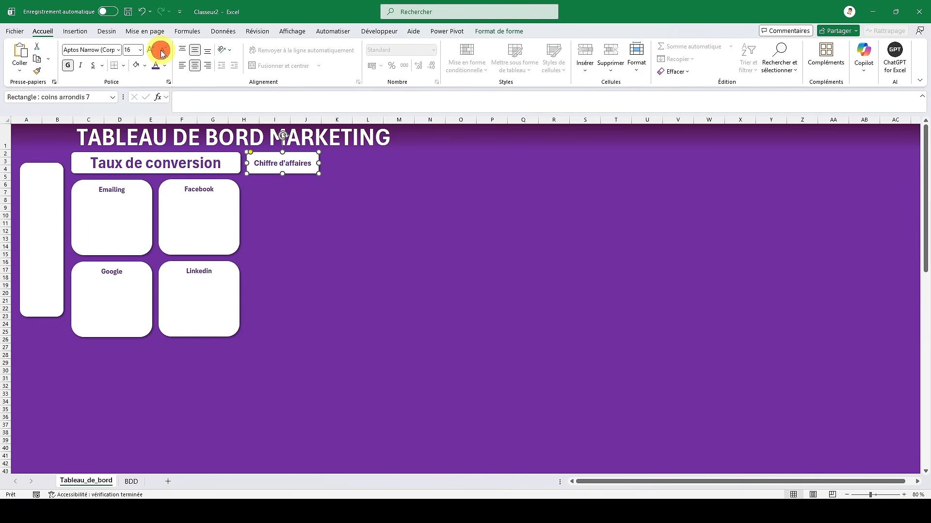
left_click(306, 199)
- Make two copies of the Chiffre d'affaires label and stack them directly beneath the original with even gaps
left_click(308, 173)
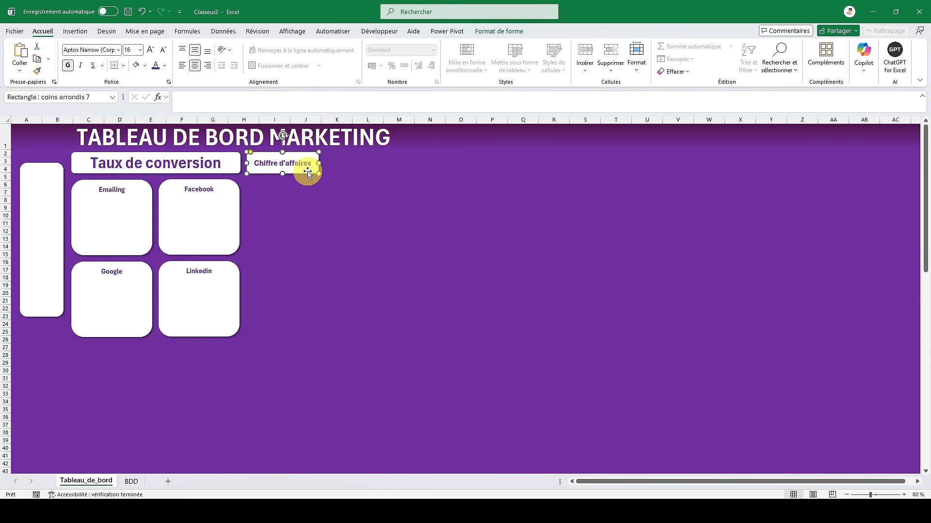
left_click(312, 212)
key("ctrl+v")
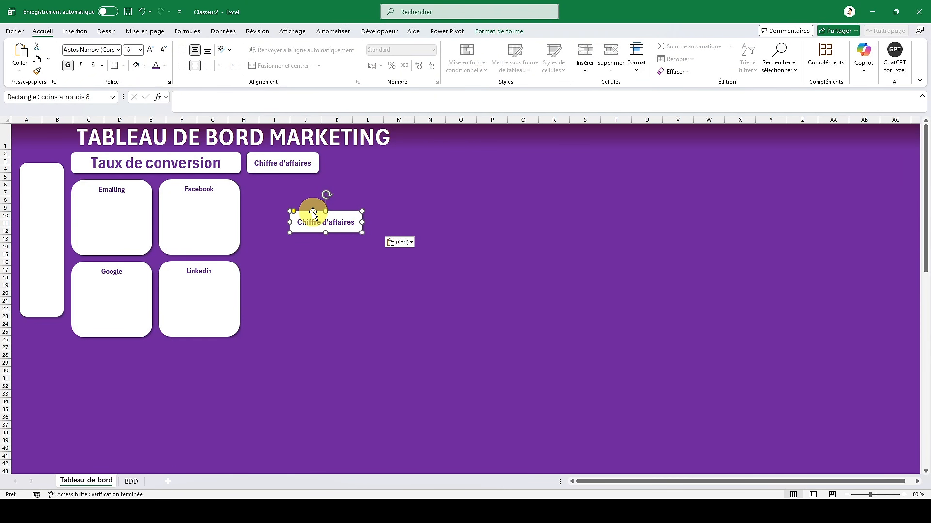
key("ctrl+d")
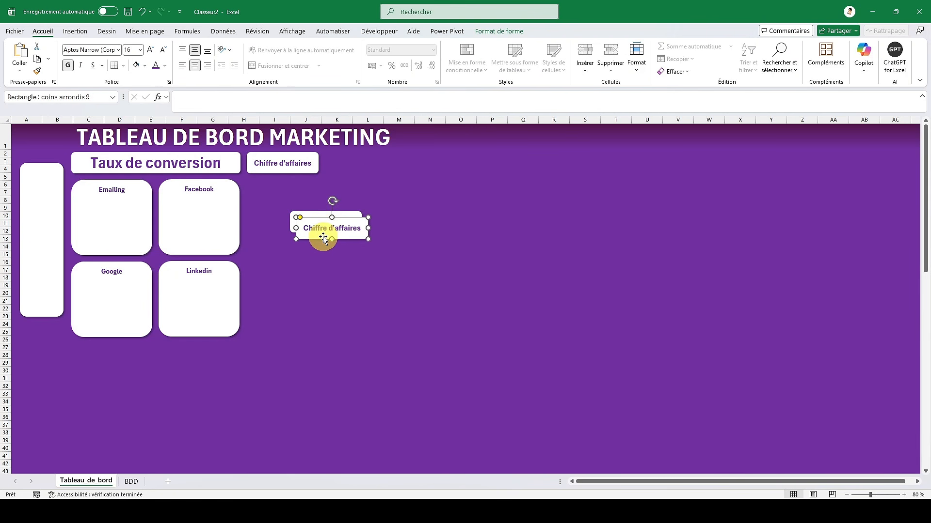
left_click_drag(323, 237, 273, 264)
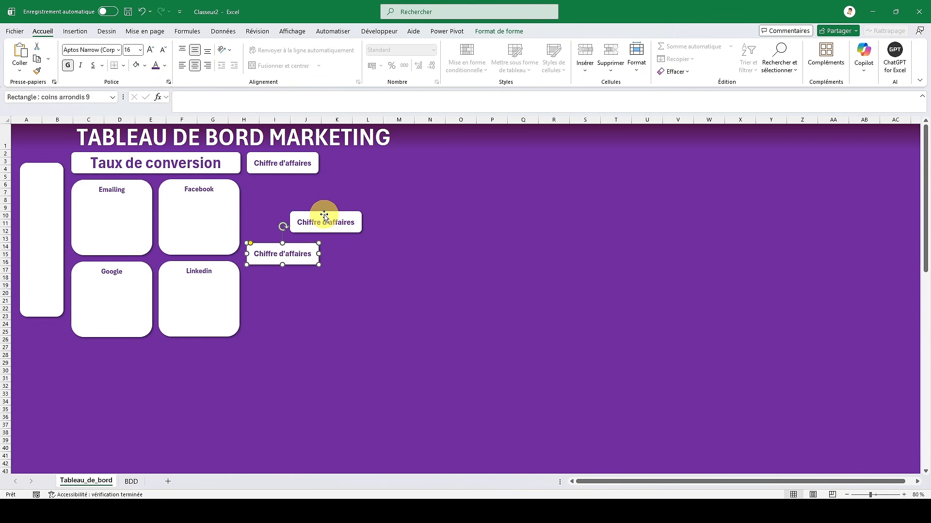
left_click_drag(330, 215, 287, 180)
left_click_drag(276, 252, 281, 204)
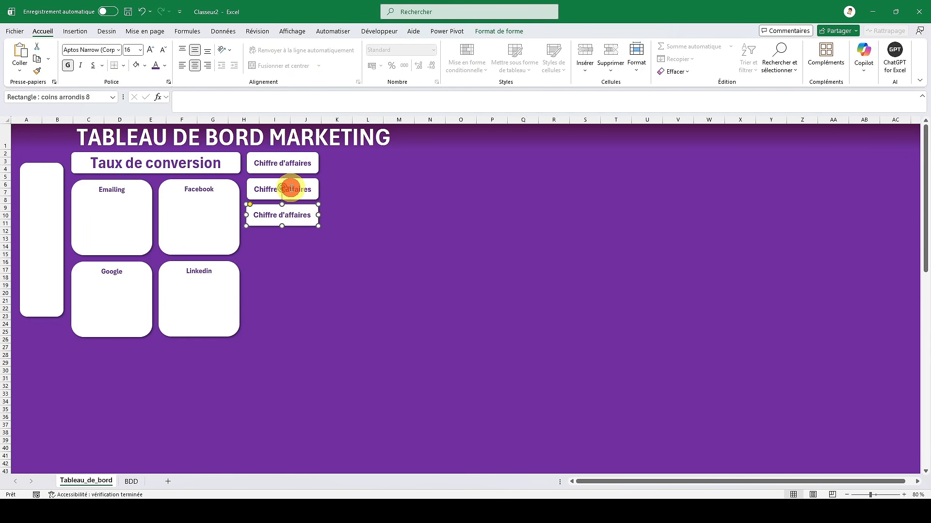
- Clear the text from the middle Chiffre d'affaires label and fill that box with standard green
triple_click(290, 188)
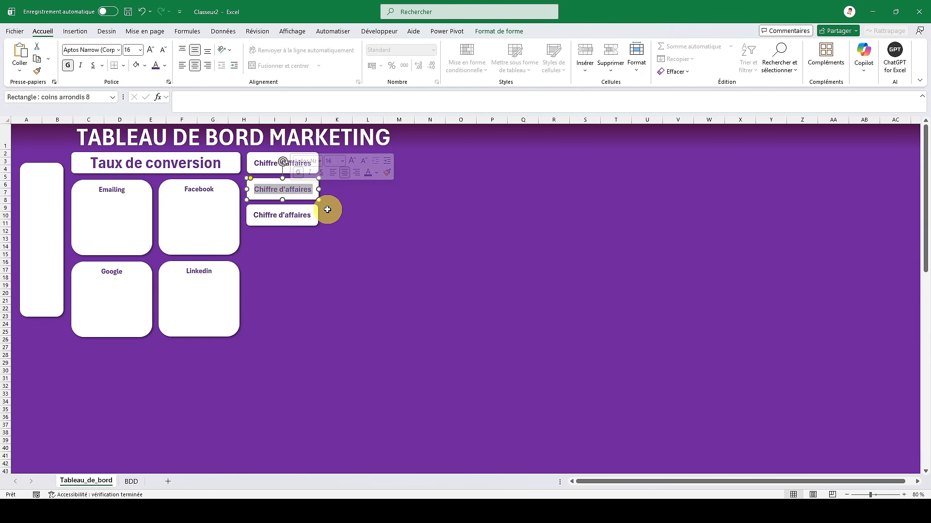
key("BackSpace")
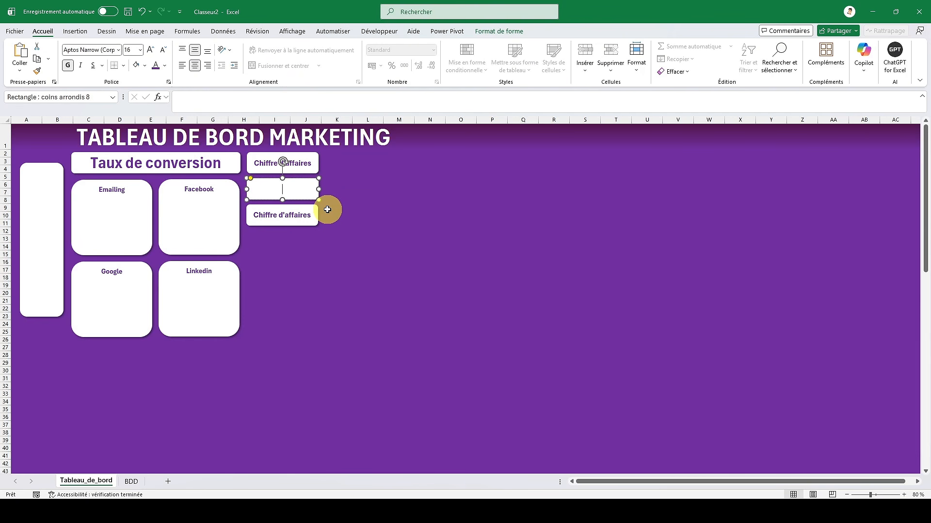
left_click(314, 196)
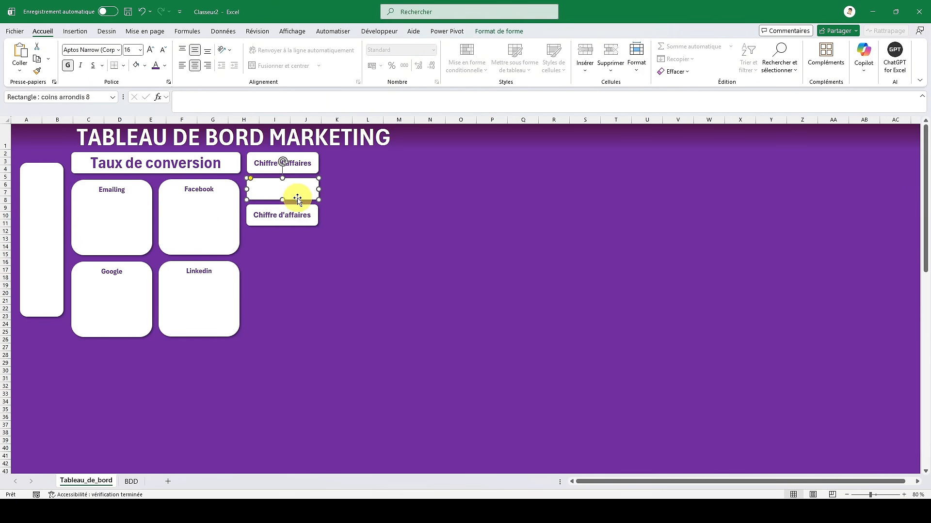
left_click(144, 65)
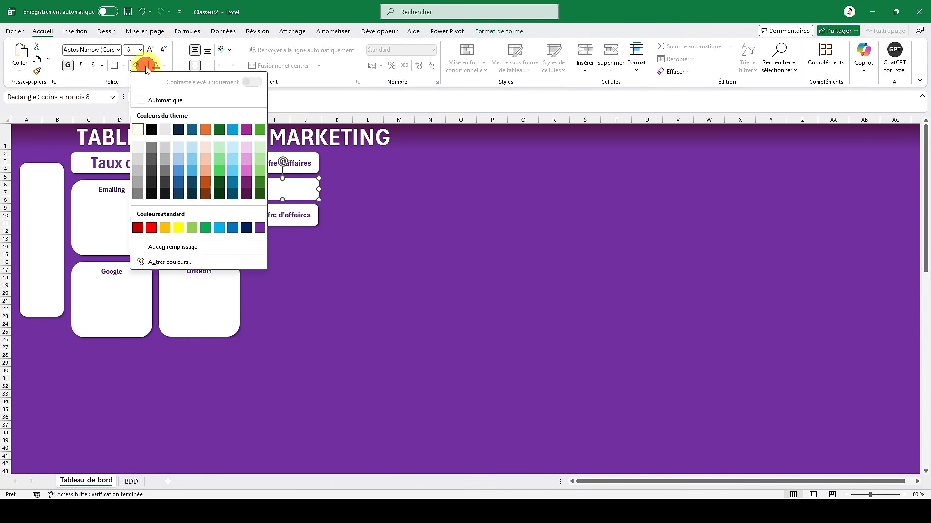
left_click(205, 227)
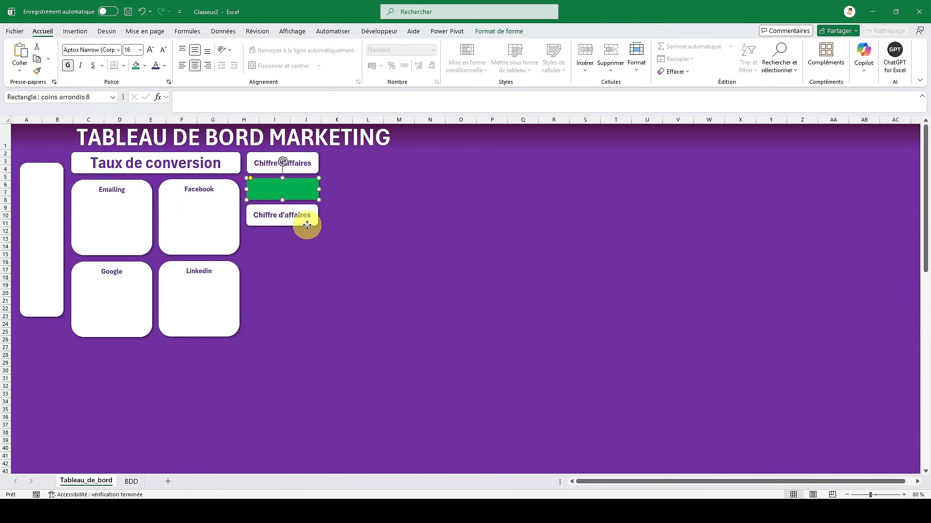
- Replace the text of the label below the green box with Coût campagnes
left_click(292, 214)
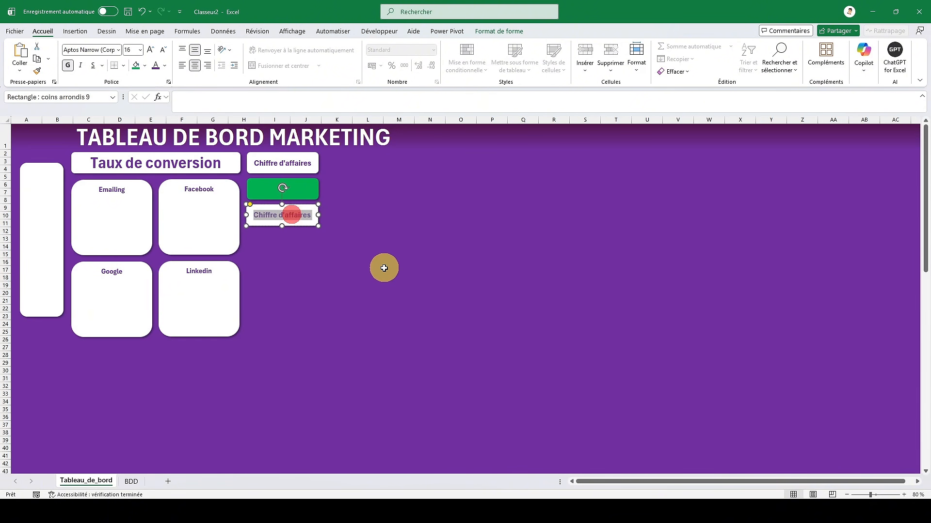
type("Coût")
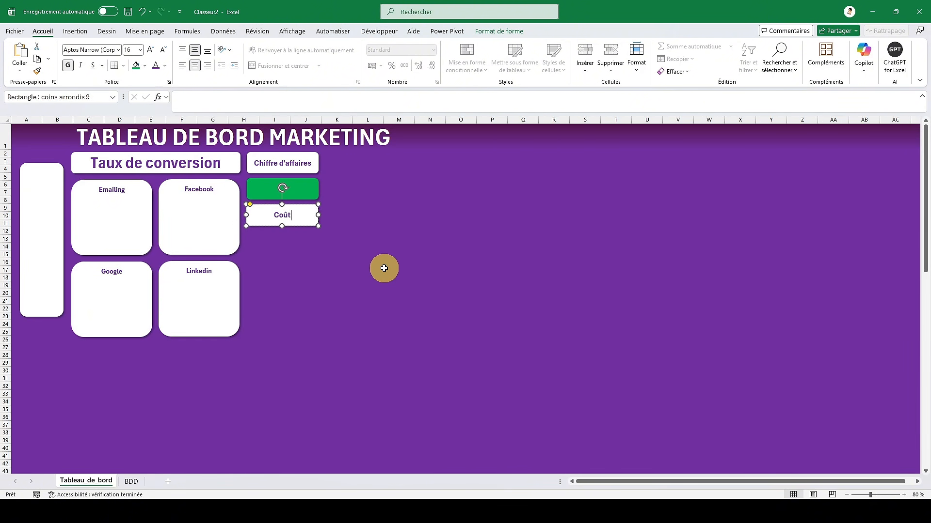
type(" campagnes")
- Duplicate the green box directly beneath the Coût campagnes label and fill the copy with standard red
left_click(267, 194)
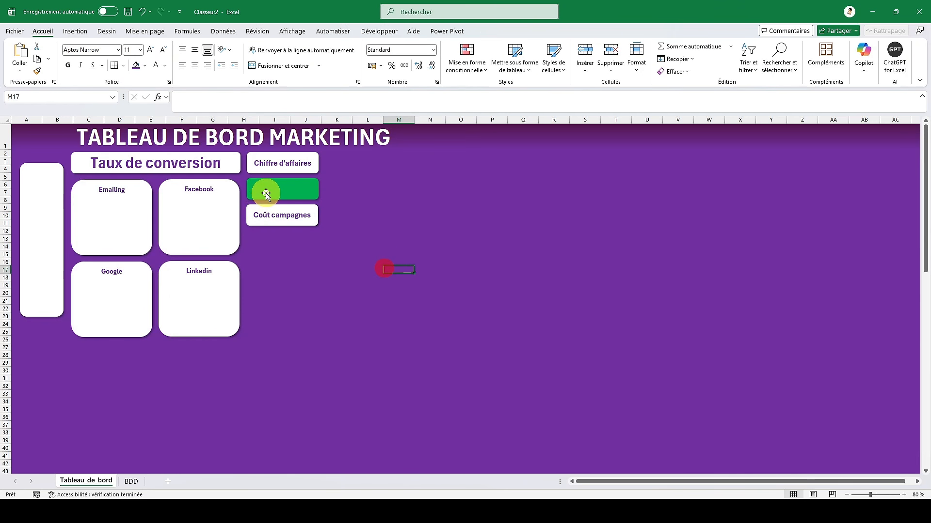
left_click_drag(266, 194, 293, 247)
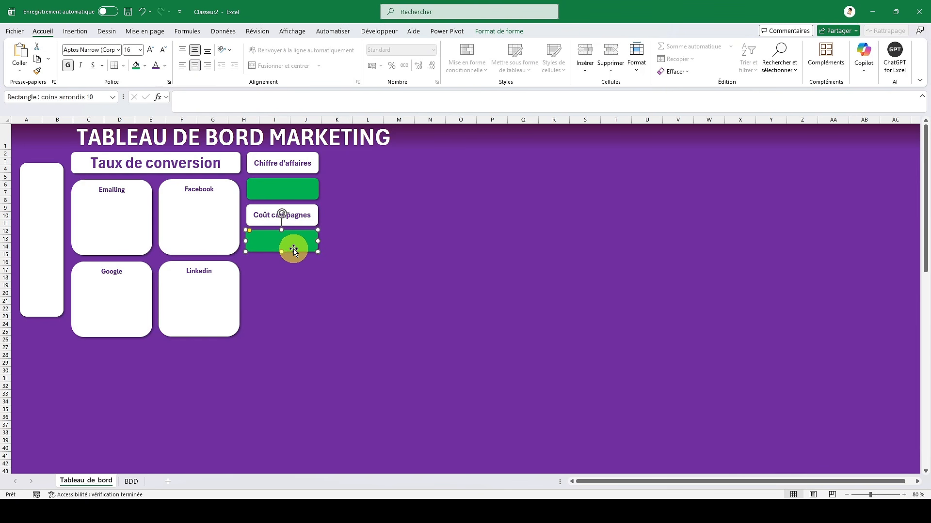
left_click(143, 67)
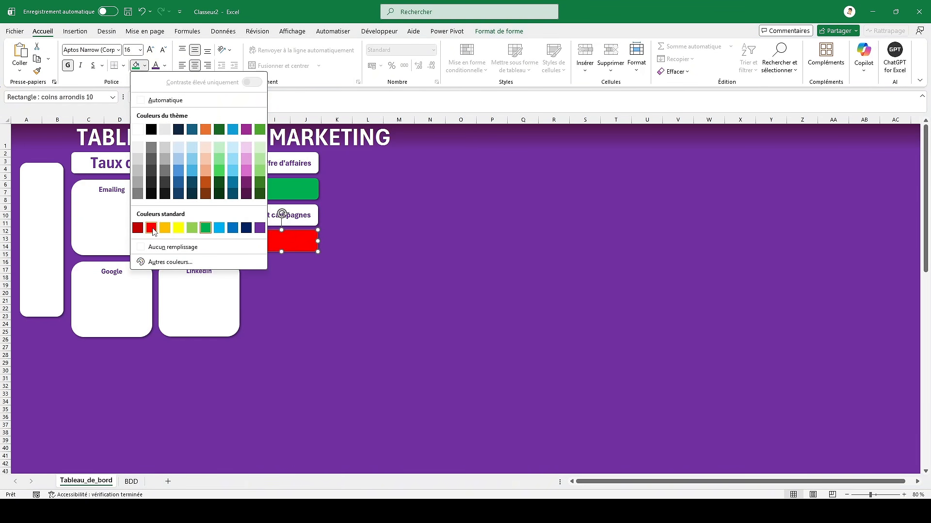
left_click(151, 228)
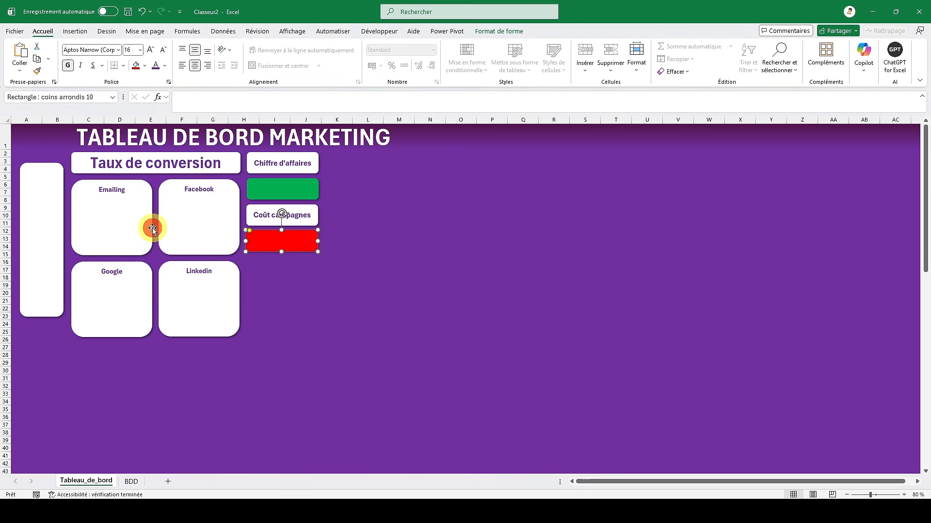
- Copy the Coût campagnes label and place the copy directly beneath the red box, aligned with the column
left_click(305, 224)
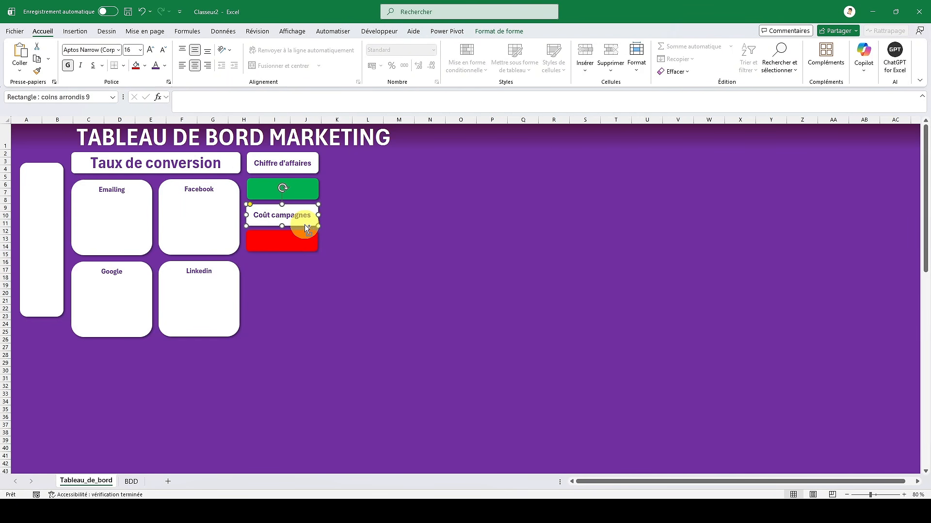
key("ctrl+c")
left_click(293, 268)
key("ctrl+v")
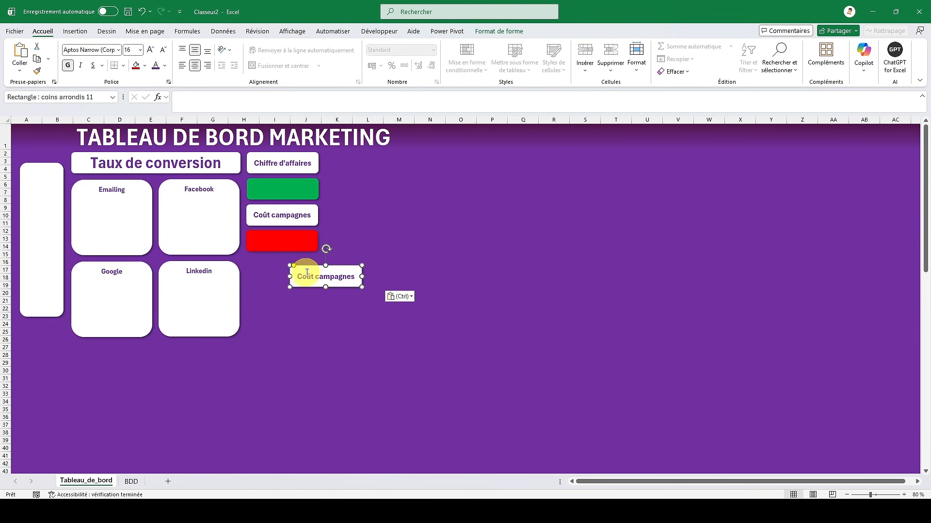
left_click_drag(310, 288, 267, 278)
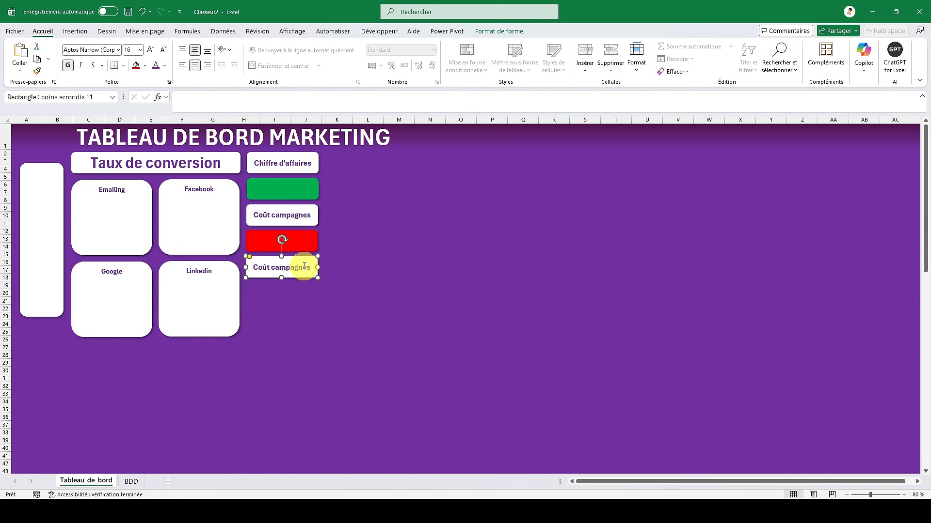
- Replace the text of the label beneath the red box with Résultat
left_click(286, 270)
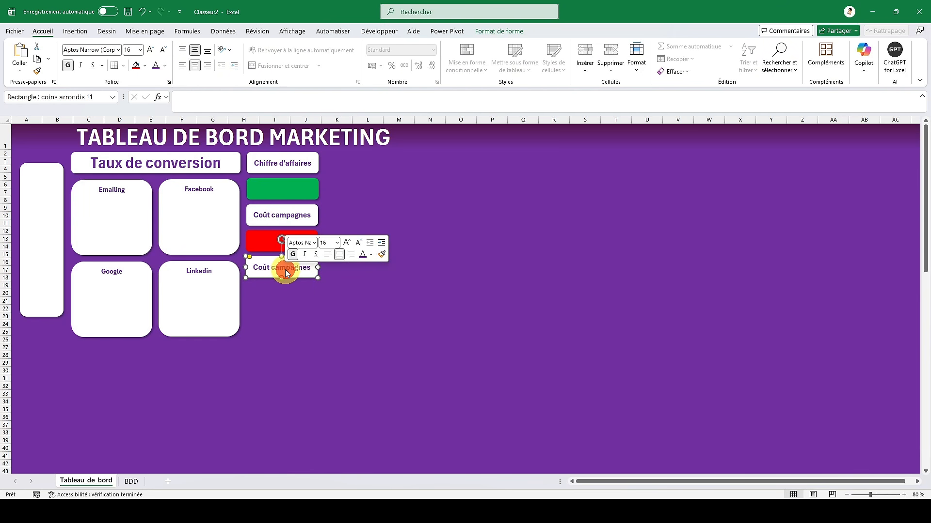
triple_click(285, 272)
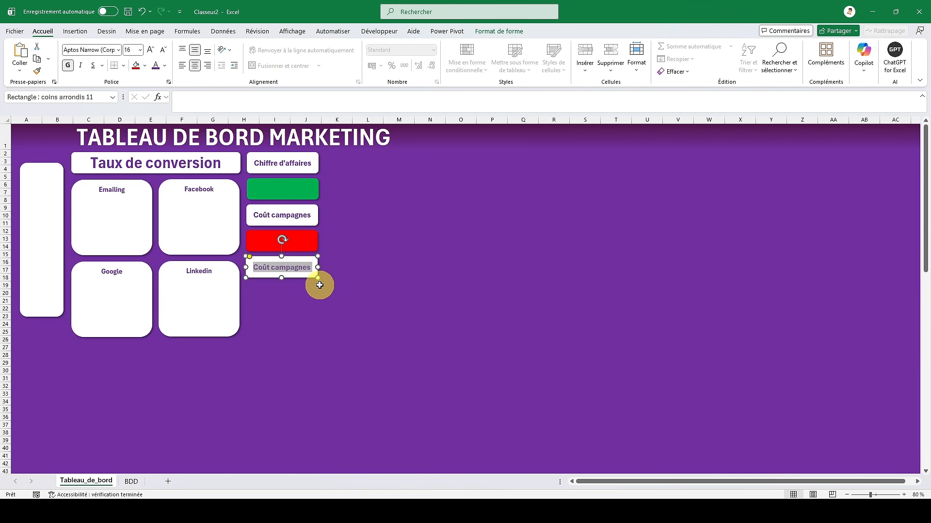
type("Résultat")
left_click(318, 289)
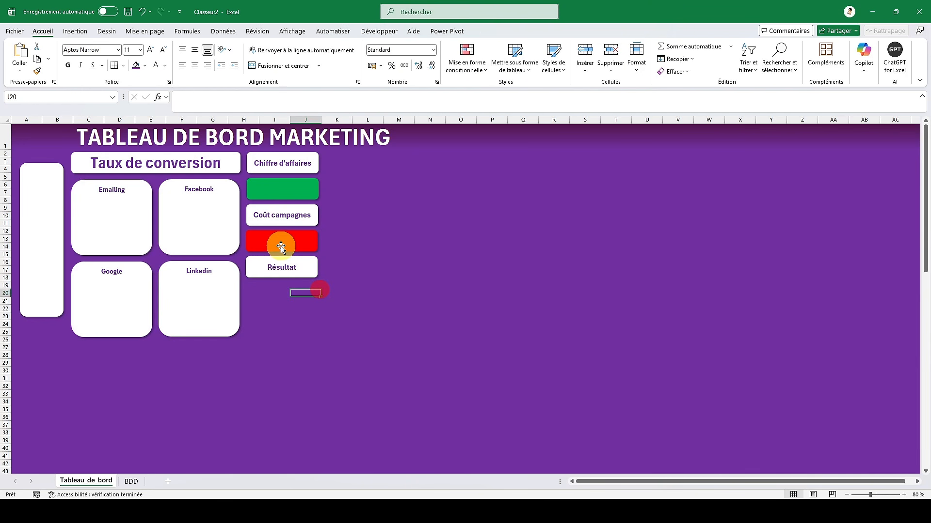
- Duplicate the red box directly beneath the Résultat label and fill the copy with black
left_click(281, 247)
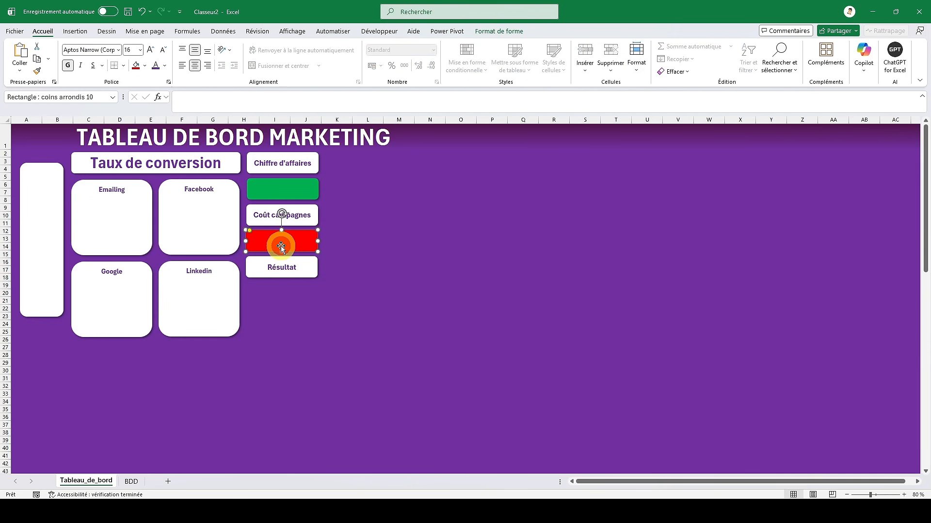
left_click(276, 301)
key("ctrl+v")
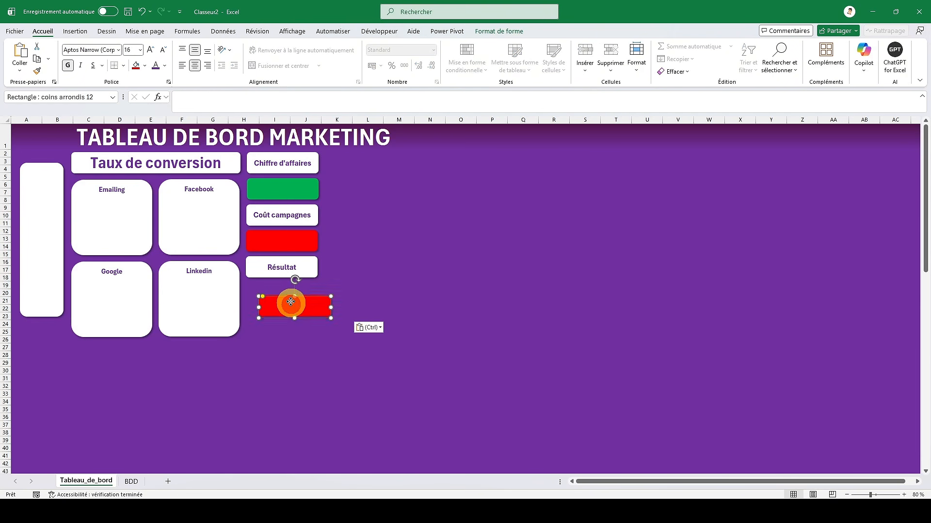
left_click_drag(285, 306, 276, 289)
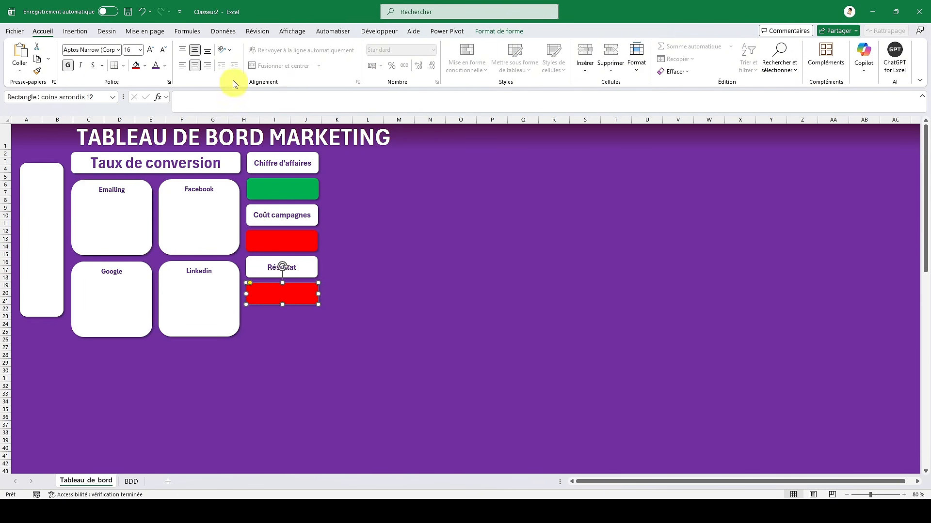
left_click(145, 70)
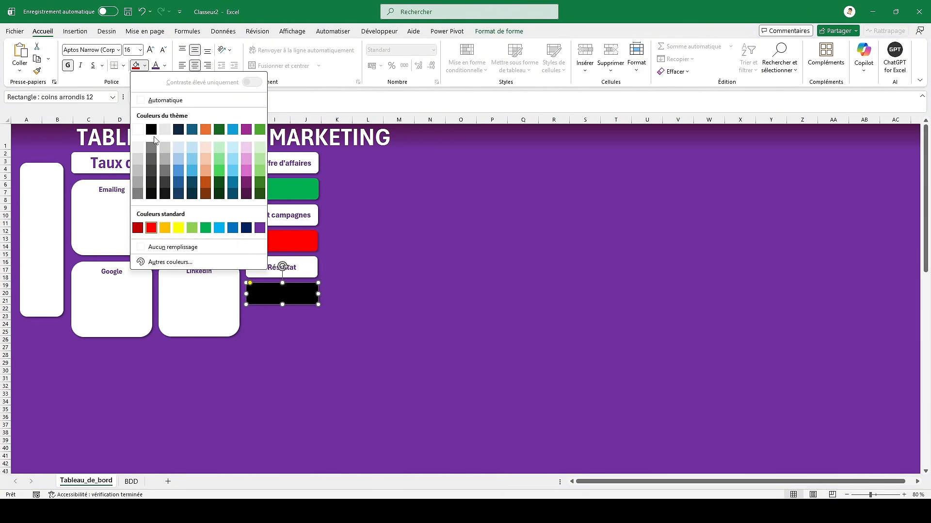
left_click(152, 130)
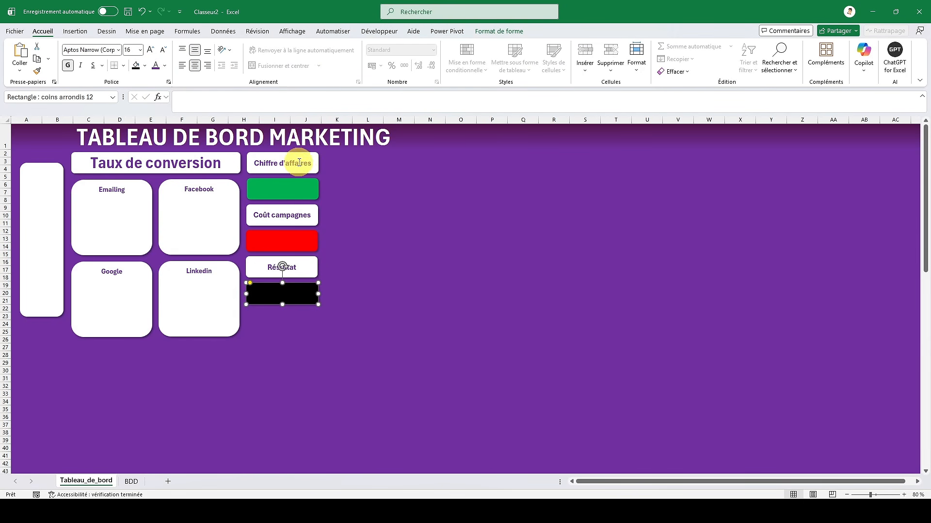
- Set the height of the Chiffre d'affaires label to 2 cm
left_click(309, 184)
left_click(314, 162)
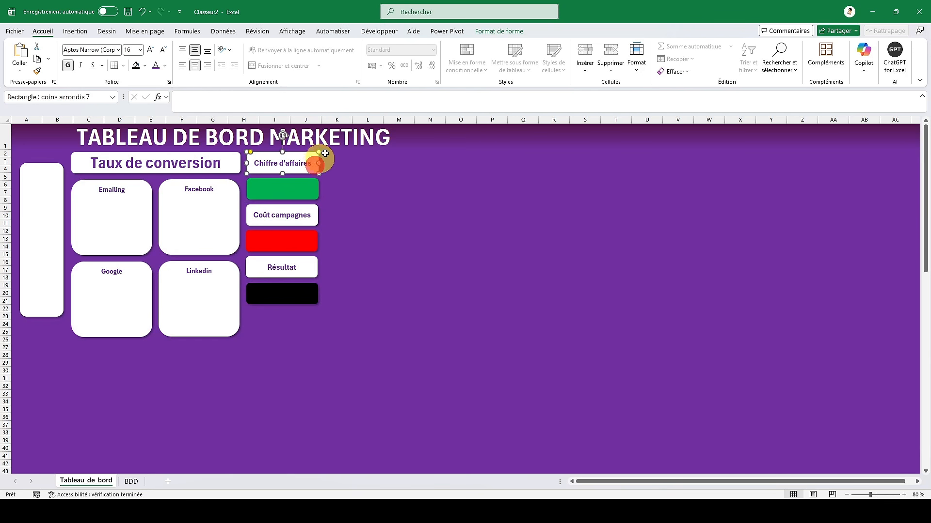
left_click(483, 34)
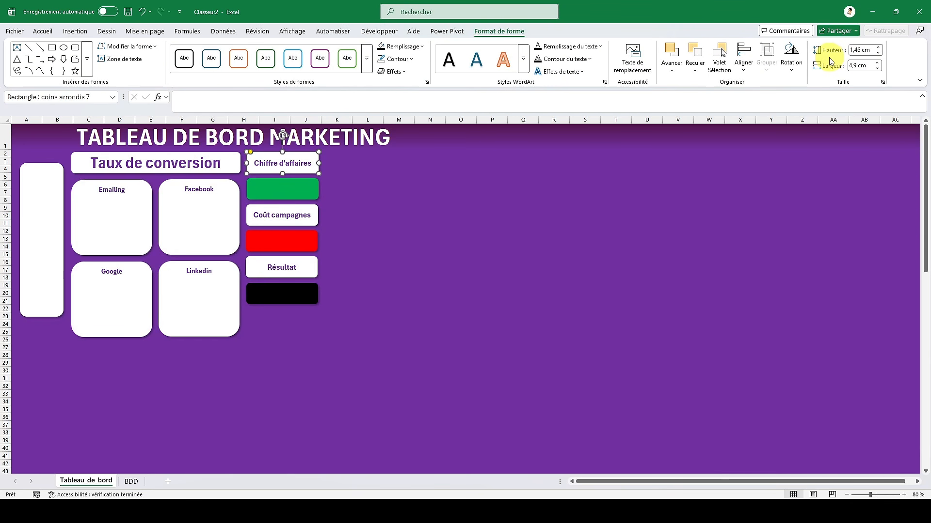
left_click(879, 48)
left_click(880, 48)
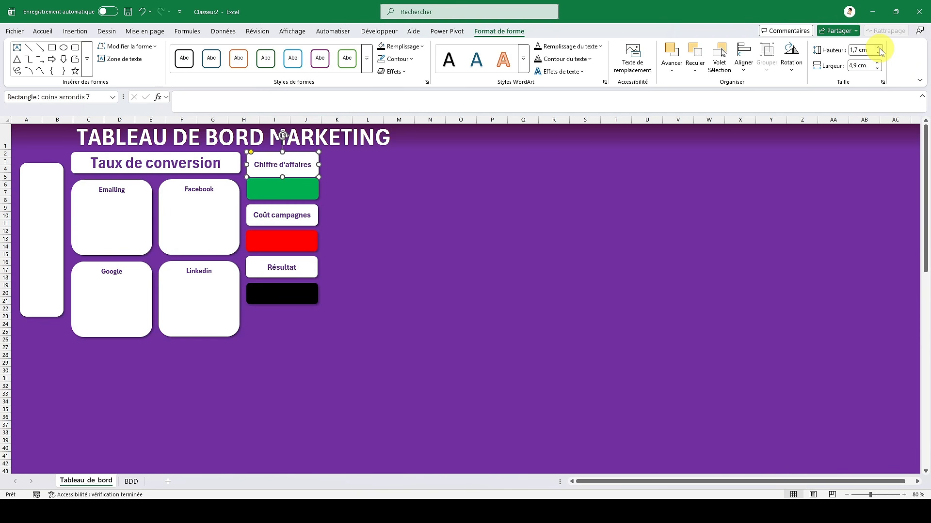
left_click(879, 49)
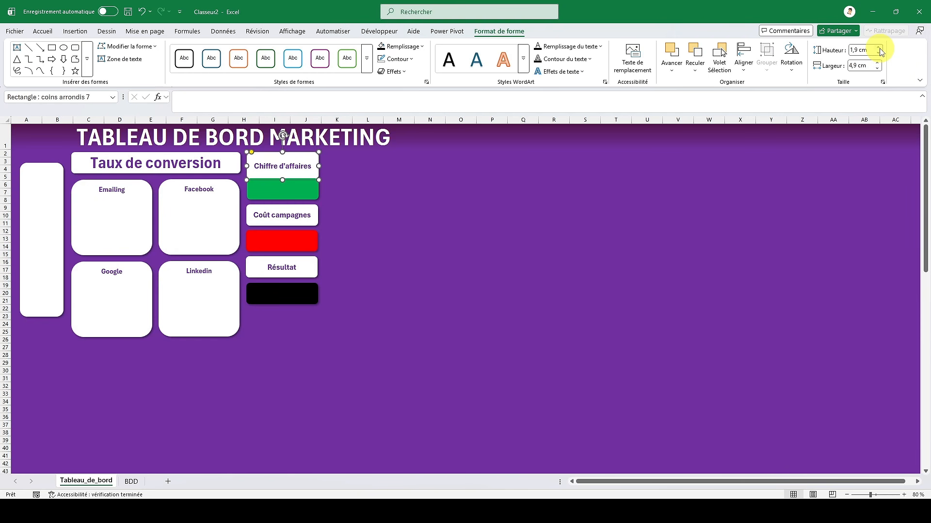
left_click(879, 49)
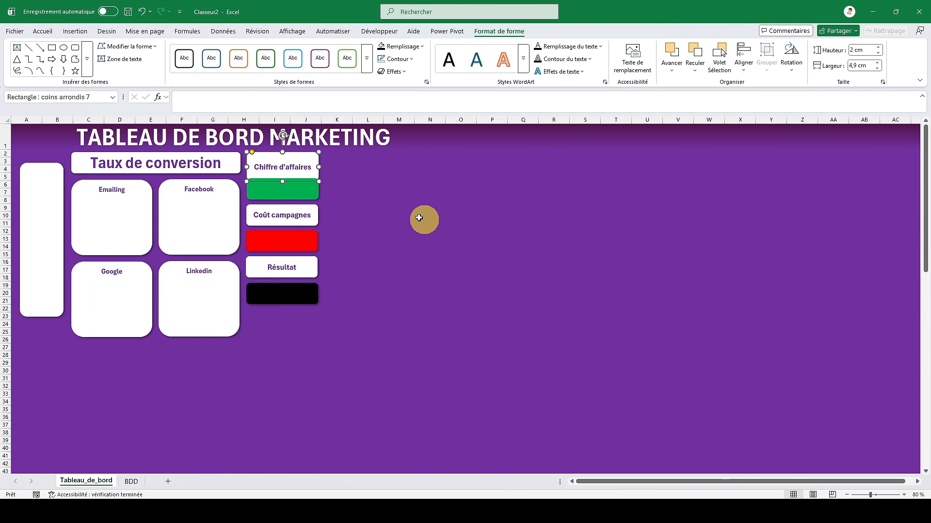
left_click(366, 210)
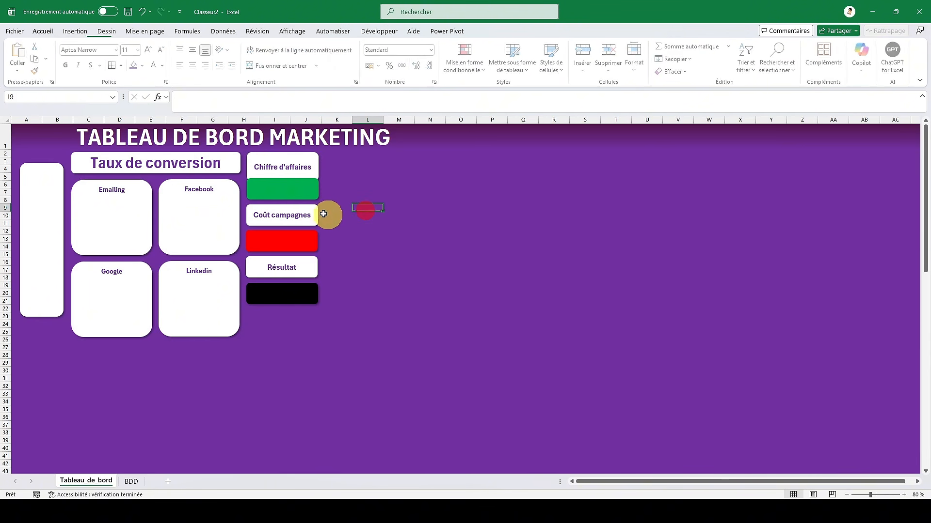
- Set the height of the green, red and black boxes and the Coût campagnes and Résultat labels to 2 cm
left_click(307, 195)
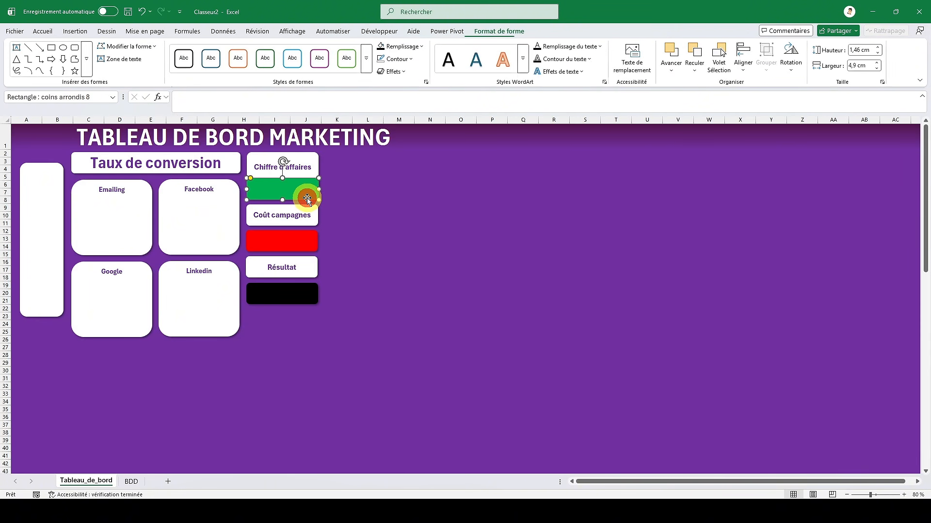
left_click(307, 223, "ctrl")
left_click(296, 246, "ctrl")
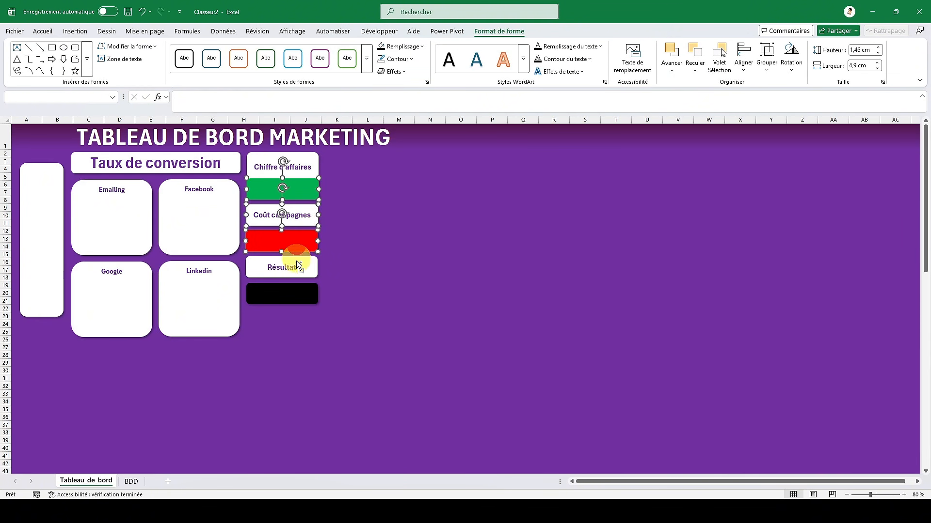
left_click(295, 269, "ctrl")
left_click(296, 290, "ctrl")
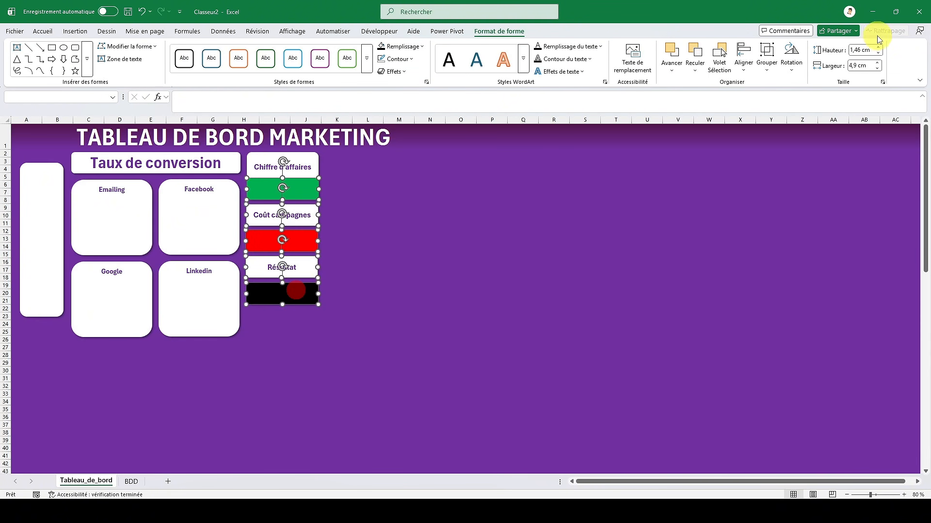
left_click(860, 50)
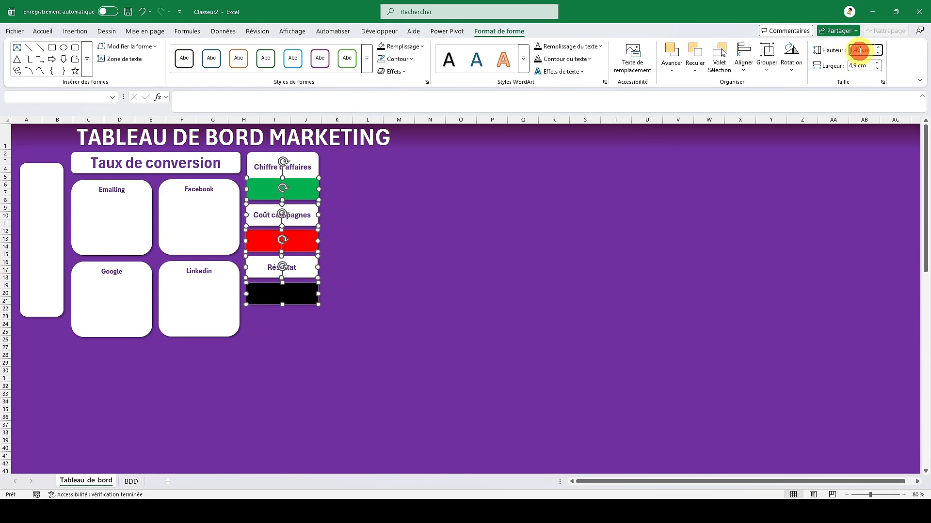
type("2")
key("Return")
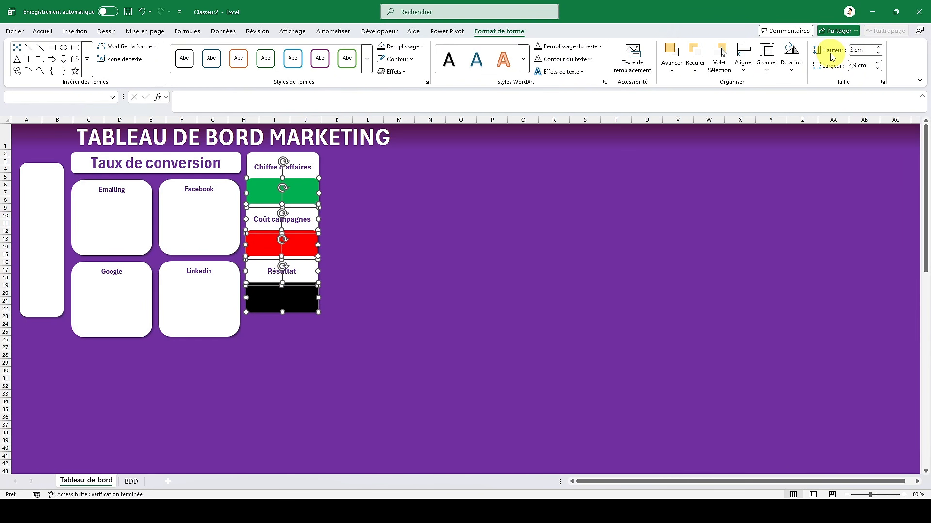
- Centre all six labels and boxes of the revenue, cost and result column on each other and distribute them vertically
left_click(313, 162, "shift")
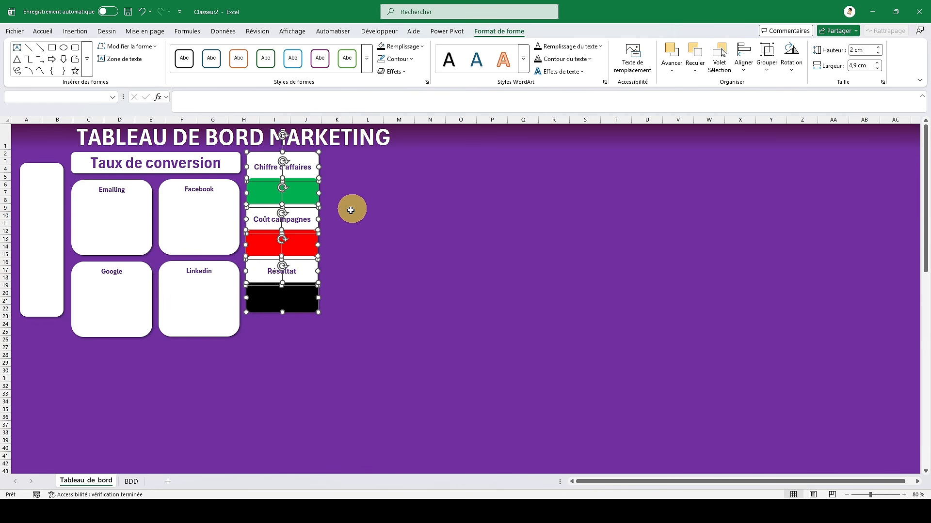
left_click(747, 63)
left_click(757, 100)
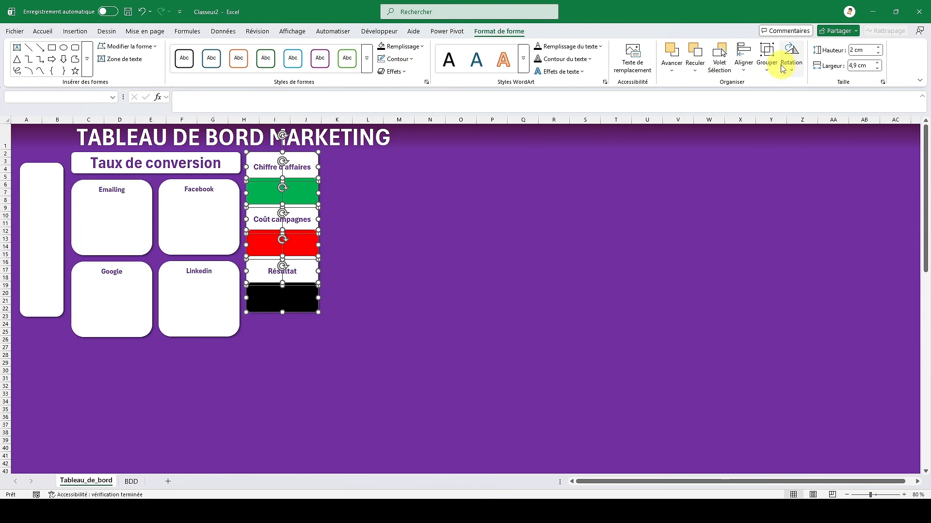
left_click(739, 64)
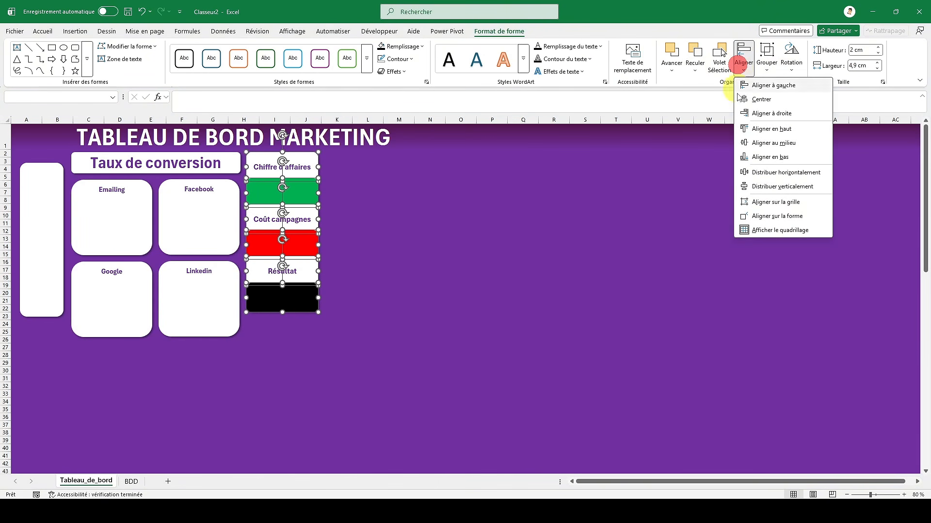
left_click(767, 186)
left_click(400, 246)
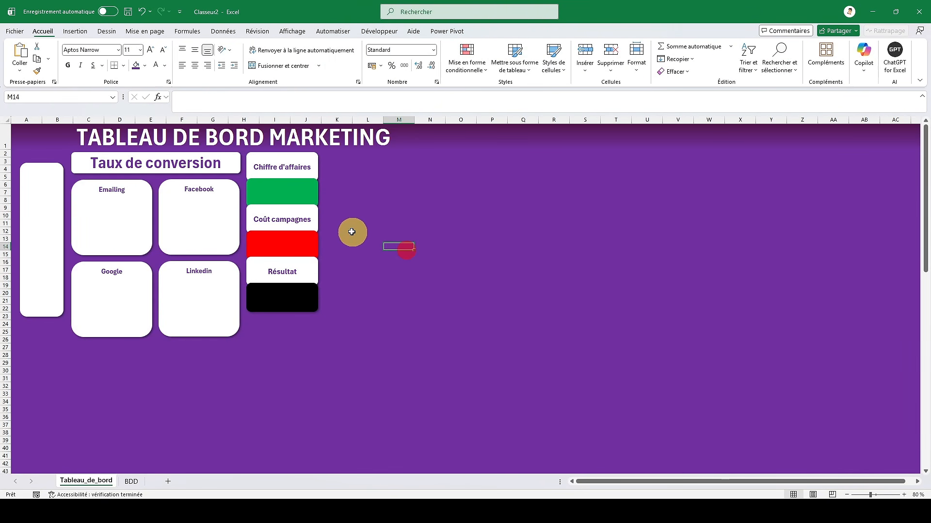
- Move the black box down level with the bottom of the Linkedin card, and shift the Résultat, red and Coût campagnes shapes down to spread them out
left_click(296, 301)
mouse_move(297, 302)
left_mouse_down()
mouse_move(297, 326)
mouse_move(301, 316)
left_mouse_up()
left_click_drag(298, 282, 298, 255)
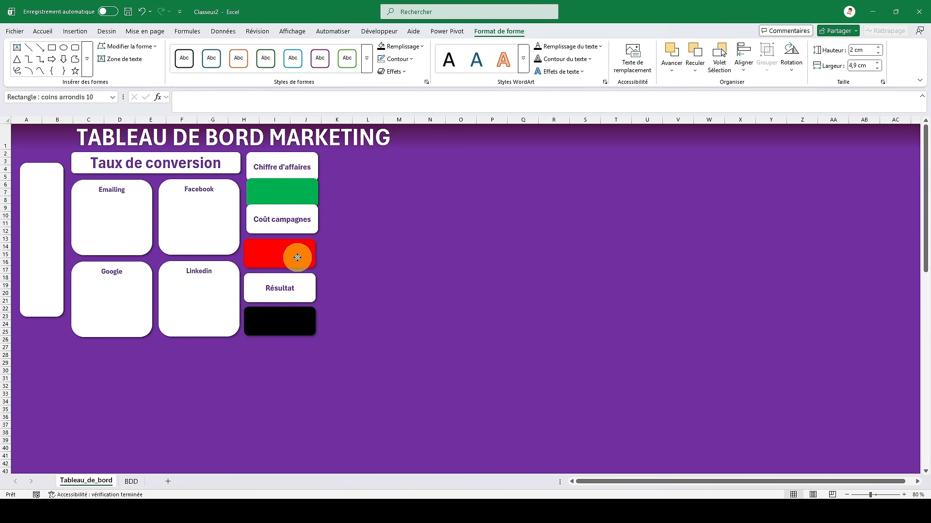
left_click_drag(297, 258, 297, 257)
left_click(306, 221)
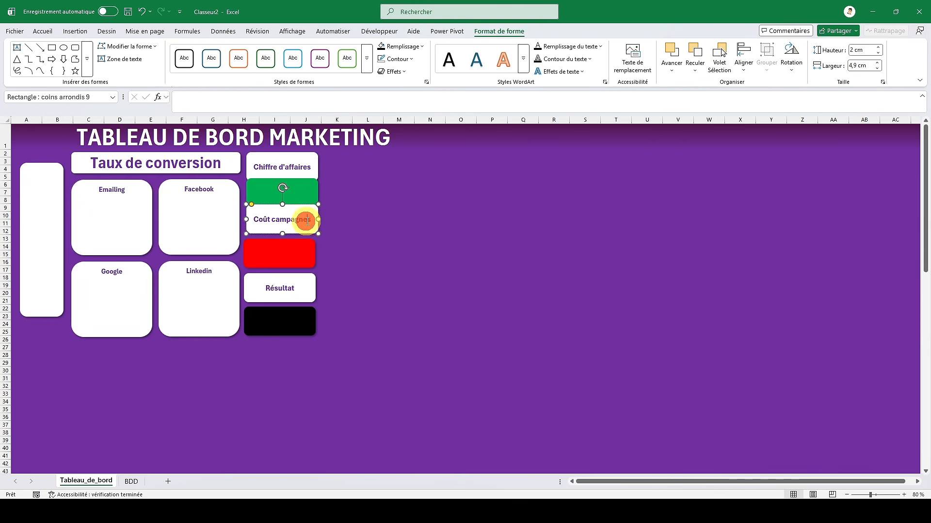
left_click_drag(315, 225, 311, 230)
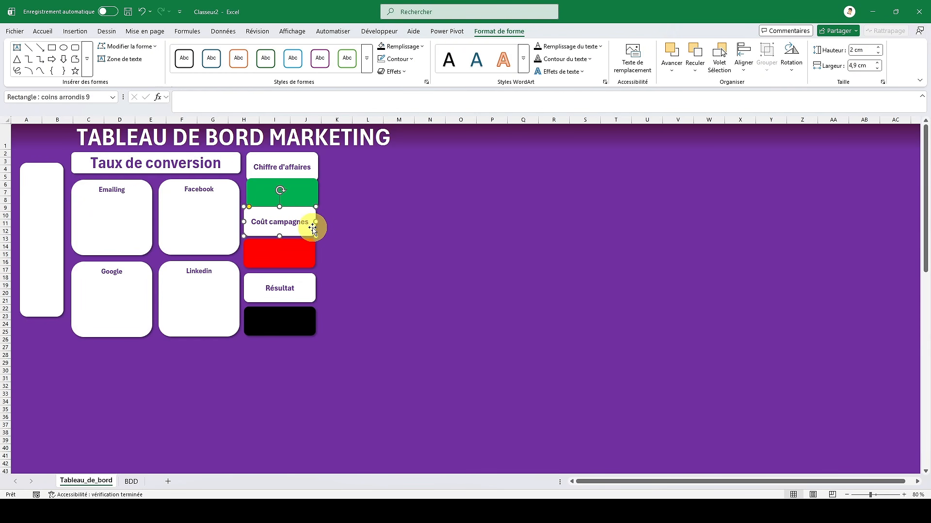
- Set the height of all six labels and boxes in the revenue, cost and result column to 1,8 cm
left_click(311, 193)
left_click(313, 158, "ctrl")
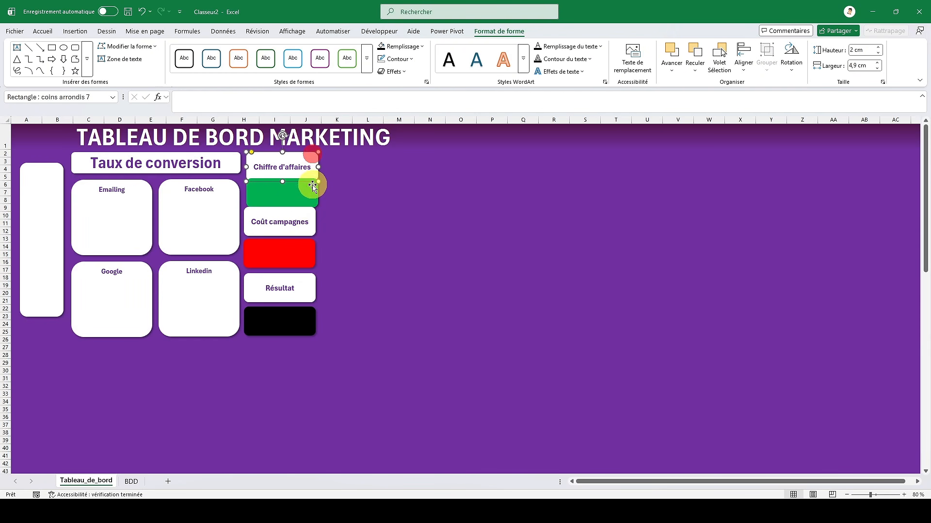
left_click(305, 226, "ctrl")
left_click(303, 247, "ctrl")
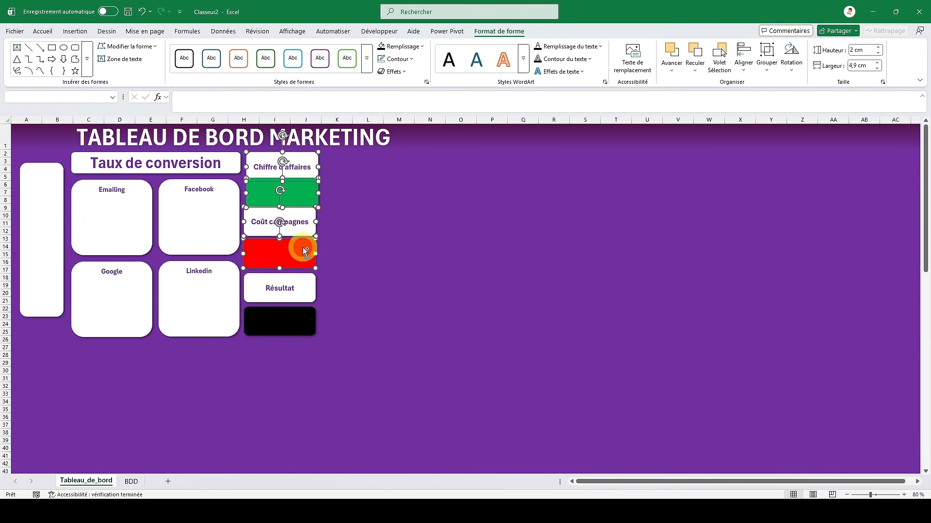
left_click(299, 282, "ctrl")
left_click(300, 319, "ctrl")
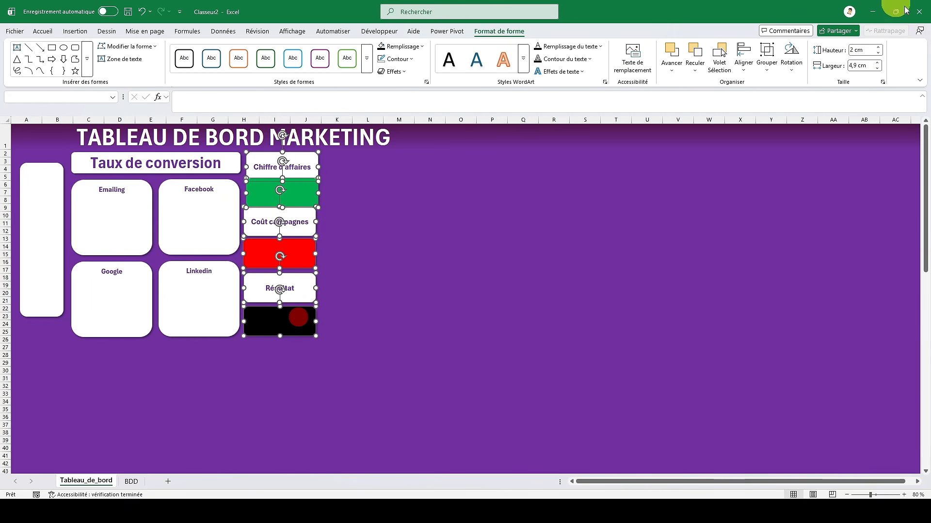
left_click(851, 52)
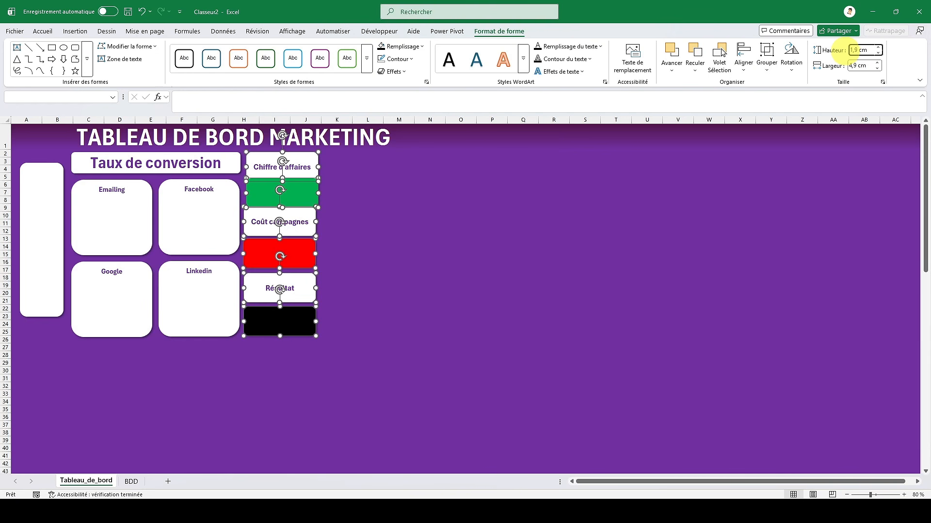
key("Return")
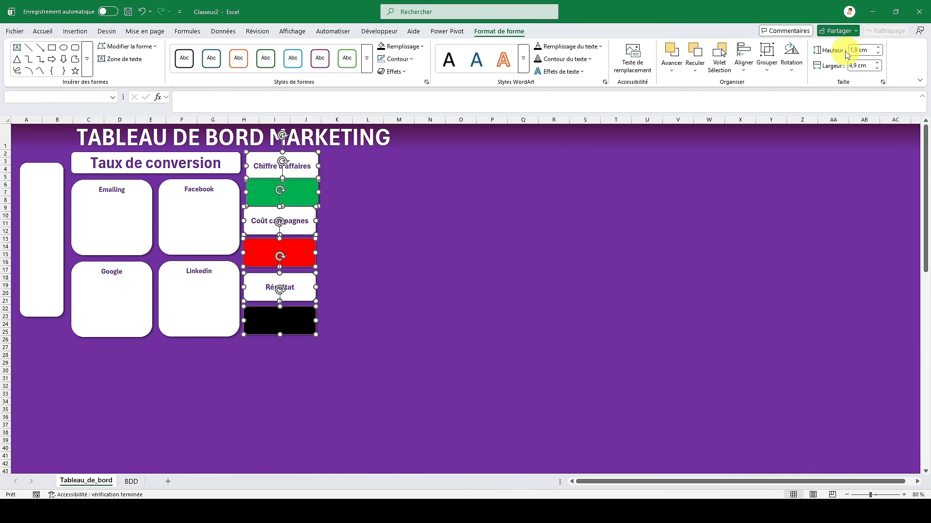
left_click(857, 50)
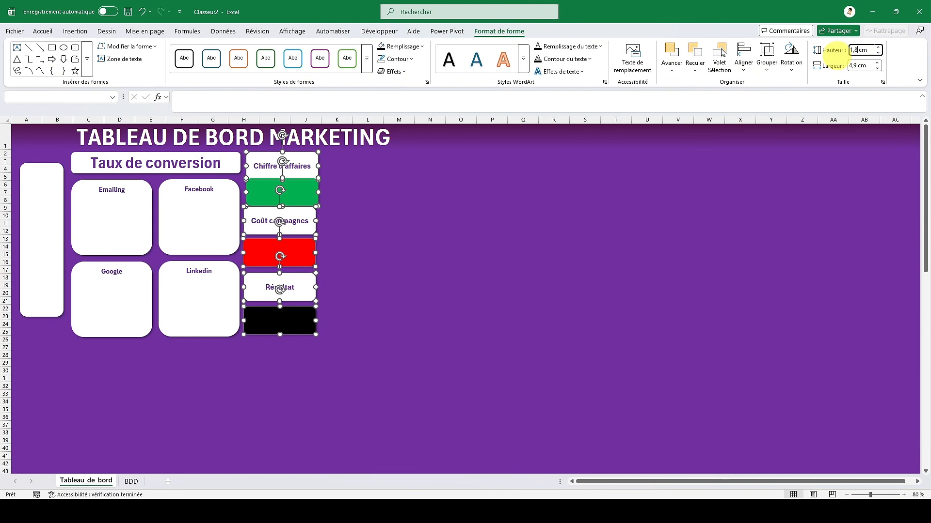
key("Return")
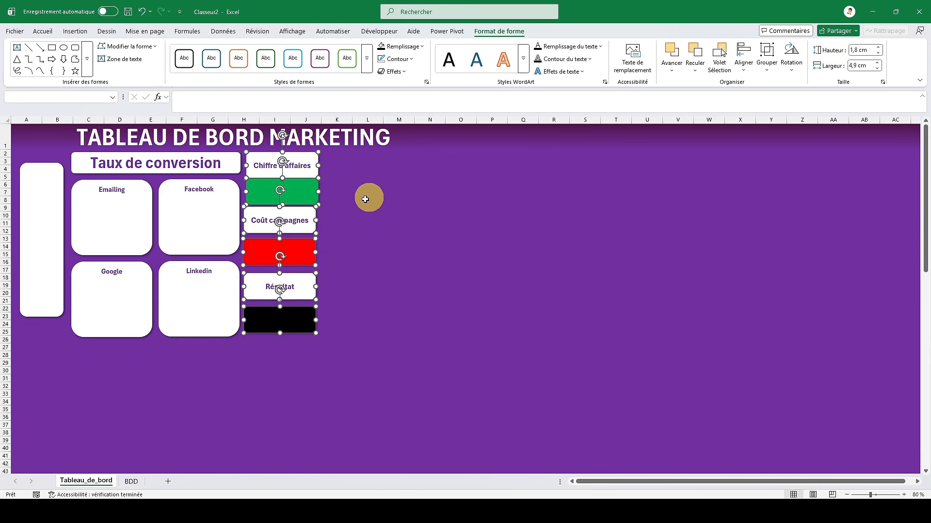
- Distribute the six column shapes vertically, centre them on each other, and nudge them slightly down
left_click(746, 68)
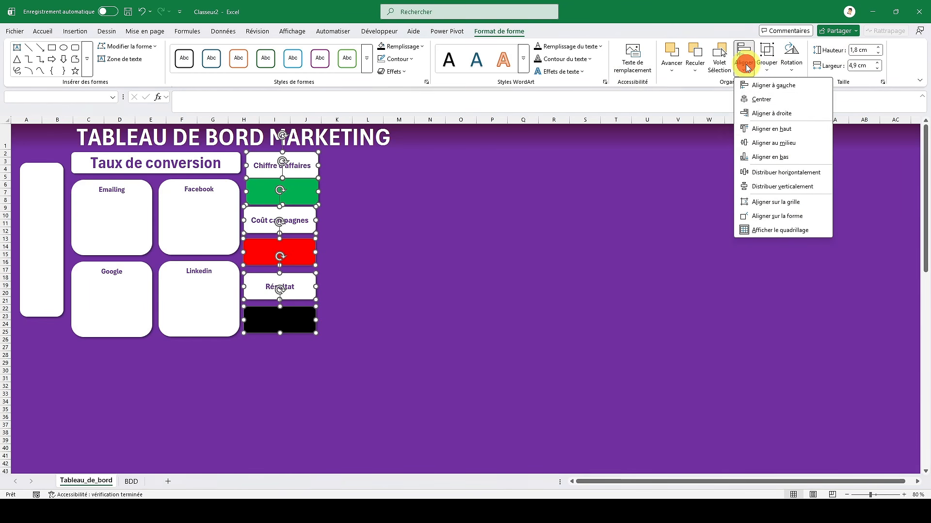
left_click(759, 185)
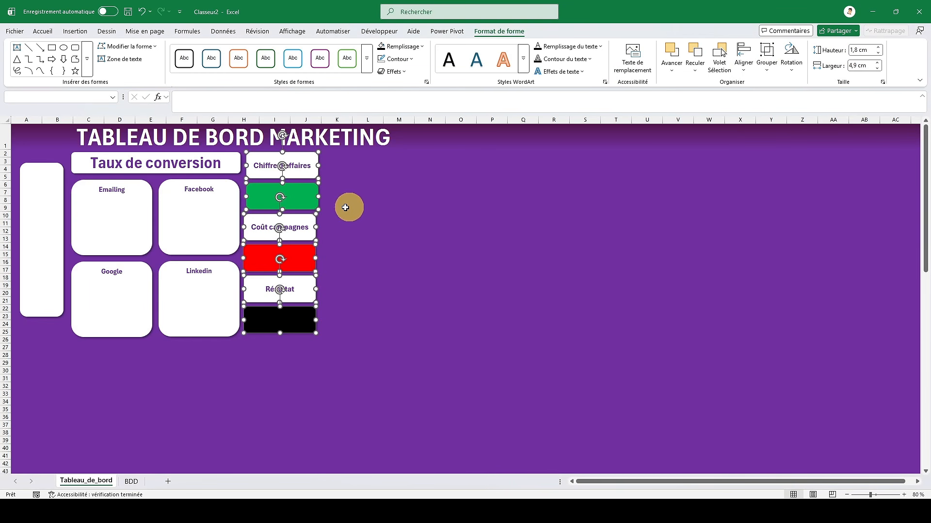
left_click(746, 68)
left_click(749, 96)
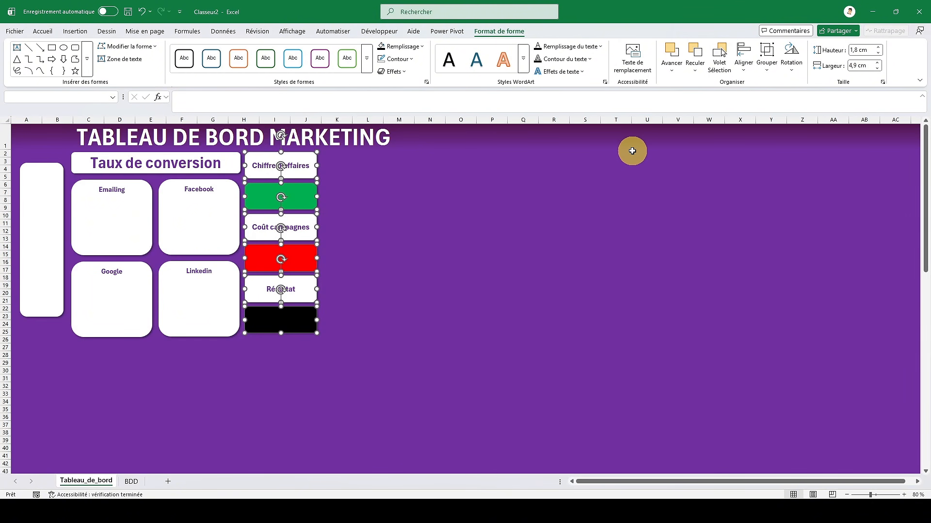
key("Down")
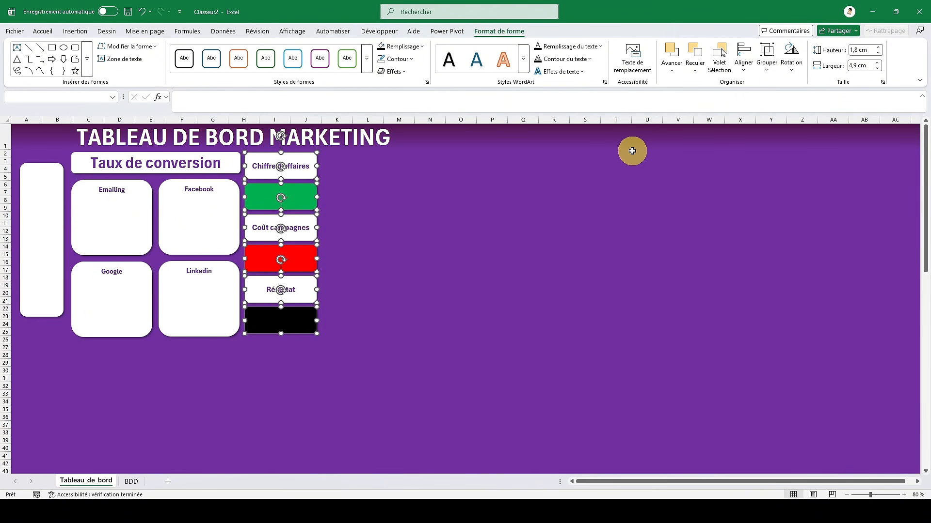
left_click(514, 231)
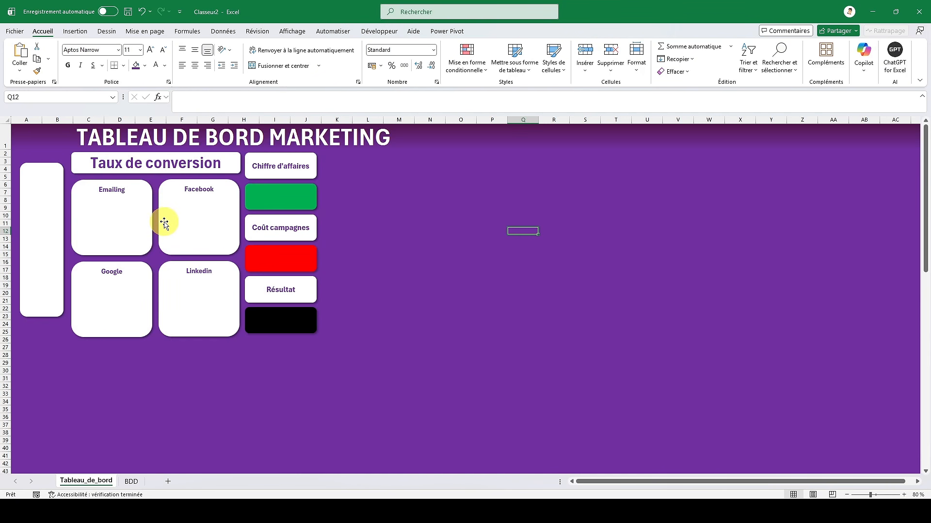
- Duplicate the black result box and place the copy beside the Chiffre d'affaires label, aligned with its top edge
left_click(248, 320)
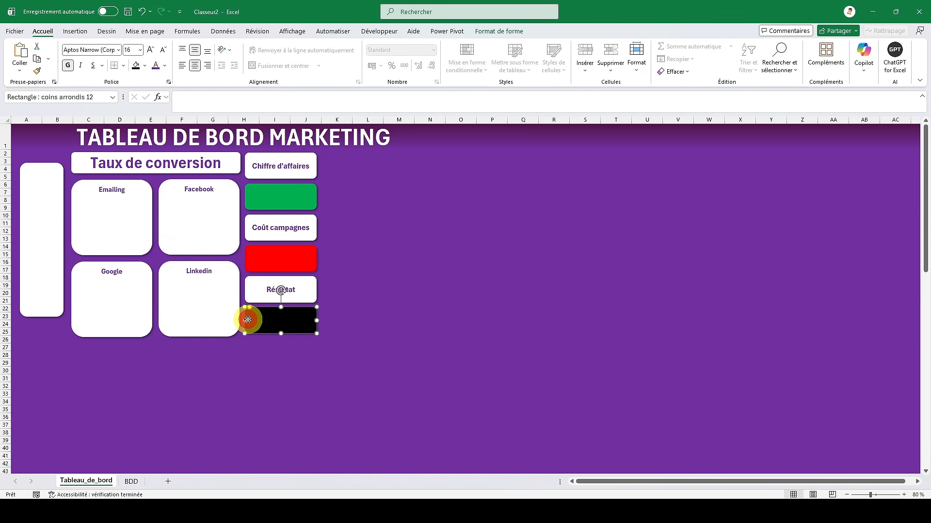
left_click(342, 185)
key("ctrl+v")
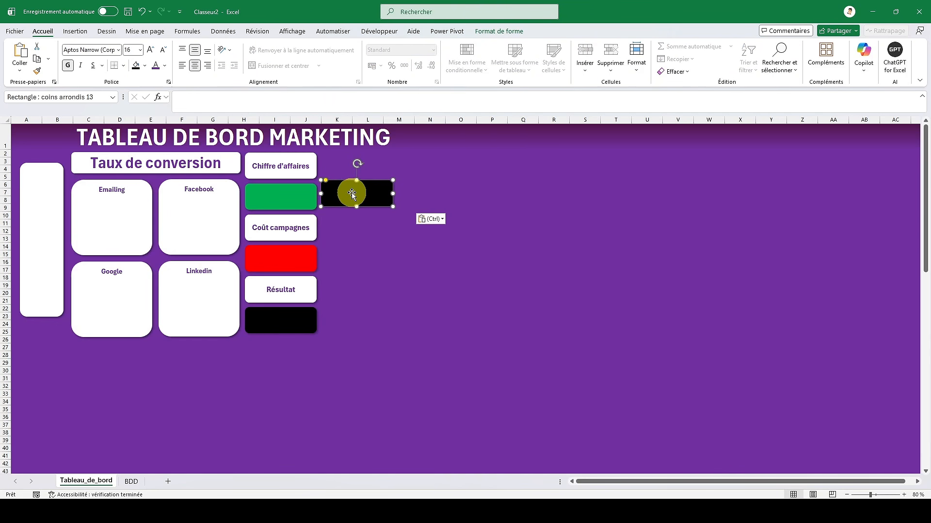
left_click_drag(352, 194, 352, 177)
left_click_drag(352, 167, 352, 165)
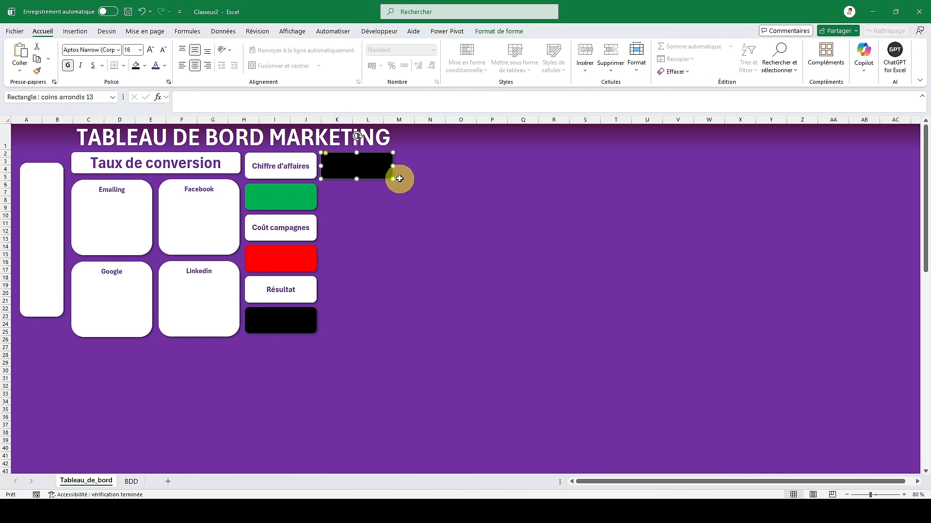
- Enlarge the copied black box into a wide panel spanning about columns K to T down to row 16, and reduce its corner rounding
left_click_drag(393, 180, 637, 261)
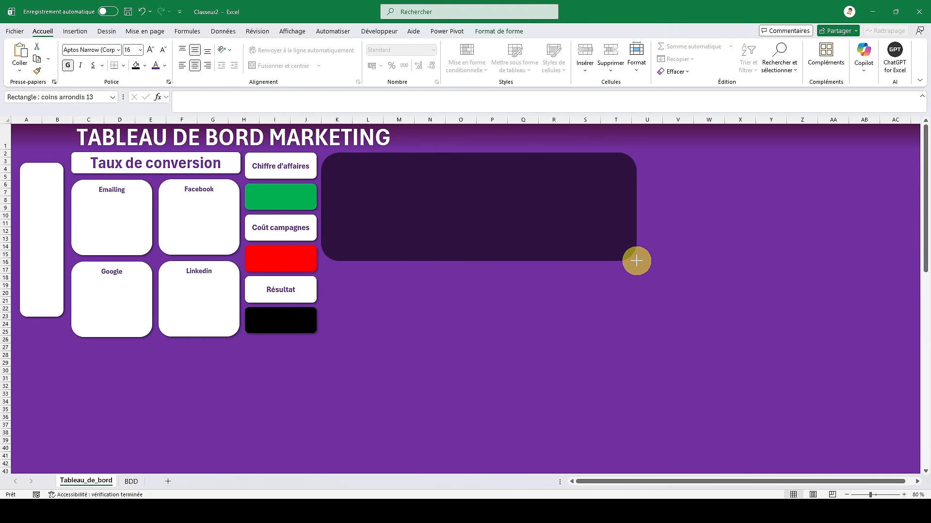
left_click_drag(637, 261, 634, 260)
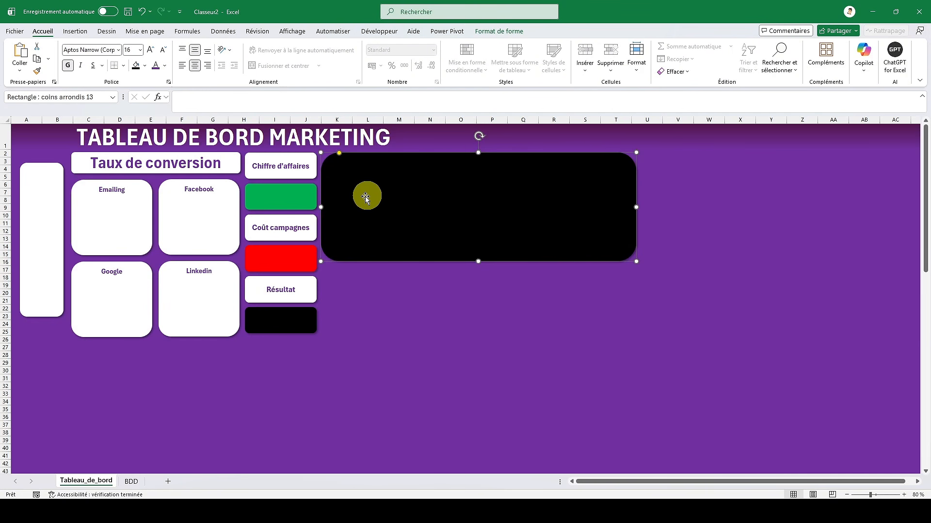
left_click_drag(340, 153, 329, 153)
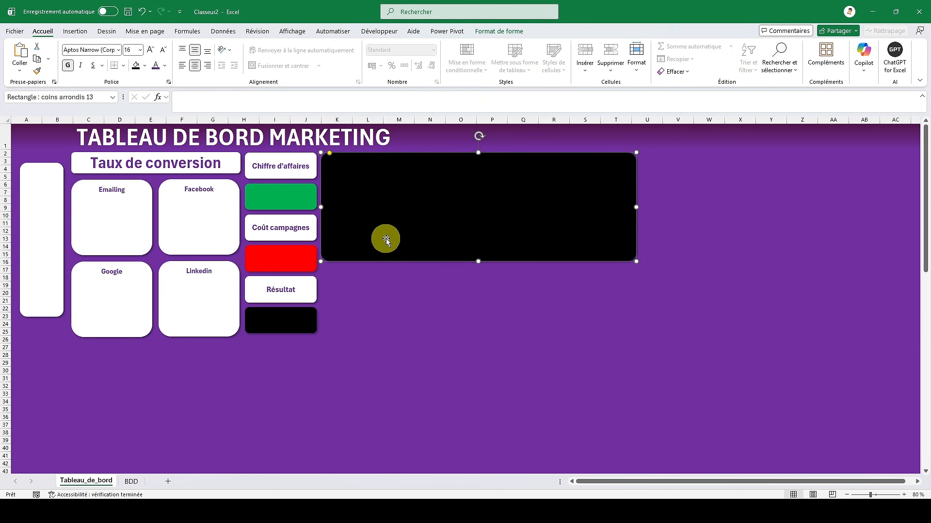
left_click(340, 301)
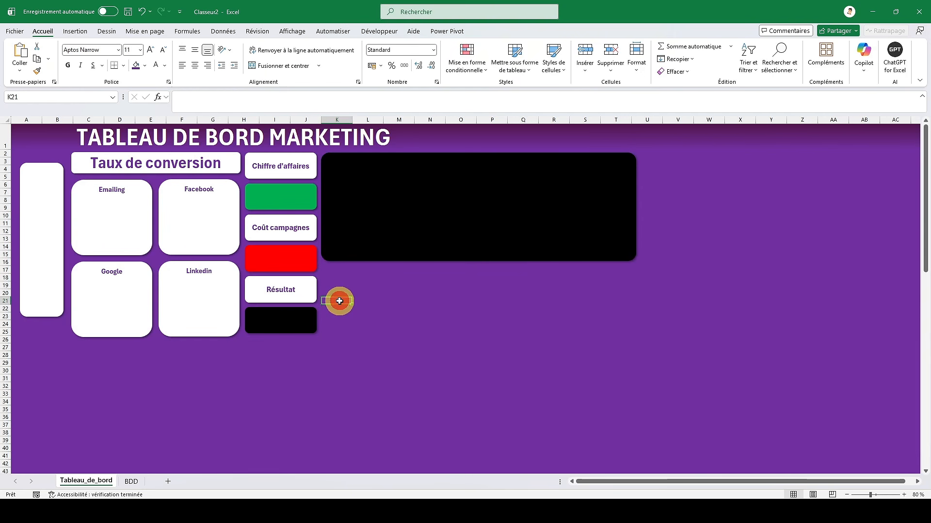
- Duplicate the Linkedin card, place the copy just below the large black panel, and widen it to the panel's width
left_click(189, 302)
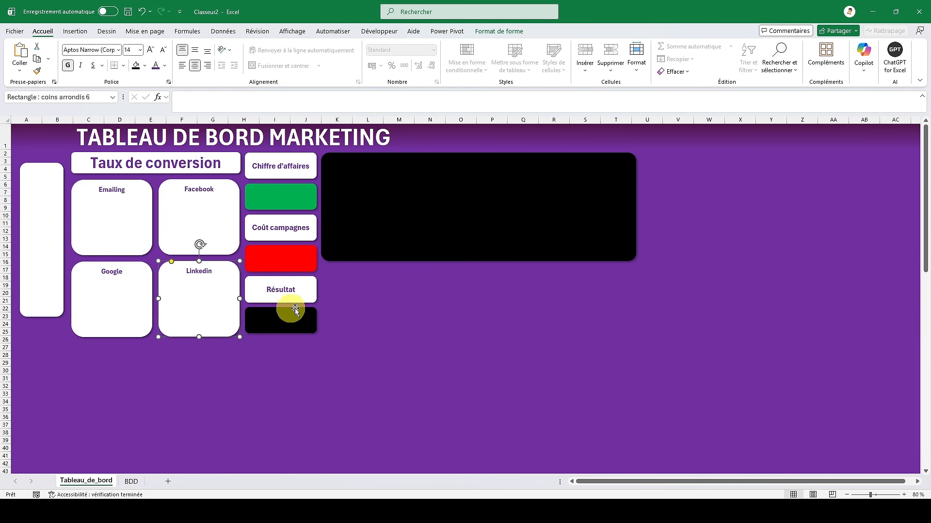
left_click(377, 292)
key("ctrl+v")
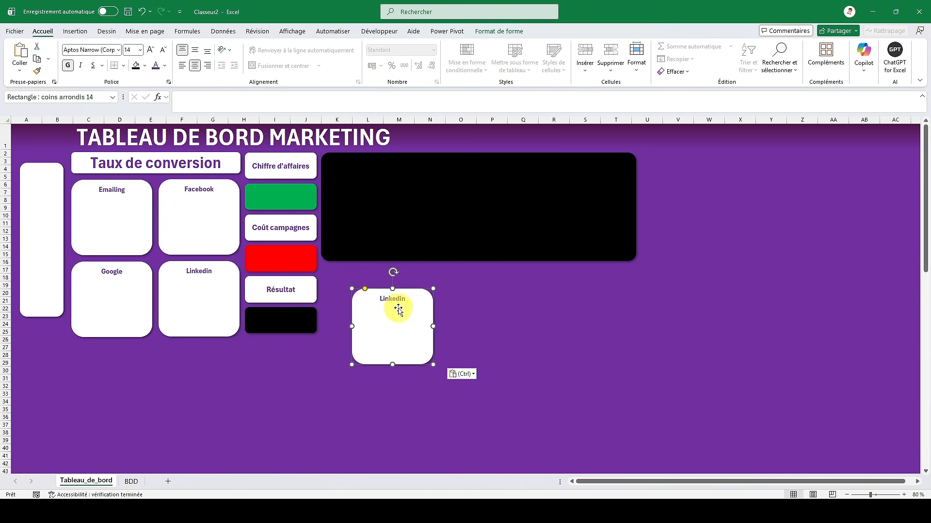
left_click_drag(425, 292, 396, 267)
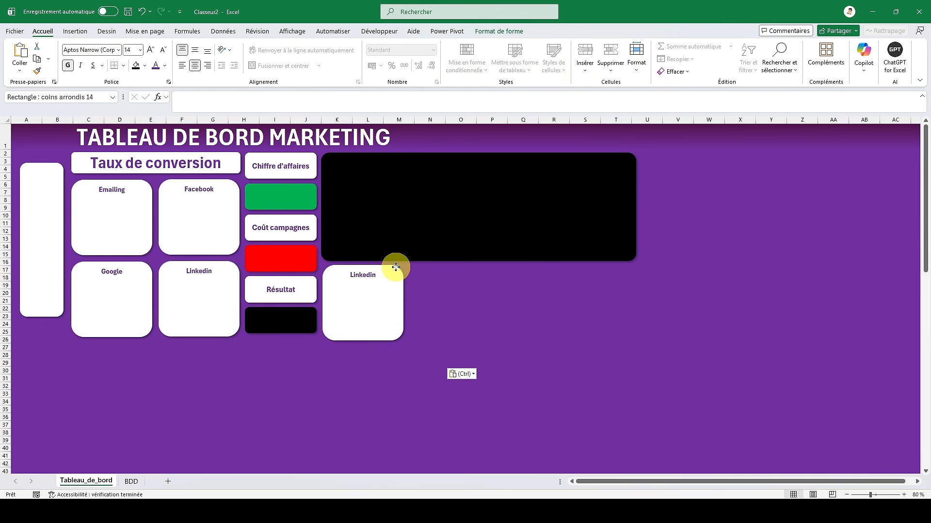
left_click_drag(406, 339, 636, 341)
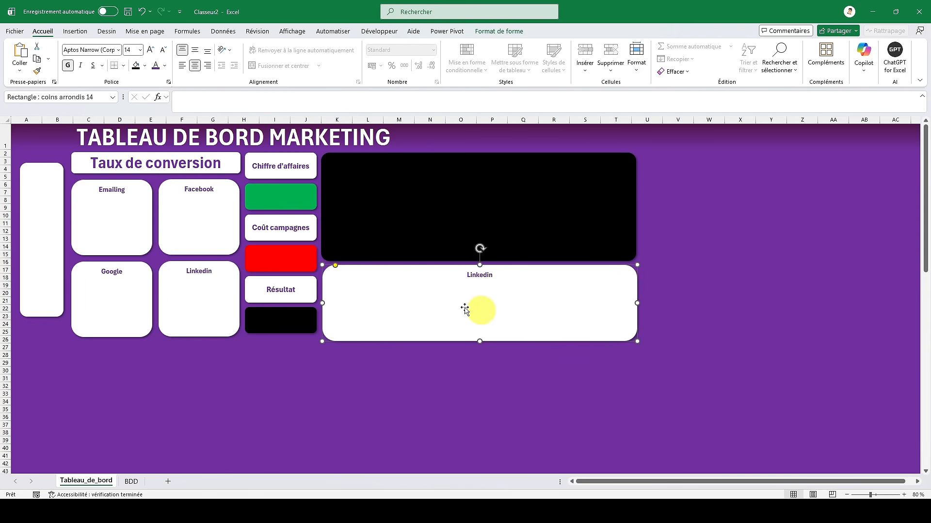
- Retitle the wide white card "Clics par appareil" and narrow it to end around column Q
double_click(486, 276)
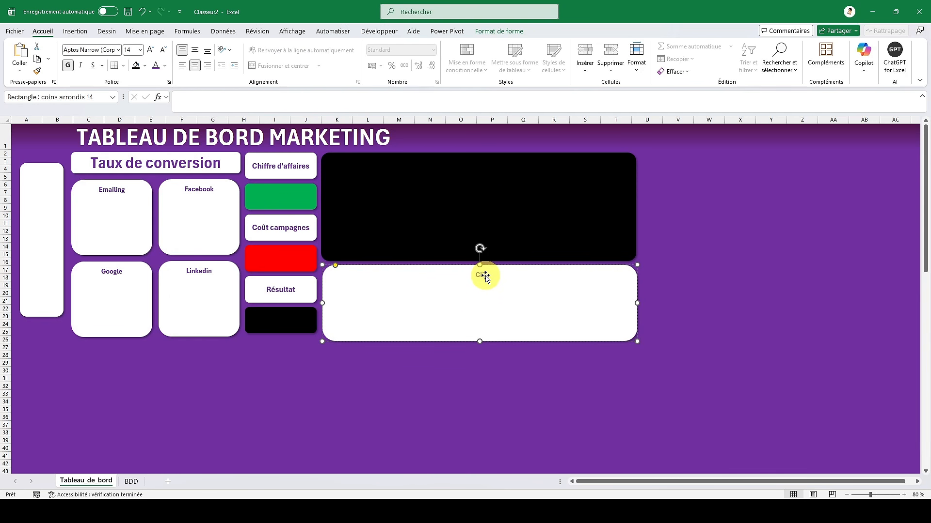
type("Clics par appareil")
left_click(546, 411)
left_click(554, 329)
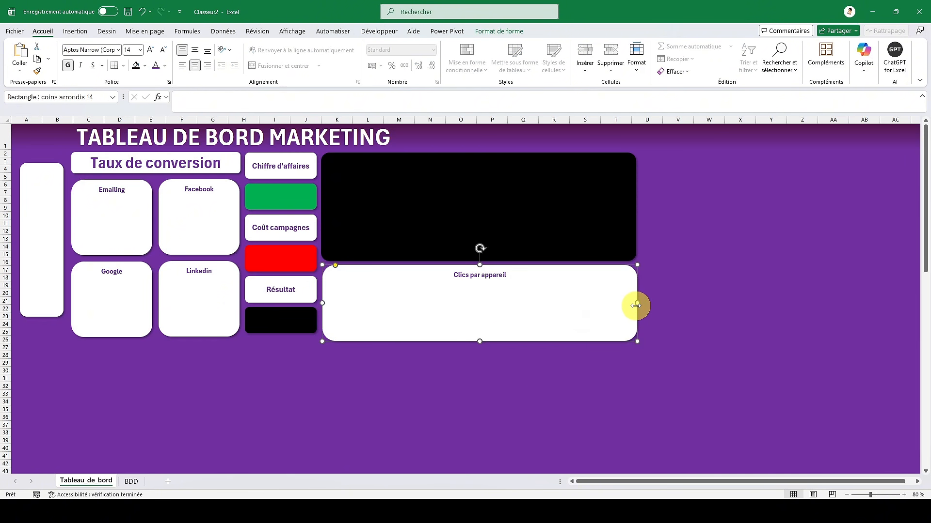
left_click_drag(636, 306, 535, 293)
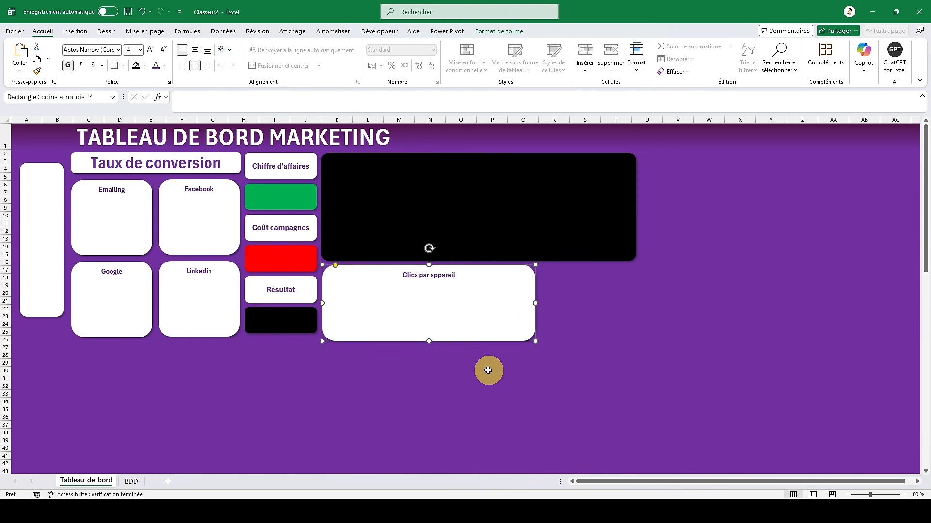
- Duplicate the Clics par appareil card below the Google card from column A, and resize it to span about columns A to F down to row 42
left_click(165, 378)
key("ctrl+v")
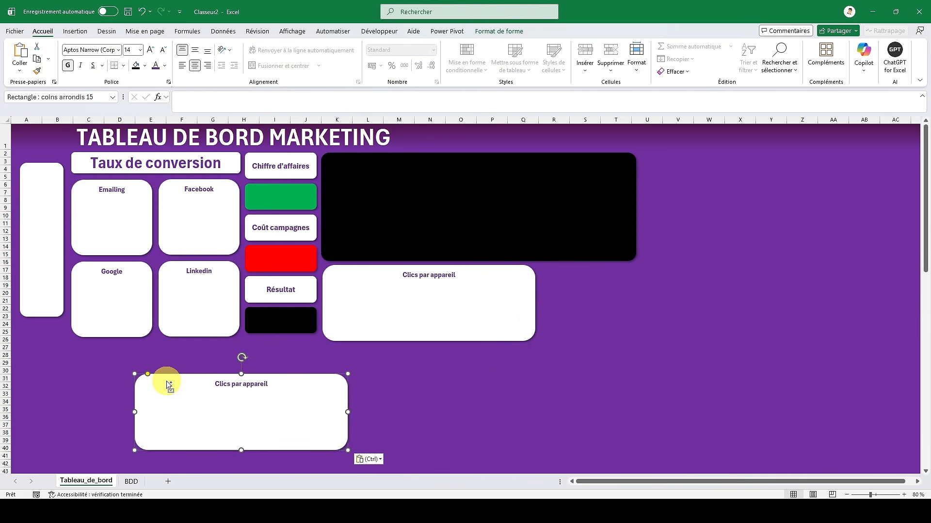
left_click_drag(203, 382, 89, 354)
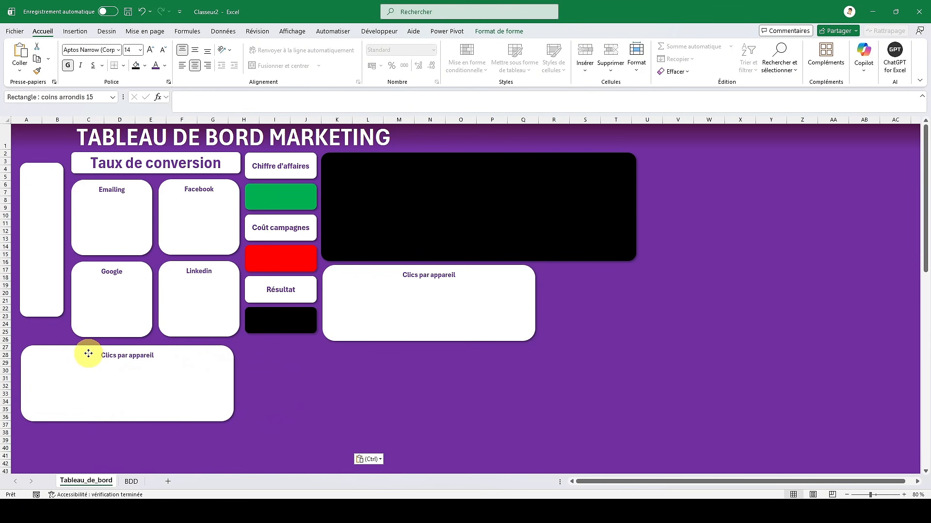
left_click_drag(88, 354, 90, 350)
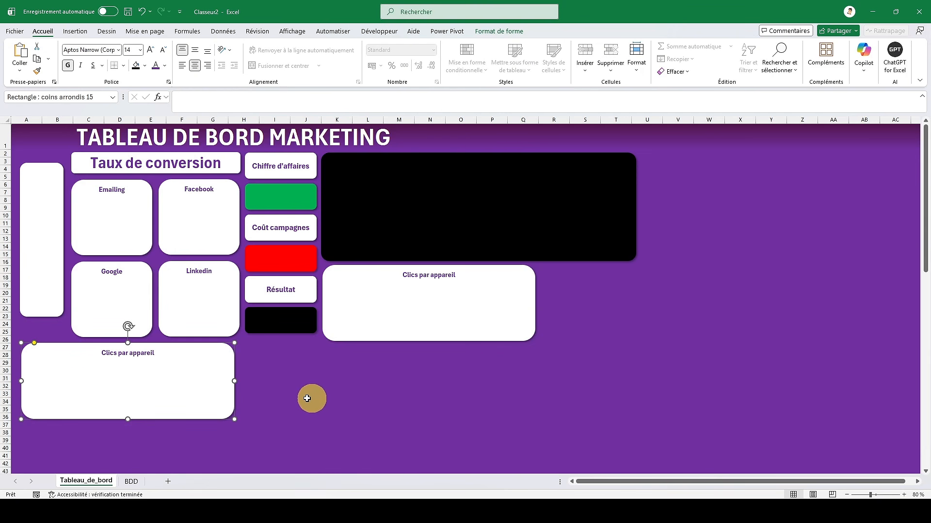
left_click_drag(233, 422, 195, 416)
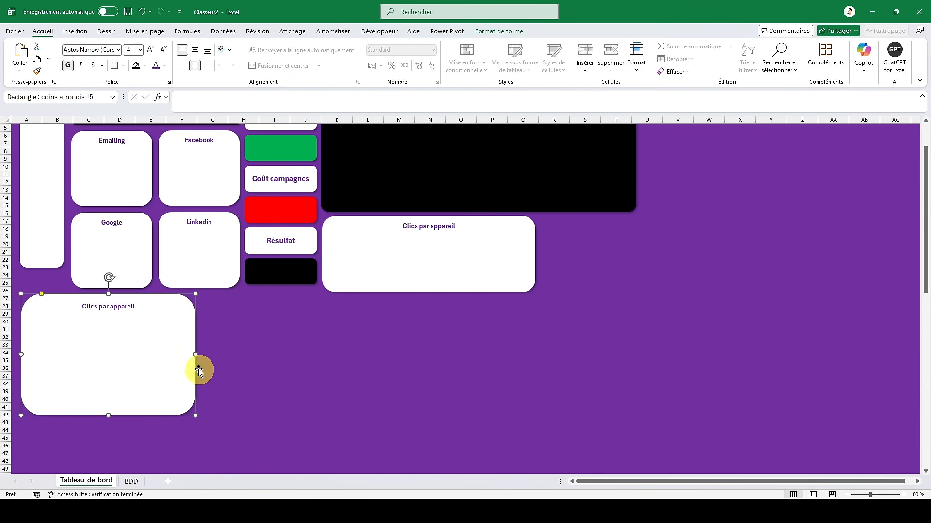
- Retitle the duplicated lower card "Clics par contenu" and reduce its corner rounding
triple_click(131, 304)
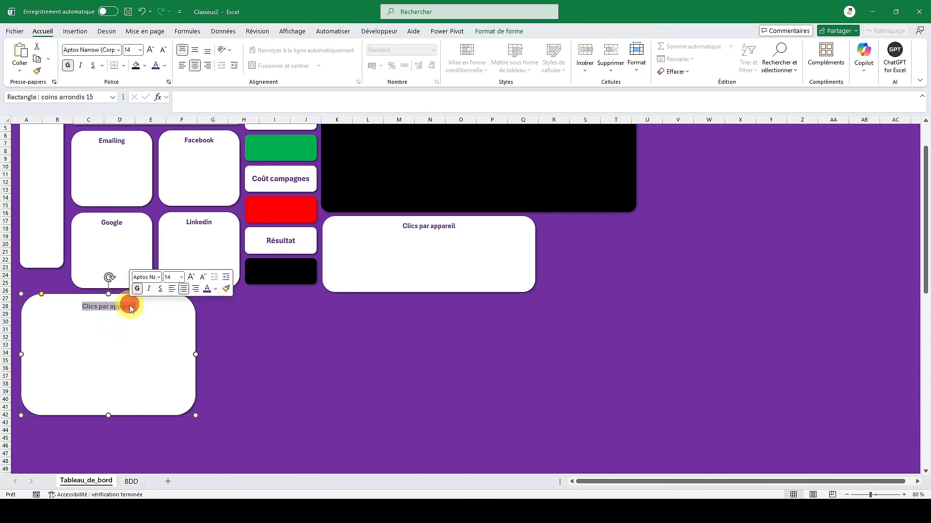
type("Clics par c")
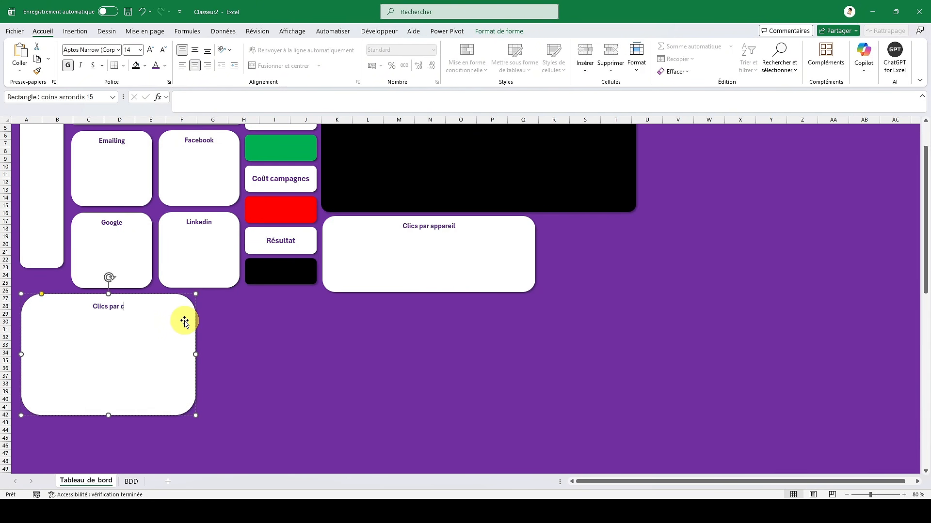
type("ontenu")
left_click(192, 329)
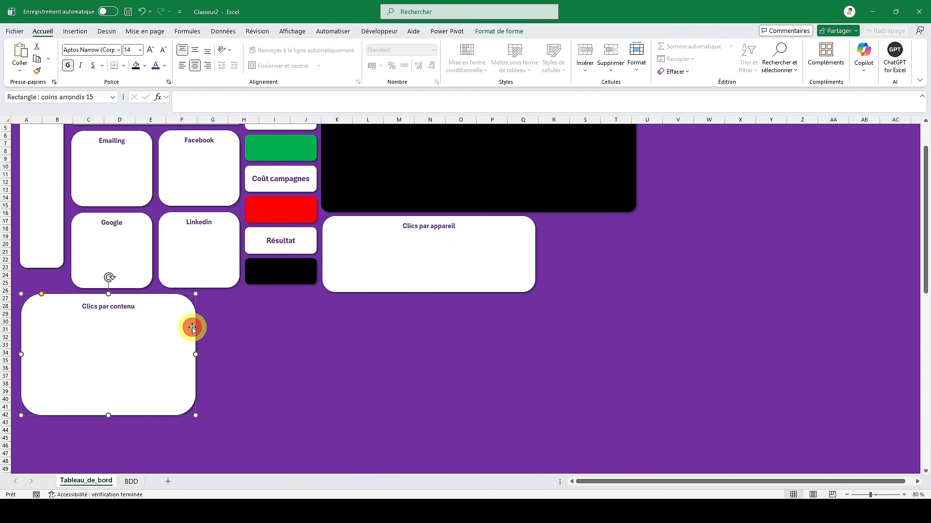
left_click(257, 333)
left_click(183, 301)
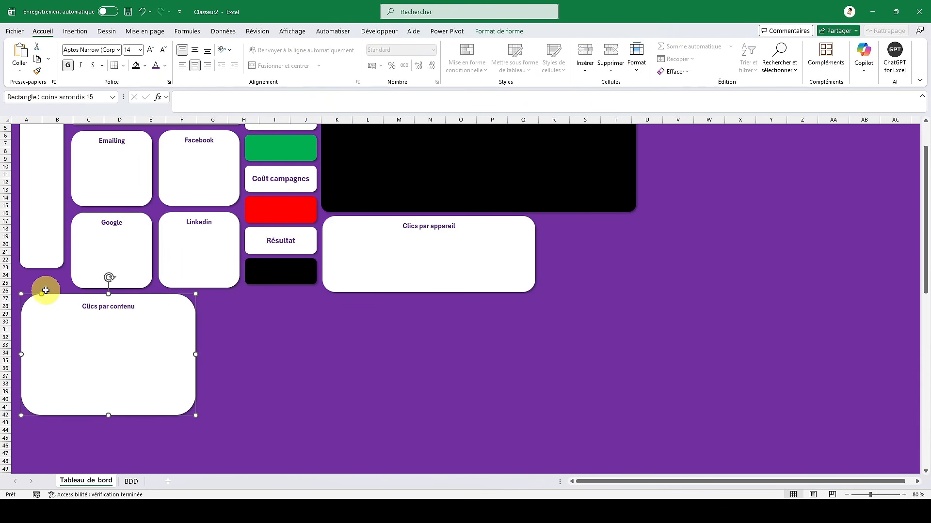
left_click_drag(41, 294, 31, 294)
- Duplicate the Clics par contenu card and place the copy directly beside it
key("ctrl+c")
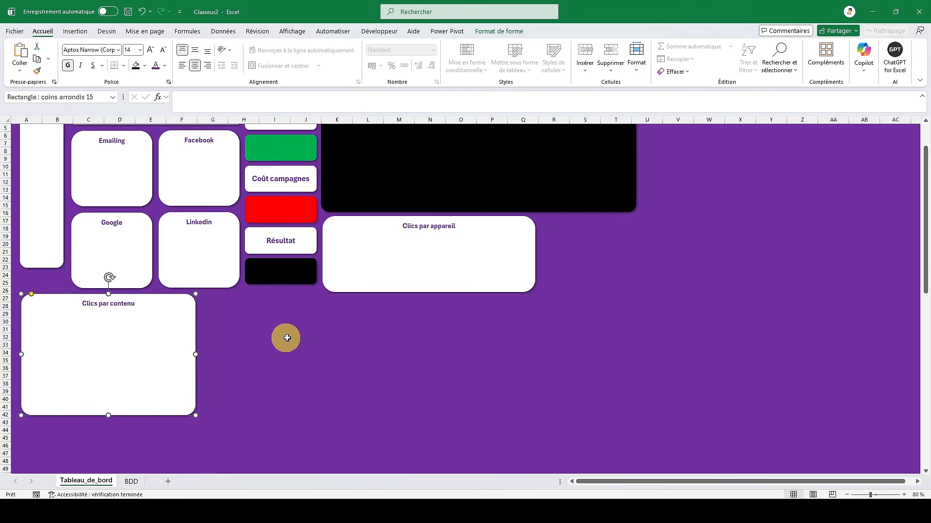
left_click(289, 335)
key("ctrl+v")
left_click_drag(301, 360, 245, 322)
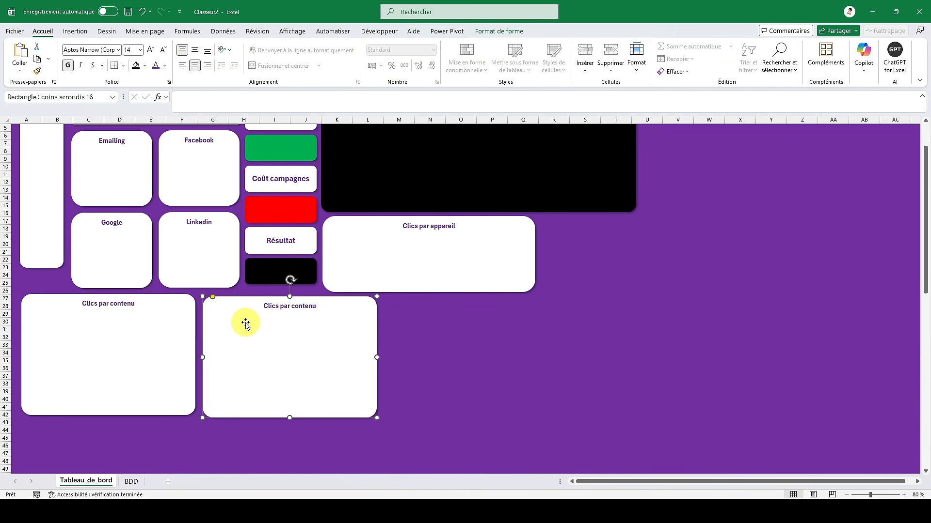
- Shorten the Clics par appareil card slightly, and nudge the second Clics par contenu card up and closer to align with the first
left_click(374, 275)
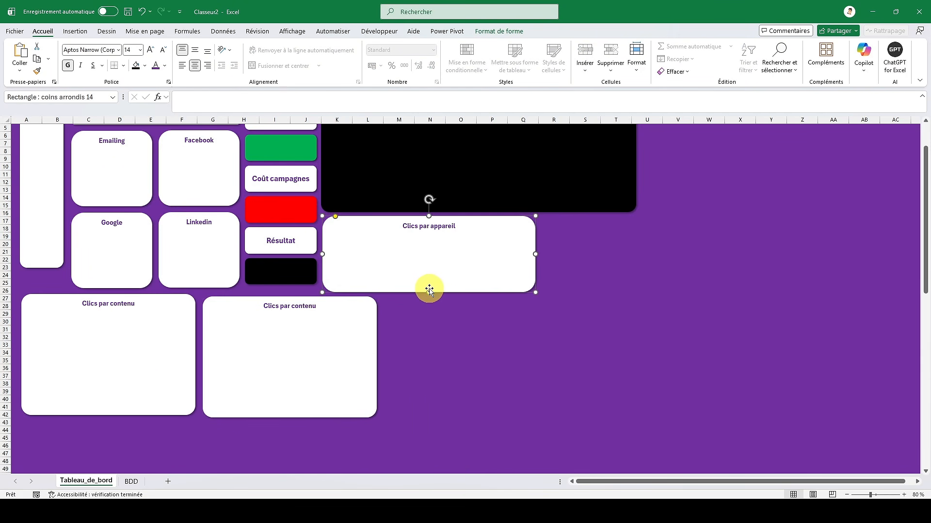
left_click_drag(429, 291, 424, 289)
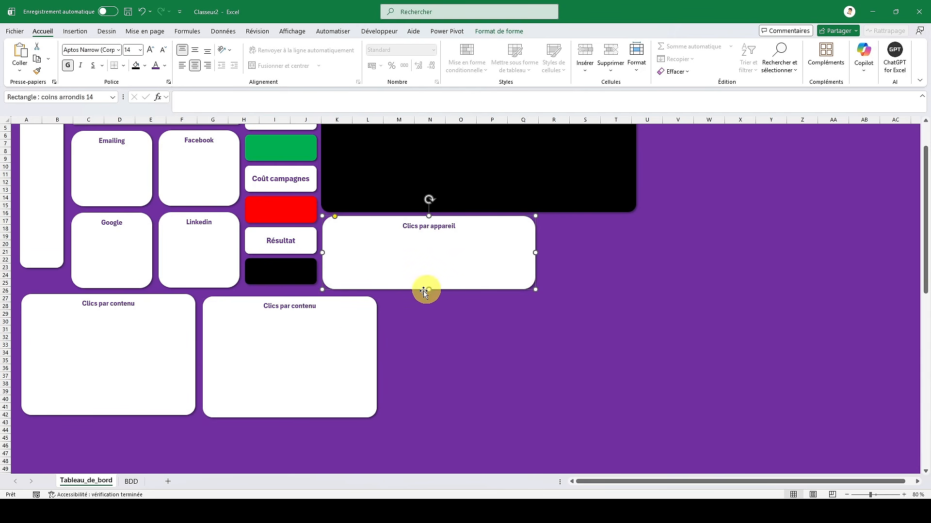
left_click(265, 357)
key("Up")
key("Up")
key("Up")
key("Up")
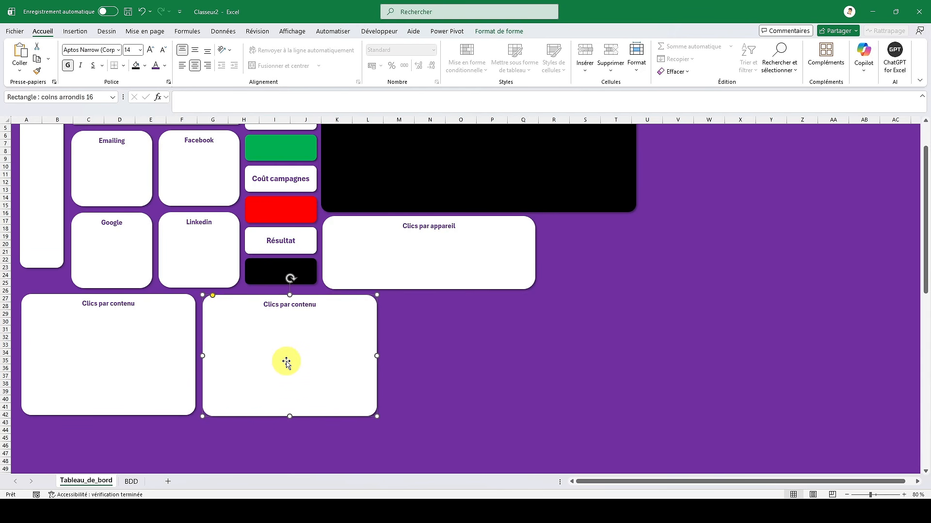
key("Left")
key("Left")
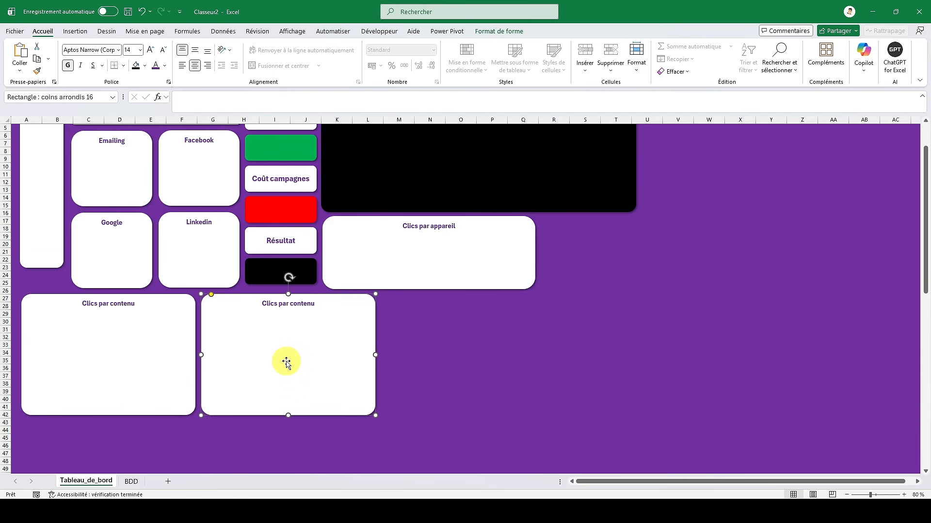
- Retitle the second card of the lower row "Rapport Coûts/CA"
left_click(299, 305)
triple_click(299, 305)
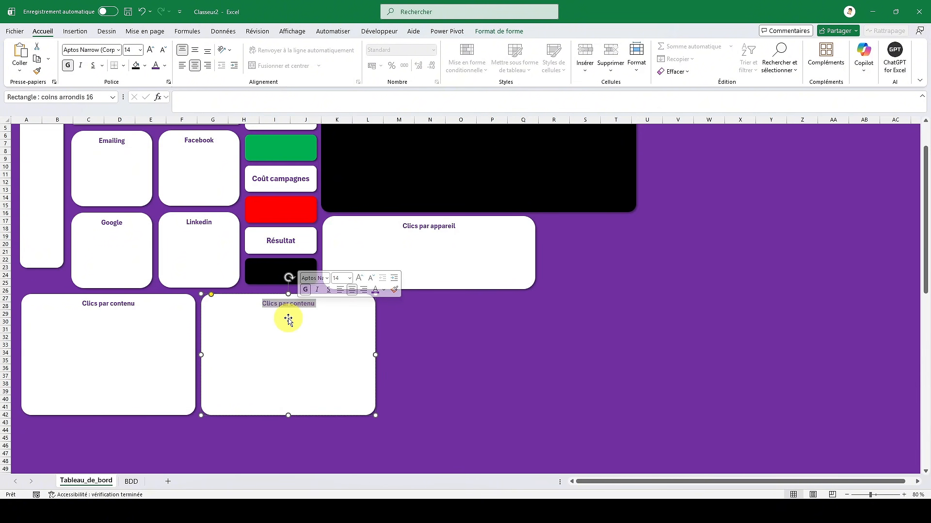
type("P")
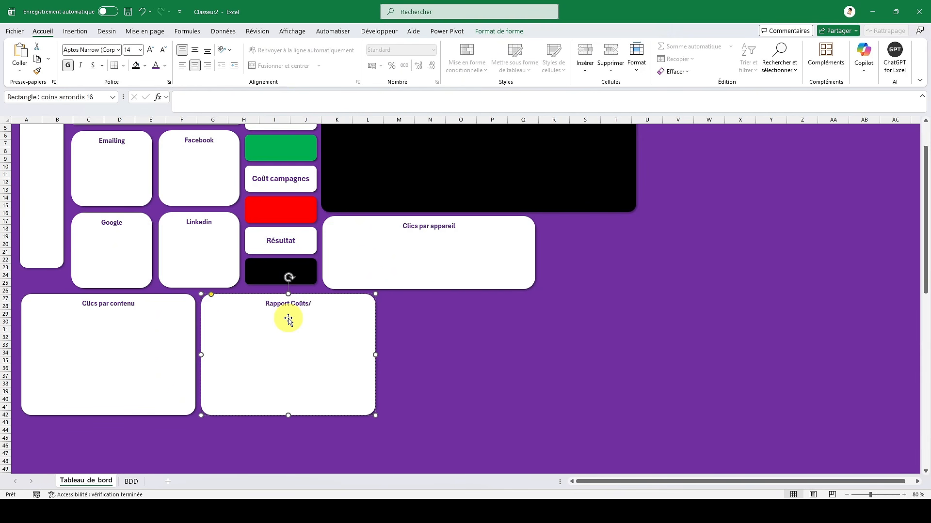
left_click(351, 326)
- Duplicate the Rapport Coûts/CA card beside itself and narrow the copy to line up with the outer edge of the Clics par appareil card
key("ctrl+c")
left_click(434, 323)
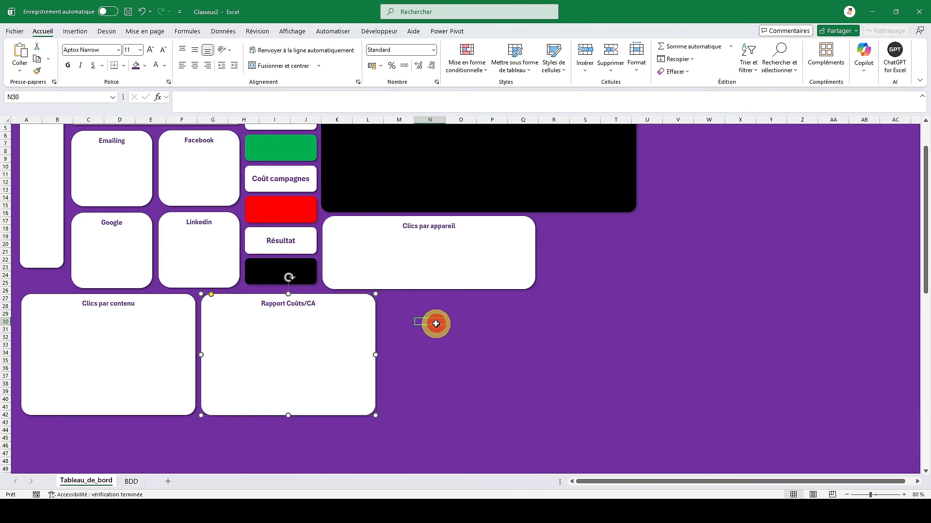
key("ctrl+v")
left_click_drag(458, 343, 425, 322)
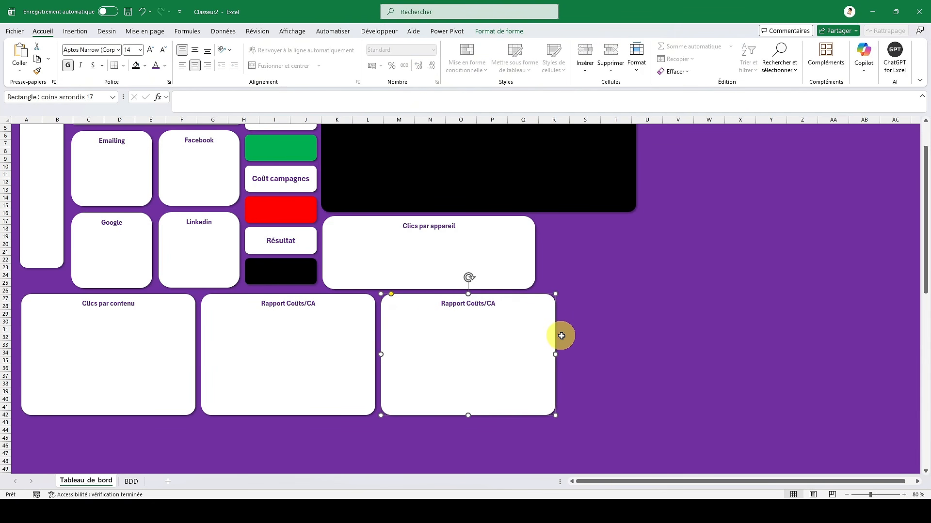
left_click_drag(557, 355, 536, 353)
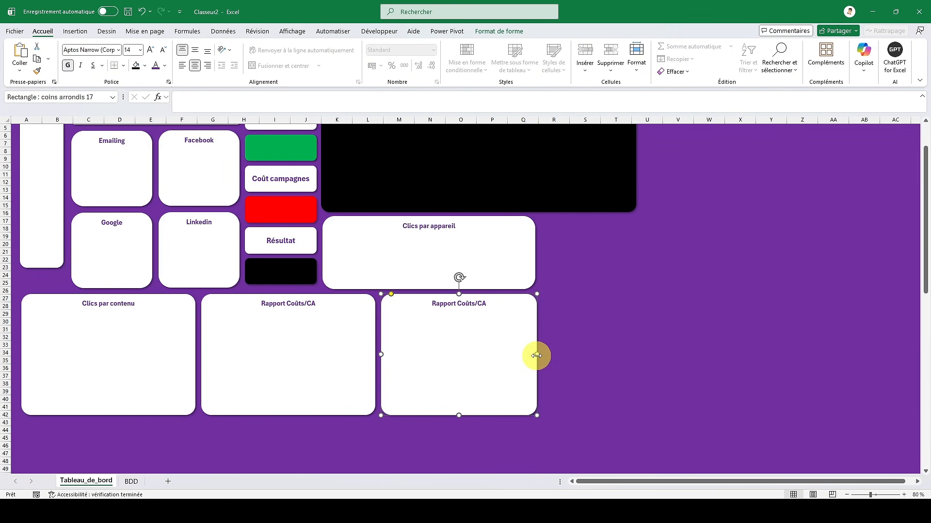
- Retitle the third card of the lower row "Clics par appareil"
triple_click(481, 304)
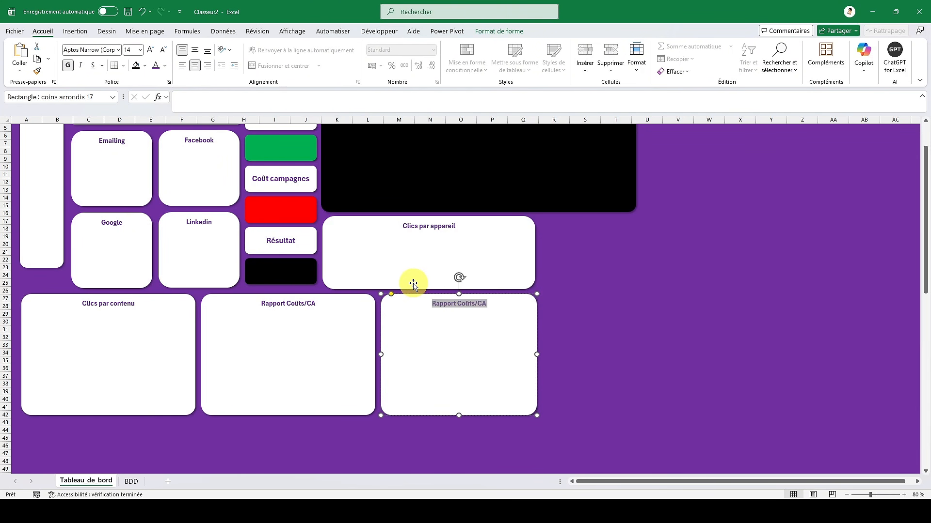
type("Cl")
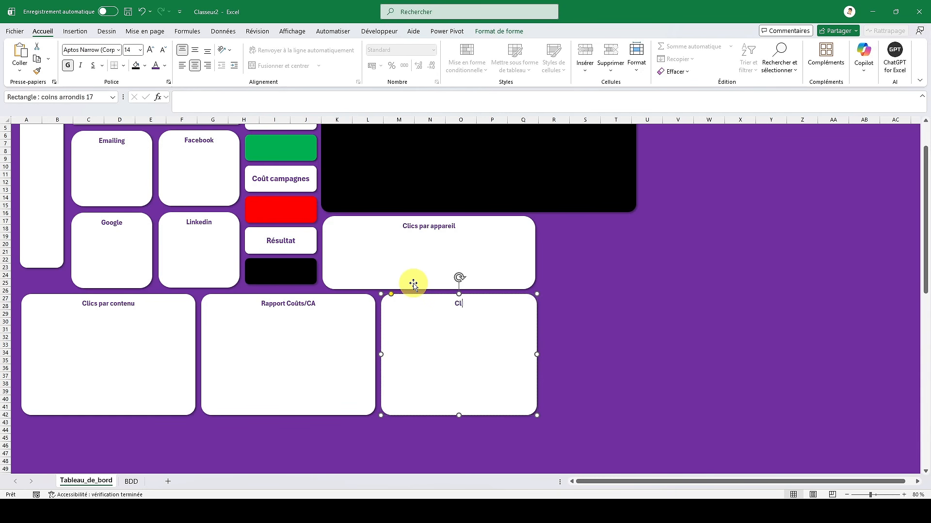
type("ics par appareil")
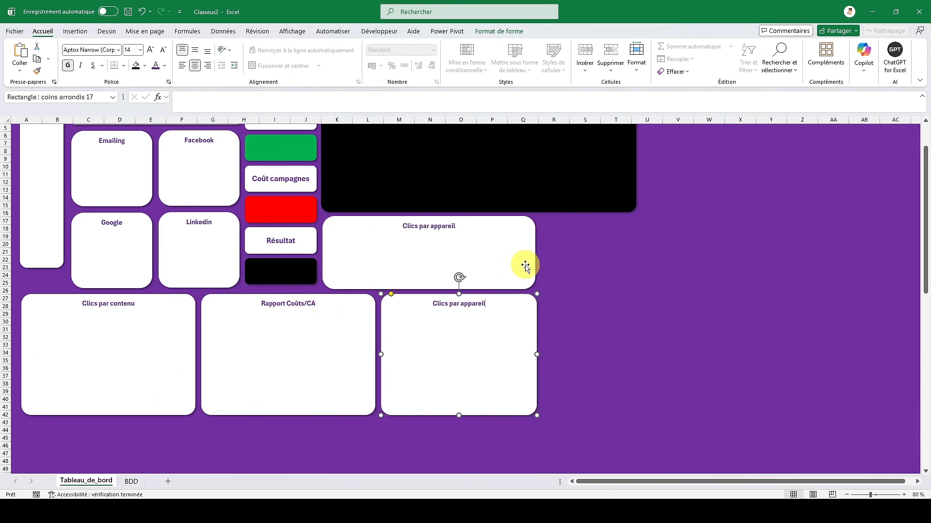
- Duplicate the lower Clics par appareil card beside the upper one, narrowing and lengthening the copy to span both rows under the black panel
left_click(533, 329)
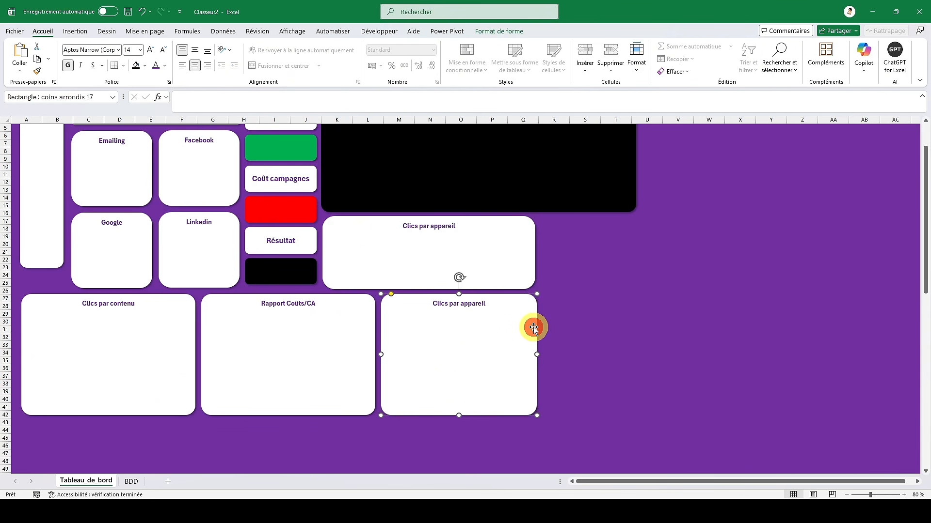
key("ctrl+c")
left_click(591, 256)
key("ctrl+v")
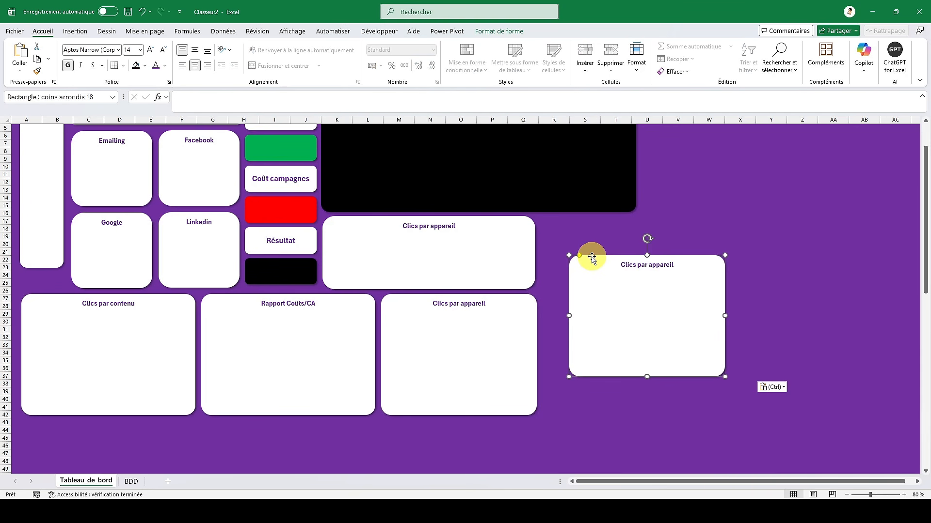
left_click_drag(591, 256, 574, 220)
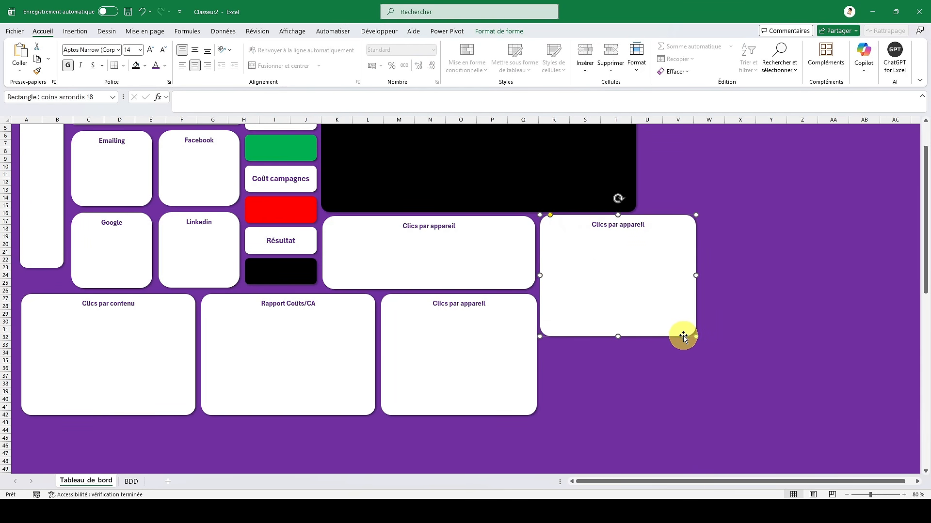
left_click_drag(696, 336, 638, 417)
- Retitle the tall narrow card beside the two Clics par appareil cards "CA par campagne"
left_click(597, 224)
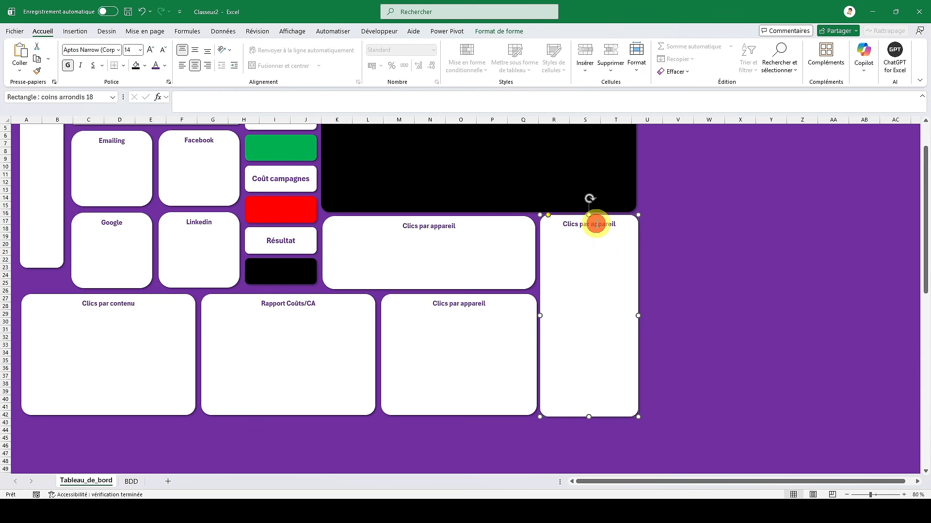
triple_click(596, 224)
type("CA par campagne")
left_click(671, 249)
scroll(669, 247, "up", 2)
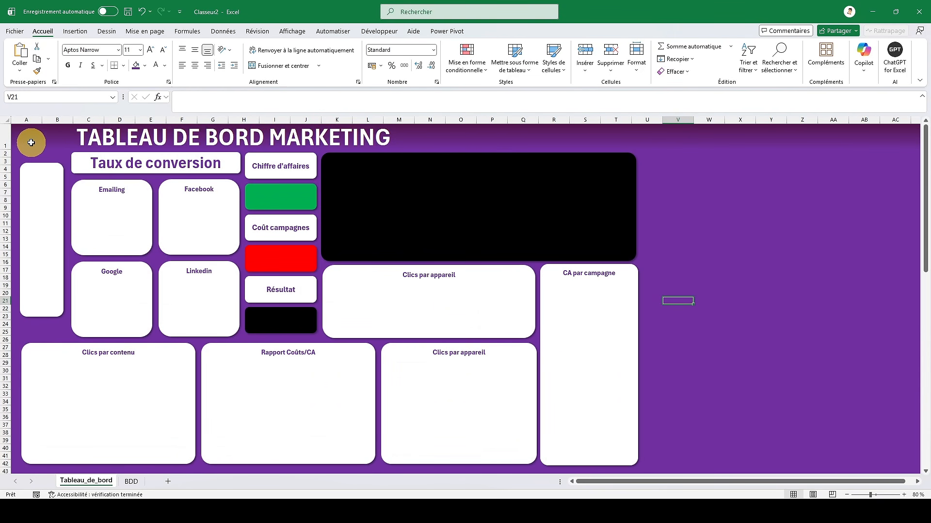
- Lengthen the blank vertical panel beside the conversion-rate cards down to the lower edge of the Google card
left_click(29, 140)
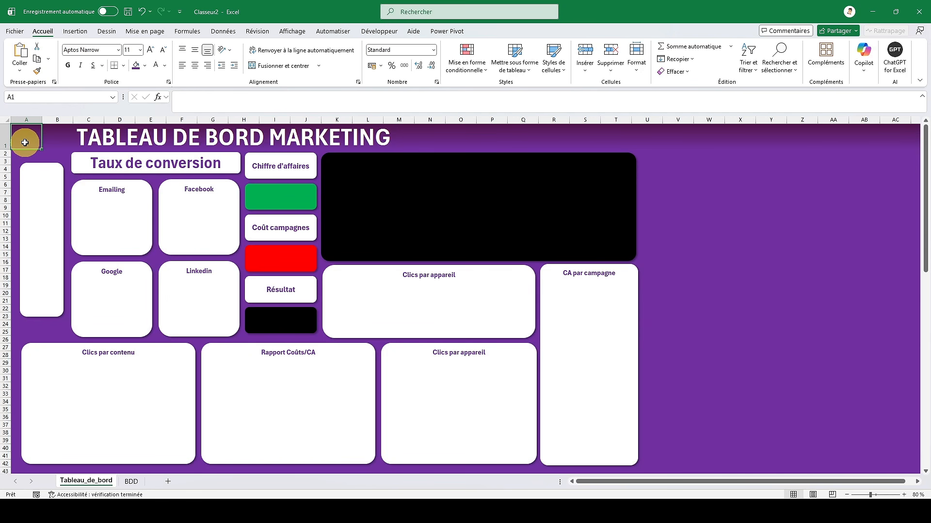
left_click(48, 261)
left_click_drag(42, 318, 43, 337)
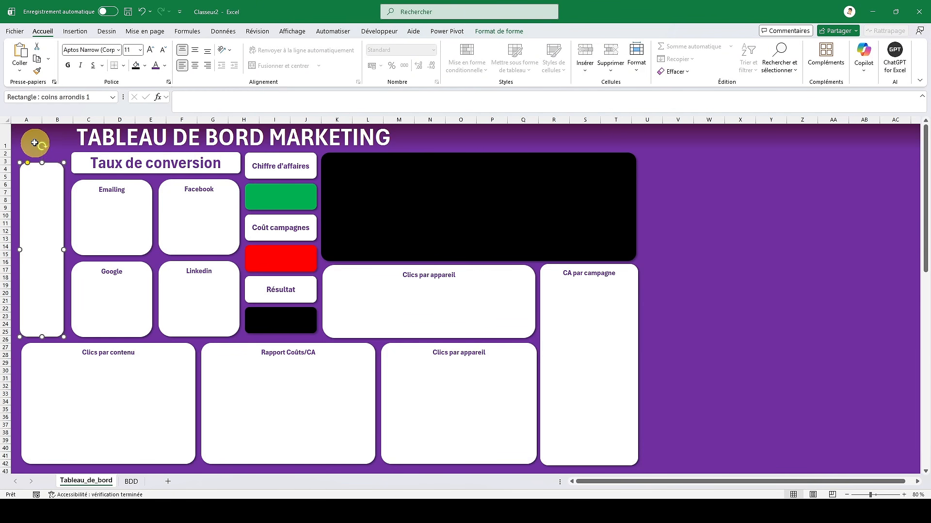
left_click(28, 136)
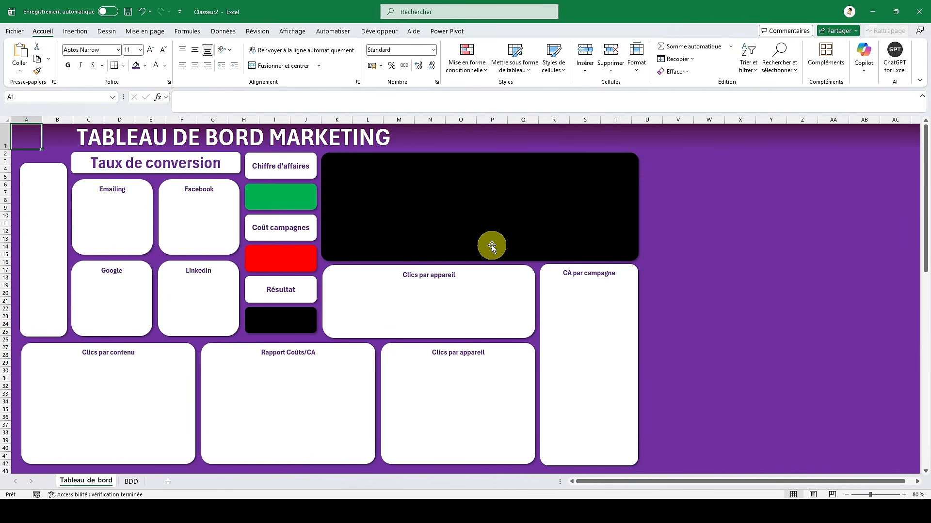
- Create a pivot table on a new worksheet from the Tableau2 data on the BDD sheet
left_click(135, 481)
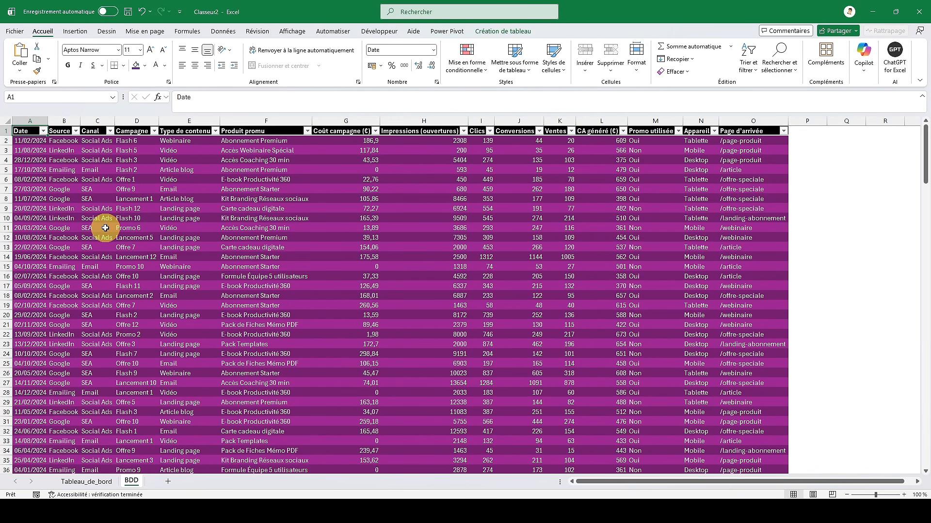
left_click(78, 33)
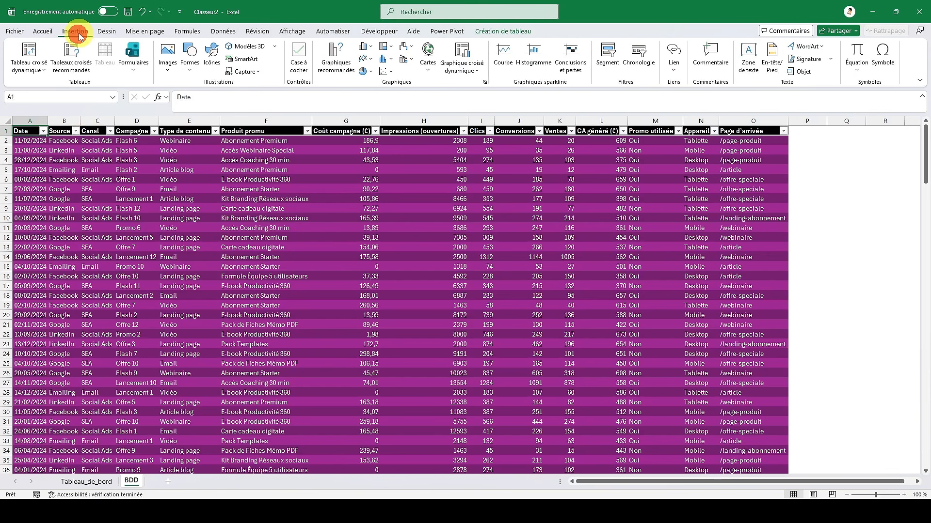
left_click(43, 63)
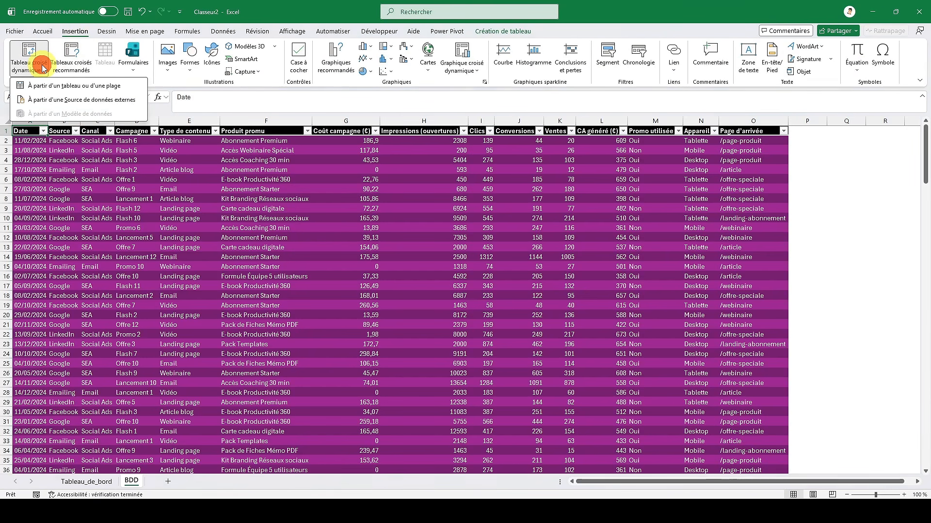
left_click(51, 86)
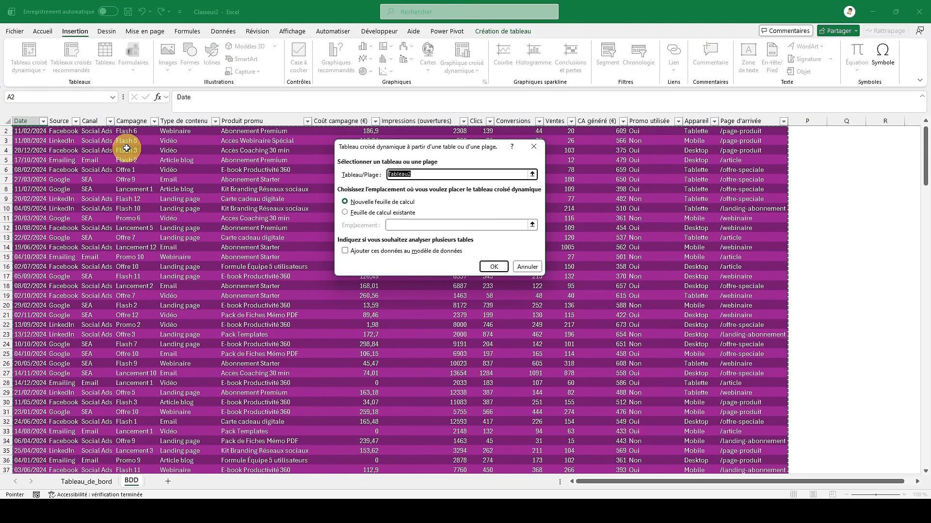
left_click(494, 267)
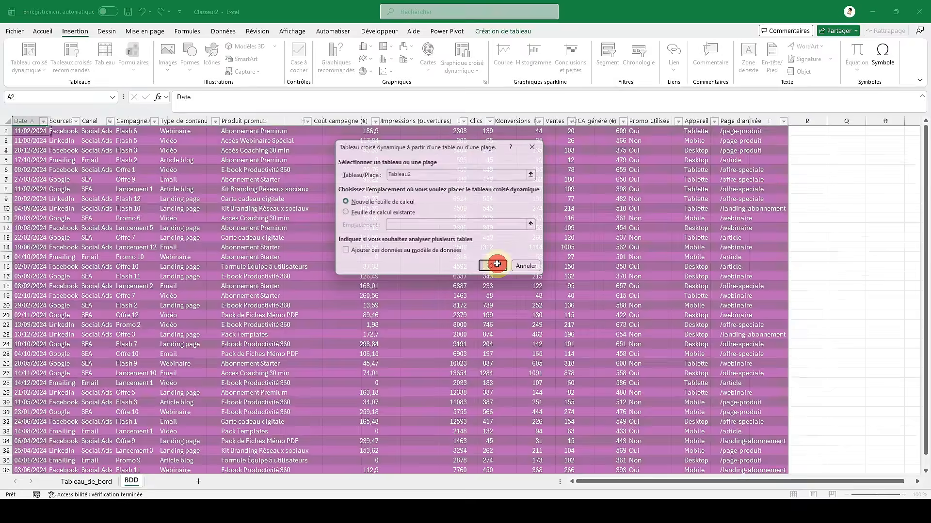
- Place the new pivot table sheet after BDD and rename it "TCD"
left_click_drag(135, 481, 168, 482)
double_click(162, 482)
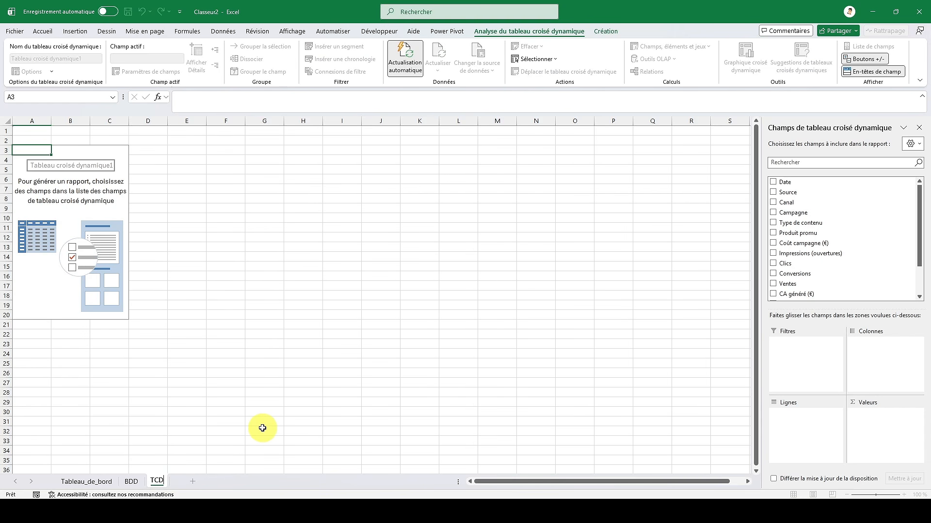
key("Return")
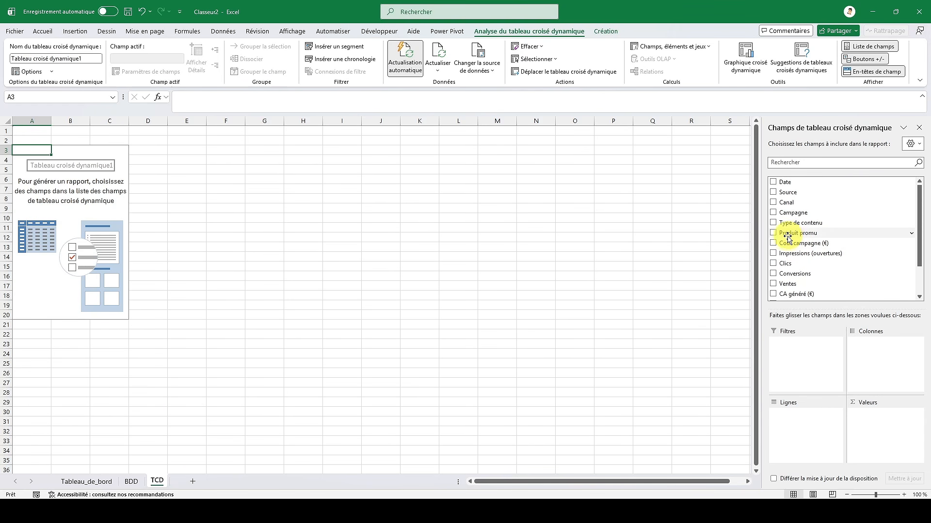
- Add Coût campagne (€) and CA généré (€) as summed values in the pivot table
left_click(774, 244)
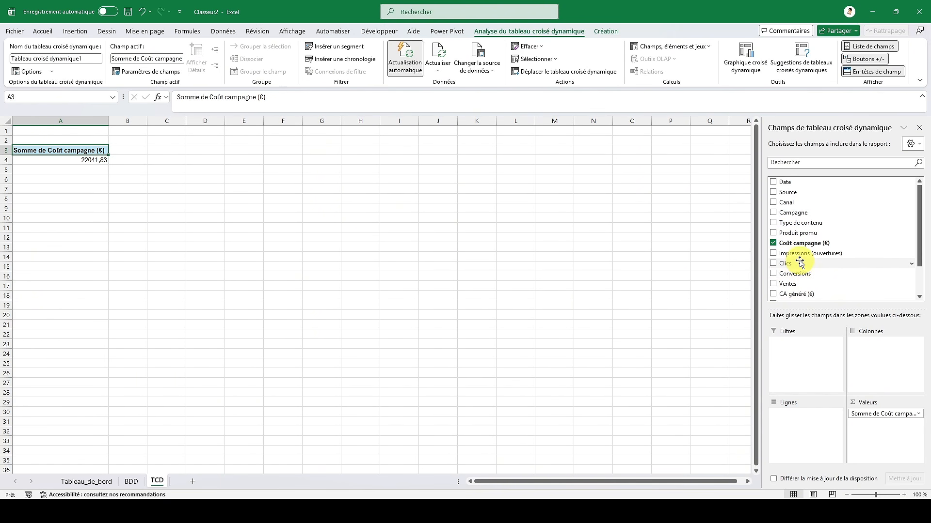
scroll(800, 275, "down", 2)
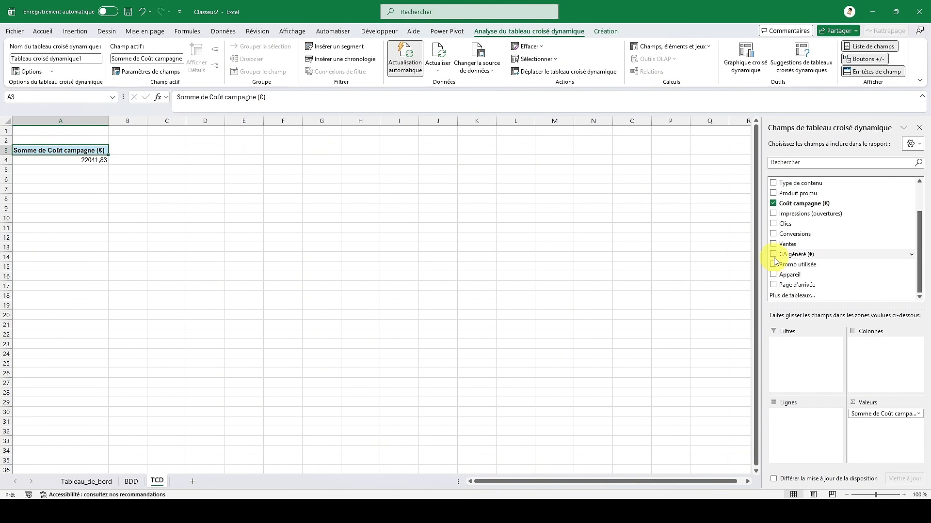
left_click(773, 254)
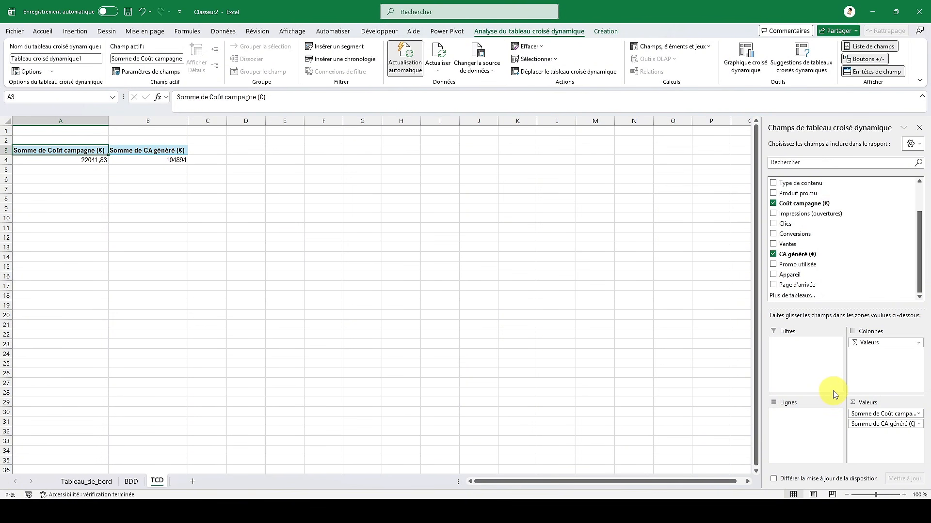
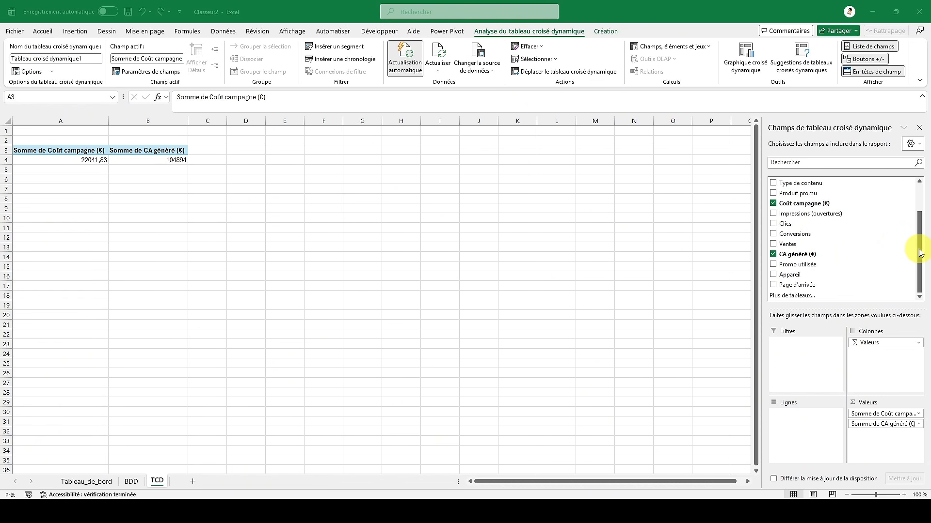
- Group the pivot table rows by date, keeping only Mois (Date) and removing the Jours (Date) and Date levels
left_click_drag(919, 251, 921, 223)
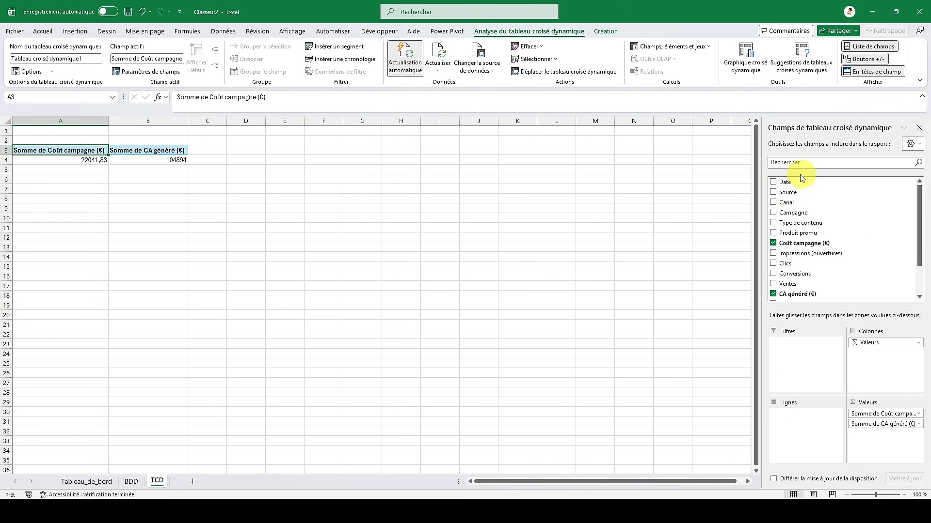
left_click(773, 182)
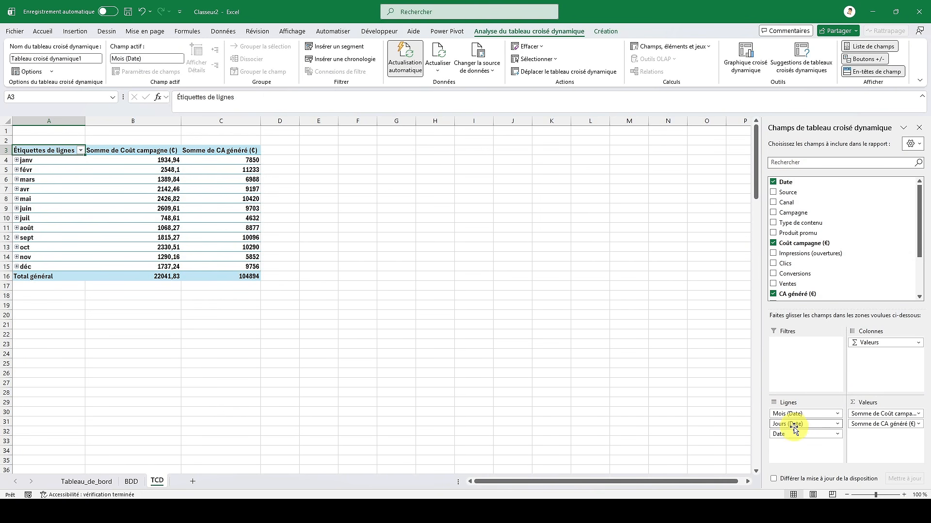
left_click_drag(795, 434, 813, 306)
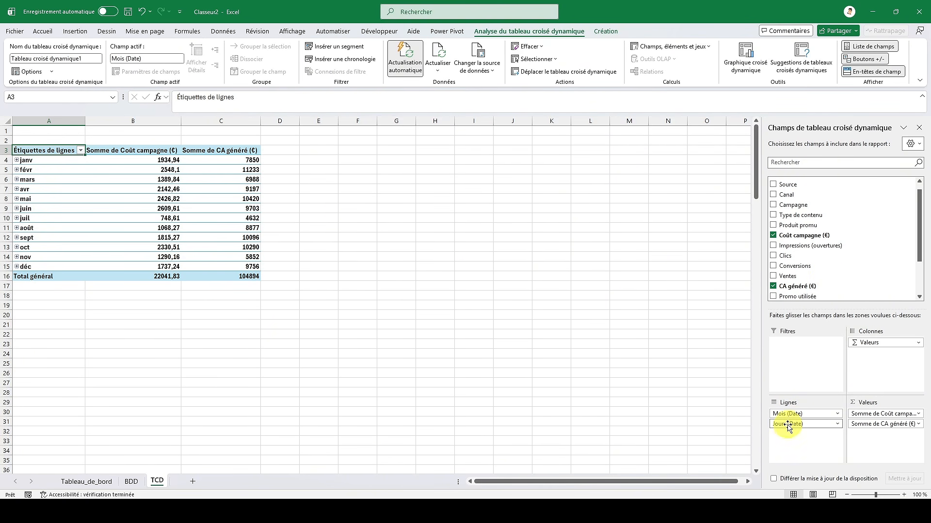
left_click_drag(790, 424, 827, 266)
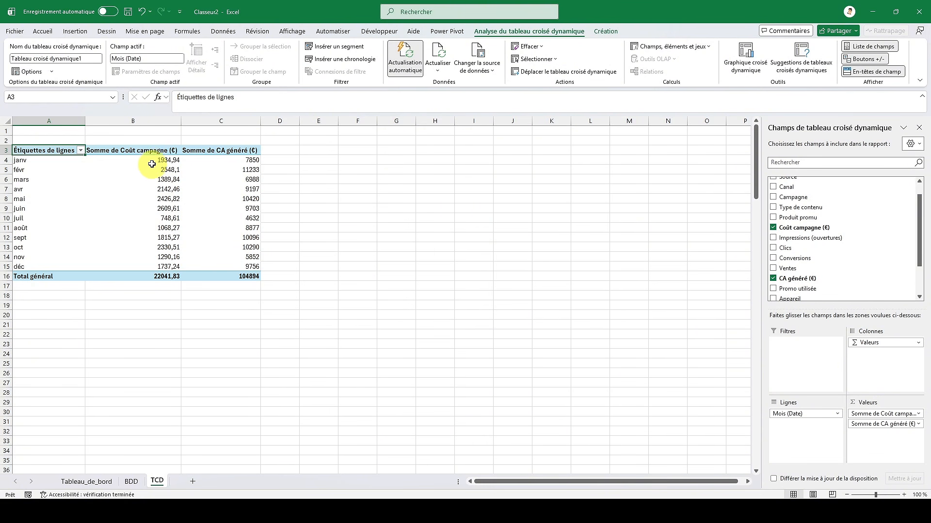
- Shorten the custom name of the campaign cost value field to "Coût campagne (€)"
left_click(855, 415)
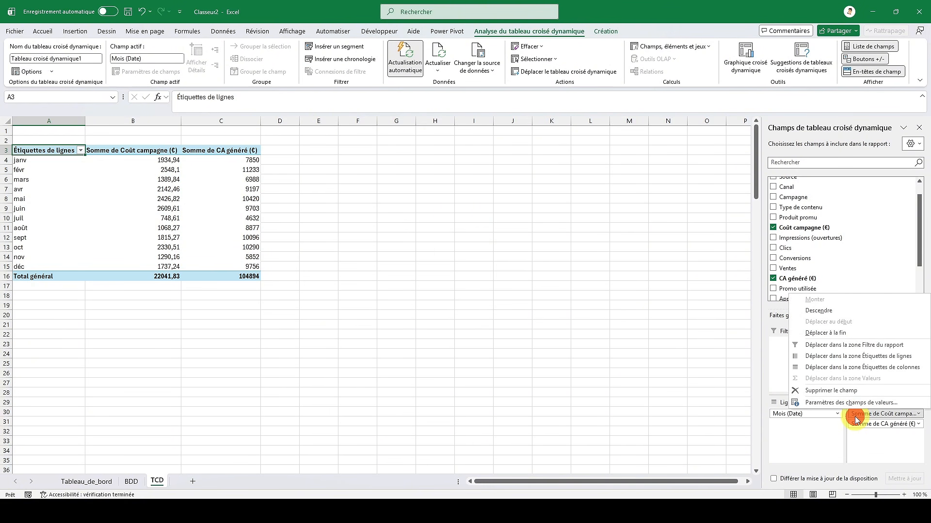
left_click(852, 403)
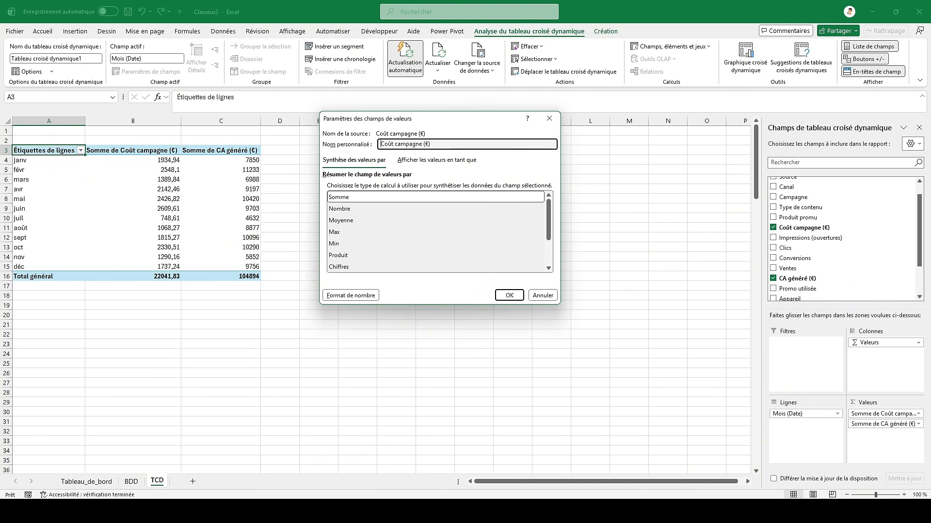
key("Return")
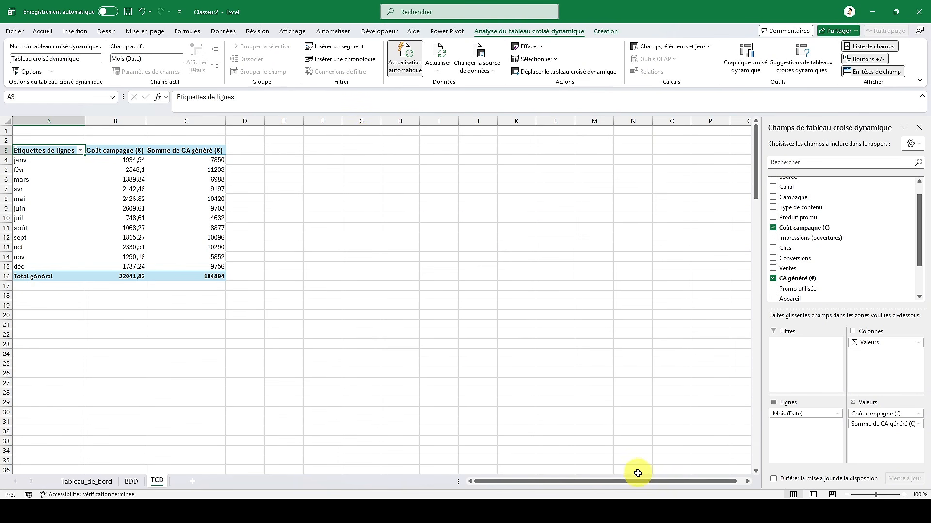
- Shorten the custom name of the generated revenue value field to "CA généré (€)"
left_click(872, 424)
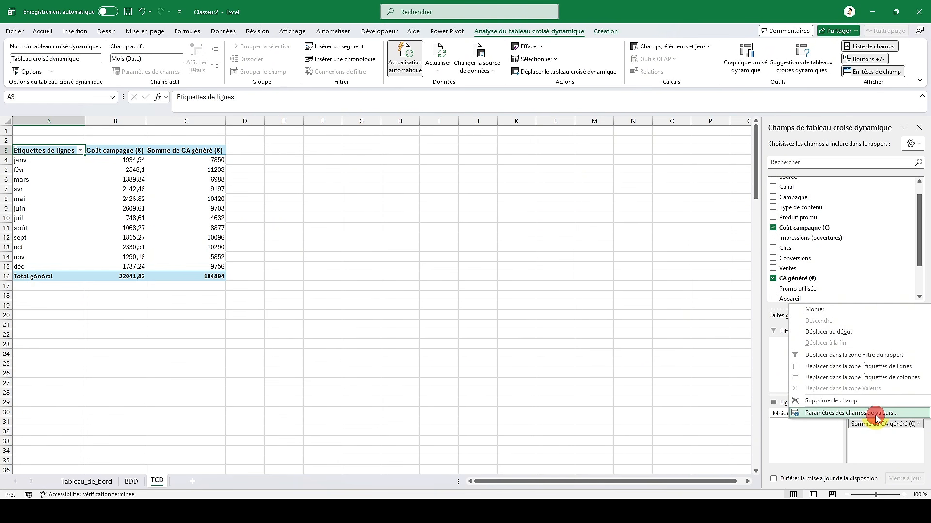
left_click(876, 415)
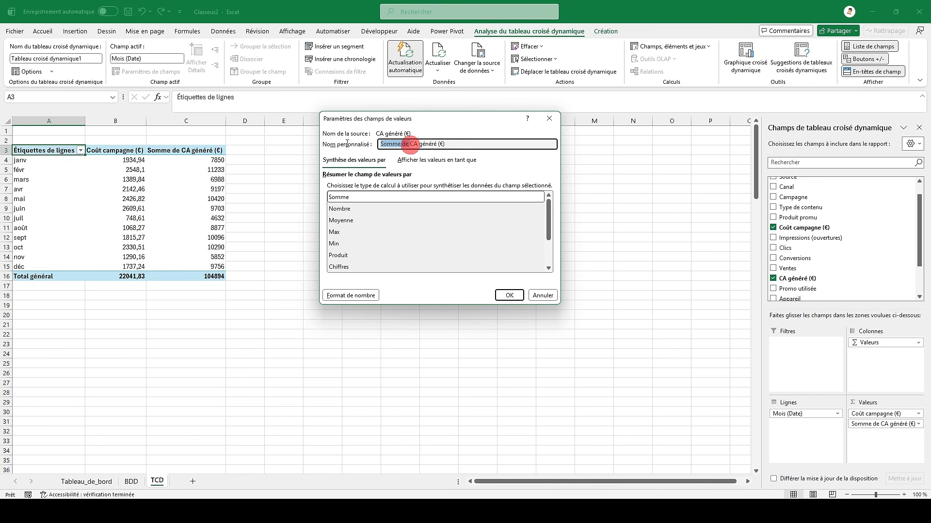
key("Return")
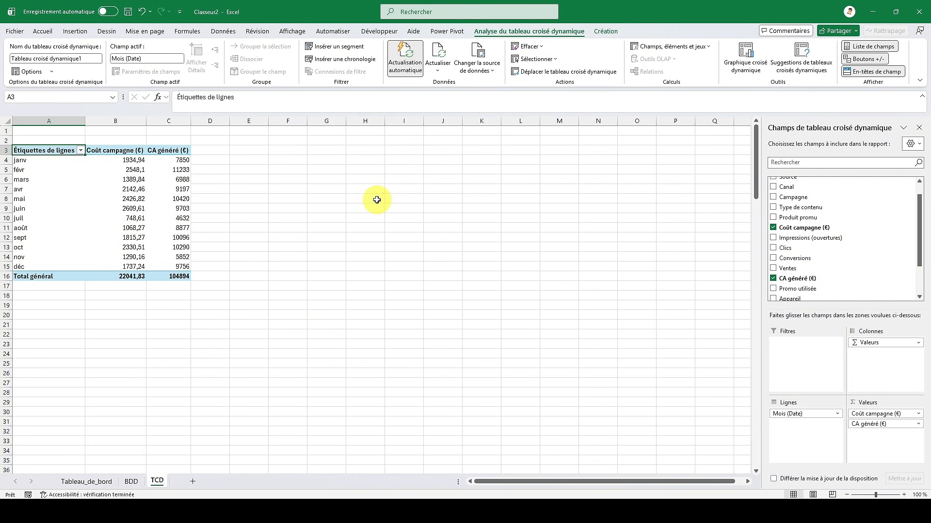
- Apply the Monétaire number format to the Coût campagne (€) value field of the pivot table
left_click(864, 414)
left_click(854, 403)
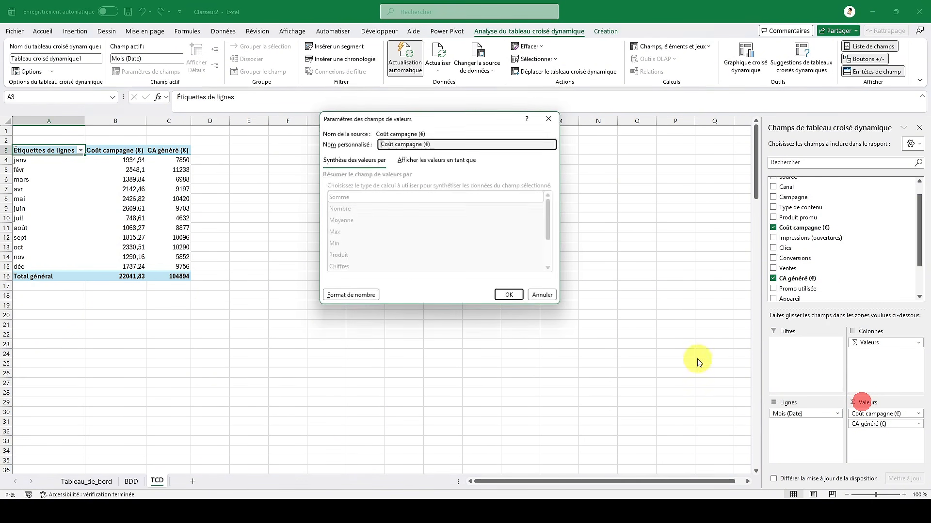
left_click(349, 295)
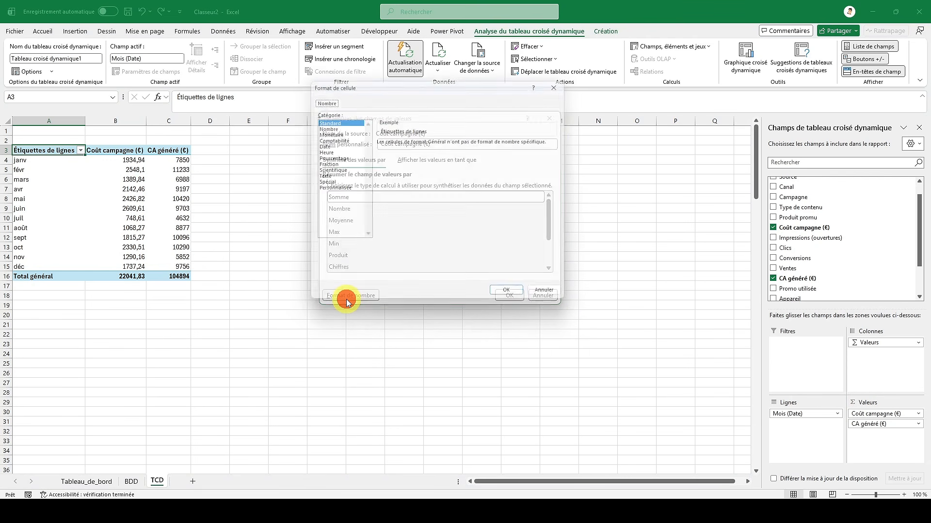
left_click(330, 131)
left_click(513, 298)
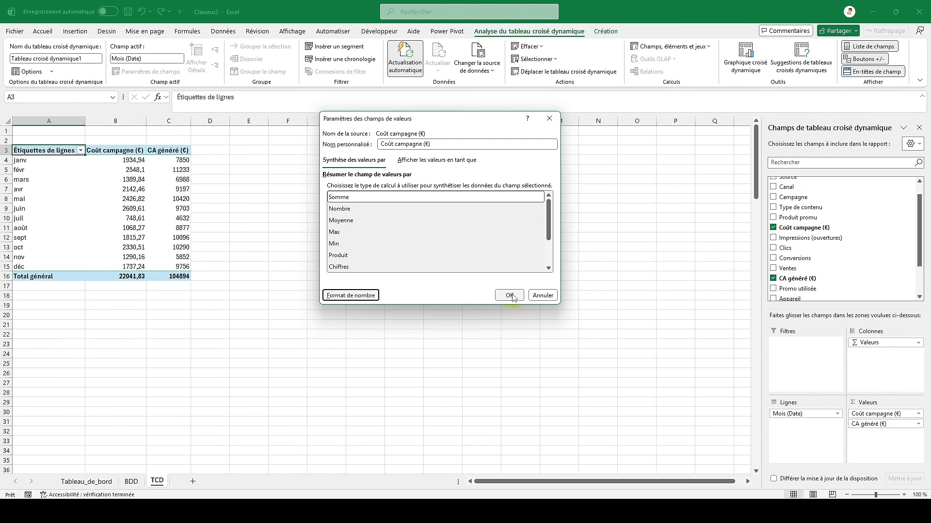
left_click(510, 295)
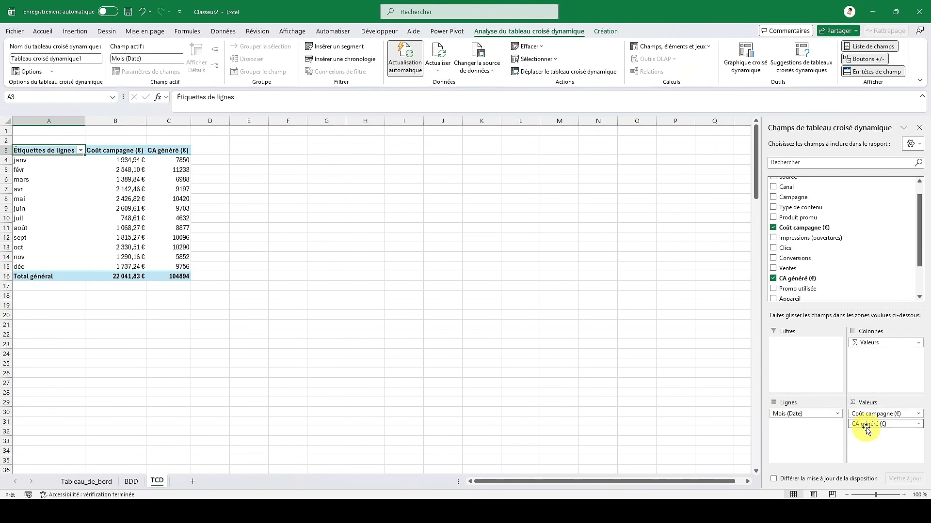
- Apply the Monétaire number format with 2 decimals and the € symbol to the CA généré (€) value field
left_click(866, 430)
left_click(841, 475)
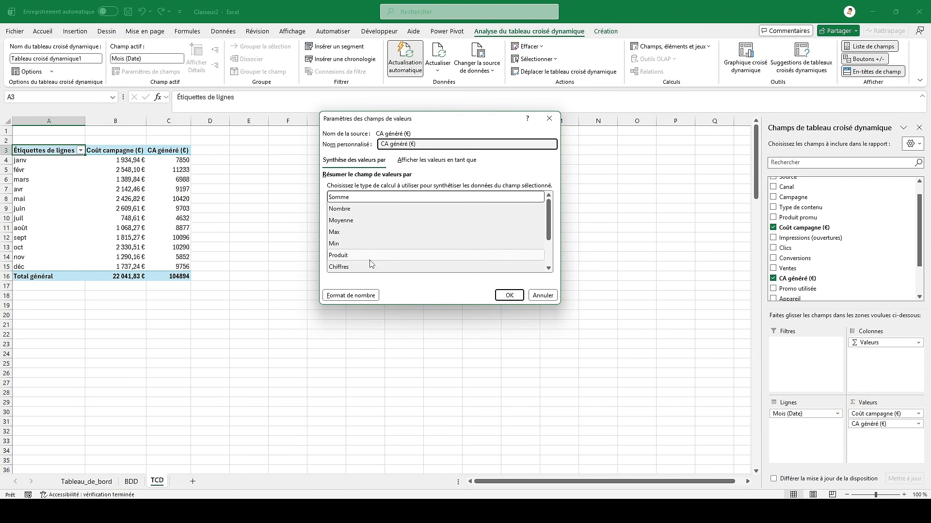
left_click(357, 295)
left_click(330, 132)
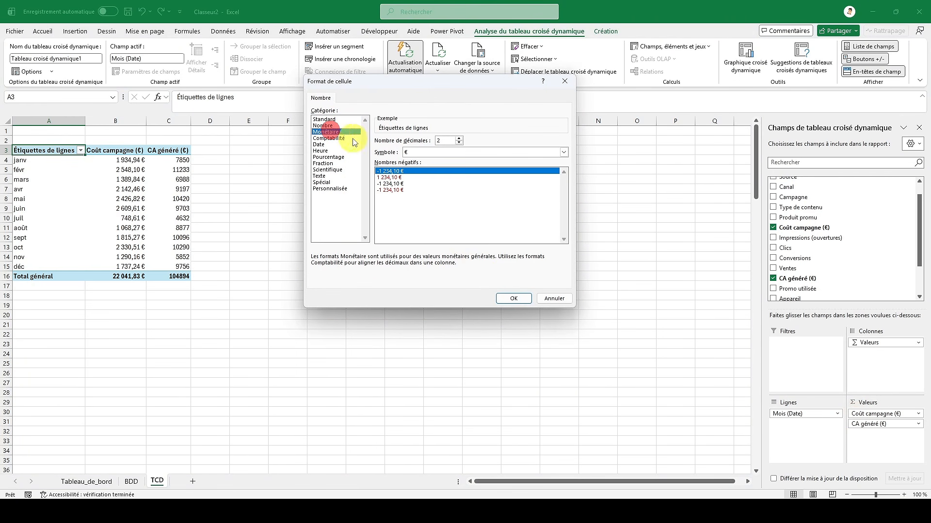
left_click(510, 300)
left_click(512, 294)
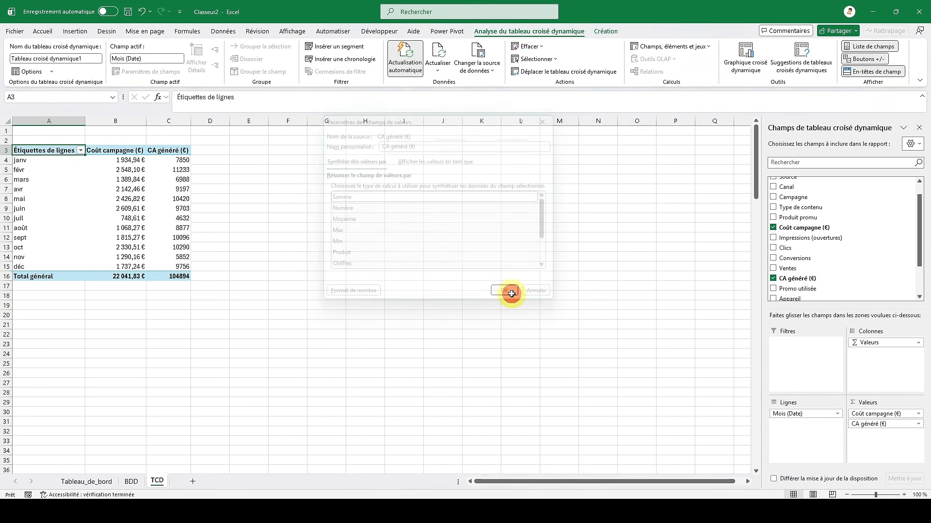
- Insert a stacked column pivot chart (Histogramme empilé) from the monthly pivot table
left_click(72, 31)
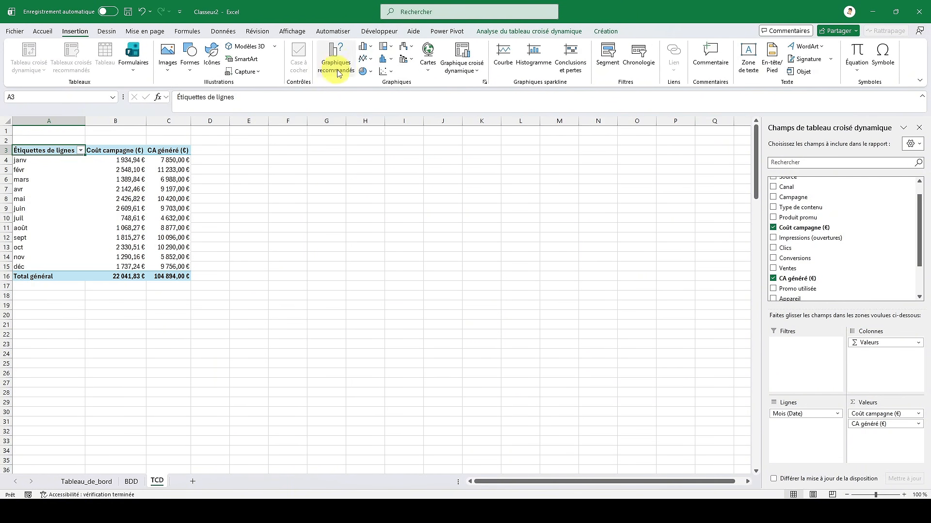
left_click(463, 73)
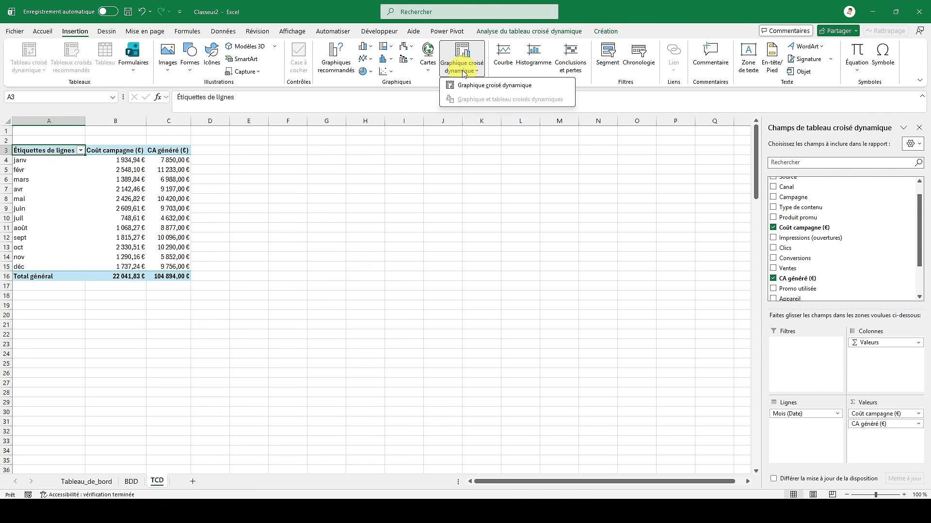
left_click(466, 86)
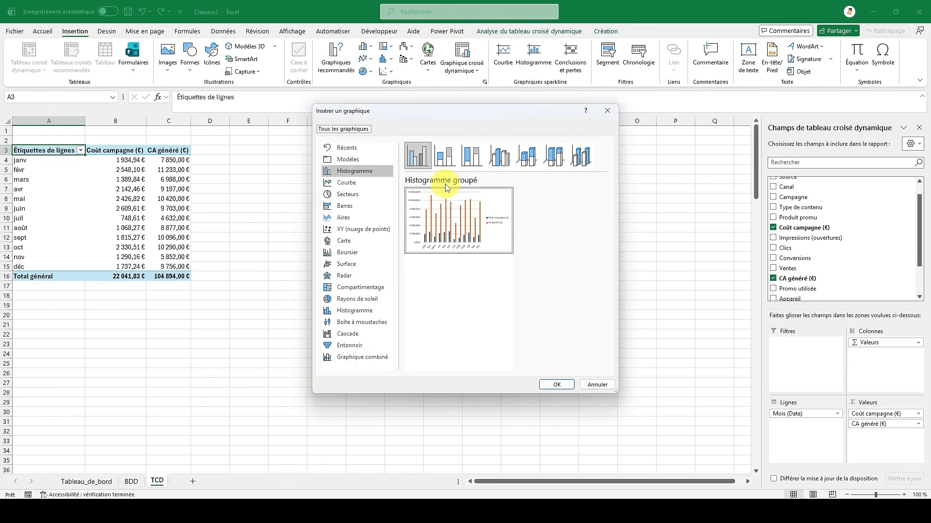
left_click(443, 158)
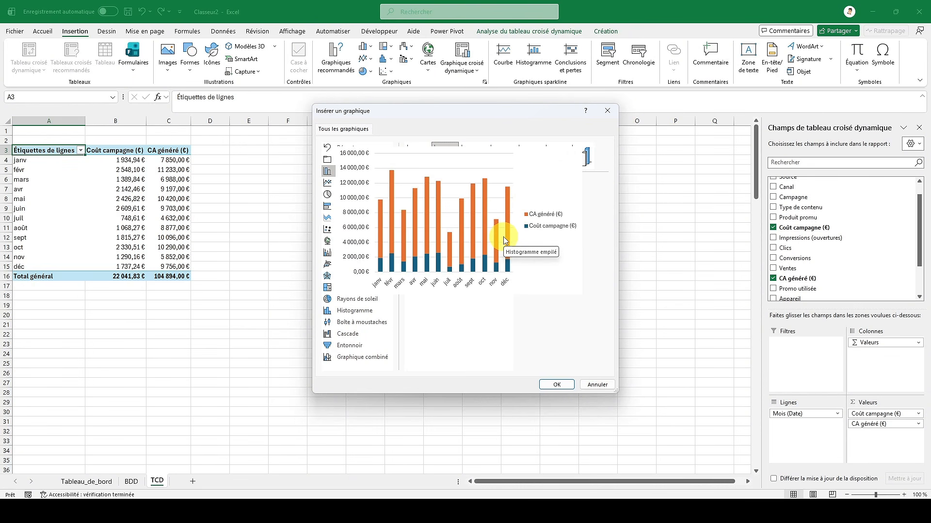
mouse_move(470, 220)
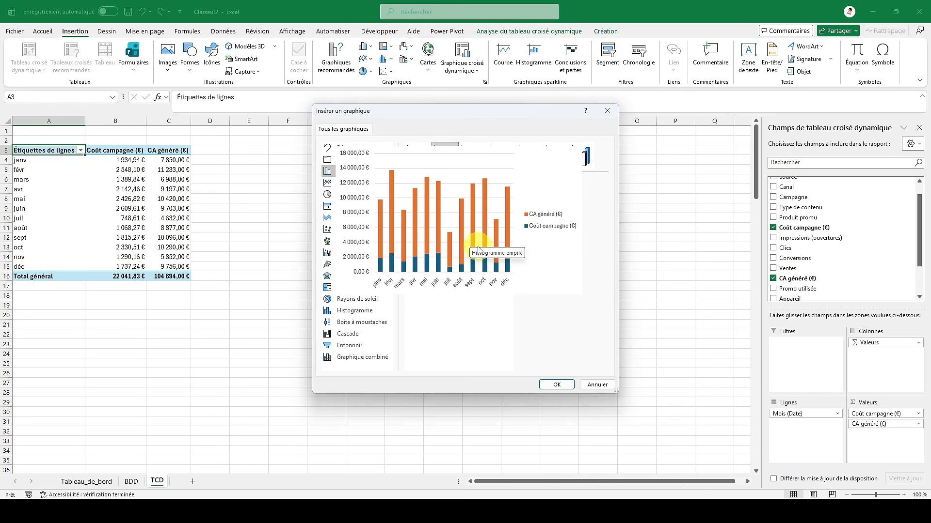
left_click(557, 385)
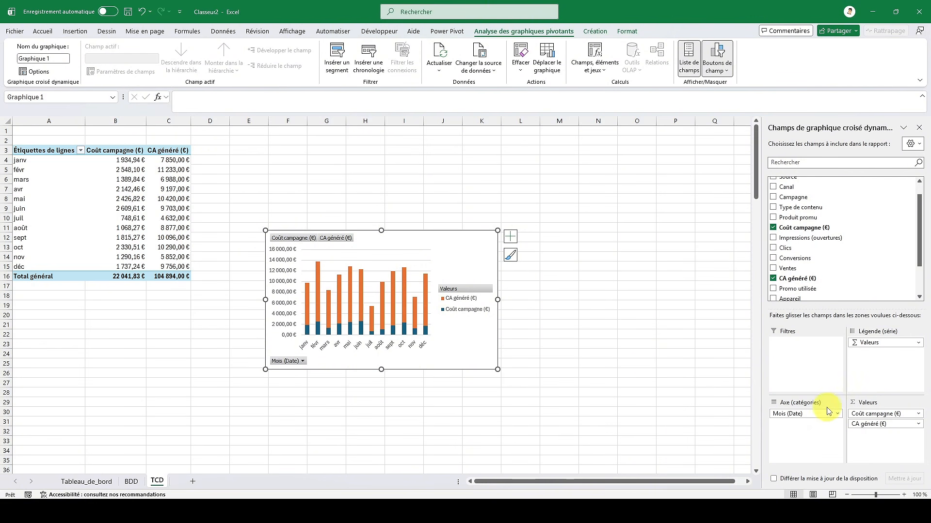
- Hide all field buttons on the pivot chart and apply the last predefined chart style, with gradient-shaded columns
left_click(879, 426)
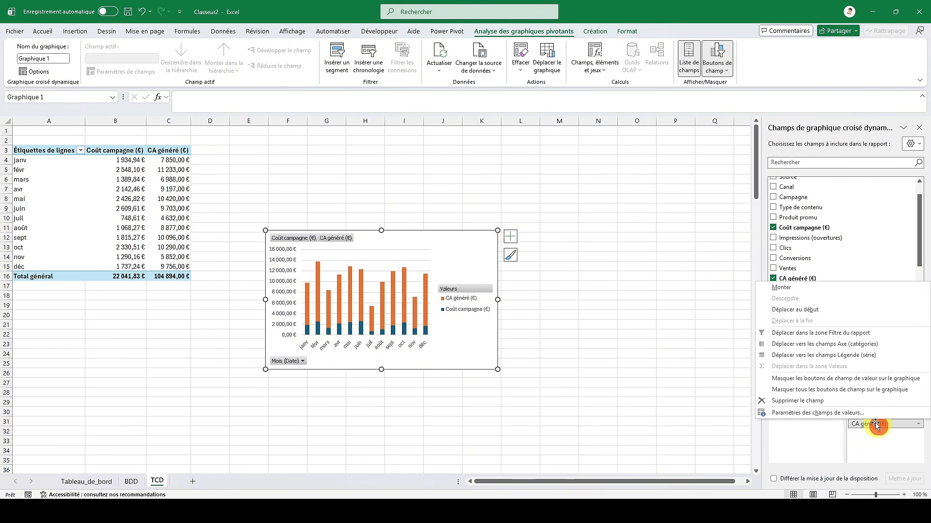
left_click(833, 390)
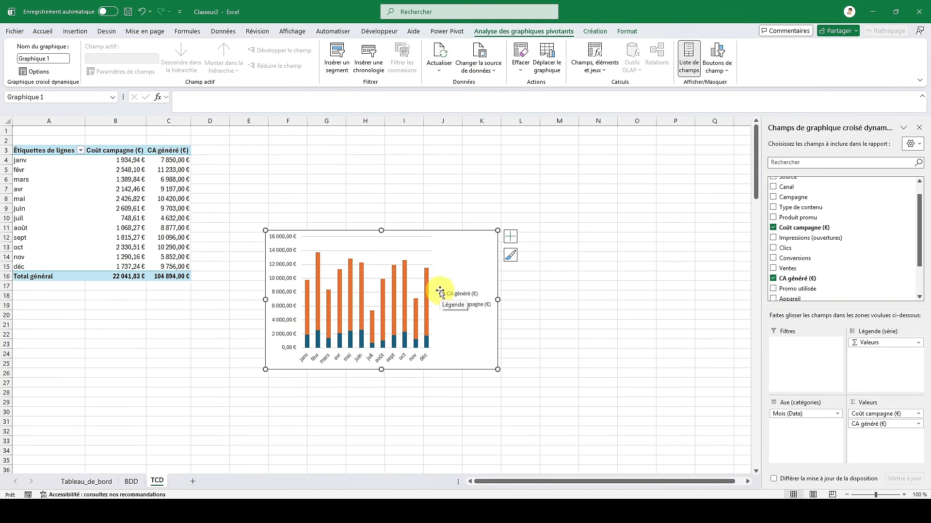
left_click(627, 31)
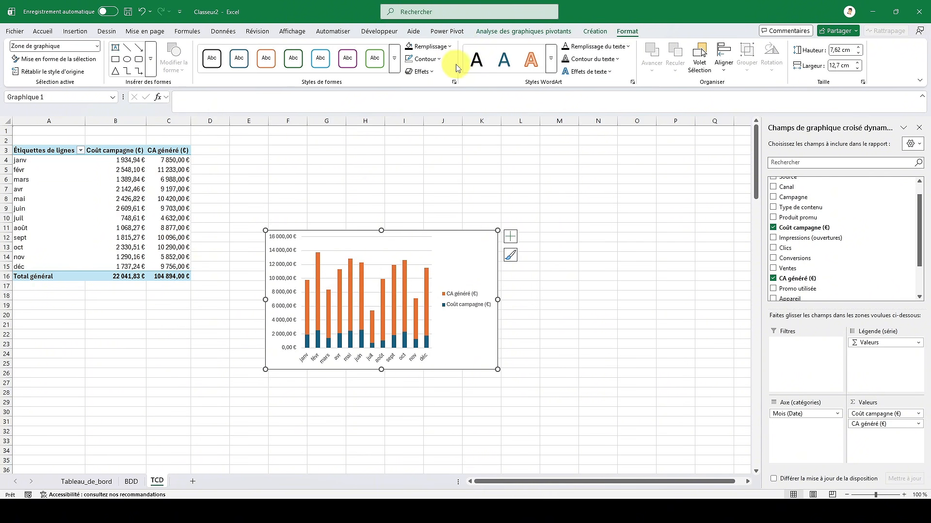
left_click(595, 31)
left_click(487, 63)
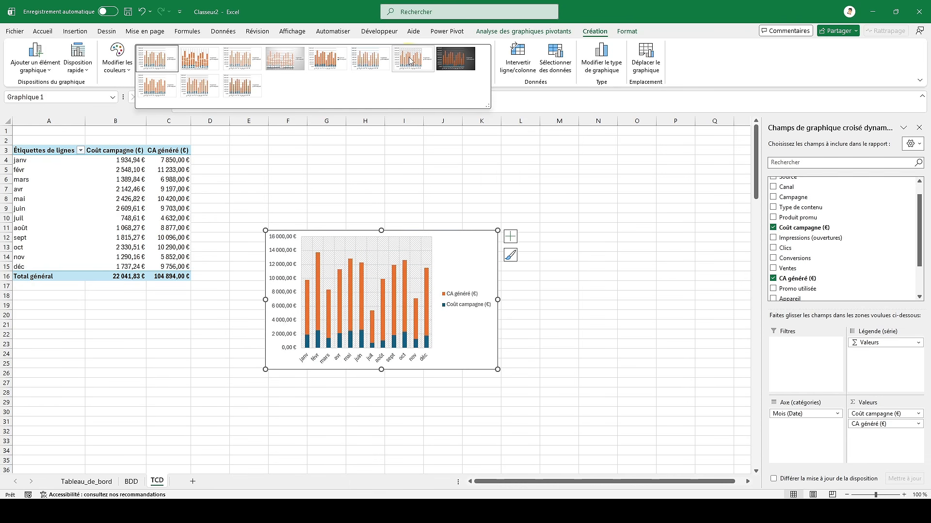
left_click(243, 86)
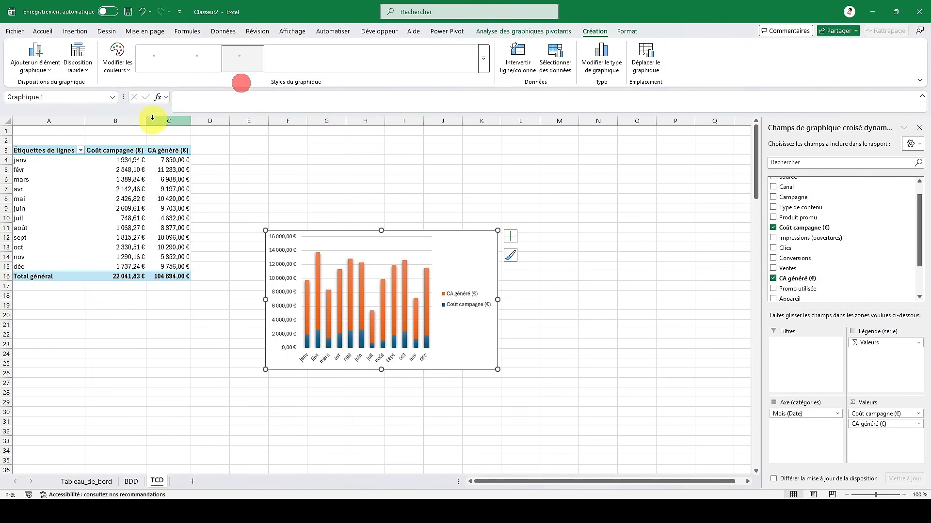
- Fill the CA généré (€) series of the chart with the standard green colour
double_click(461, 258)
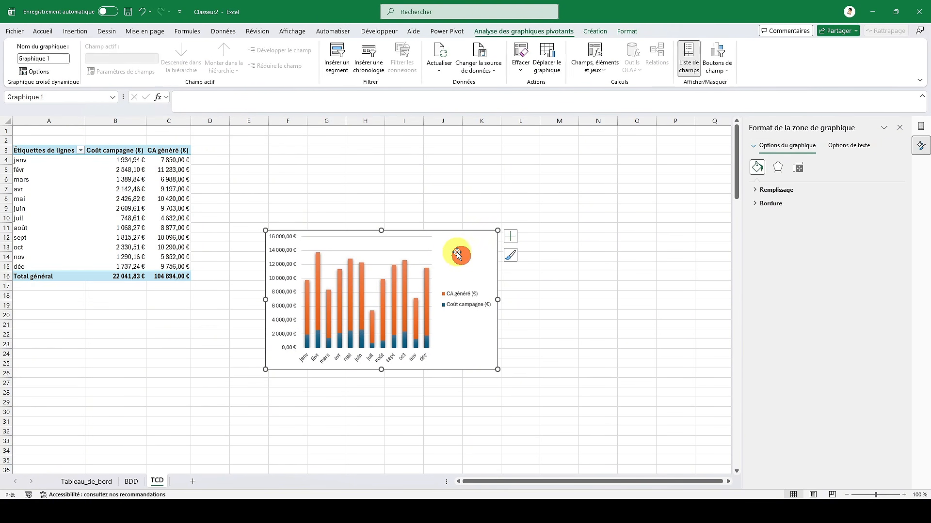
left_click(407, 270)
left_click(769, 191)
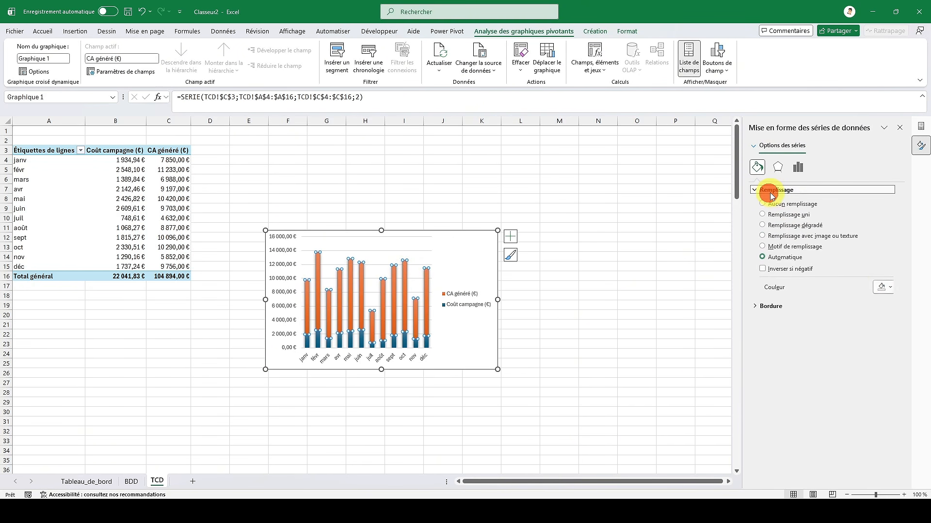
left_click(884, 288)
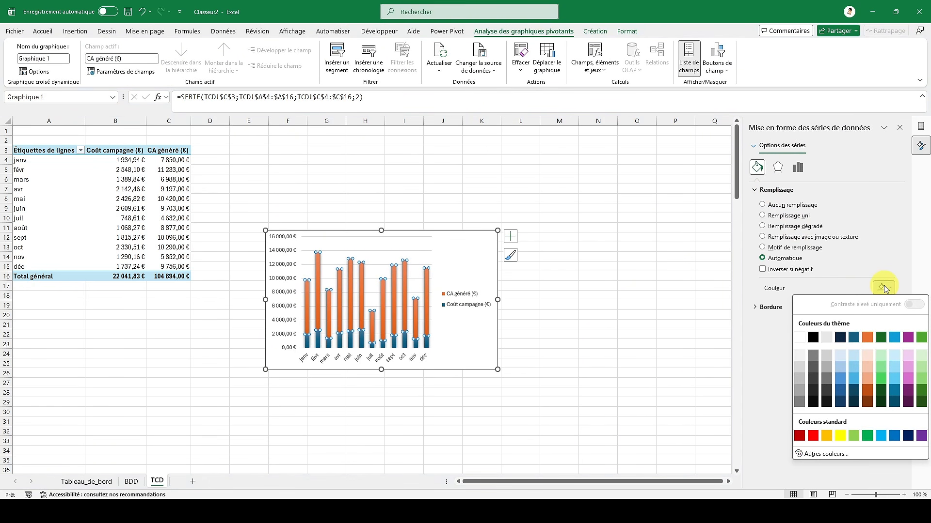
left_click(869, 437)
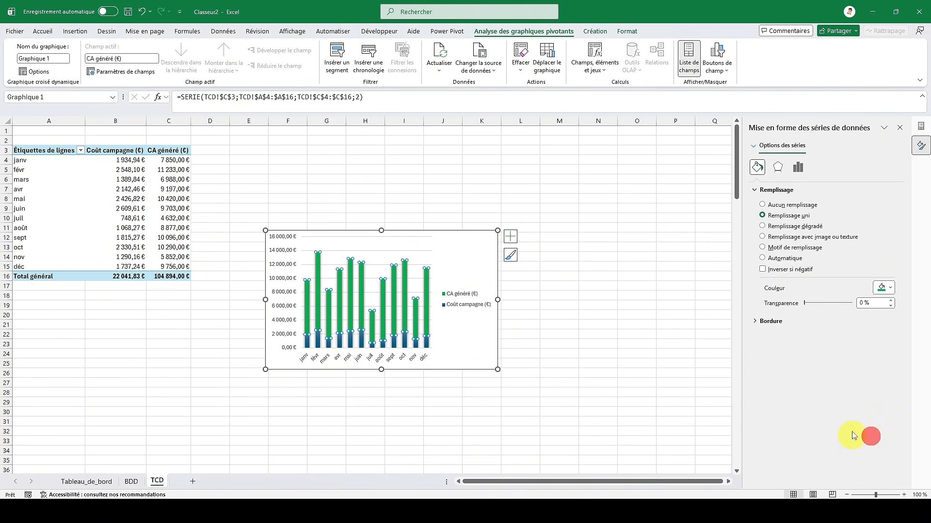
- Fill the Coût campagne (€) series of the chart with the standard red colour
left_click(349, 341)
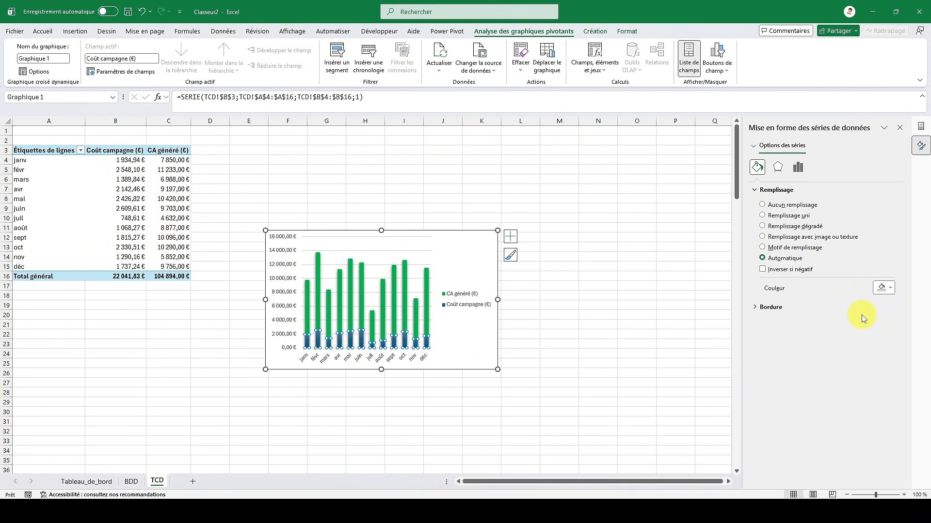
left_click(887, 290)
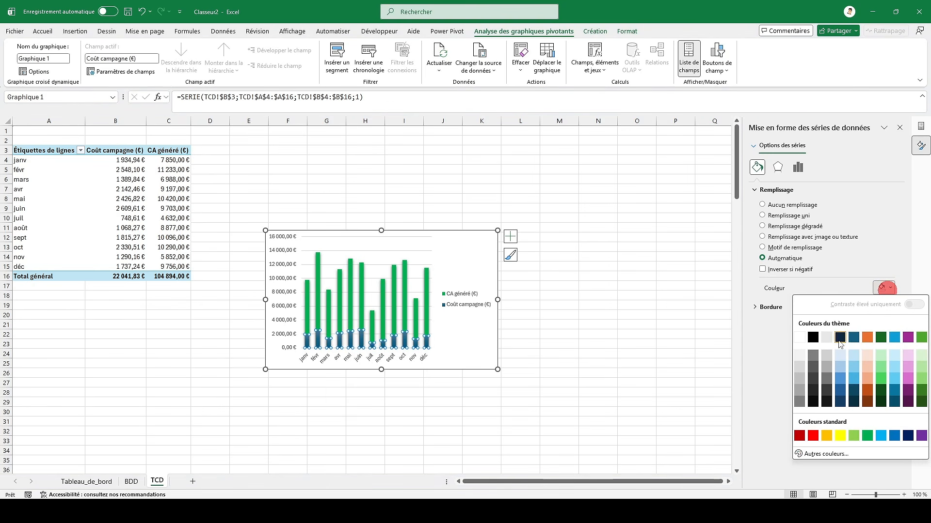
left_click(813, 435)
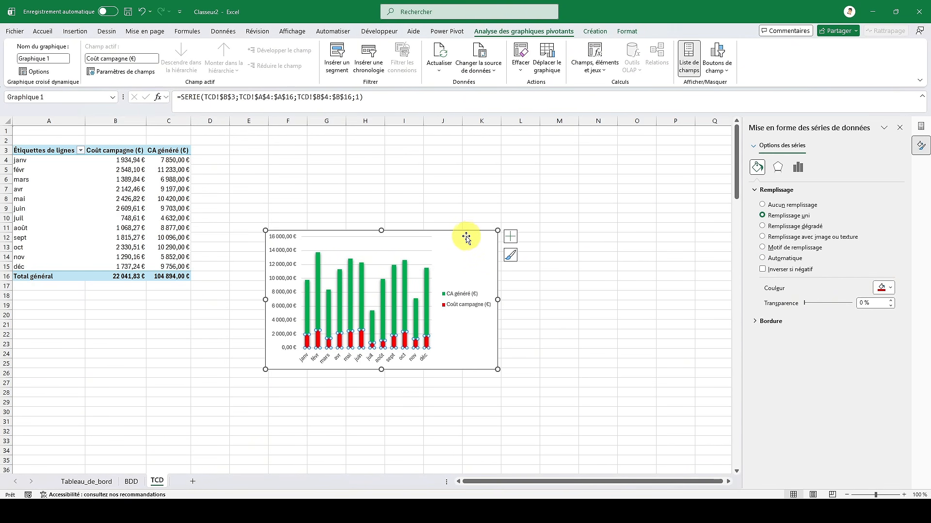
- Format the chart's vertical axis labels in white, bold text
left_click(289, 241)
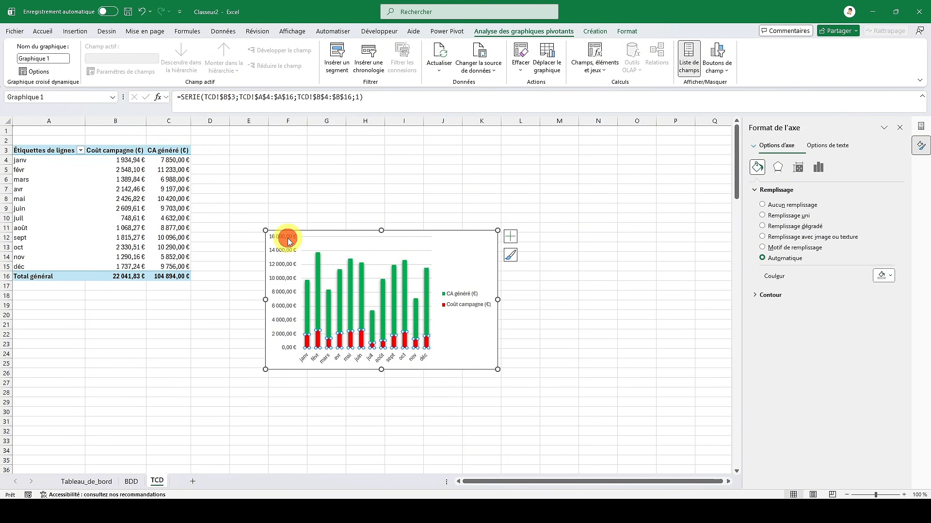
left_click(39, 32)
left_click(165, 65)
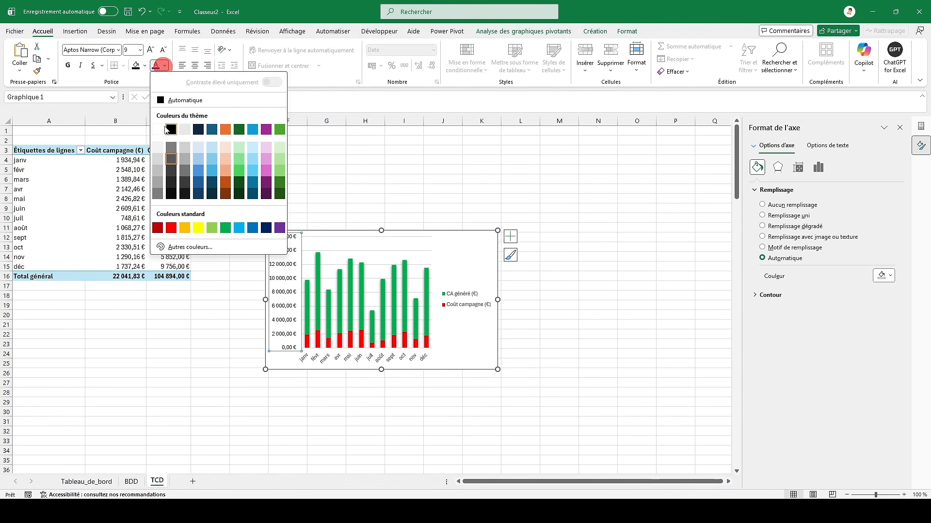
left_click(158, 129)
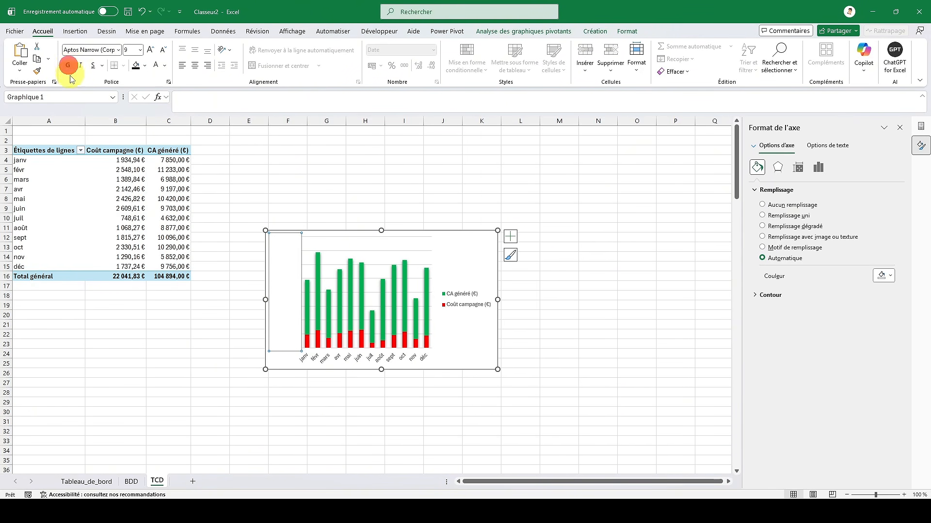
- Format the chart's legend text in white and bold
left_click(467, 293)
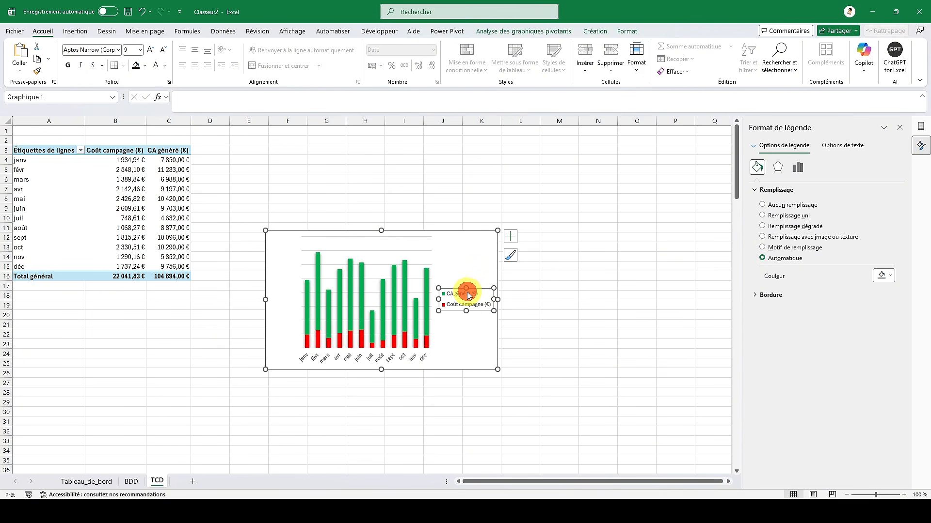
left_click(155, 65)
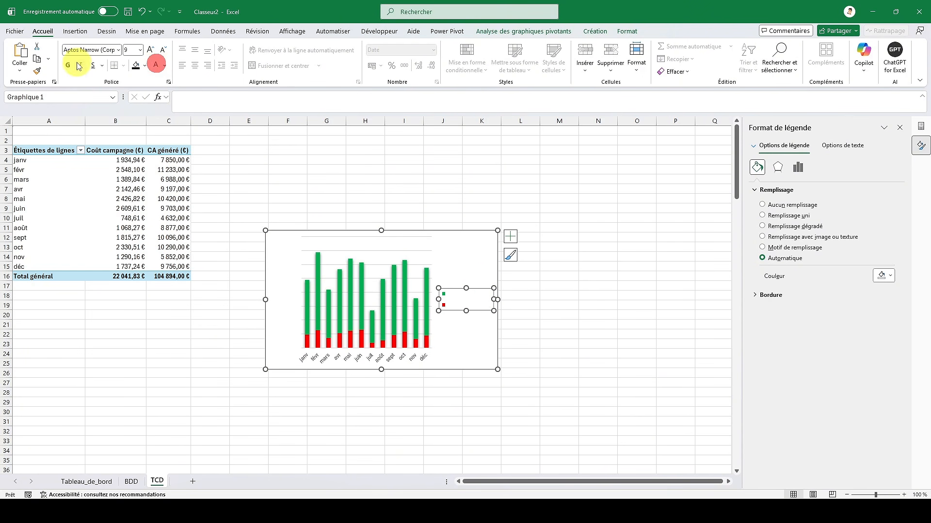
left_click(68, 68)
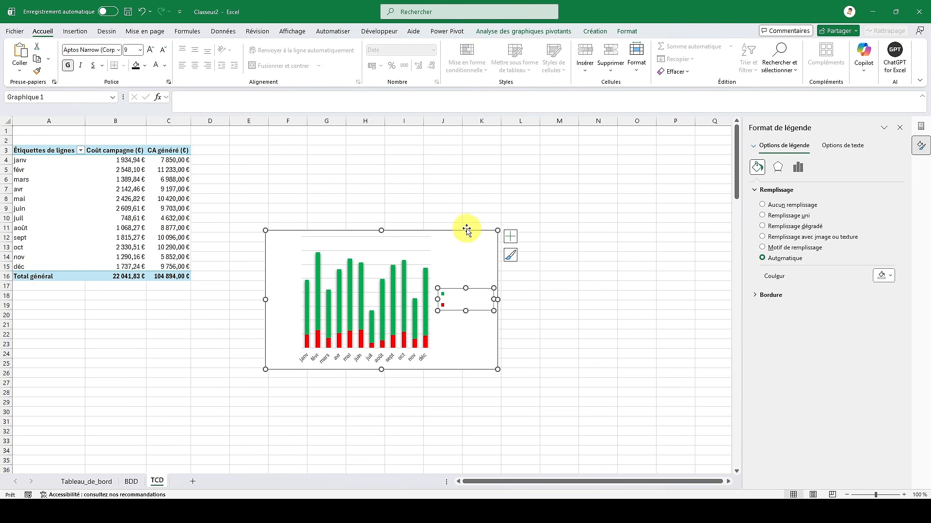
- Remove the outline and the fill from the chart area of the pivot chart
left_click(467, 231)
right_click(466, 232)
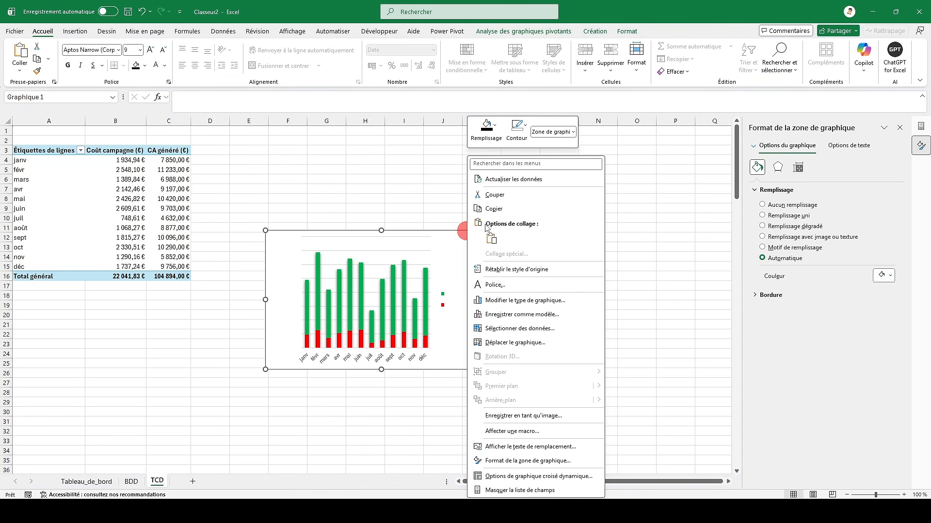
left_click(516, 129)
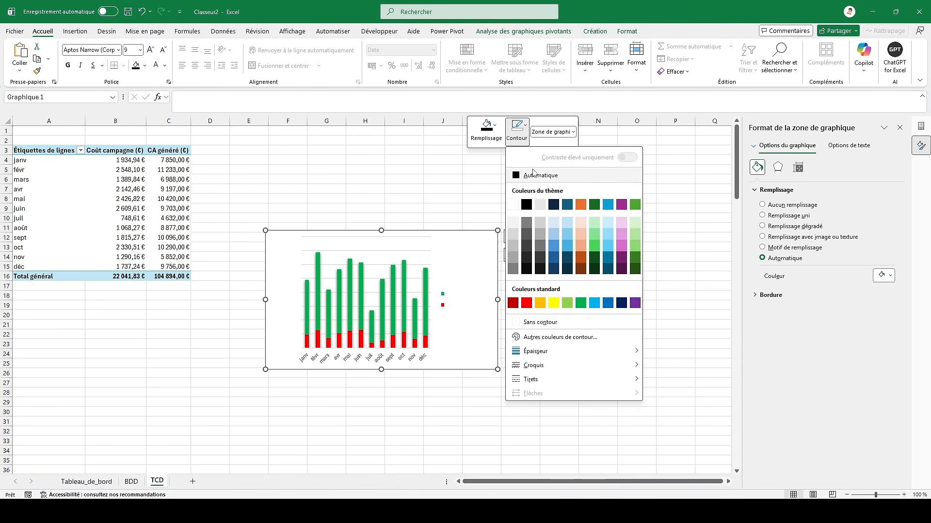
left_click(532, 321)
left_click(477, 135)
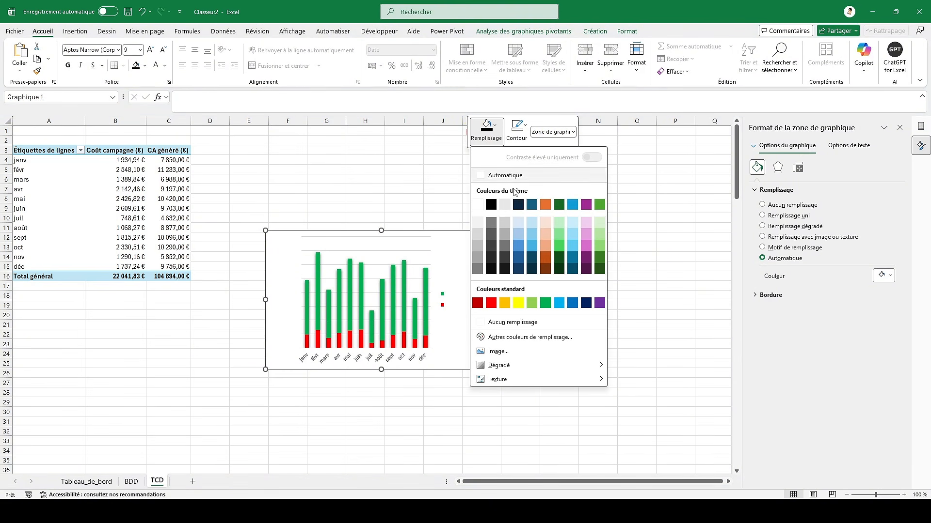
left_click(518, 319)
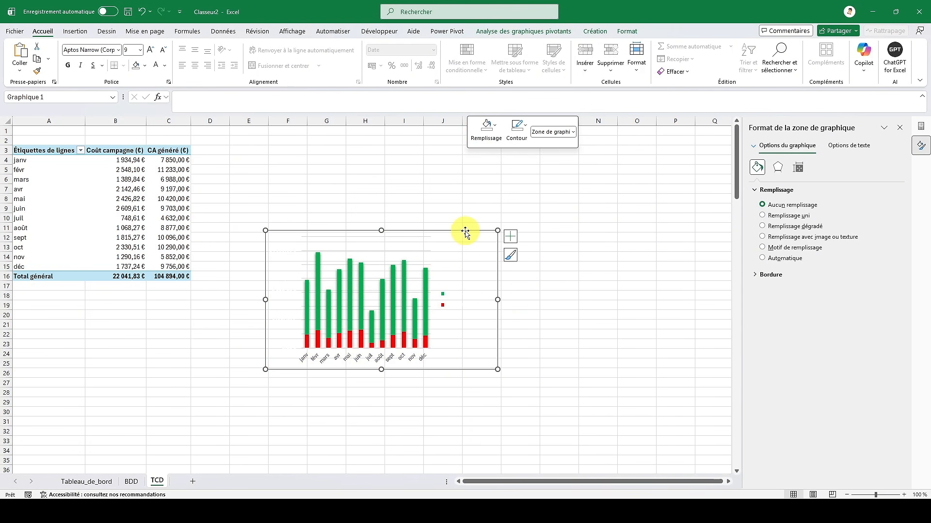
- Move the monthly cost and revenue pivot chart from the TCD sheet to the Tableau_de_bord sheet
left_click(467, 231)
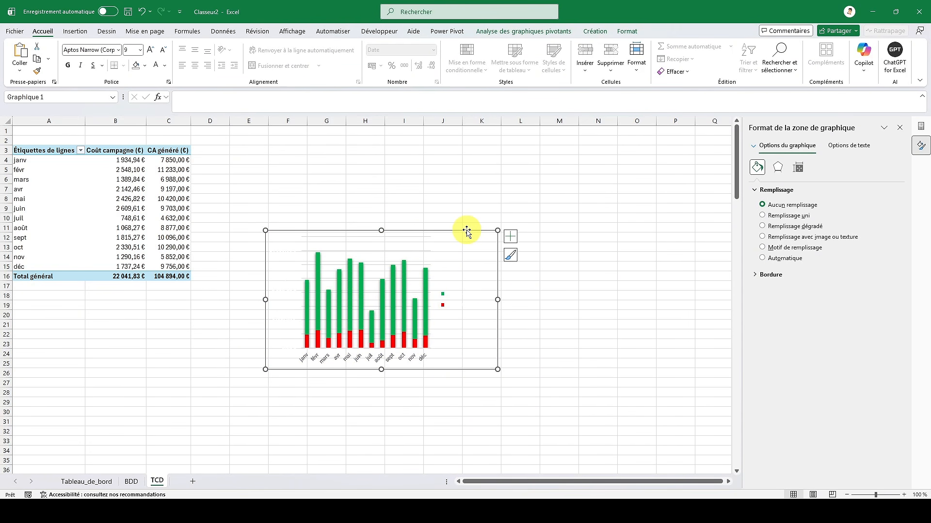
key("ctrl+x")
left_click(81, 481)
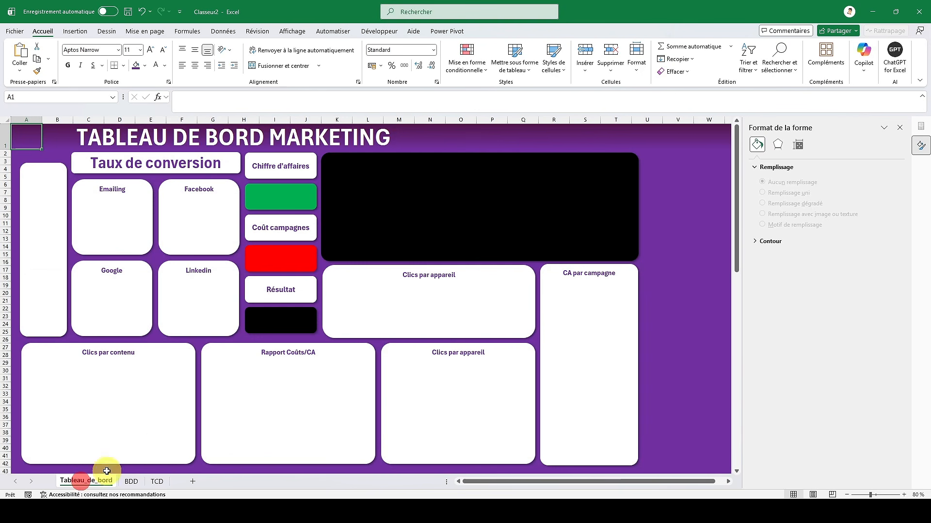
left_click(676, 211)
key("ctrl+v")
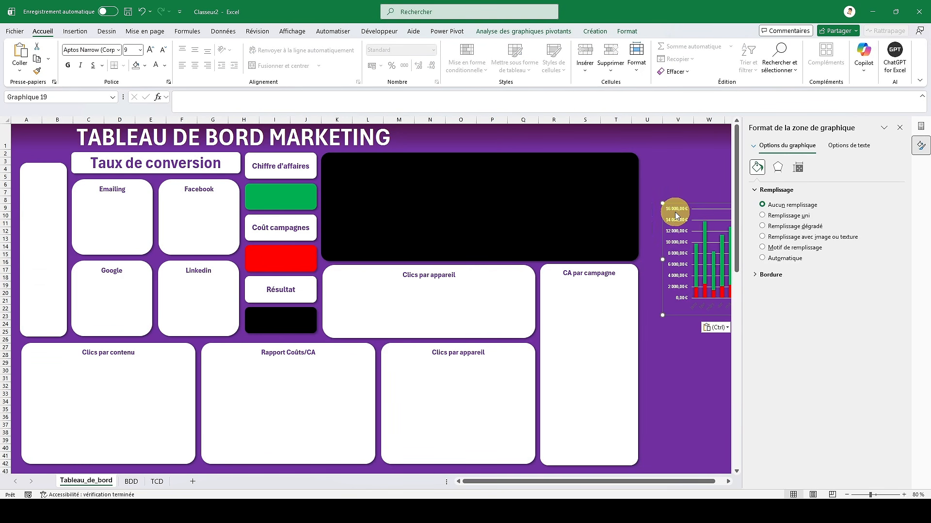
- Place the pivot chart over the large black rectangle of the dashboard and widen it to the rectangle's full width
mouse_move(702, 202)
left_mouse_down()
mouse_move(475, 185)
mouse_move(362, 155)
left_mouse_up()
left_click_drag(506, 211, 638, 199)
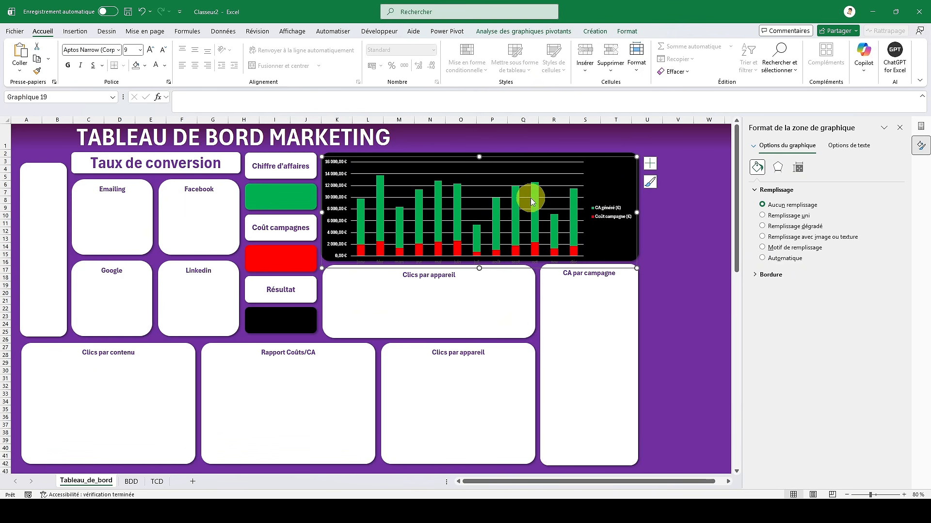
key("Up")
key("Up")
key("Up")
key("Up")
key("Up")
key("Up")
key("Up")
key("Up")
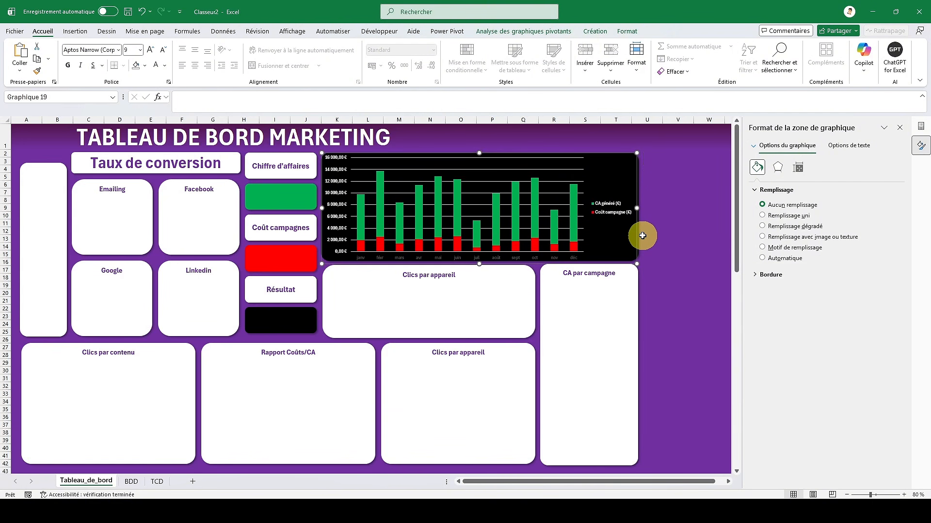
key("Up")
key("Up")
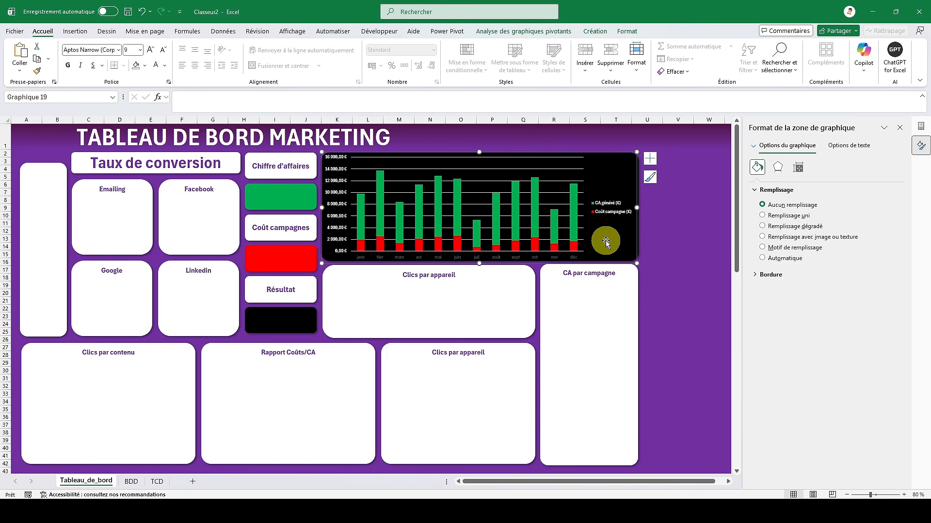
- Format the month labels on the chart's horizontal axis in white, bold text
left_click(575, 258)
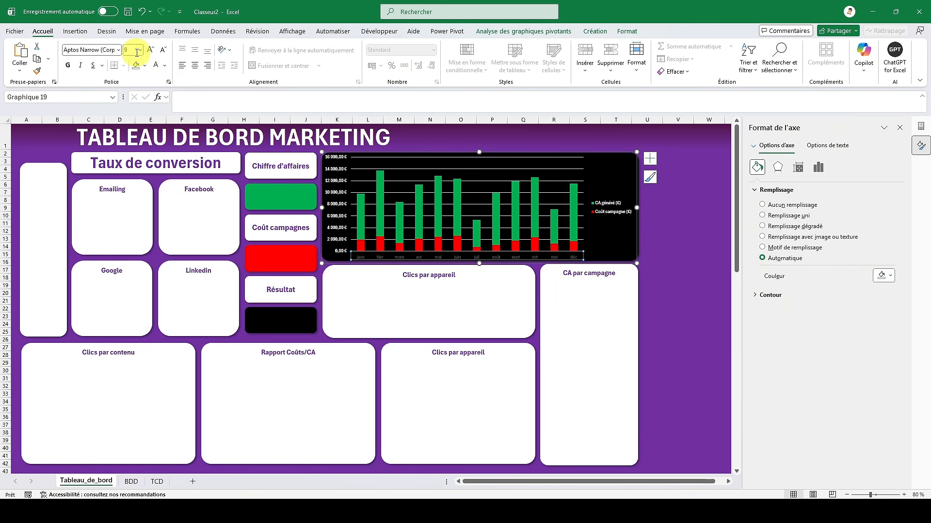
left_click(156, 67)
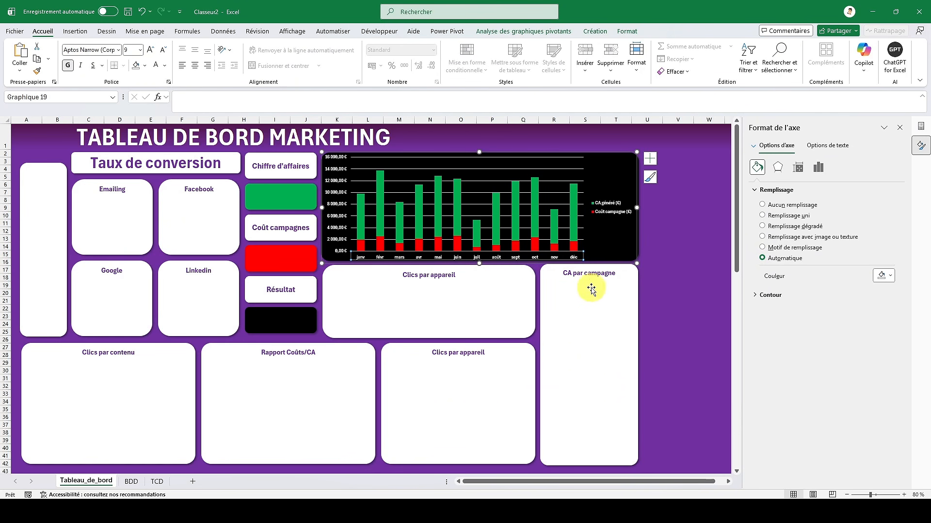
left_click(681, 285)
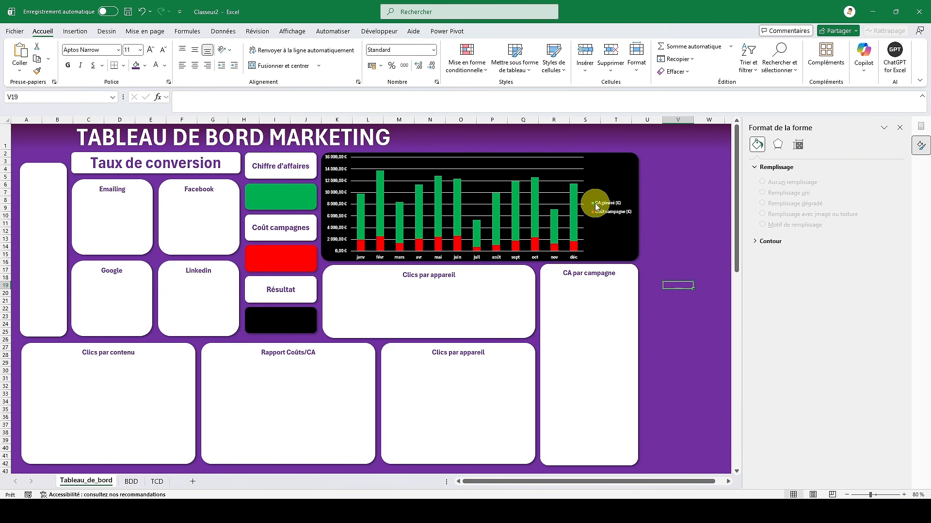
left_click(600, 186)
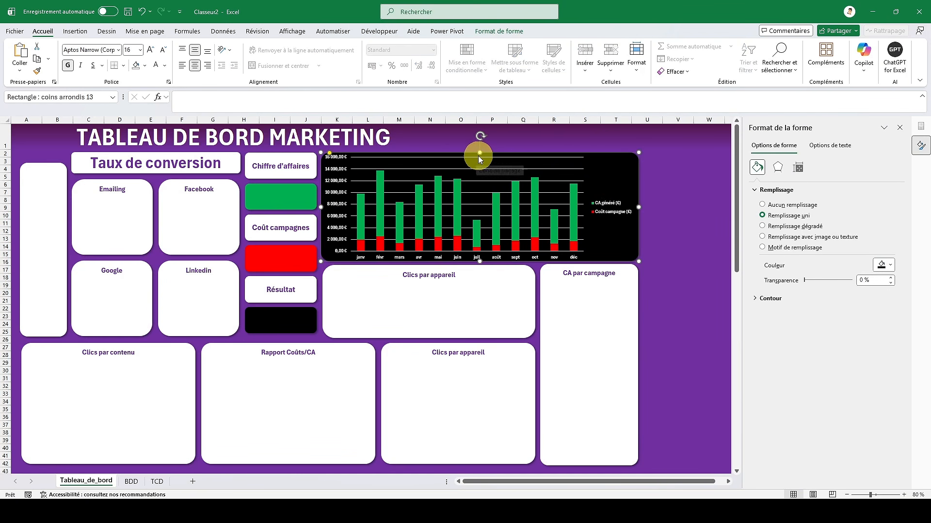
left_click(29, 131)
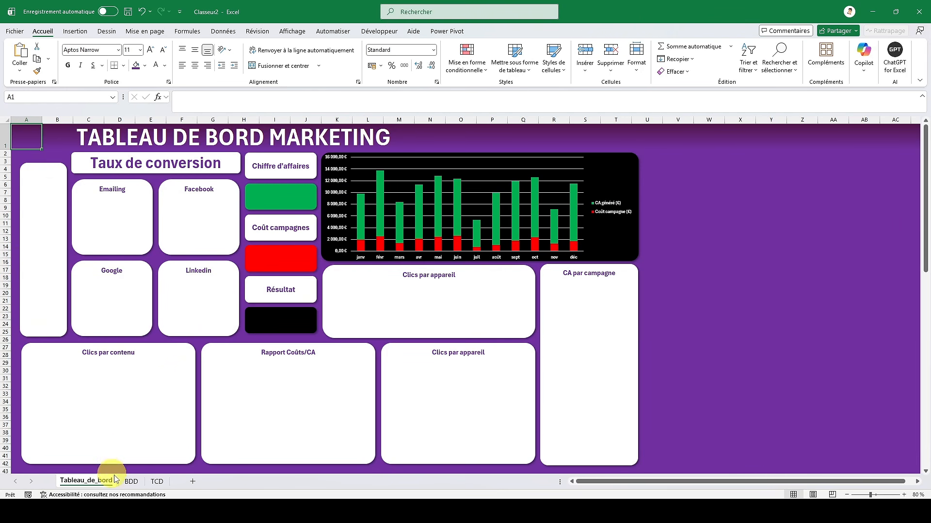
- Create a pivot table from Tableau2 on the existing TCD sheet, starting at cell E3
left_click(131, 482)
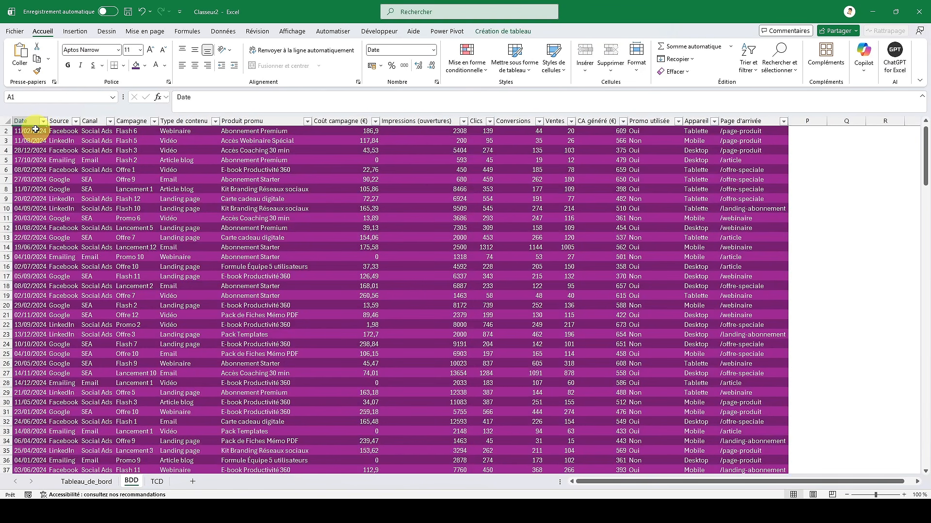
scroll(35, 130, "up", 1)
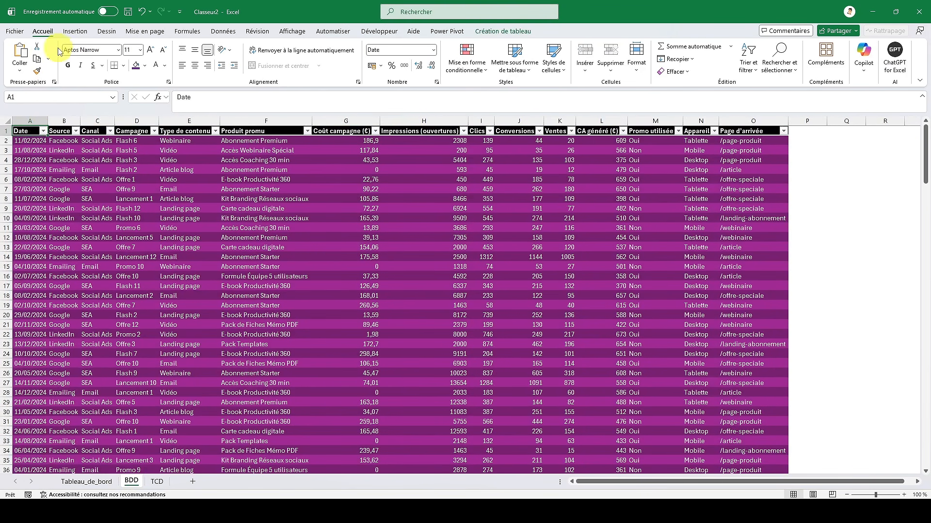
left_click(75, 31)
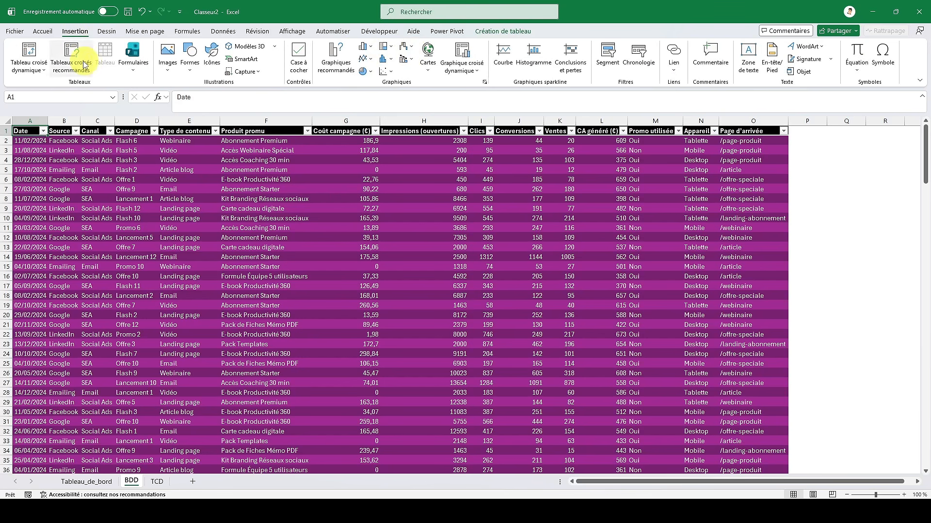
left_click(30, 65)
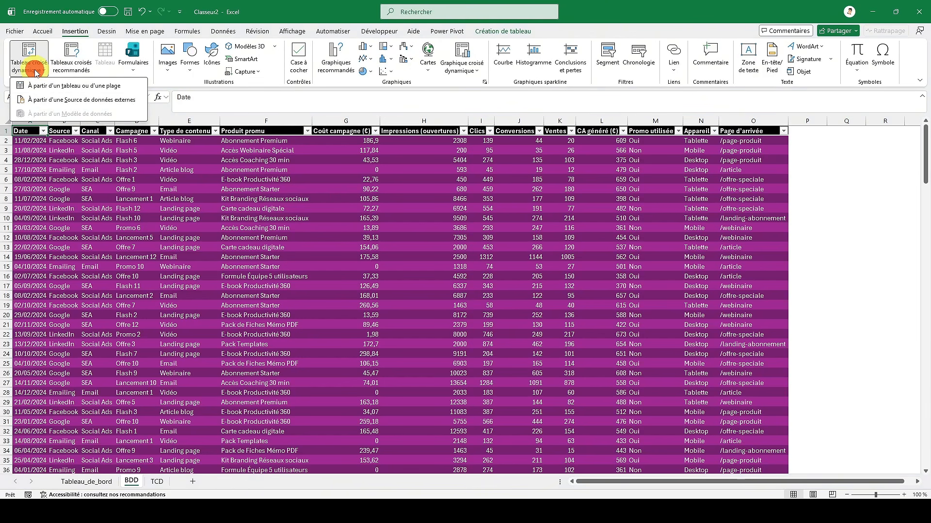
left_click(75, 86)
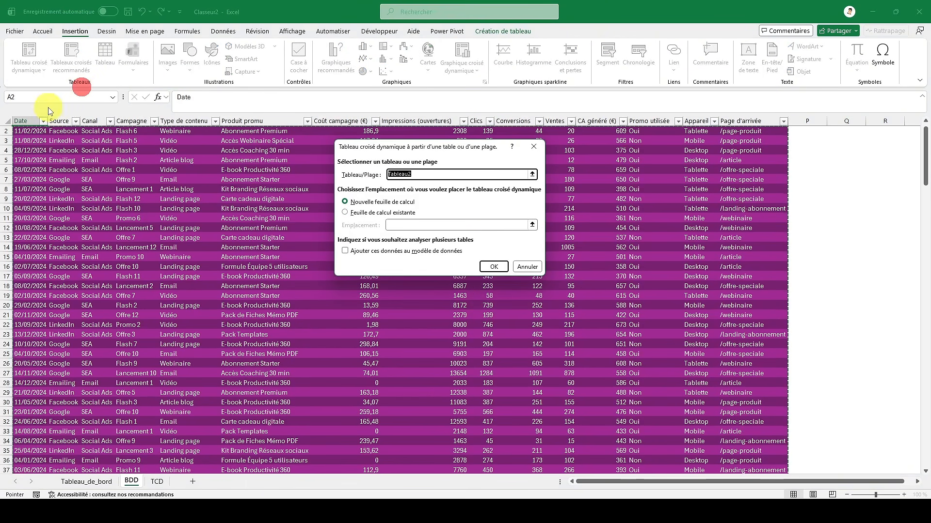
left_click(345, 213)
left_click(157, 481)
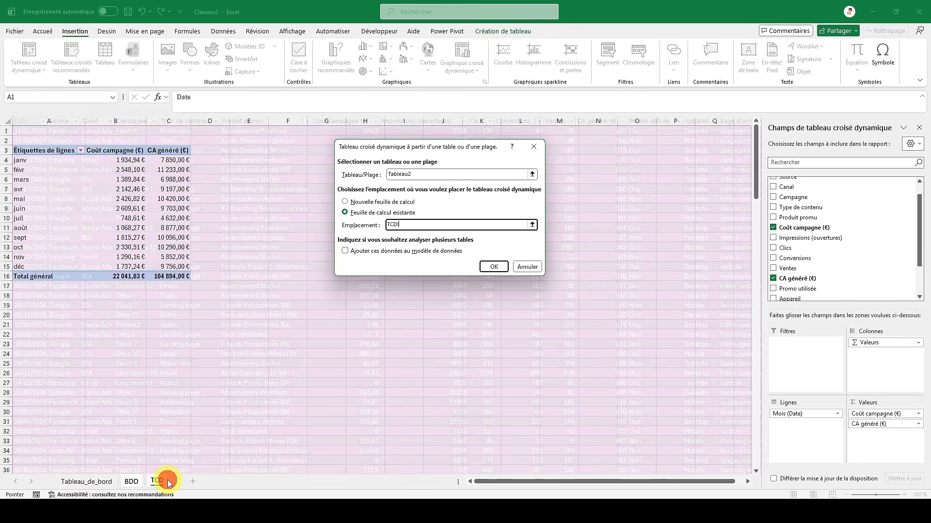
left_click(496, 266)
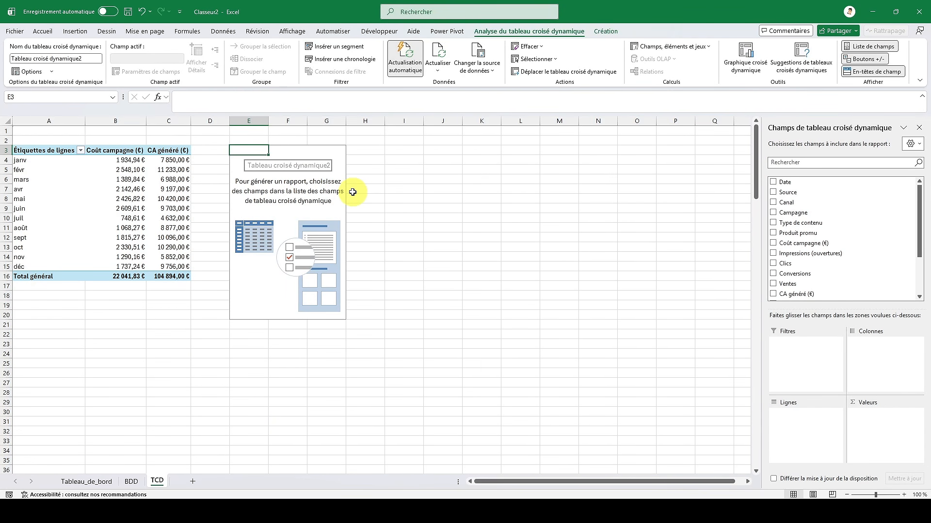
- Add the sum of CA généré (€) to the new pivot table's values in Monétaire format with two decimals and the € symbol
left_click(774, 294)
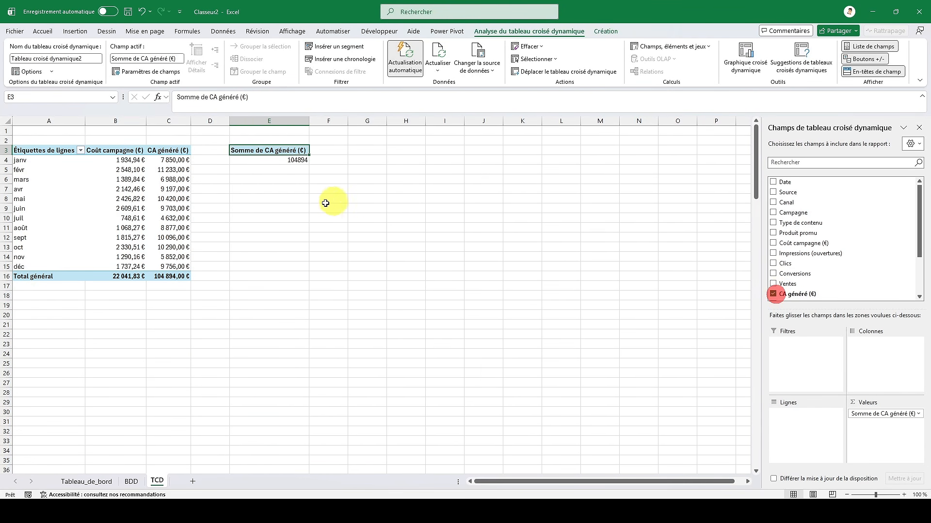
left_click(857, 418)
left_click(799, 461)
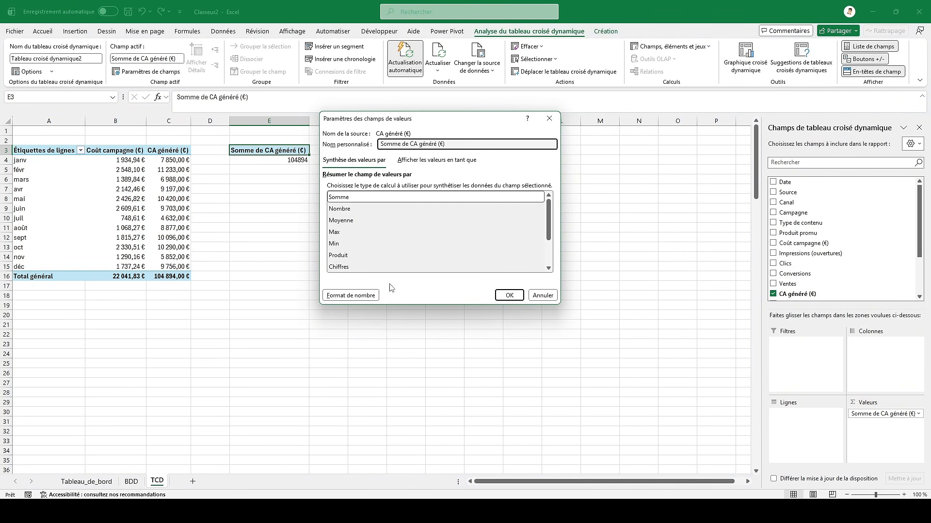
left_click(367, 295)
left_click(324, 132)
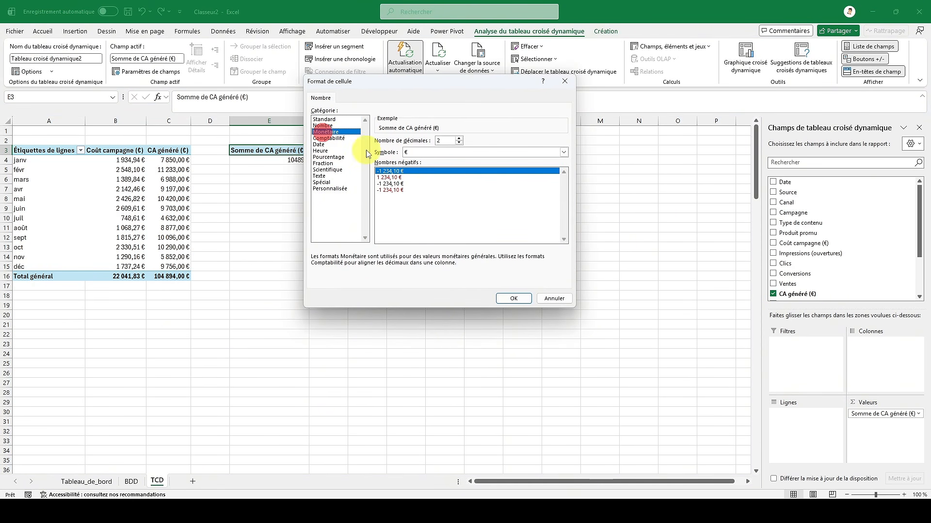
left_click(524, 294)
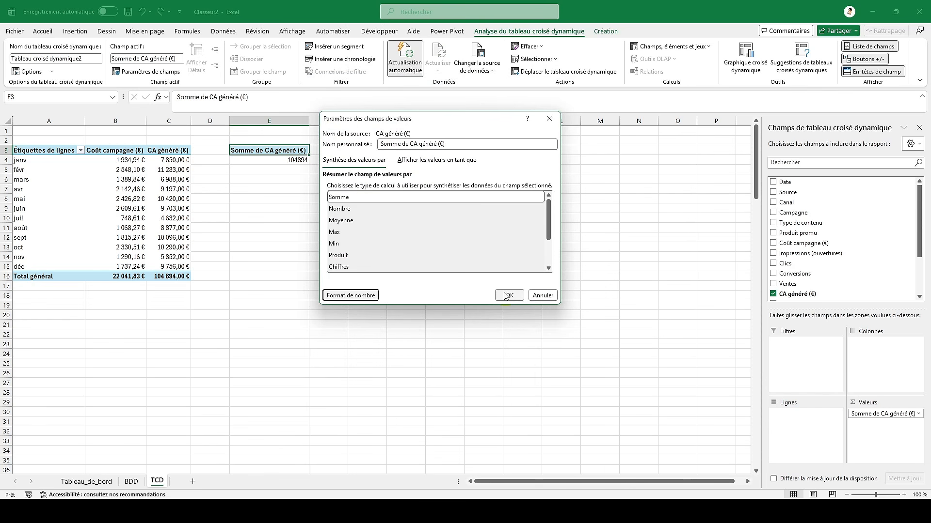
left_click(508, 296)
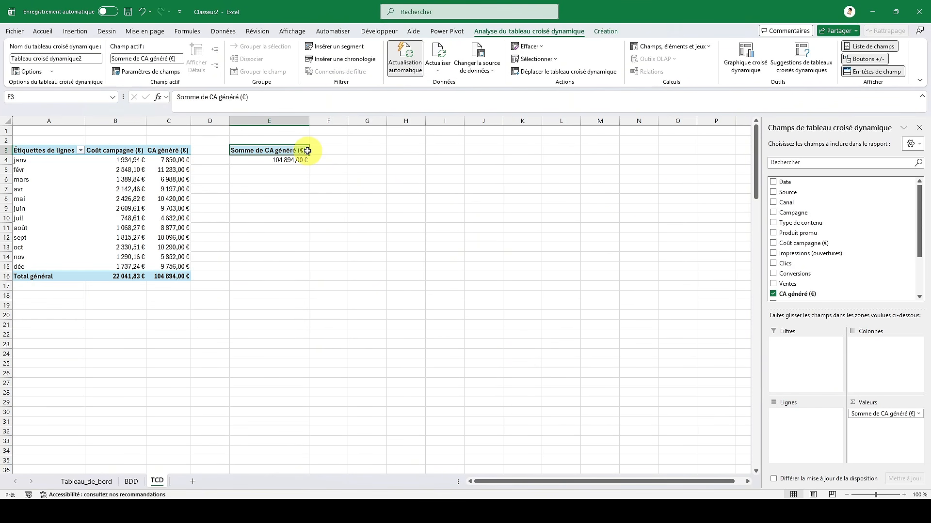
- Insert a Mois (Date) slicer for the CA généré pivot table and place it just below and beside that table
mouse_move(290, 160)
left_click(337, 48)
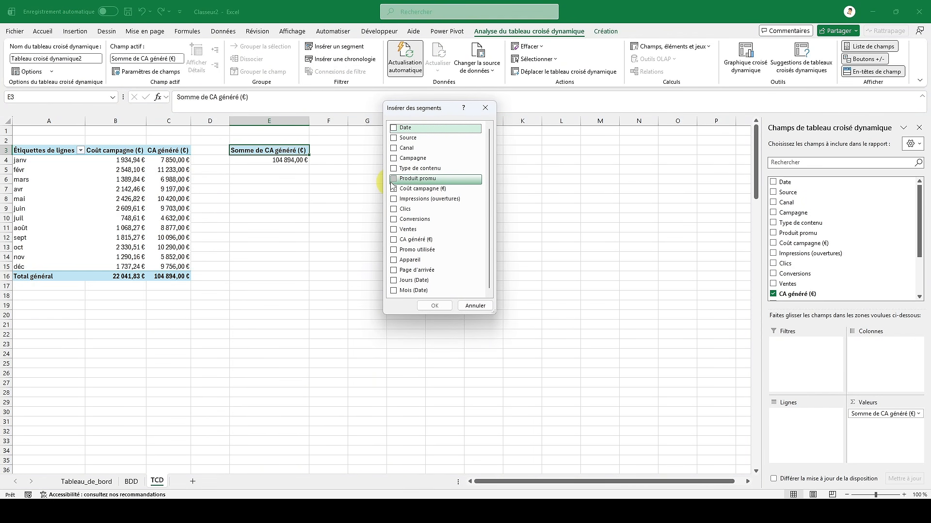
left_click(393, 291)
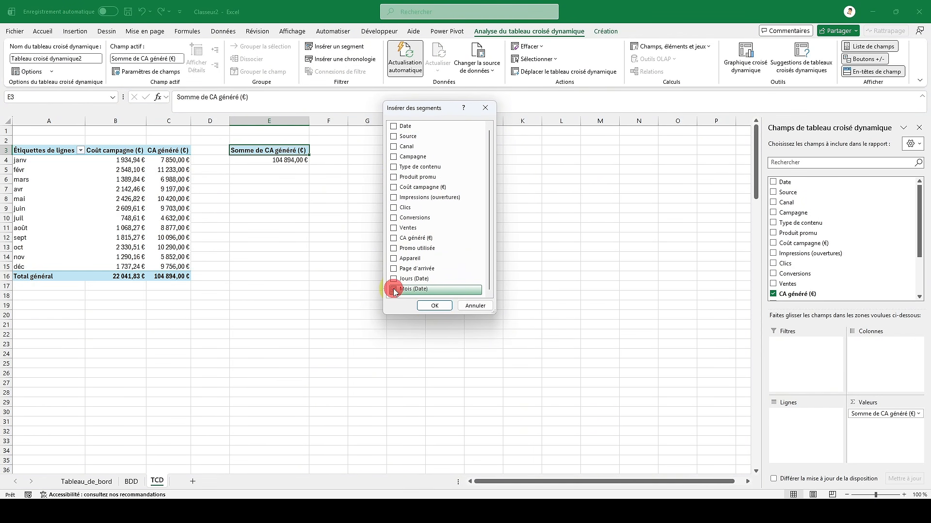
left_click(427, 305)
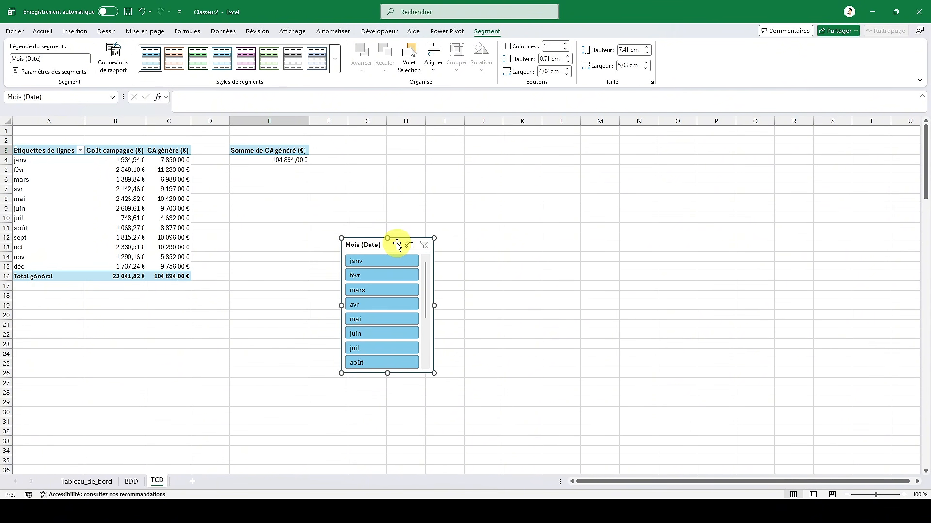
left_click_drag(397, 246, 390, 185)
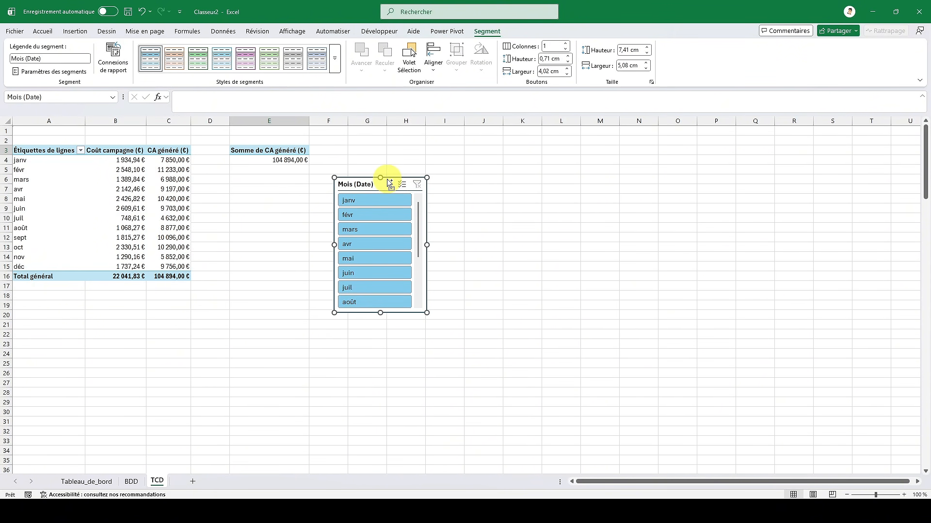
- Move the Mois (Date) slicer to the Tableau_de_bord sheet and lengthen it down to about row 25 so every month fits
key("ctrl+x")
left_click(97, 480)
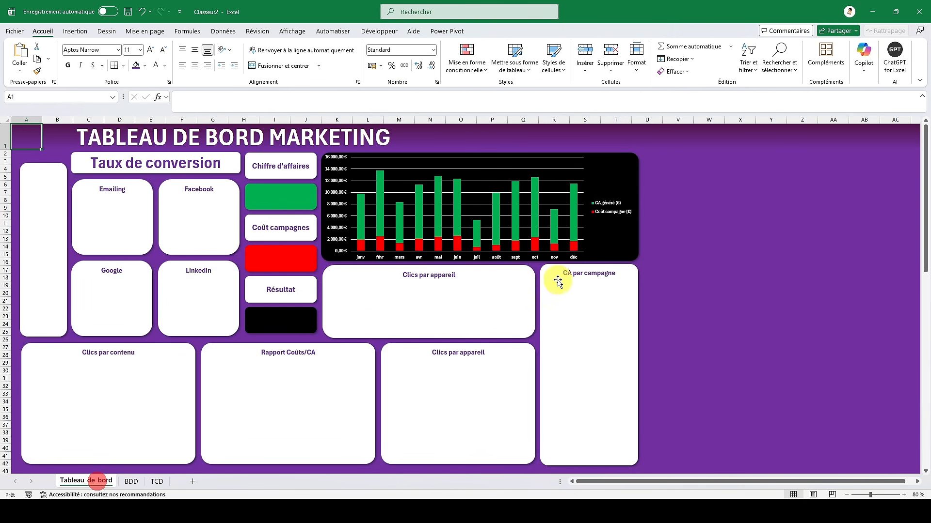
key("ctrl+v")
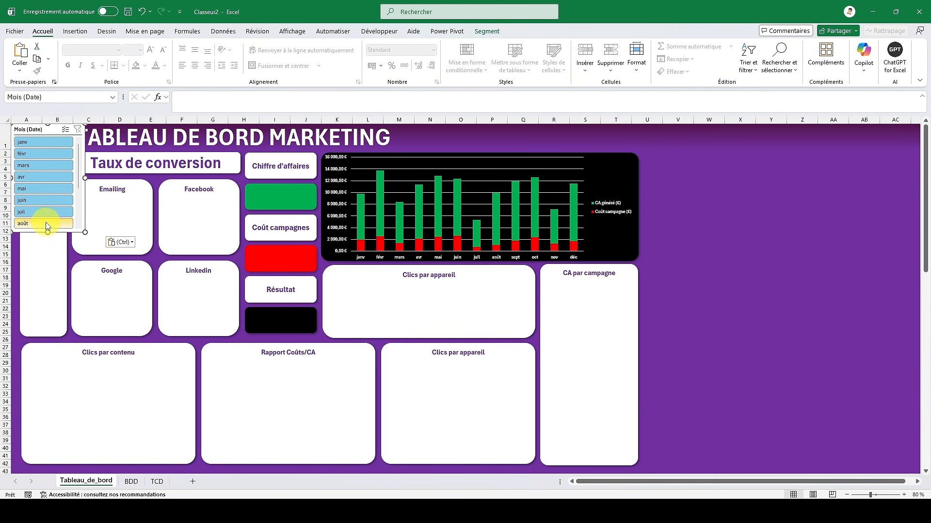
left_click_drag(49, 232, 35, 335)
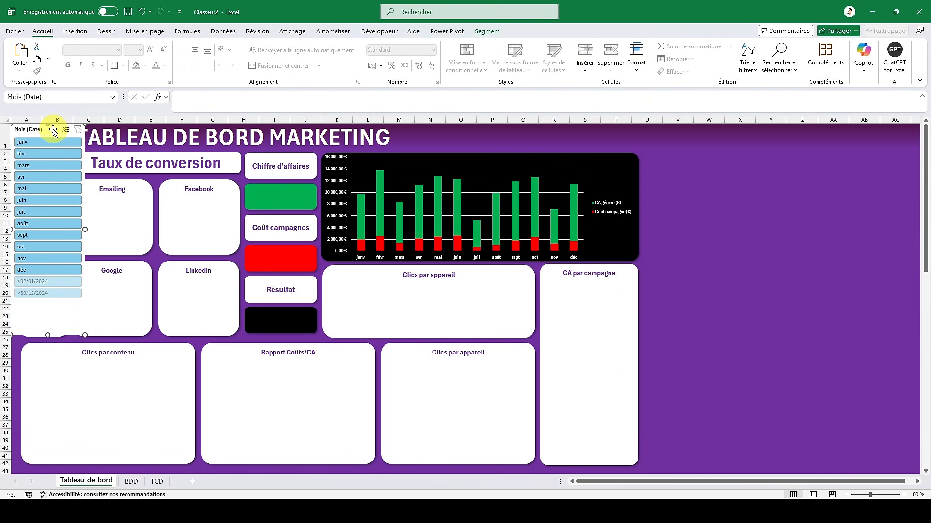
- Hide the header and the items without data in the Mois (Date) slicer, and move it onto the dashboard's leftmost white panel
left_click_drag(52, 130, 65, 158)
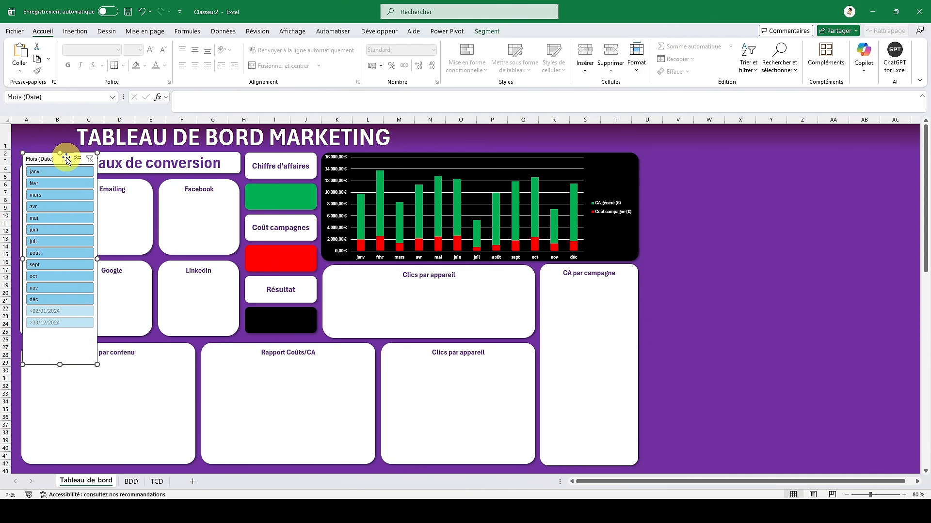
right_click(67, 161)
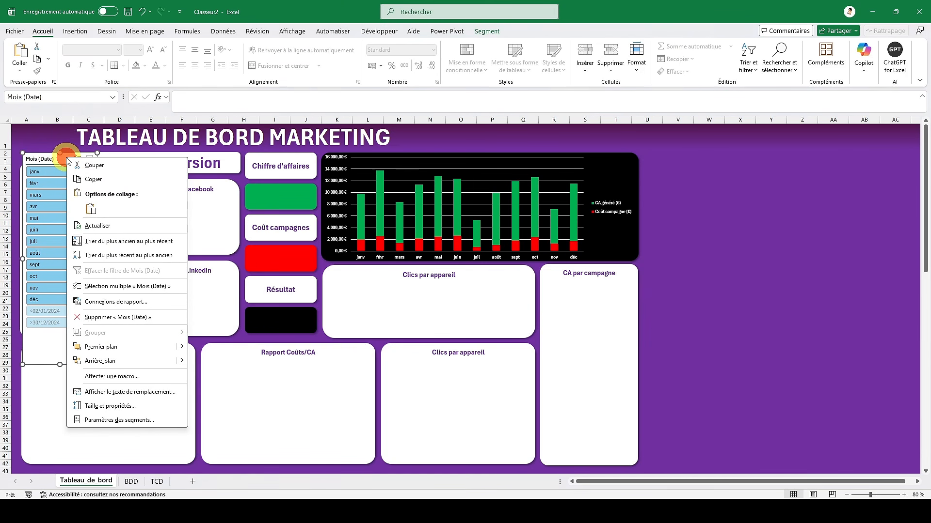
left_click(74, 420)
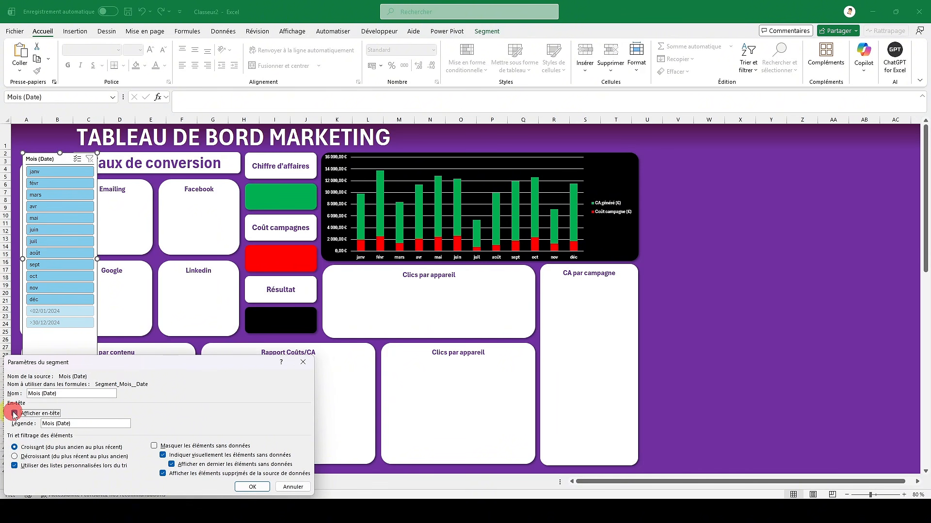
left_click(154, 446)
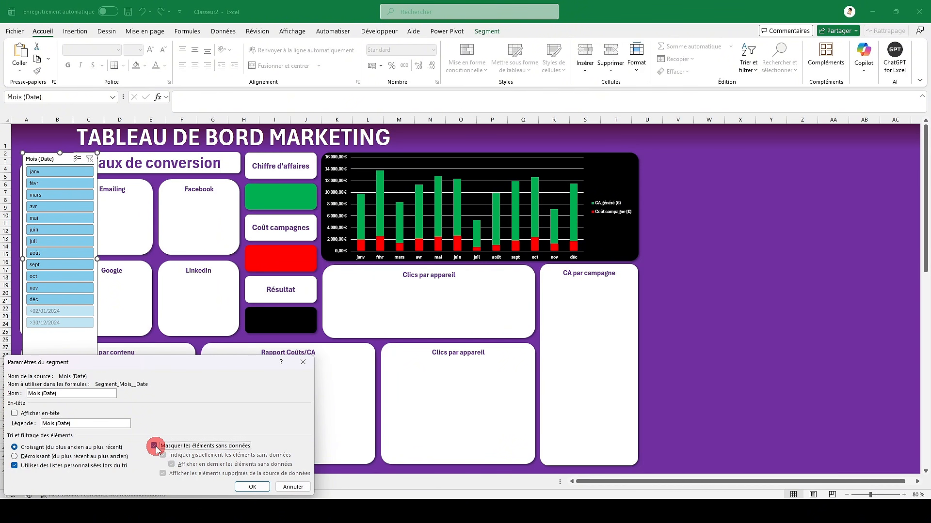
left_click(251, 487)
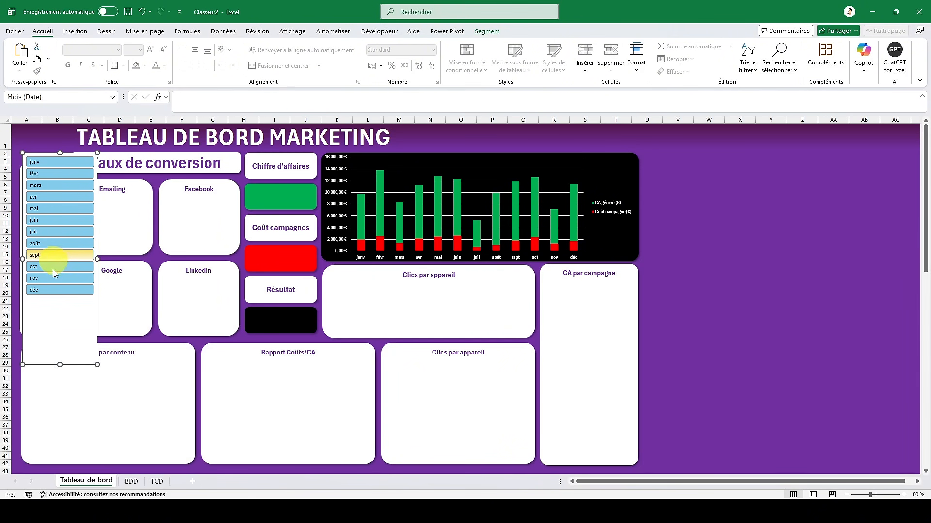
left_click_drag(66, 333, 65, 359)
- Duplicate the light blue slicer style currently applied to the month slicer
left_click(485, 31)
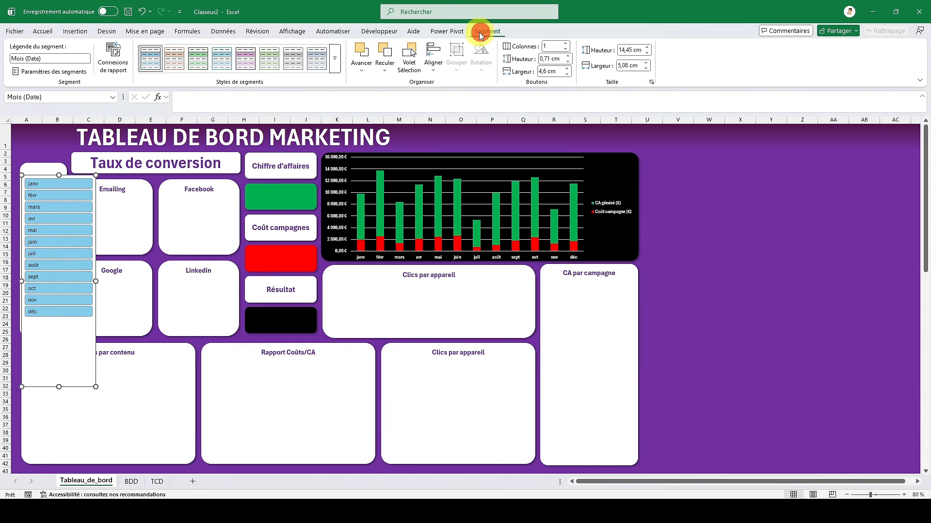
right_click(150, 57)
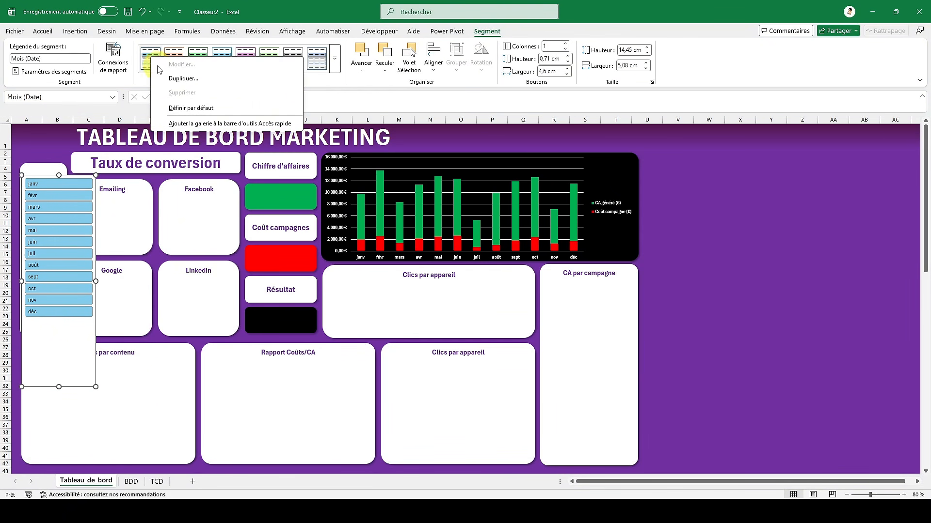
left_click(169, 78)
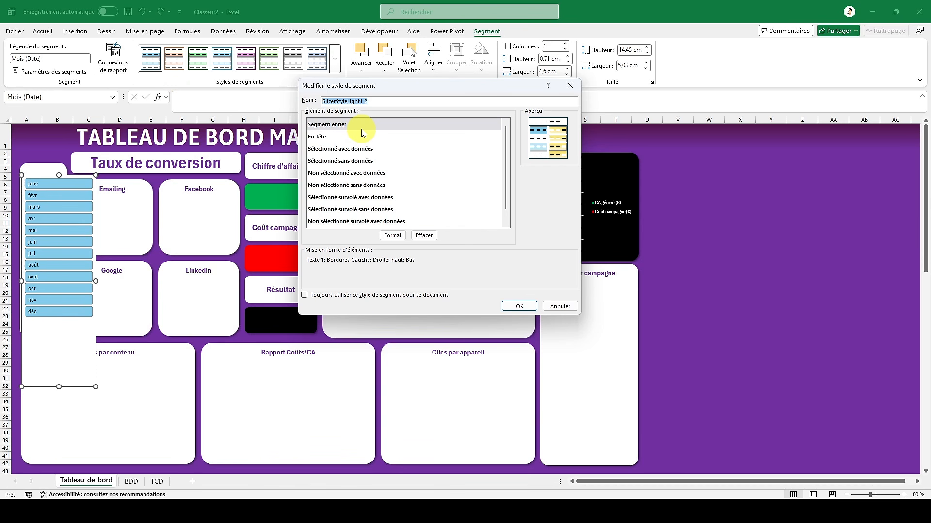
- Give the Segment entier element of the duplicated style a white fill and no border
left_click(393, 236)
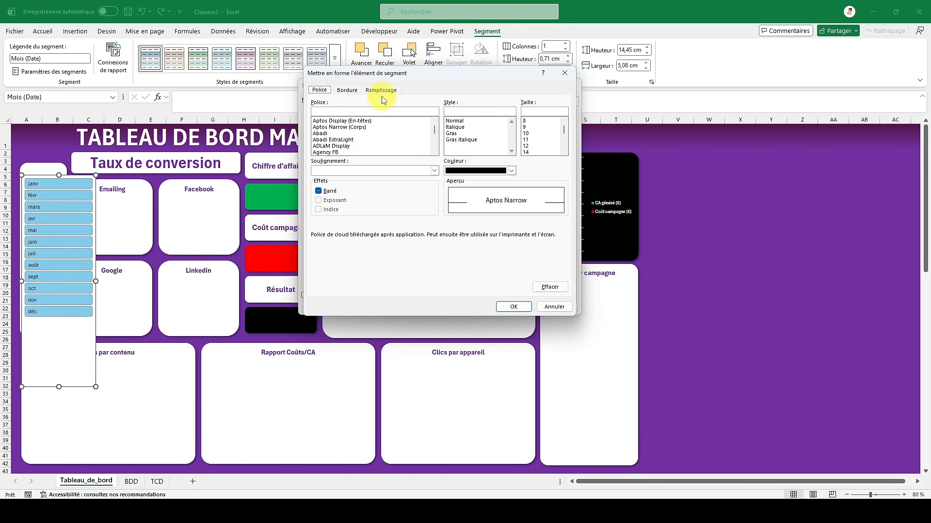
left_click(381, 90)
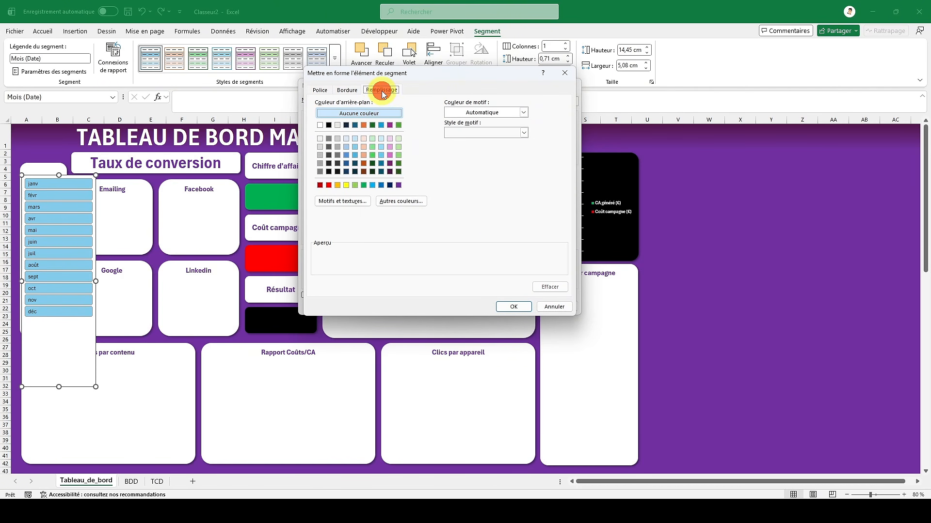
left_click(320, 125)
left_click(347, 91)
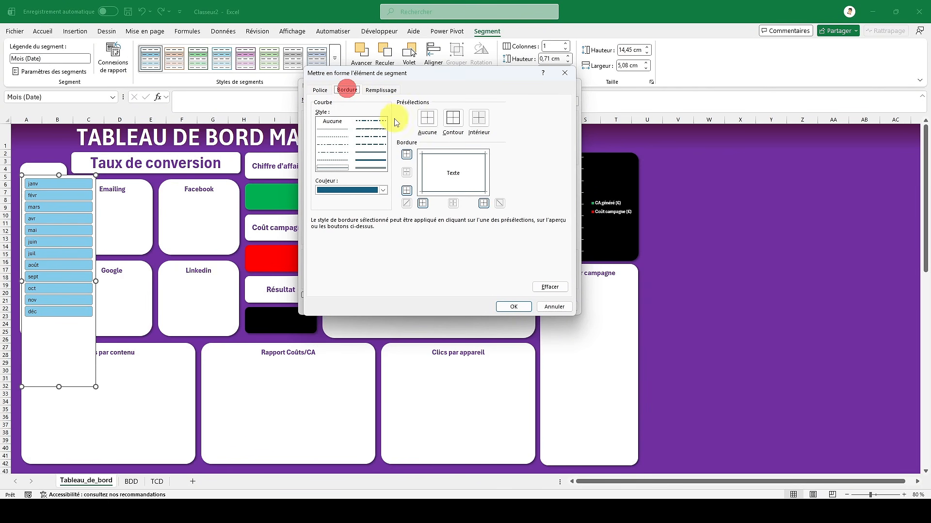
left_click(427, 118)
left_click(514, 307)
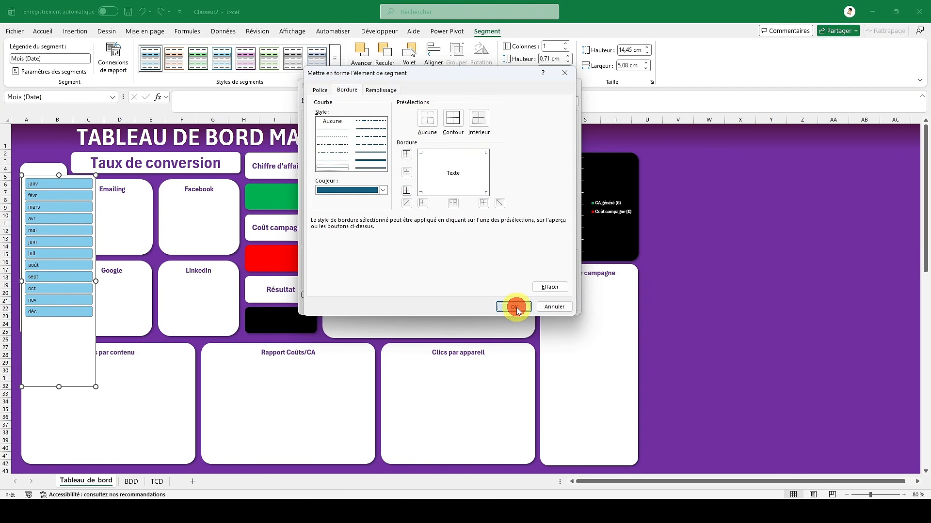
- Format the Sélectionné avec données element with a standard purple fill, an outline border, and black as the border colour choice
left_click(339, 139)
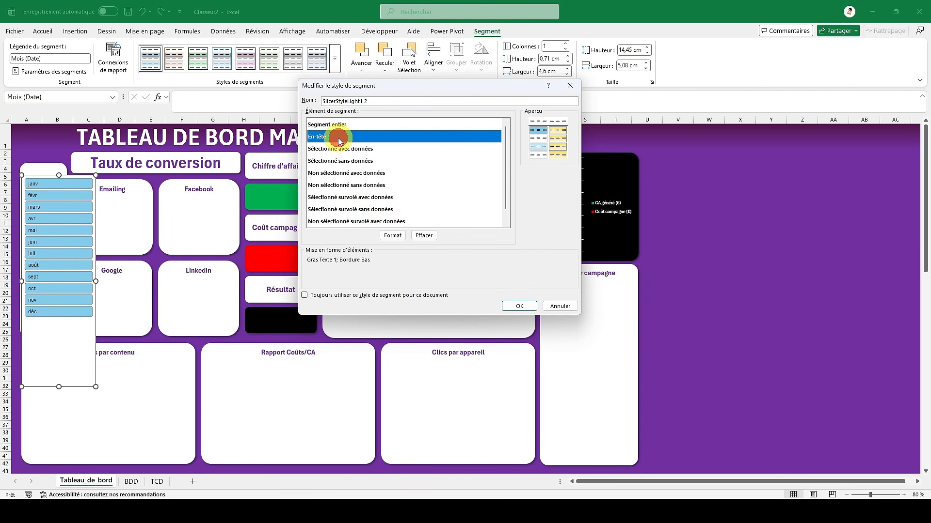
left_click(344, 150)
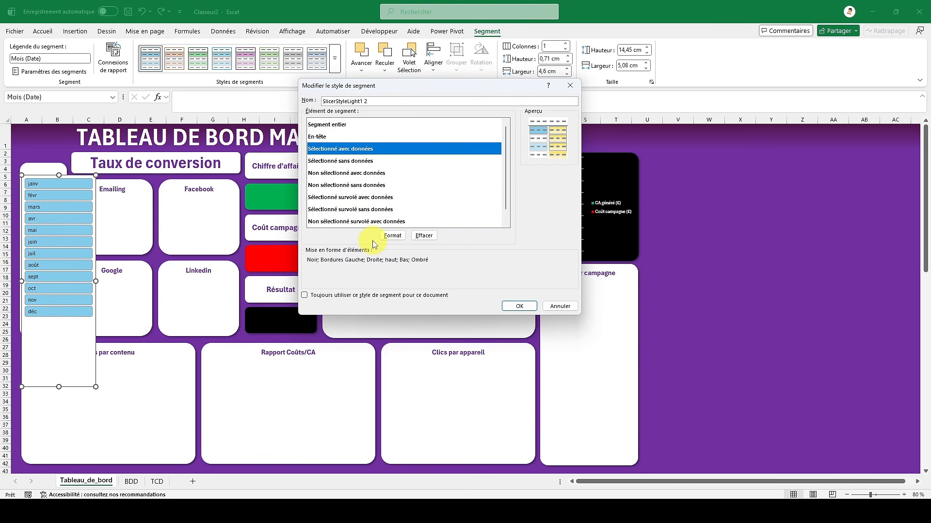
left_click(391, 236)
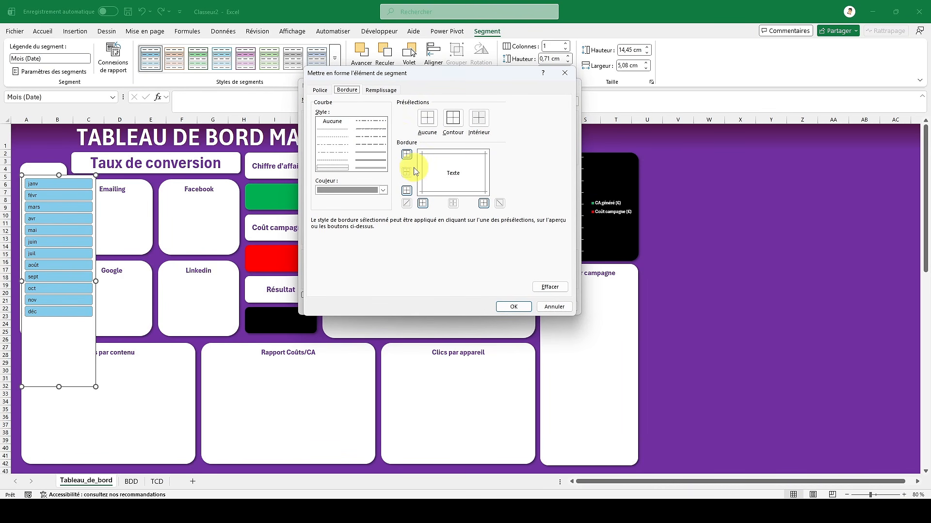
left_click(381, 91)
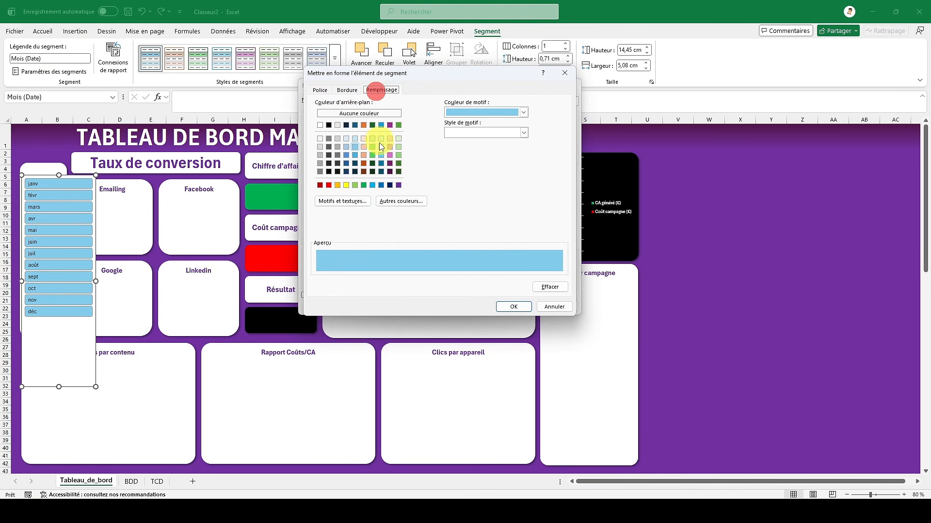
left_click(398, 186)
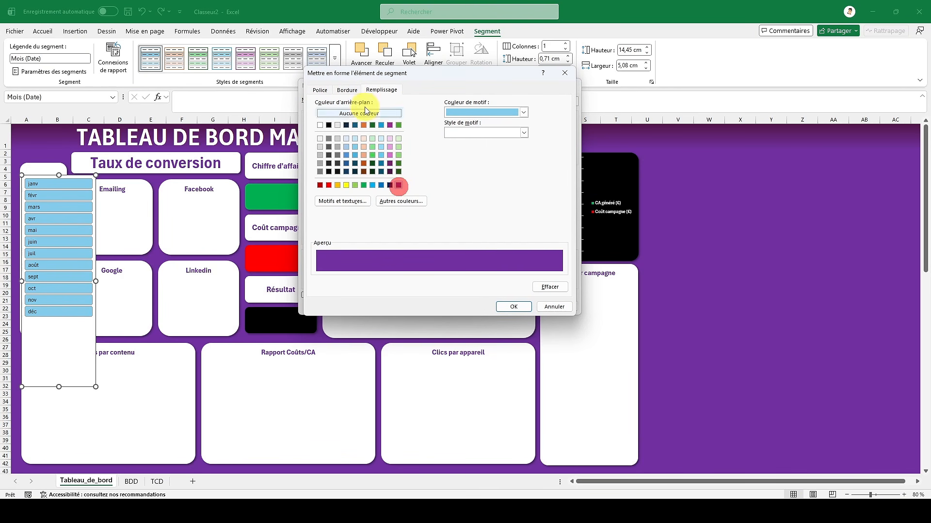
left_click(348, 91)
left_click(450, 121)
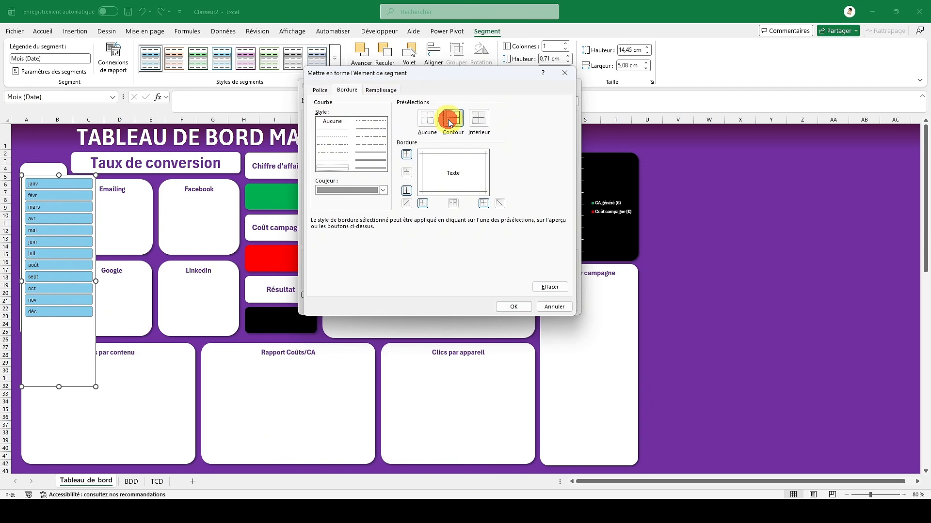
left_click(380, 190)
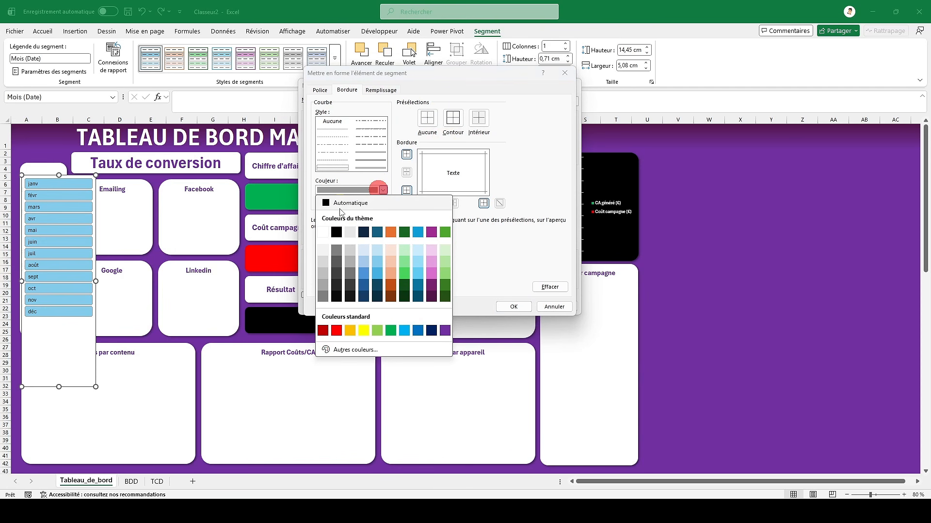
left_click(337, 230)
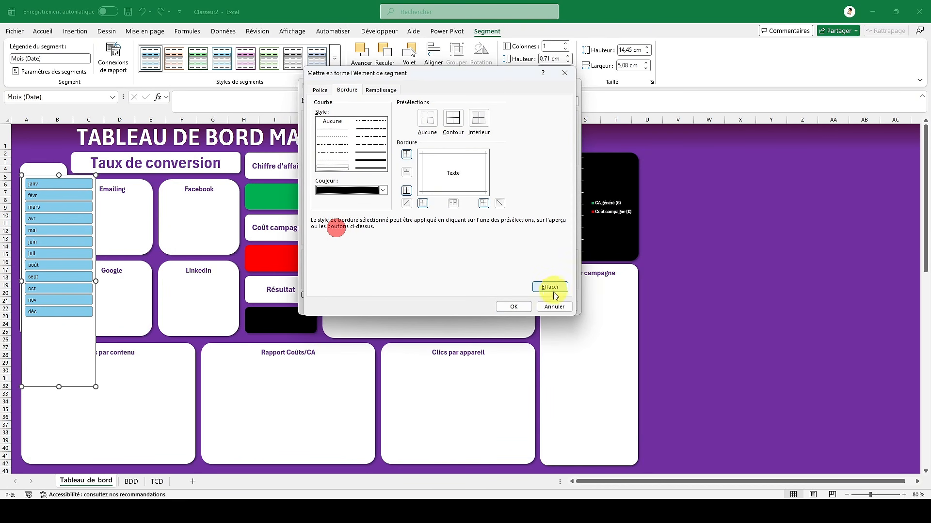
left_click(514, 307)
- Format the Sélectionné sans données element with a standard purple fill, an outline border, and black as the border colour choice
left_click(358, 161)
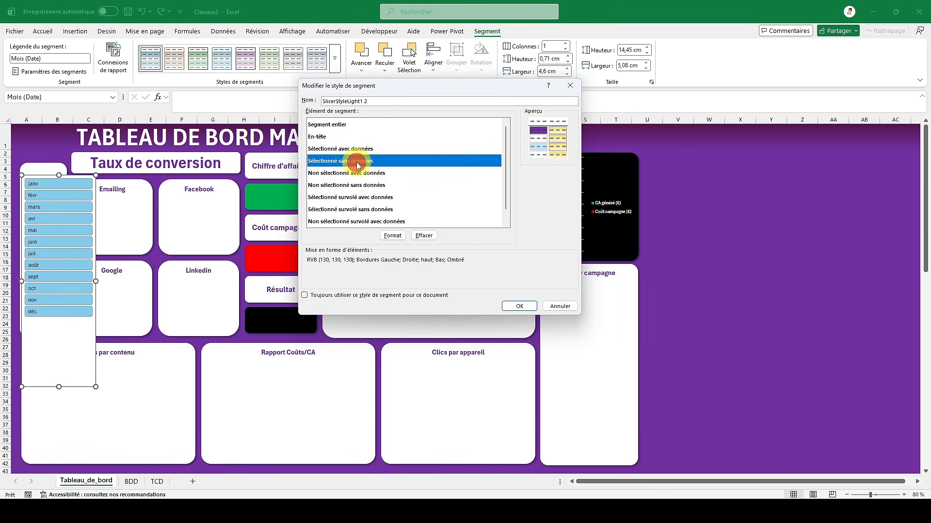
left_click(400, 236)
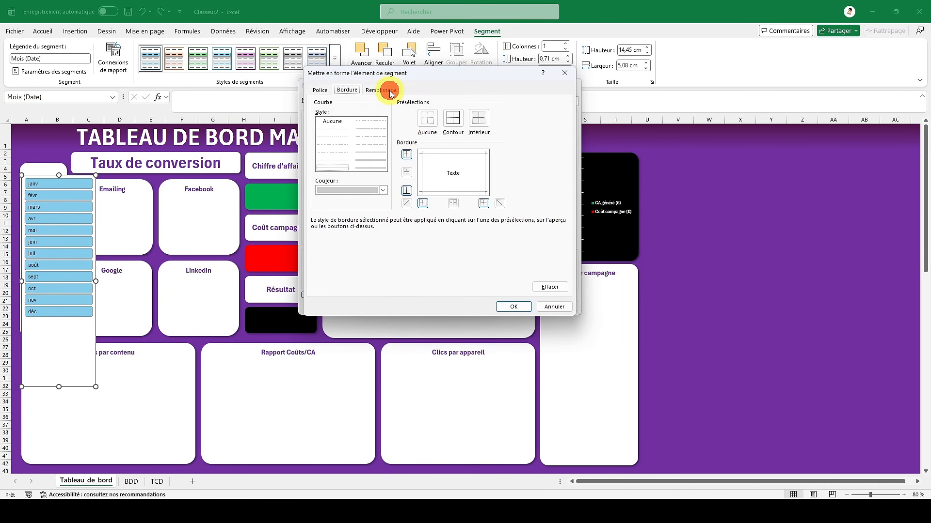
left_click(387, 90)
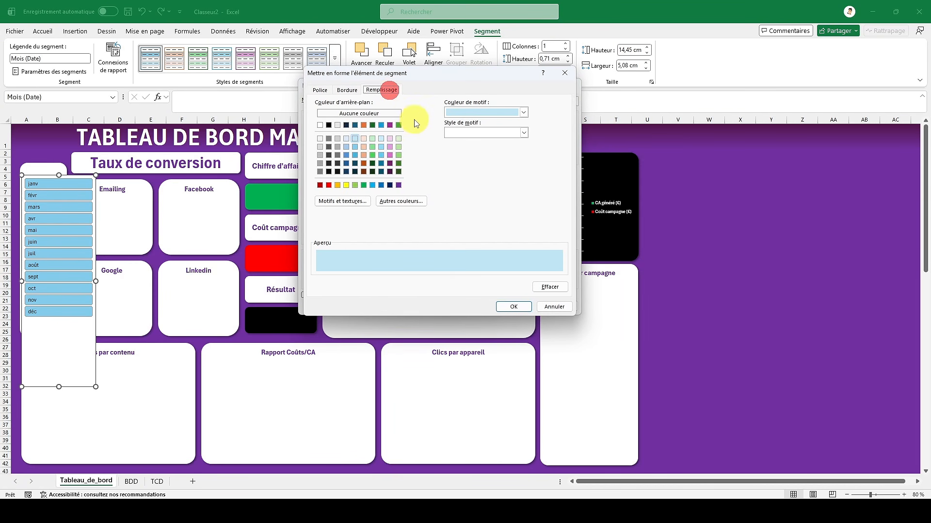
left_click(398, 185)
left_click(344, 91)
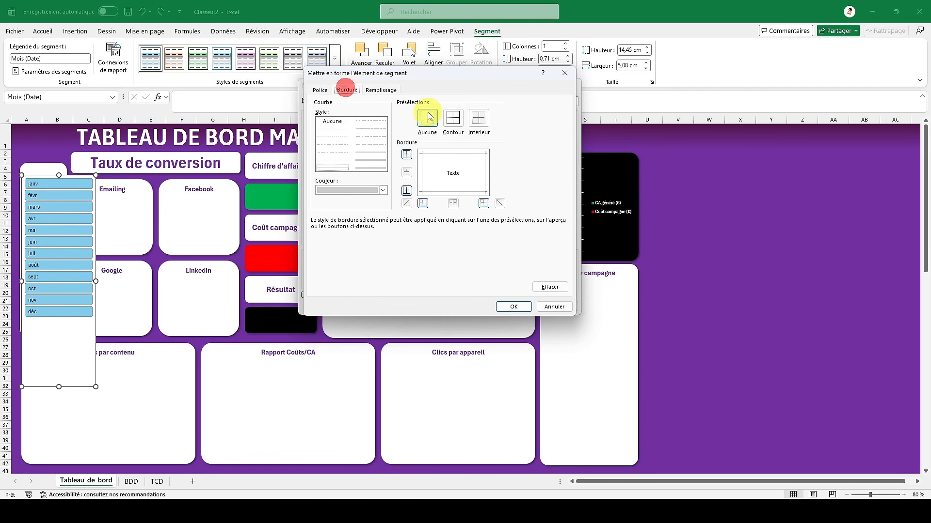
left_click(453, 118)
left_click(383, 190)
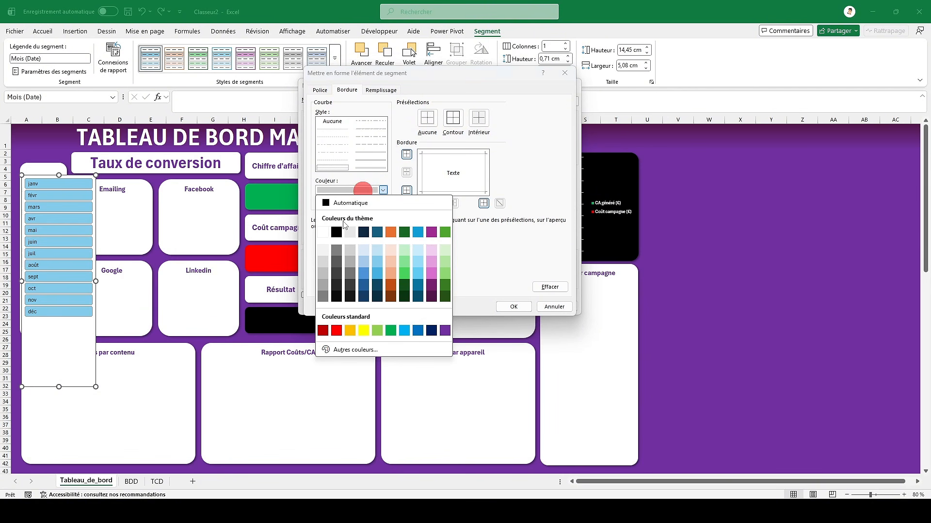
left_click(334, 231)
left_click(516, 306)
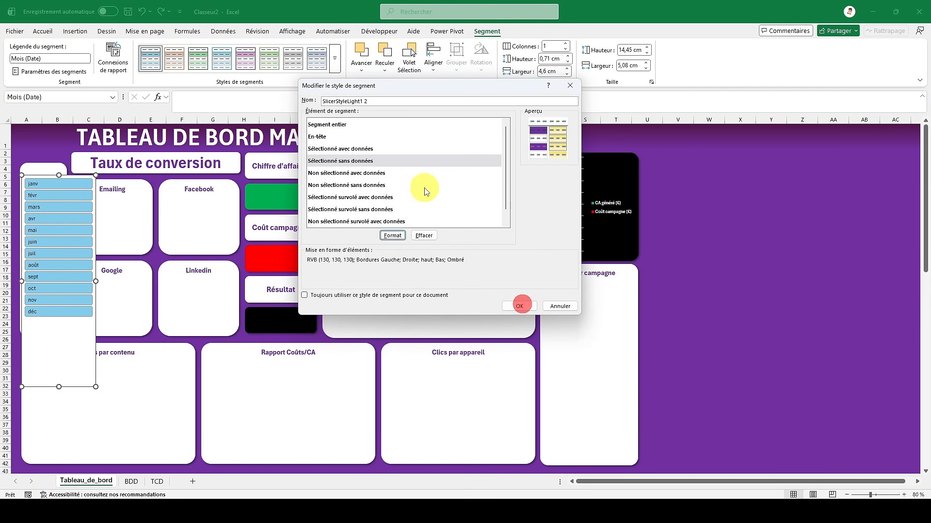
left_click(382, 175)
left_click(392, 235)
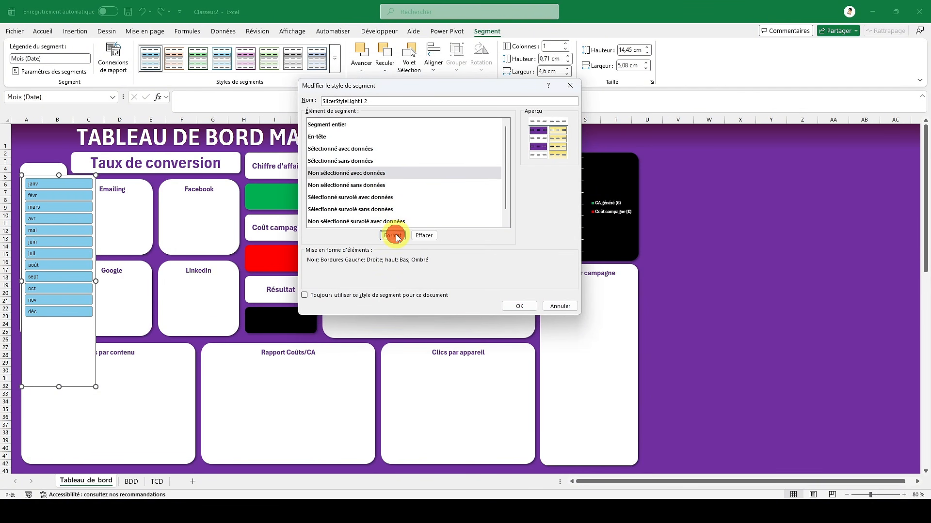
left_click(383, 91)
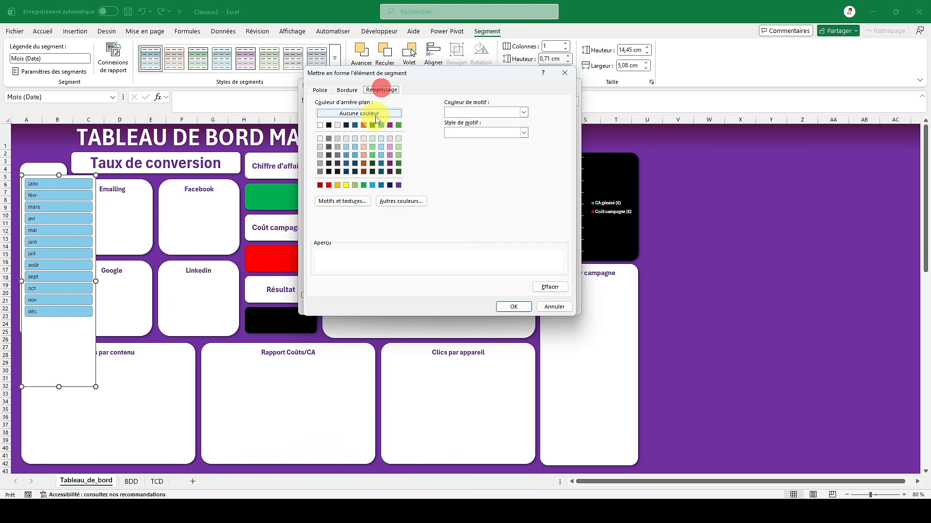
left_click(523, 305)
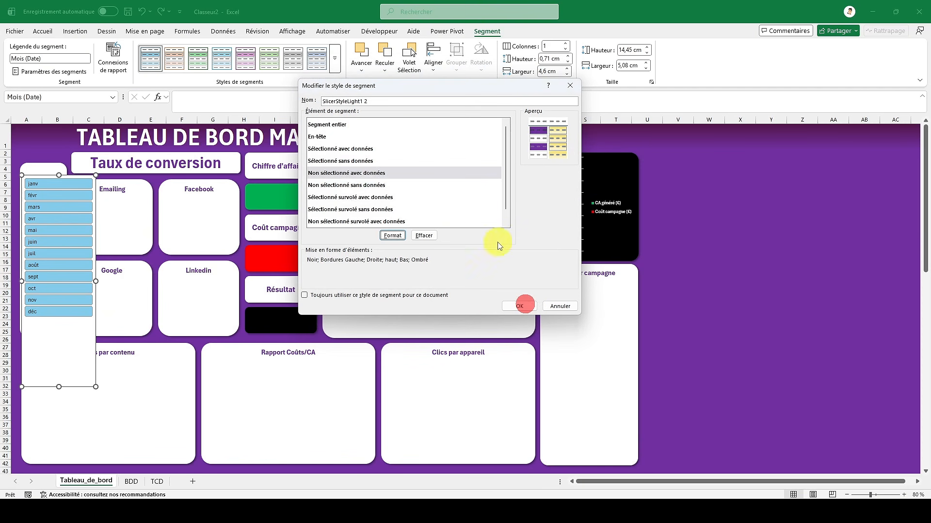
- Clear the formatting of the Non sélectionné avec données element and give it a white fill
left_click(361, 179)
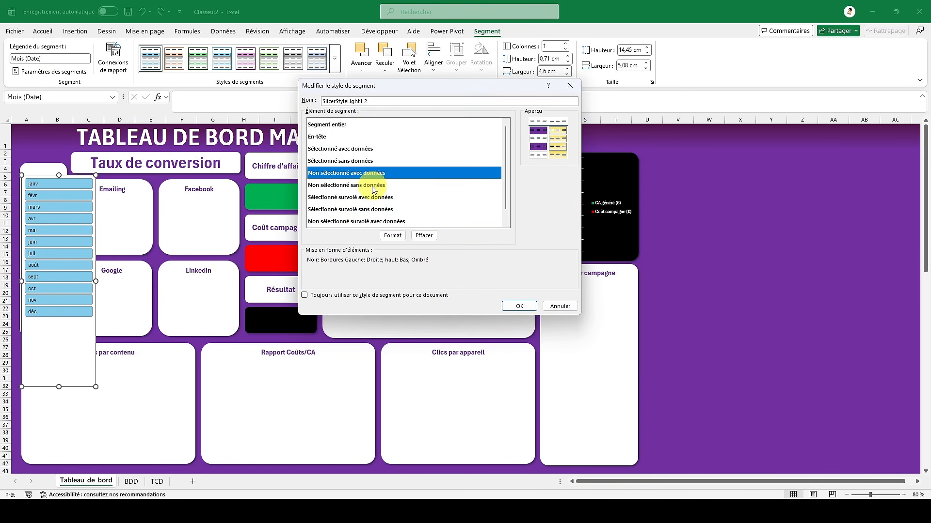
left_click(424, 235)
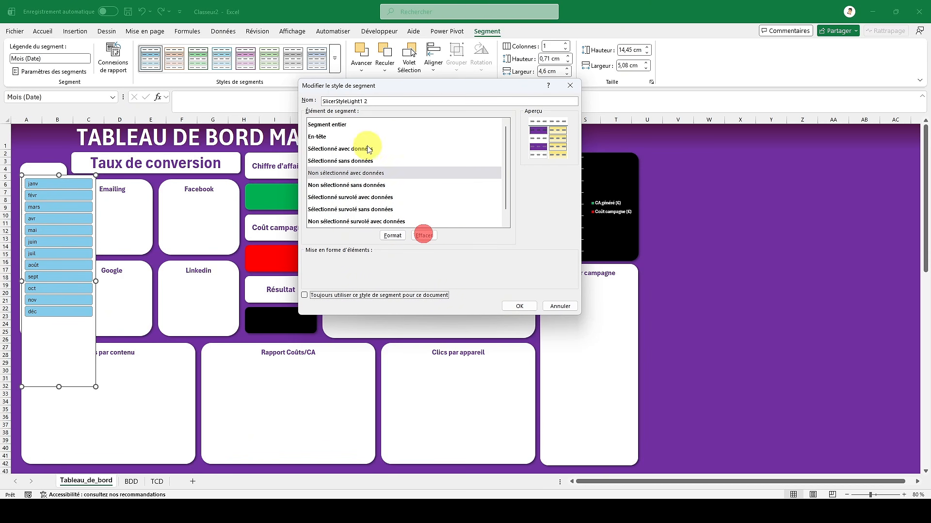
left_click(394, 236)
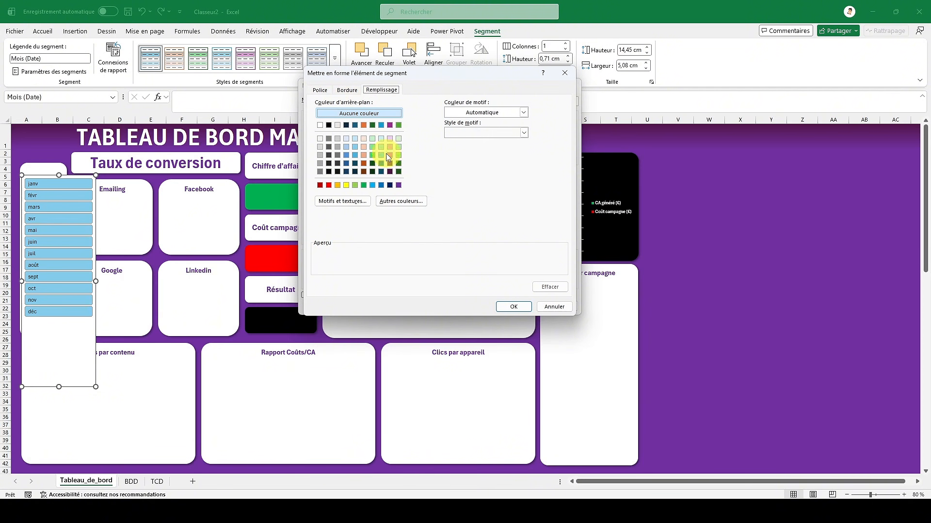
left_click(320, 125)
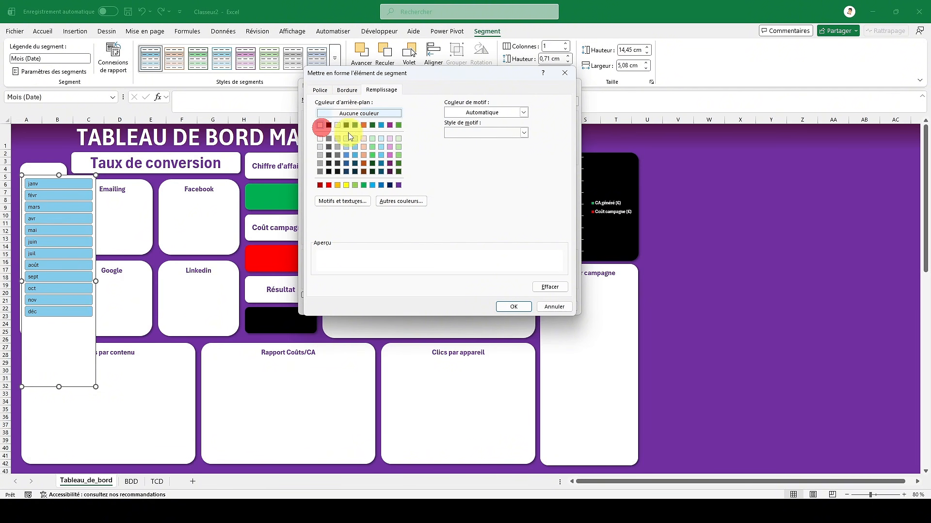
left_click(511, 307)
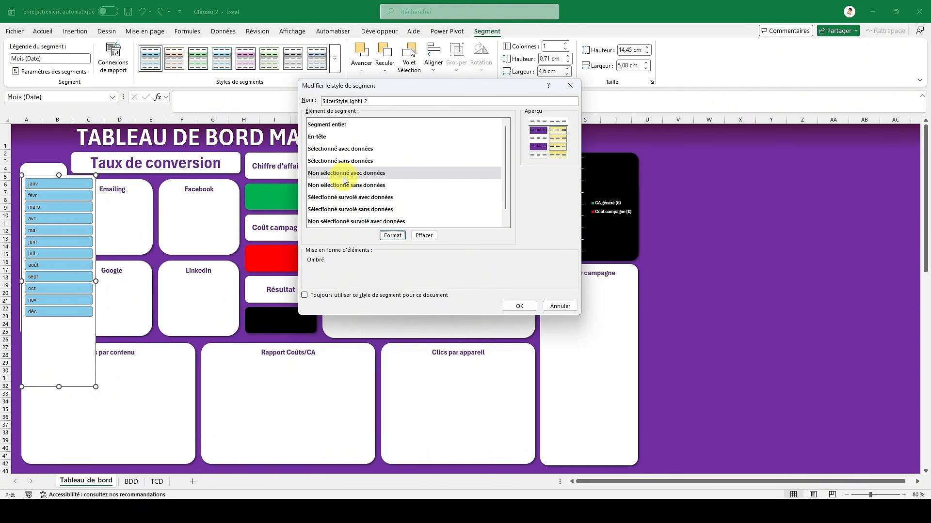
- Give the Non sélectionné sans données element of the slicer style a white fill
left_click(351, 186)
left_click(393, 236)
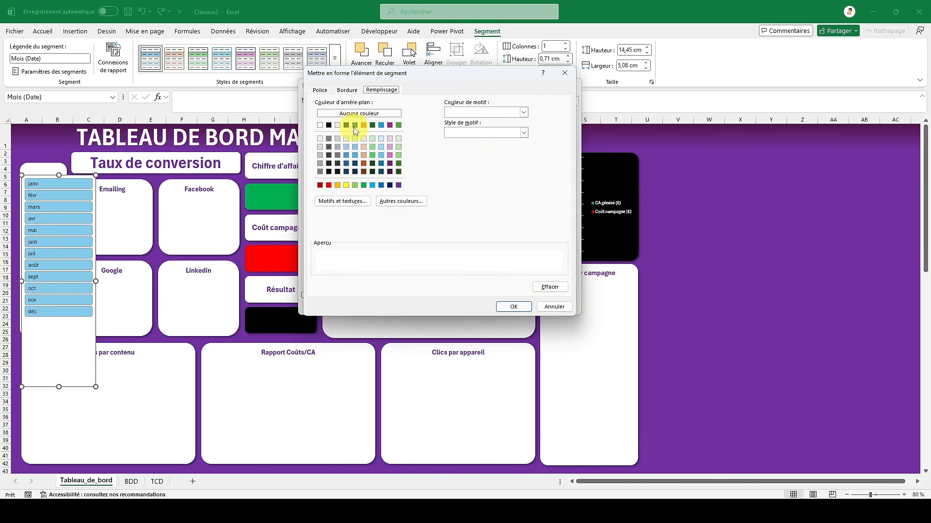
left_click(320, 125)
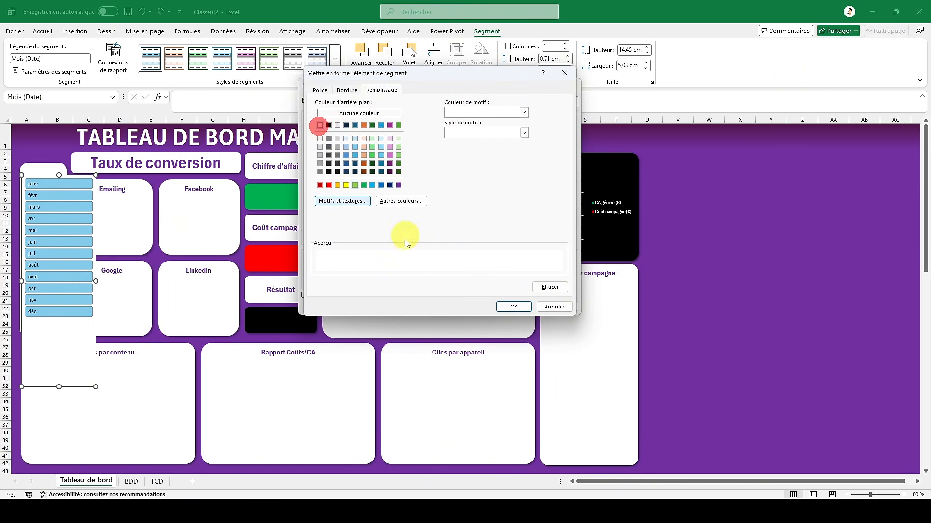
left_click(510, 306)
- Check the fill formatting of the Sélectionné survolé avec données and Sélectionné survolé sans données elements
left_click(372, 198)
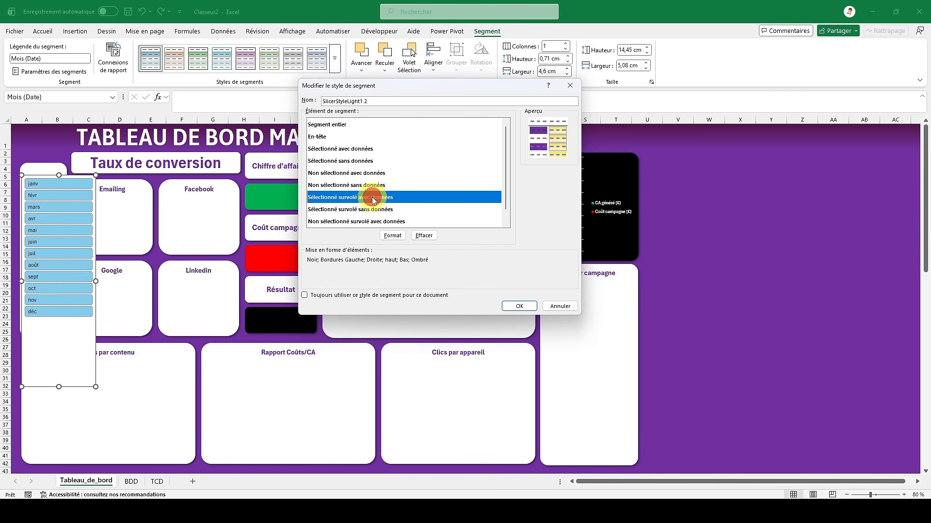
left_click(399, 236)
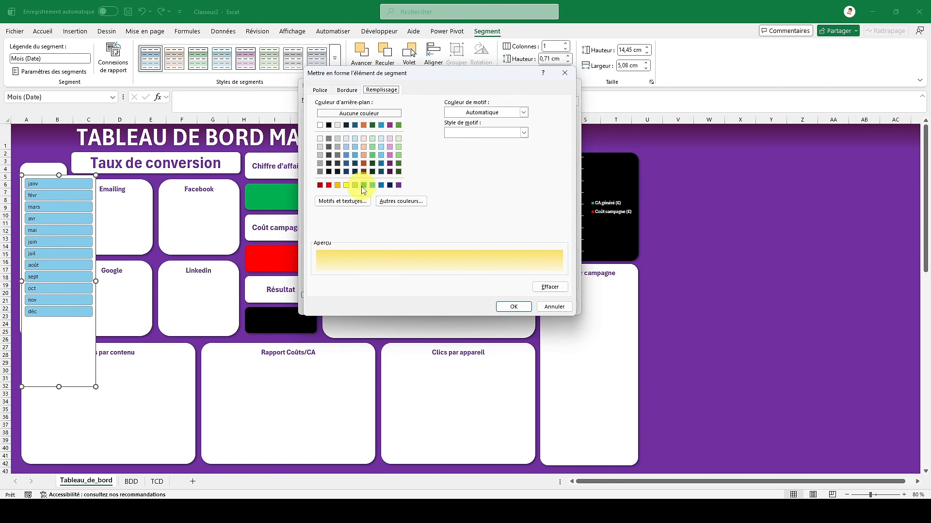
left_click(509, 306)
left_click(357, 208)
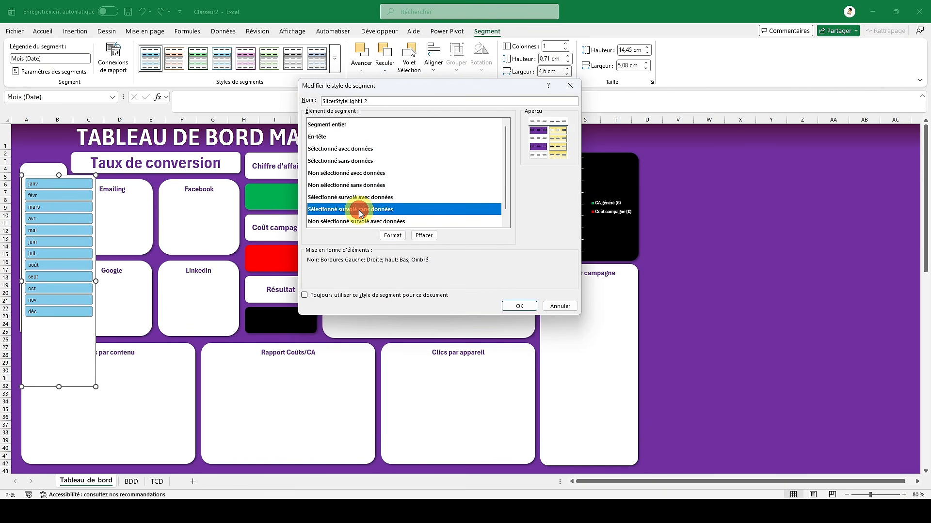
left_click(391, 236)
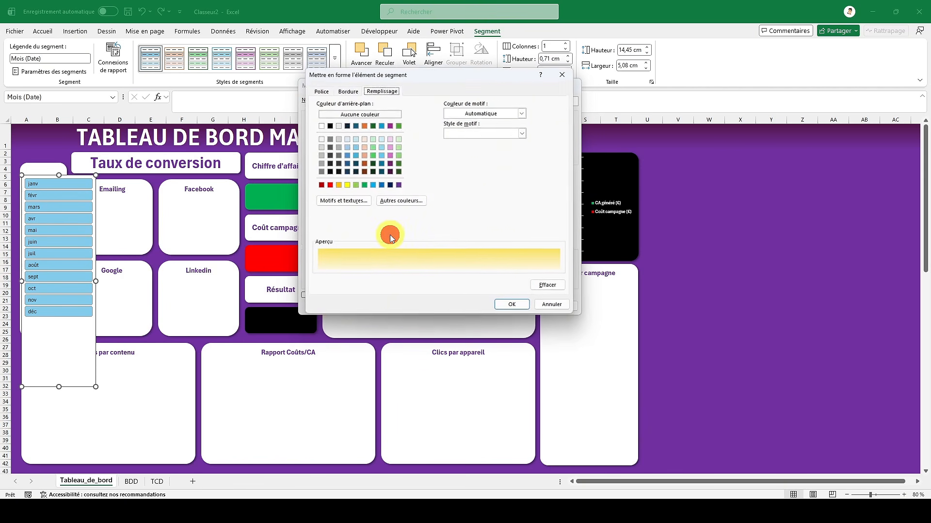
left_click(505, 308)
- Save the modified slicer style and apply it to the Mois (Date) slicer
left_click(510, 305)
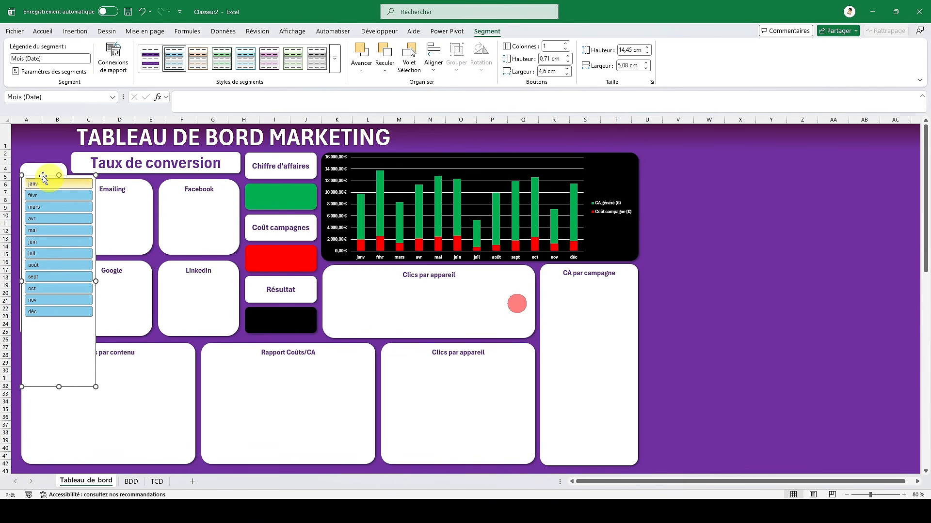
left_click(150, 58)
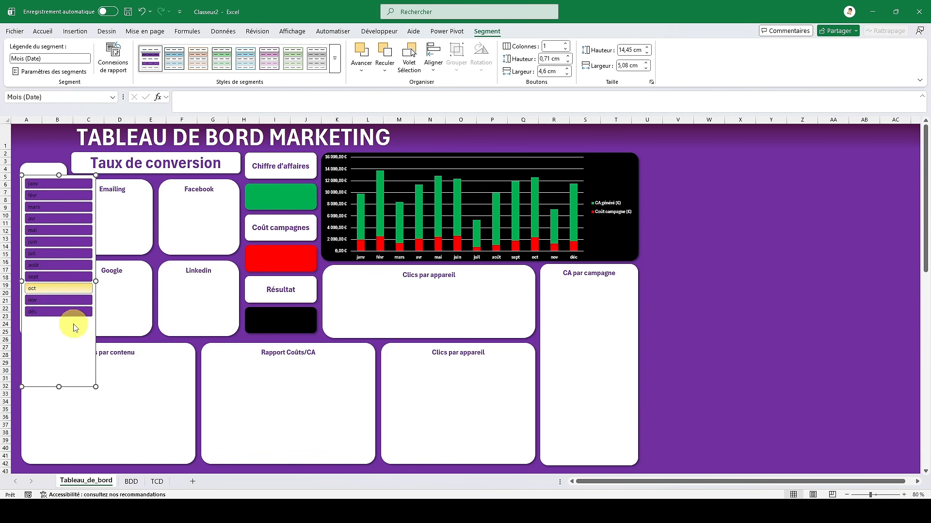
- Modify the custom slicer style so the Sélectionné avec données element uses a white Gras font
right_click(155, 60)
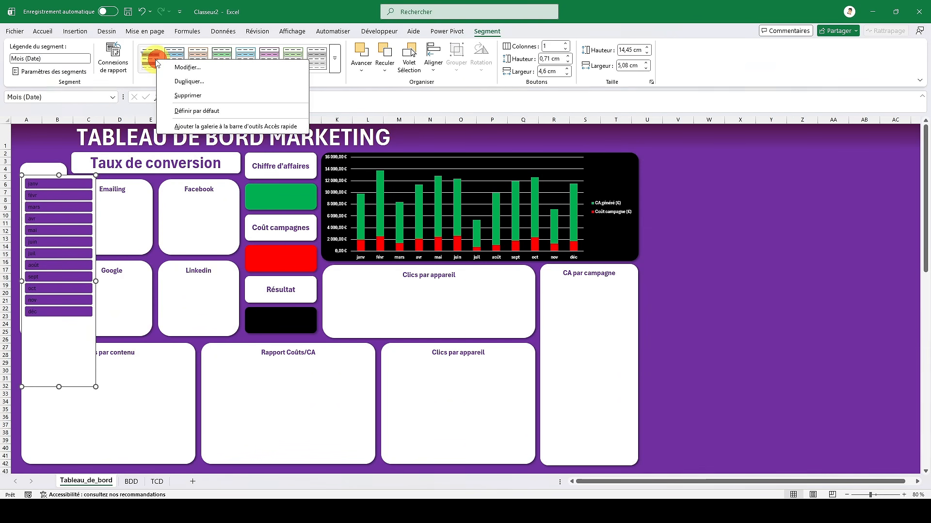
left_click(163, 67)
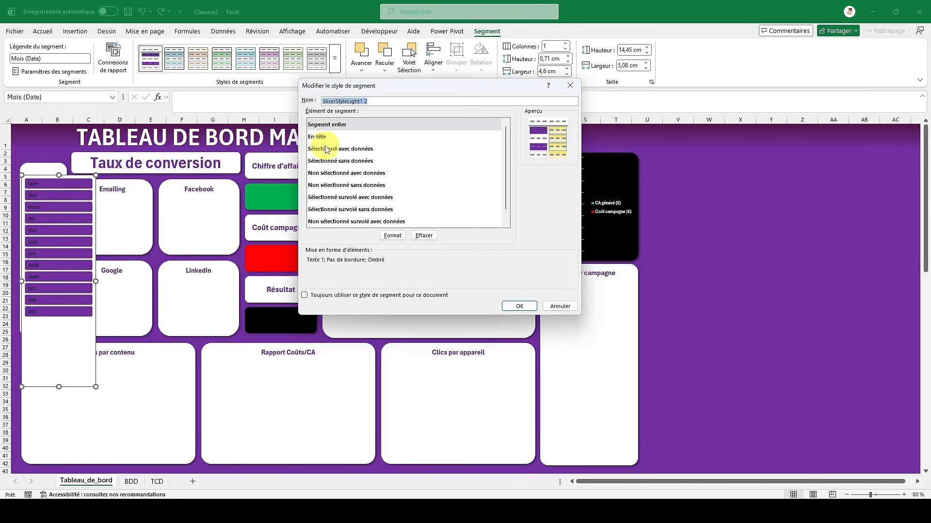
left_click(326, 149)
left_click(388, 236)
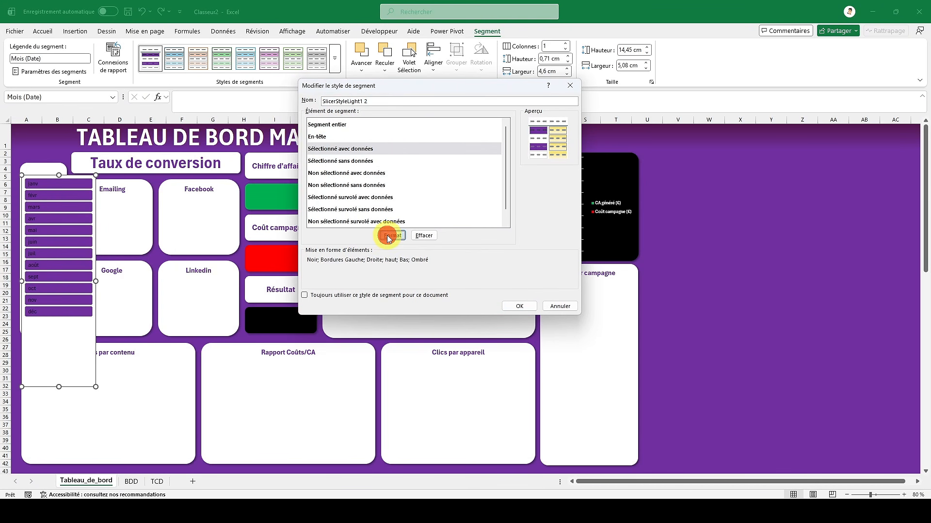
left_click(321, 90)
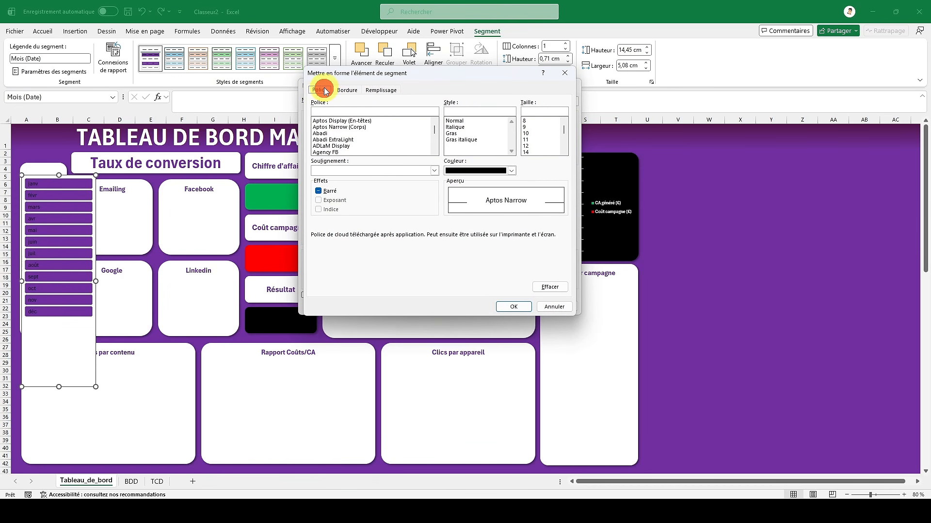
left_click(464, 175)
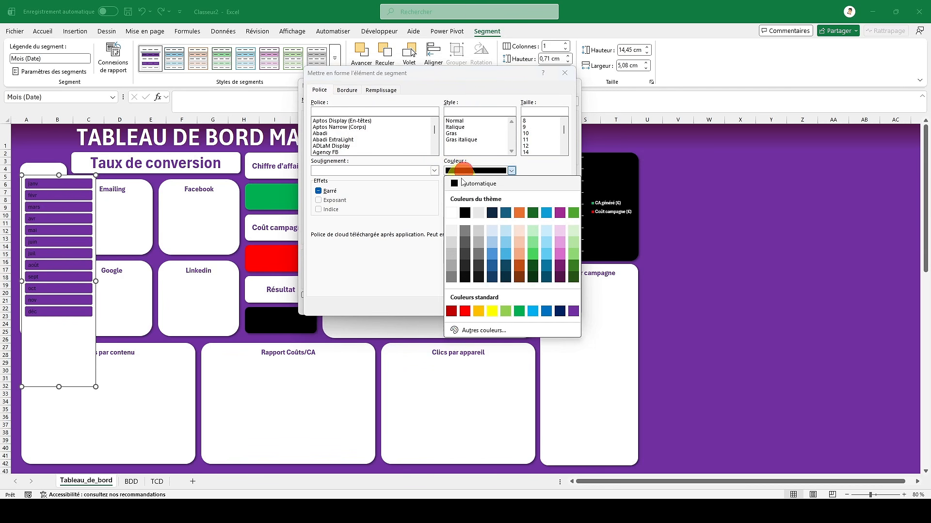
left_click(453, 213)
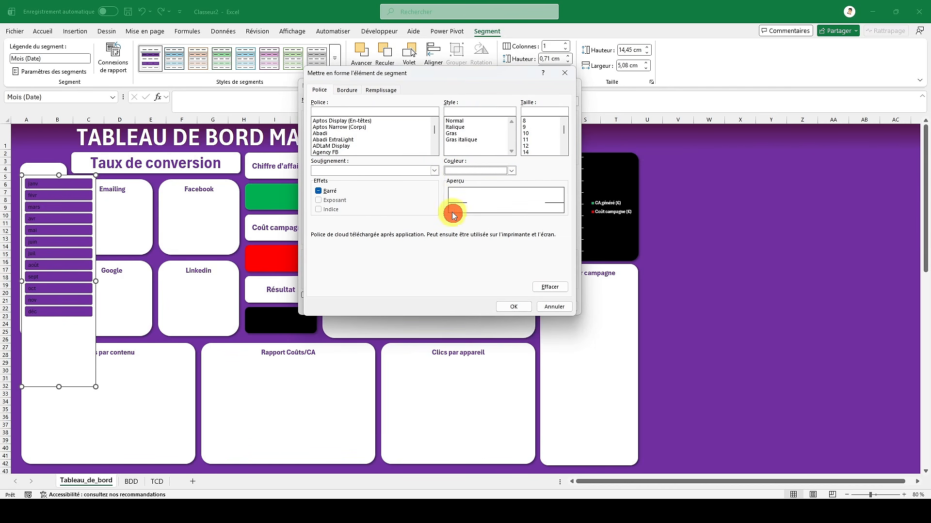
left_click(450, 134)
left_click(511, 305)
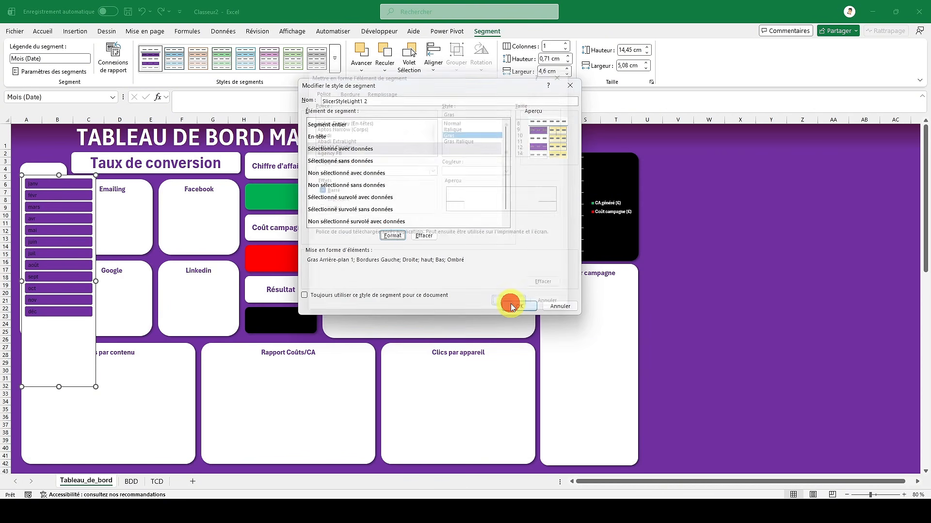
- Set the Sélectionné sans données element's font to white Gras and save the slicer style
left_click(364, 161)
left_click(386, 236)
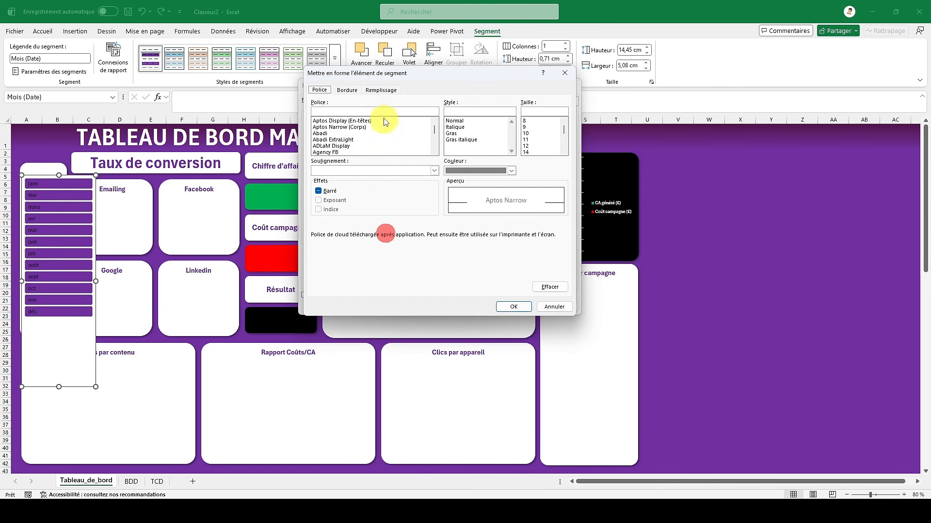
left_click(453, 134)
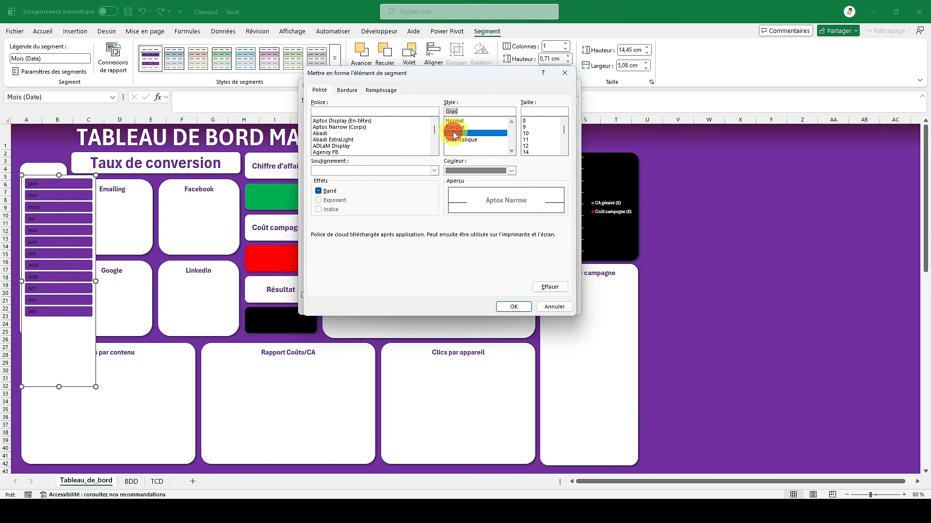
left_click(459, 171)
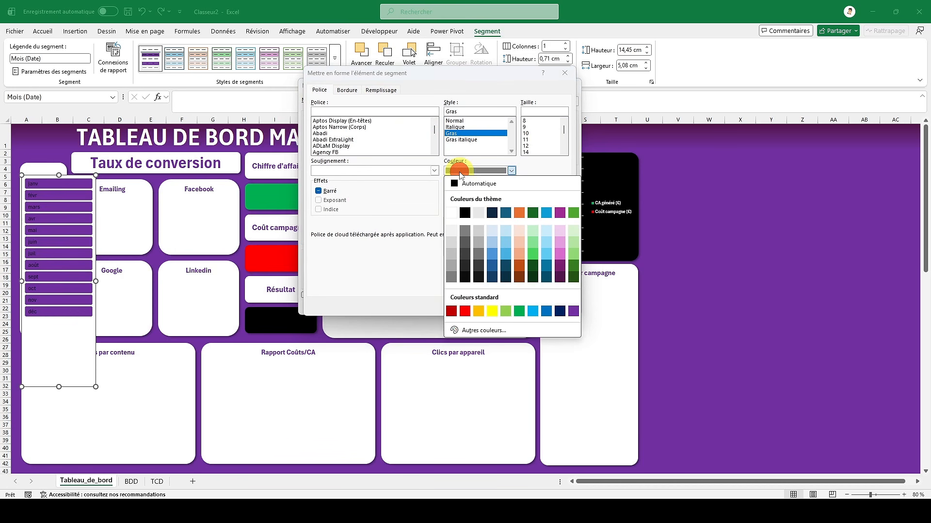
left_click(451, 214)
left_click(510, 307)
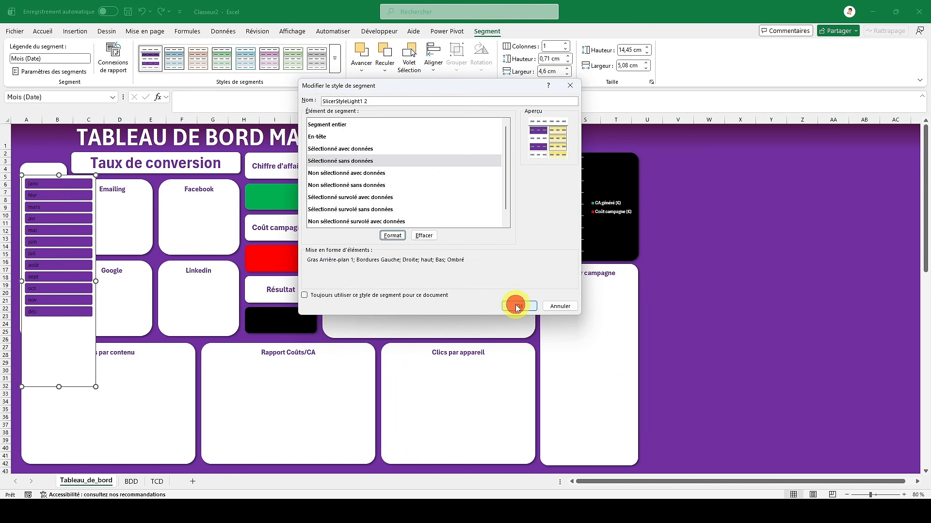
left_click(517, 306)
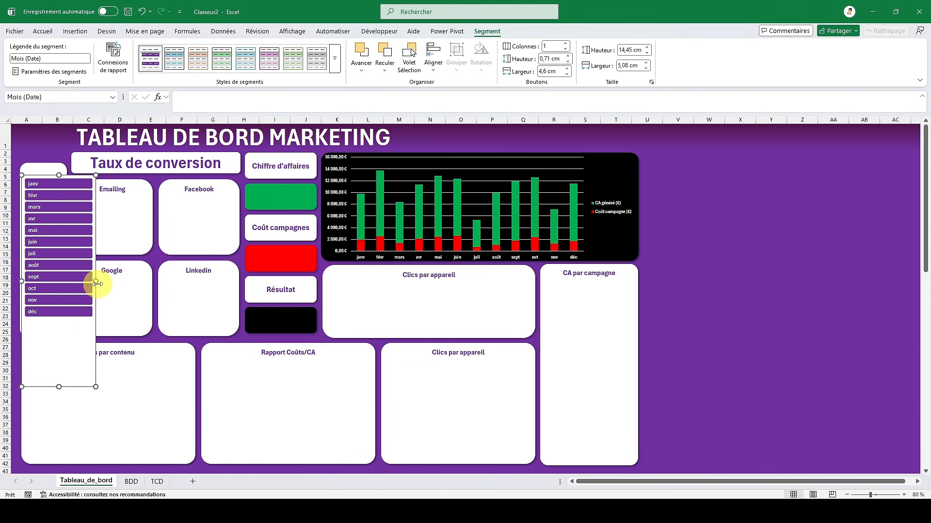
- Shrink the month slicer to about 10.7 cm high and 3 cm wide, nudging it up and left to fit its white panel
left_click_drag(96, 283, 76, 286)
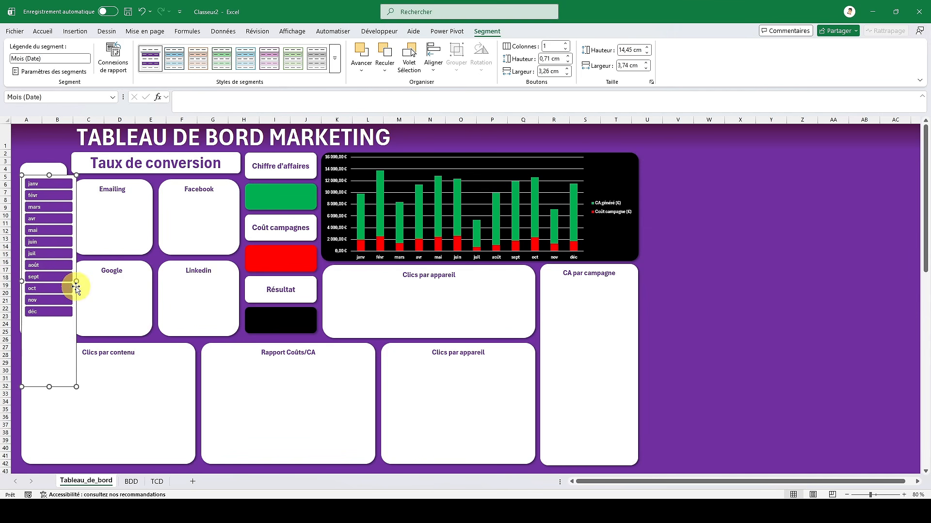
left_click_drag(48, 386, 52, 333)
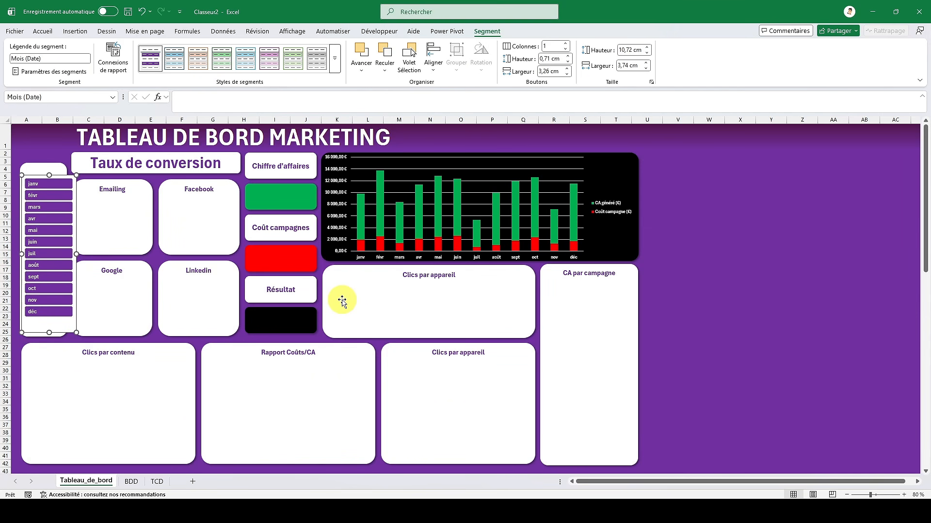
key("Left")
key("Left")
key("Up")
key("Up")
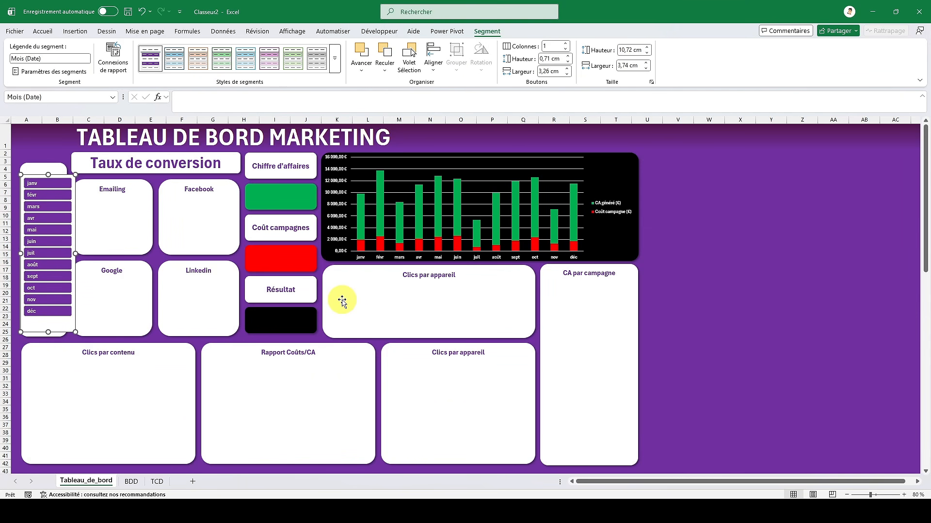
key("Up")
key("Up")
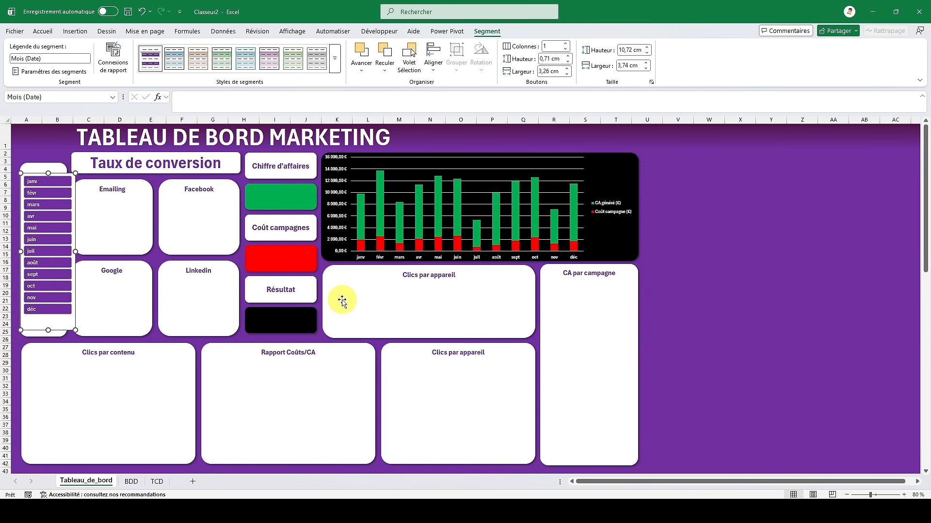
left_click_drag(76, 252, 64, 252)
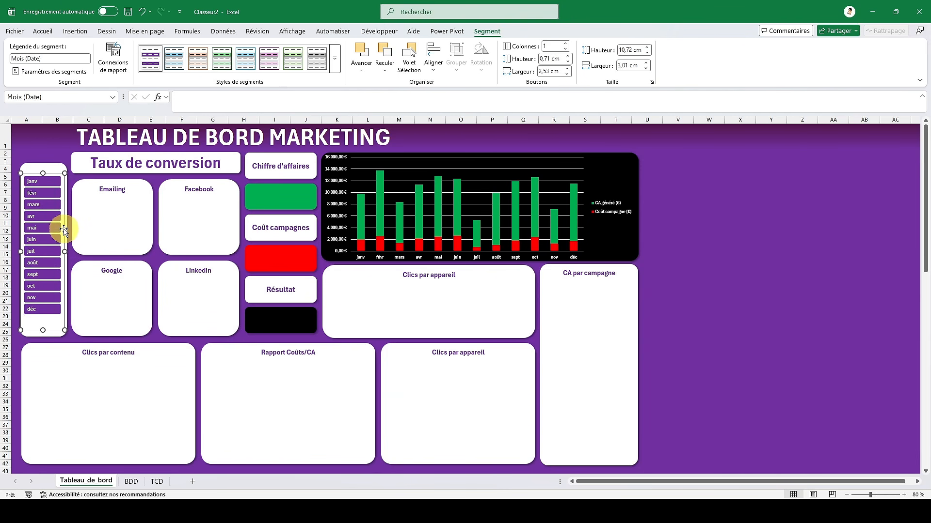
left_click(693, 294)
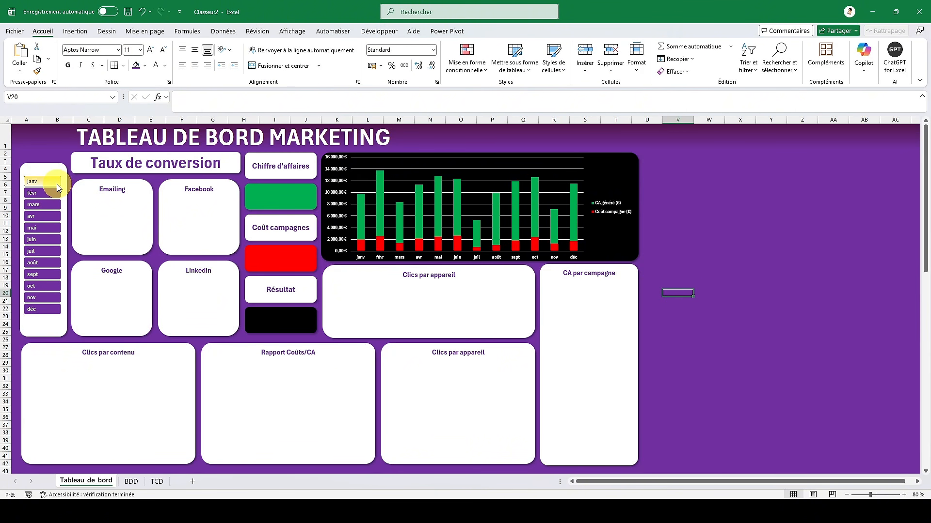
left_click(34, 132)
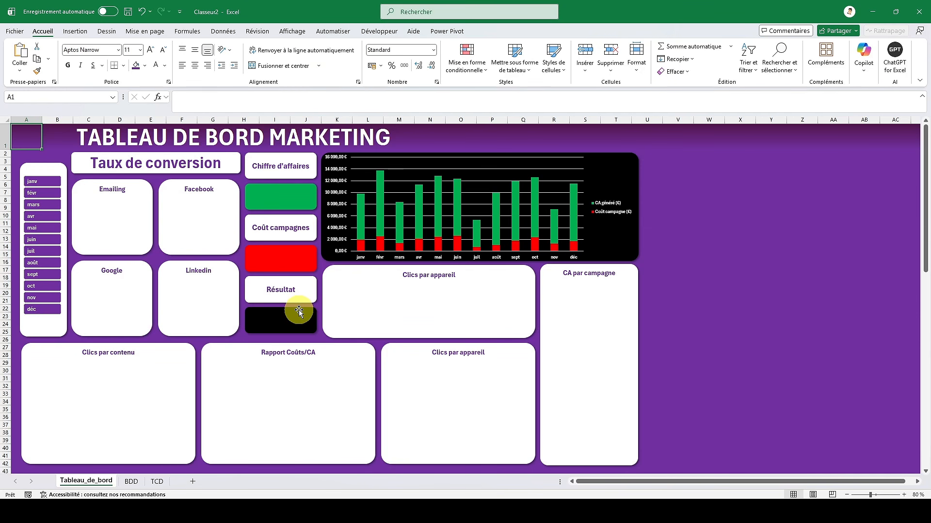
- Link cell V3 of the Tableau_de_bord sheet to the CA généré (€) pivot value in cell E4 of the TCD sheet
left_click(149, 483)
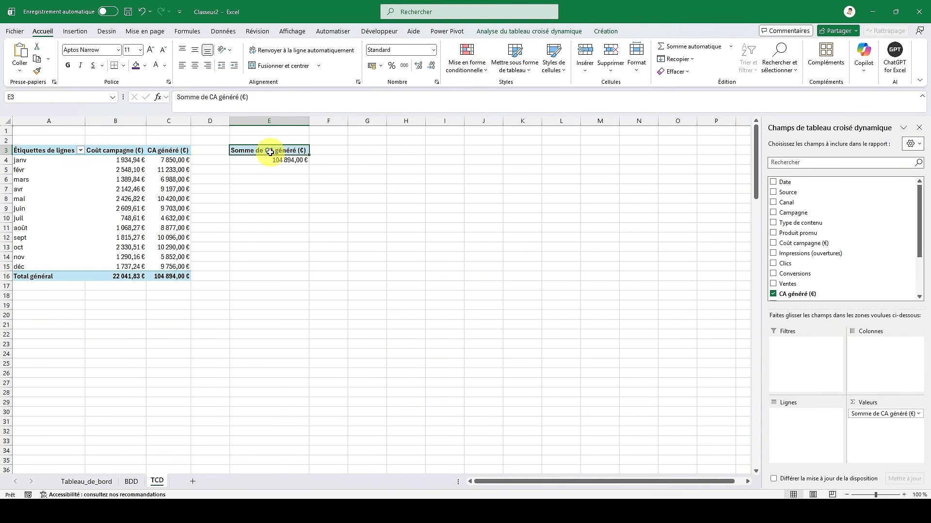
left_click(80, 482)
left_click(684, 160)
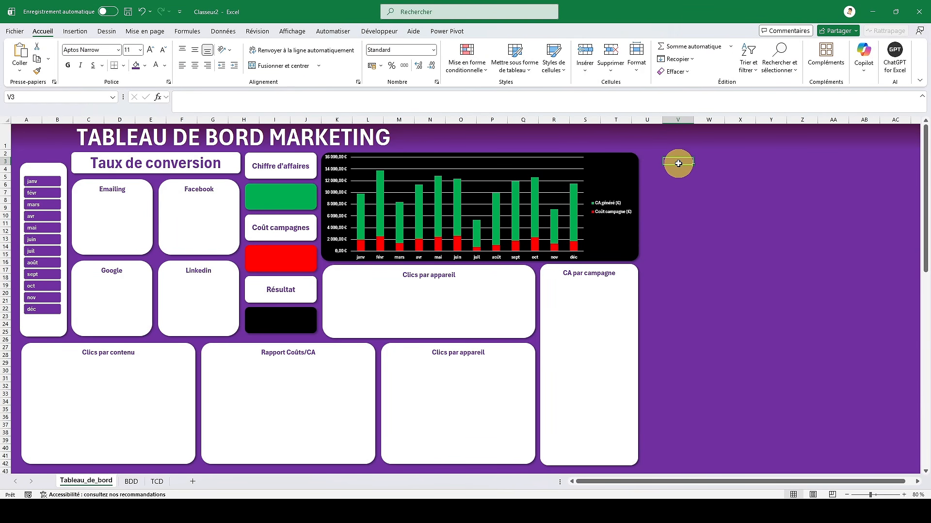
type("=")
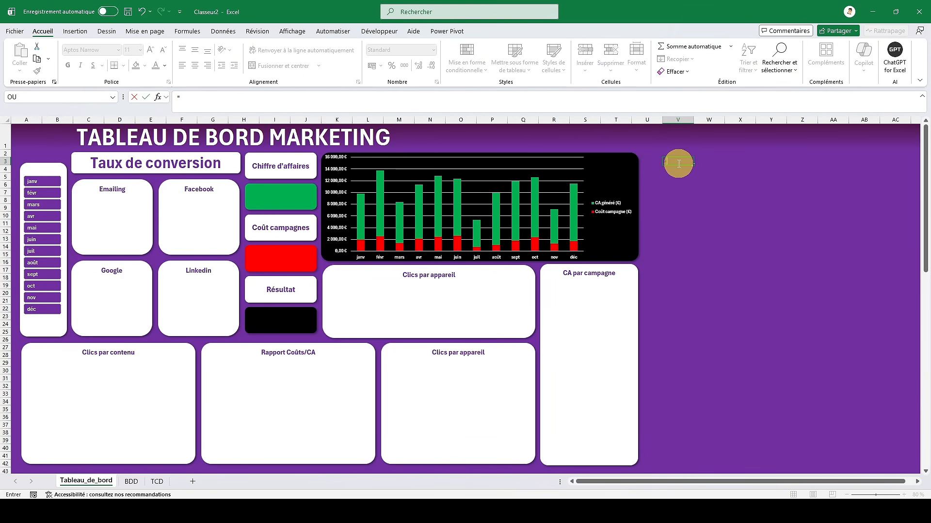
left_click(153, 479)
left_click(288, 160)
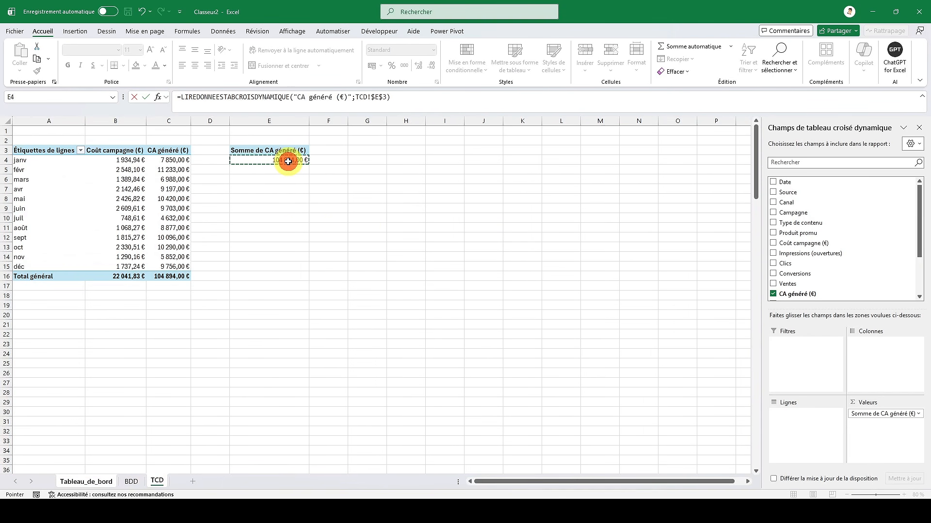
key("Return")
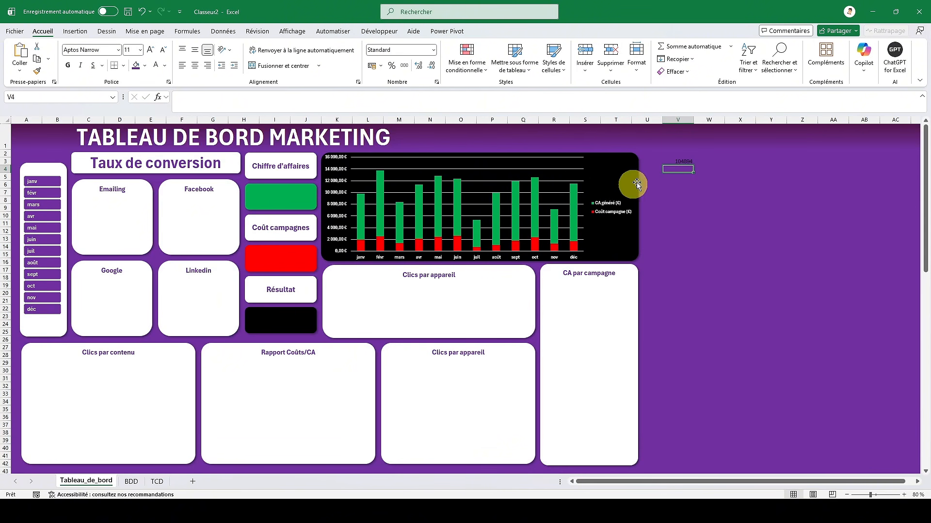
left_click(668, 163)
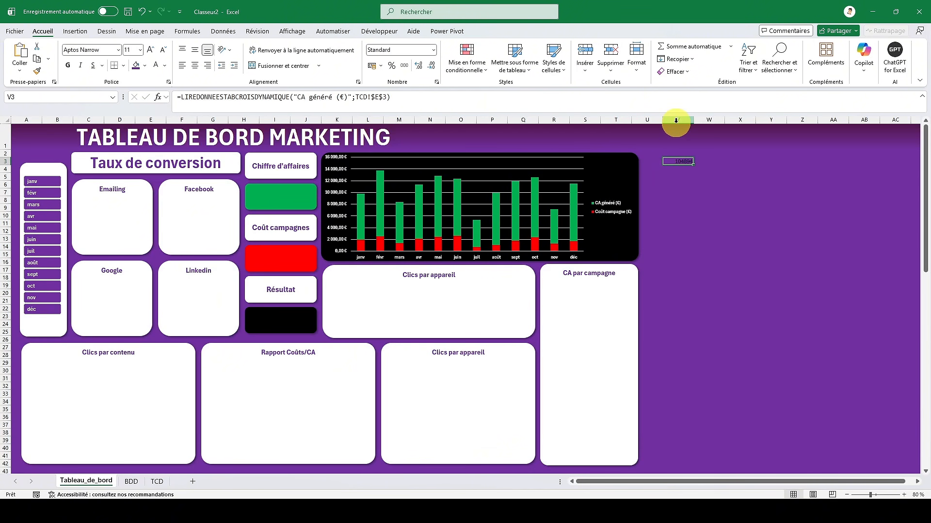
- Duplicate the Somme de CA généré (€) pivot table from E3:E4 of the TCD sheet to cell E6
left_click(157, 482)
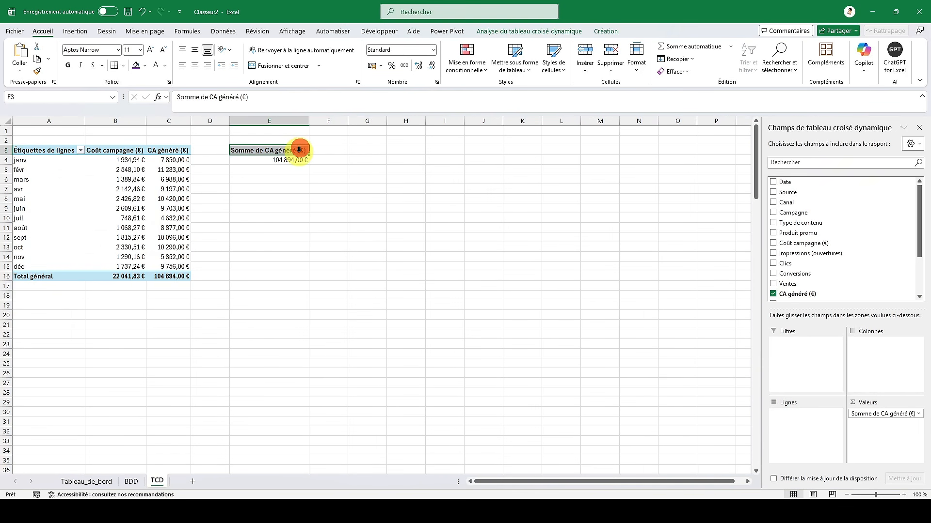
left_click_drag(293, 153, 292, 161)
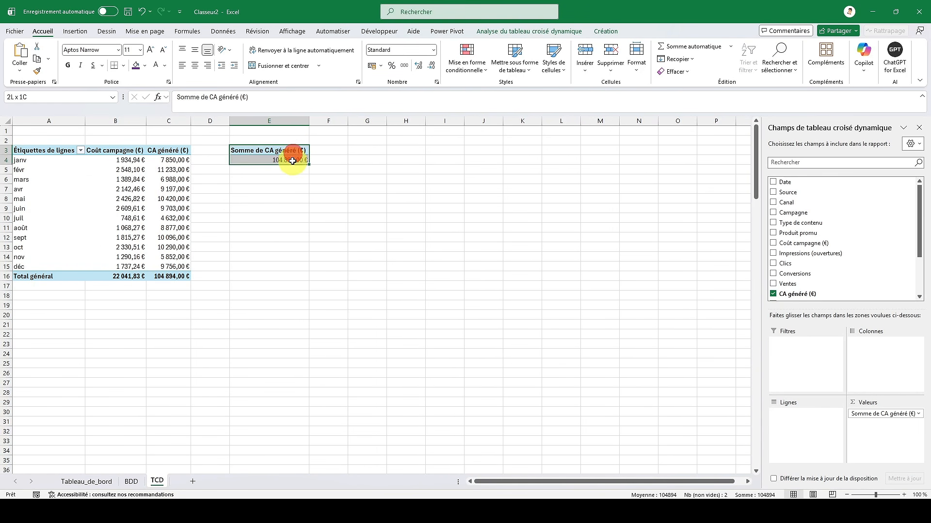
key("ctrl+c")
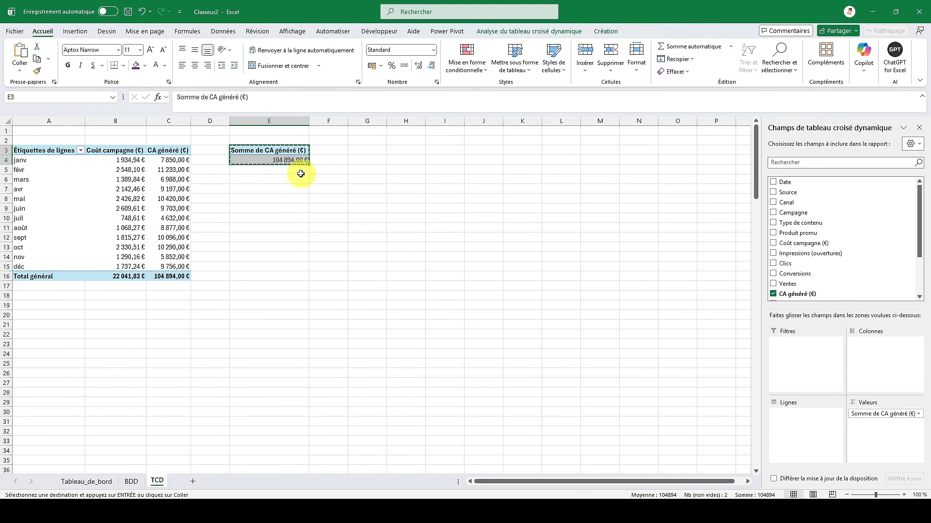
left_click(279, 179)
key("ctrl+v")
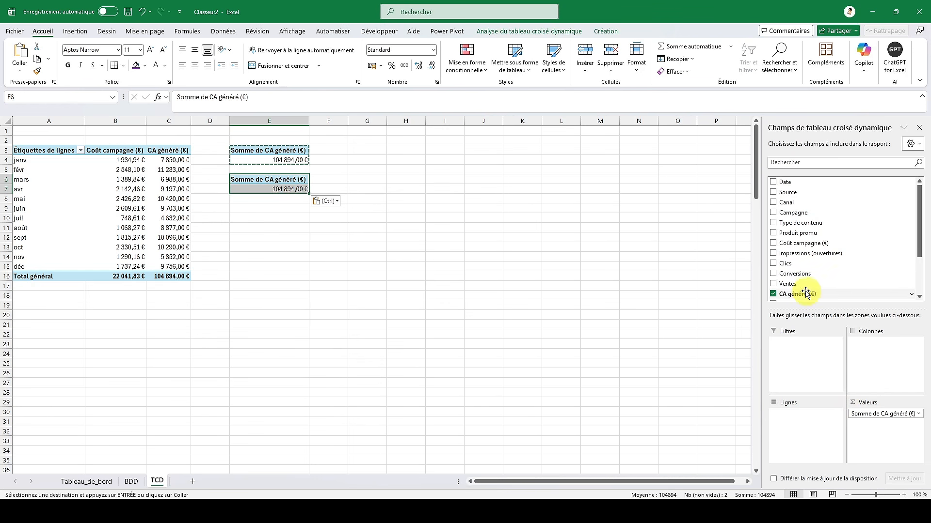
- Replace CA généré (€) with Coût campagne (€) as the value field of the copied pivot table
scroll(803, 273, "down", 2)
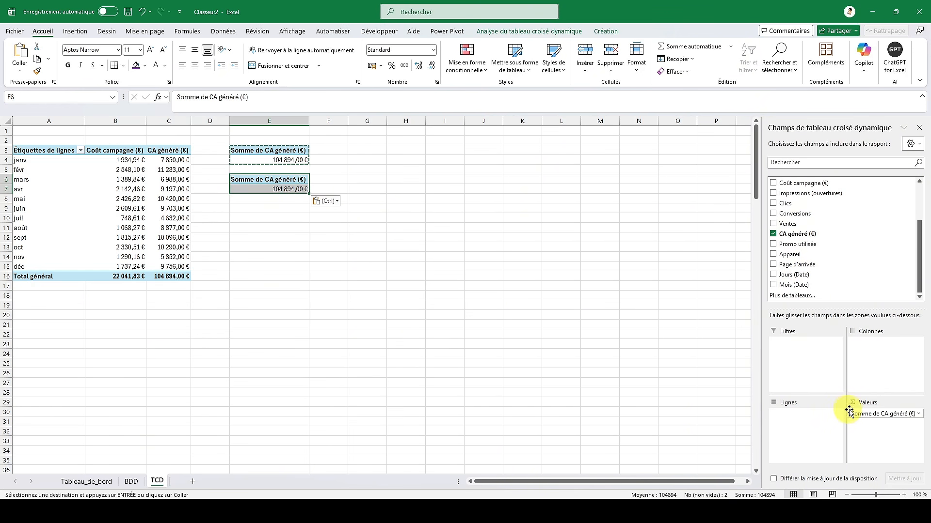
left_click_drag(866, 414, 819, 237)
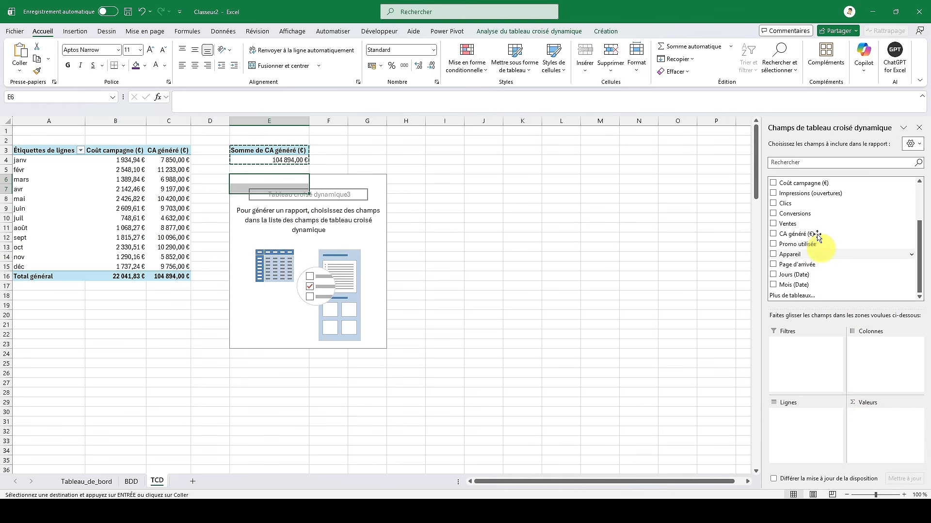
left_click(773, 184)
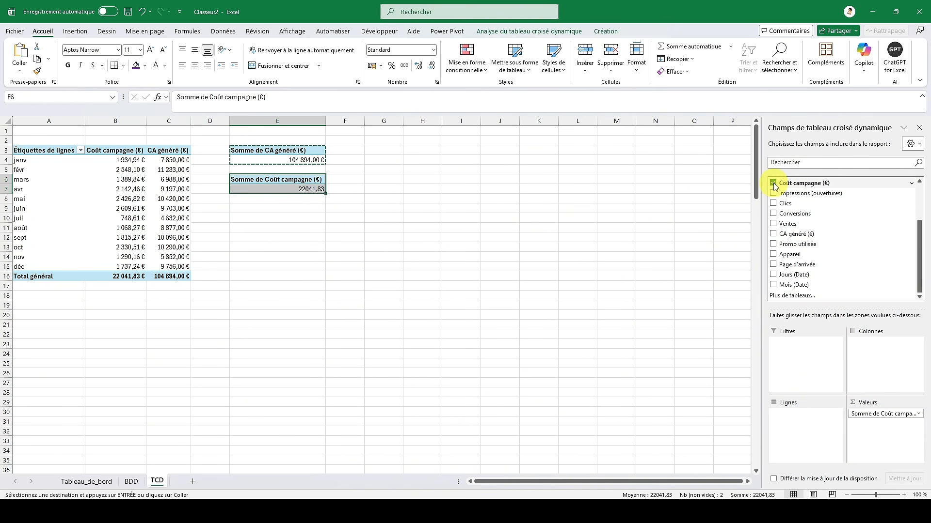
- Apply the Monétaire number format to the Somme de Coût campagne (€) value field
left_click(851, 415)
left_click(831, 401)
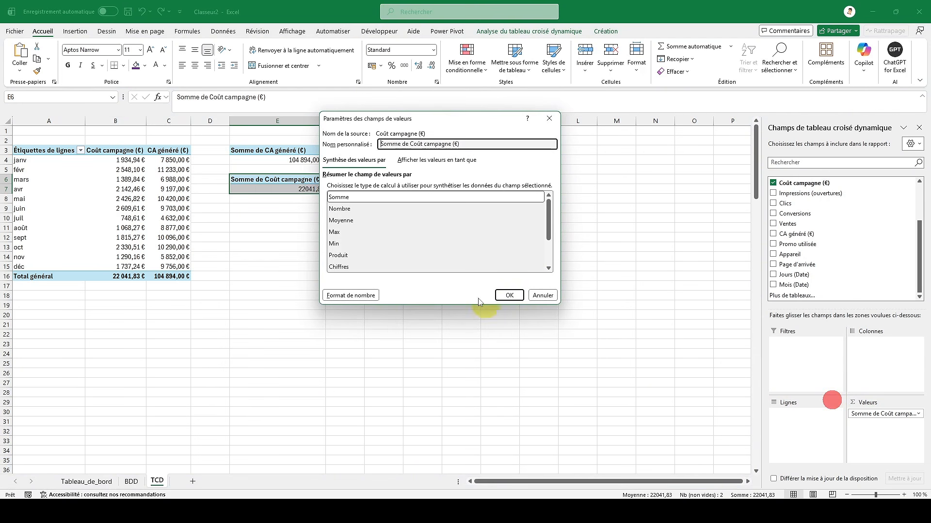
left_click(351, 296)
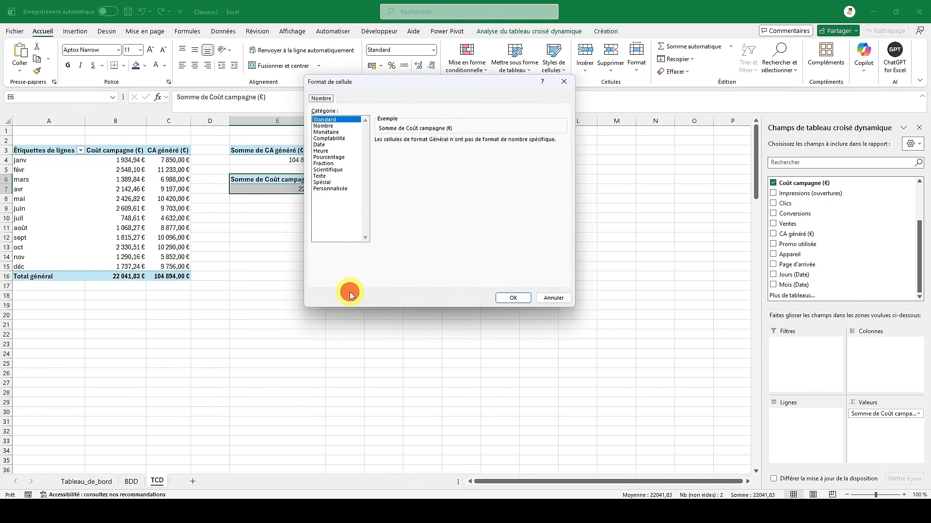
left_click(334, 132)
left_click(514, 298)
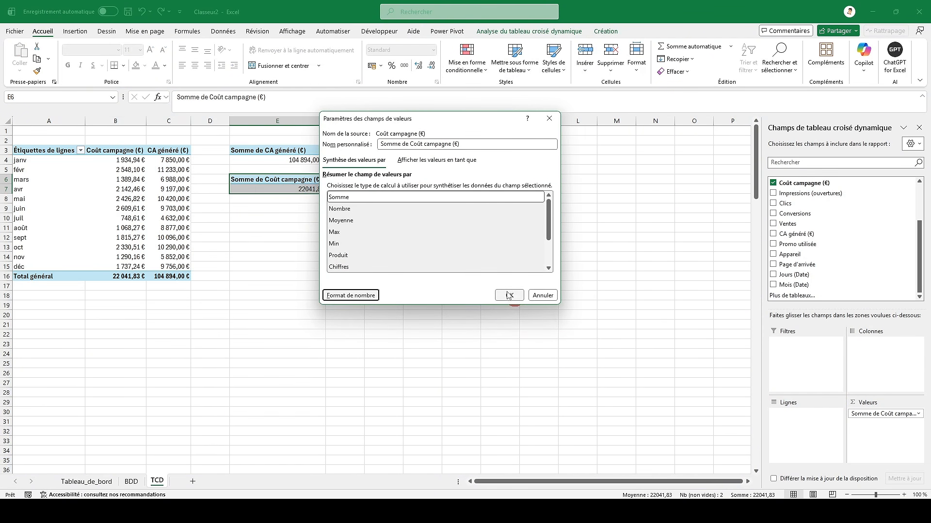
left_click(508, 295)
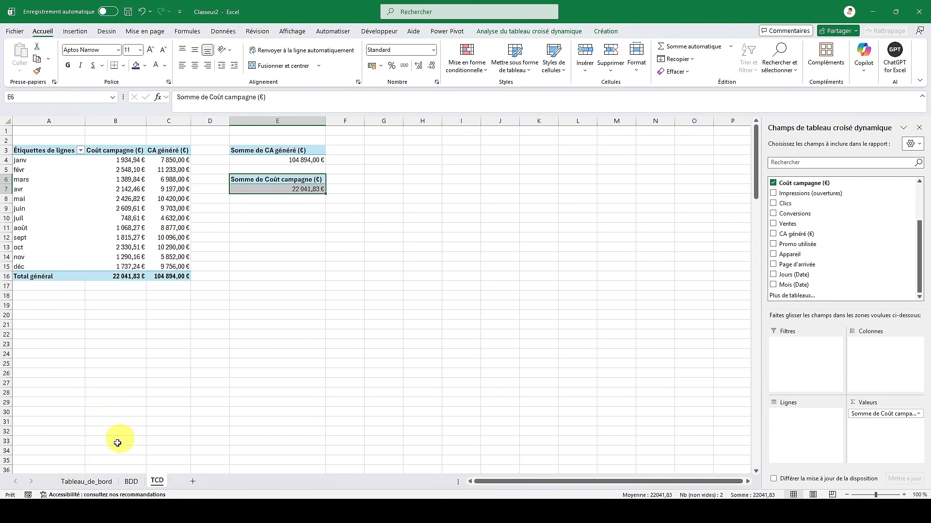
- Link cell V4 of the Tableau_de_bord sheet to the Coût campagne (€) pivot value in cell E7 of the TCD sheet
left_click(99, 480)
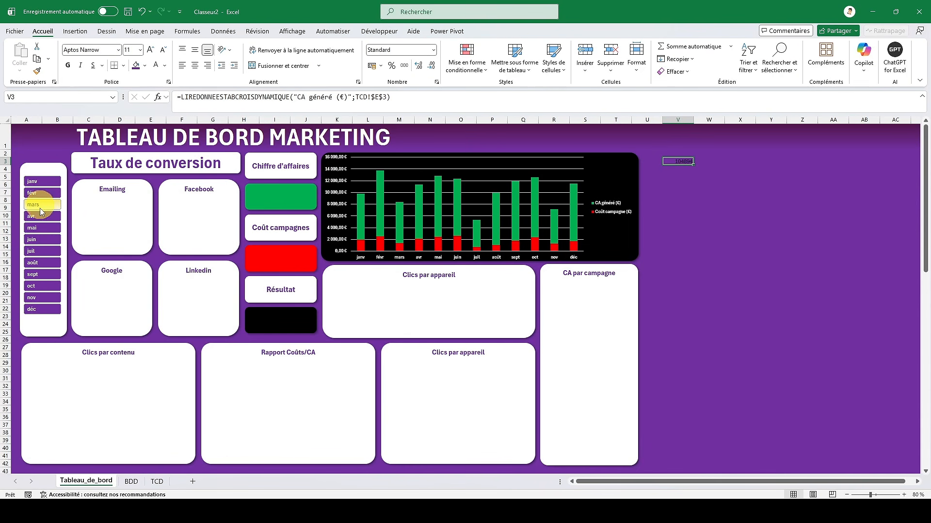
left_click(677, 169)
type("=")
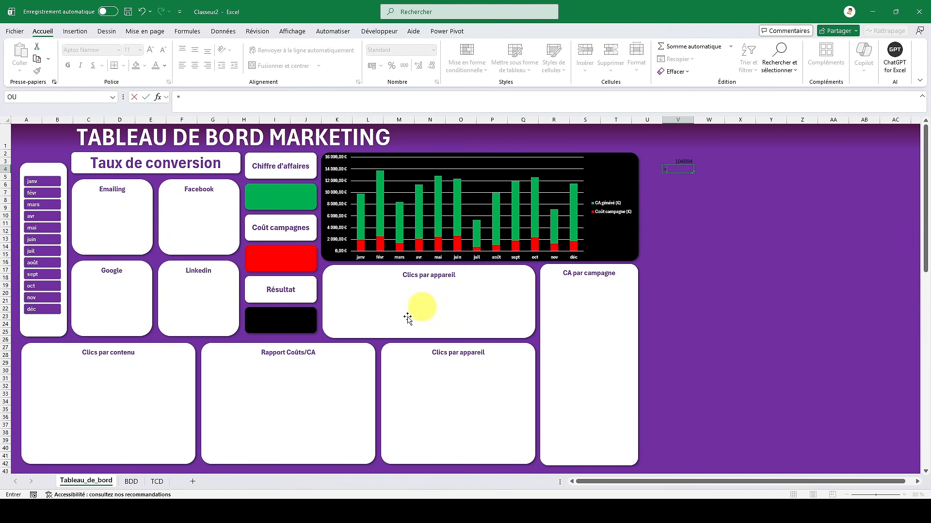
left_click(156, 481)
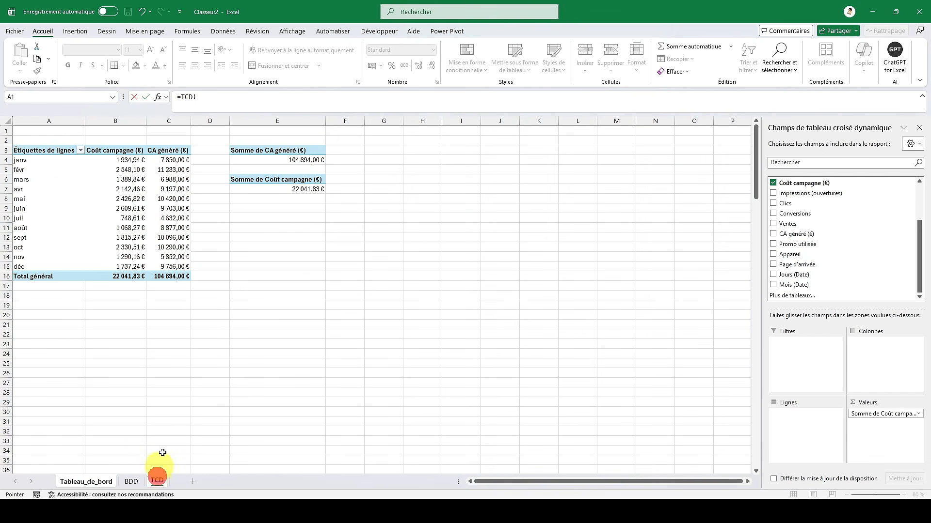
left_click(290, 189)
key("Return")
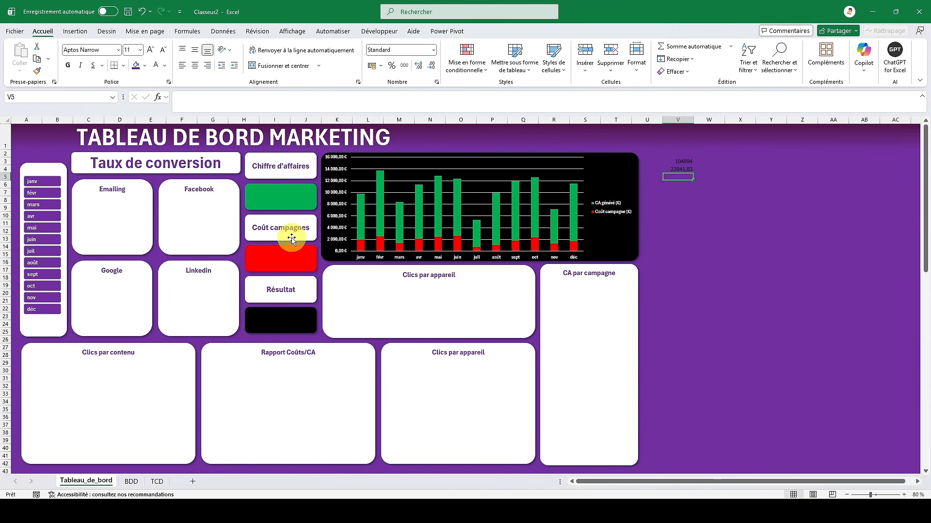
- Format the whole of column V on the dashboard sheet with the euro Comptabilité number format
left_click(670, 119)
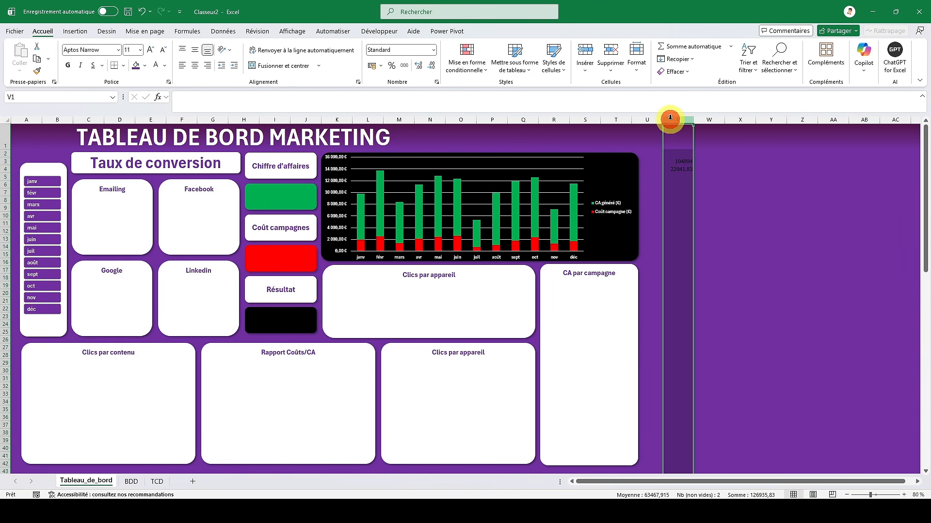
left_click(372, 66)
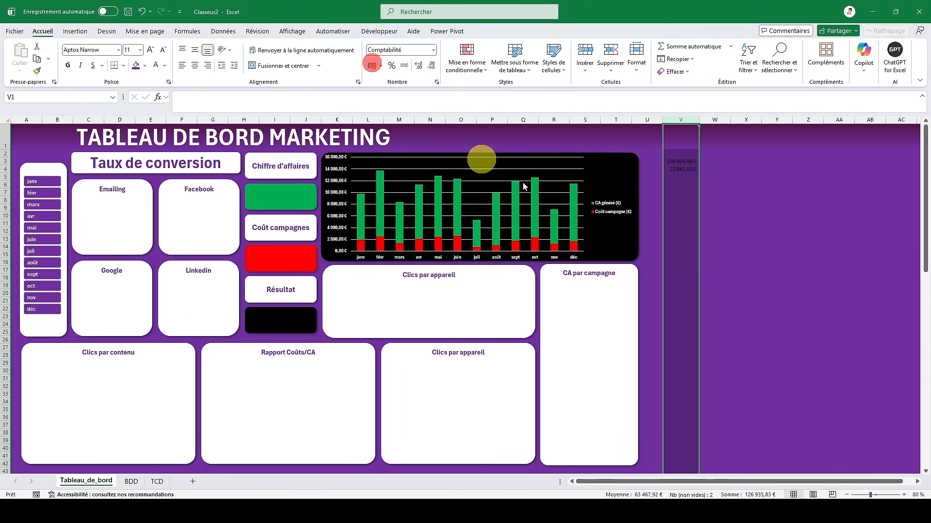
left_click(674, 177)
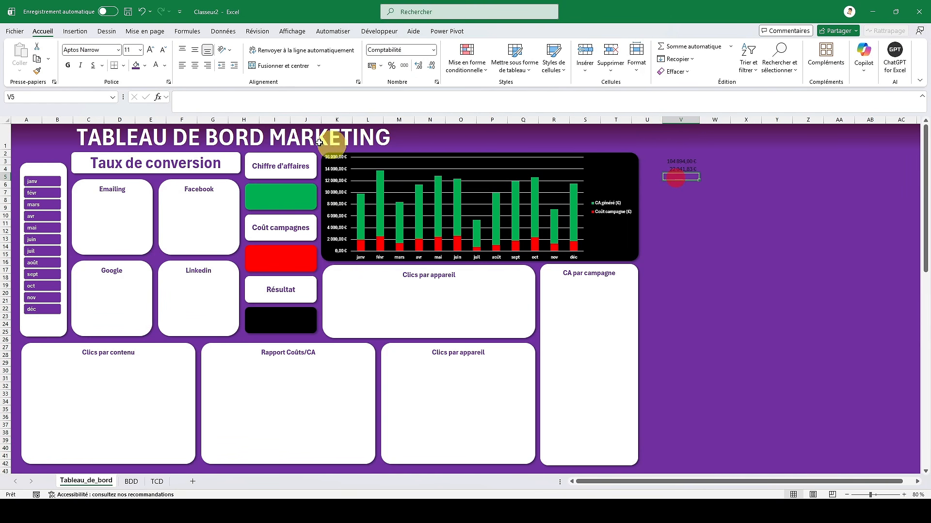
- Draw a text box in the empty area below the column V figures and link it to cell V3 with =V3
left_click(76, 32)
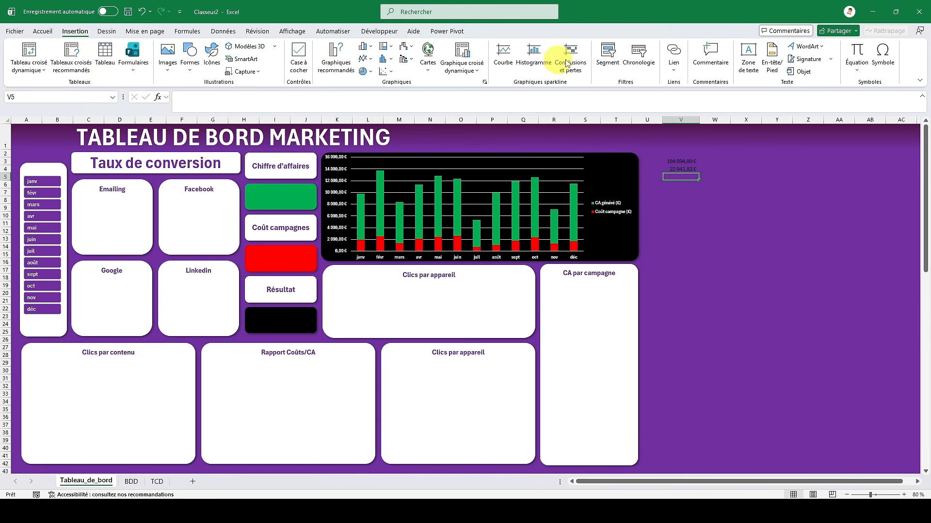
left_click(745, 61)
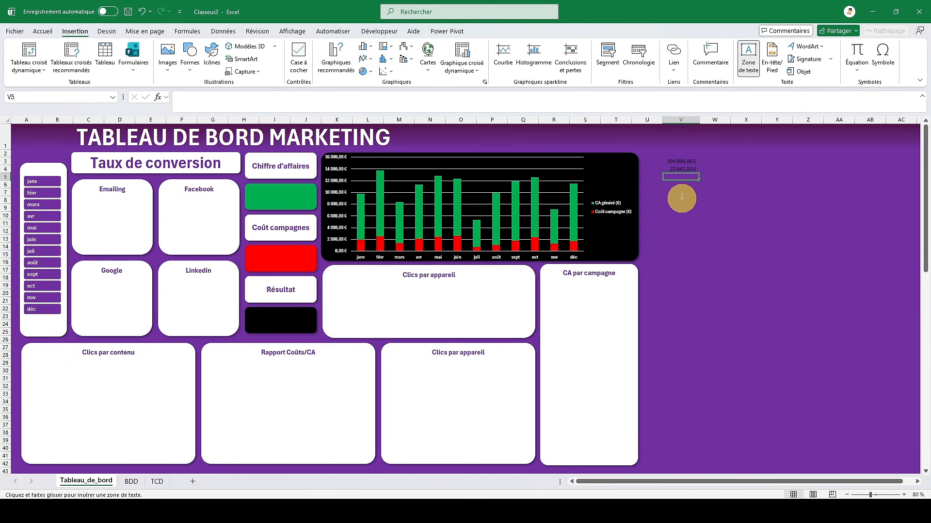
left_click_drag(681, 198, 761, 231)
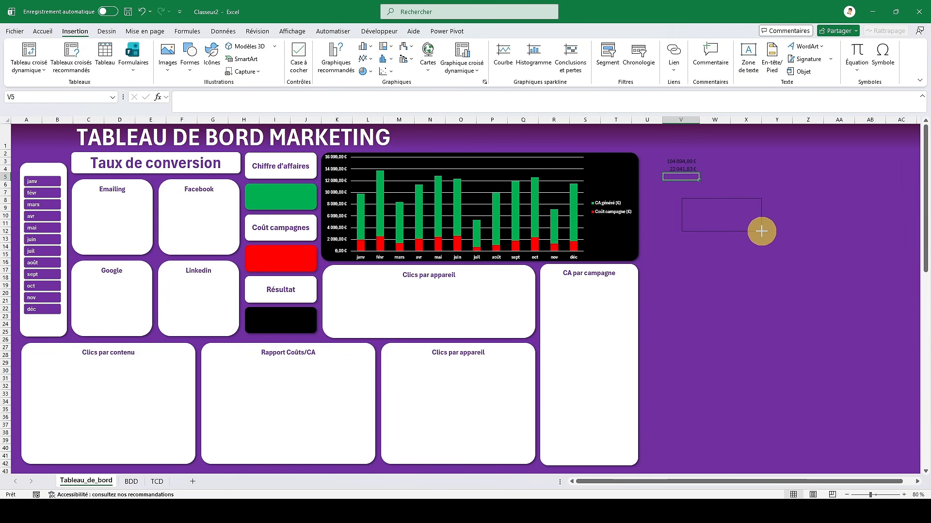
left_click(673, 159)
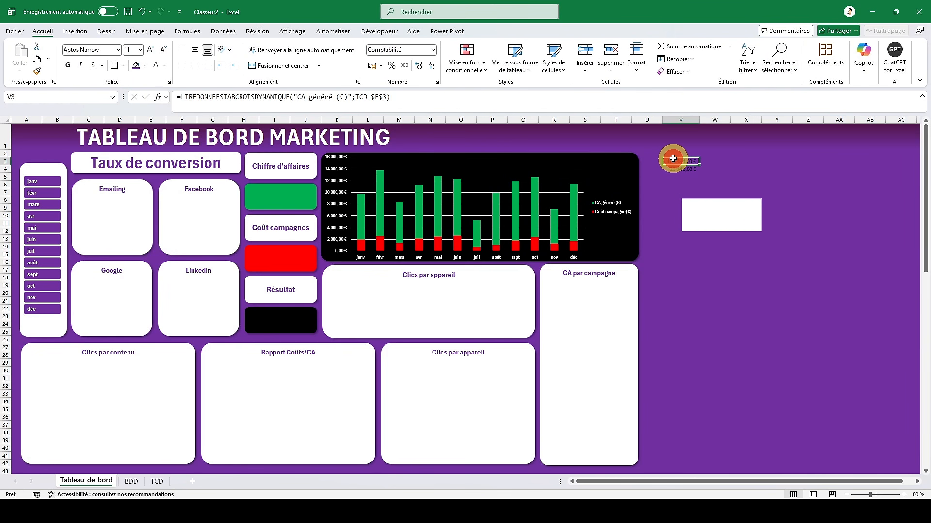
left_click(703, 202)
left_click(470, 97)
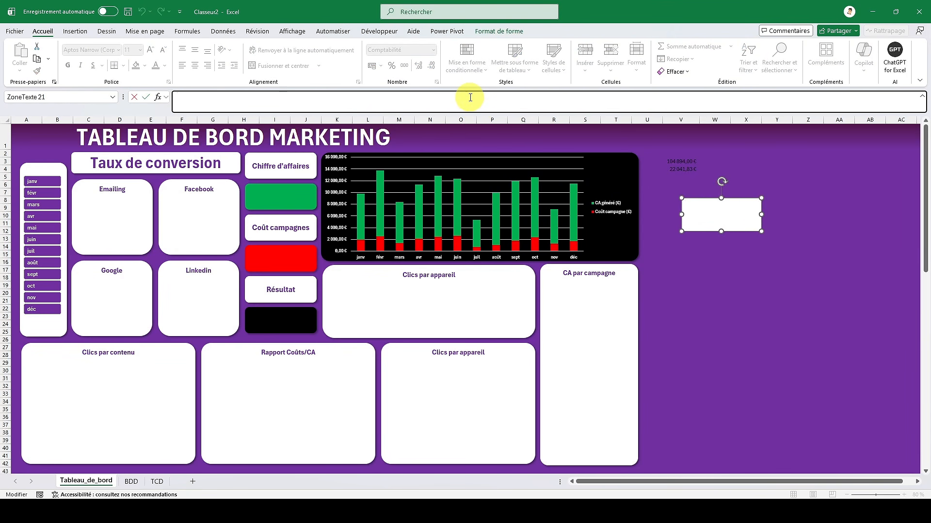
type("=V3")
key("Return")
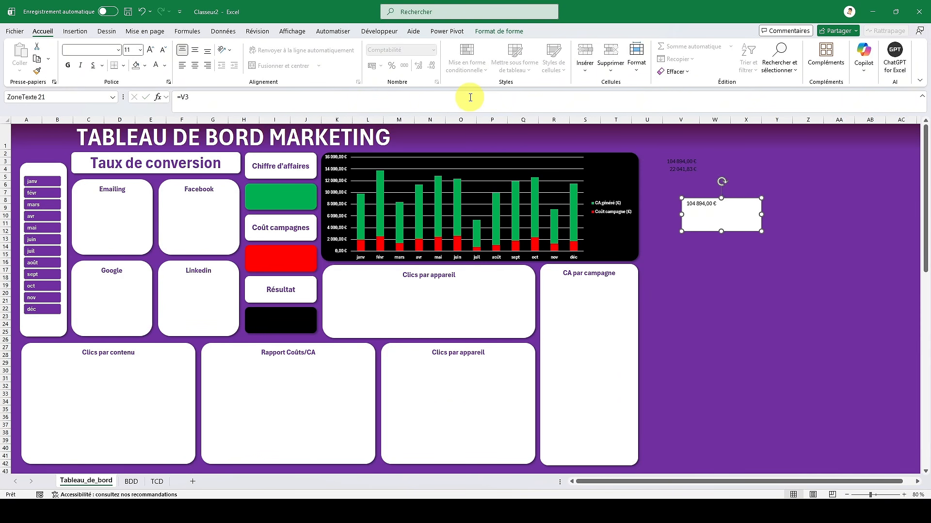
- Place the linked text box over the green Chiffre d'affaires panel and remove its fill and outline
left_click_drag(737, 231, 303, 213)
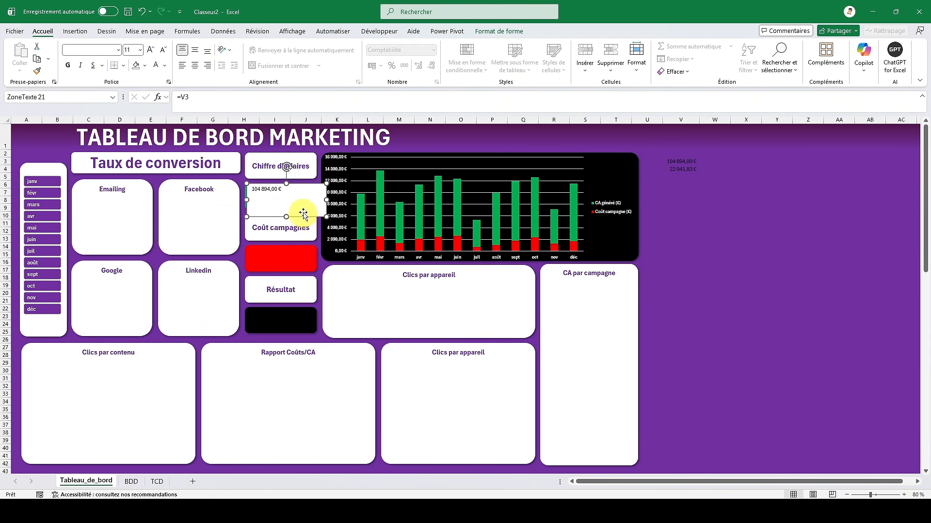
right_click(304, 214)
left_click(344, 185)
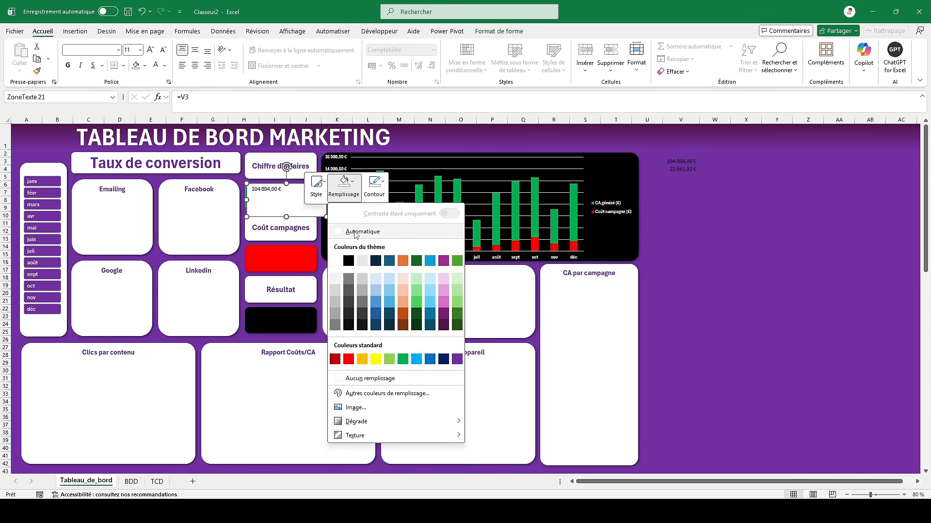
left_click(368, 378)
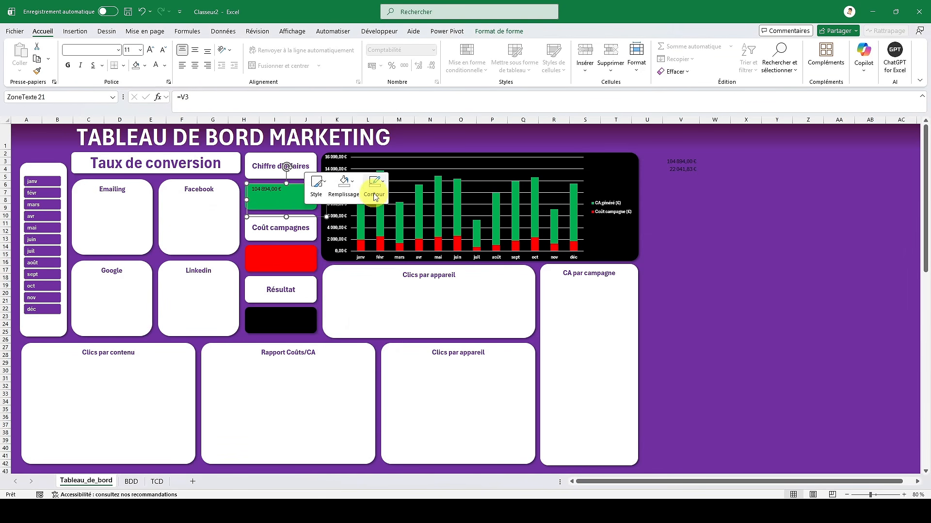
left_click(374, 189)
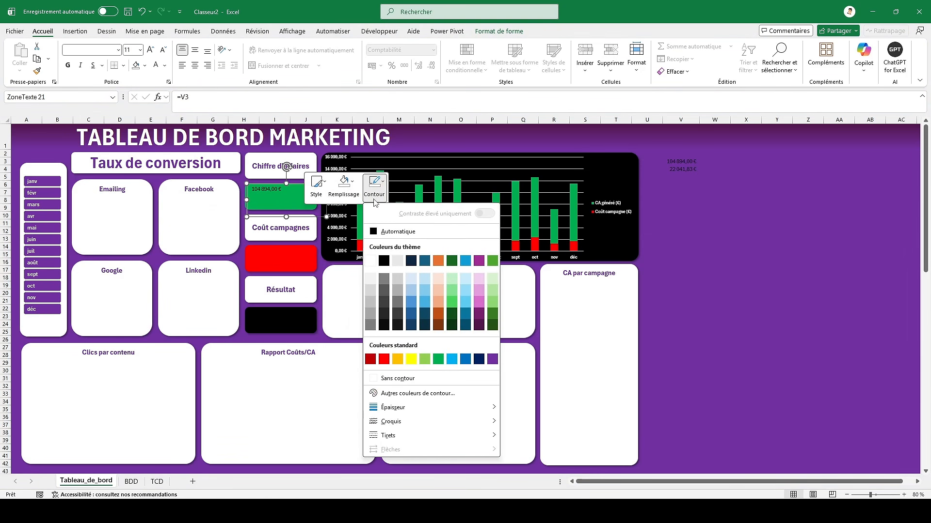
left_click(394, 377)
- Resize the revenue text box to match the edges of the green Chiffre d'affaires panel
left_click_drag(286, 217, 286, 210)
left_click(314, 197)
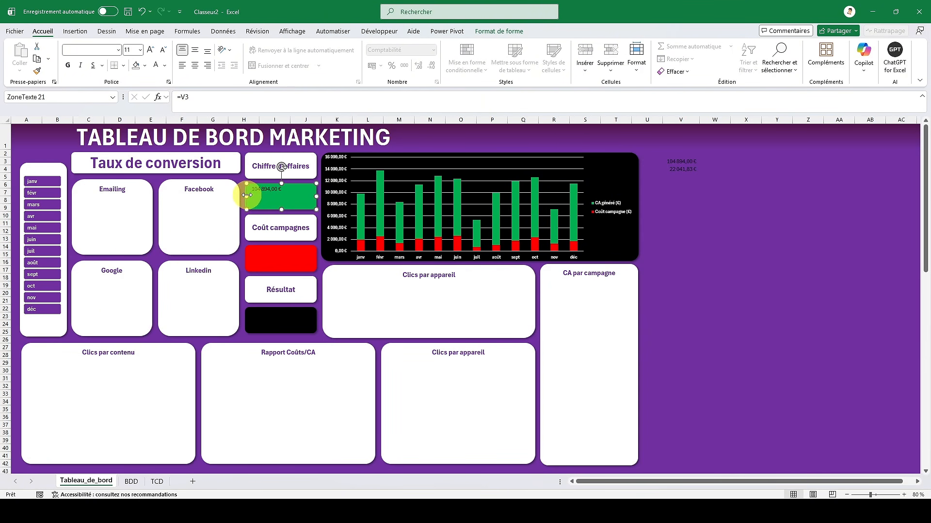
left_click(245, 195)
left_click(244, 196)
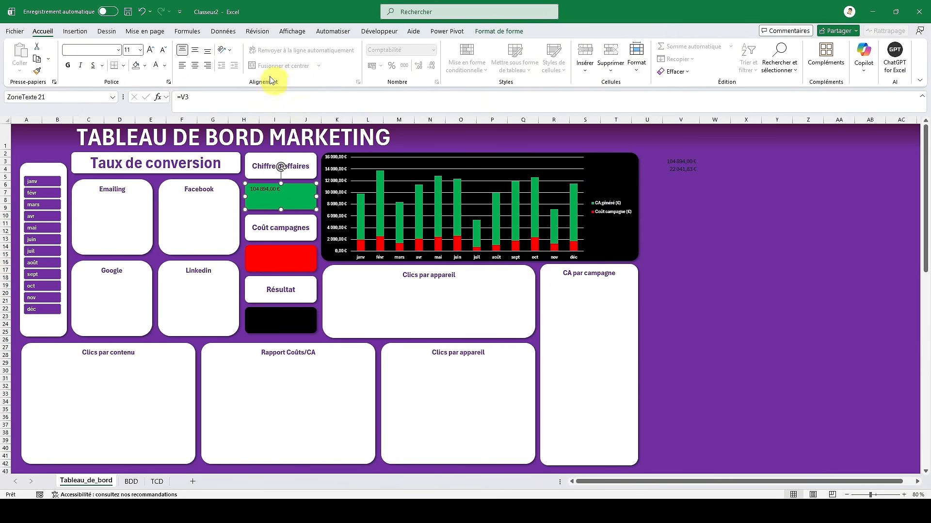
- Centre the revenue text box's figure vertically and horizontally, make it bold and set its font size to 18
left_click(196, 51)
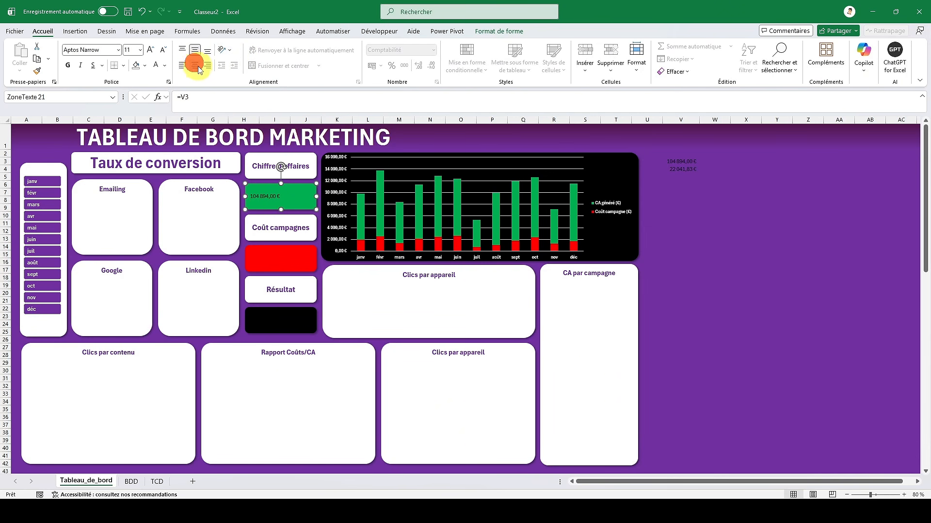
left_click(195, 66)
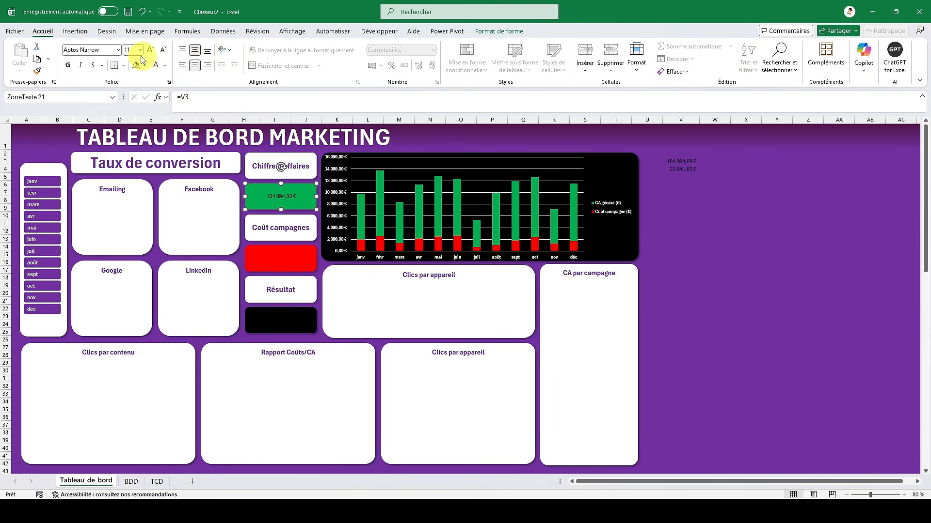
left_click(69, 66)
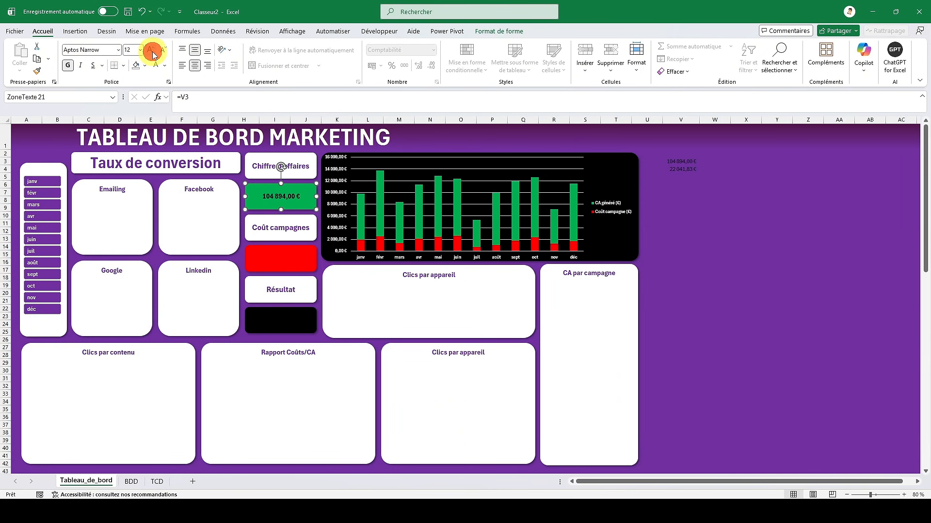
left_click(151, 50)
- Paste a copy of the revenue text box into the empty area below the column V figures and link it with =V4
left_click(706, 217)
key("ctrl+v")
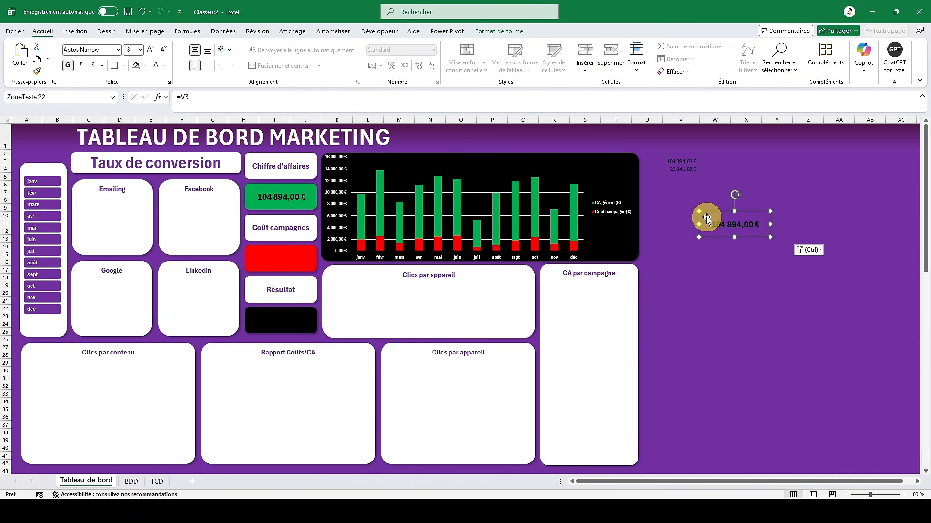
left_click(297, 98)
key("BackSpace")
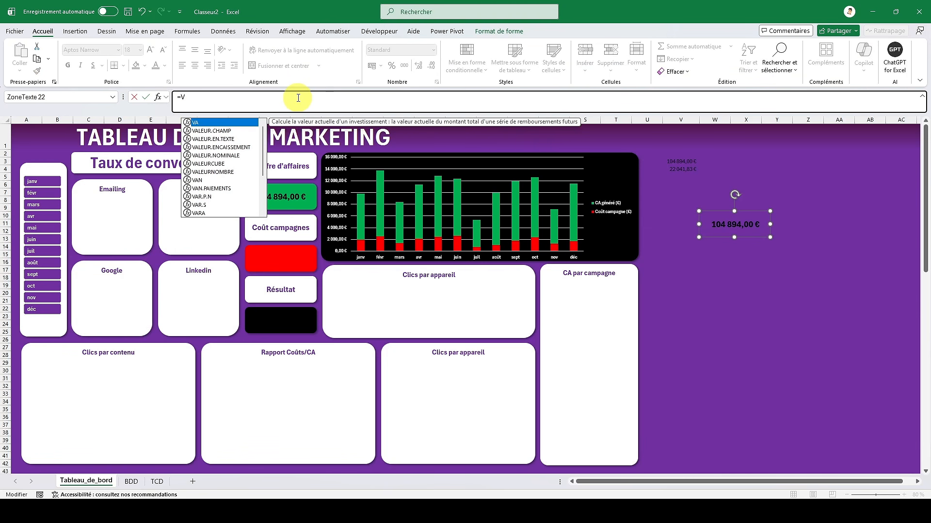
type("4")
key("Return")
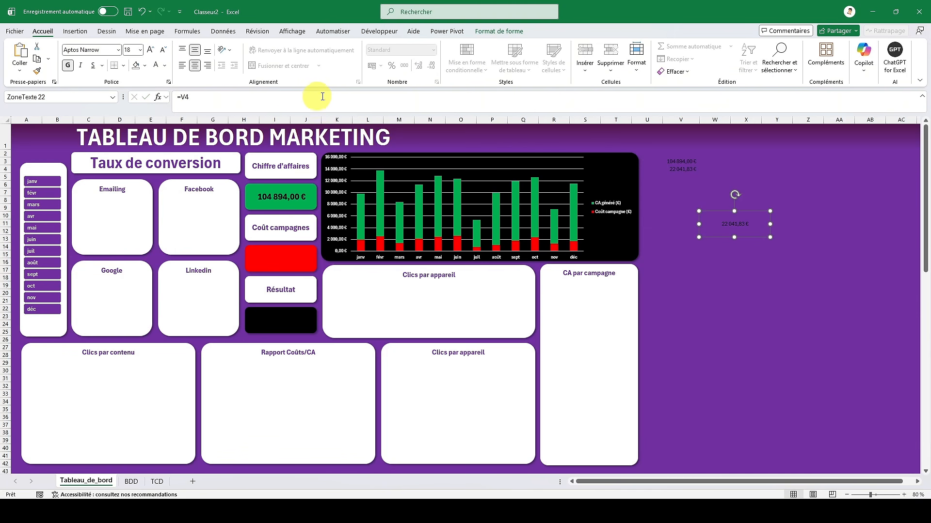
- Place the V4 text box over the red Coût campagnes panel and apply the revenue text box's formatting to it
left_click_drag(749, 235, 295, 259)
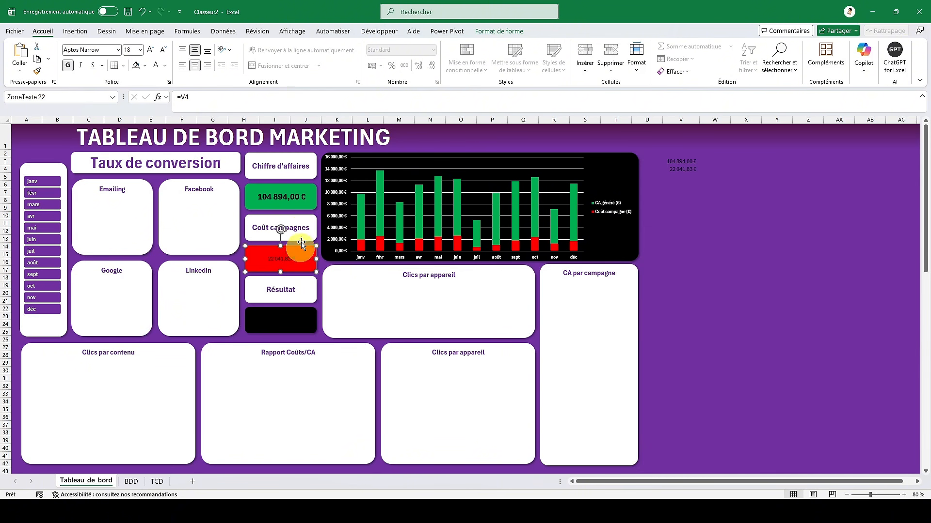
left_click(301, 205)
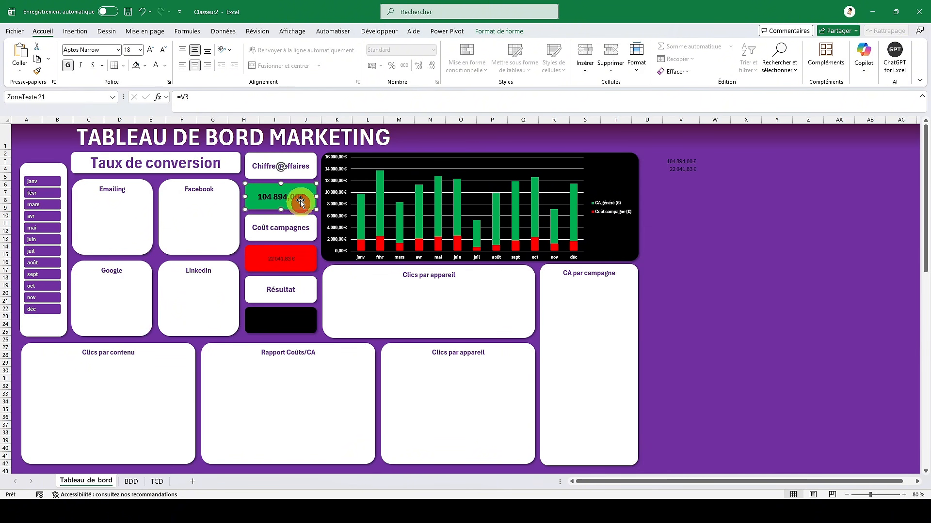
left_click(38, 73)
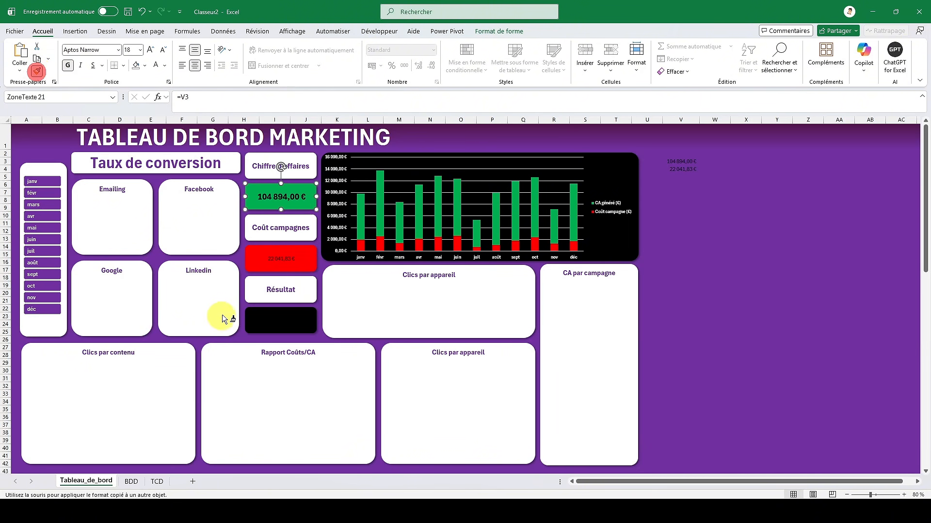
left_click(279, 261)
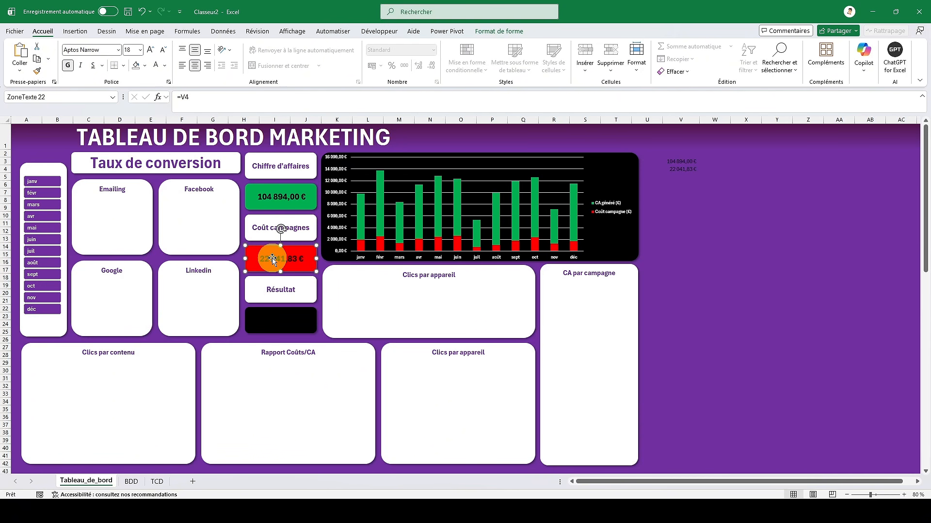
- Calculate the result in cell V5 with the formula =V3-V4
left_click(676, 177)
type("=")
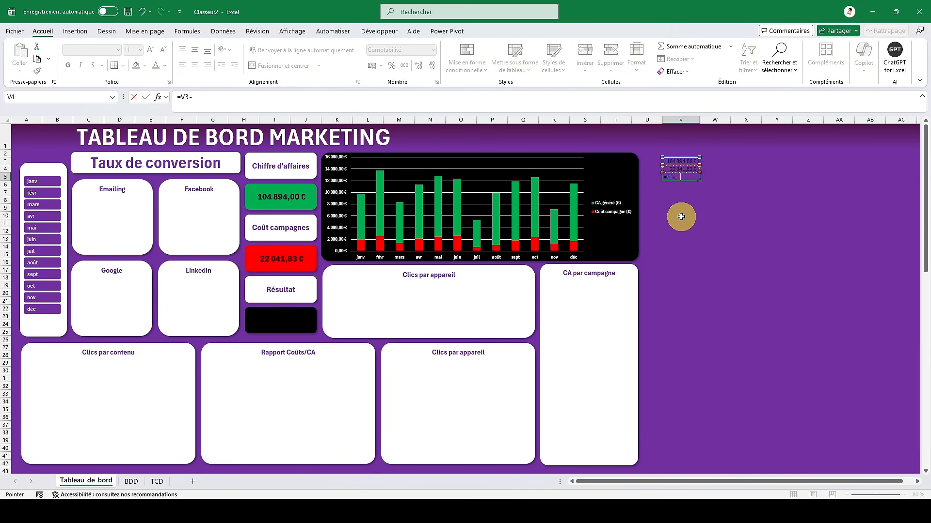
key("Return")
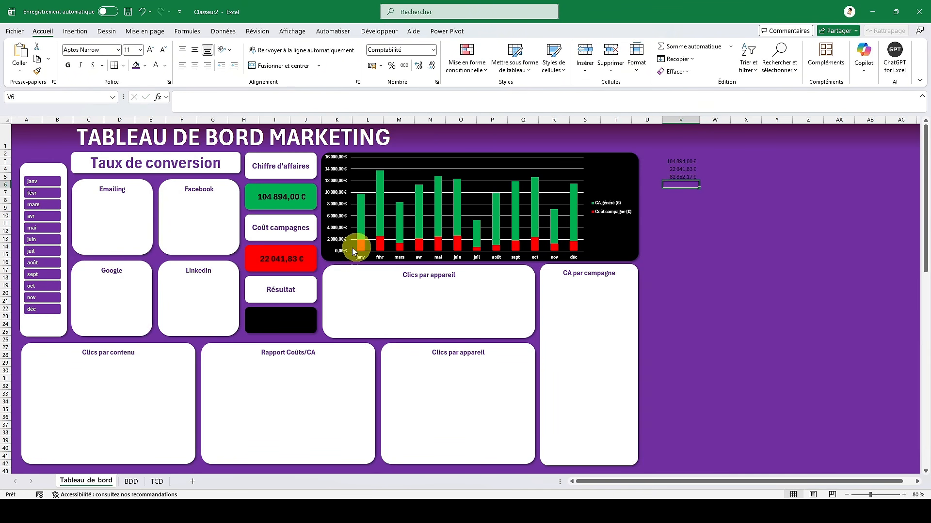
- Duplicate the campaign cost text box into the empty area below the column V figures and link the copy with =V5
left_click(301, 255)
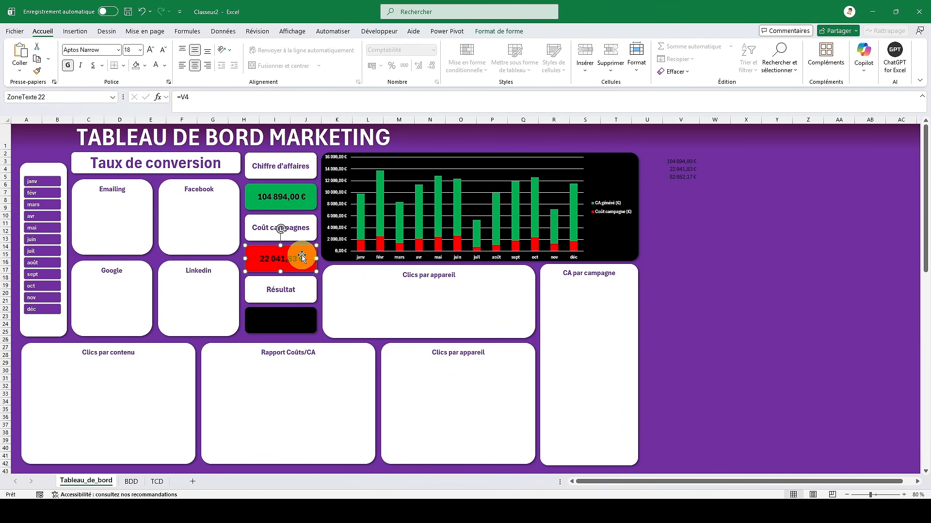
left_click_drag(301, 255, 677, 265)
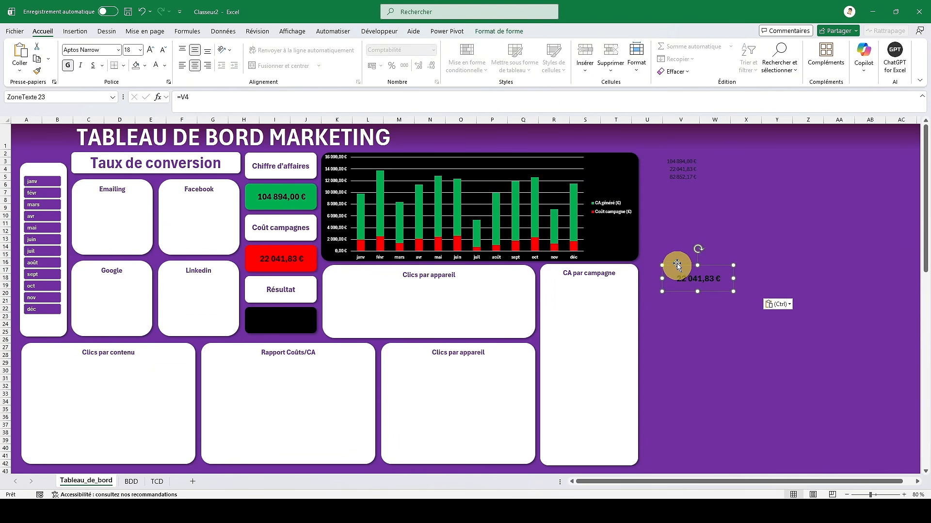
left_click(319, 100)
key("BackSpace")
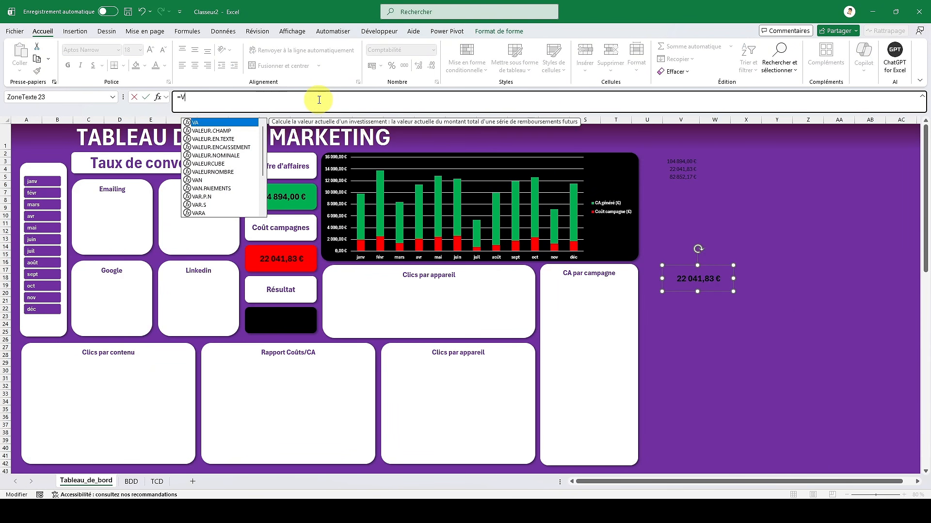
type("5")
key("Return")
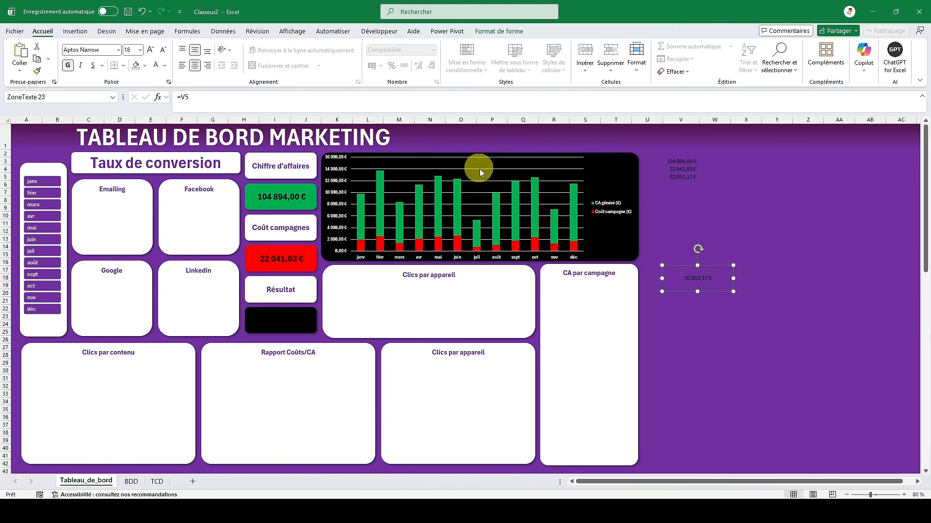
- Place the V5 text box over the black Résultat panel and make its figure white
left_click_drag(686, 265, 274, 314)
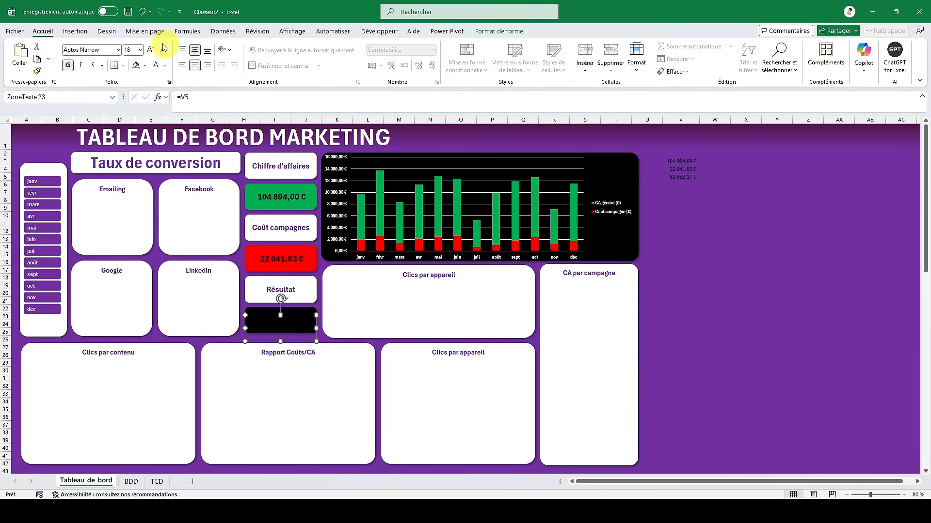
left_click(155, 68)
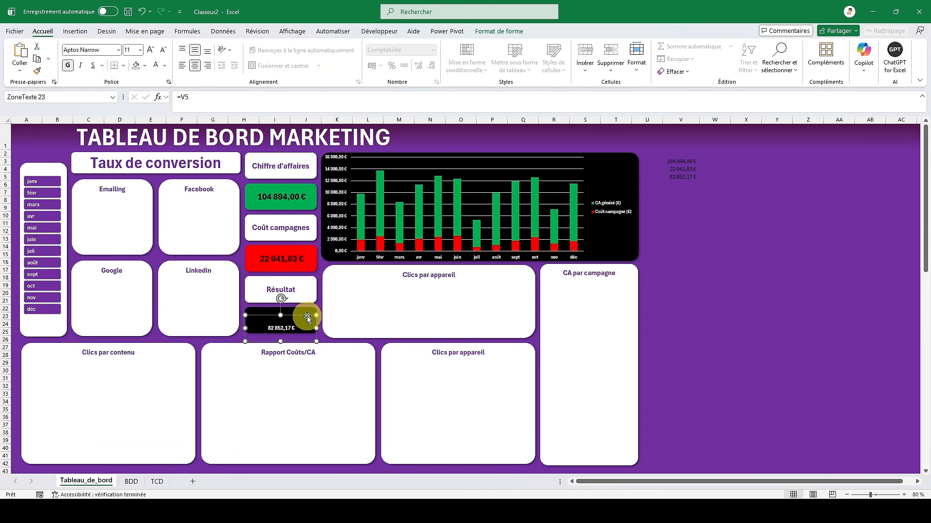
left_click_drag(308, 318, 305, 308)
left_click(301, 260)
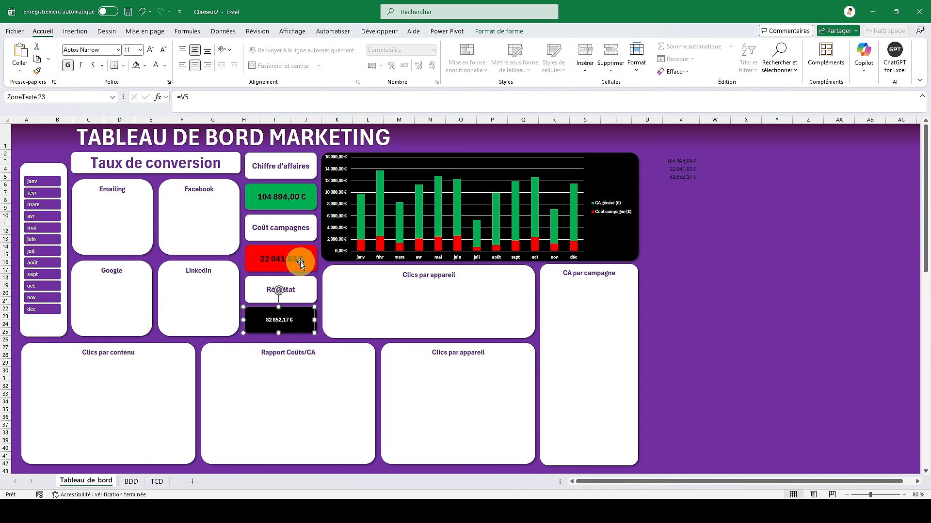
- Set the result figure's font size to 16 and align its text box with the black panel's edges
left_click(274, 320)
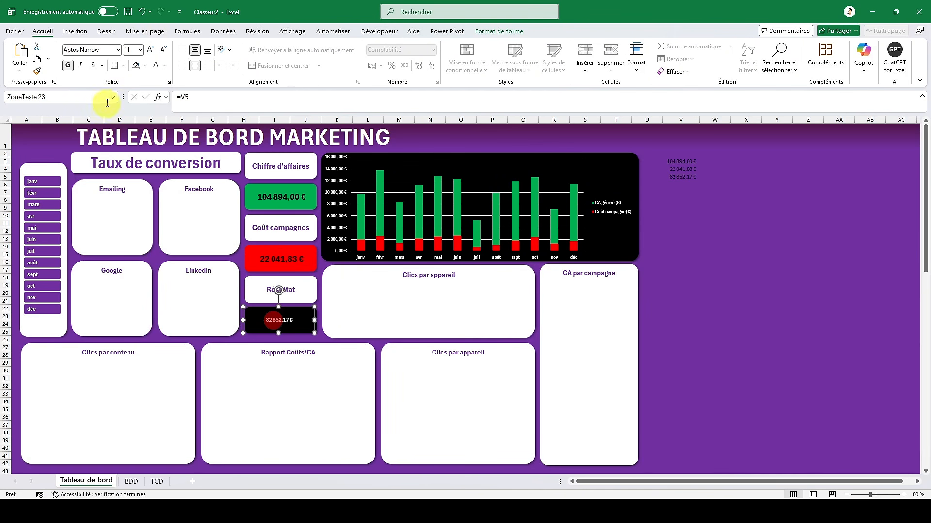
left_click(150, 50)
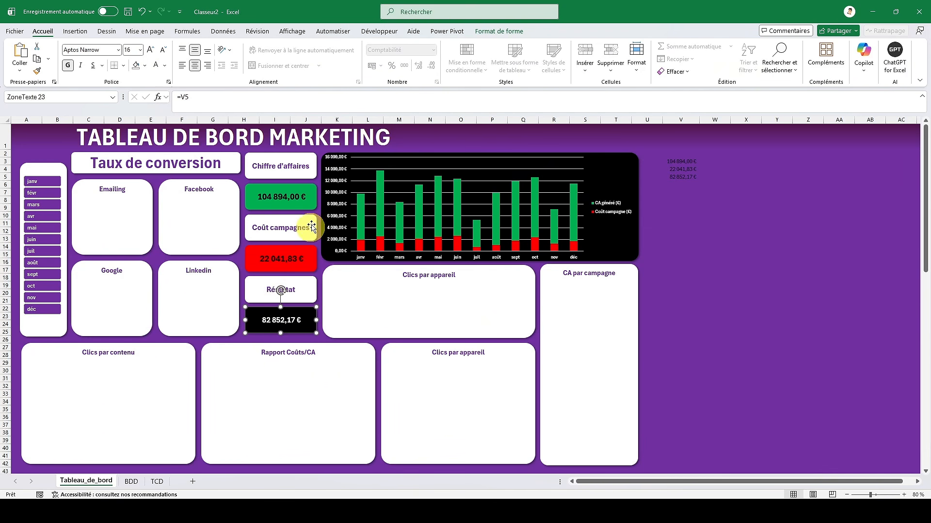
left_click(676, 263)
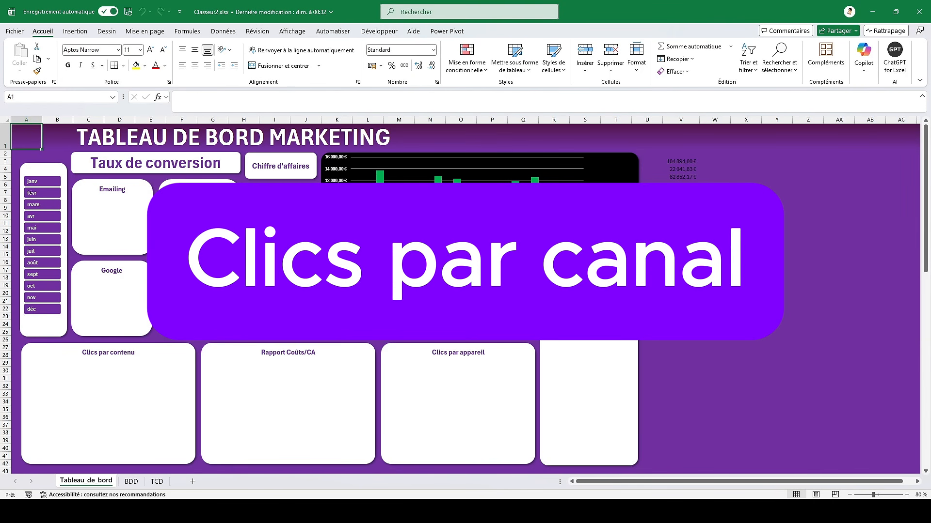
- Retitle the "Clics par appareil" panel directly below the column chart as "Clics par canal"
double_click(444, 276)
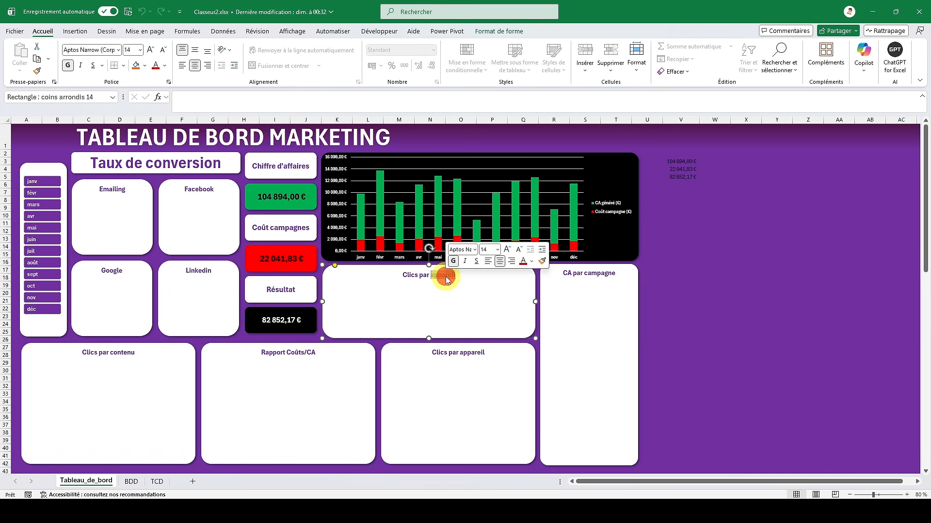
type("can")
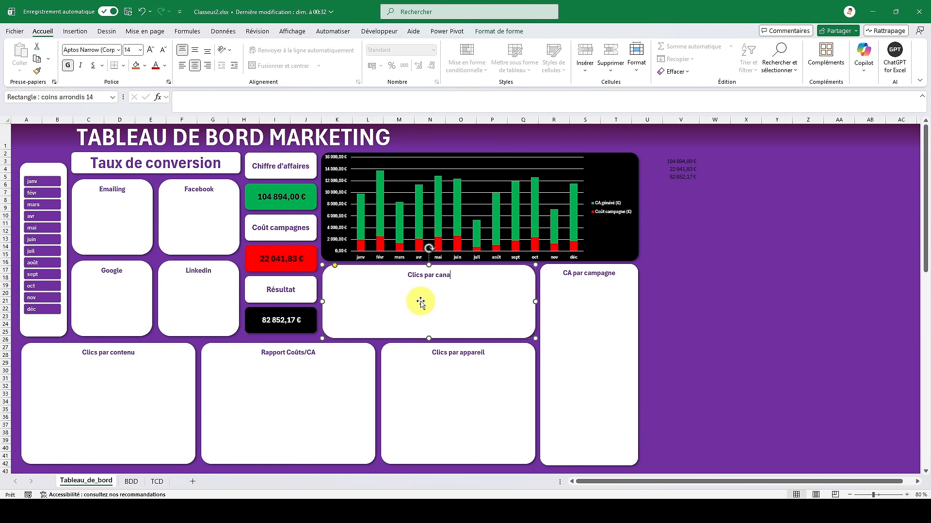
left_click(696, 298)
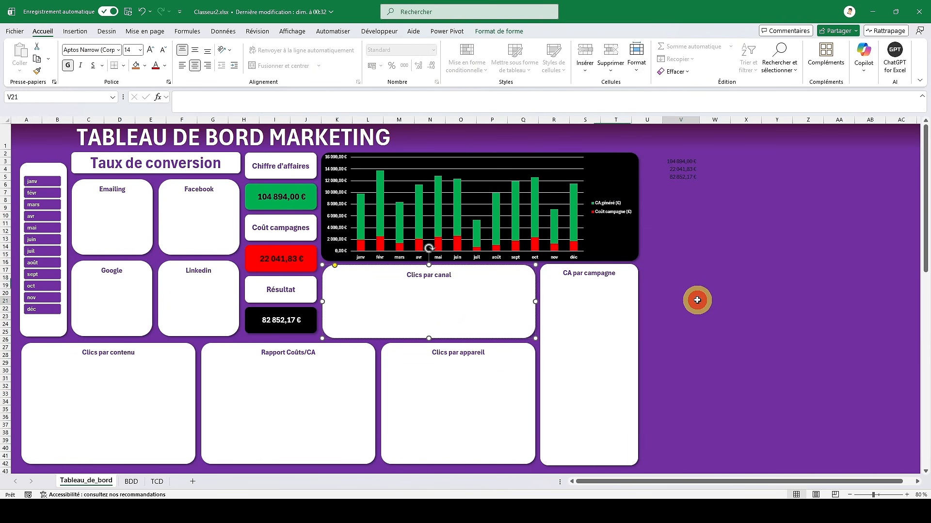
- Copy the Coût campagne pivot table on the TCD sheet to cell G3
left_click(157, 482)
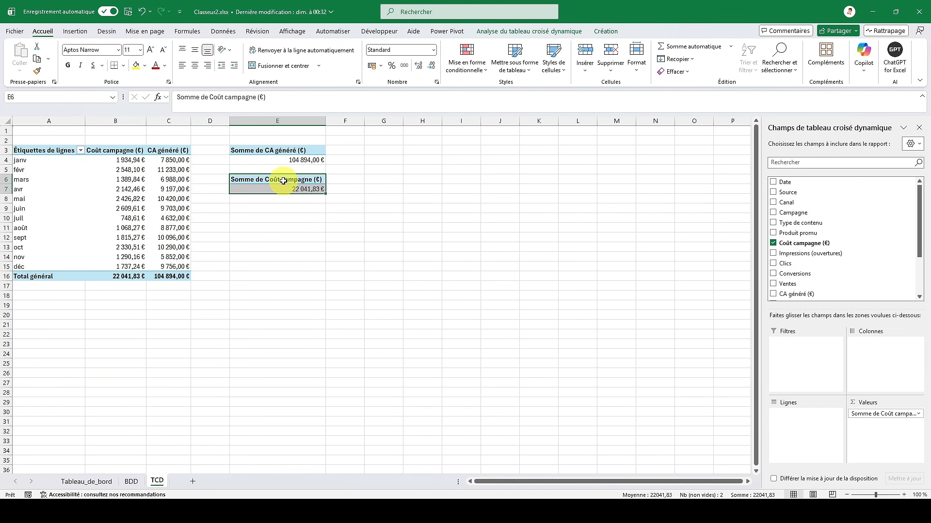
key("ctrl+c")
left_click(381, 152)
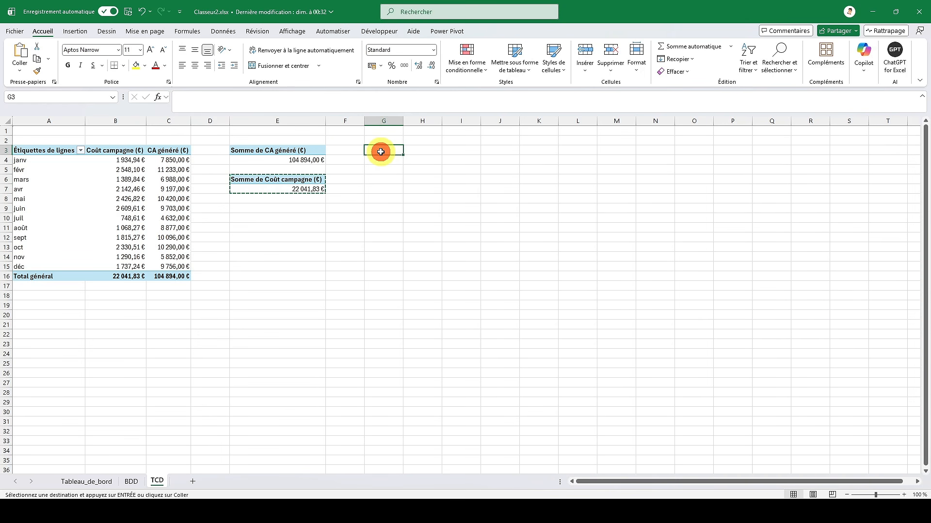
key("ctrl+v")
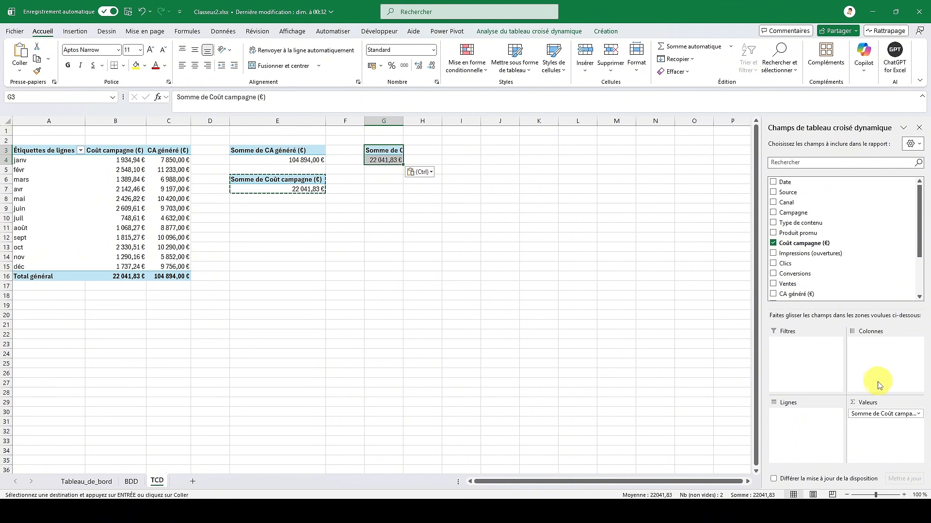
- Replace the copied pivot table's campaign cost field with the sum of Impressions (ouvertures), broken down by Canal in rows
left_click_drag(883, 413, 817, 291)
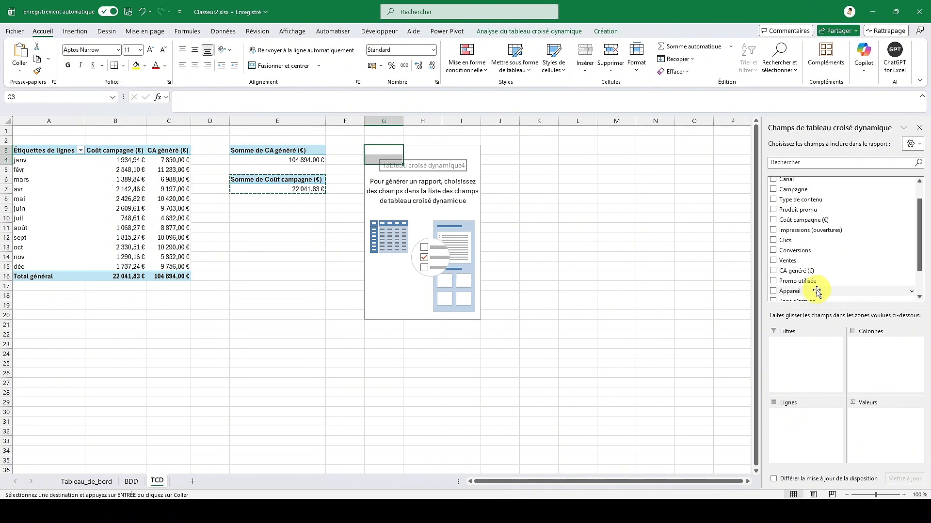
left_click(773, 231)
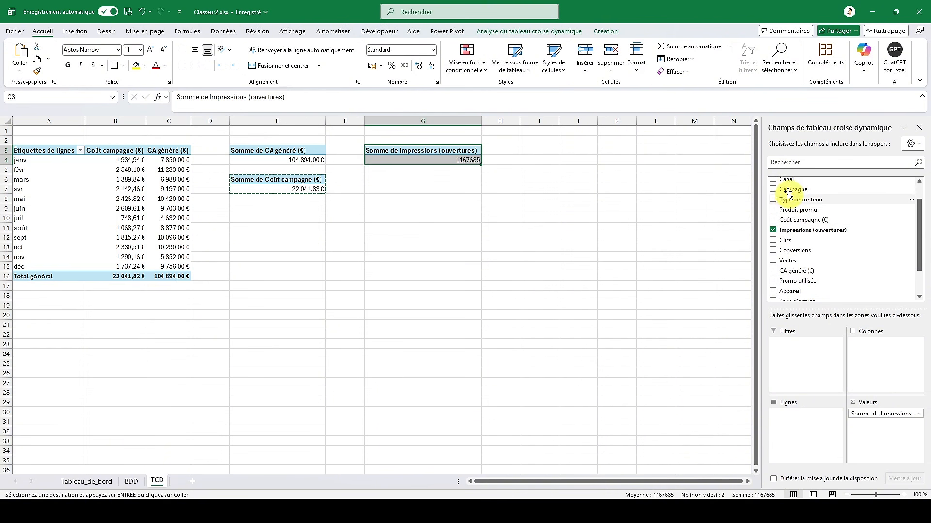
left_click(773, 180)
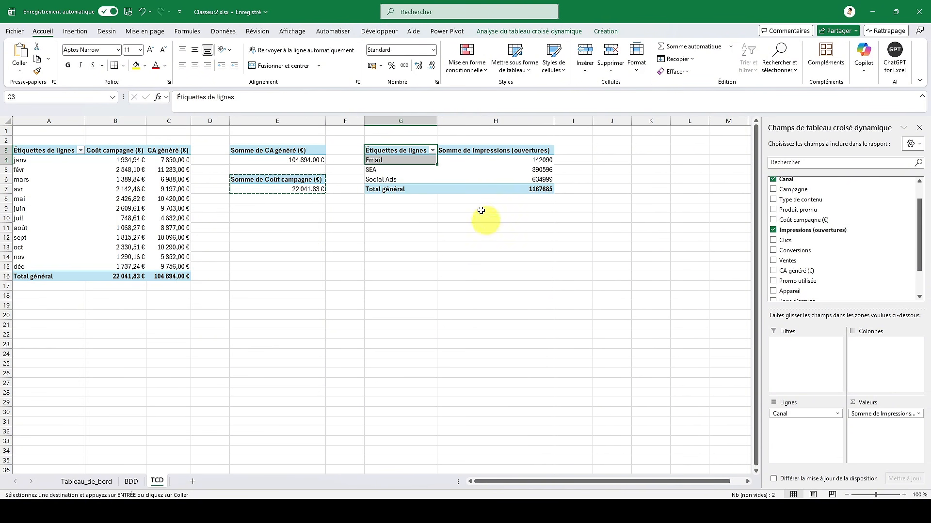
- Sort the channel pivot table by impressions from smallest to largest
right_click(490, 161)
mouse_move(571, 262)
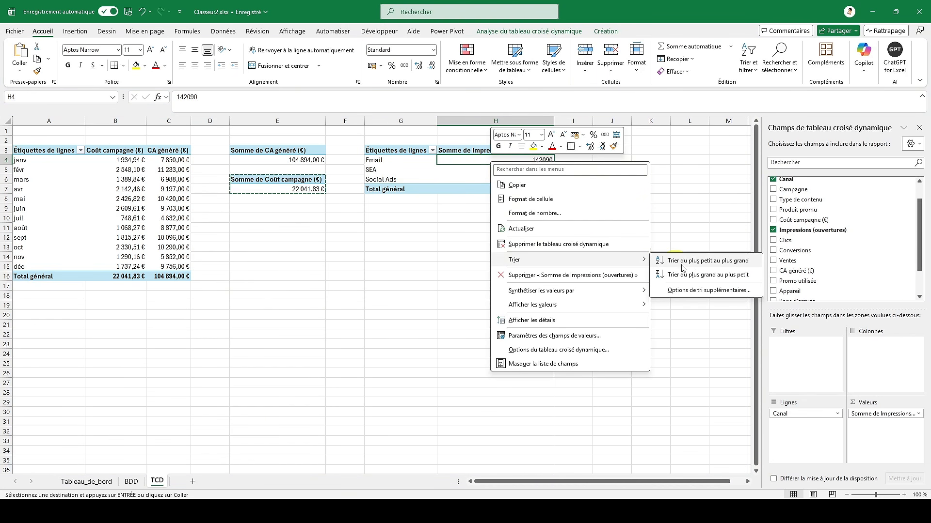
left_click(697, 262)
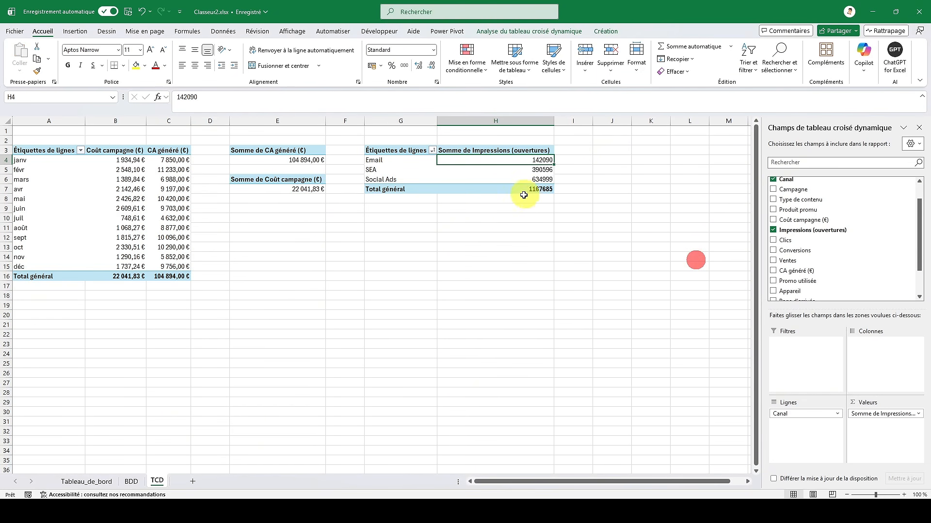
- Format the impressions values in the channel pivot table as Nombre with a thousands separator and no decimals
left_click(865, 416)
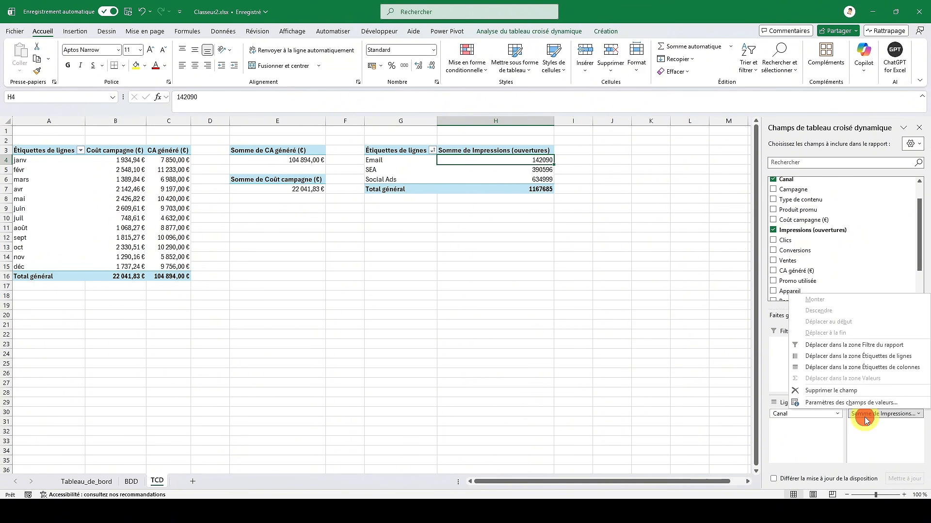
left_click(859, 408)
left_click(357, 294)
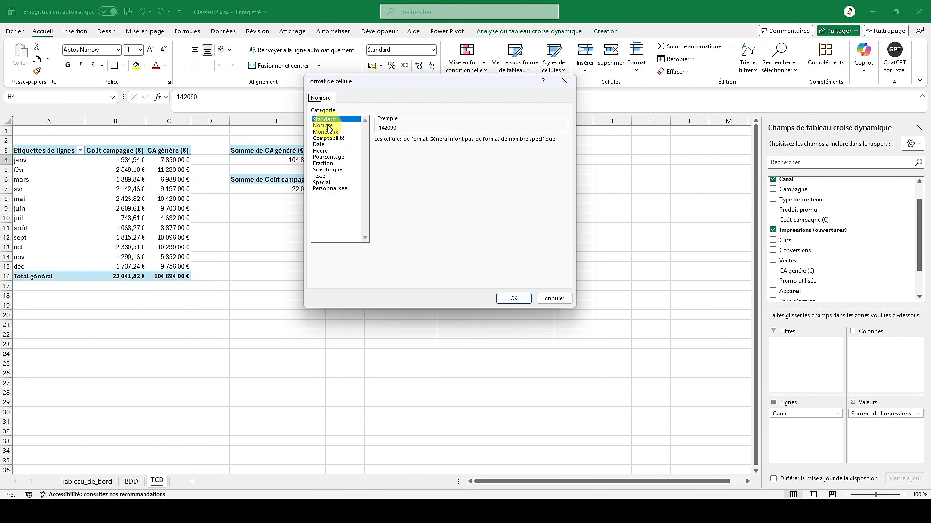
left_click(329, 127)
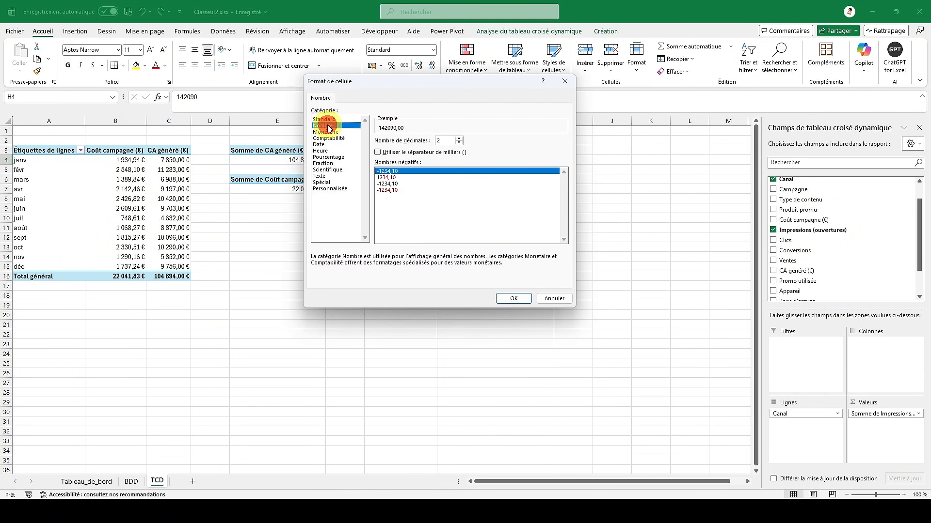
left_click(377, 153)
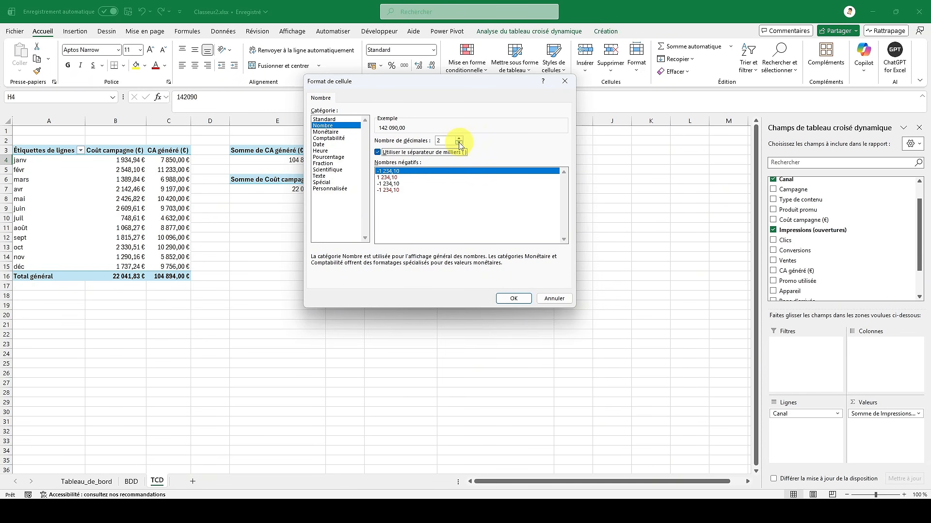
left_click(512, 297)
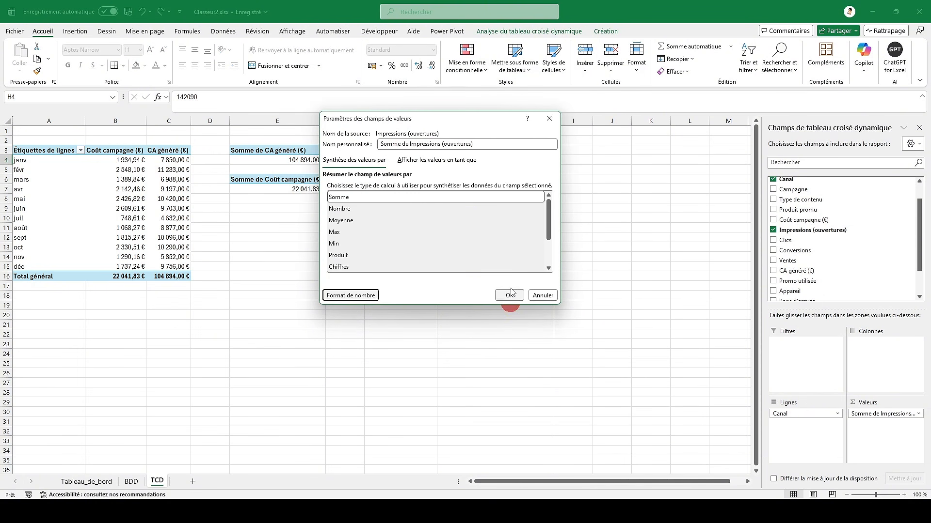
left_click(510, 301)
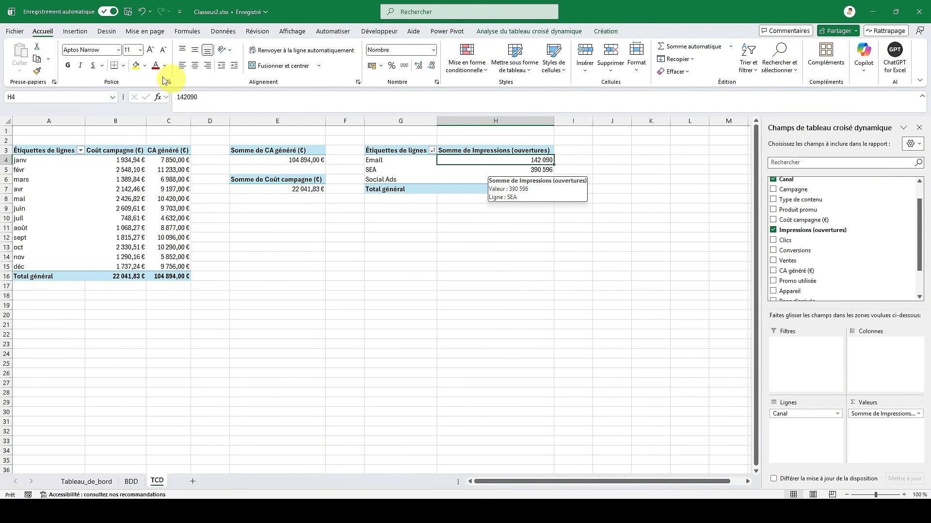
- Insert a clustered bar pivot chart (Barres groupées) from the channel impressions pivot table
left_click(83, 37)
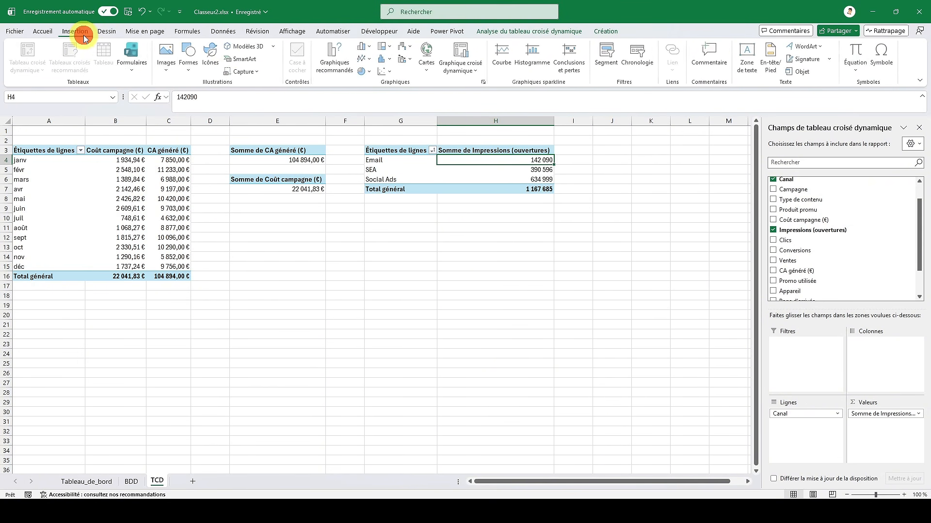
left_click(459, 70)
left_click(463, 87)
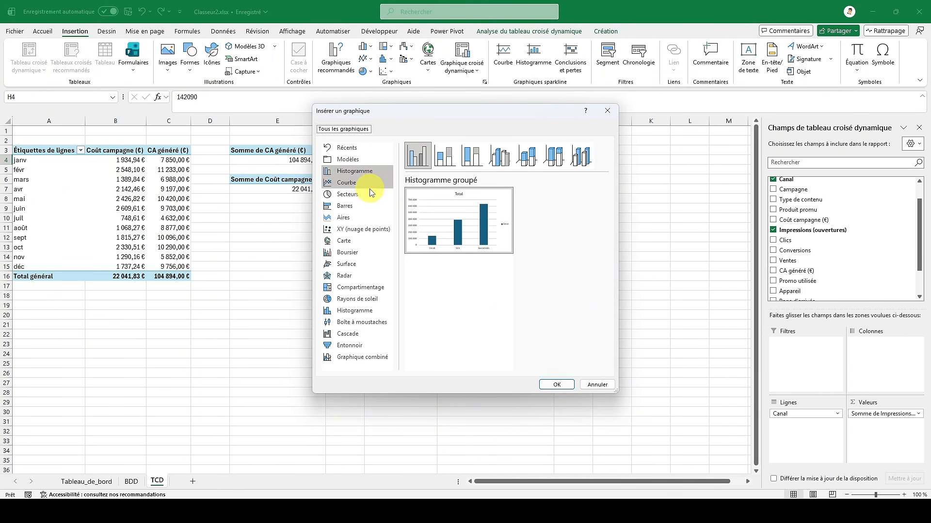
left_click(360, 206)
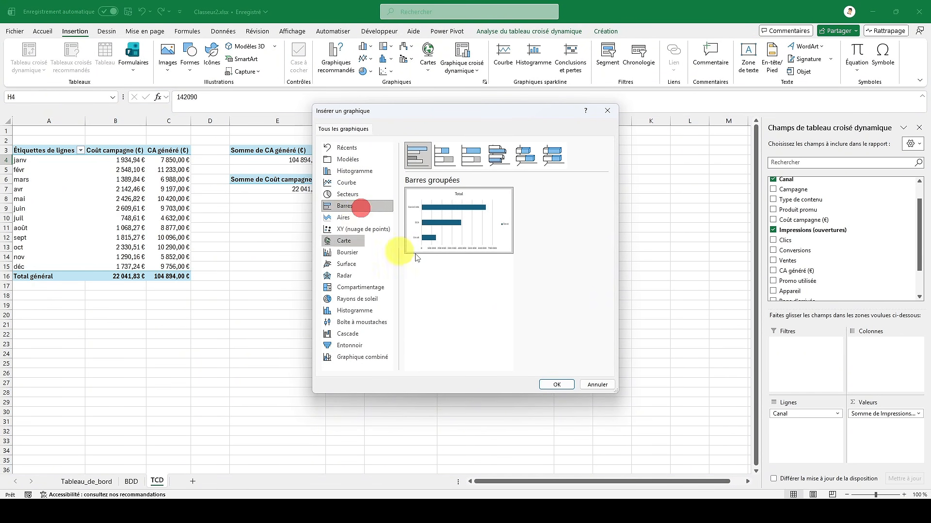
left_click(557, 385)
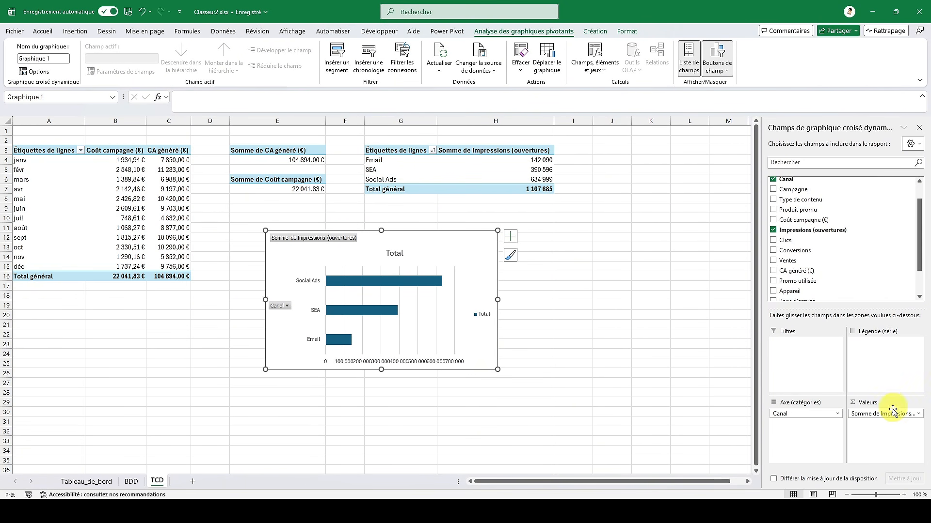
- Hide all field buttons on the channel bar chart and remove its legend and title
left_click(893, 411)
left_click(862, 385)
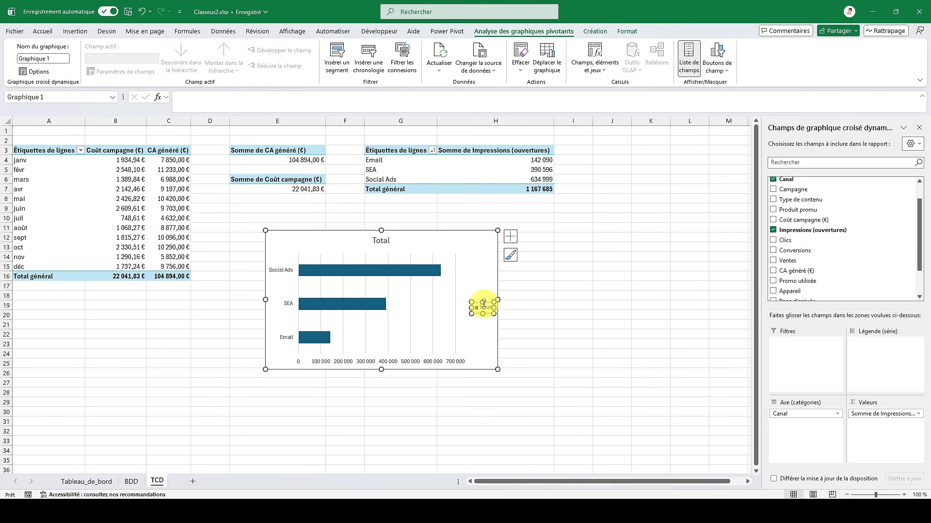
key("Delete")
key("Delete")
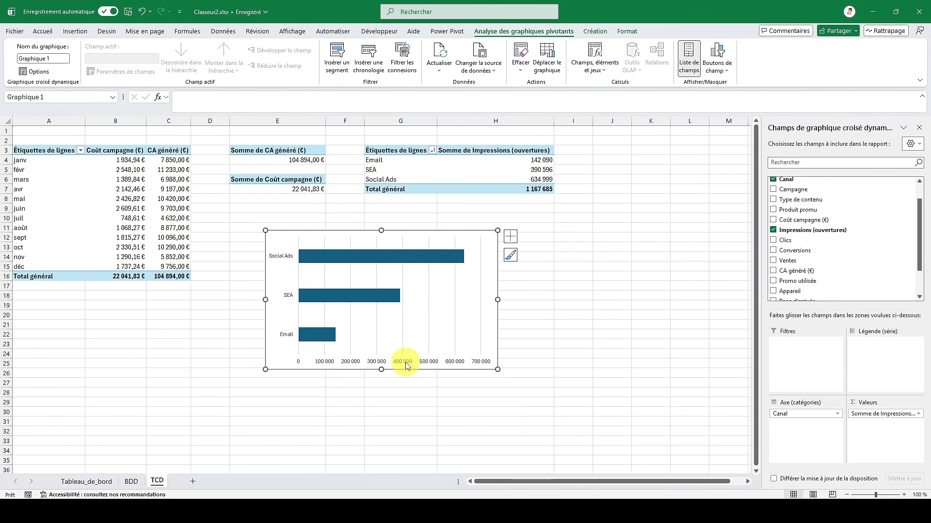
- Delete the chart's horizontal value axis and add data labels to the bars
left_click(406, 363)
key("Delete")
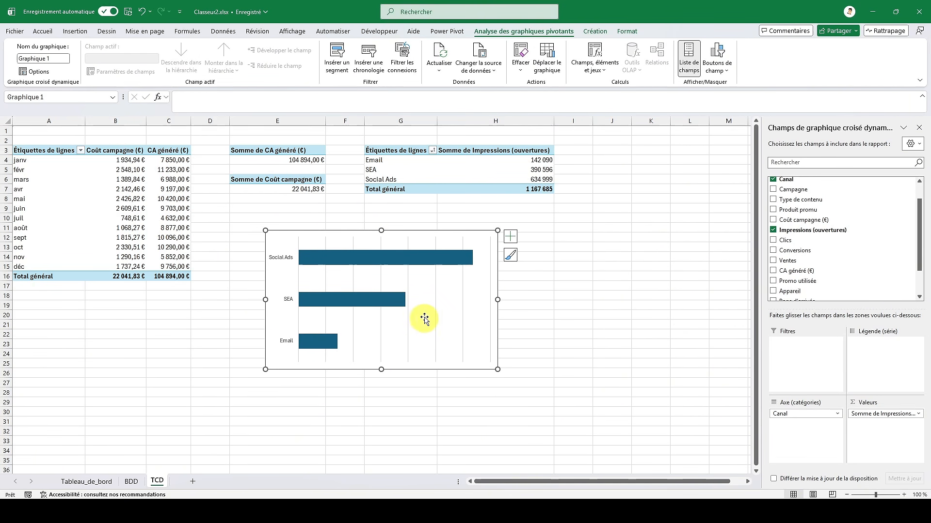
left_click(511, 238)
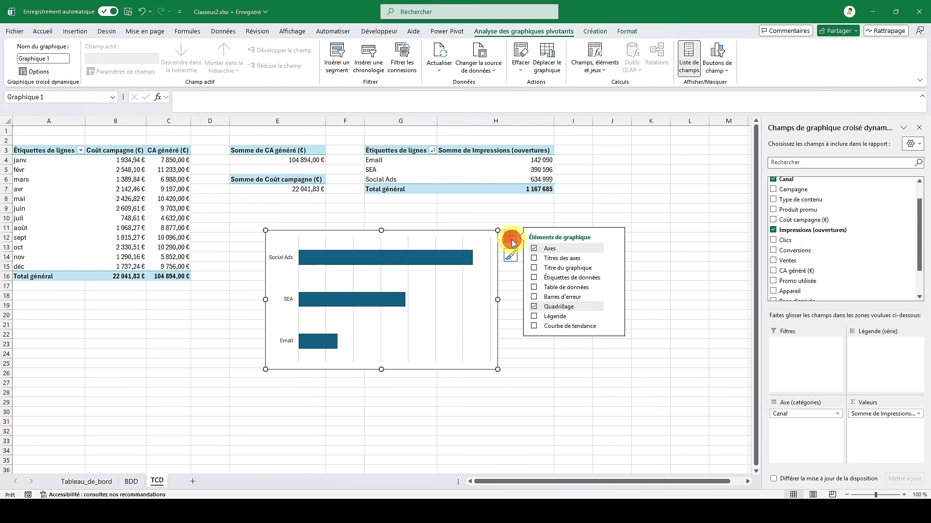
left_click(533, 278)
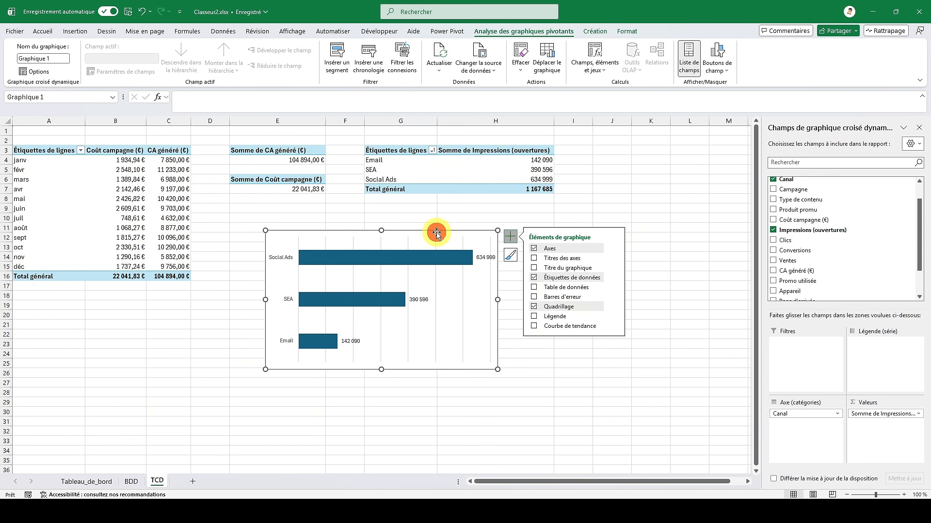
- Fill the bars of the channel chart with the standard purple color
double_click(437, 234)
left_click(404, 260)
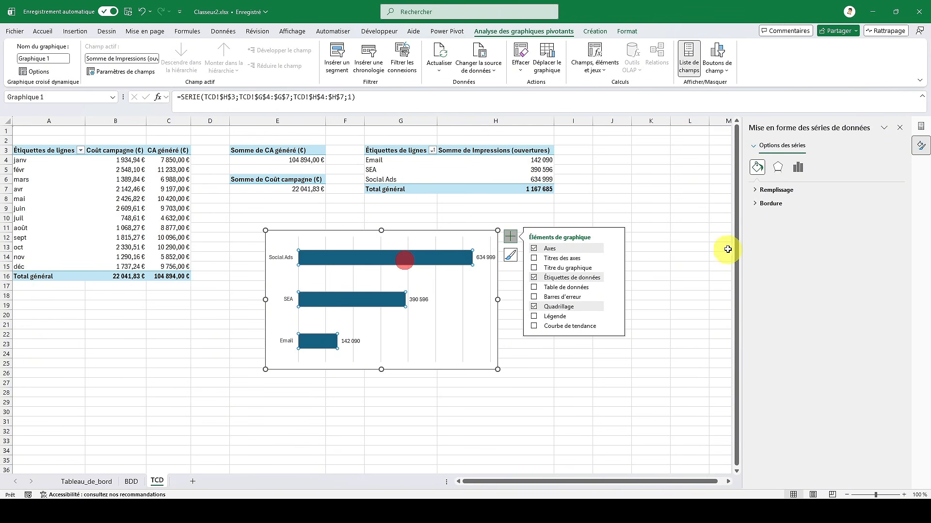
left_click(776, 189)
left_click(885, 300)
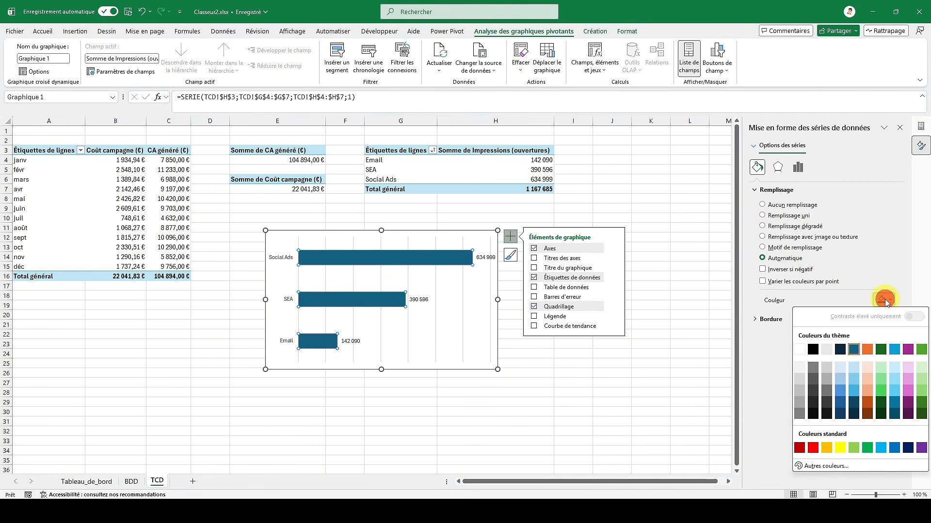
left_click(922, 450)
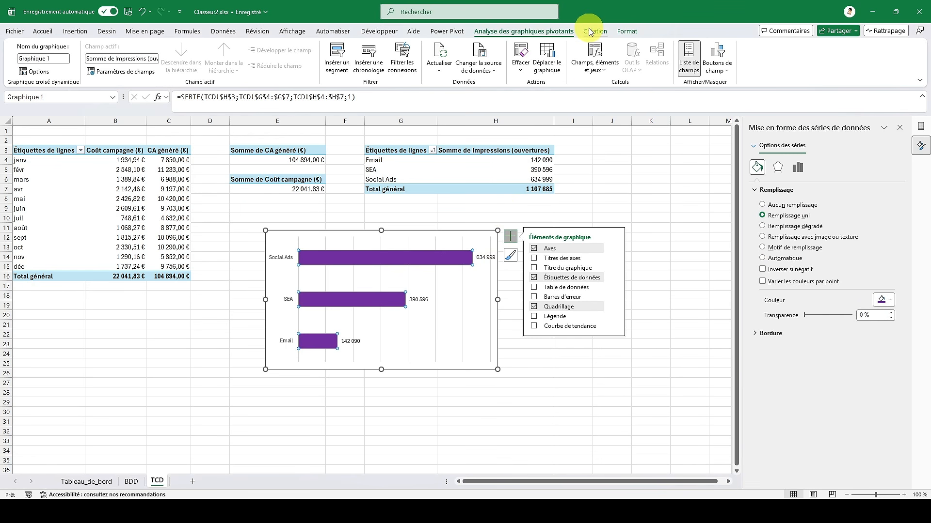
- Apply the chart style with shaded, shadowed bars and a bold title, and recolor the bars standard purple
left_click(628, 33)
left_click(595, 31)
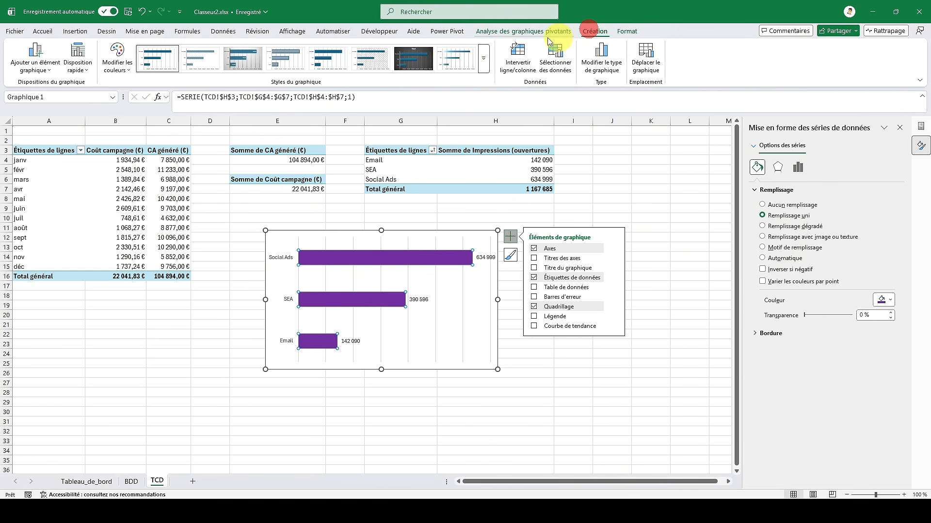
left_click(483, 59)
left_click(328, 86)
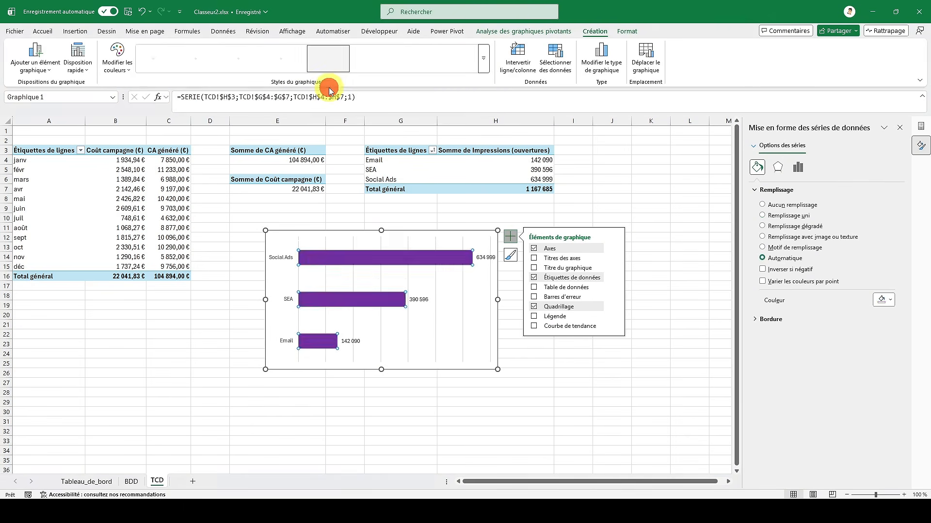
left_click(888, 301)
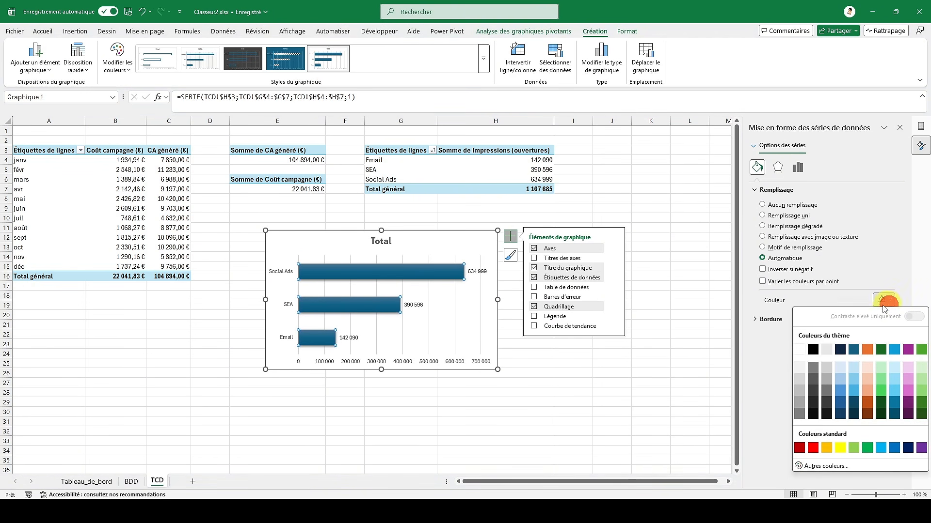
left_click(920, 448)
- Remove the title and horizontal value axis that the style added to the chart
left_click(384, 240)
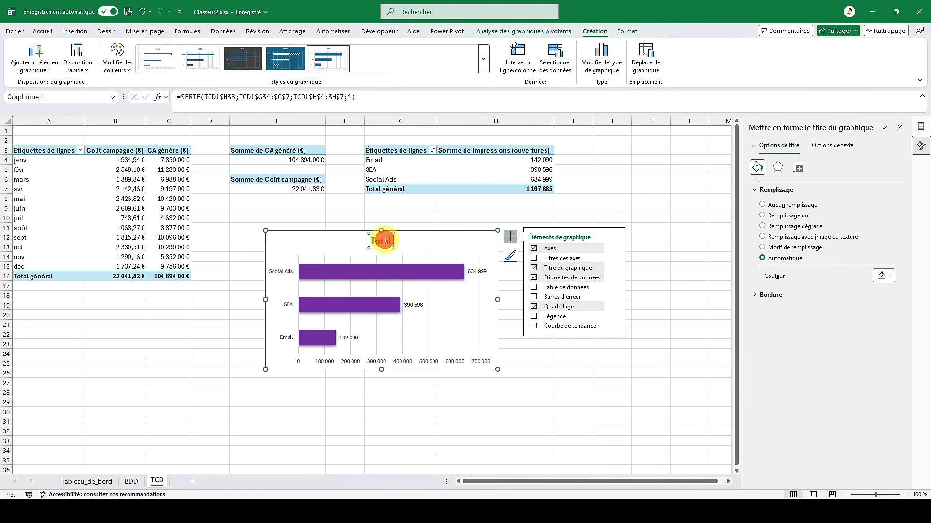
key("Delete")
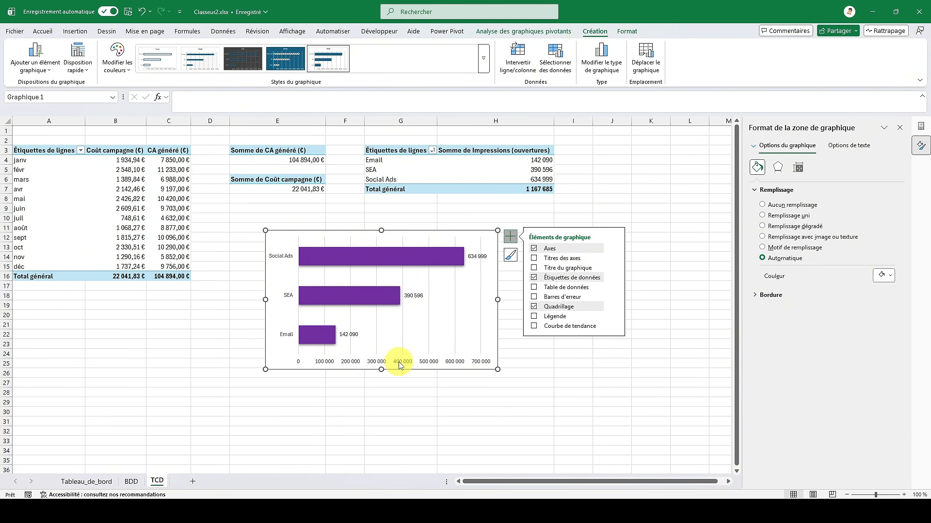
left_click(399, 363)
key("Delete")
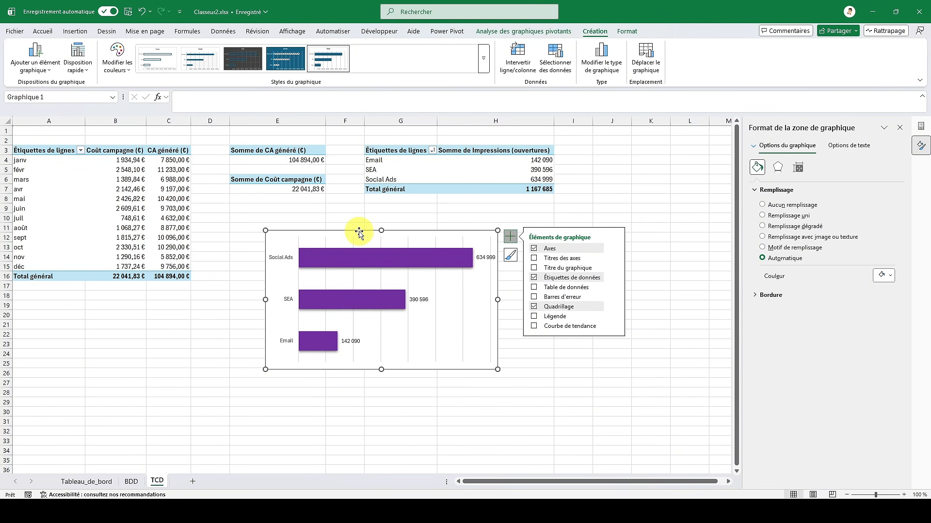
- Bring the channel bar chart onto the Tableau_de_bord sheet and resize it to fit within the "Clics par canal" panel
left_click(359, 233)
left_click(131, 407)
left_click(91, 481)
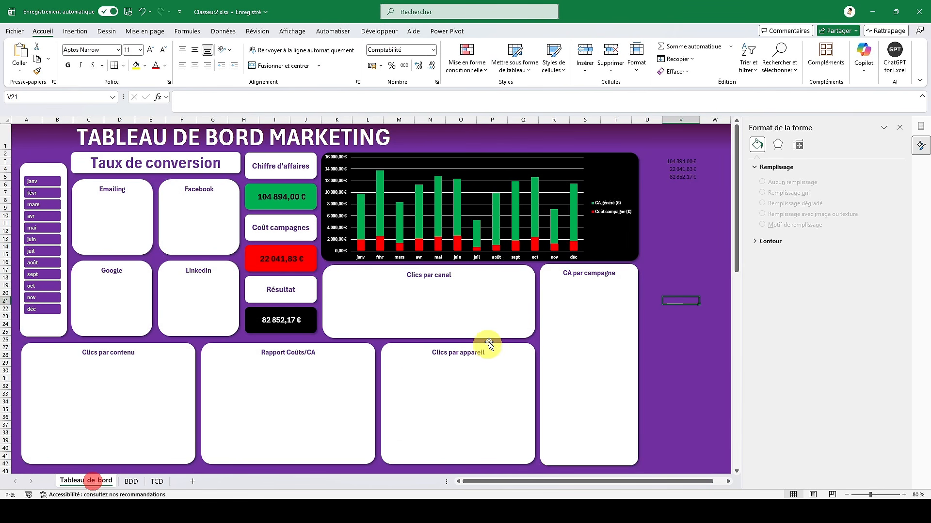
key("ctrl+v")
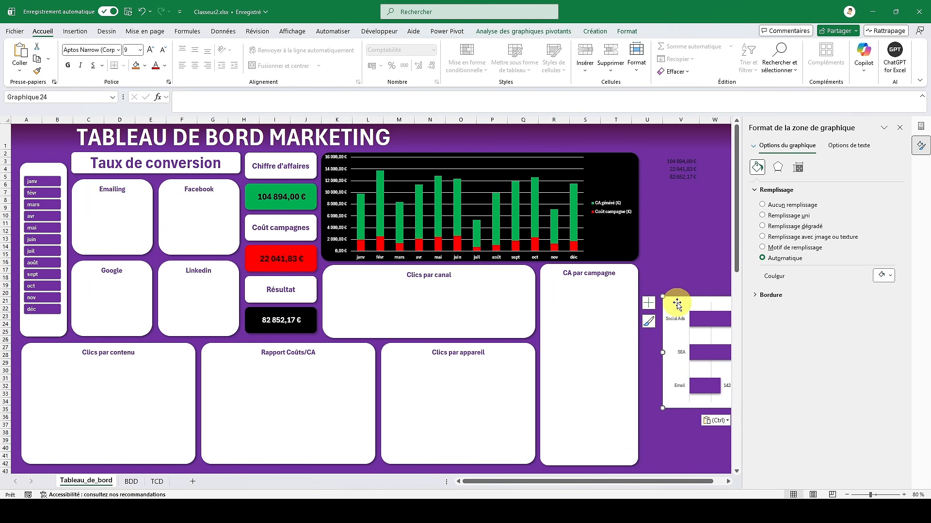
left_click_drag(680, 301, 340, 276)
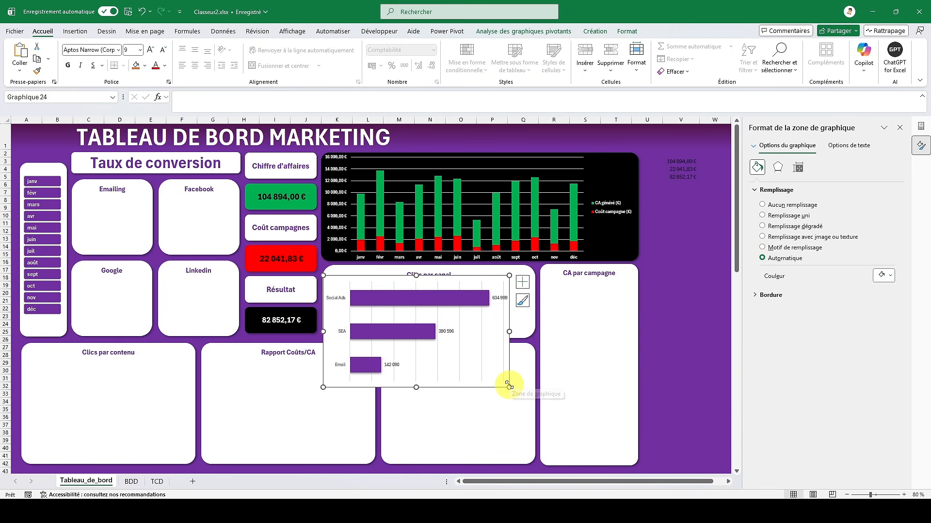
left_click_drag(509, 386, 533, 339)
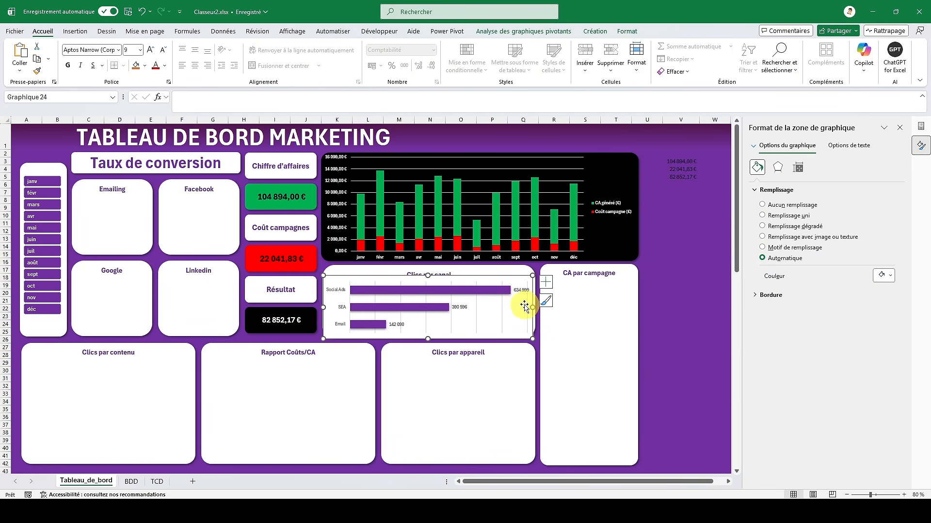
- Remove the outline and the background fill from the channel chart's chart area
right_click(511, 276)
left_click(564, 128)
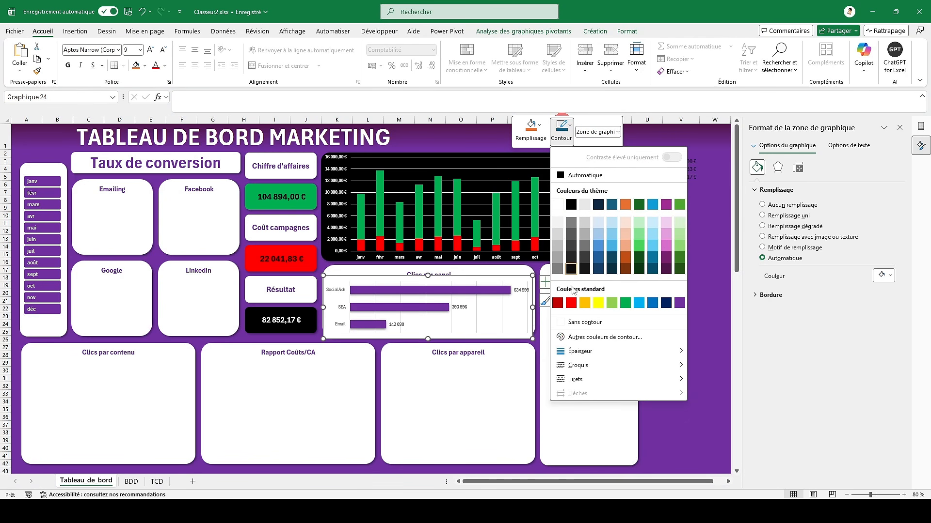
left_click(574, 321)
left_click(529, 133)
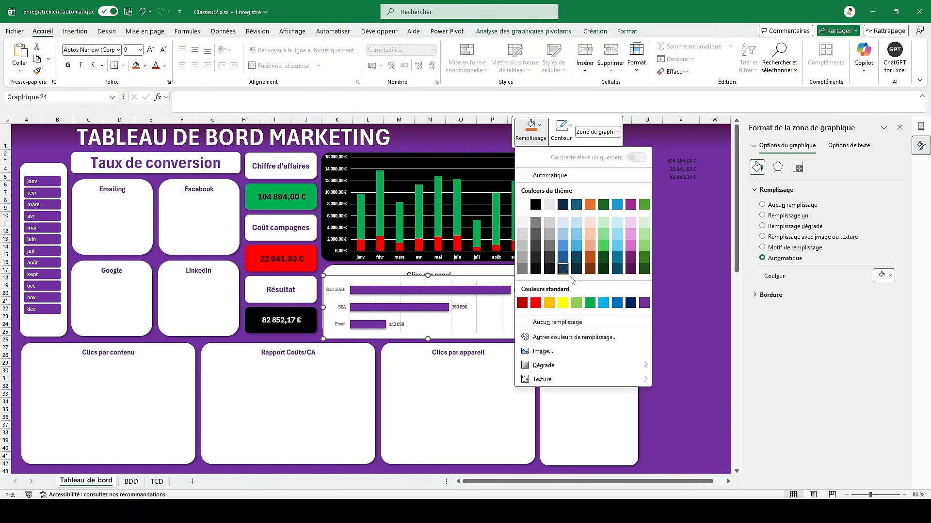
left_click(557, 322)
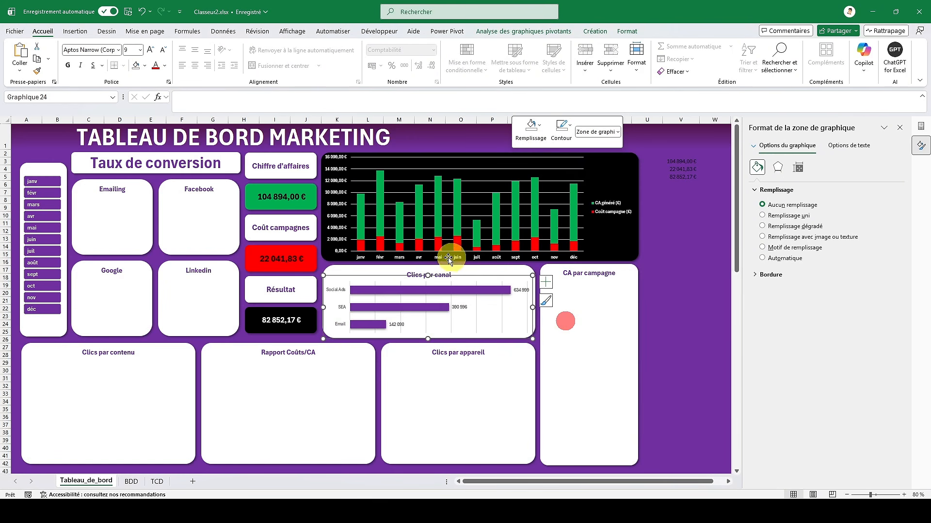
- Thicken the bars of the channel chart by setting the series gap width to 59 %
left_click(384, 292)
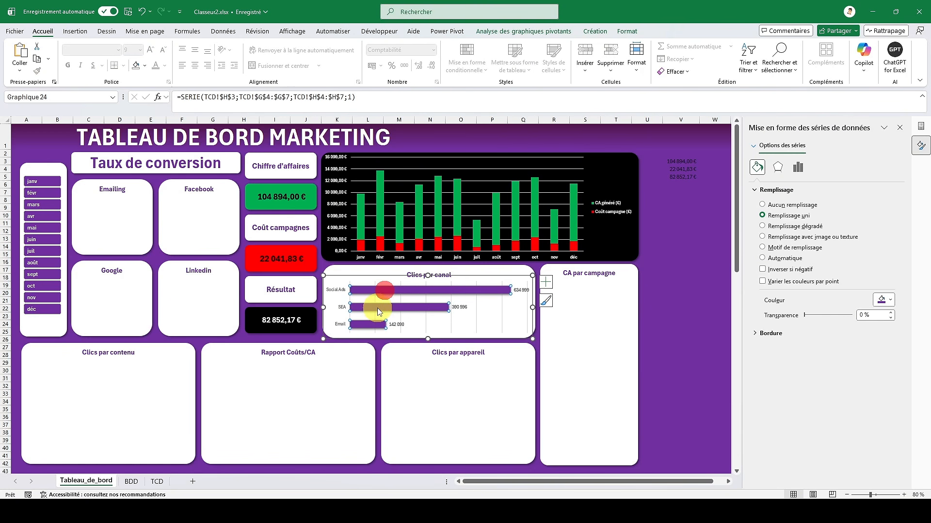
left_click(796, 167)
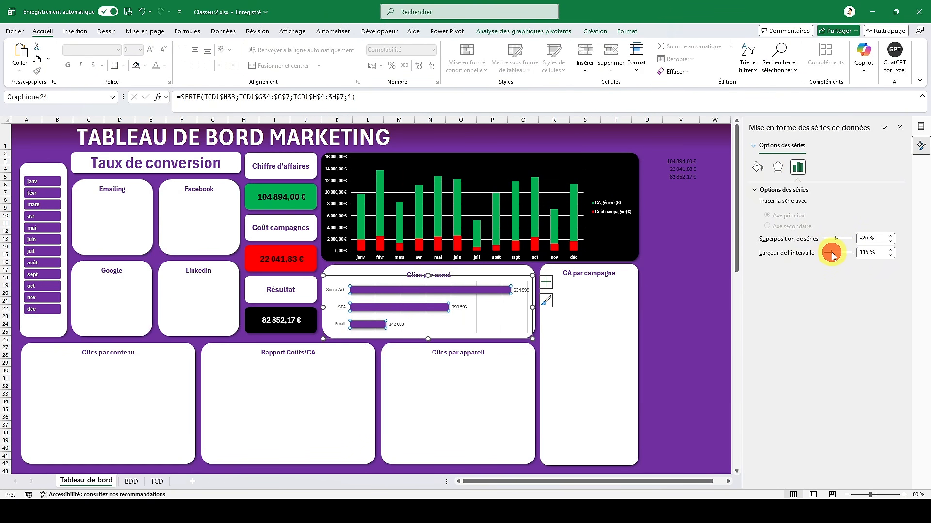
left_click_drag(831, 252, 833, 253)
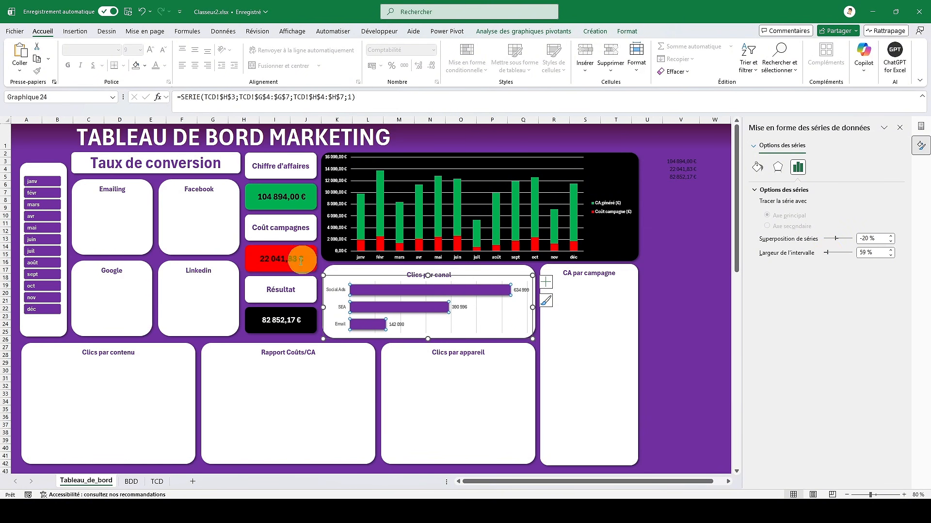
left_click(701, 307)
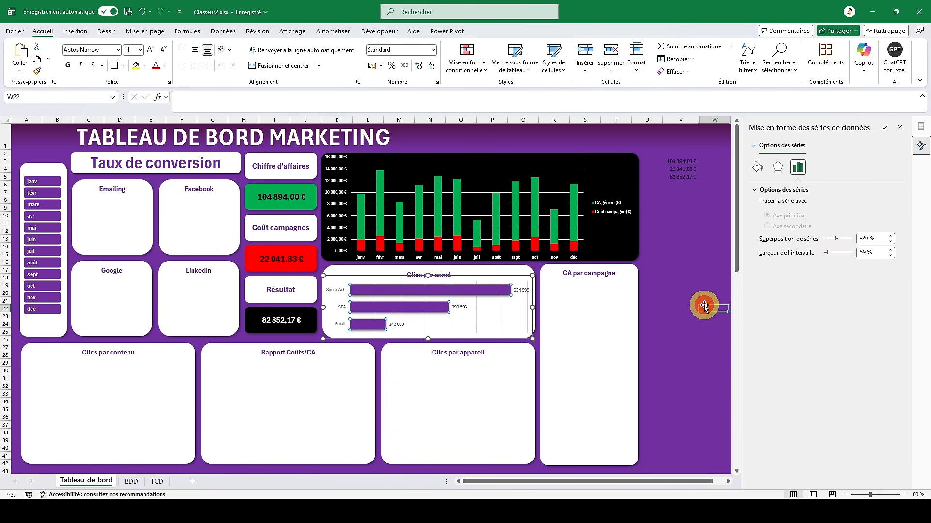
- Set the category axis labels of the "Clics par canal" chart to a dark purple font colour and bold
left_click(339, 296)
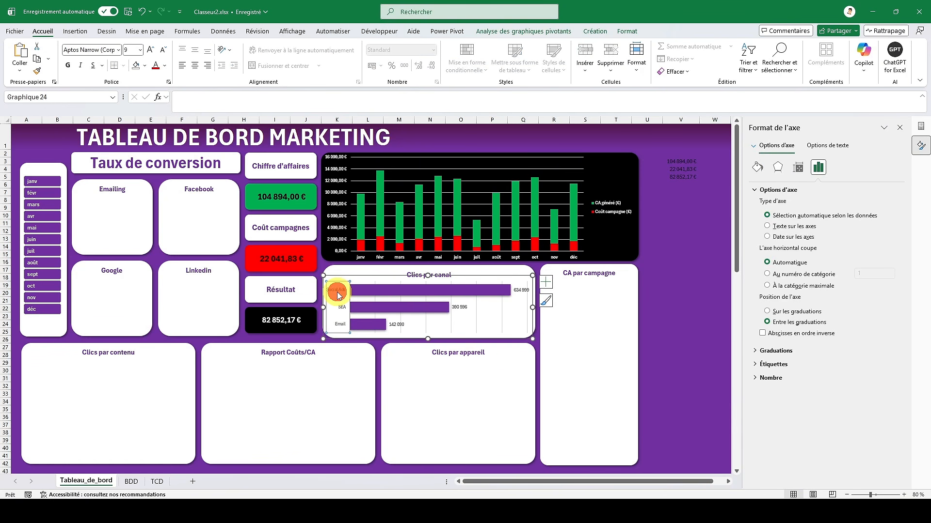
left_click(165, 66)
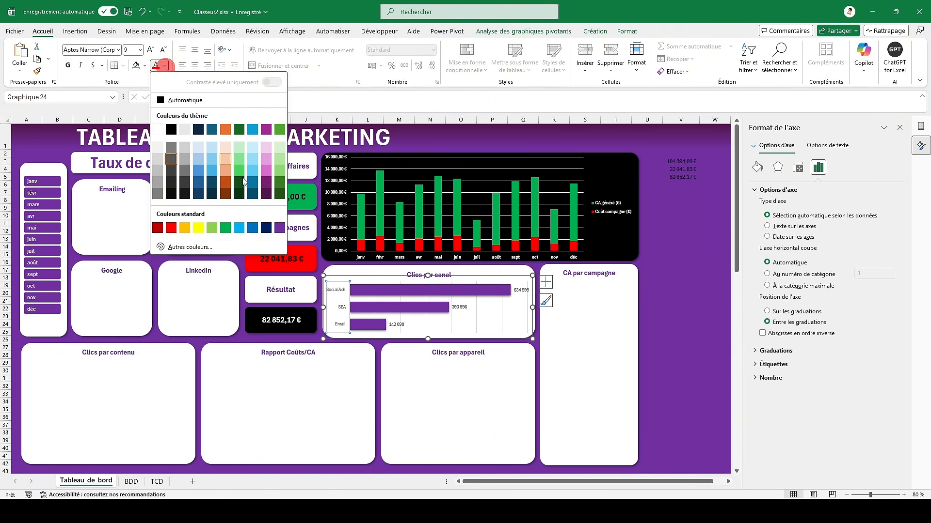
left_click(265, 196)
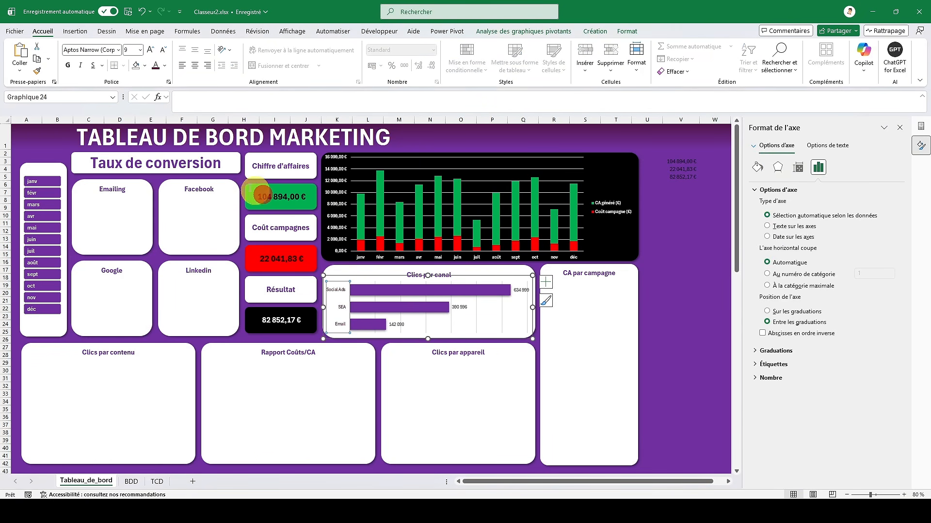
left_click(69, 66)
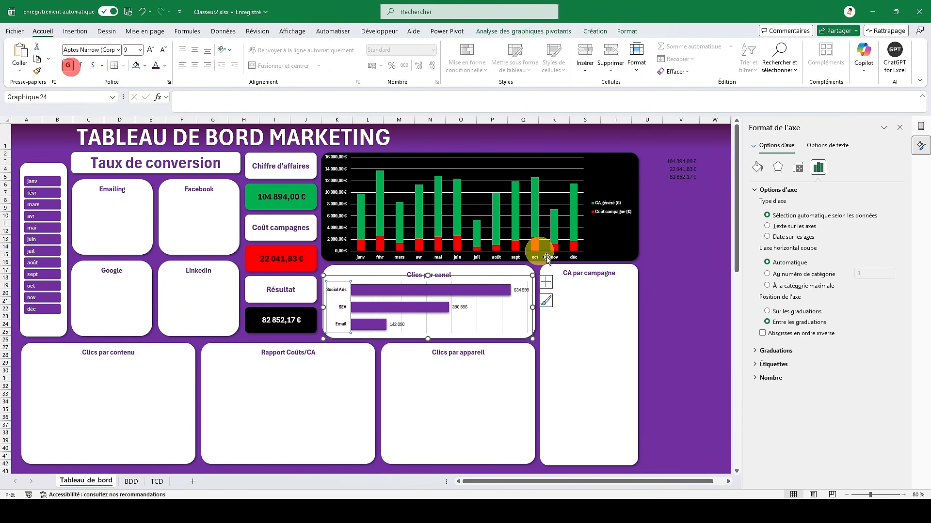
- Apply the same dark font colour and bold to the data labels of the "Clics par canal" chart
left_click(520, 294)
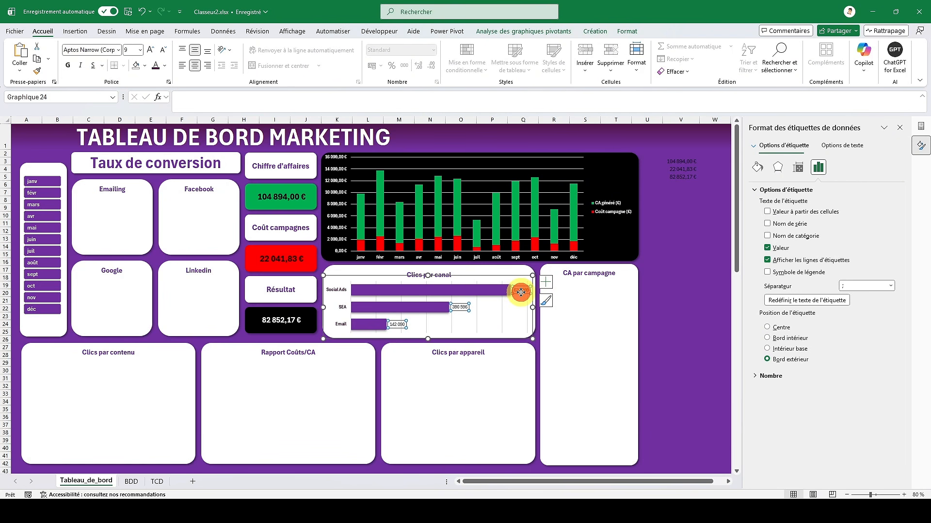
left_click(156, 70)
left_click(69, 68)
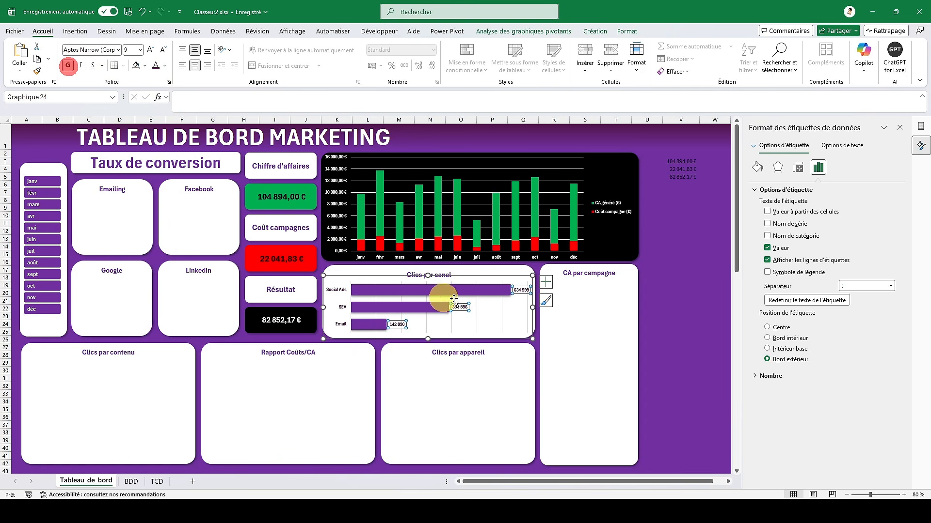
left_click(676, 285)
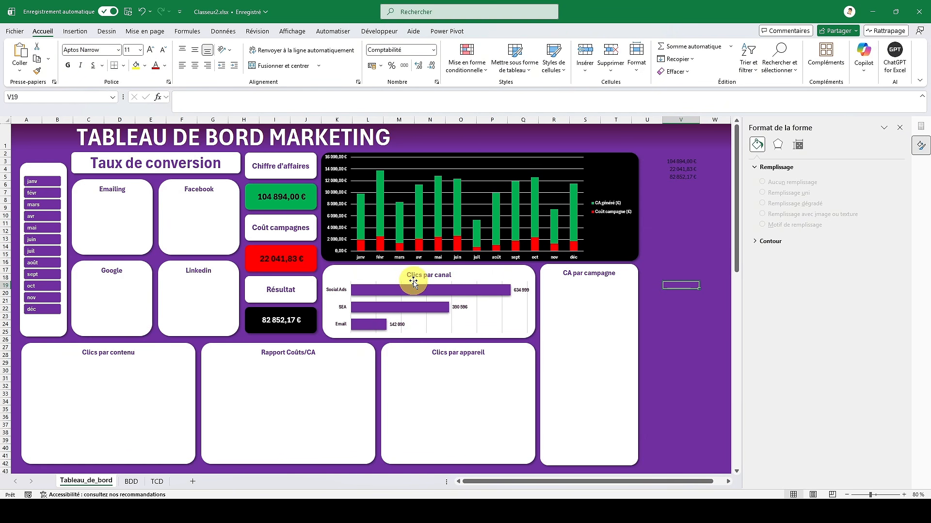
mouse_move(401, 304)
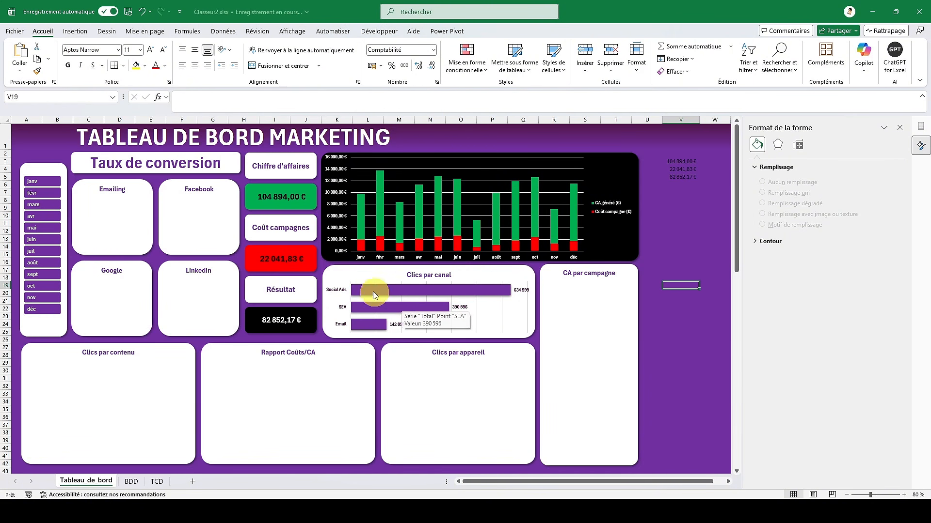
left_click(29, 137)
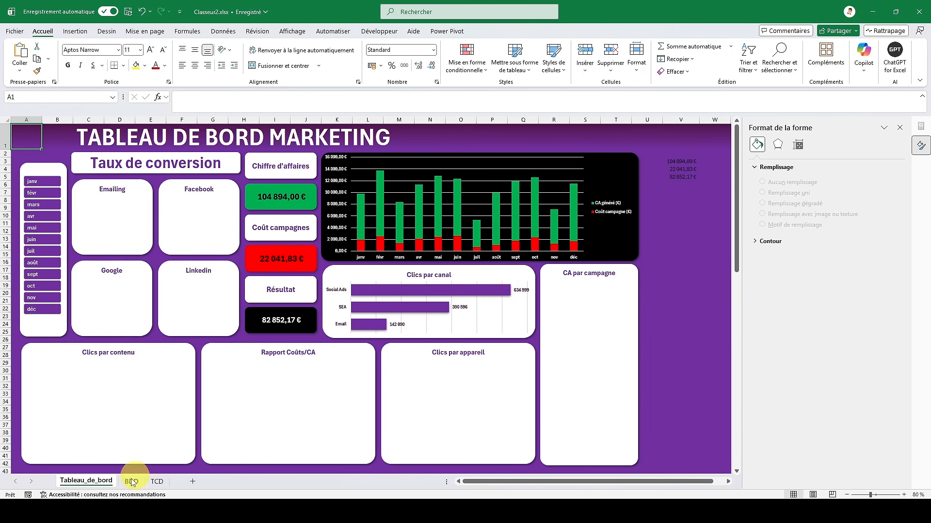
- Duplicate the channel impressions pivot table on the TCD sheet, placing the copy at cell J3
left_click(160, 484)
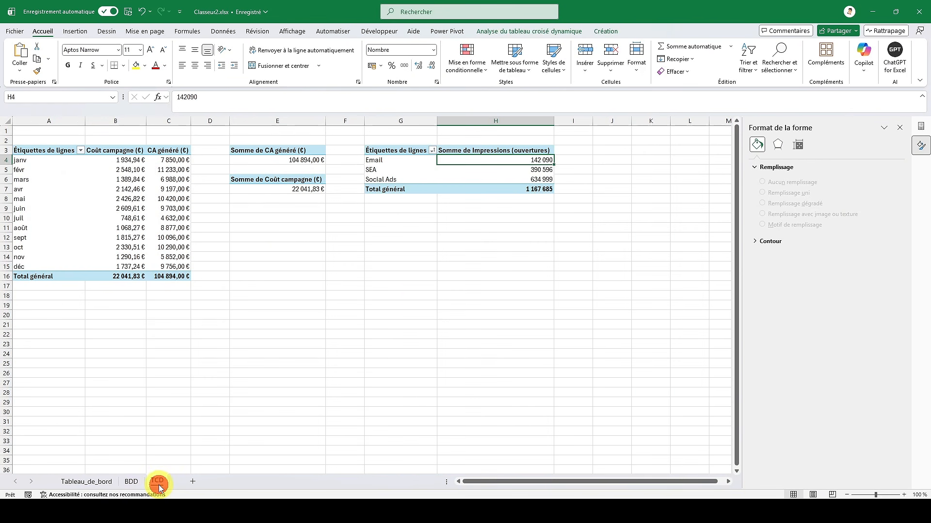
left_click(408, 152)
left_click_drag(408, 153, 488, 187)
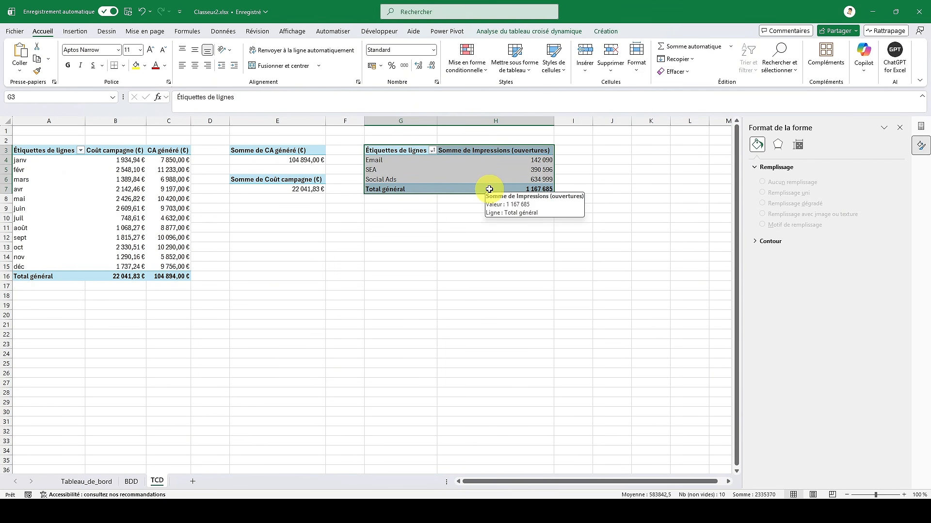
key("ctrl+c")
left_click(603, 153)
key("ctrl+v")
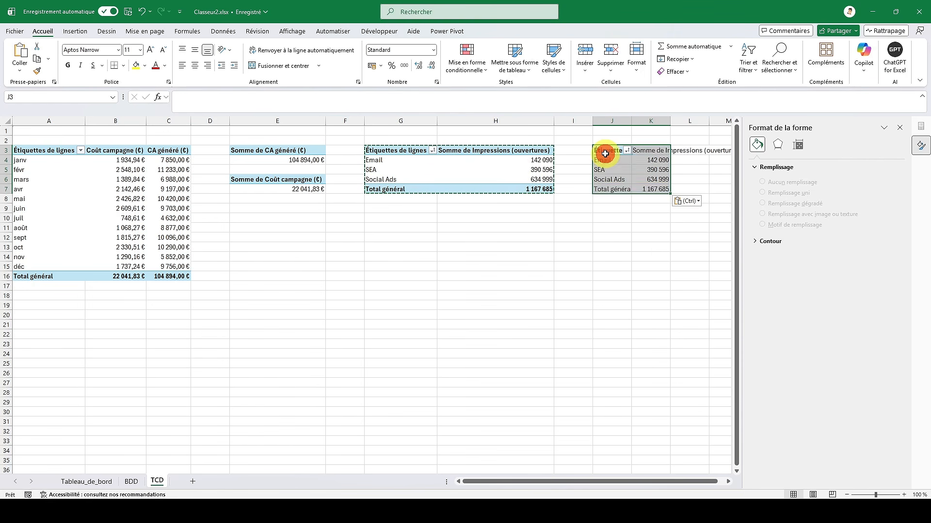
- Narrow column D and copy its width to the spacer columns F and I
left_click_drag(230, 121, 200, 127)
left_click(195, 121)
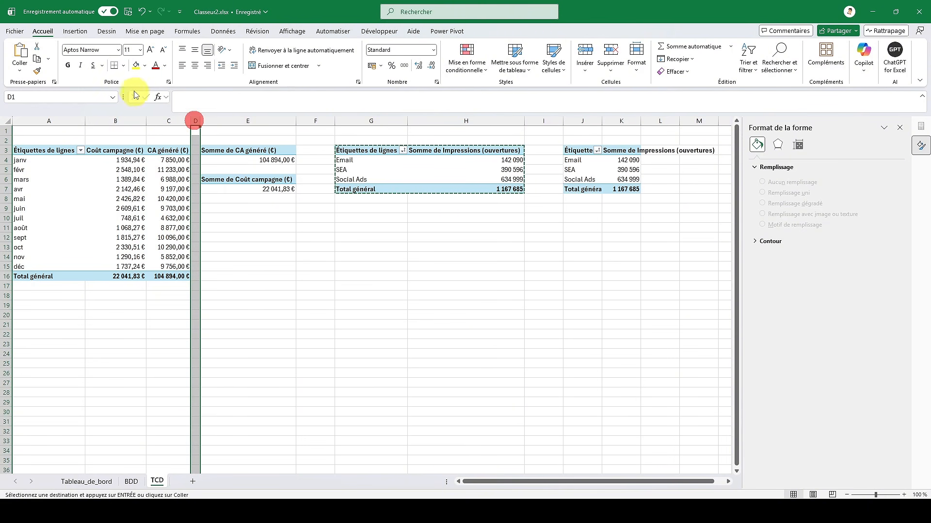
left_click(36, 70)
left_click(311, 121)
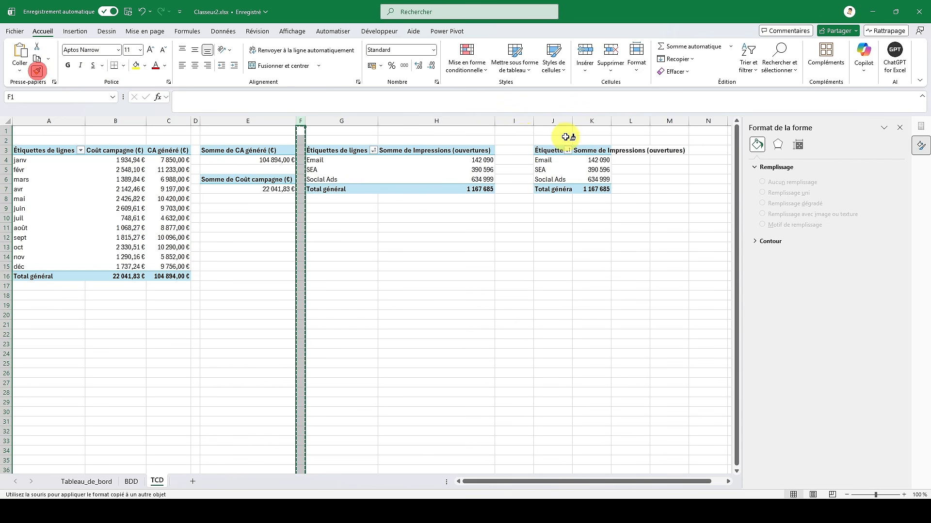
left_click(521, 121)
- Replace Canal and Impressions (ouvertures) in the copied pivot table with Campagne as rows and CA généré (€) as values
left_click(558, 152)
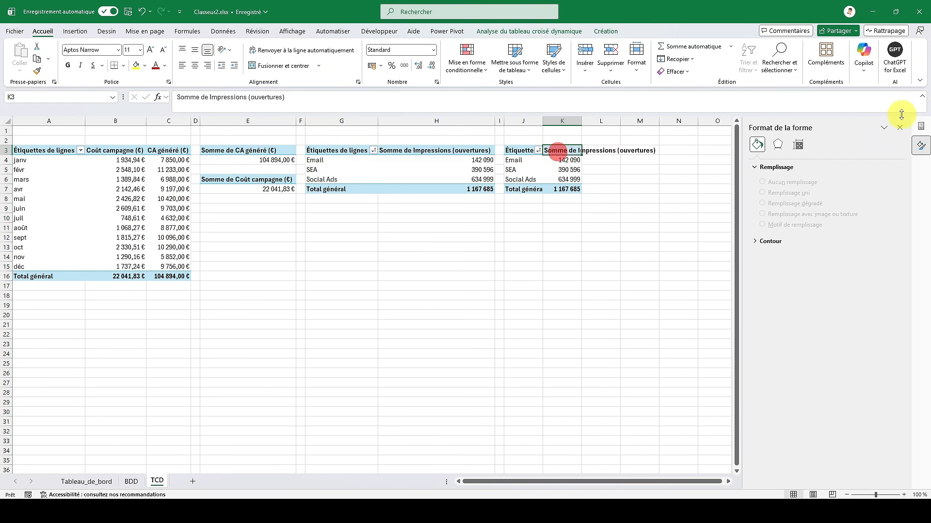
left_click(901, 130)
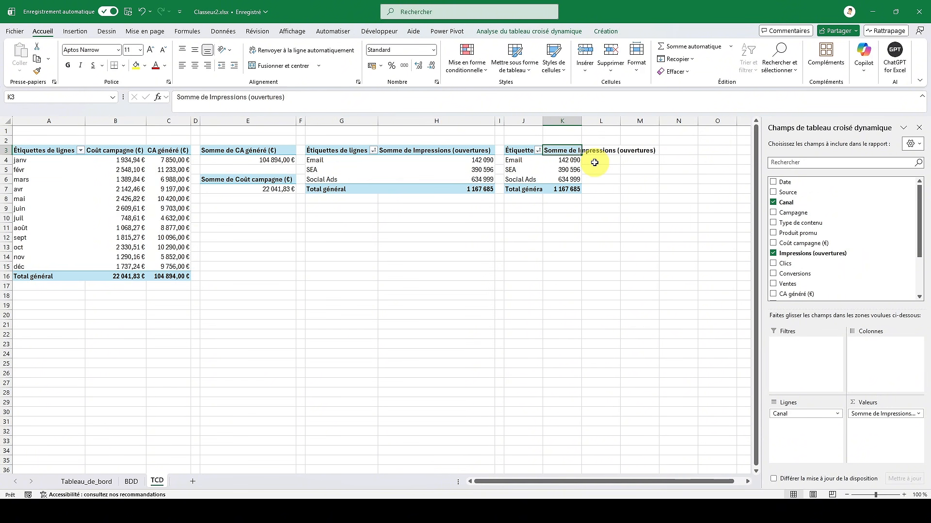
left_click_drag(803, 415, 810, 269)
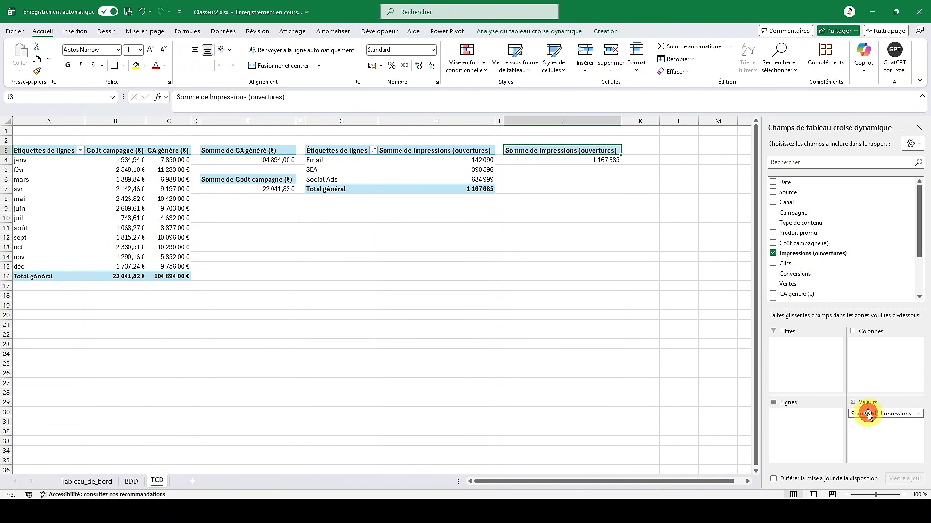
left_click_drag(867, 415, 806, 260)
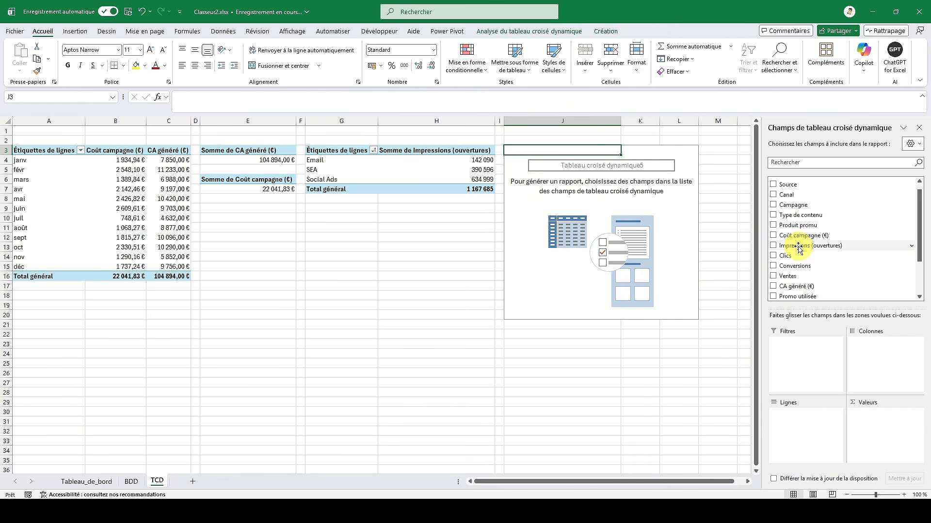
left_click(773, 287)
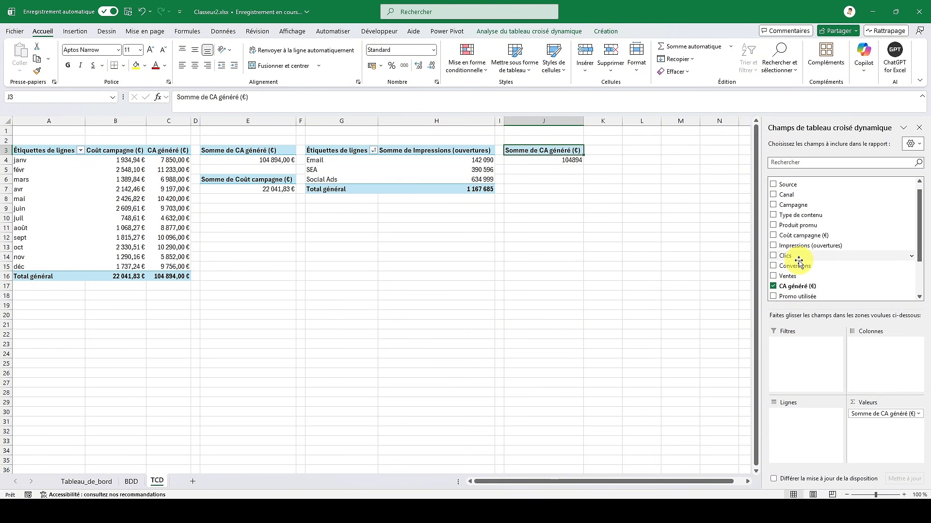
left_click(773, 205)
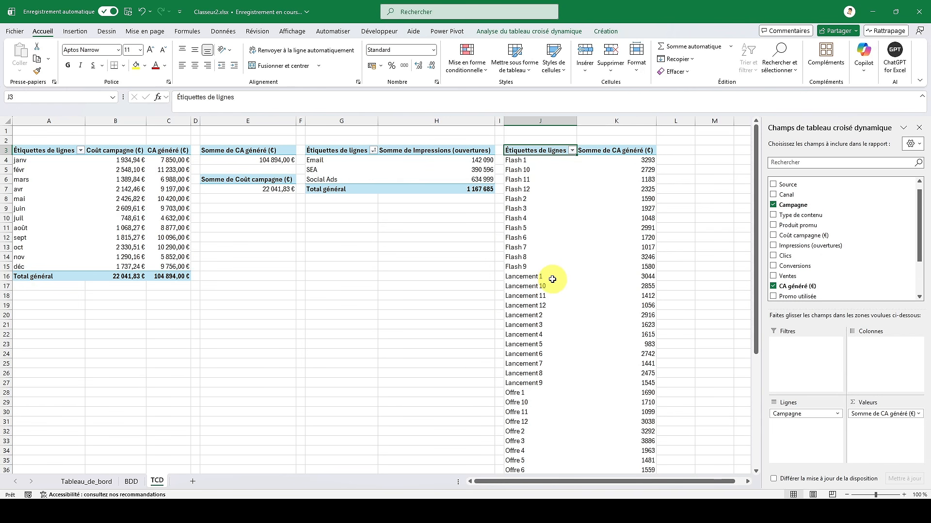
- Sort the campaigns by CA généré (€) from largest to smallest and filter them to the top 10 items
right_click(615, 160)
mouse_move(662, 257)
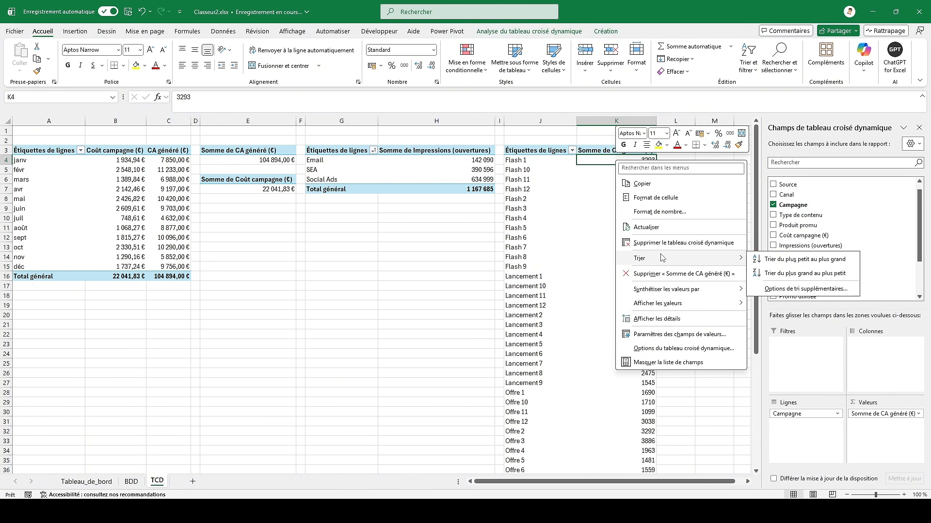
left_click(787, 273)
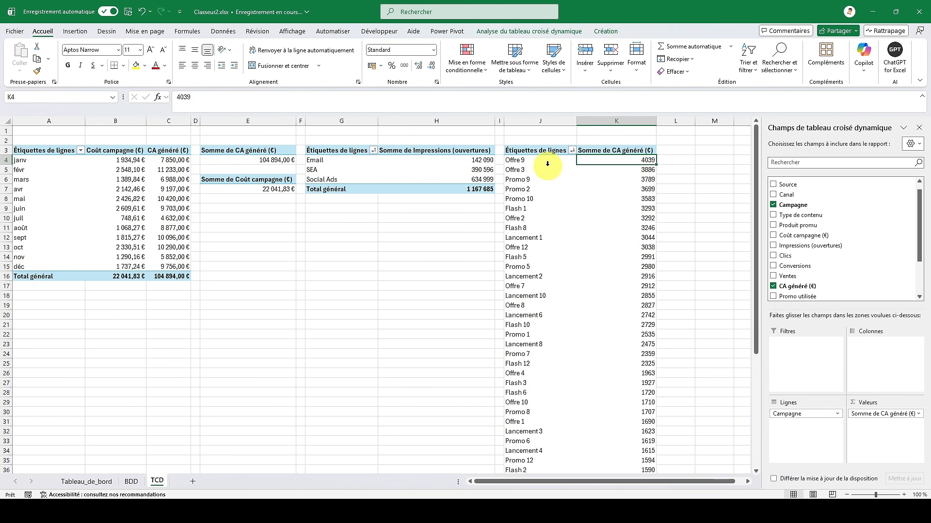
right_click(551, 160)
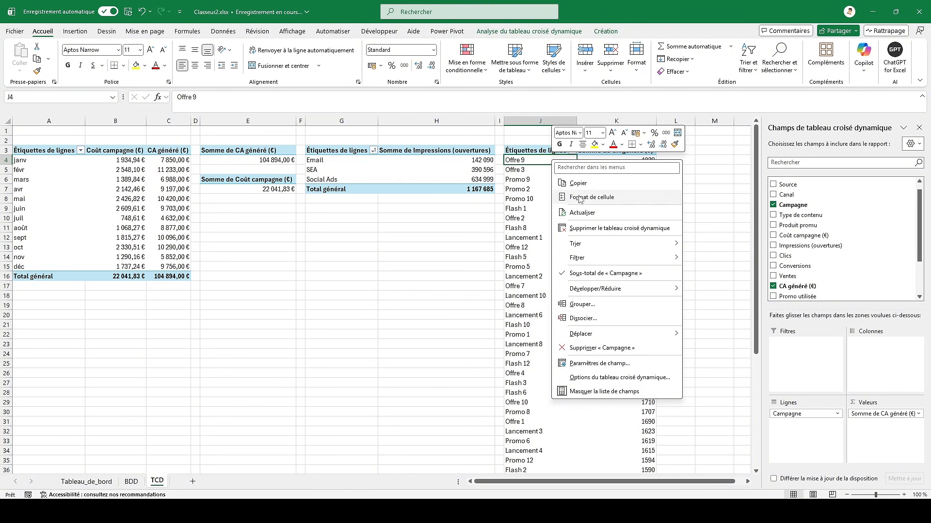
mouse_move(631, 259)
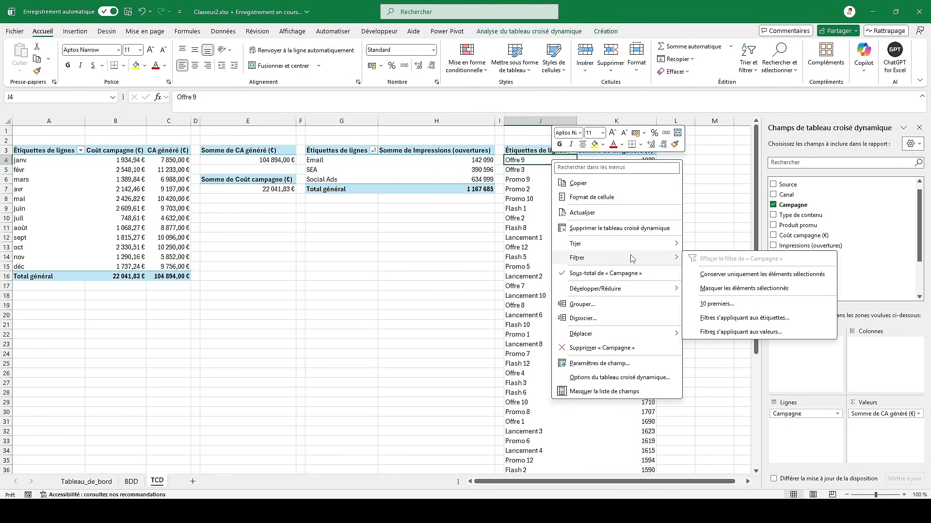
left_click(729, 304)
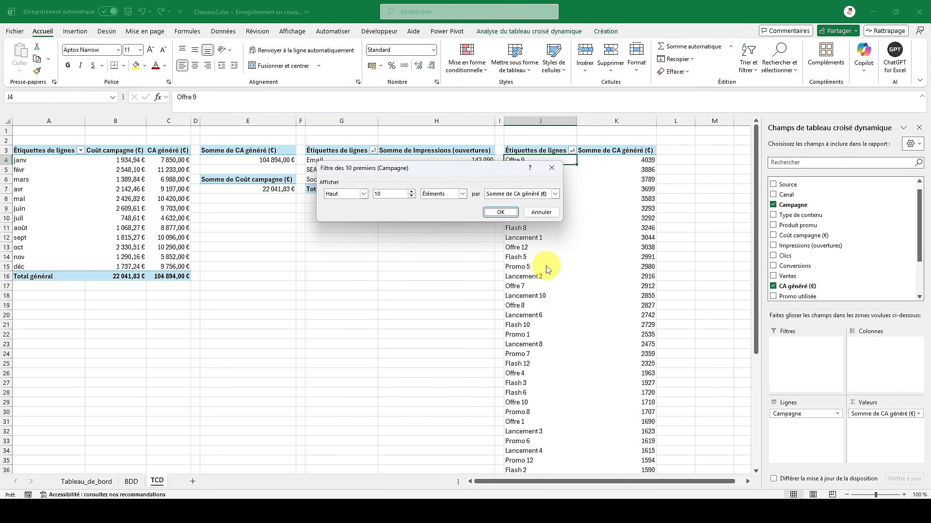
left_click(502, 213)
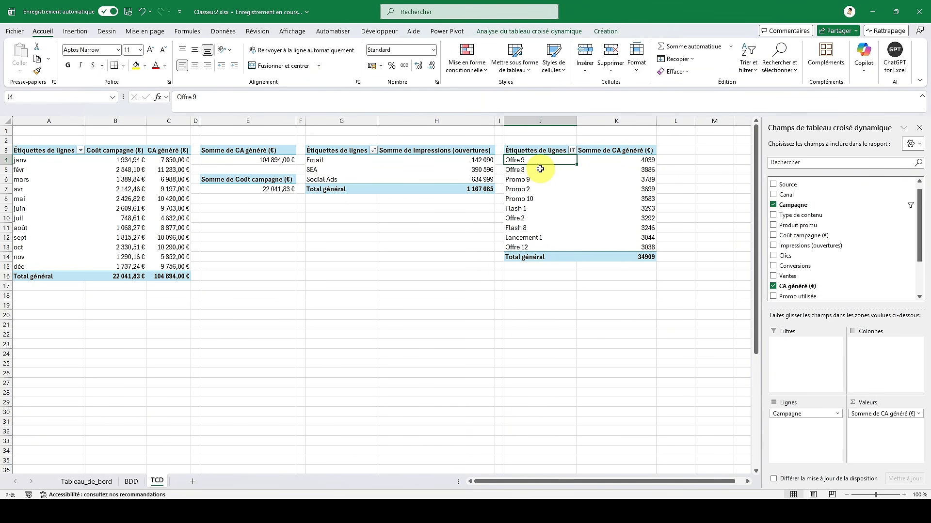
- Insert a clustered bar pivot chart (Barres groupées) from the campaign pivot table
left_click(75, 31)
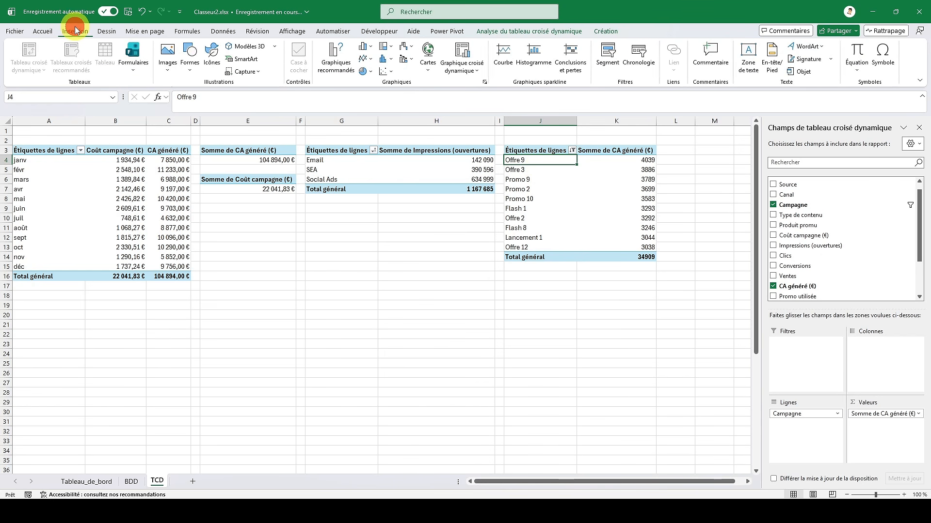
left_click(456, 73)
left_click(458, 66)
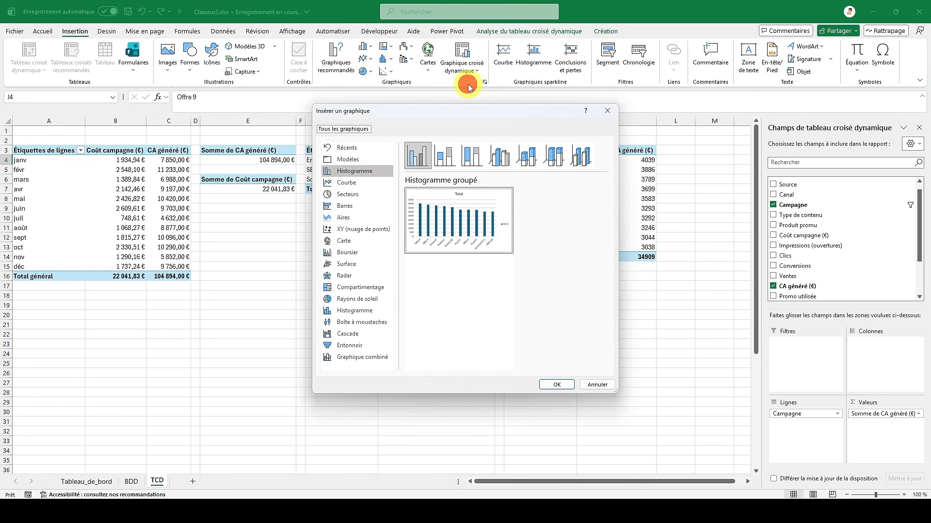
left_click(363, 206)
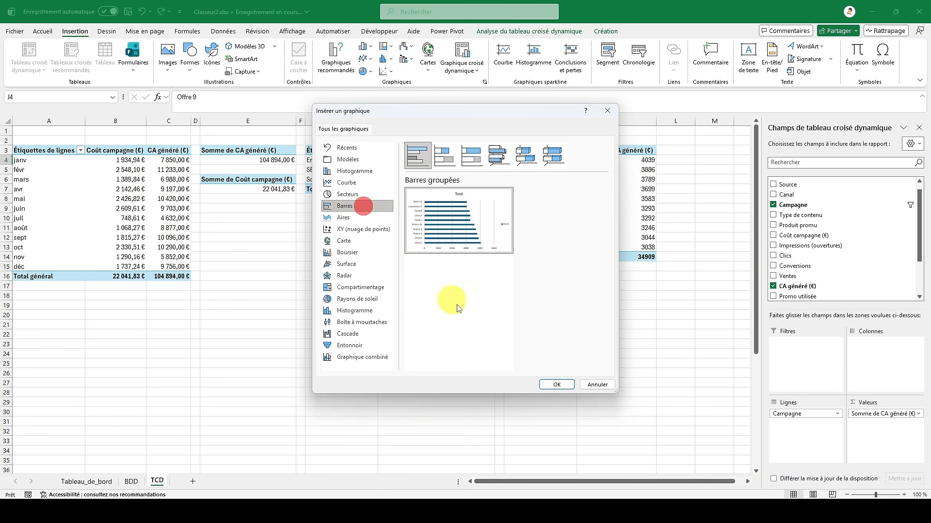
left_click(546, 387)
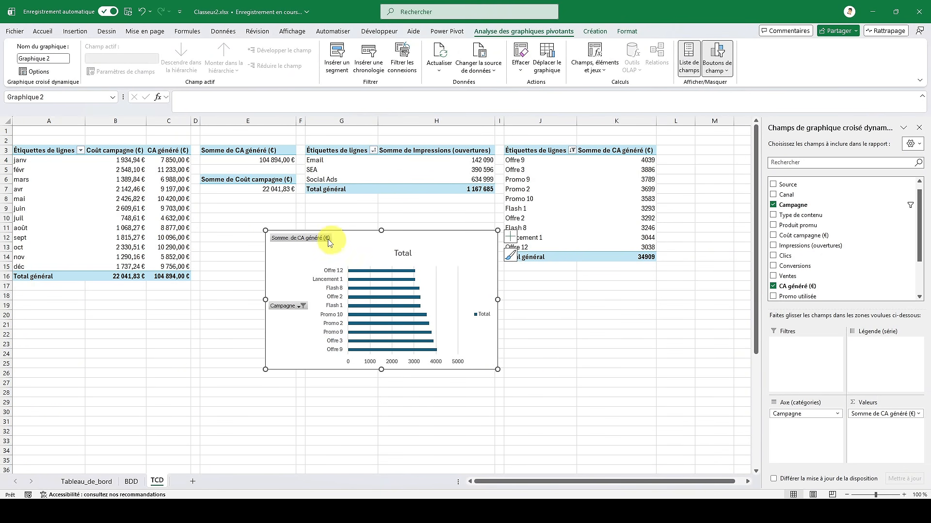
left_click(872, 413)
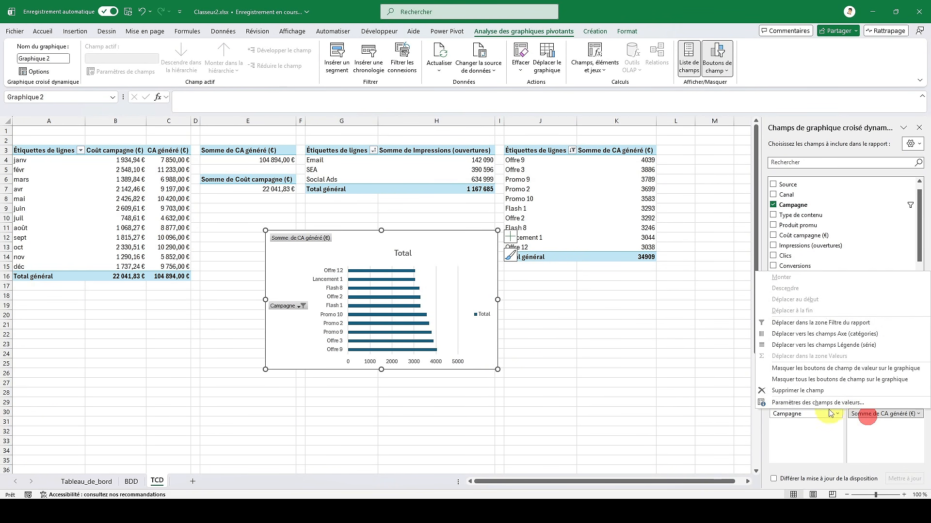
left_click(826, 403)
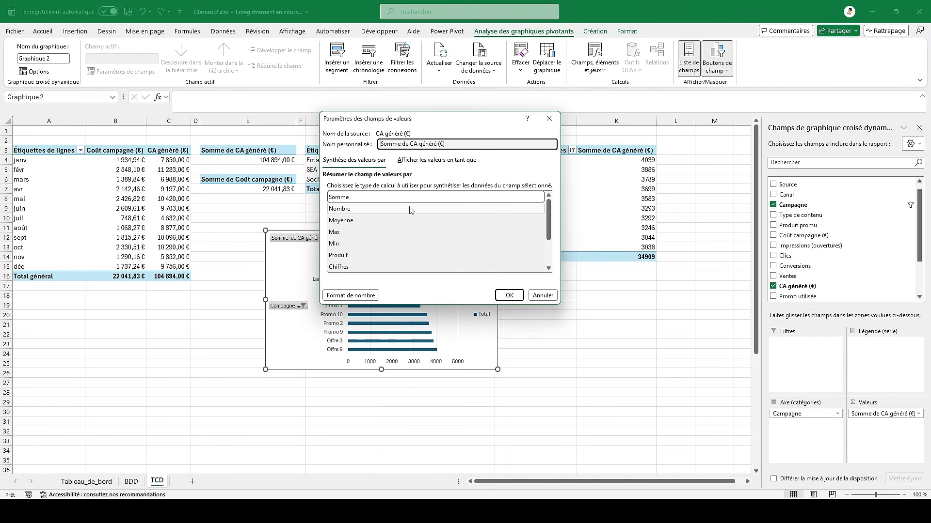
left_click(537, 298)
left_click(538, 296)
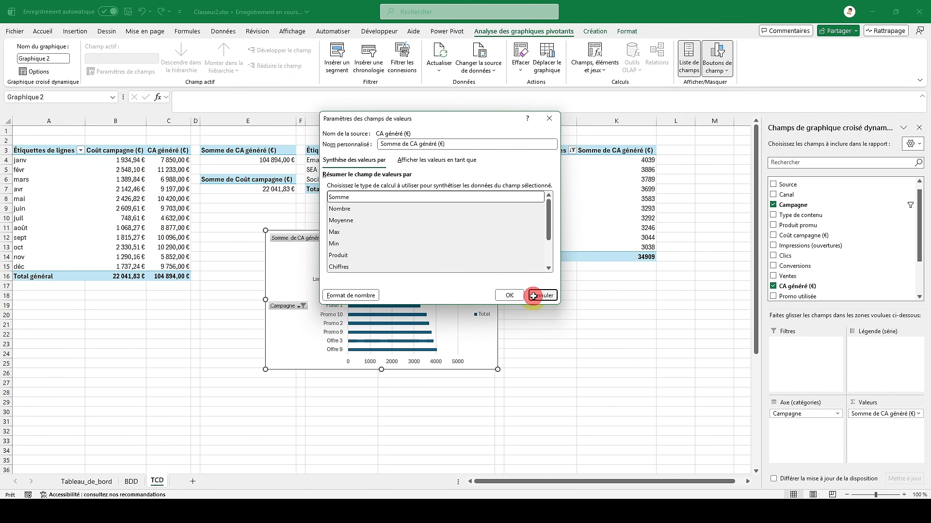
- Hide all field buttons on the campaign bar chart
left_click(865, 414)
left_click(819, 379)
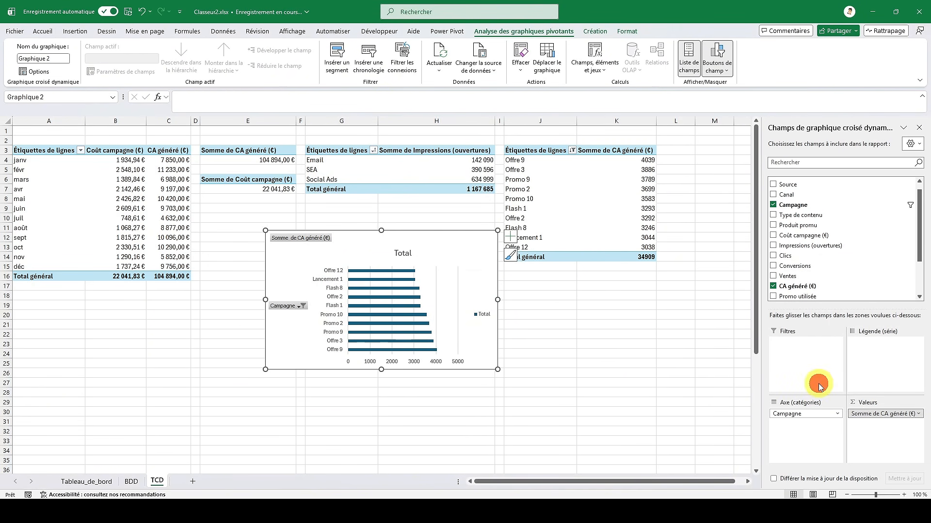
- Apply the chart style with shadowed bars and a bold title to the campaign bar chart
left_click(600, 30)
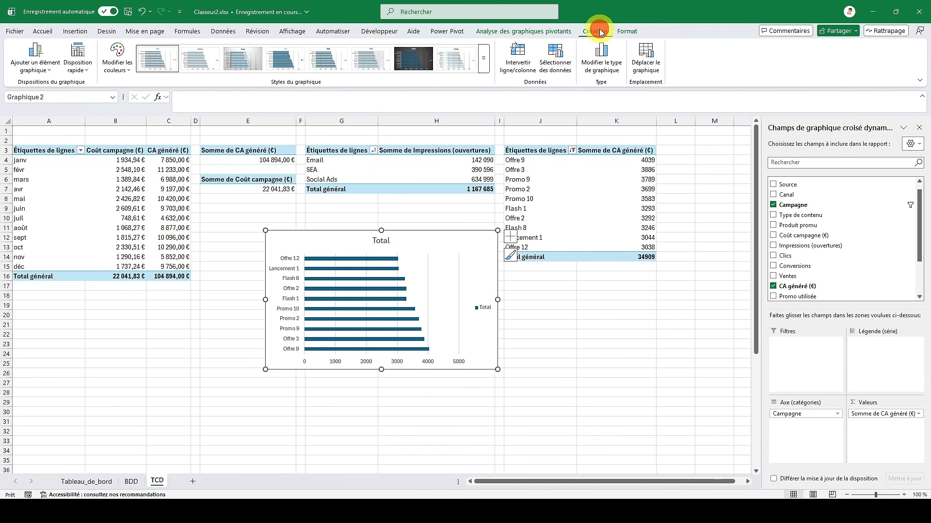
left_click(483, 65)
left_click(322, 93)
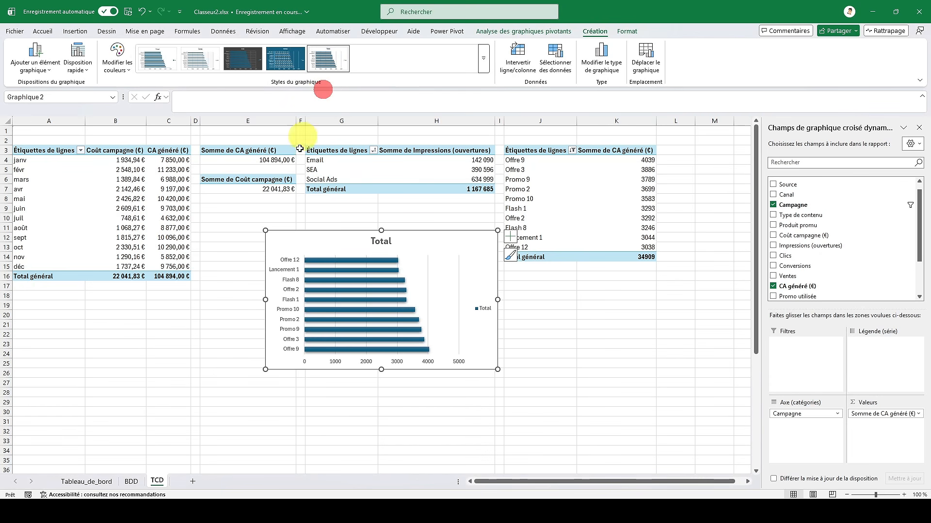
- Delete the title, legend and horizontal value axis from the campaign bar chart
left_click(384, 241)
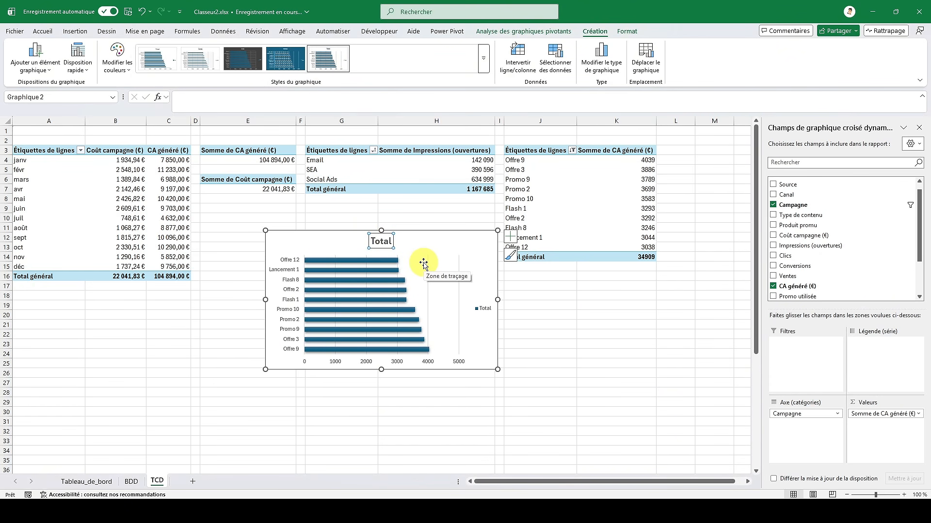
key("Delete")
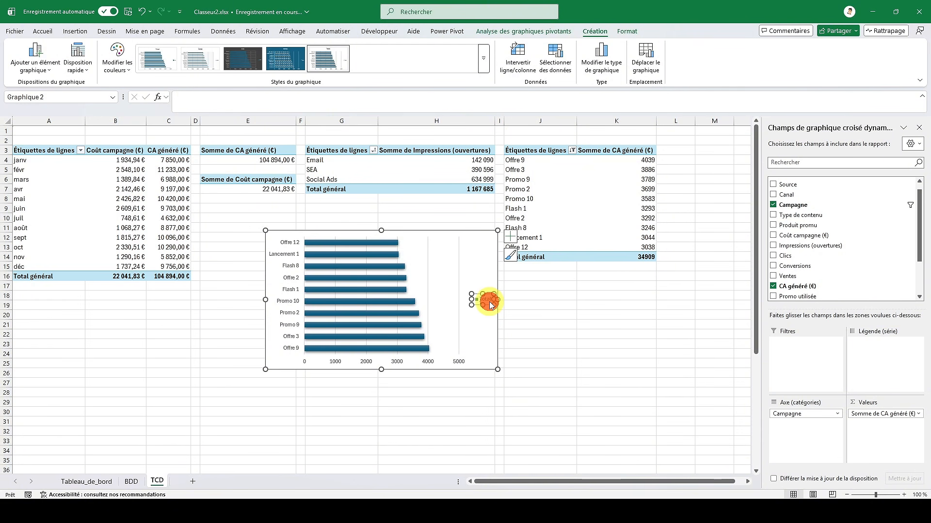
key("Delete")
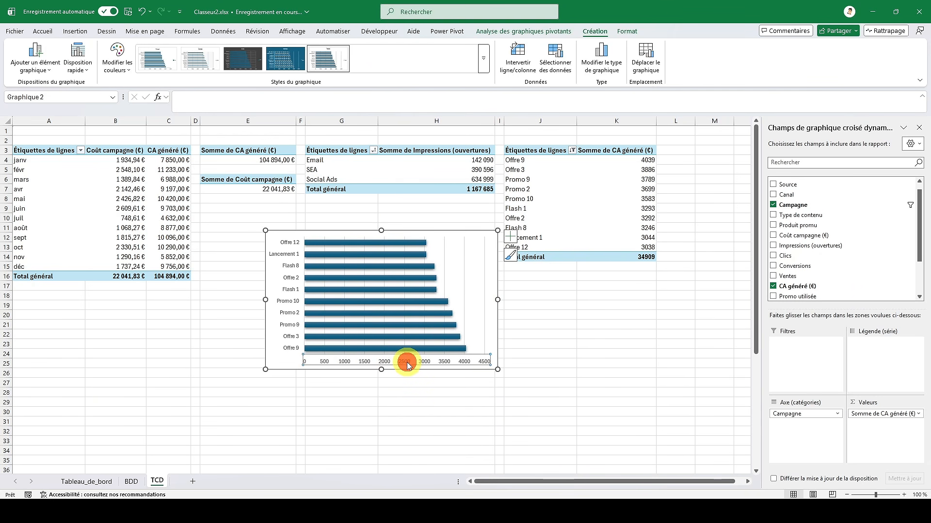
key("Delete")
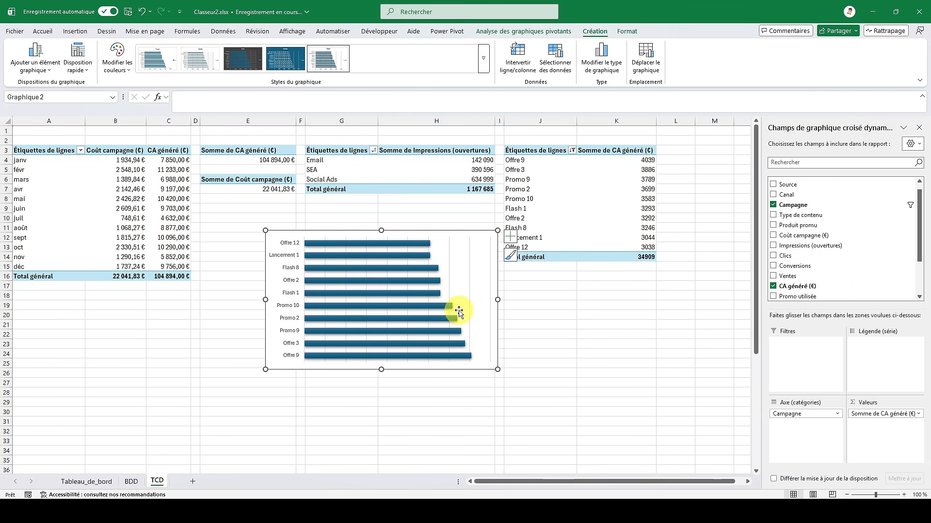
- Add data labels to the campaign chart and format its CA généré (€) values as Monétaire with 2 decimals and the € symbol
left_click(509, 240)
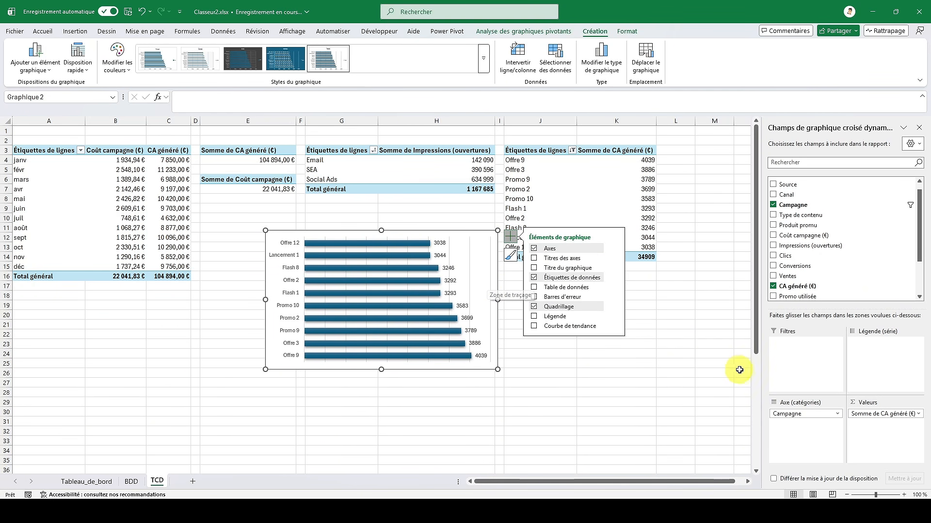
left_click(888, 414)
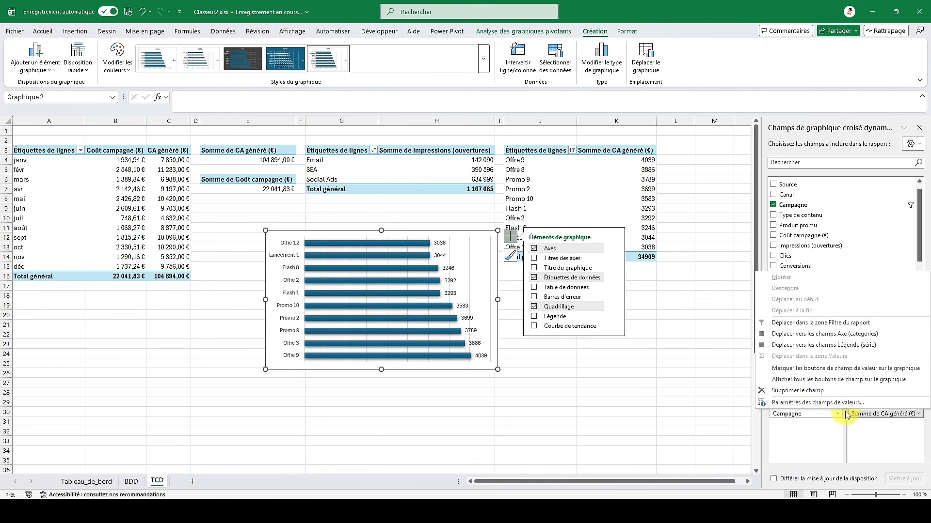
left_click(847, 403)
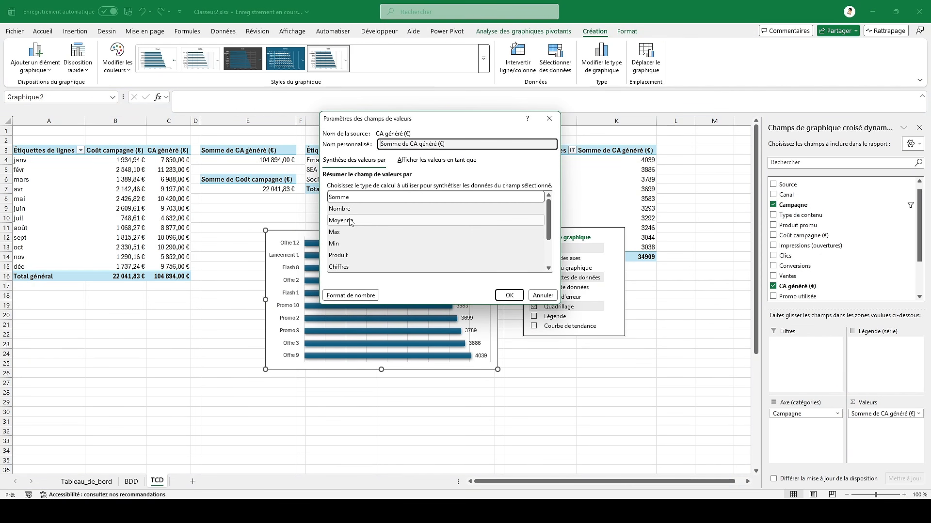
left_click(369, 295)
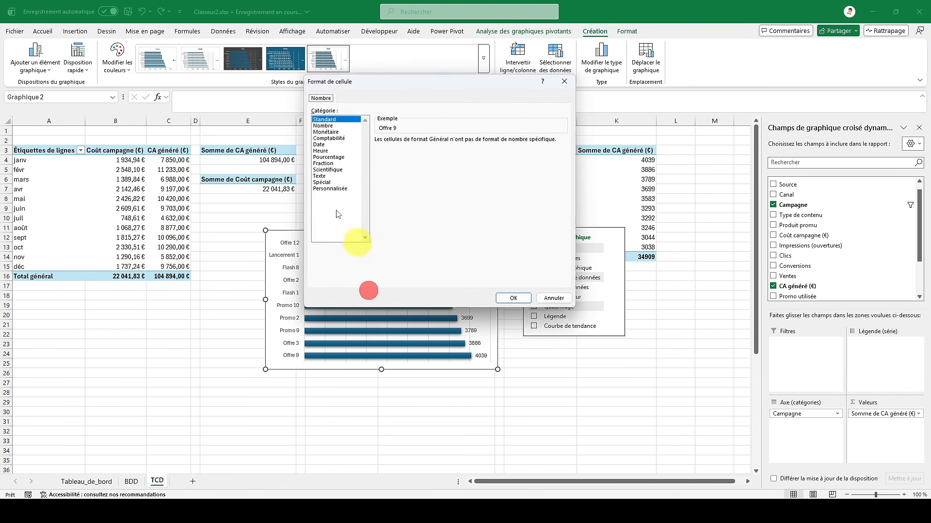
left_click(325, 131)
left_click(524, 297)
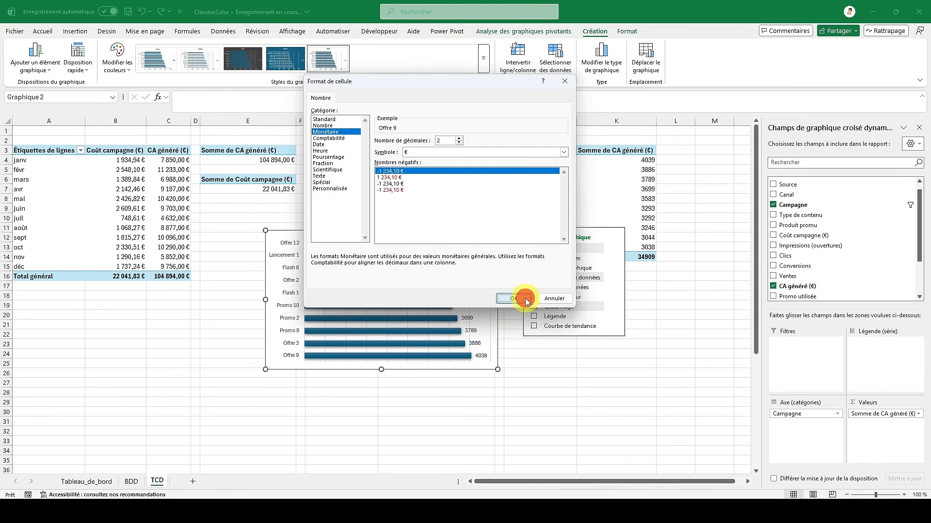
left_click(509, 298)
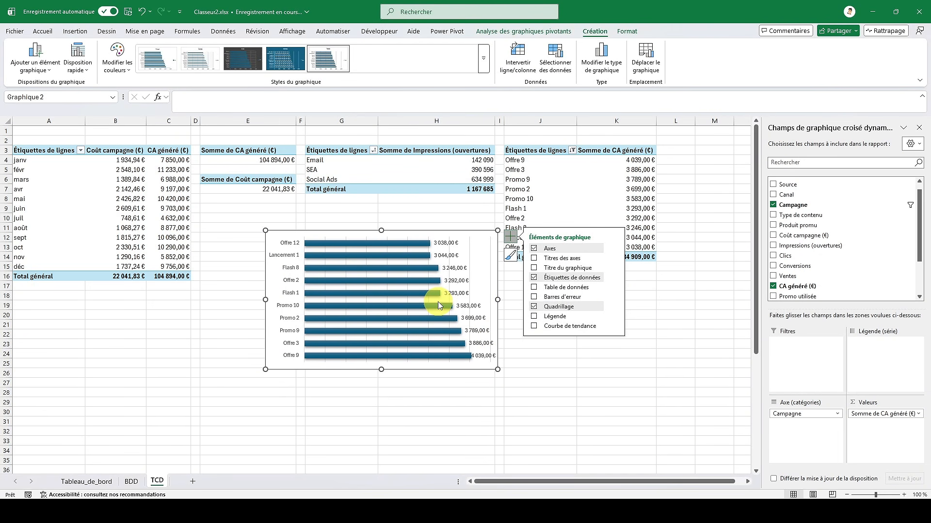
- Reverse the order of the campaign axis with the Abscisses en ordre inverse option
double_click(333, 232)
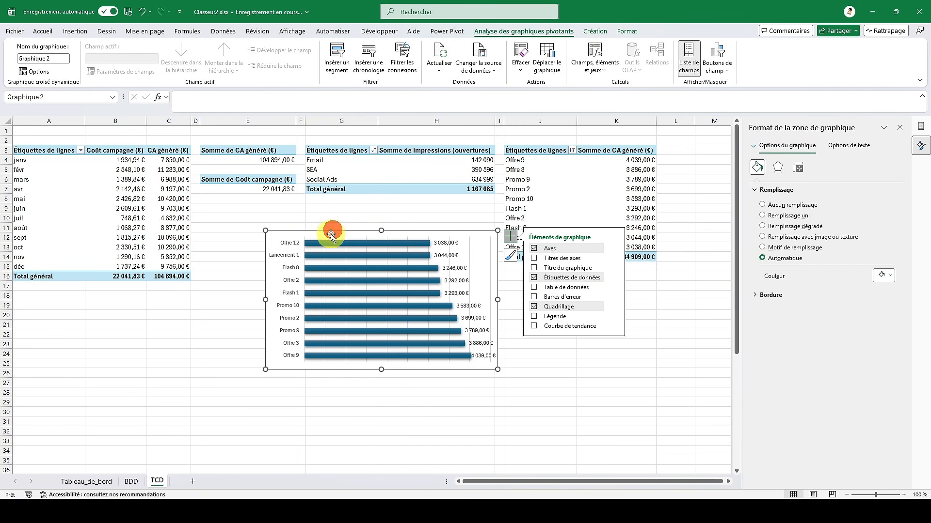
left_click(288, 284)
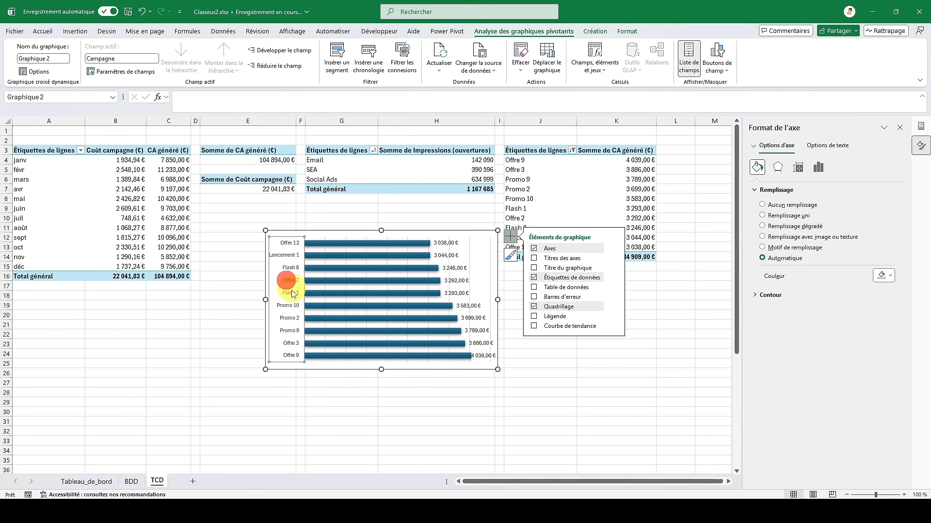
left_click(823, 167)
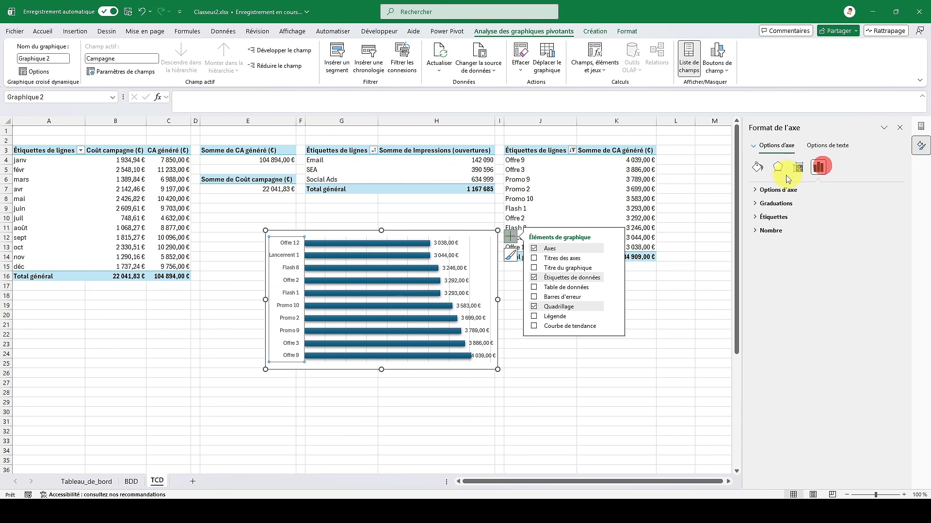
left_click(775, 190)
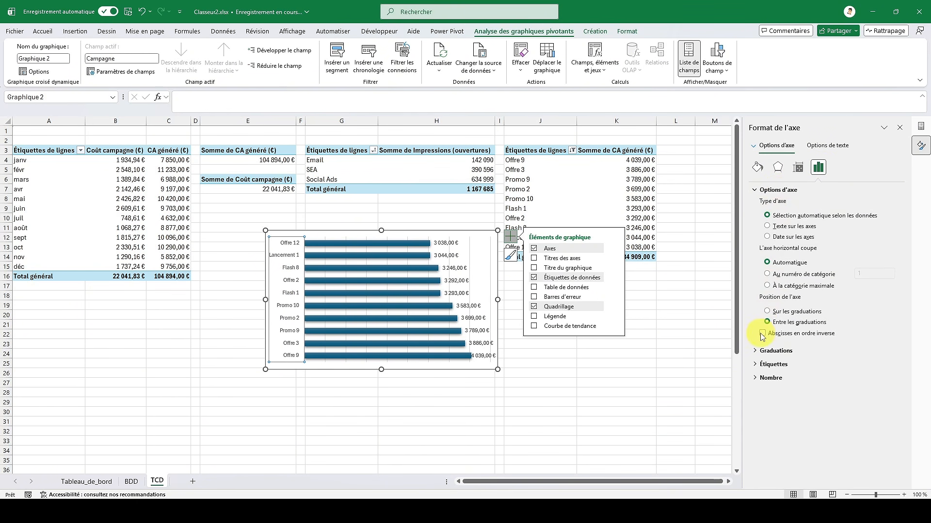
left_click(763, 335)
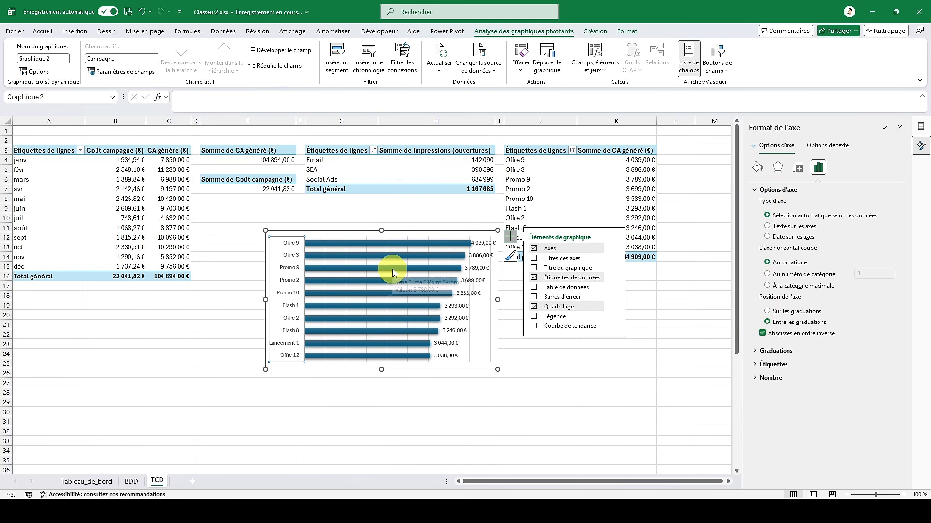
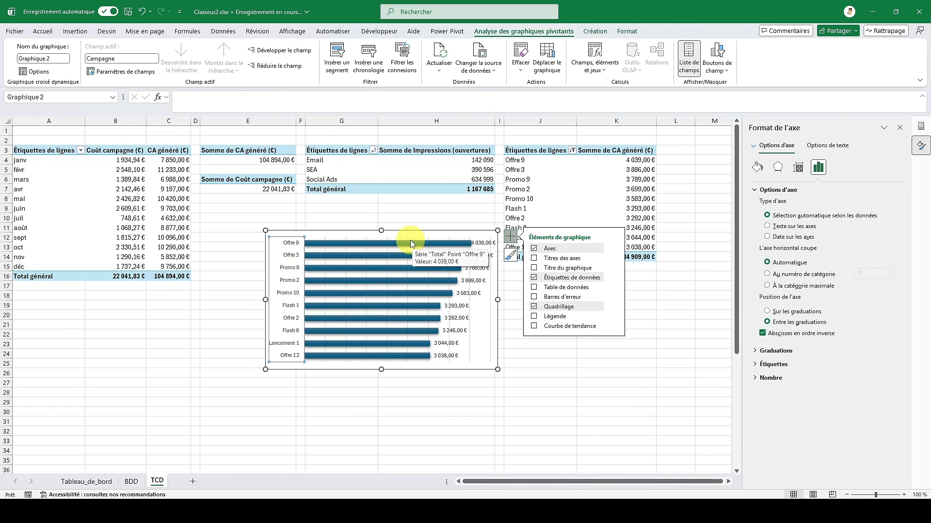
- Fill the campaign chart's bars with the standard purple color
left_click(411, 243)
left_click(758, 168)
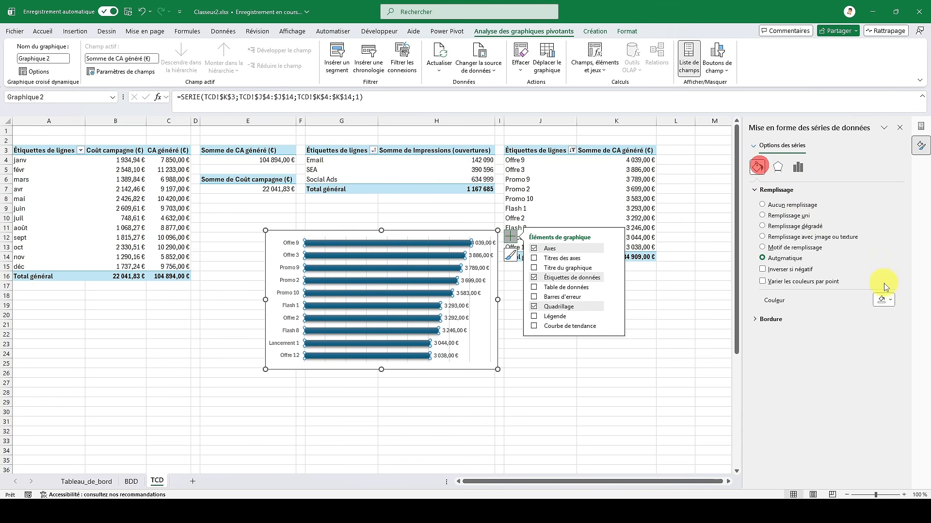
left_click(887, 300)
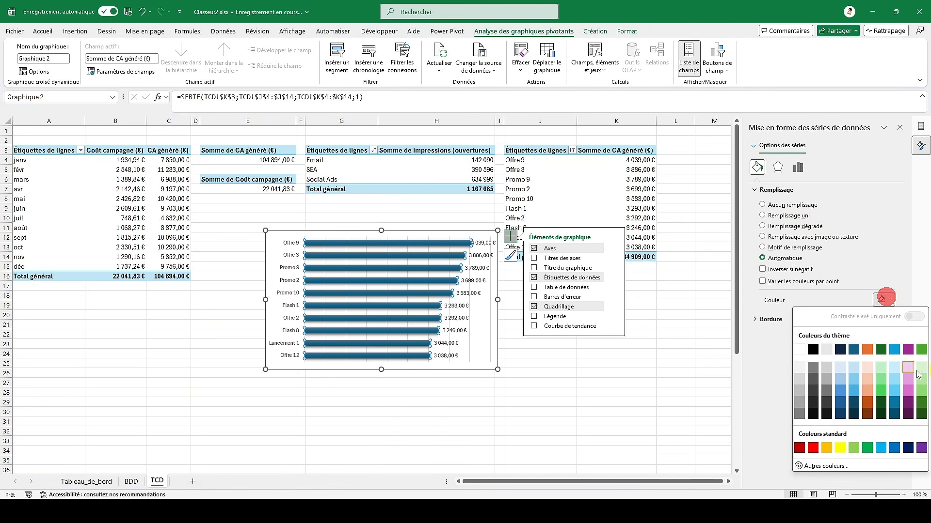
left_click(920, 448)
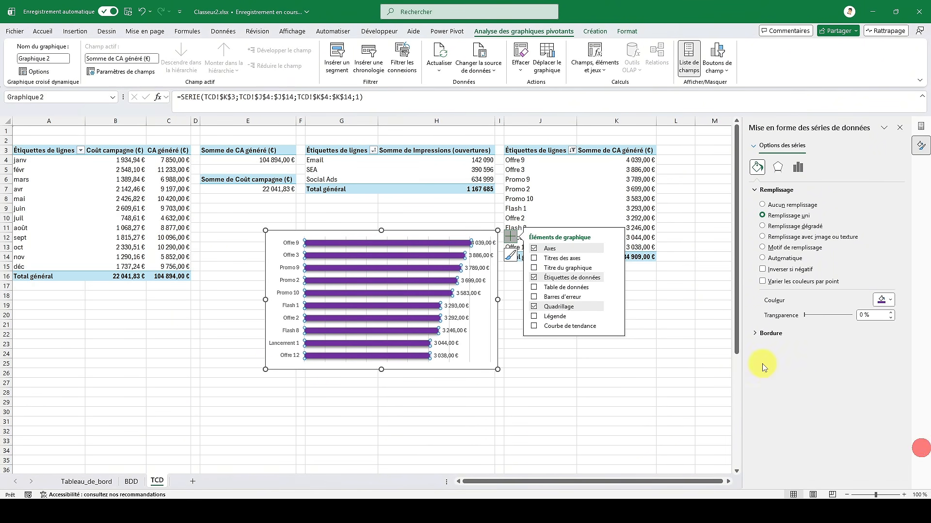
- Make the campaign axis labels and the bars' data labels bold
left_click(295, 246)
left_click(43, 31)
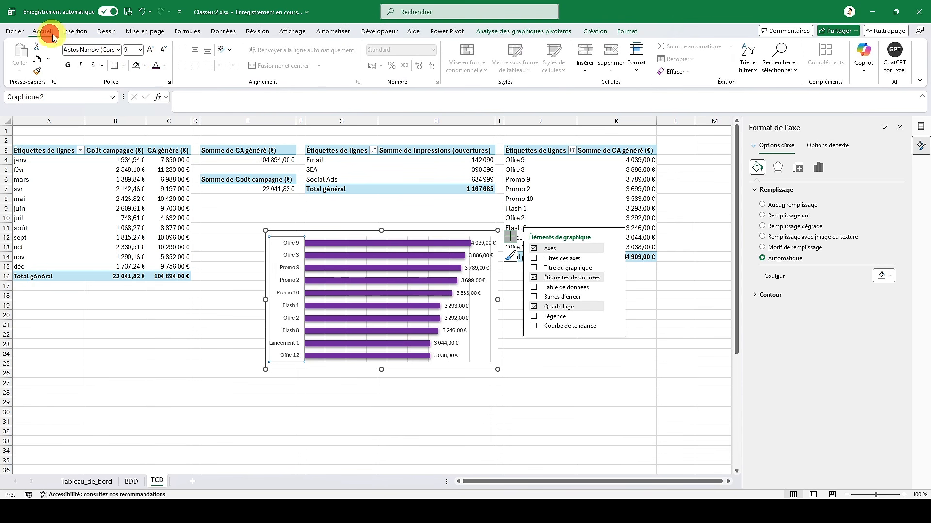
left_click(156, 68)
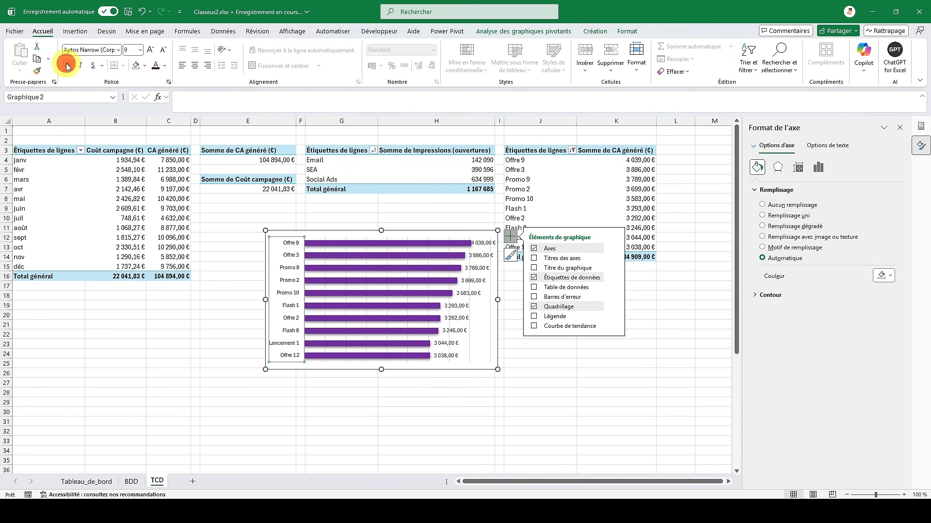
left_click(68, 65)
left_click(474, 269)
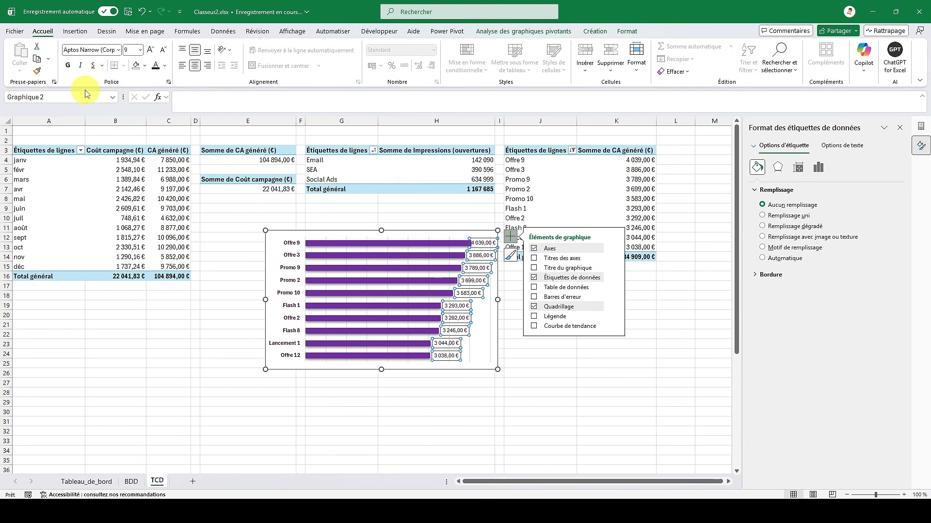
left_click(69, 68)
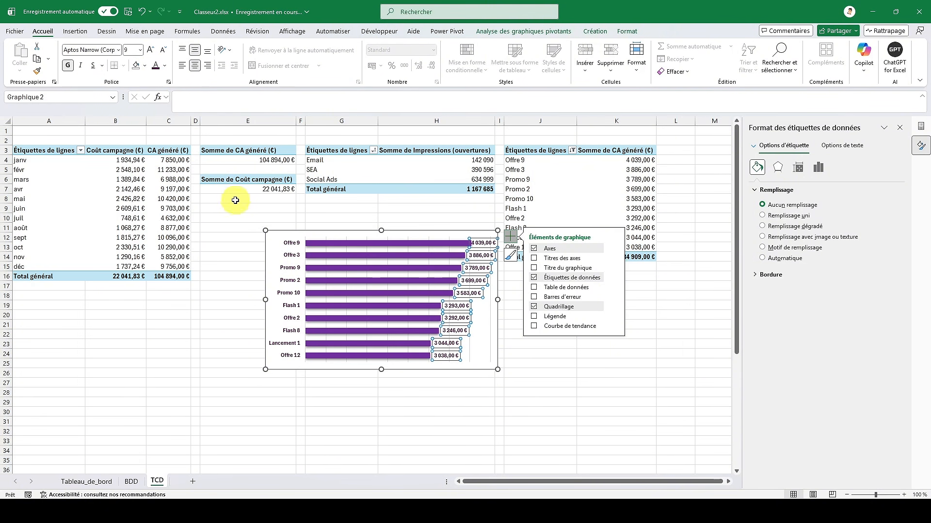
- Cut the campaign bar chart from the TCD sheet and paste it into the Tableau_de_bord sheet
left_click(301, 231)
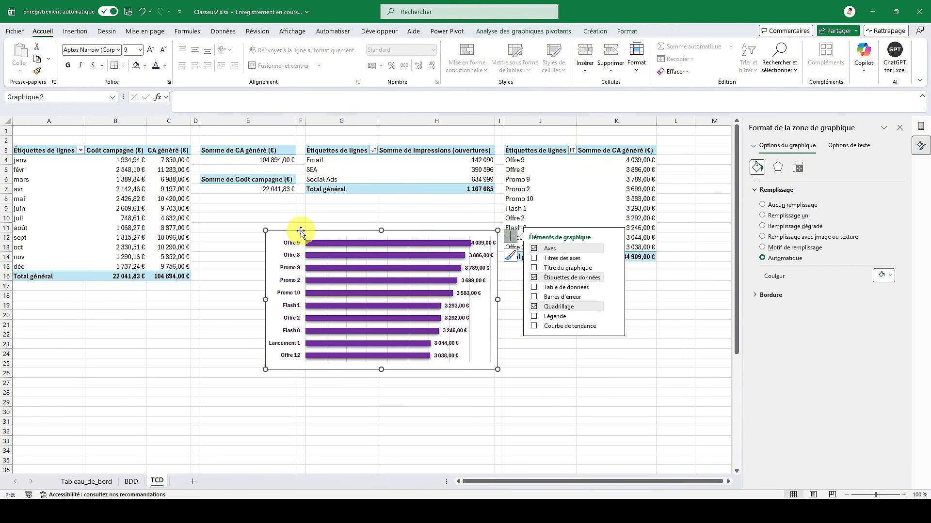
key("ctrl+x")
left_click(104, 479)
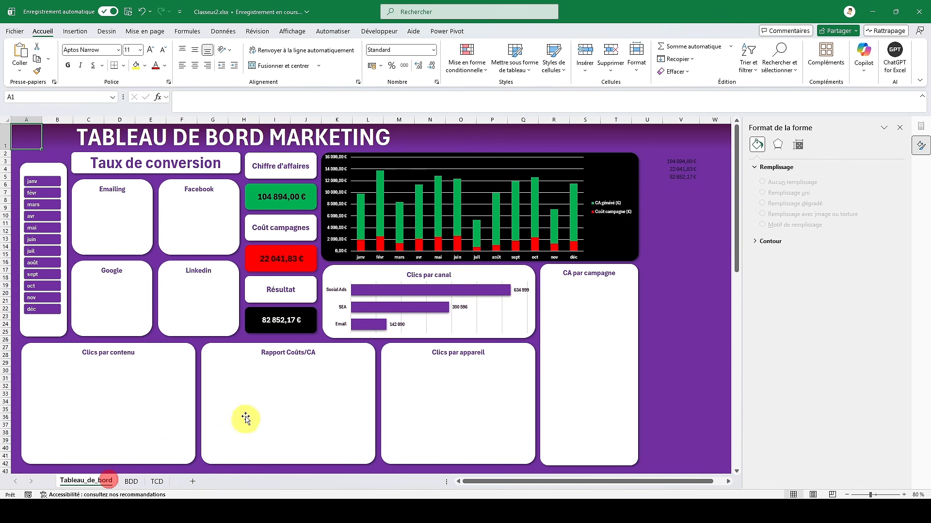
left_click(656, 257)
key("ctrl+v")
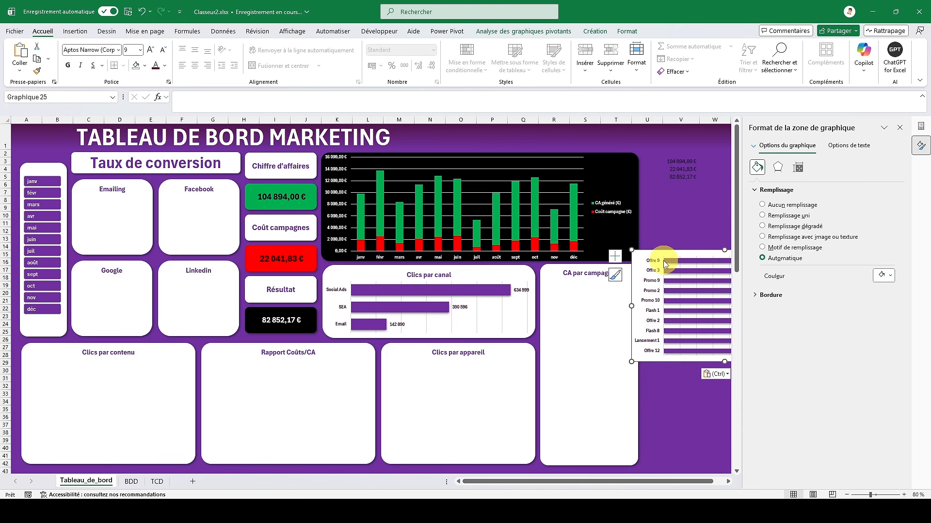
- Move the pasted chart onto the CA par campagne panel and resize it to fit the panel's width and height
left_click_drag(674, 251, 581, 281)
left_click(565, 277)
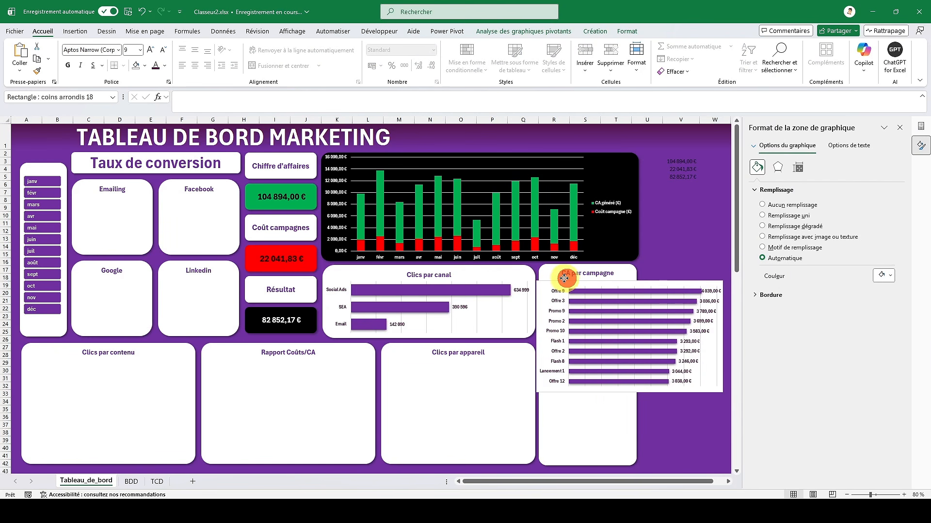
left_click(691, 390)
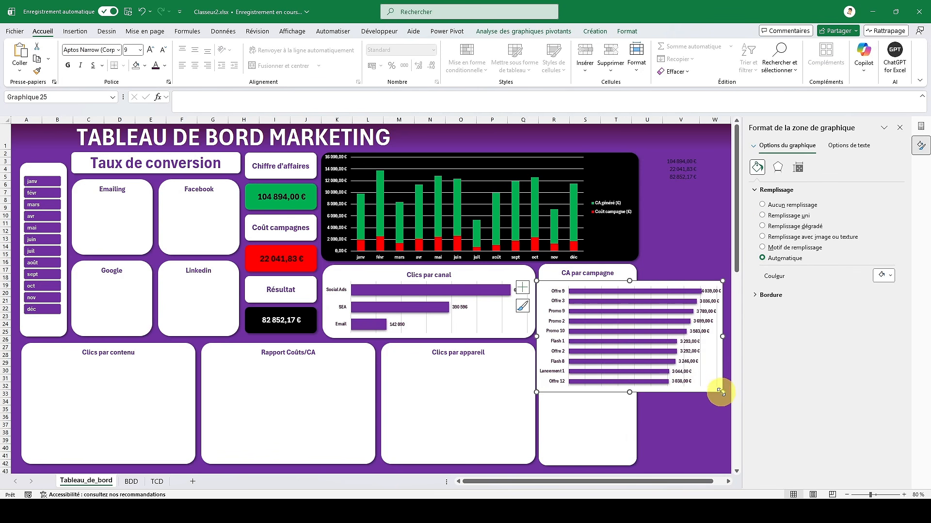
left_click_drag(721, 392, 635, 464)
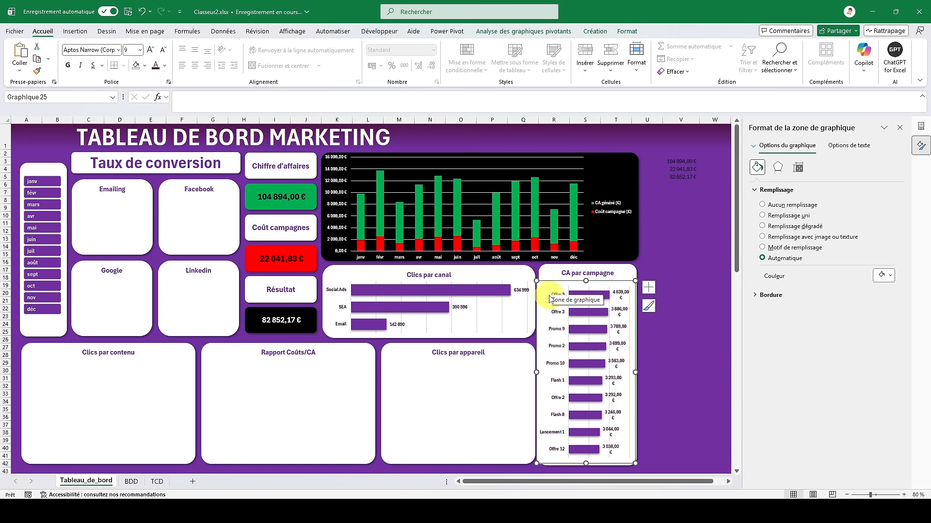
- Remove the campaign chart's fill and outline, and extend its upper edge to the CA par campagne heading
right_click(560, 284)
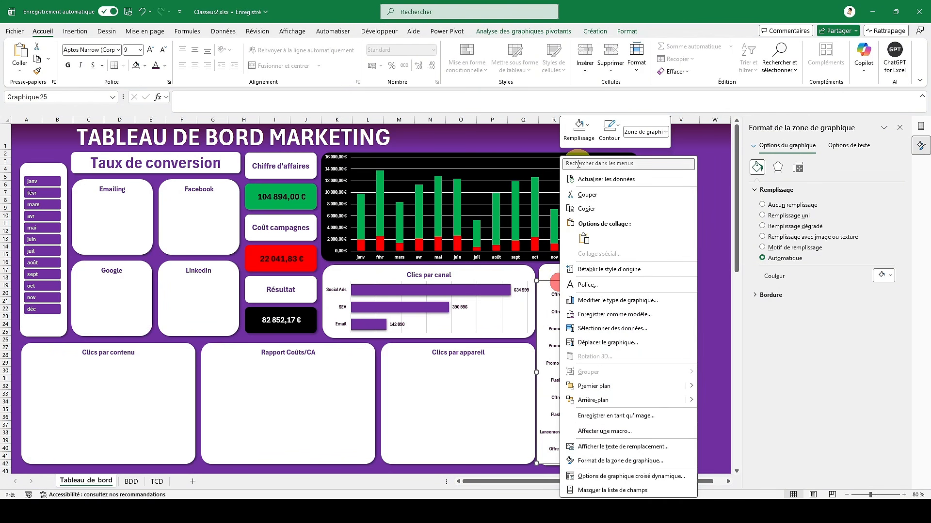
left_click(580, 129)
left_click(603, 322)
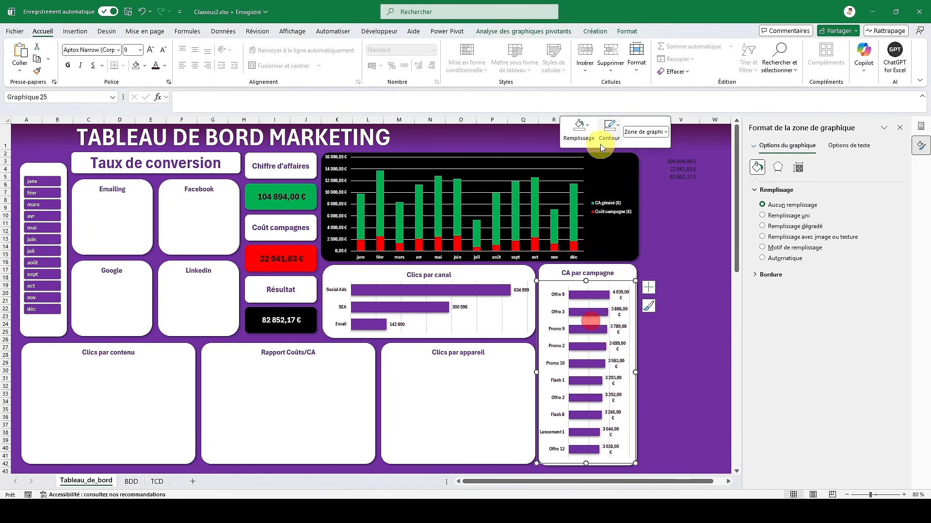
left_click(609, 129)
left_click(632, 322)
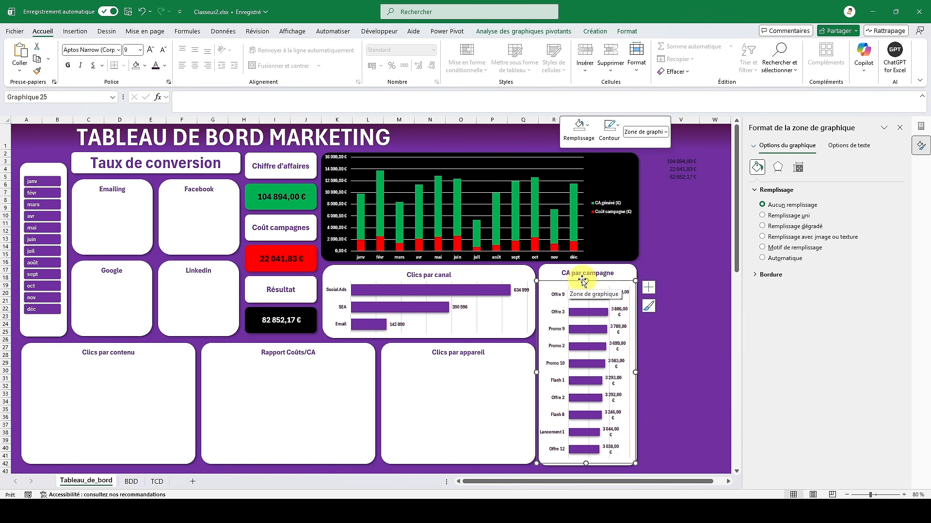
left_click_drag(582, 281, 586, 273)
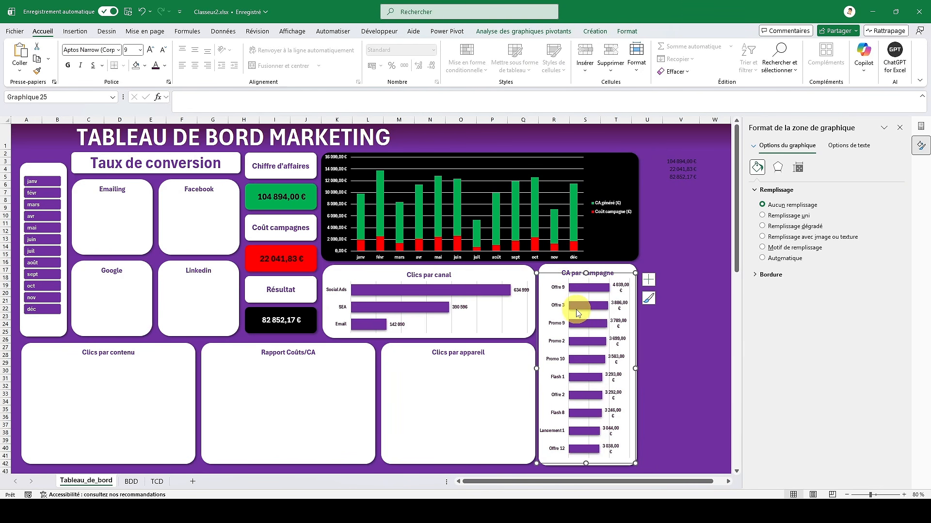
left_click(553, 273)
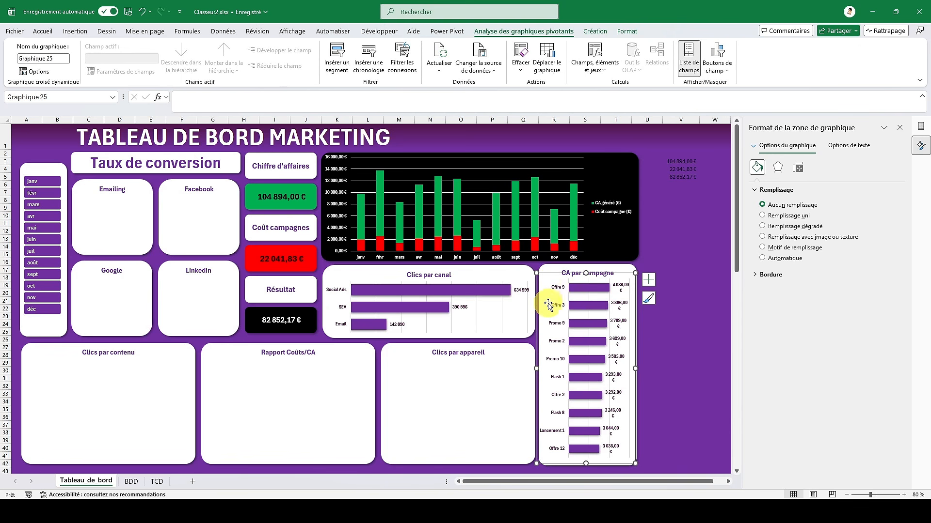
left_click(591, 291)
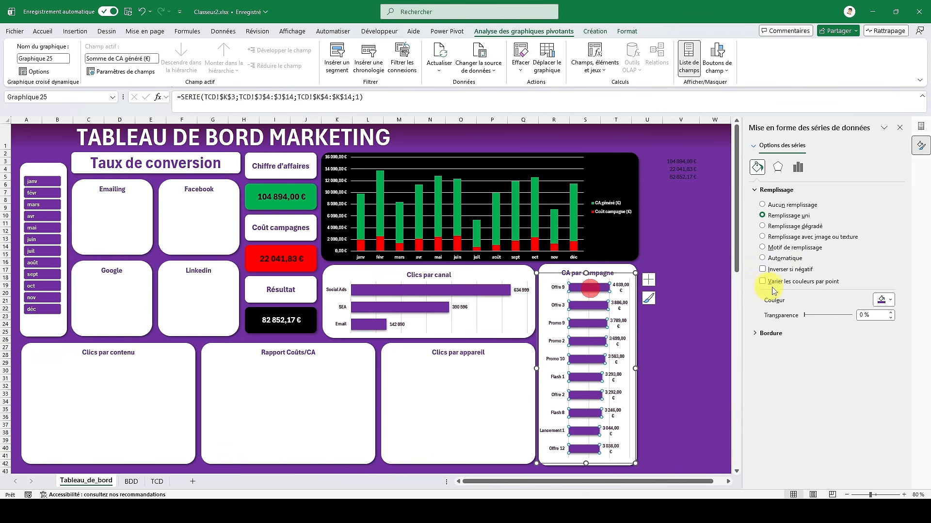
left_click(800, 166)
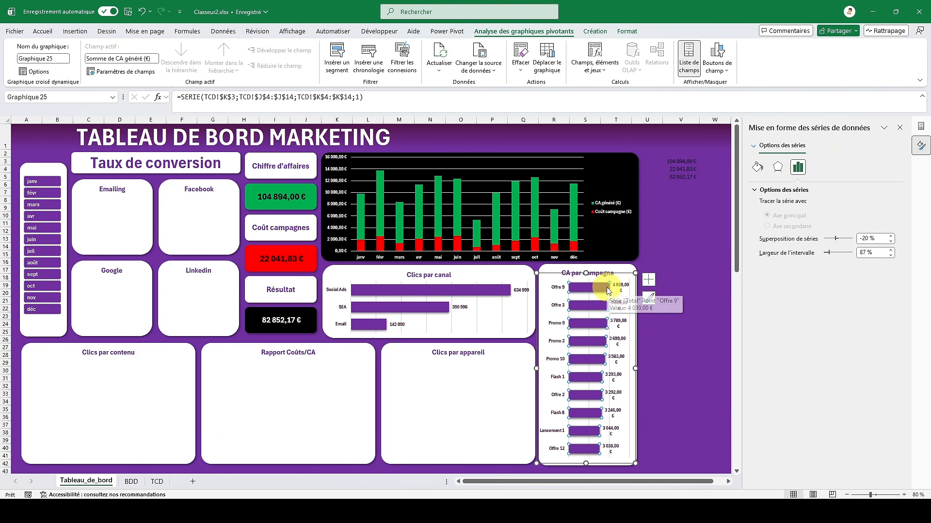
left_click(692, 269)
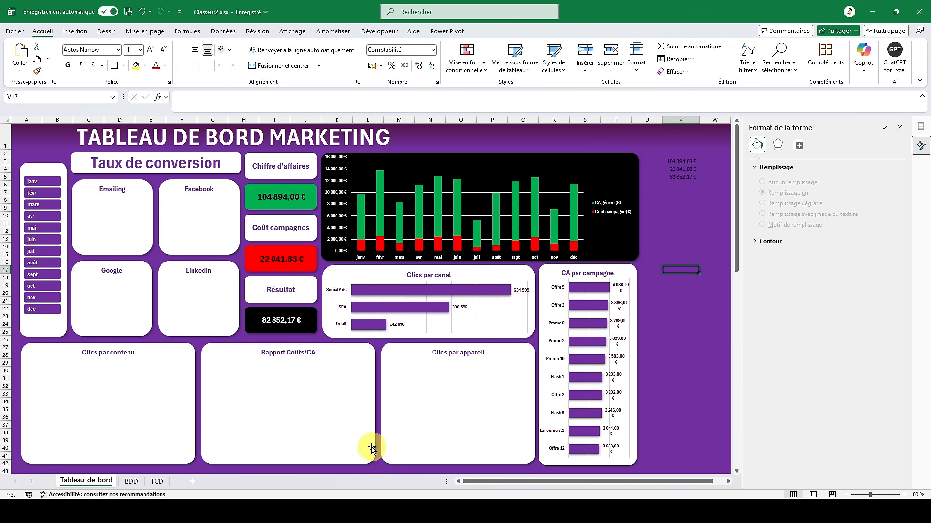
- On the TCD sheet, format the campaign pivot table's CA généré values as Monétaire in € with 0 decimals, and return to Tableau_de_bord
left_click(160, 482)
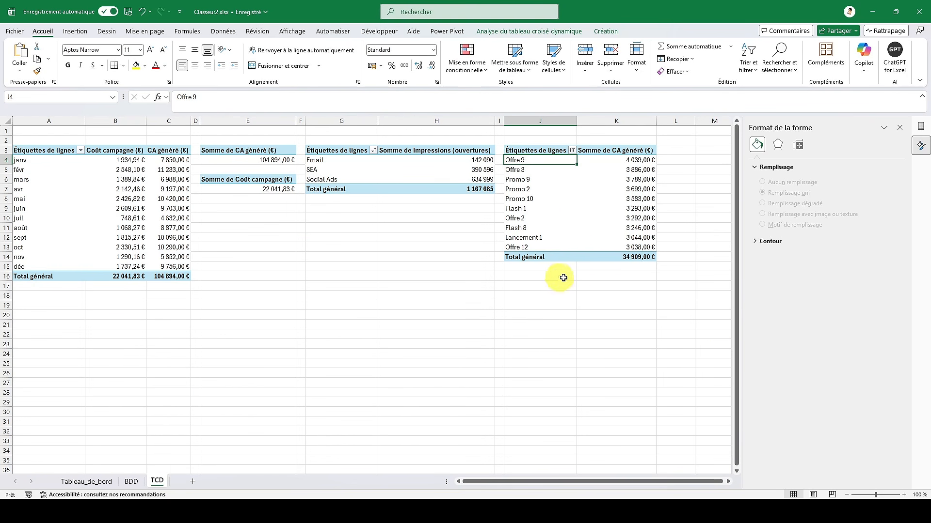
left_click(921, 127)
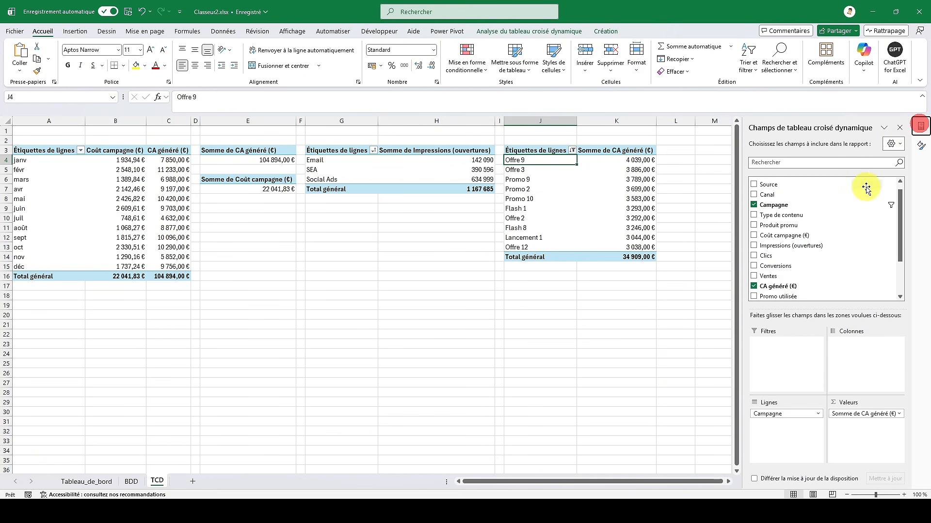
left_click(859, 412)
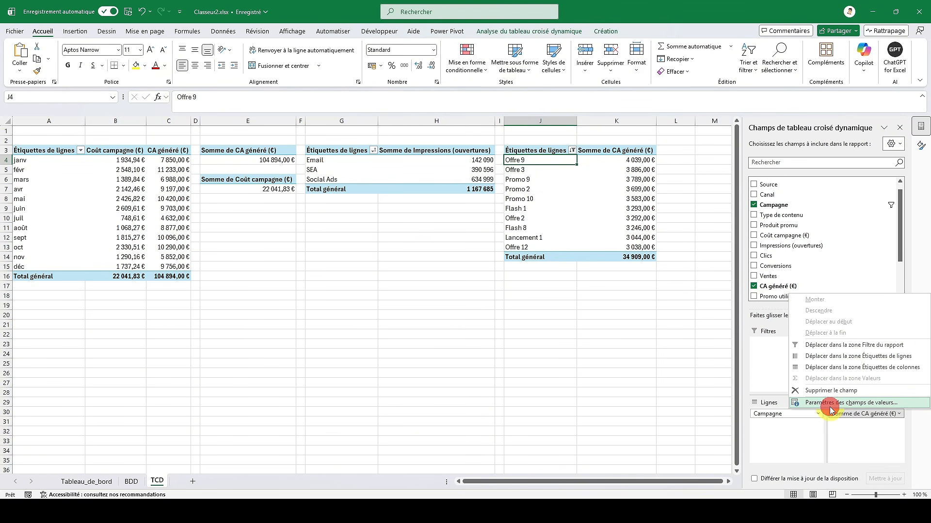
left_click(829, 404)
left_click(368, 295)
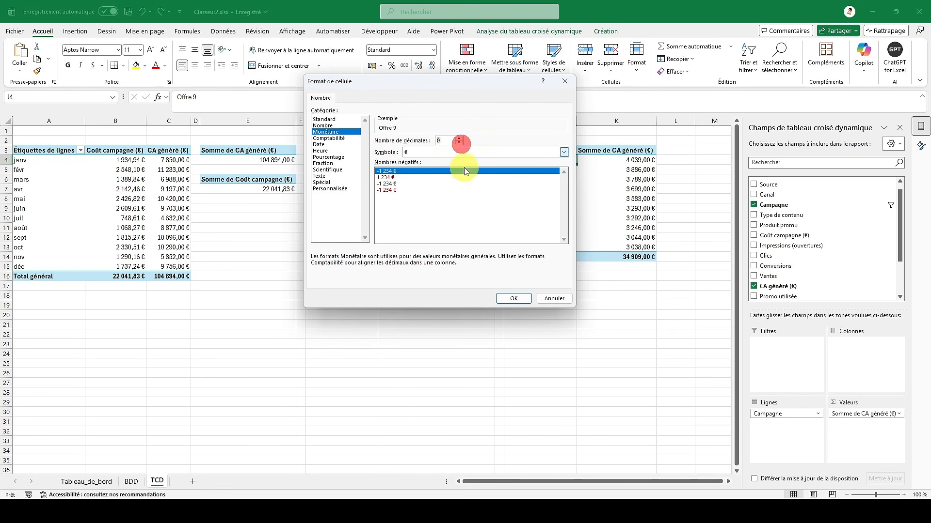
left_click(514, 298)
left_click(505, 299)
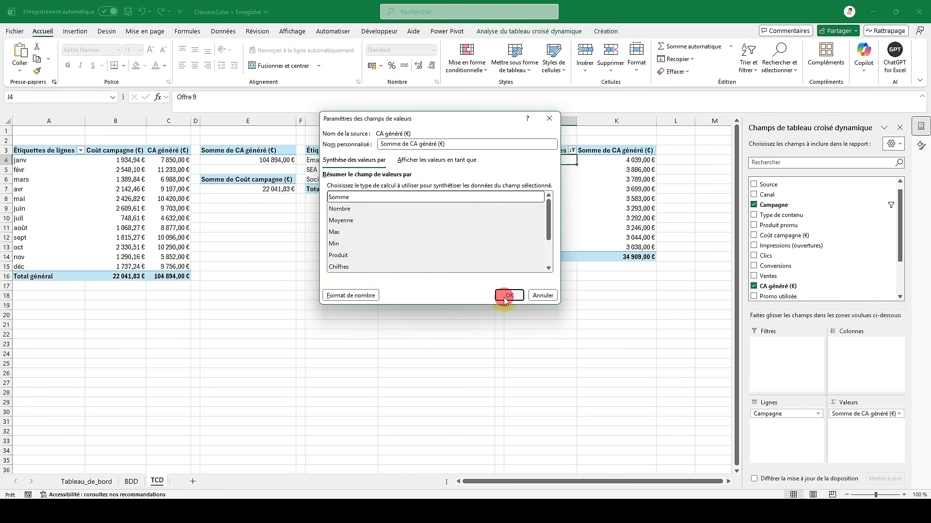
left_click(97, 480)
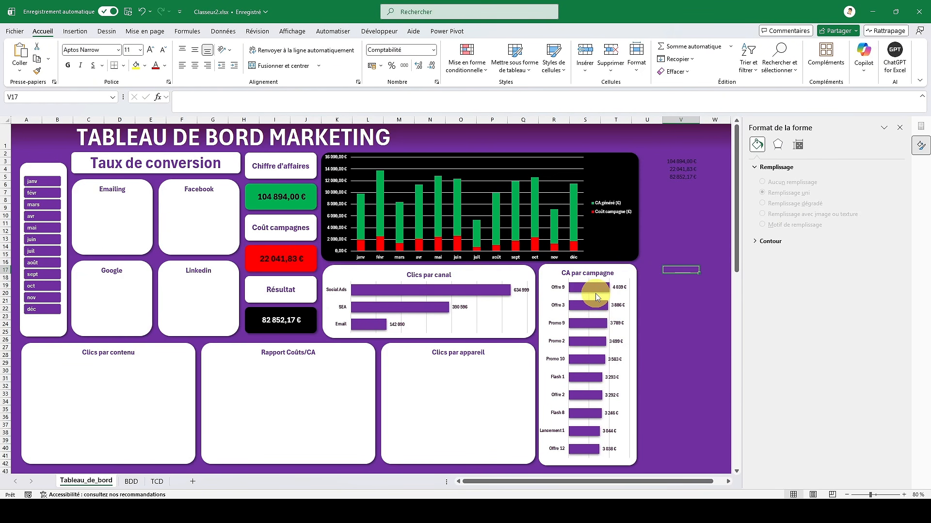
left_click(22, 135)
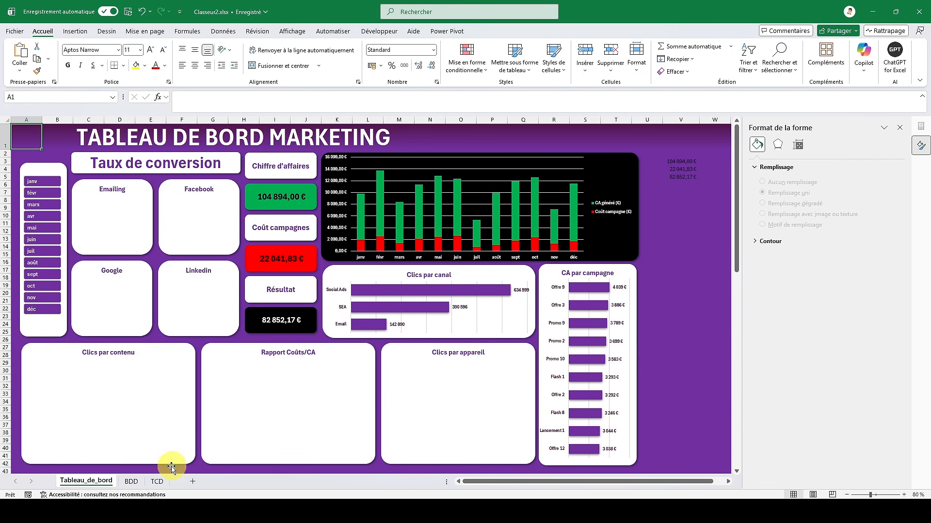
- Copy the whole campaign pivot table on the TCD sheet and paste the copy at cell M3
left_click(159, 482)
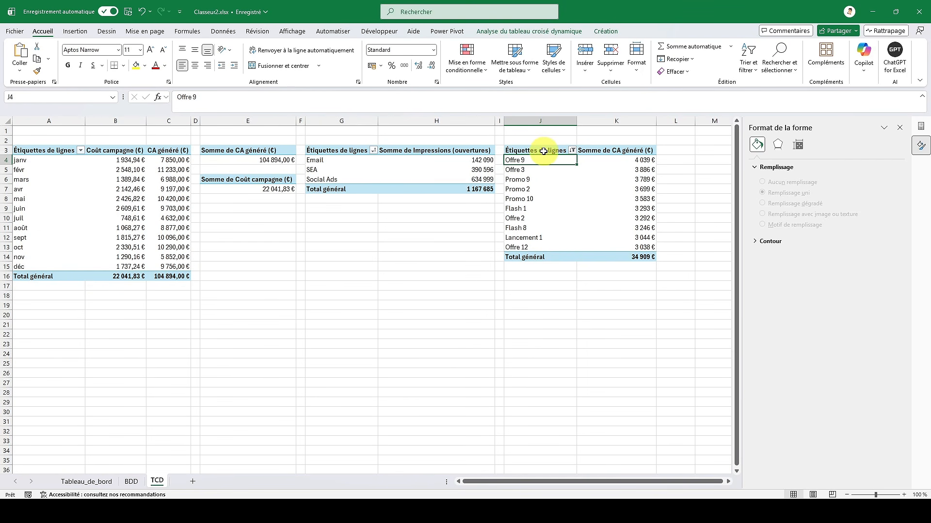
left_click_drag(543, 151, 608, 255)
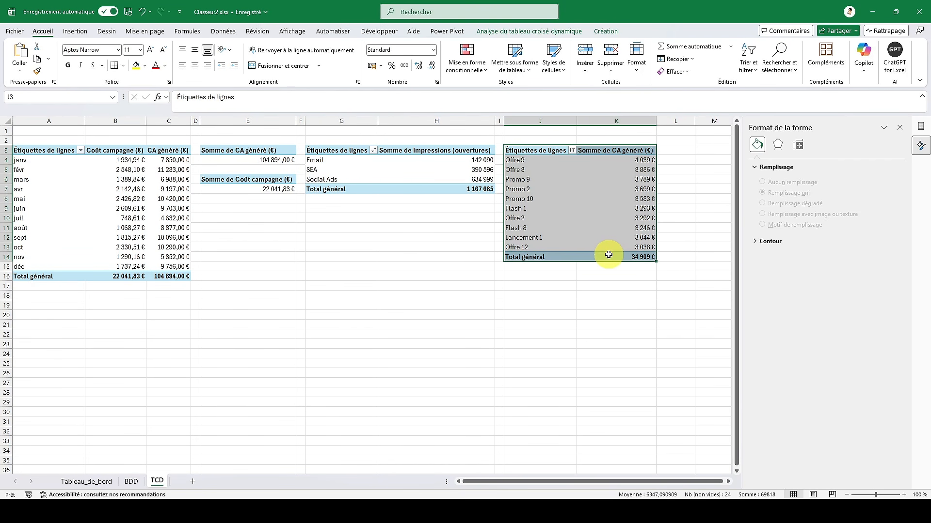
key("ctrl+c")
left_click(714, 151)
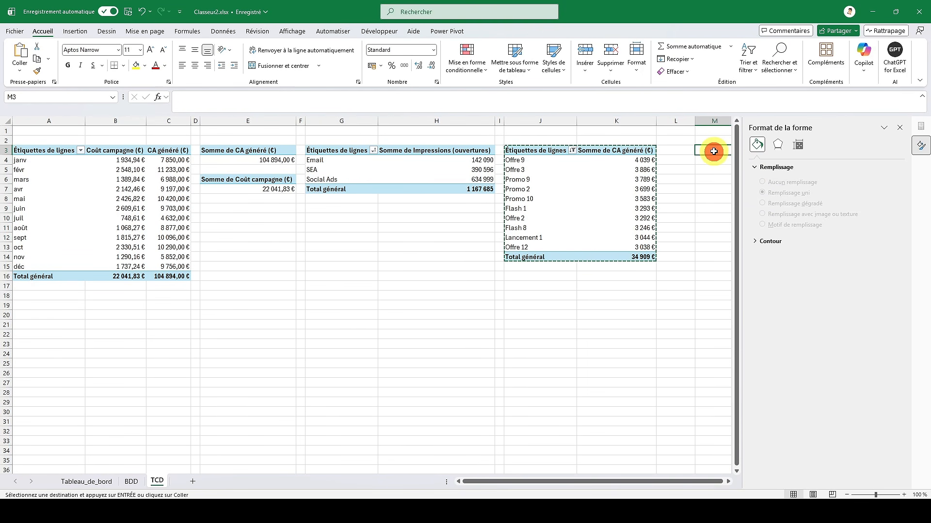
key("ctrl+v")
- Copy the narrow spacer column I's formatting onto column L between the two campaign pivot tables
scroll(702, 150, "right", 5)
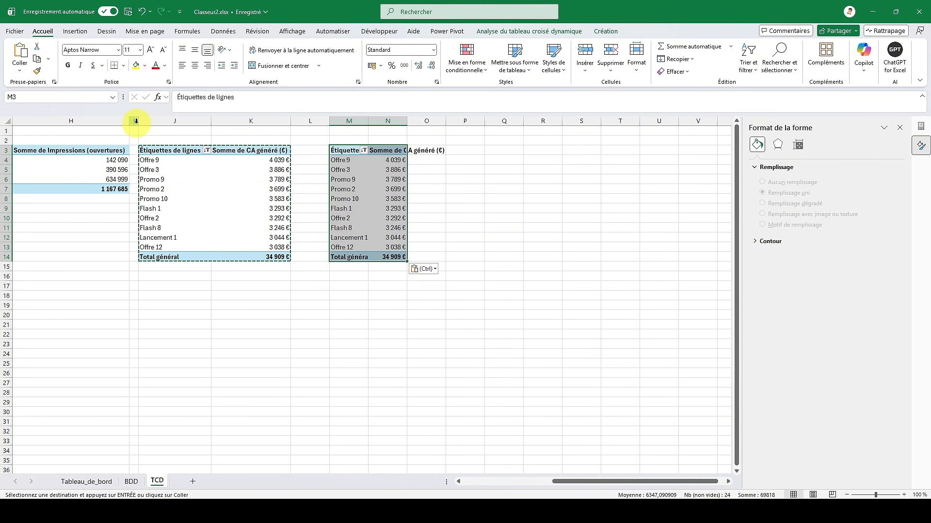
left_click(136, 121)
left_click(38, 71)
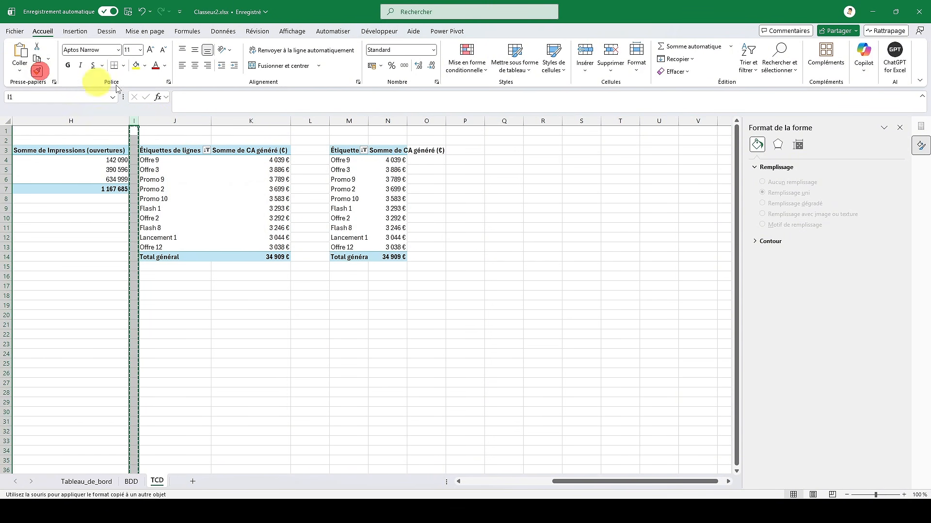
left_click(308, 123)
- Replace the copied pivot table's Campagne and CA généré (€) fields with Appareil as rows and the sum of Impressions (ouvertures) as values
left_click(356, 150)
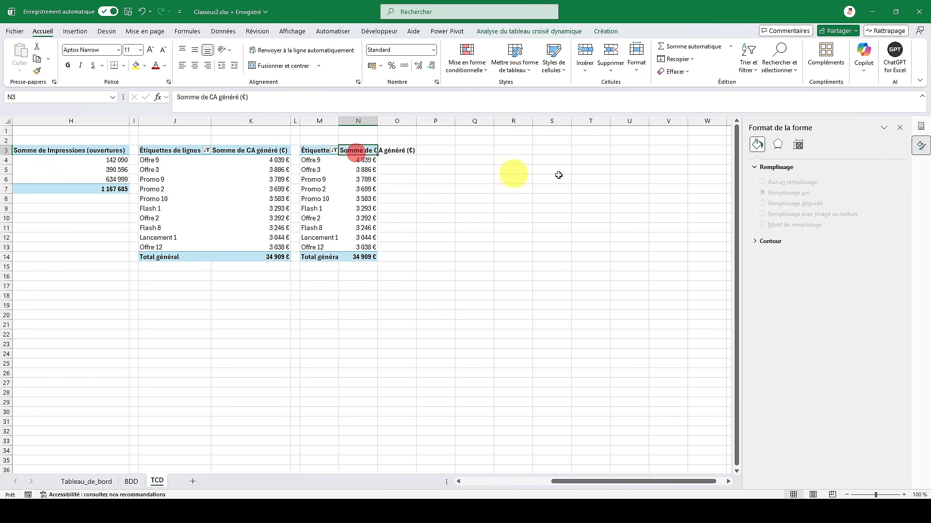
left_click(919, 125)
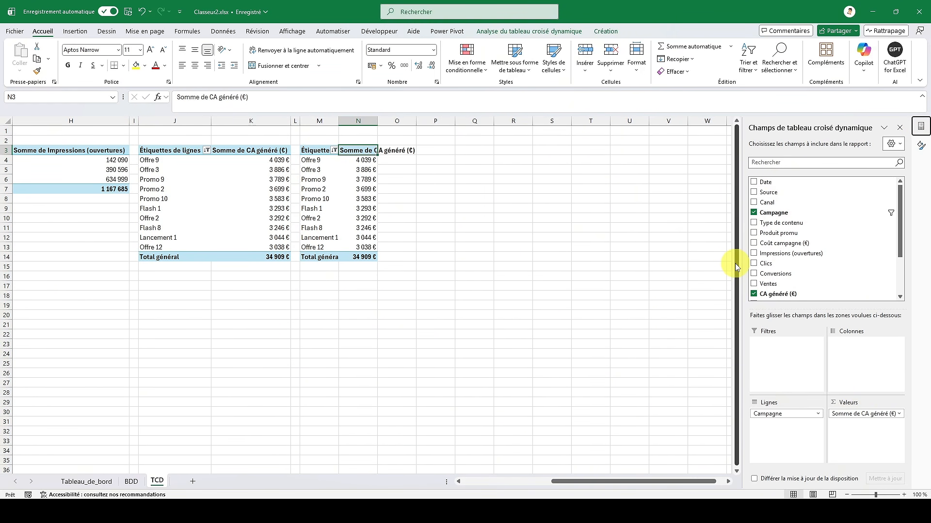
left_click(753, 294)
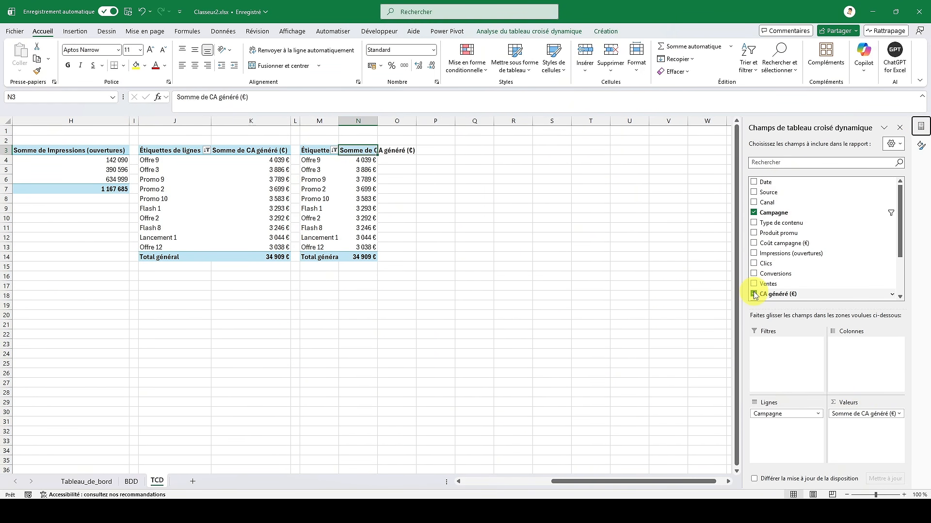
left_click(754, 213)
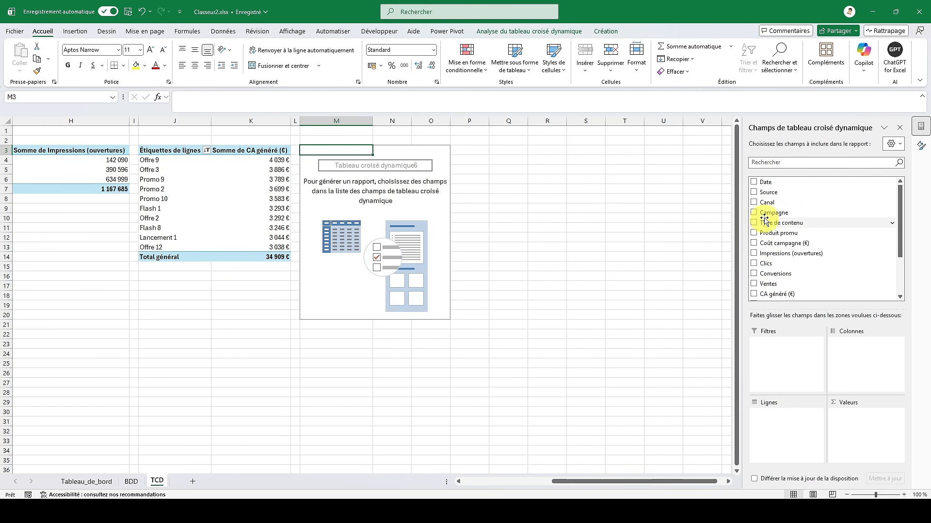
scroll(762, 214, "down", 2)
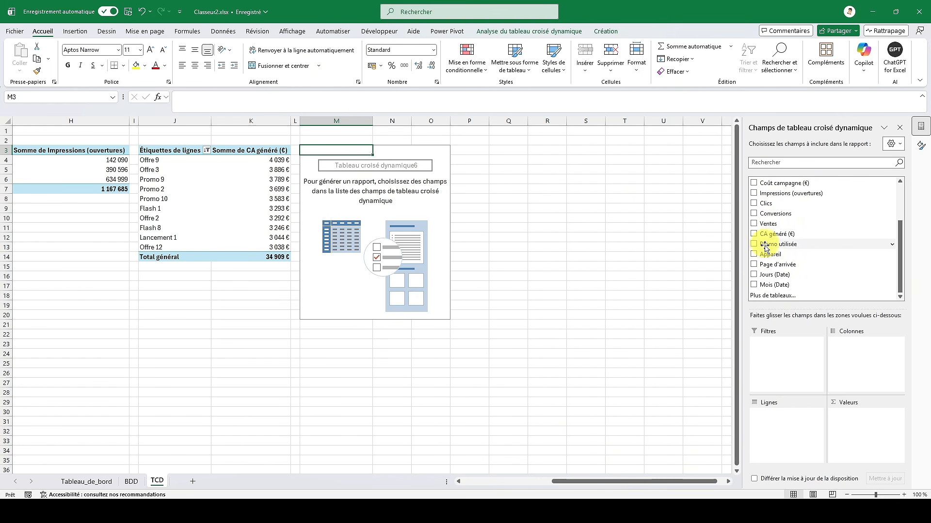
left_click(754, 255)
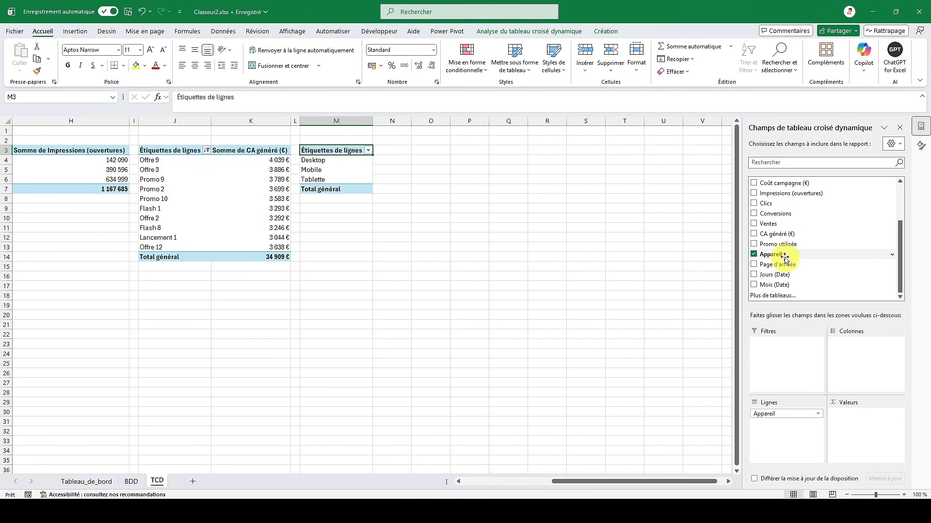
left_click(755, 193)
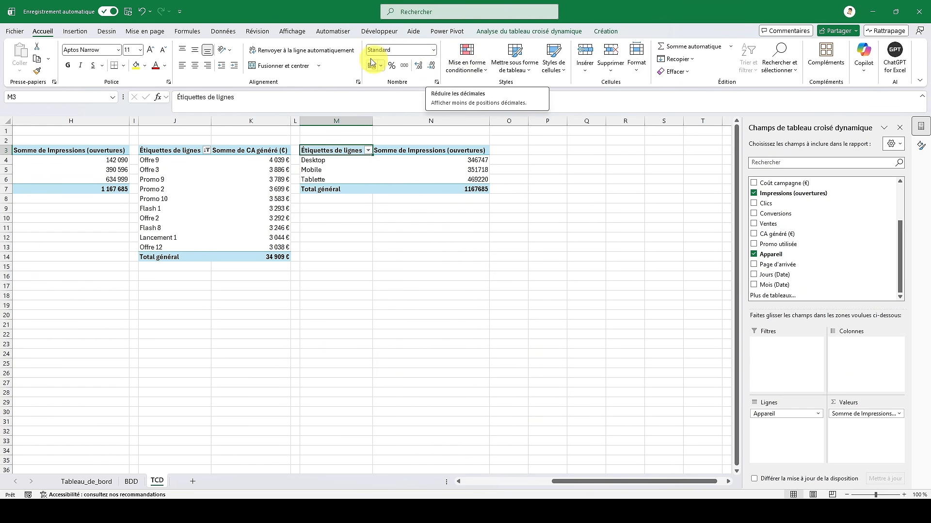
- Insert a Secteurs (pie) pivot chart from the Appareil pivot table
left_click(73, 32)
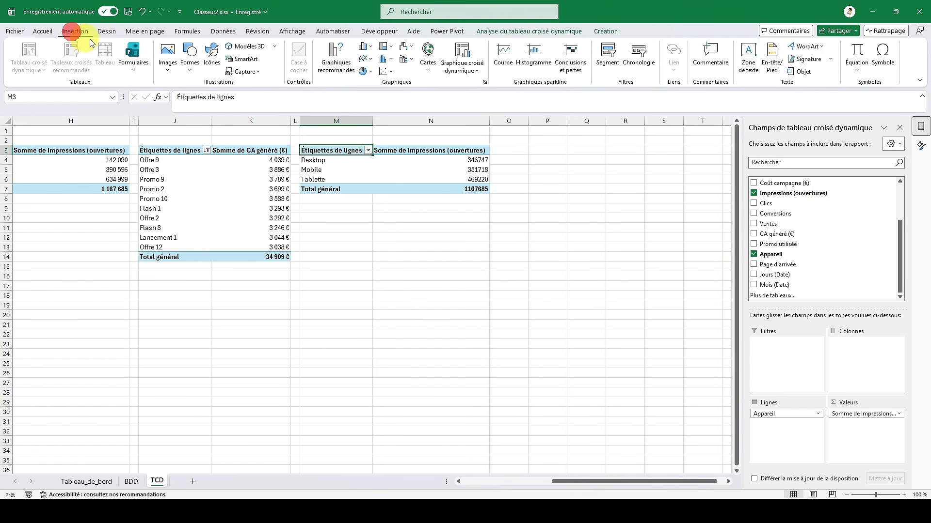
left_click(461, 72)
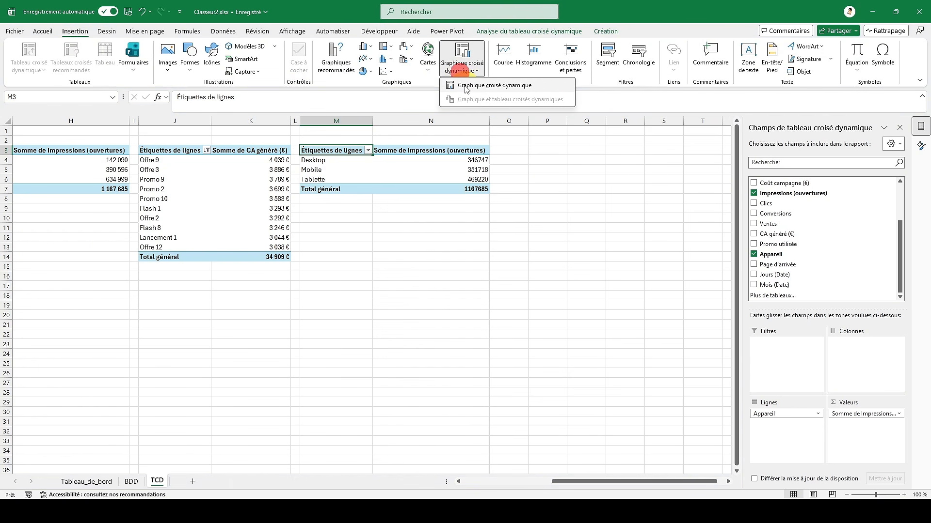
left_click(465, 84)
left_click(359, 193)
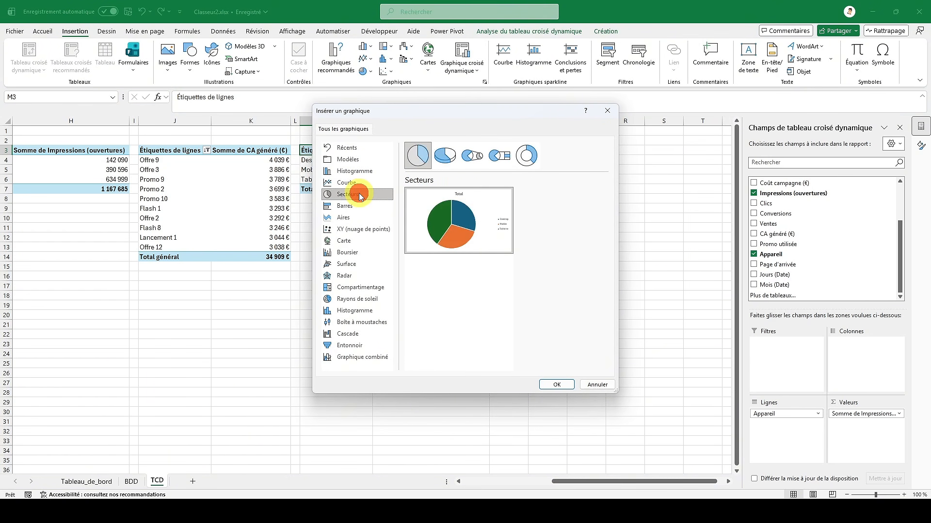
mouse_move(504, 224)
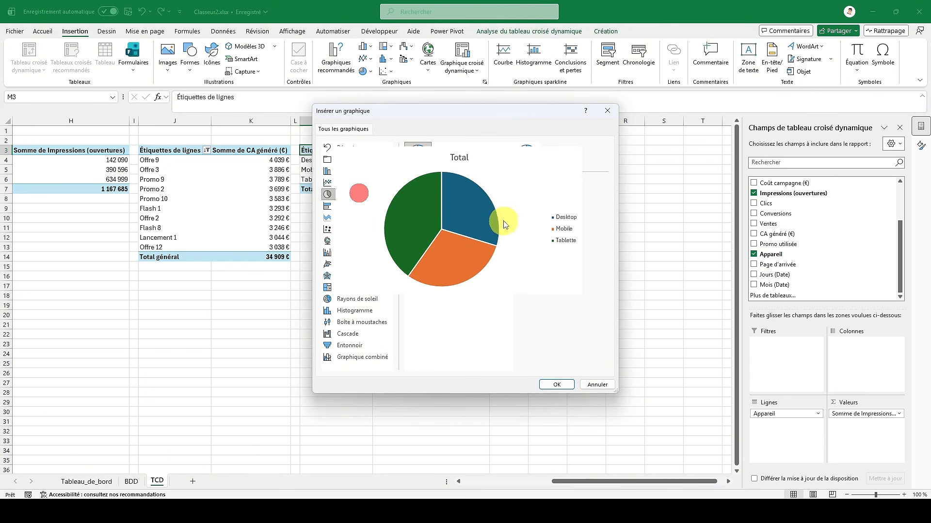
left_click(556, 386)
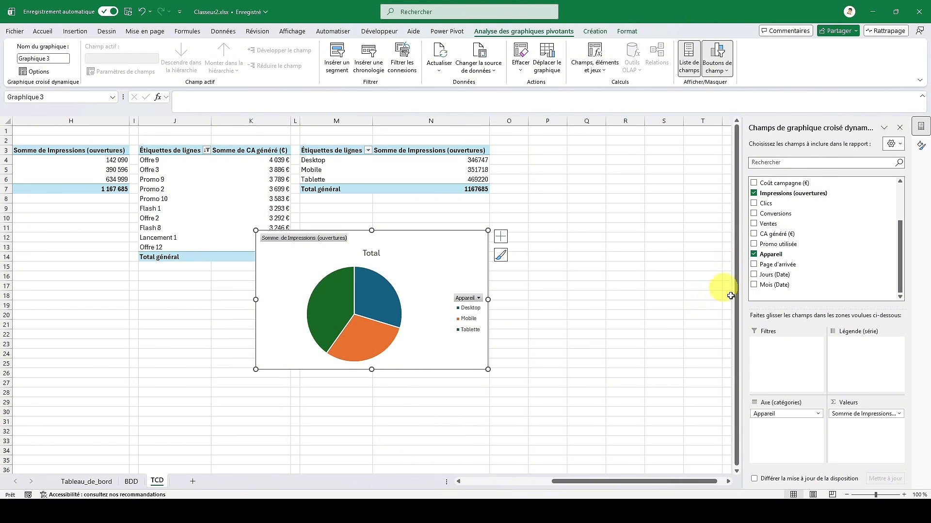
- Hide all field buttons on the device pie chart and delete its title
left_click(859, 414)
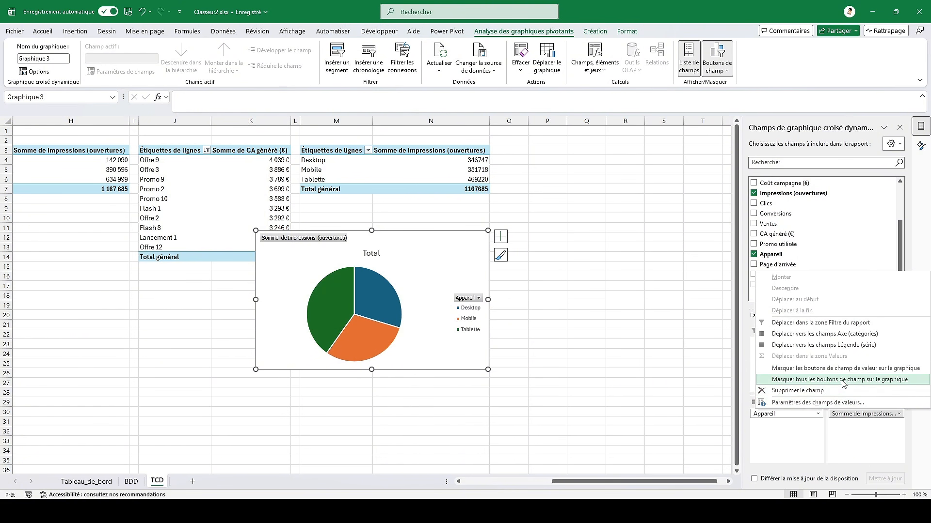
left_click(841, 378)
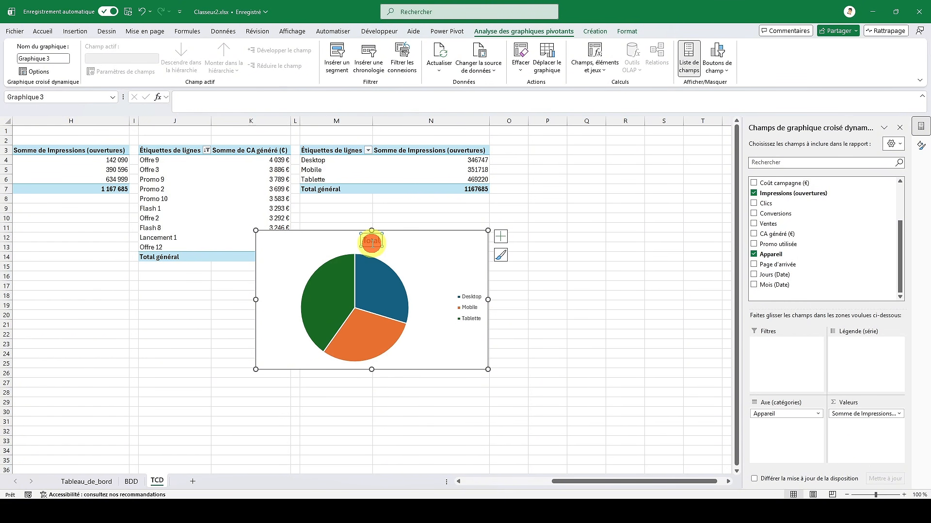
key("Delete")
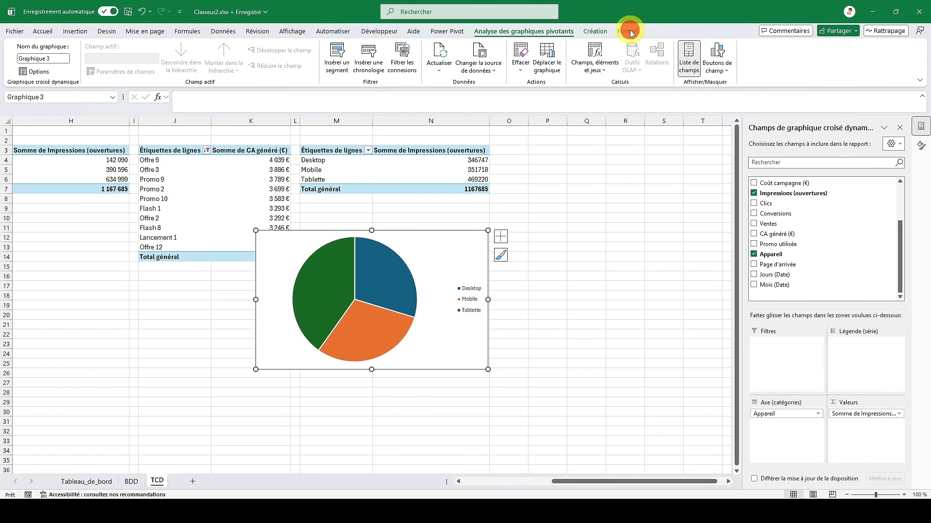
- Apply the last, gradient-shaded chart style to the device pie chart and recolour it with the monochrome purple palette
left_click(629, 31)
left_click(594, 31)
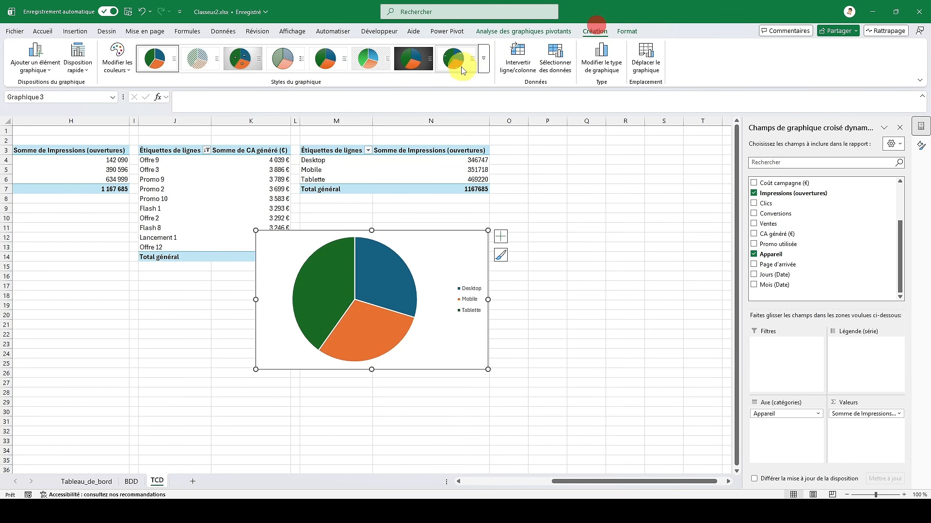
left_click(488, 68)
left_click(295, 89)
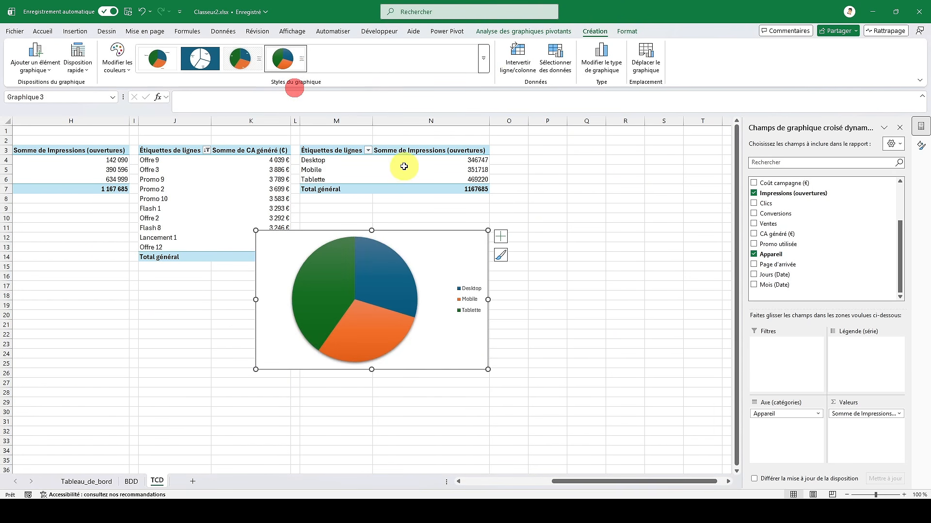
left_click(115, 67)
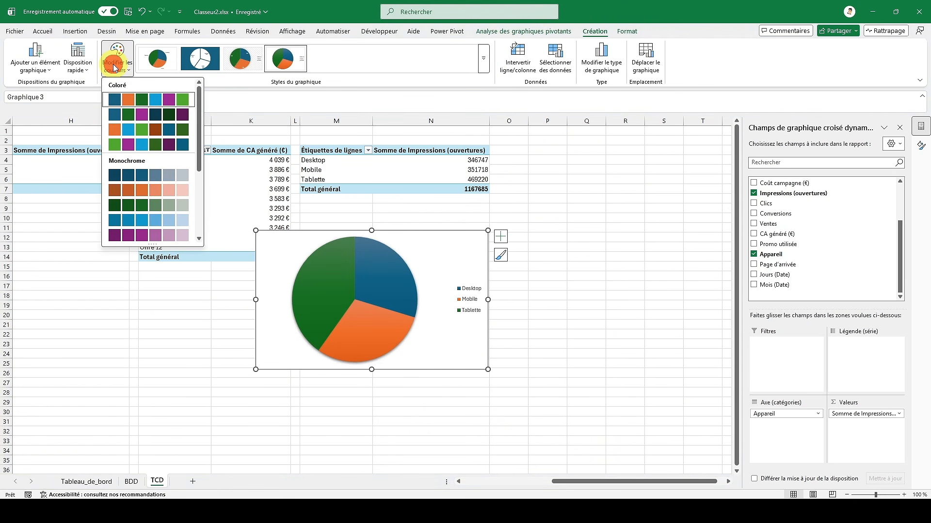
left_click(141, 235)
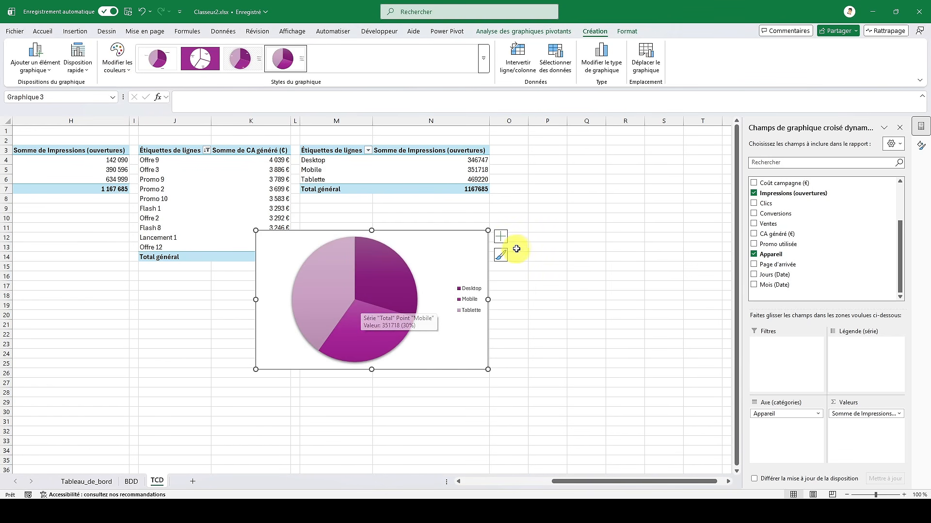
- Add data labels to the device pie chart, keeping its legend and leaving the title off
left_click(500, 237)
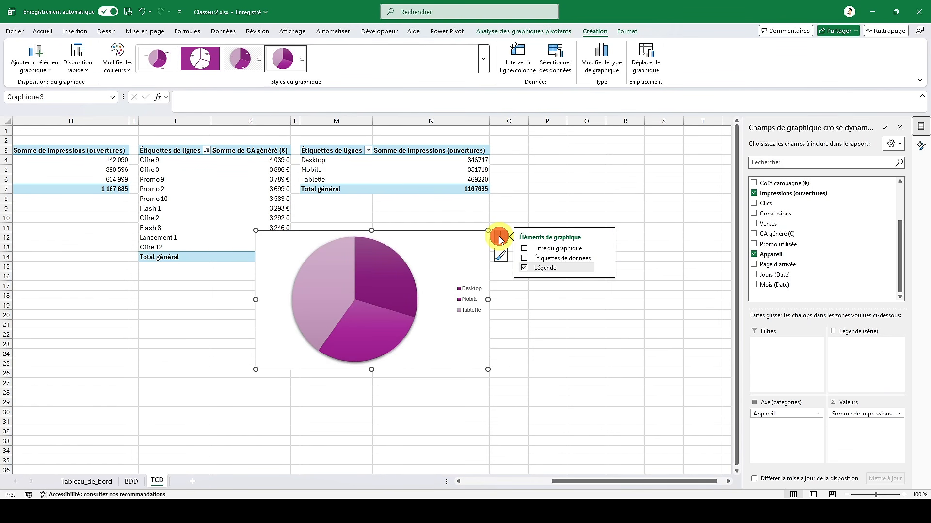
left_click(524, 250)
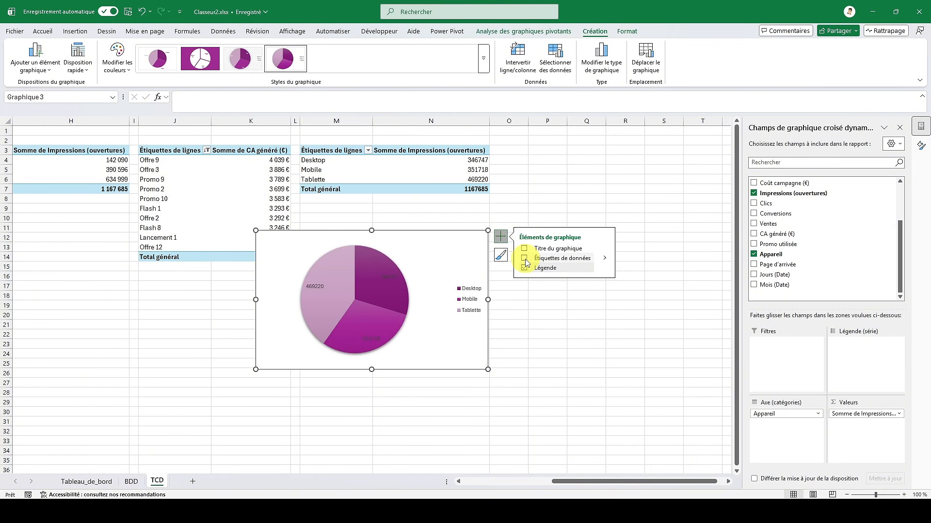
left_click(524, 258)
- Format the Somme de Impressions (ouvertures) value field as Nombre with 0 decimals and a thousands separator
left_click(859, 415)
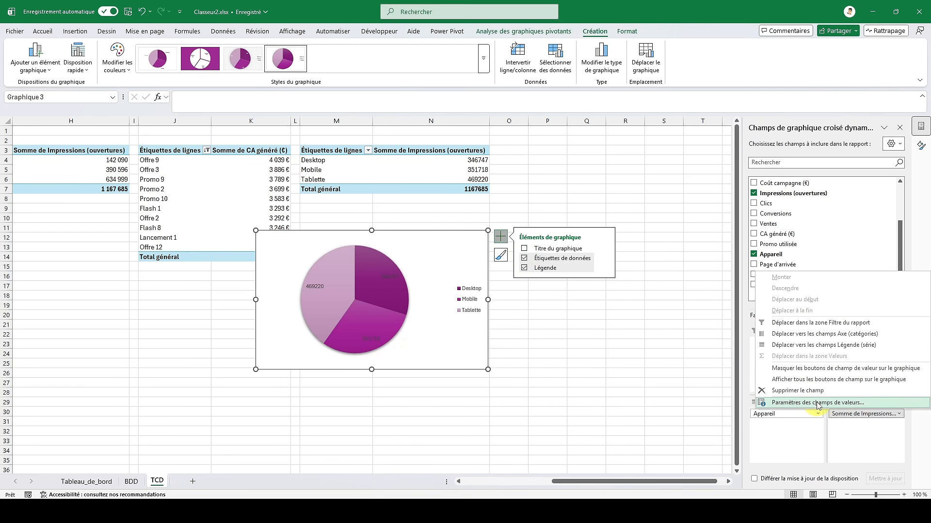
left_click(817, 403)
left_click(376, 295)
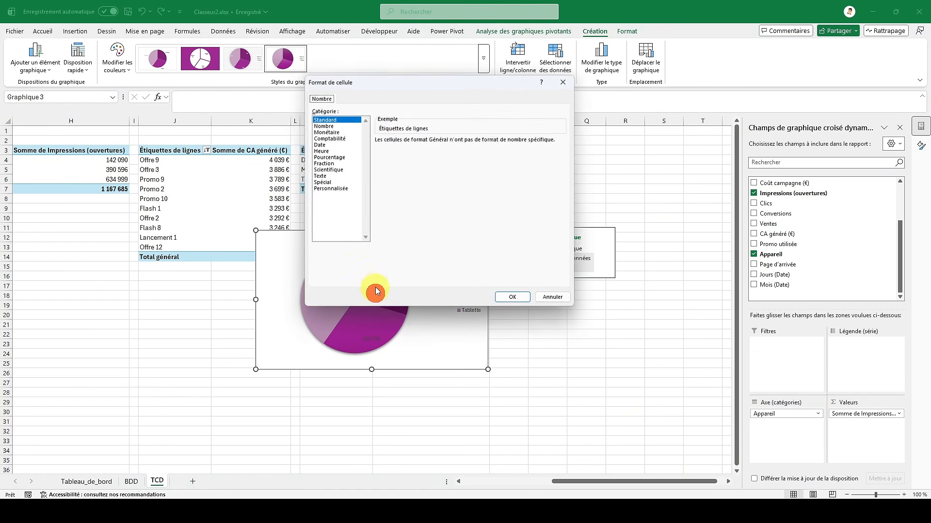
left_click(341, 126)
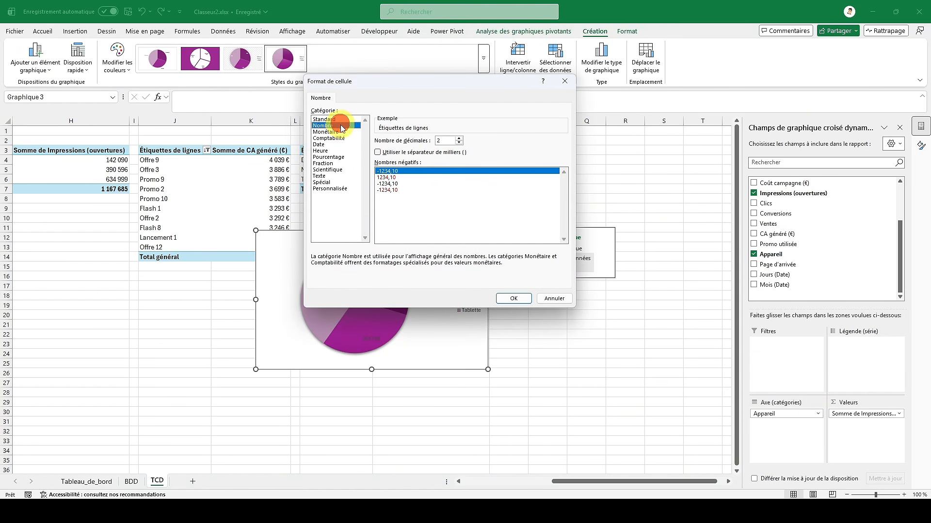
left_click(459, 143)
left_click(459, 142)
left_click(513, 298)
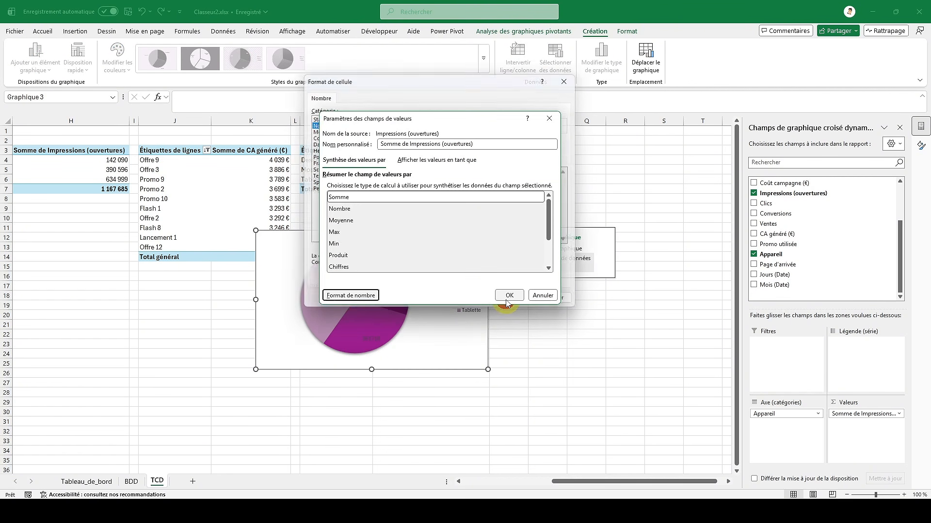
left_click(508, 296)
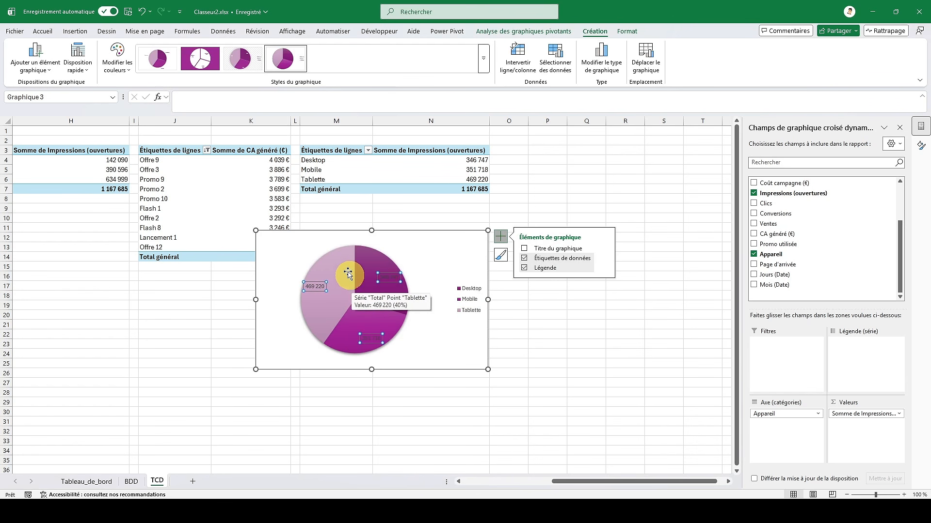
- Make the pie chart's data labels white and bold
left_click(37, 33)
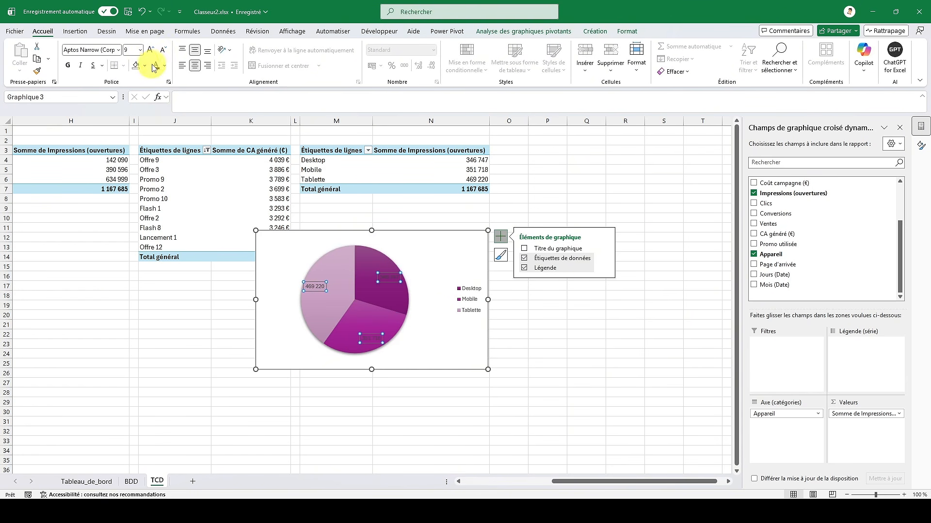
left_click(166, 68)
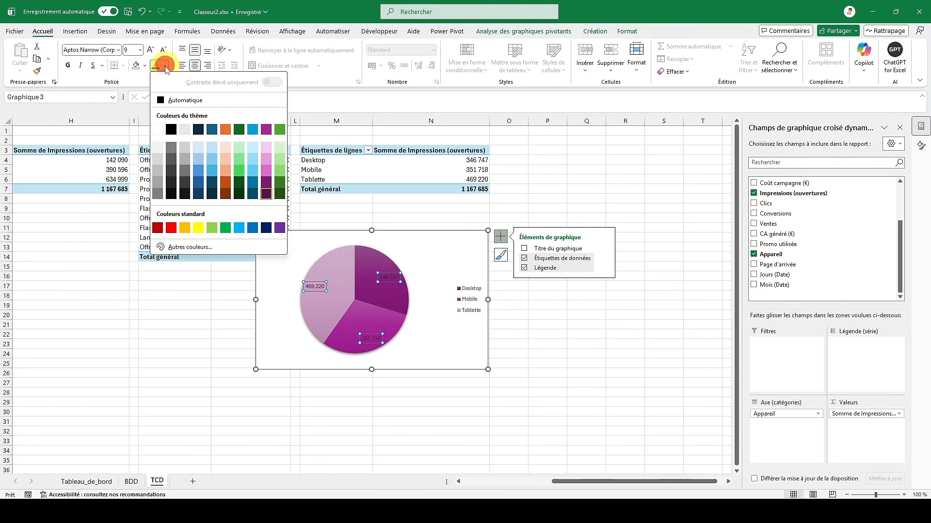
left_click(161, 127)
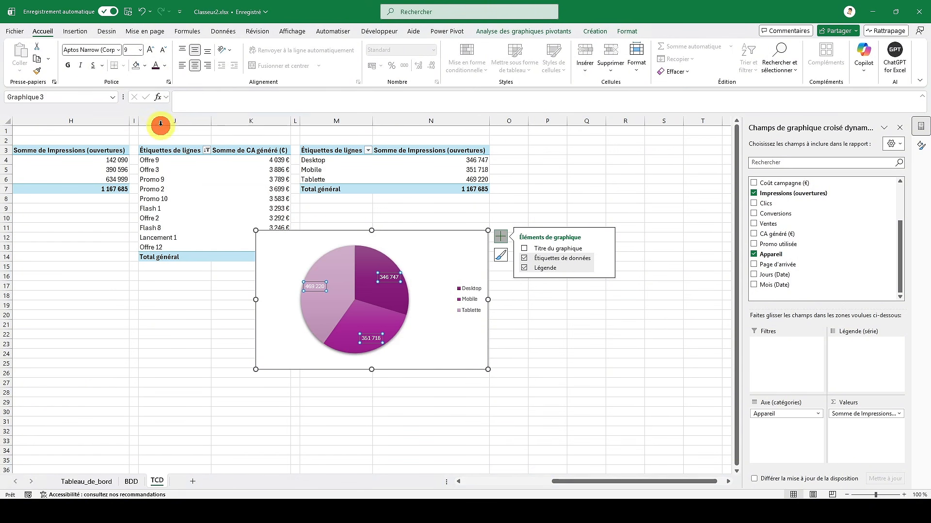
left_click(68, 66)
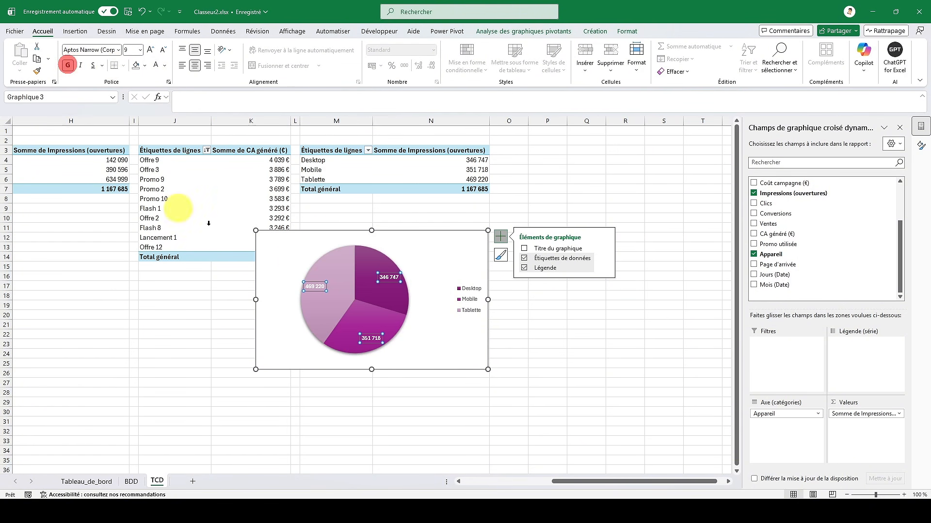
- Move the device pie chart from the TCD sheet to Tableau_de_bord and place it over the Clics par appareil panel
left_click(426, 230)
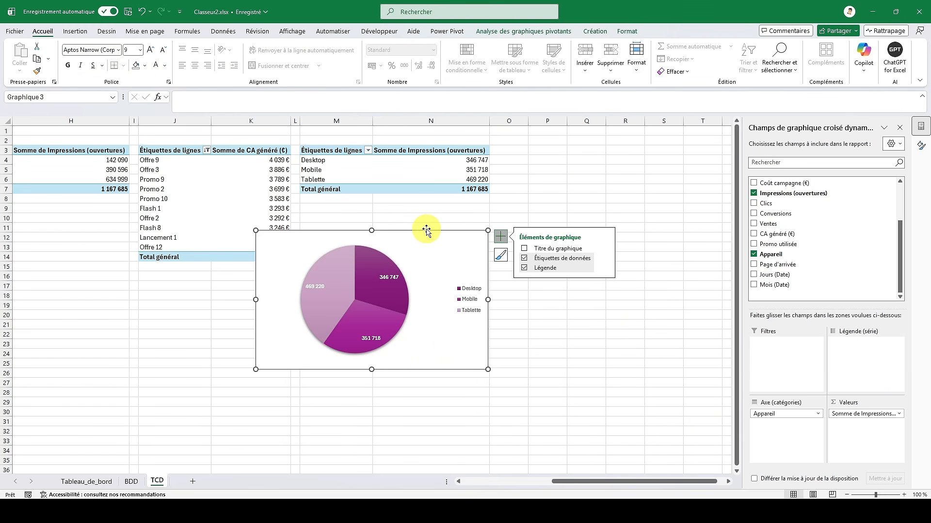
key("ctrl+x")
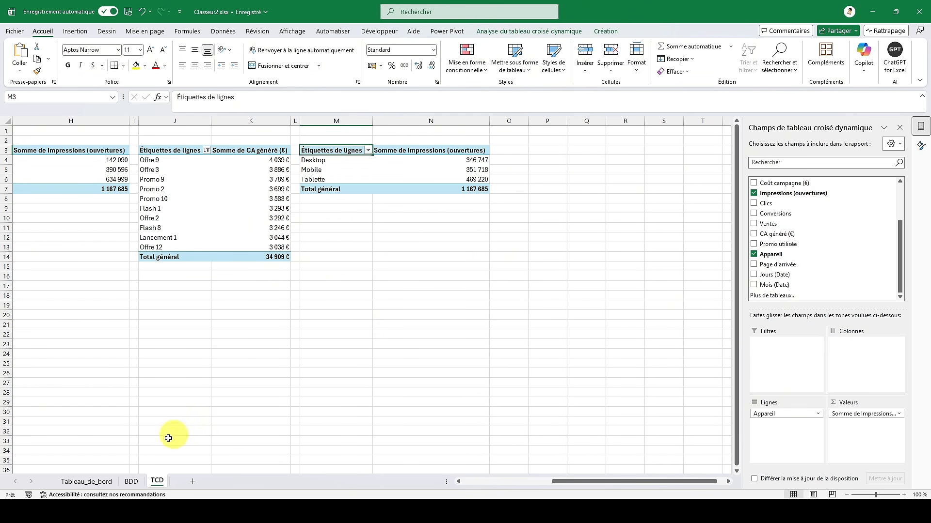
left_click(110, 480)
left_click(580, 317)
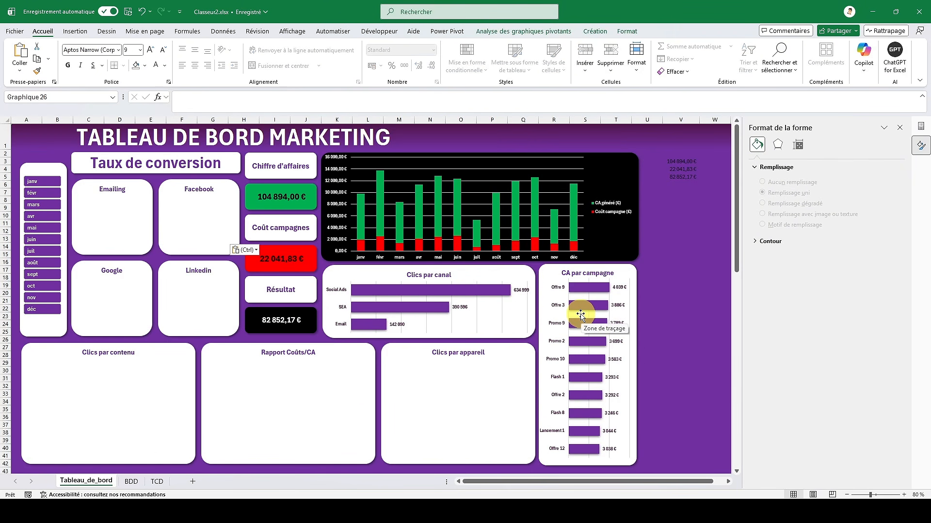
key("ctrl+v")
left_click_drag(154, 231, 527, 458)
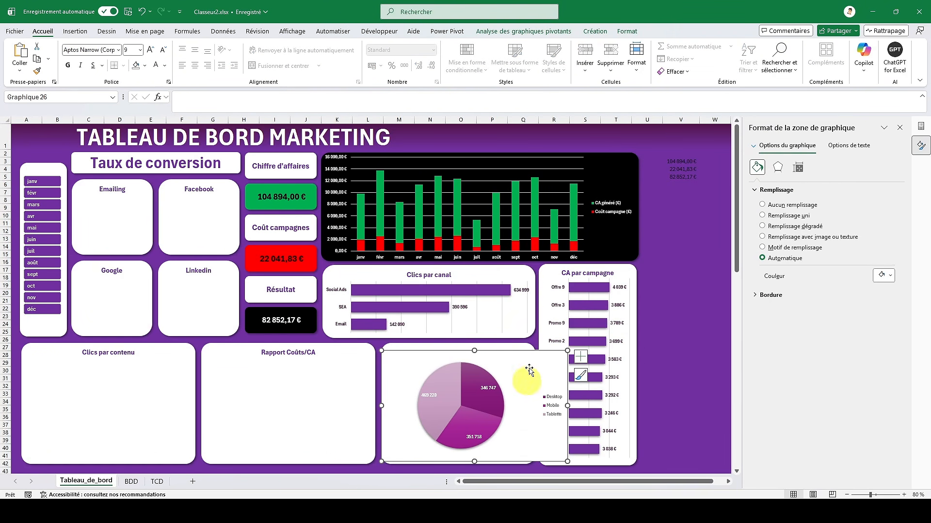
- Remove the outline and the background fill from the device pie chart's chart area
right_click(529, 351)
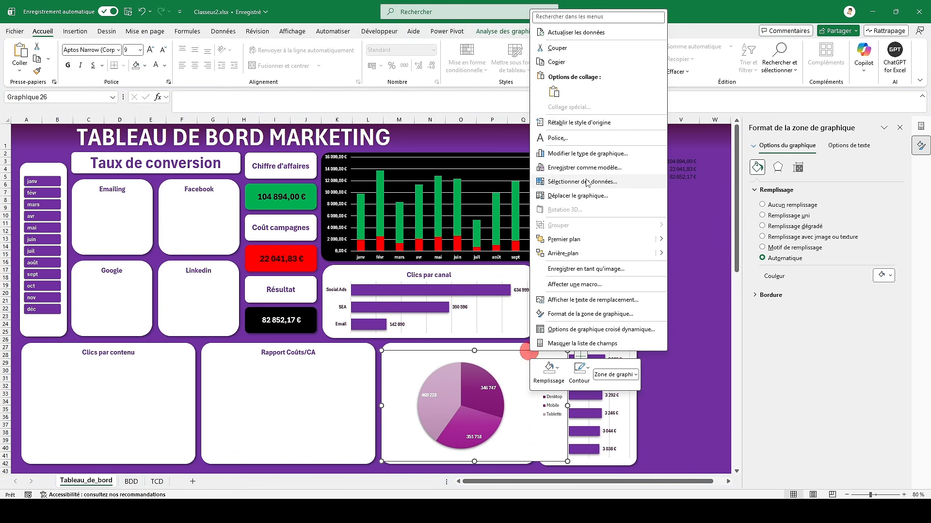
left_click(579, 371)
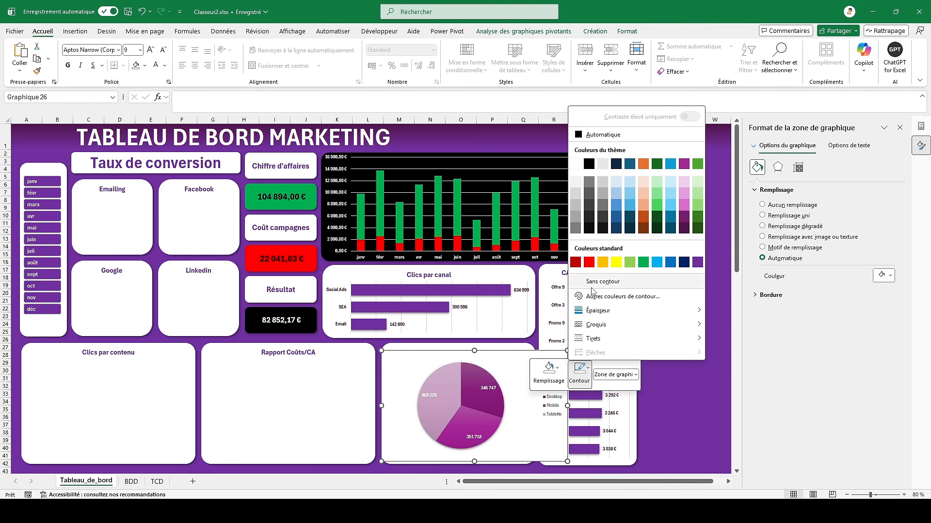
left_click(592, 280)
left_click(548, 370)
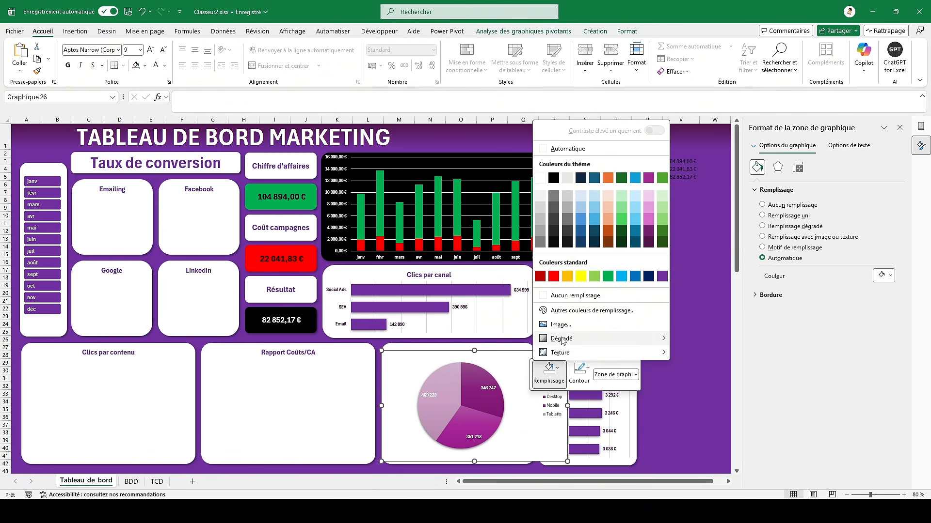
left_click(562, 295)
- Enlarge the pie's plot area and shrink the chart frame to fit beneath the Clics par appareil title inside its panel
left_click(492, 373)
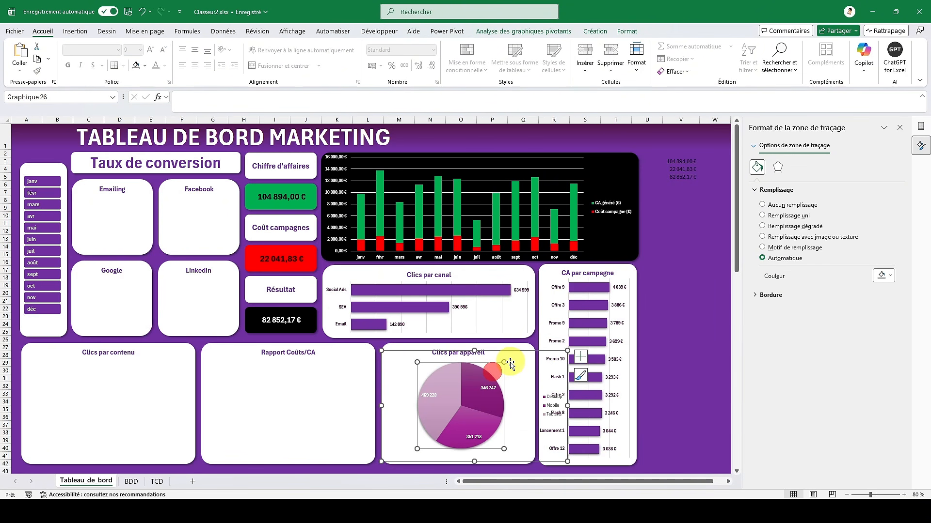
left_click_drag(505, 449, 517, 456)
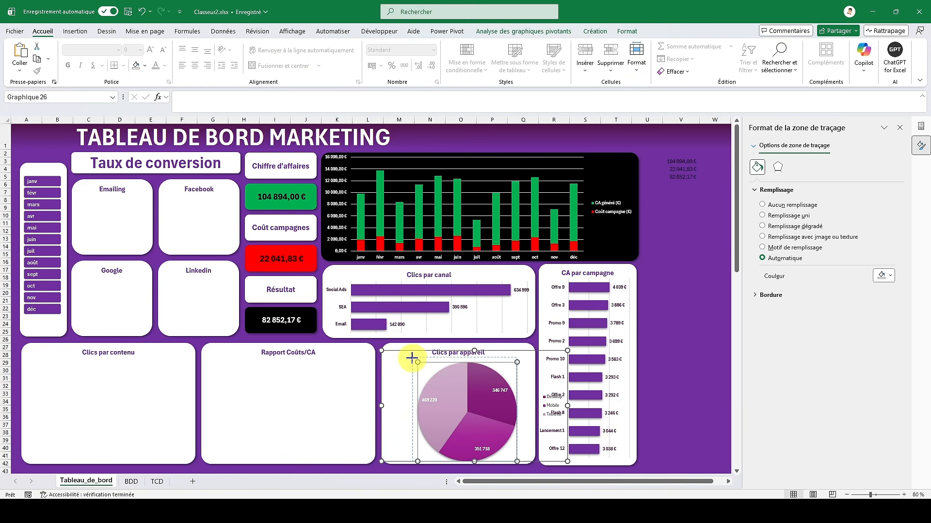
left_click_drag(405, 353, 406, 351)
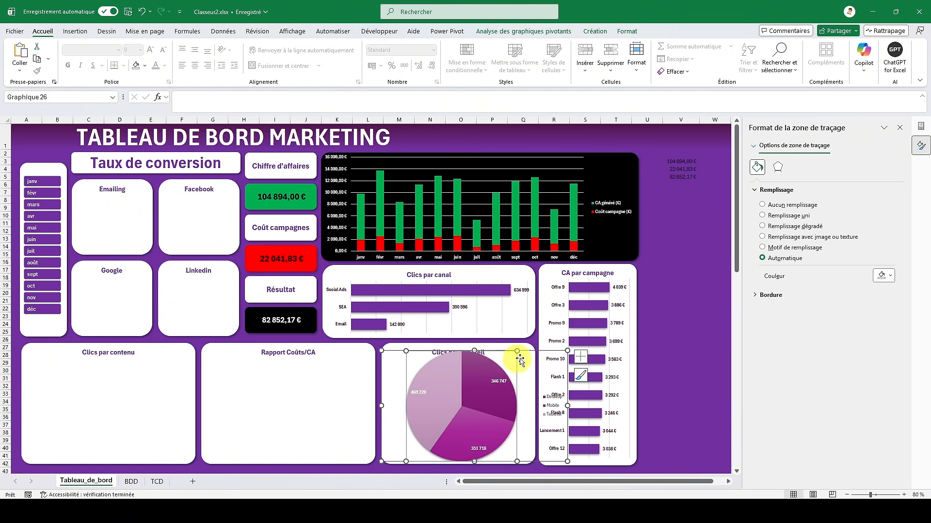
left_click(567, 350)
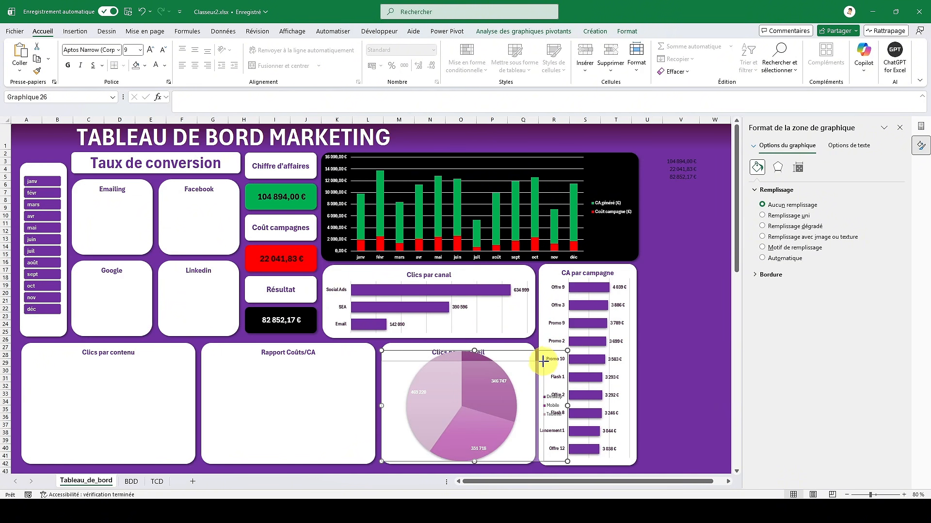
left_click_drag(536, 361, 536, 361)
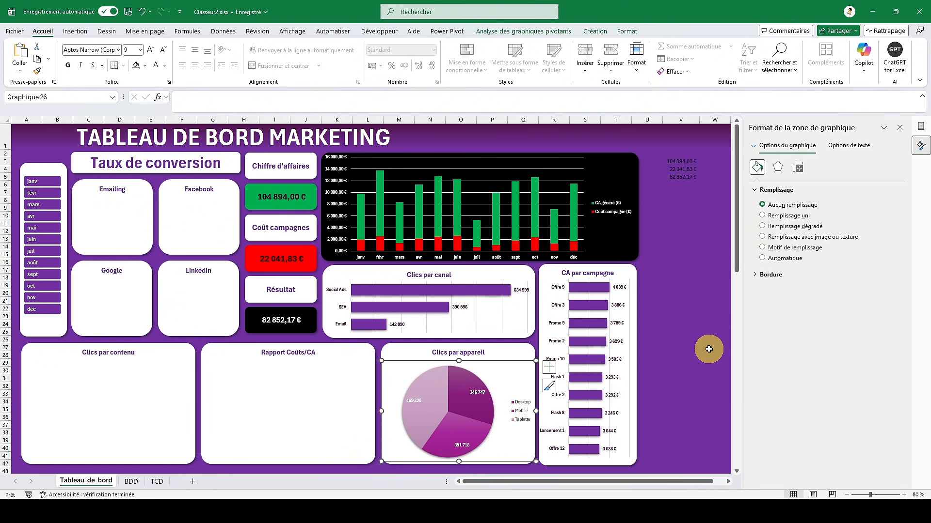
- Make the device pie chart's legend text bold and standard purple, and finish with cell A1 selected
left_click(632, 342)
left_click(518, 381)
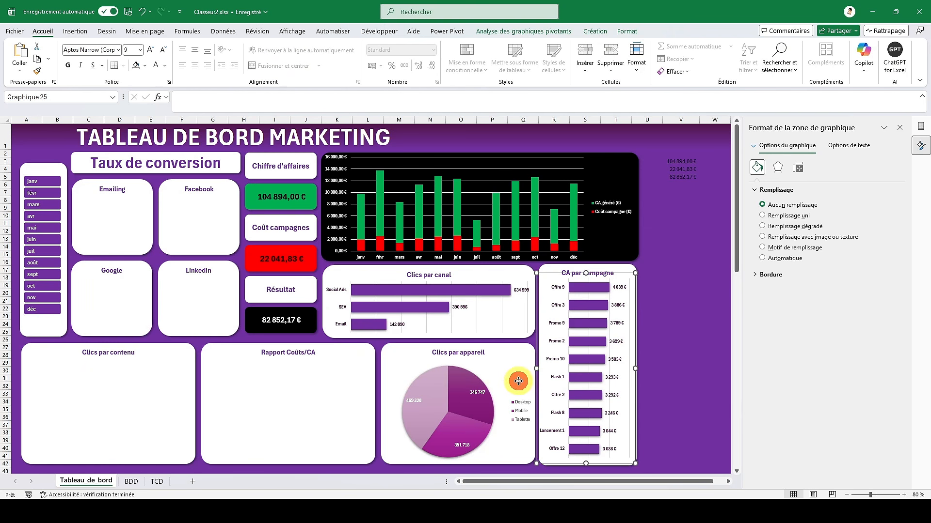
left_click(521, 406)
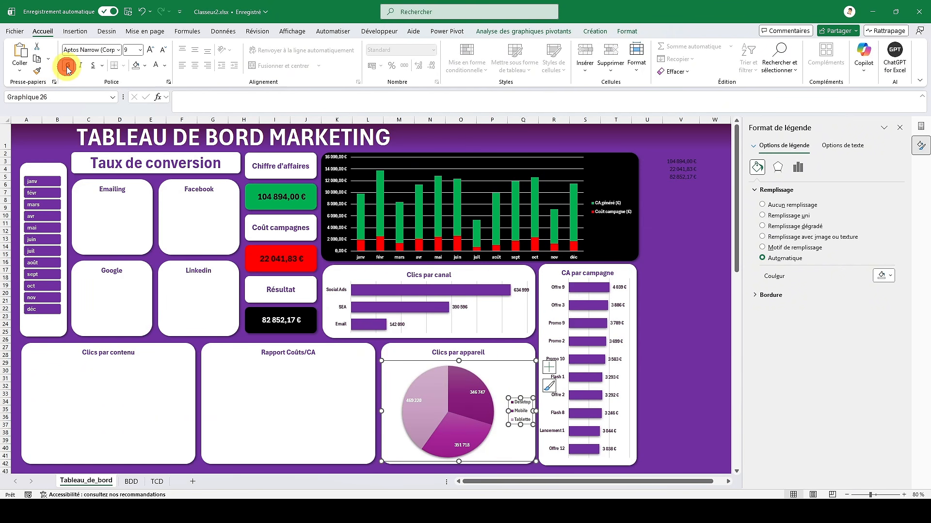
left_click(165, 66)
left_click(280, 230)
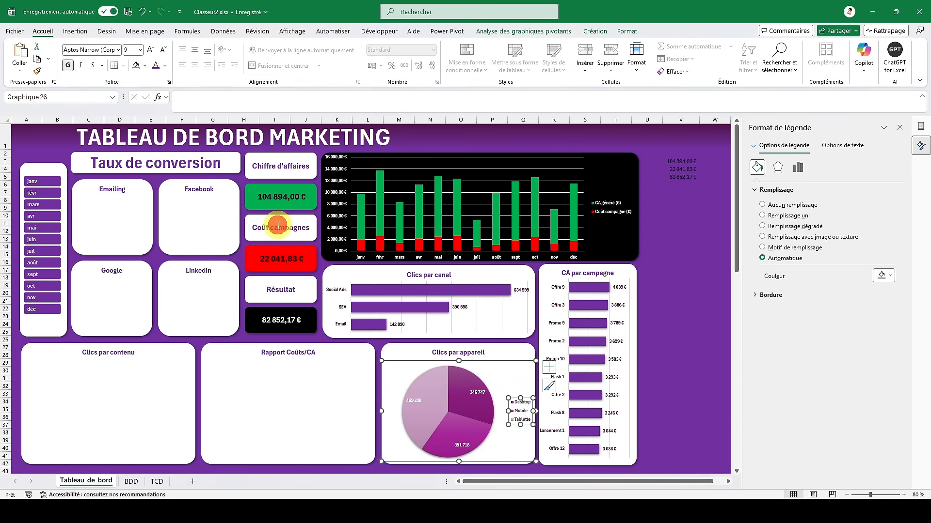
left_click(671, 285)
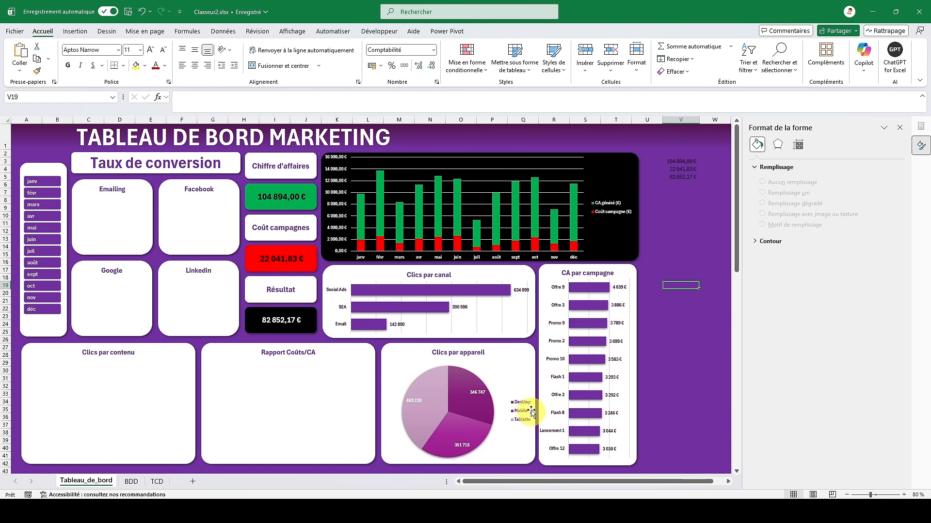
left_click(31, 134)
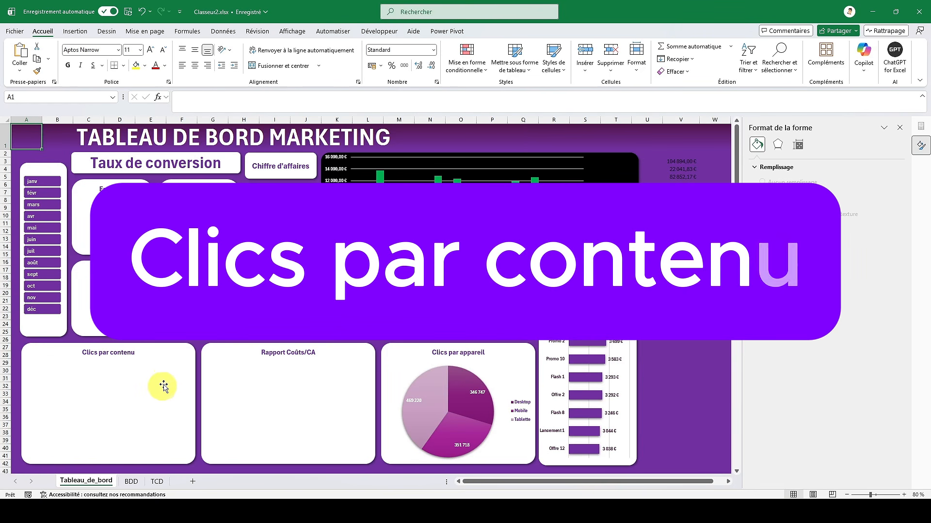
- Copy the Appareil pivot table on the TCD sheet and paste the copy at P3
left_click(157, 482)
left_click_drag(326, 151, 432, 186)
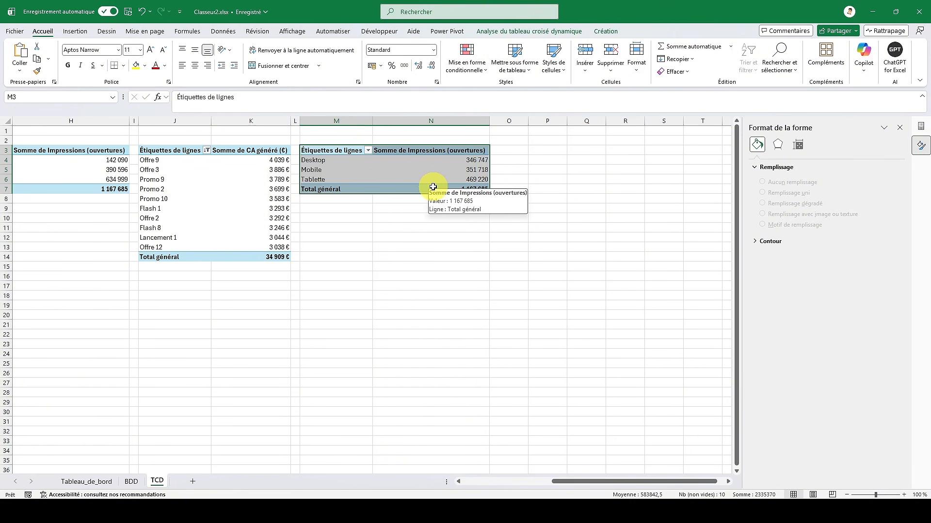
key("ctrl+c")
left_click(547, 150)
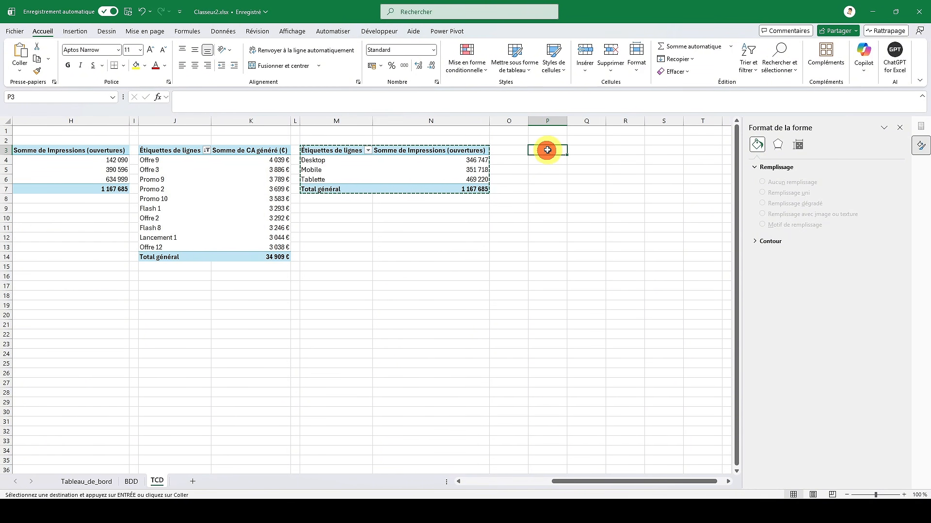
key("ctrl+v")
- Copy the narrow spacer column L's format for column O, between the device pivot table and its copy
left_click(293, 120)
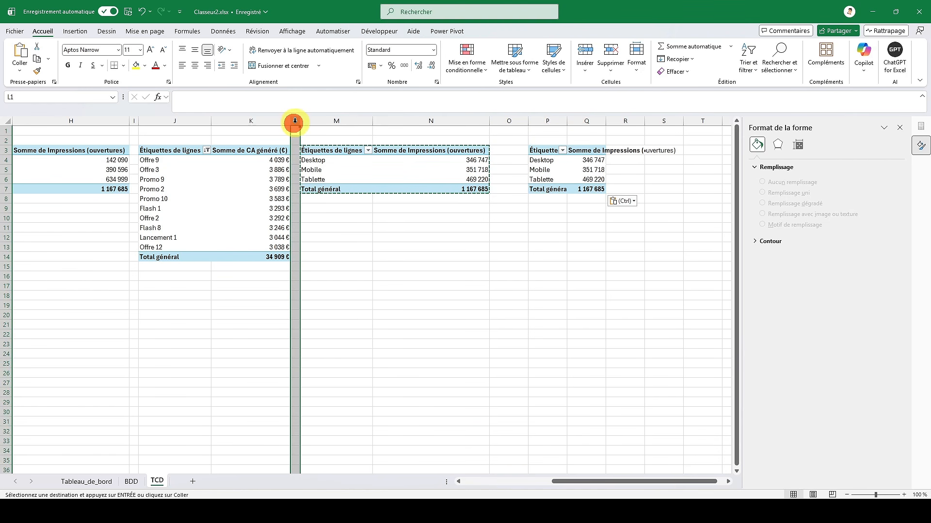
left_click(37, 70)
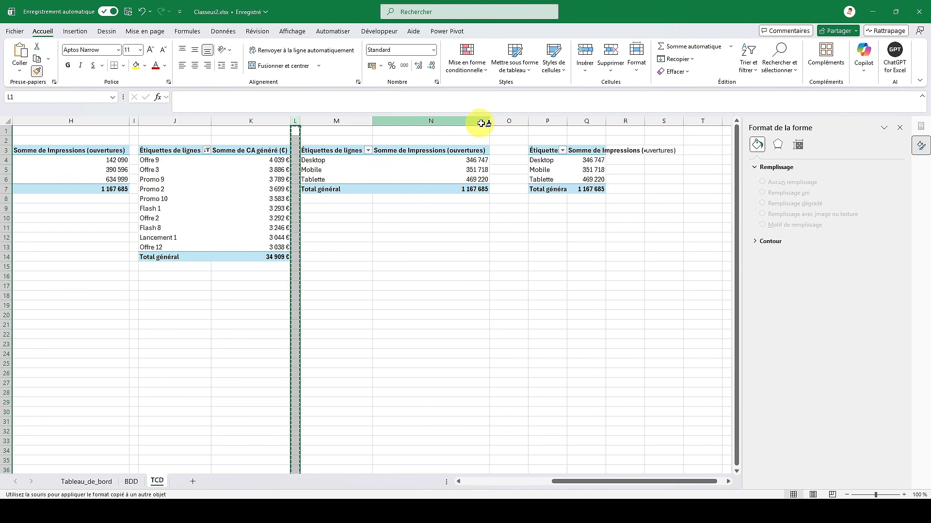
- Apply column L's copied formatting to column O so it becomes the same narrow spacer between pivot tables
left_click(507, 120)
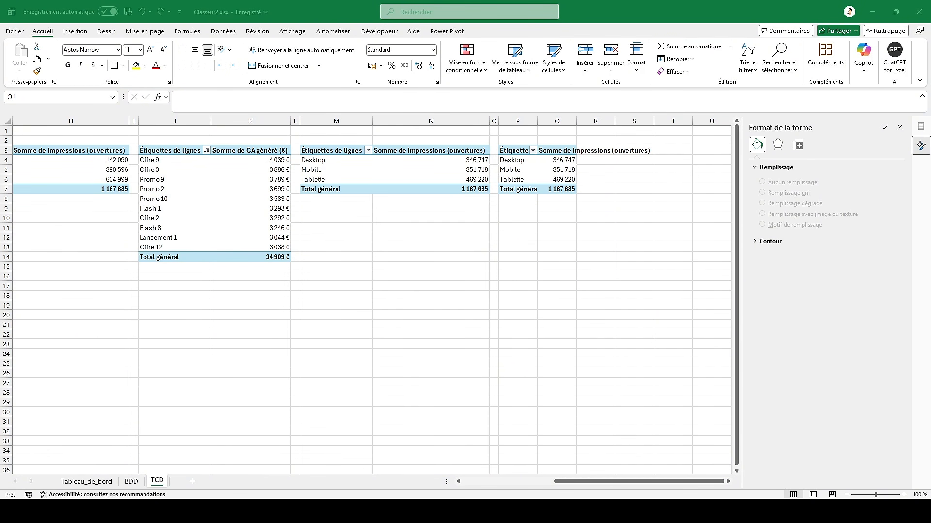
- Rebuild the pivot table at P3 to sum Clics by Type de contenu, removing the Appareil and Impressions (ouvertures) fields
left_click(563, 170)
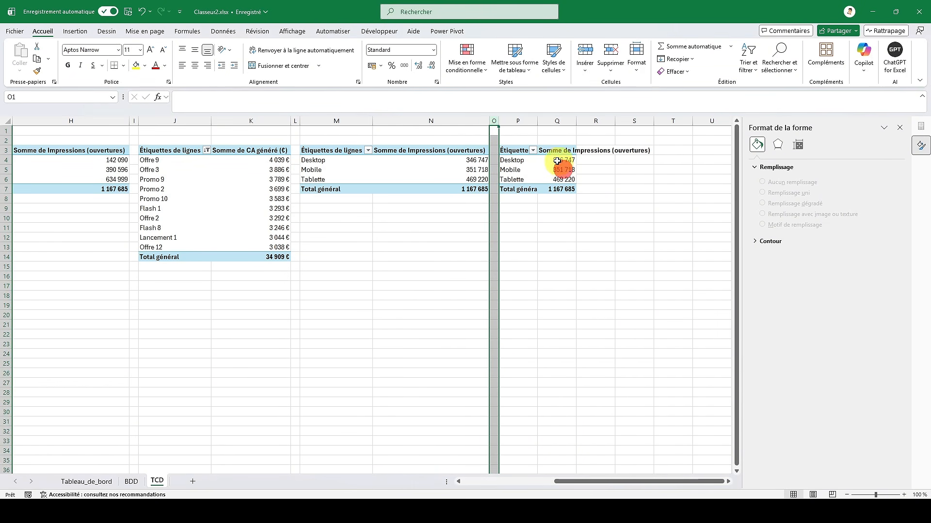
left_click(520, 149)
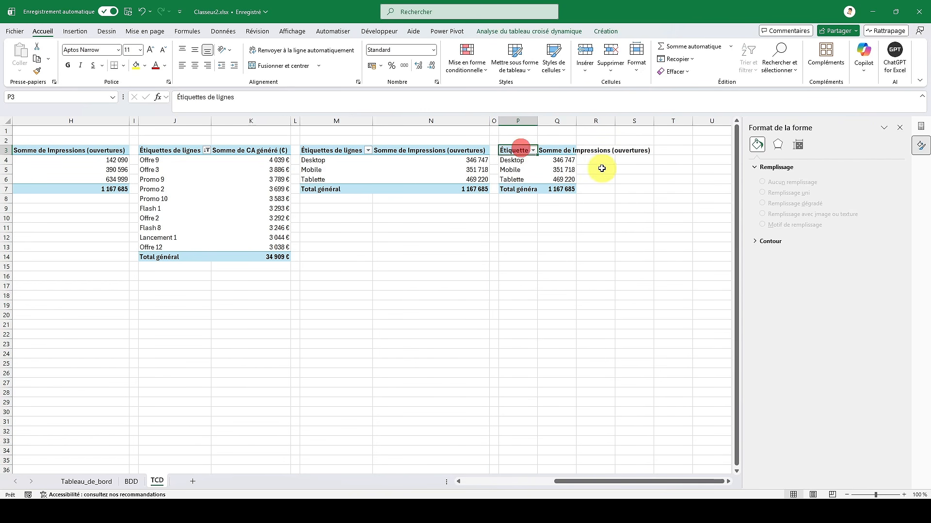
left_click(925, 129)
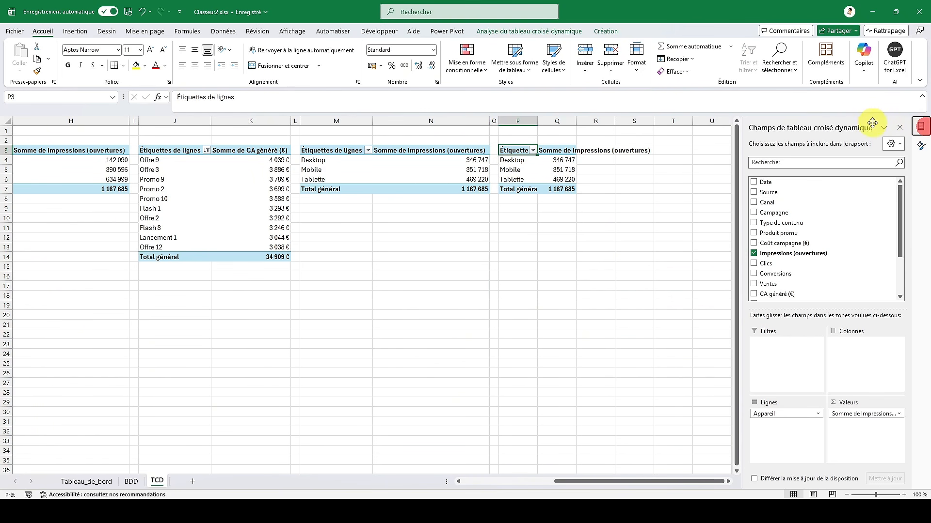
left_click_drag(799, 416, 803, 239)
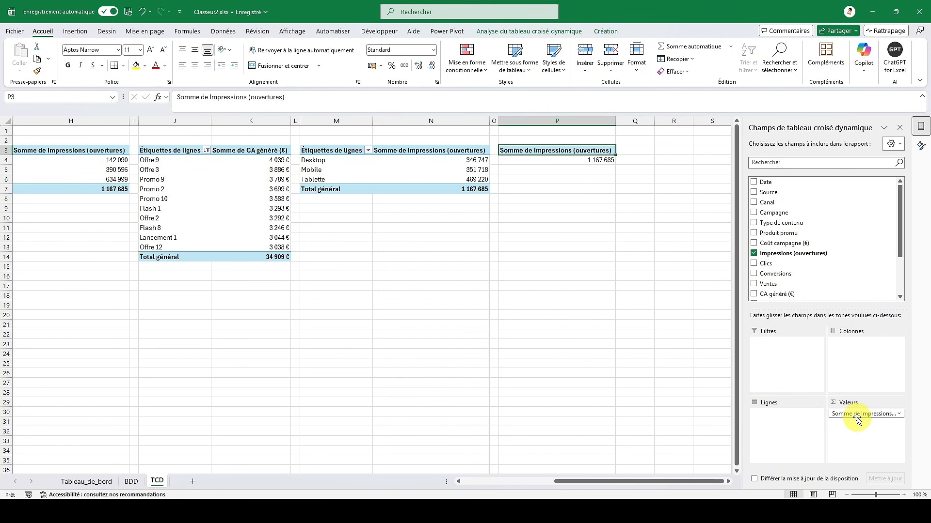
left_click_drag(858, 418, 790, 245)
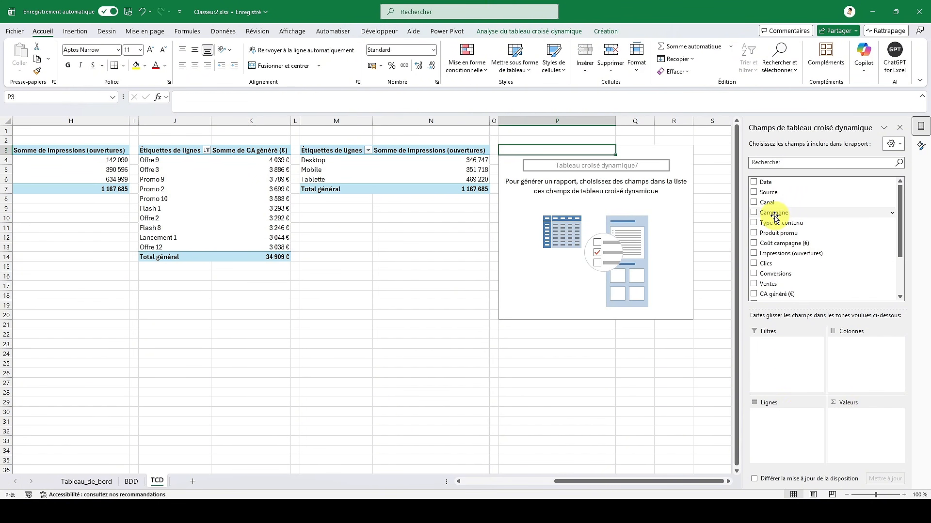
left_click(755, 264)
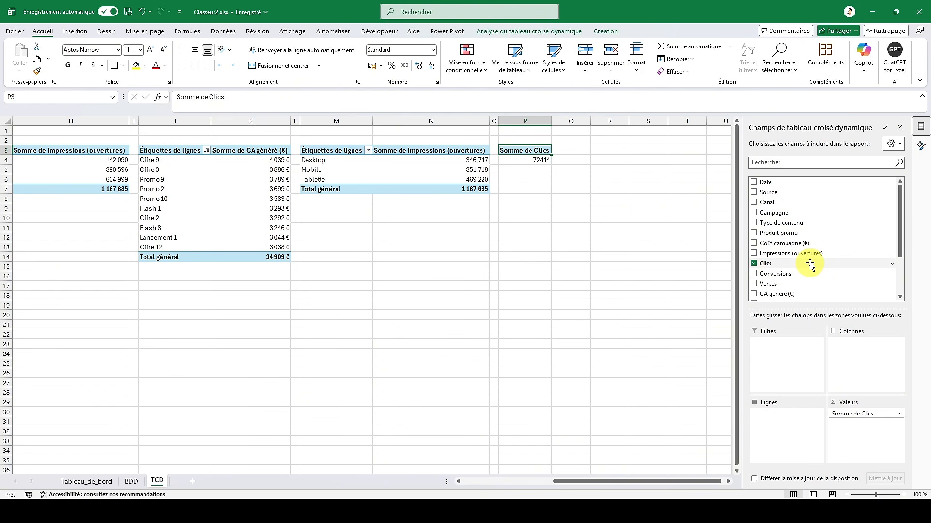
left_click(754, 224)
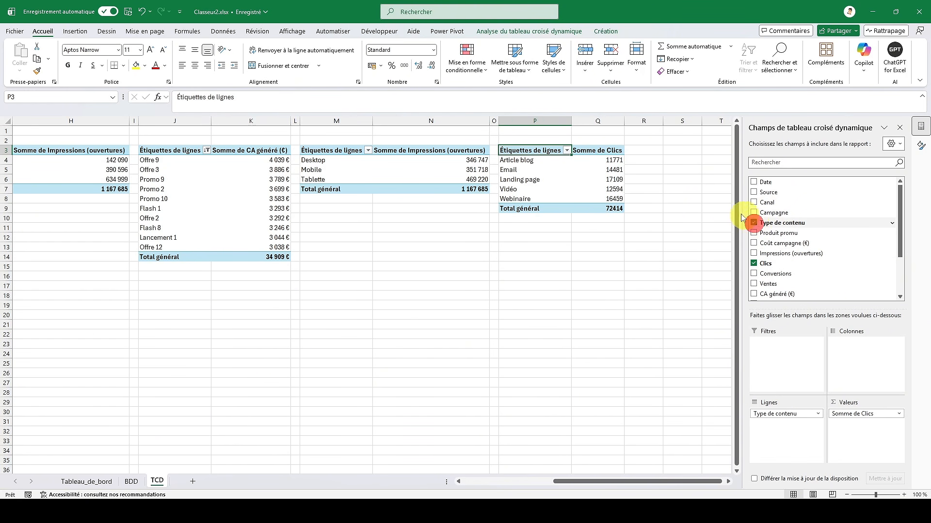
- Sort the content-type pivot table by Somme de Clics from smallest to largest
right_click(593, 163)
mouse_move(688, 266)
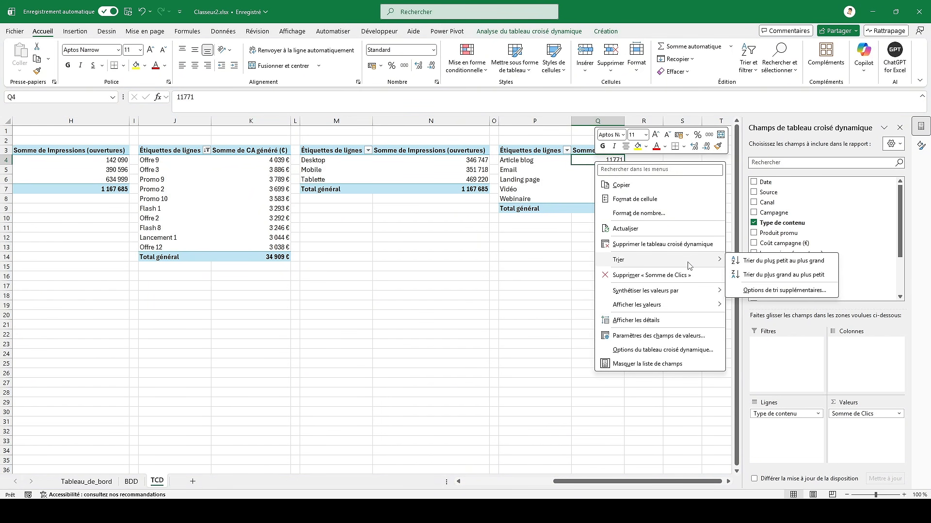
left_click(754, 261)
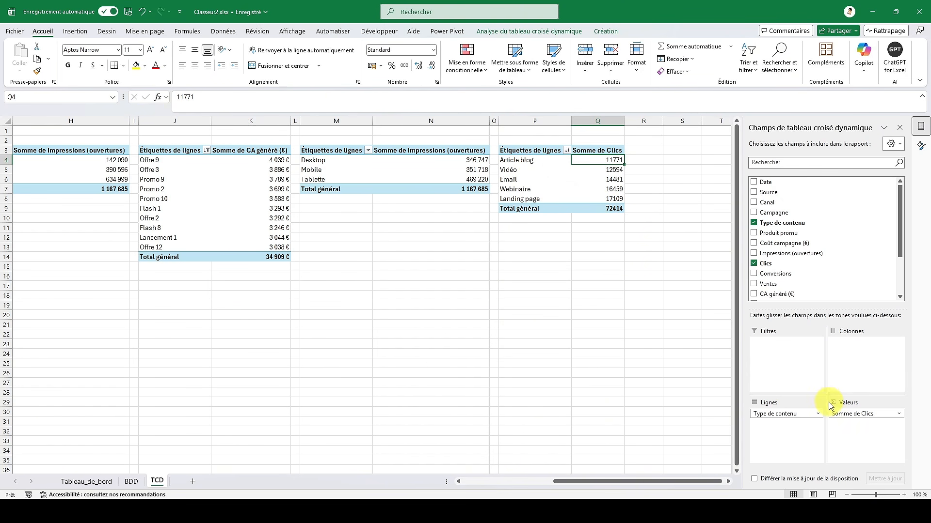
- Format the Somme de Clics values as Nombre with 0 decimals and a thousands separator
left_click(846, 416)
left_click(840, 411)
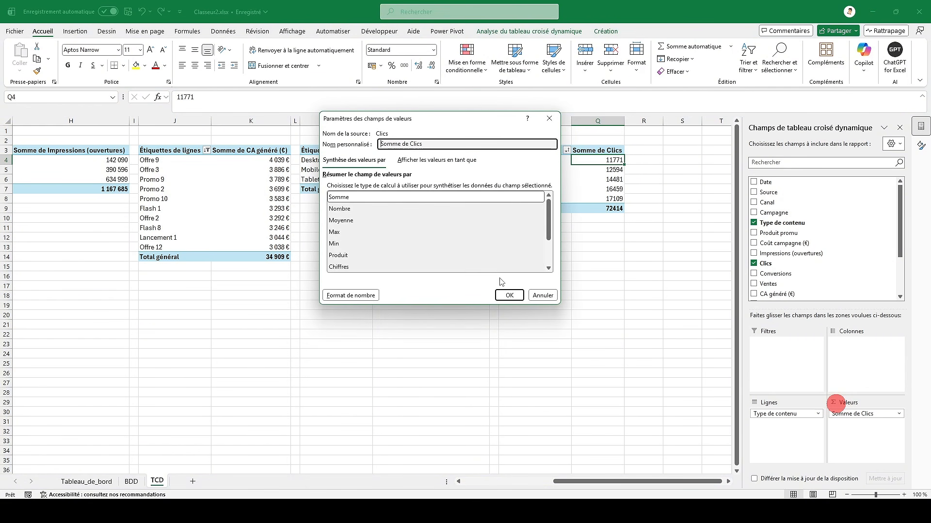
left_click(369, 295)
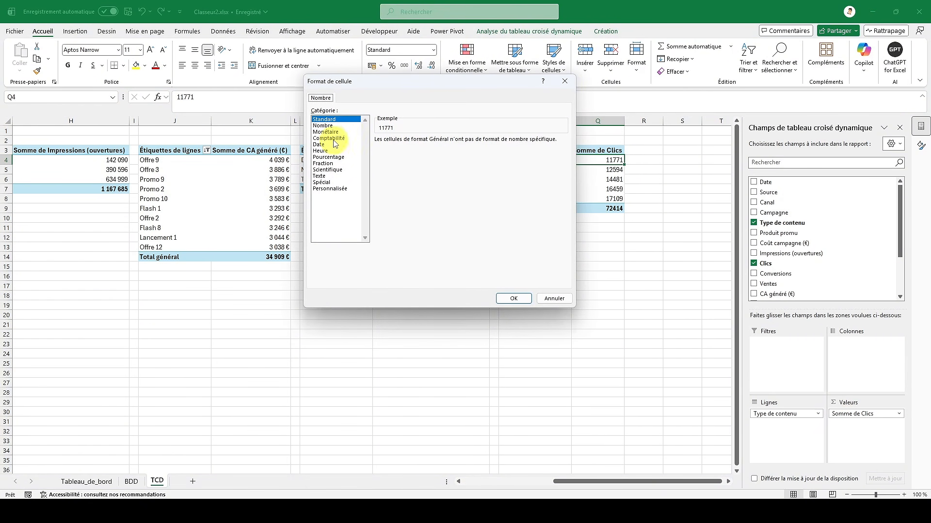
left_click(330, 126)
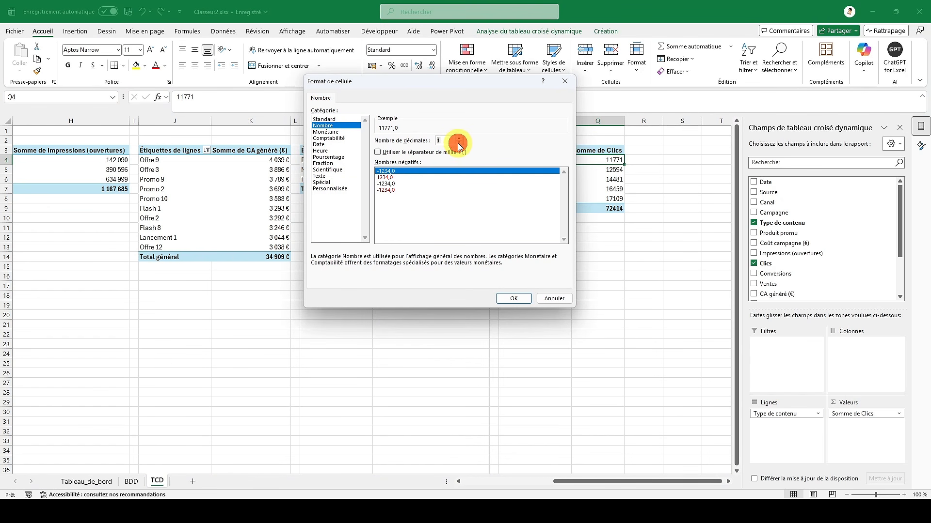
left_click(378, 154)
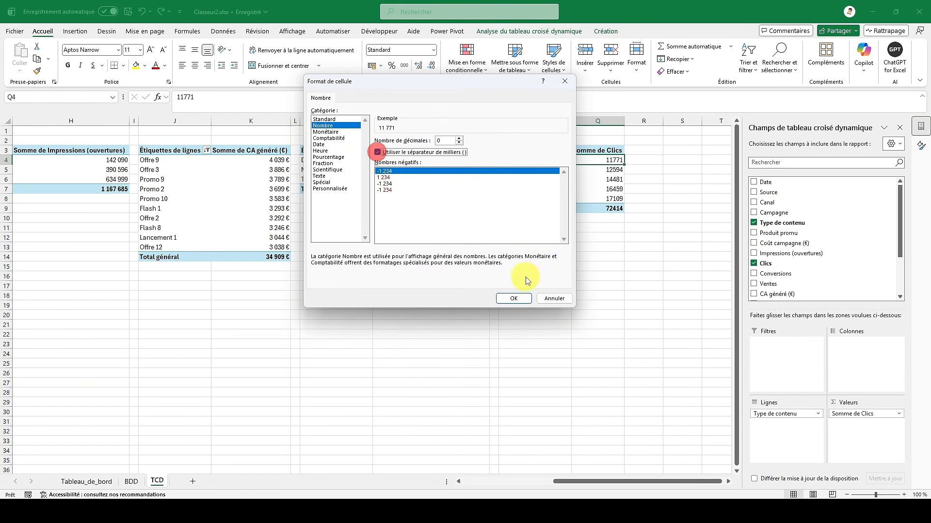
left_click(517, 298)
left_click(517, 299)
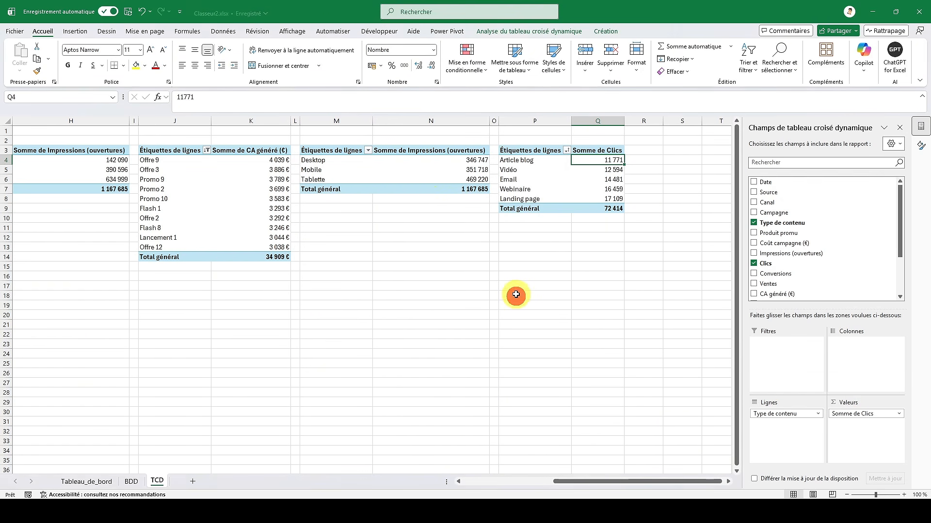
- Insert a clustered bar pivot chart (Barres groupées) from the clicks-by-content-type pivot table
left_click(74, 31)
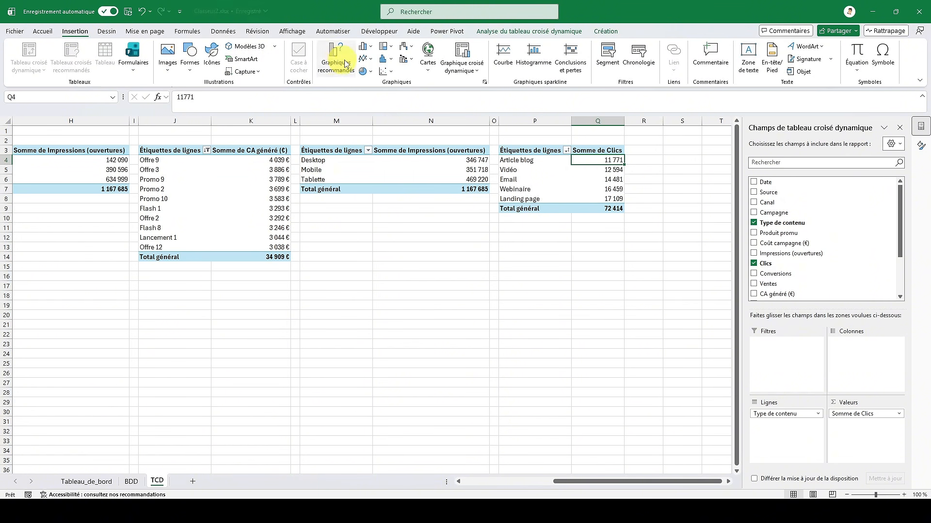
left_click(460, 68)
left_click(460, 86)
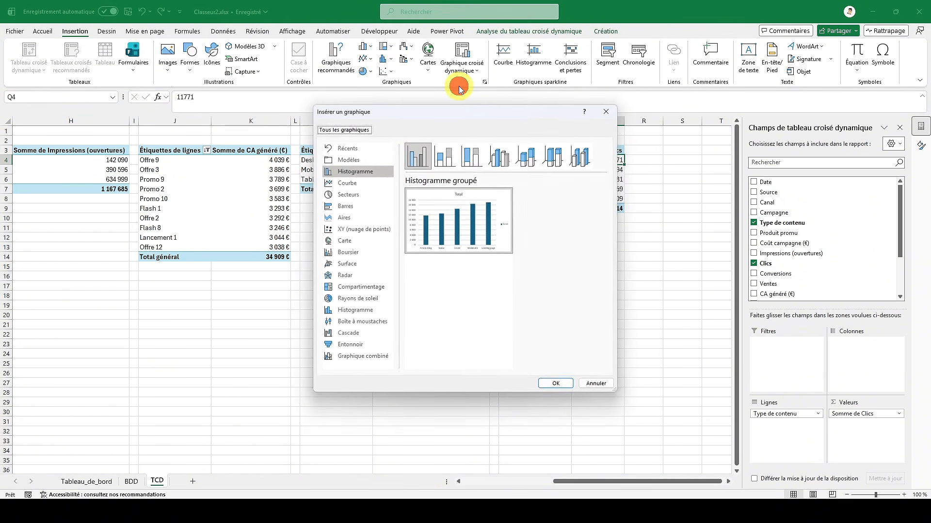
left_click(358, 207)
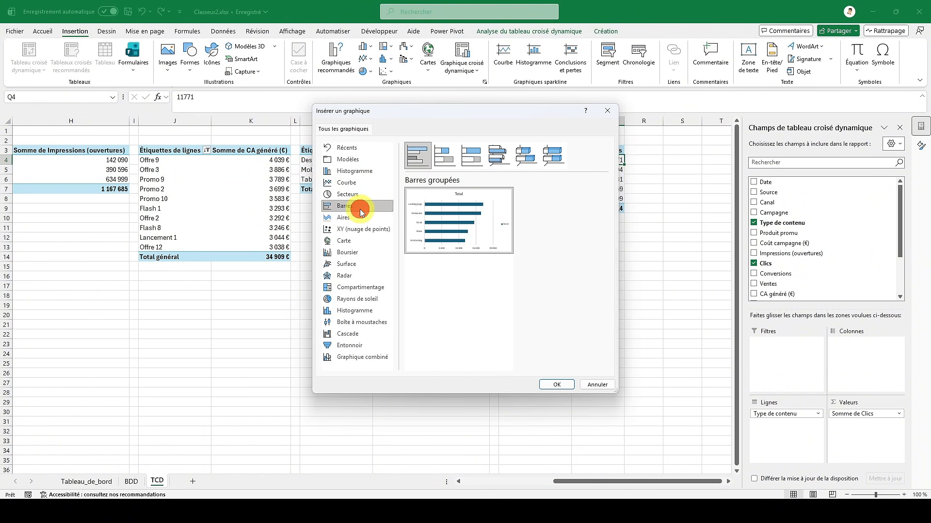
left_click(556, 384)
- Apply the chart style with thick shaded bars and a bold title, and hide all field buttons on the chart
left_click(597, 31)
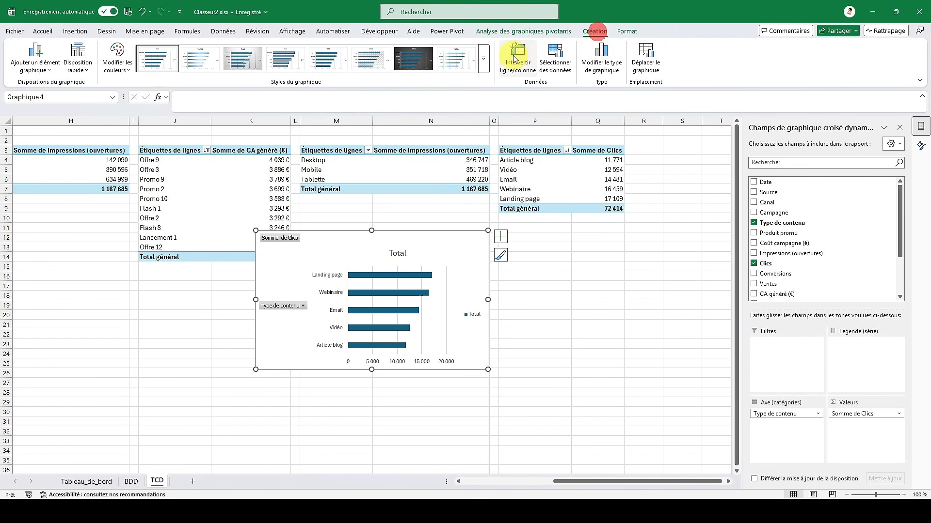
left_click(482, 58)
left_click(325, 85)
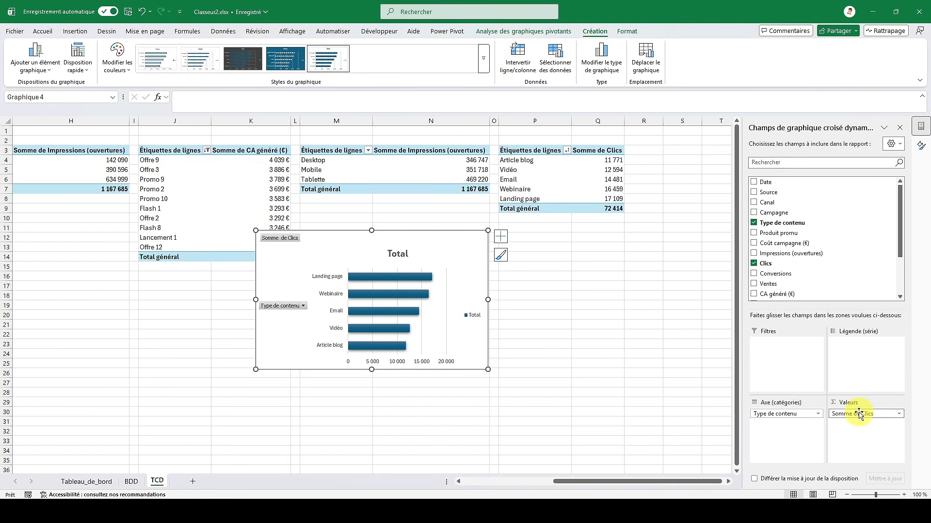
left_click(843, 414)
left_click(827, 381)
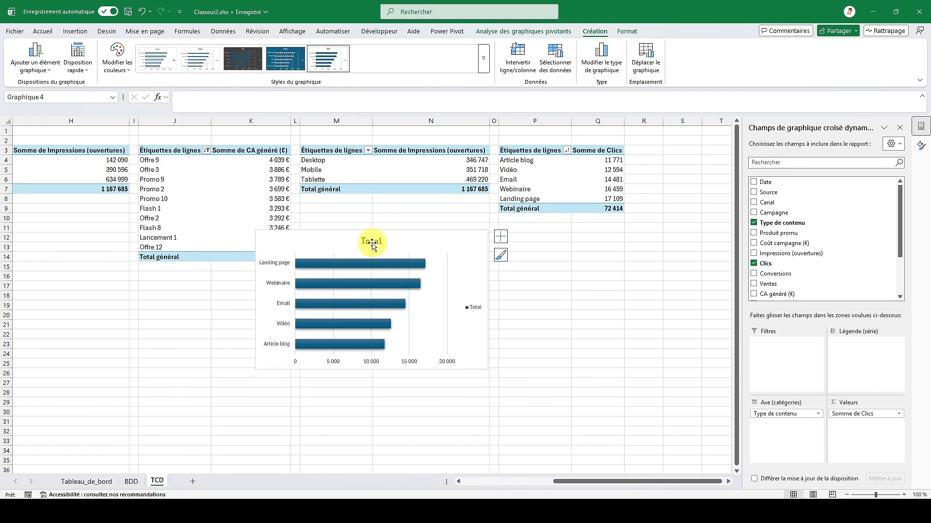
- Delete the bar chart's title, legend and horizontal value axis, and add data labels to the bars
key("Delete")
key("Delete")
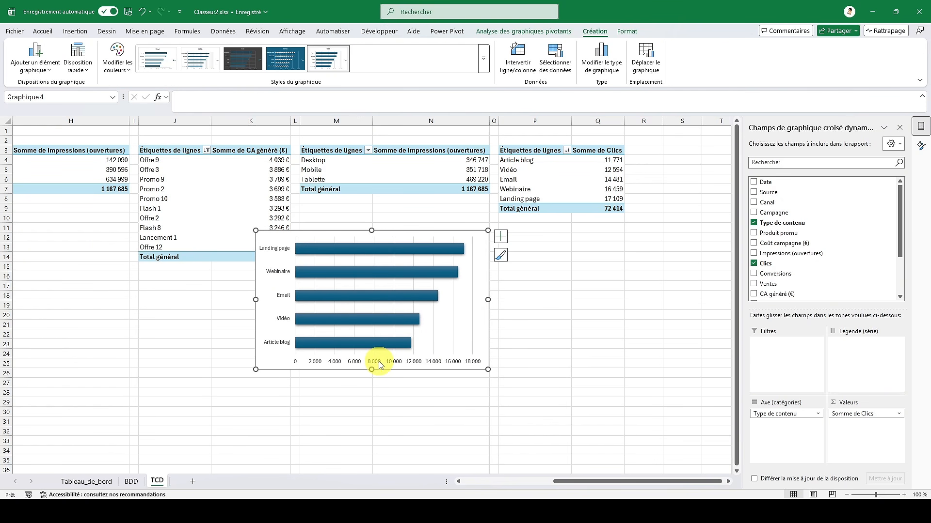
left_click(374, 362)
key("Delete")
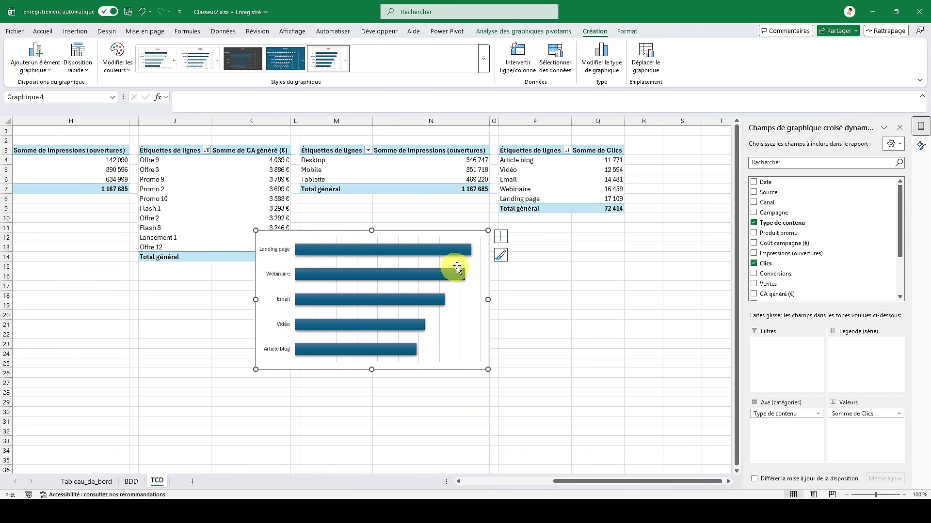
left_click(502, 238)
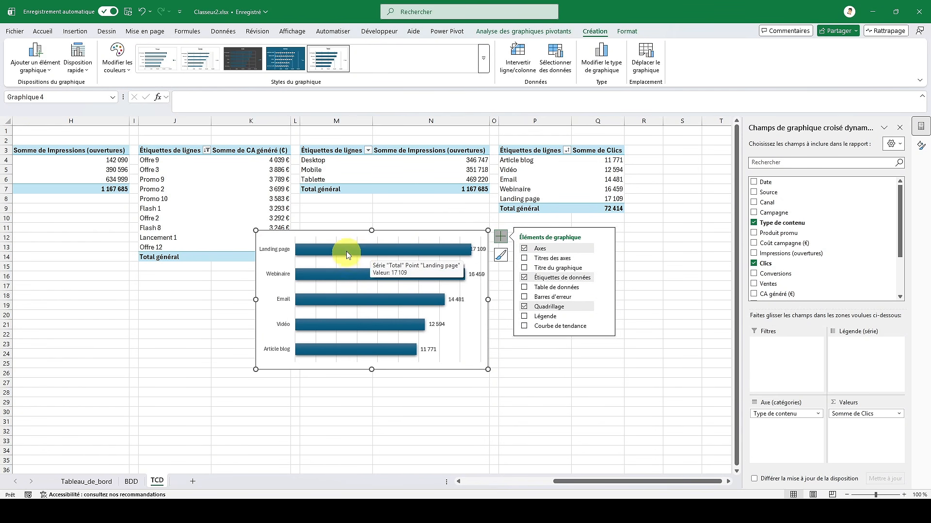
- Fill the chart's bar series with the standard purple colour
left_click(348, 238)
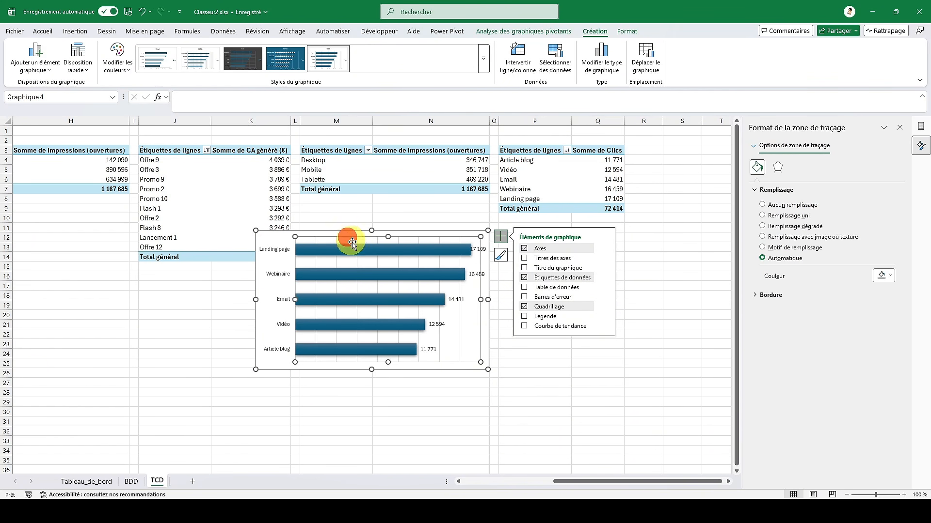
left_click(434, 248)
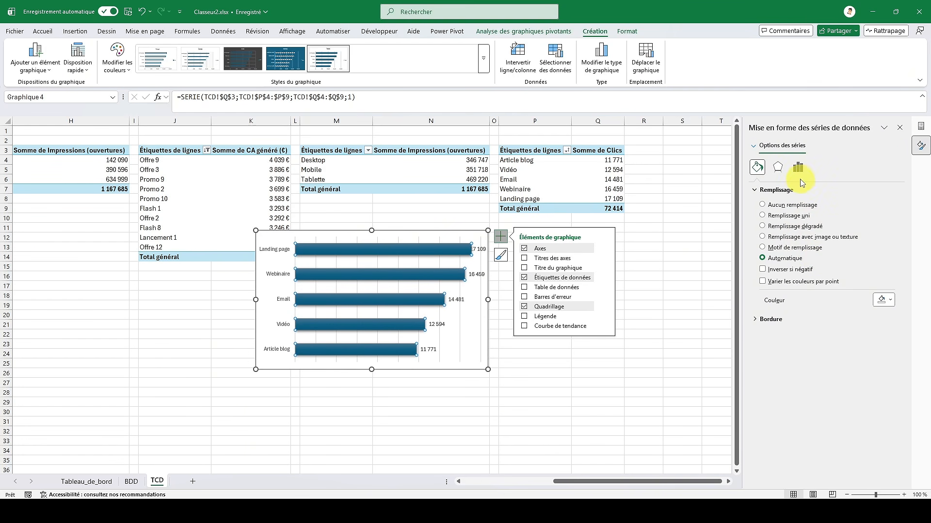
left_click(882, 299)
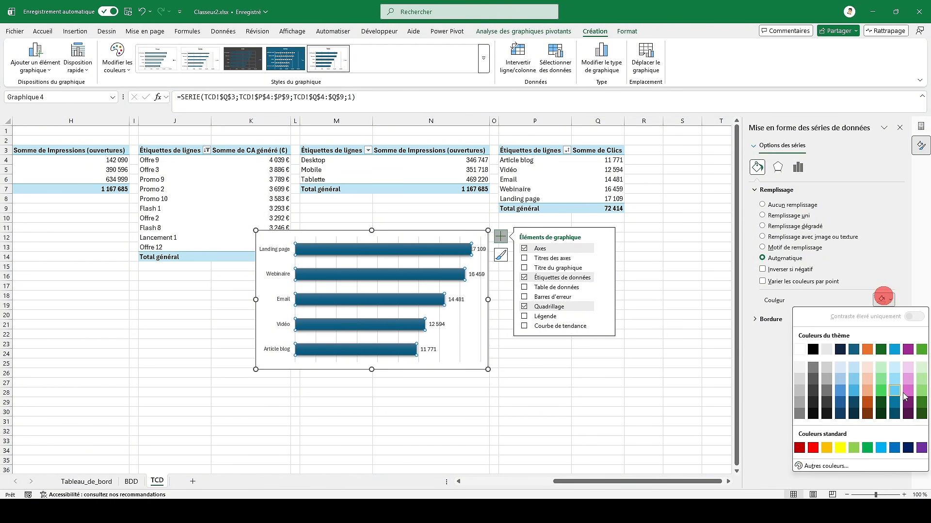
left_click(921, 448)
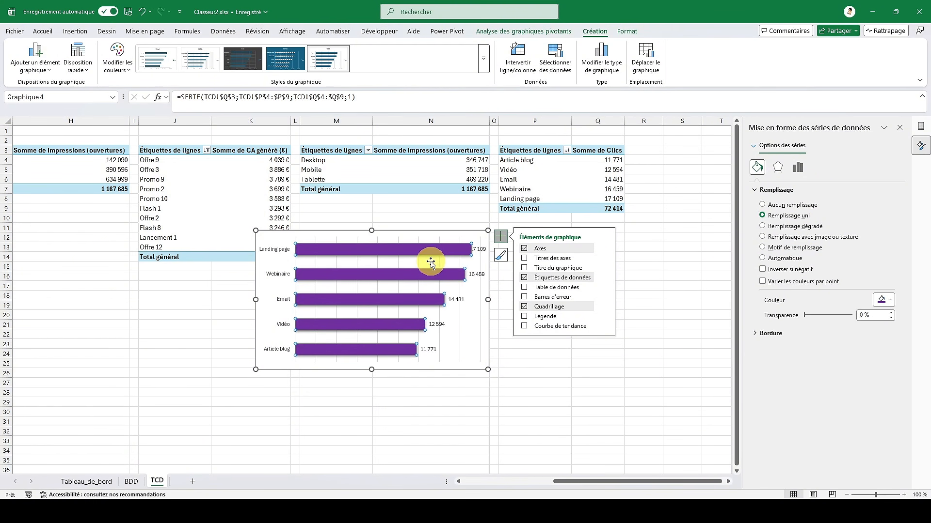
- Reduce the bar series' gap width (Largeur de l'intervalle) to 45 %
left_click(795, 168)
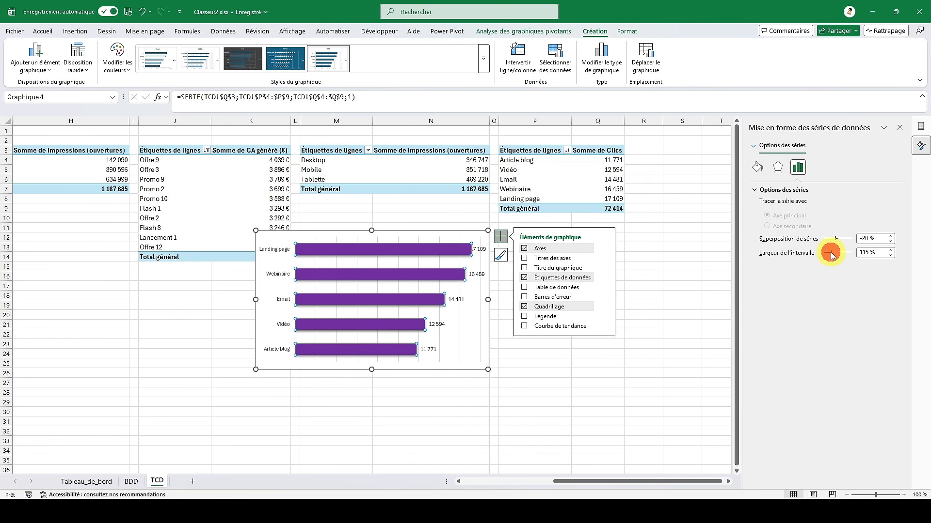
left_click_drag(831, 252, 828, 255)
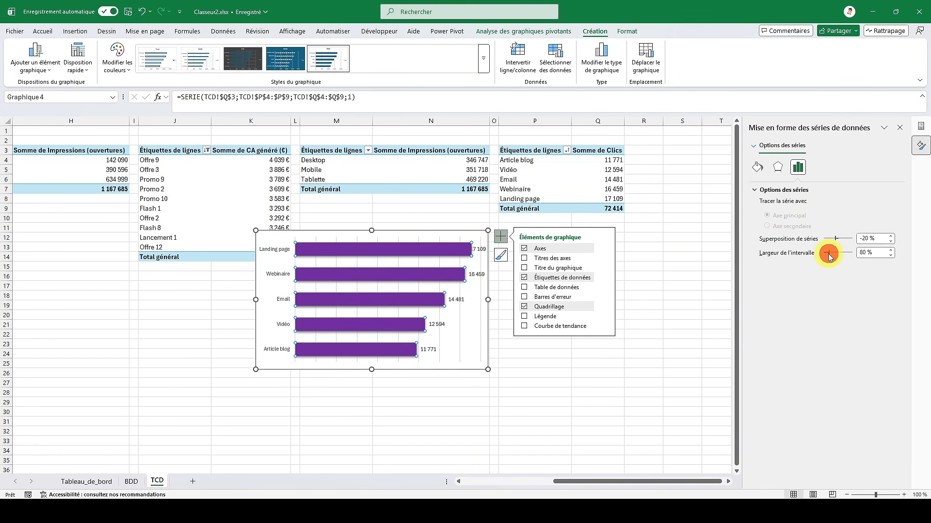
left_click_drag(827, 254, 826, 255)
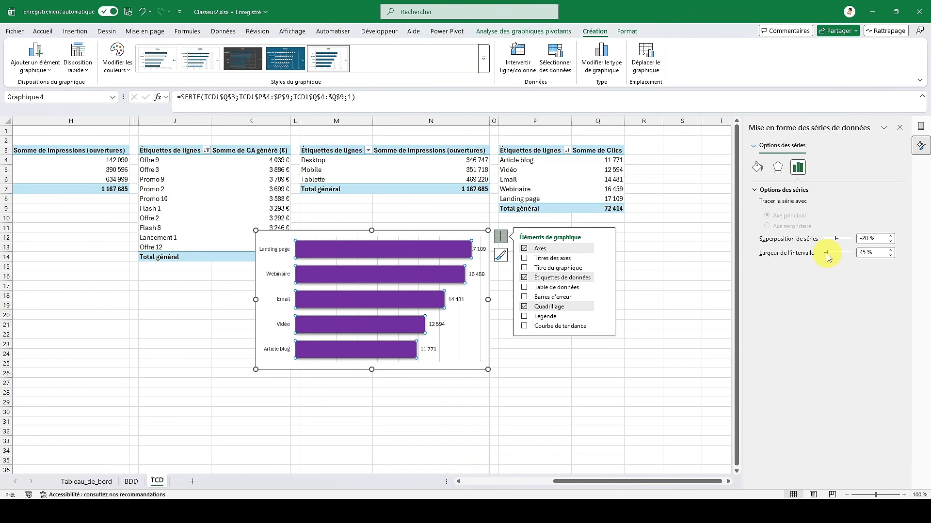
- Make the content-type labels on the chart's vertical axis bold
left_click(279, 254)
left_click(43, 31)
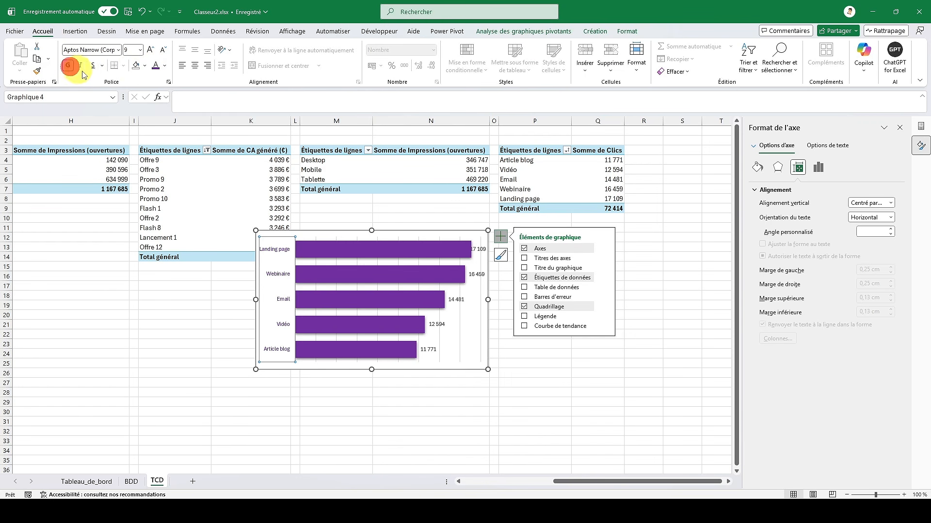
left_click(68, 66)
- Cut the content-type clicks chart from the TCD sheet and paste it onto Tableau_de_bord, placing it under the "Clics par contenu" heading
left_click(479, 249)
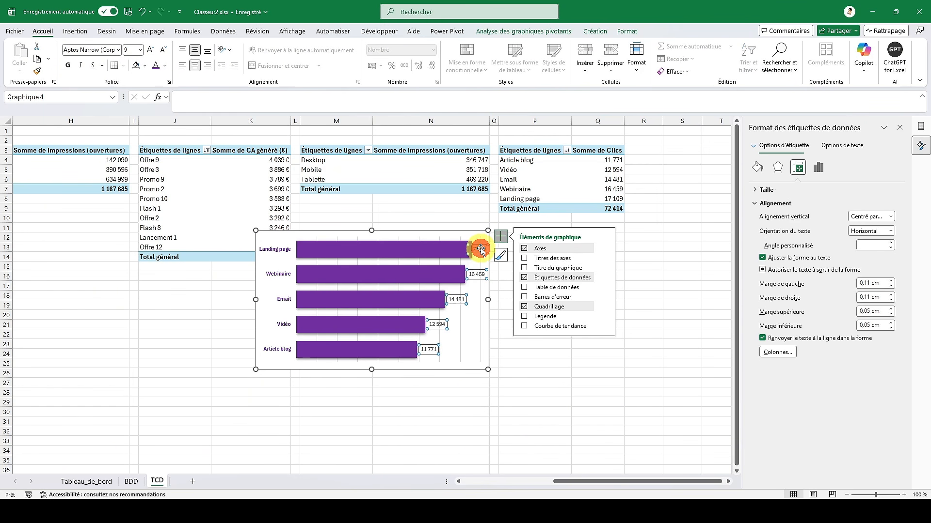
left_click(422, 236)
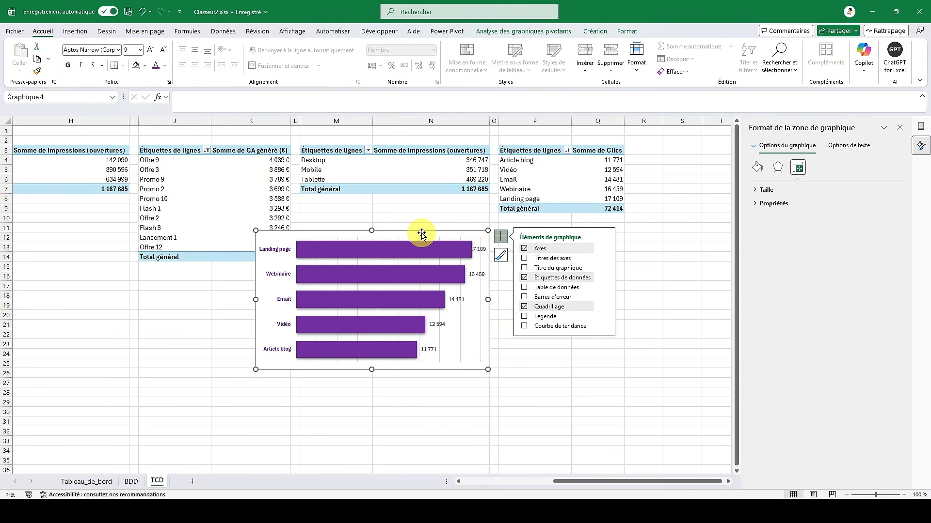
key("ctrl+x")
left_click(91, 482)
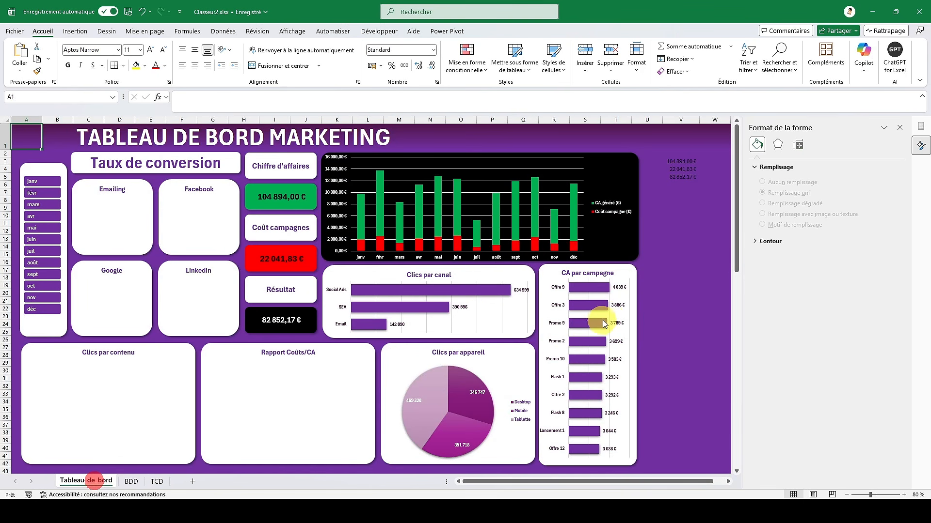
left_click(656, 295)
key("ctrl+v")
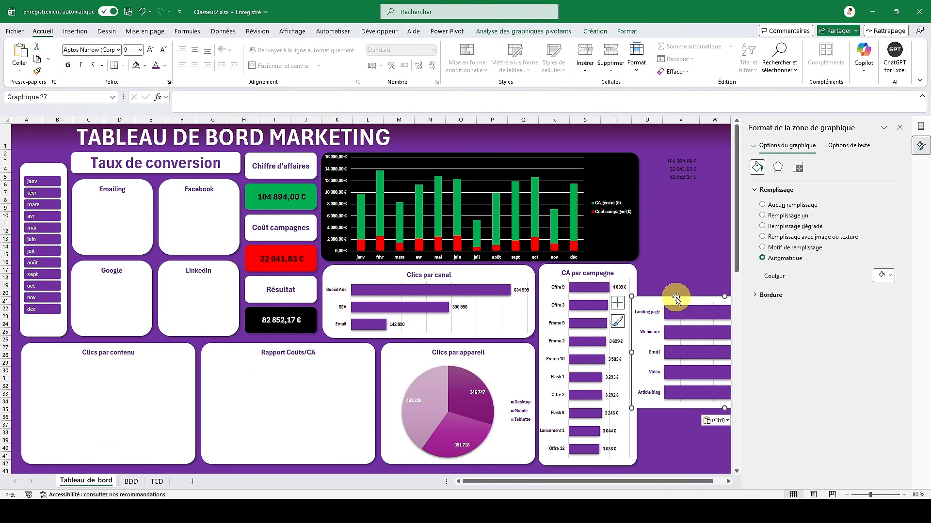
left_click_drag(676, 298, 67, 354)
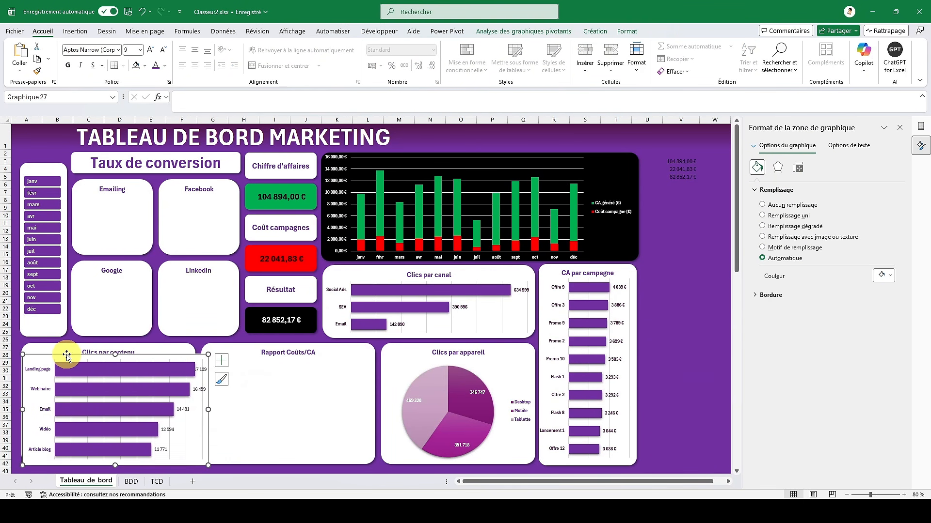
- Remove the pasted chart's outline and fill, and narrow it to the width of the "Clics par contenu" card
right_click(149, 357)
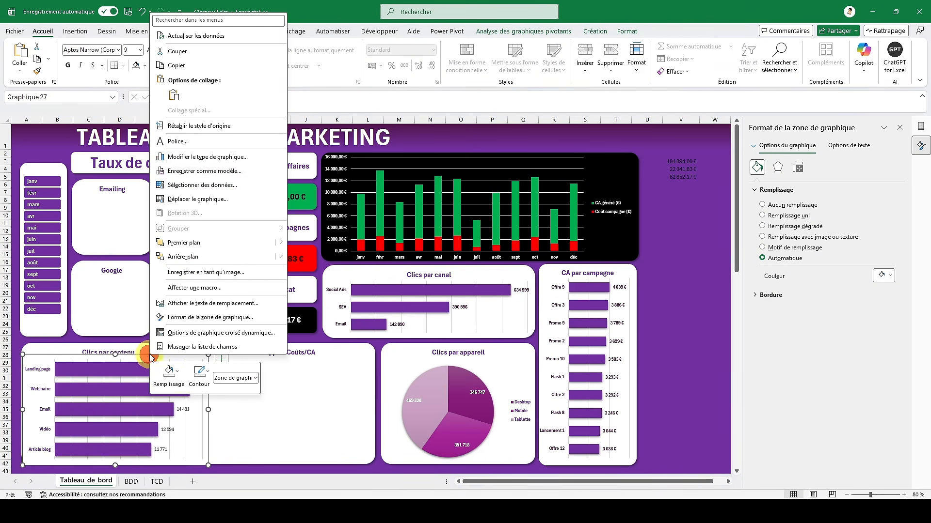
left_click(199, 376)
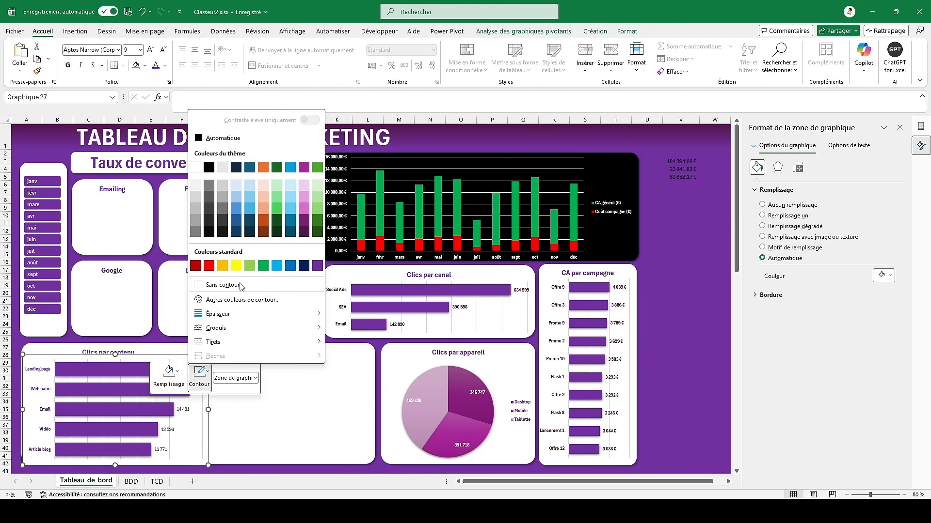
left_click(237, 286)
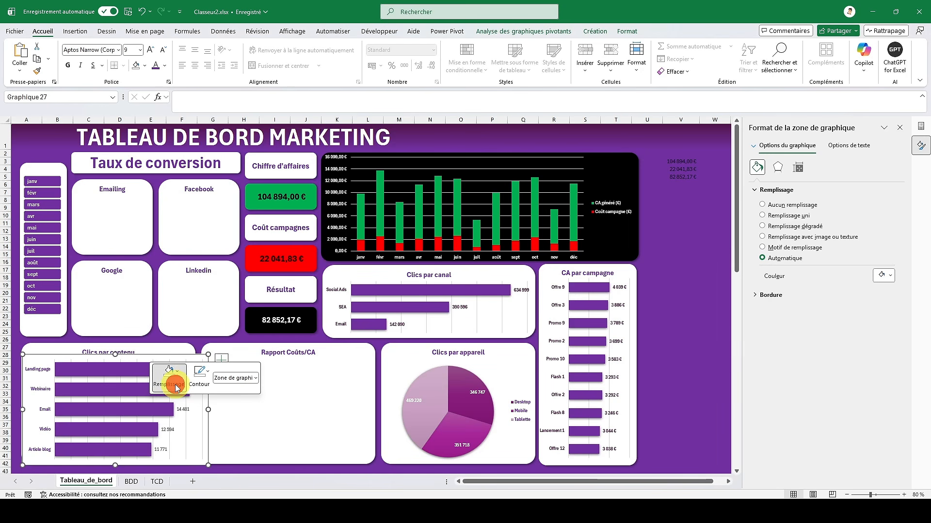
left_click(171, 376)
left_click(212, 301)
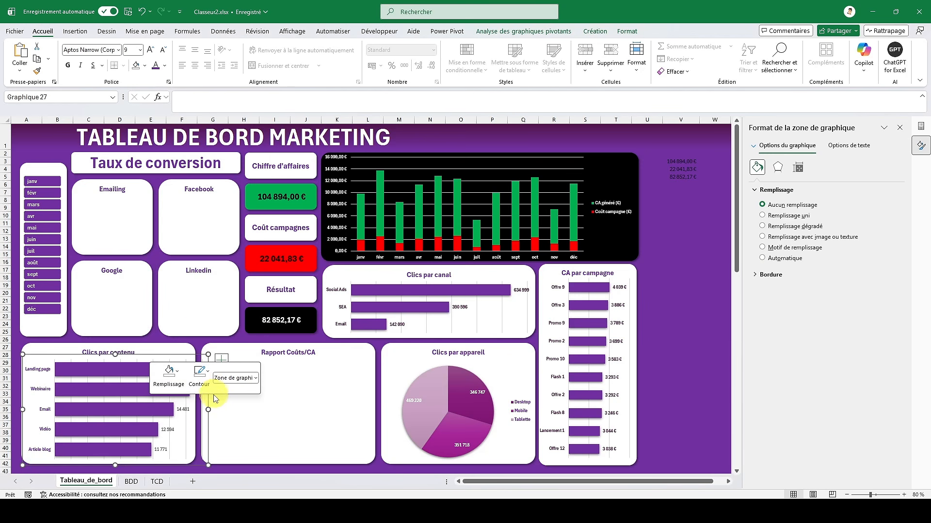
left_click_drag(208, 409, 197, 410)
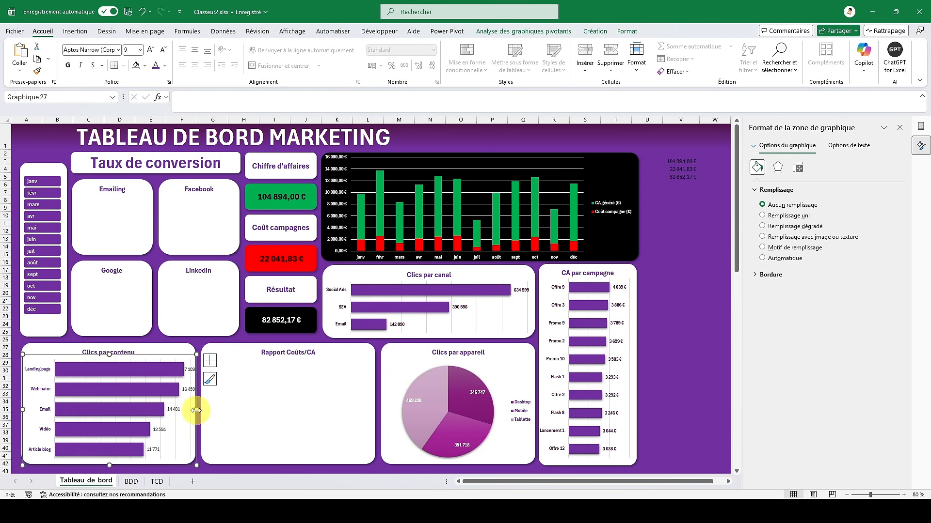
- Make the chart's data labels bold and colour them with the darkest shade of the black theme colour
left_click(183, 370)
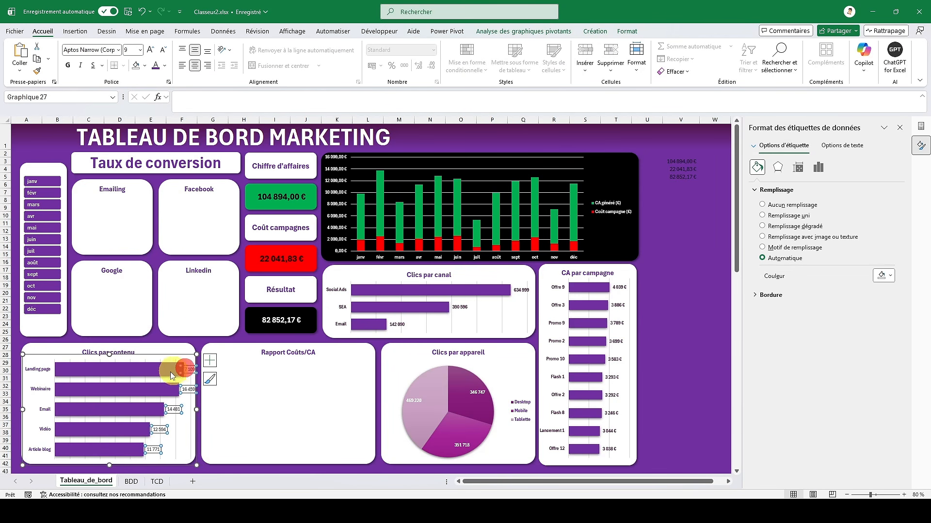
left_click(165, 72)
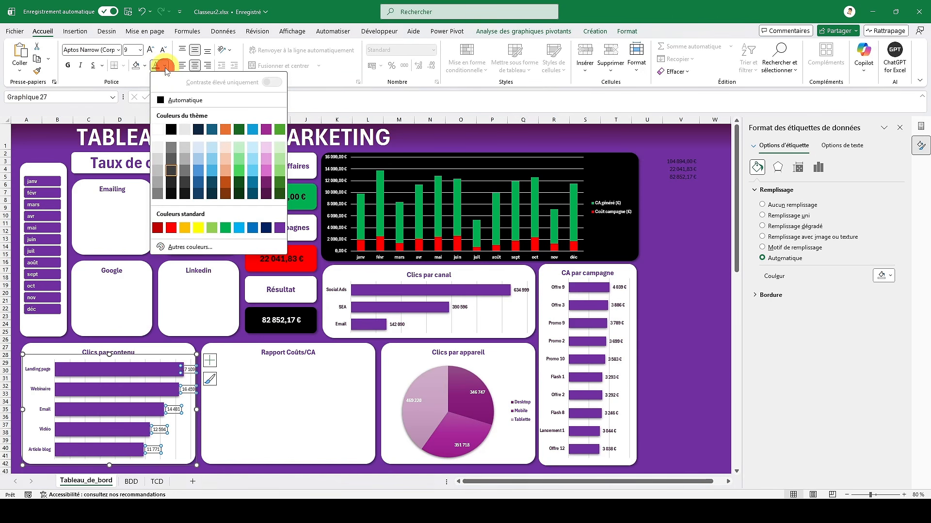
left_click(173, 196)
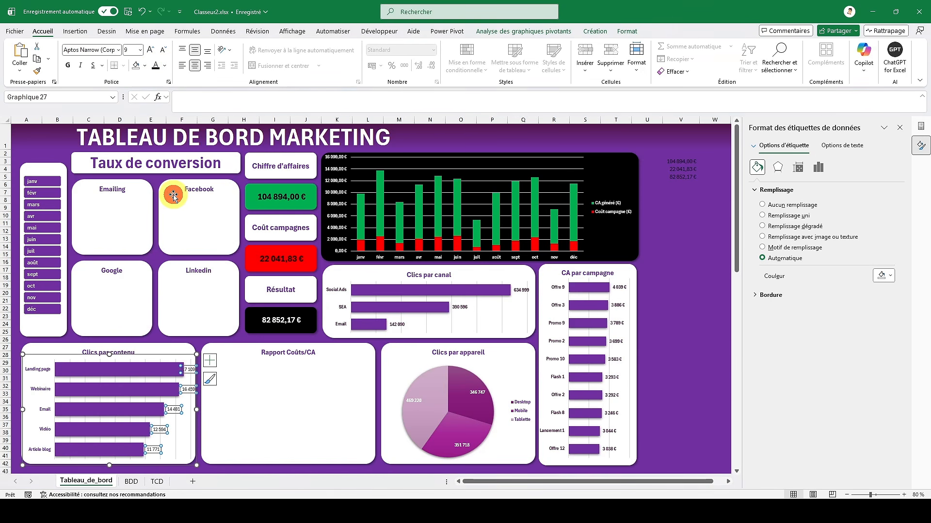
left_click(71, 69)
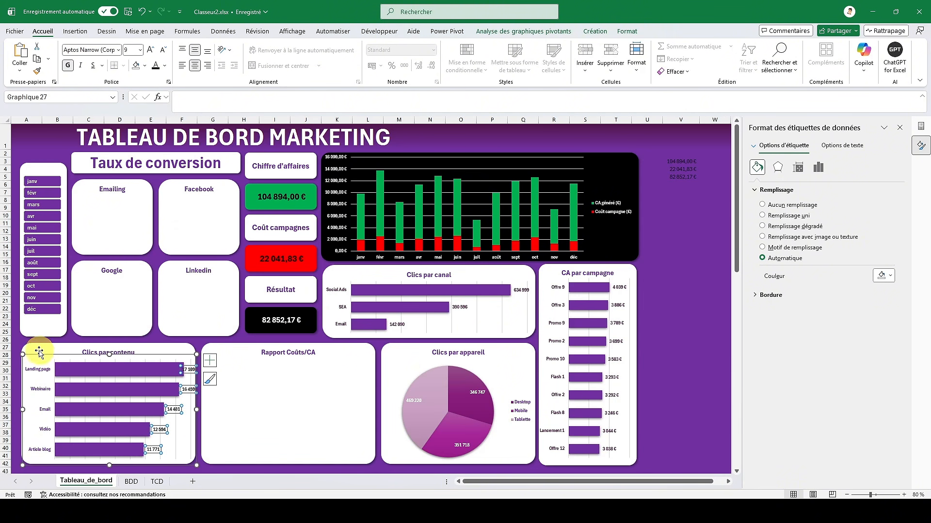
left_click(683, 340)
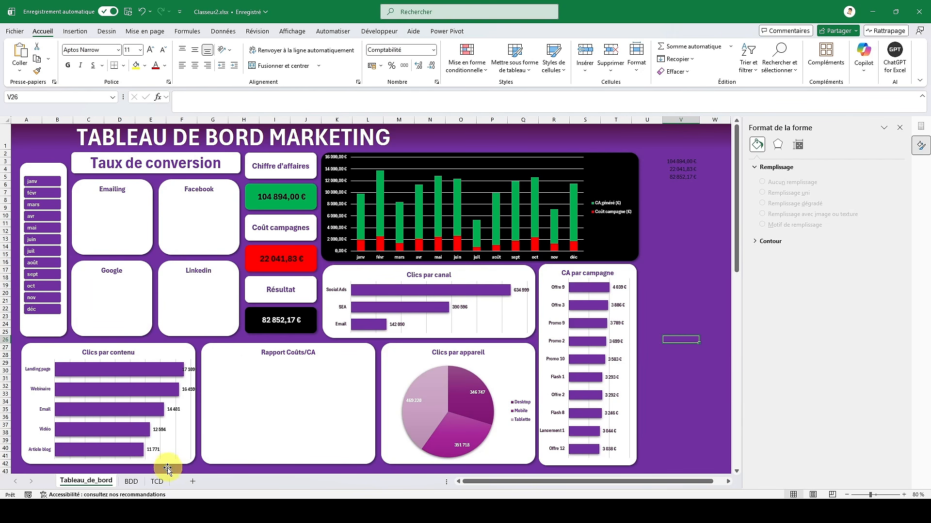
- Copy the clicks-by-content-type pivot table on the TCD sheet and paste it at cell S3
left_click(158, 482)
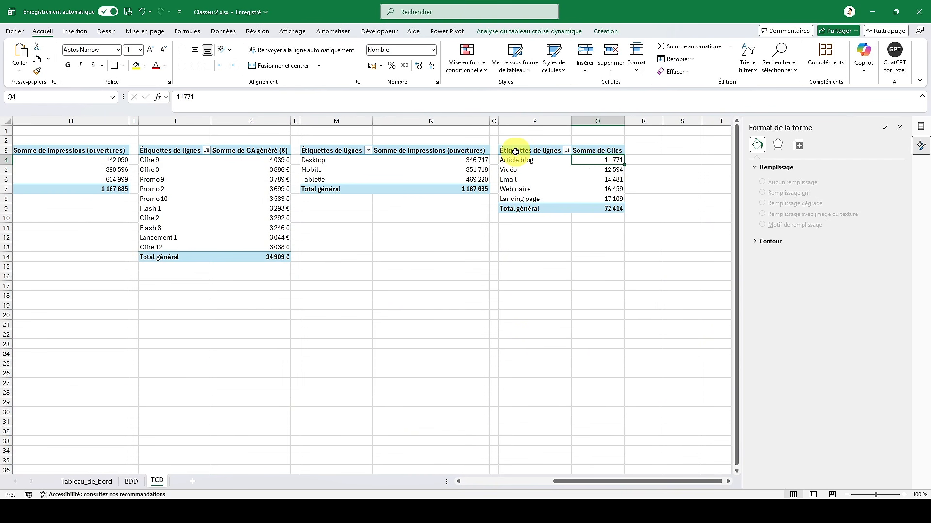
left_click_drag(515, 151, 585, 207)
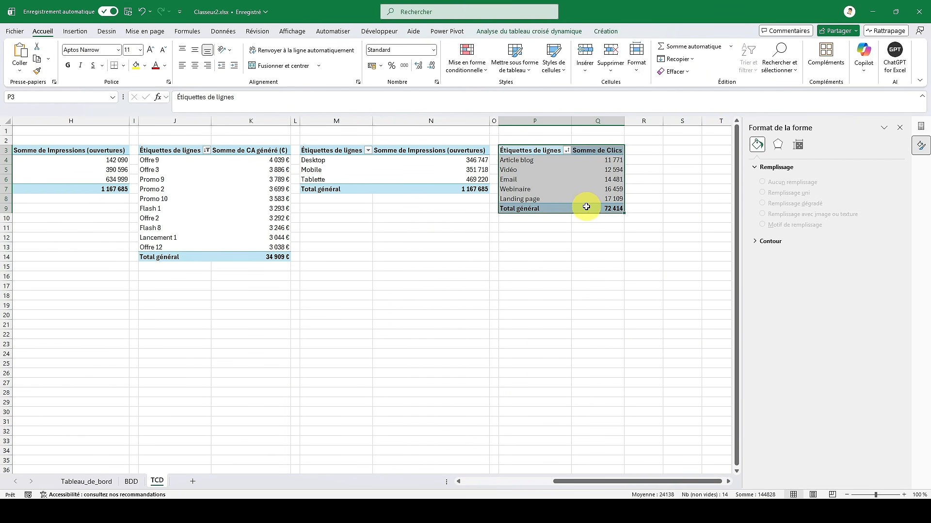
key("ctrl+c")
left_click(669, 150)
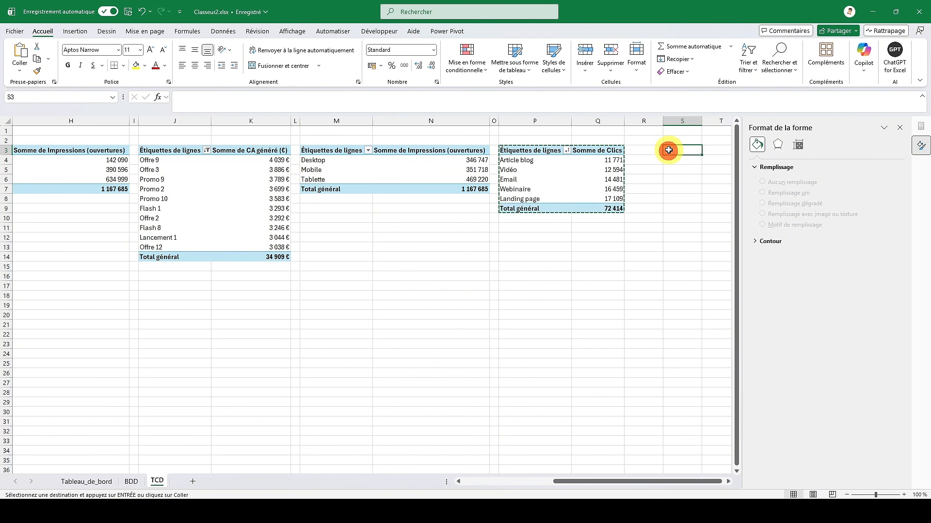
key("ctrl+v")
- Copy column O's formatting onto column R to make it a narrow spacer between the two pivot tables
left_click(494, 120)
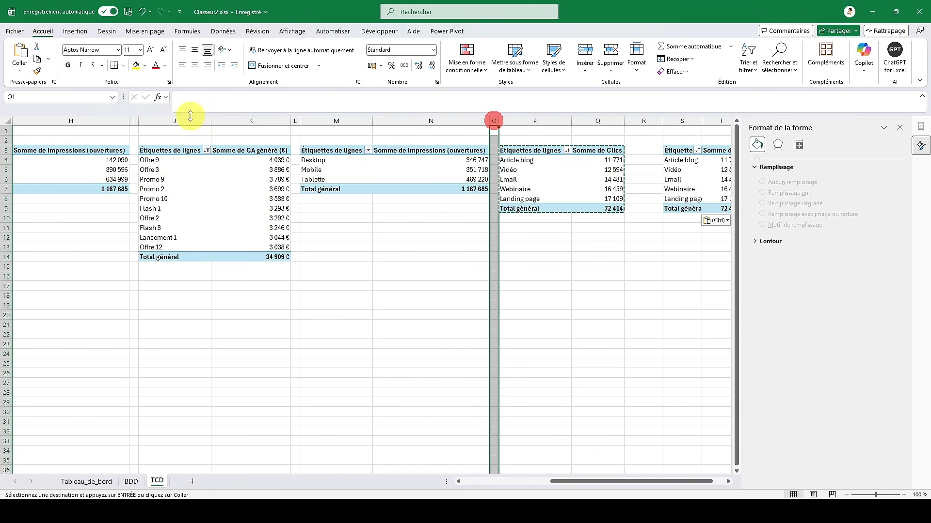
left_click(37, 71)
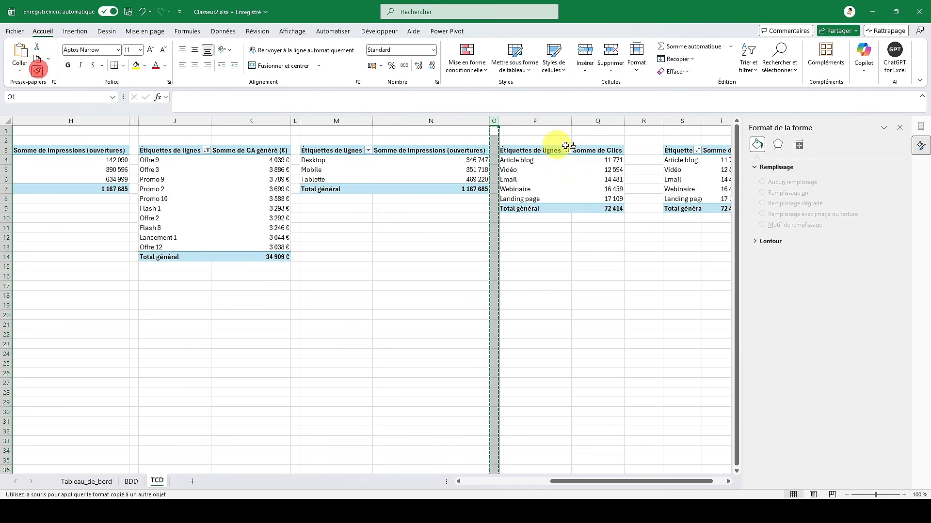
left_click(642, 122)
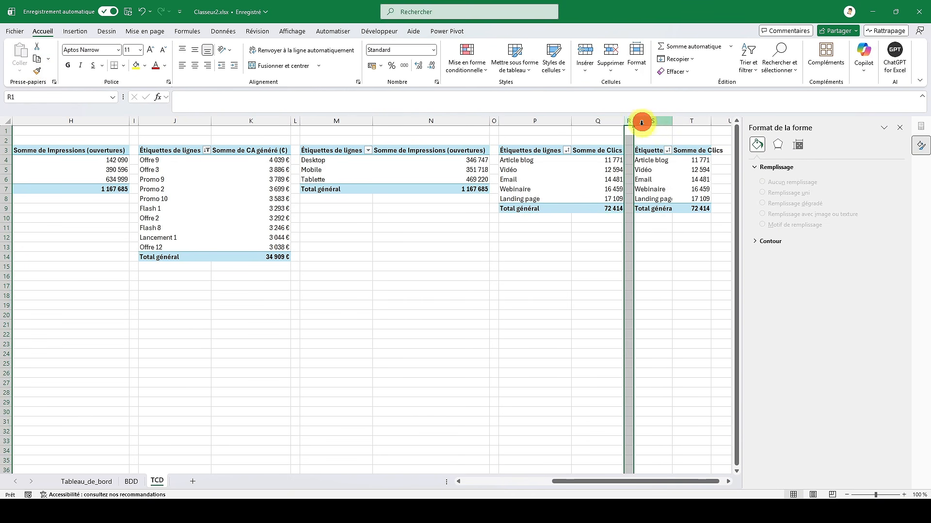
- Replace the Clics value in the copied pivot table with the Coût campagne (€) and CA généré (€) fields
left_click(652, 161)
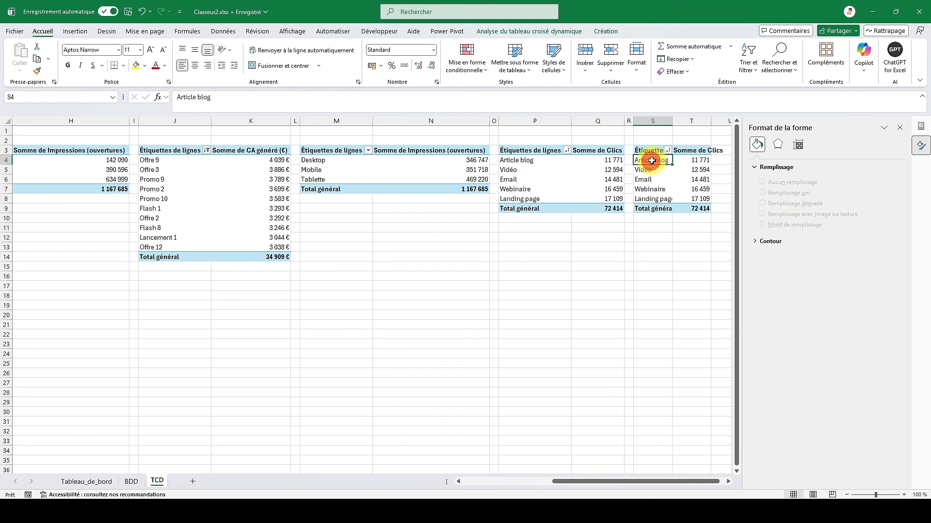
left_click(920, 127)
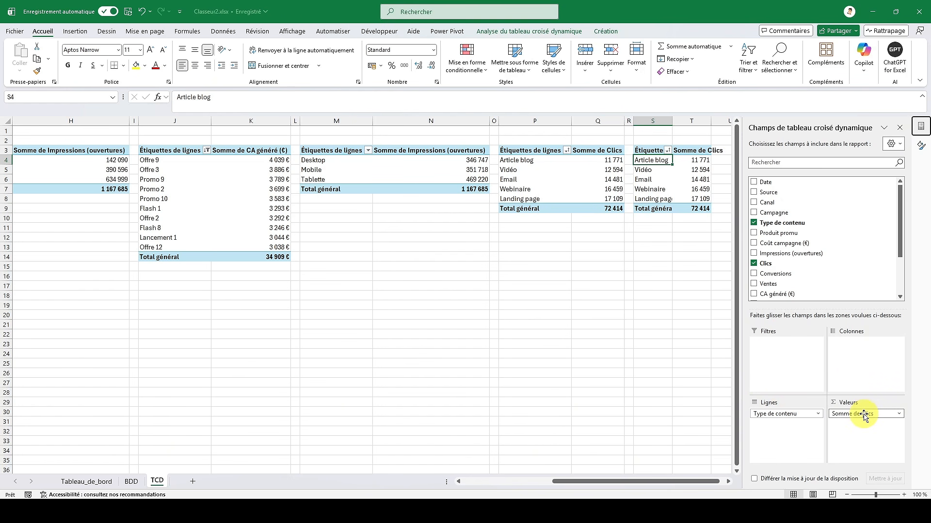
left_click_drag(864, 416, 793, 281)
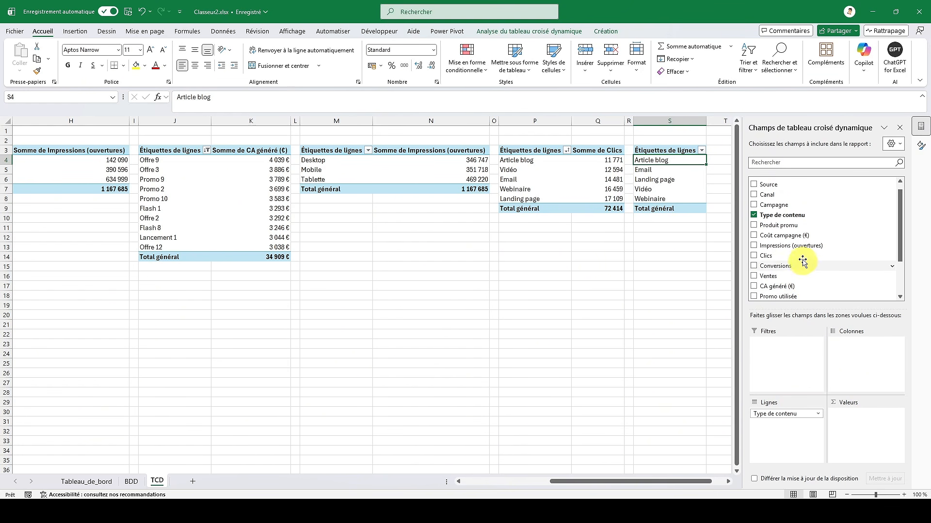
left_click(753, 236)
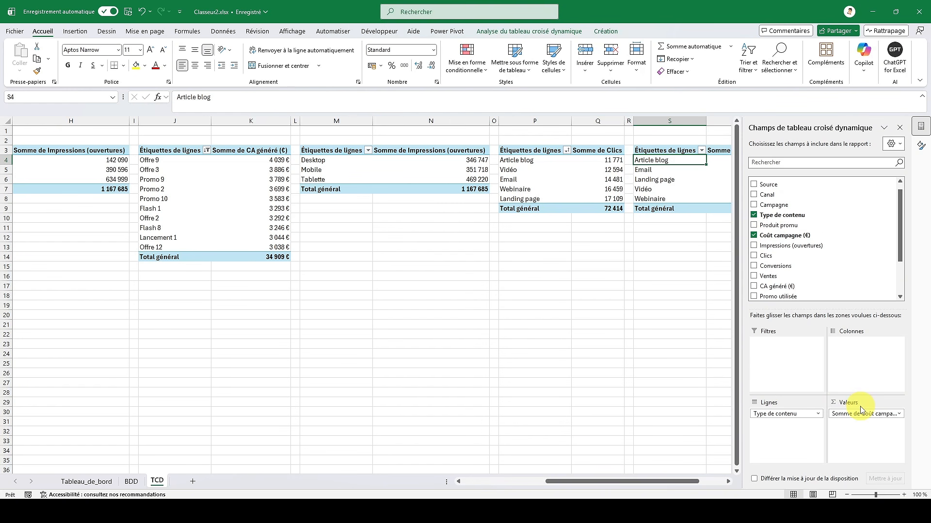
left_click(754, 287)
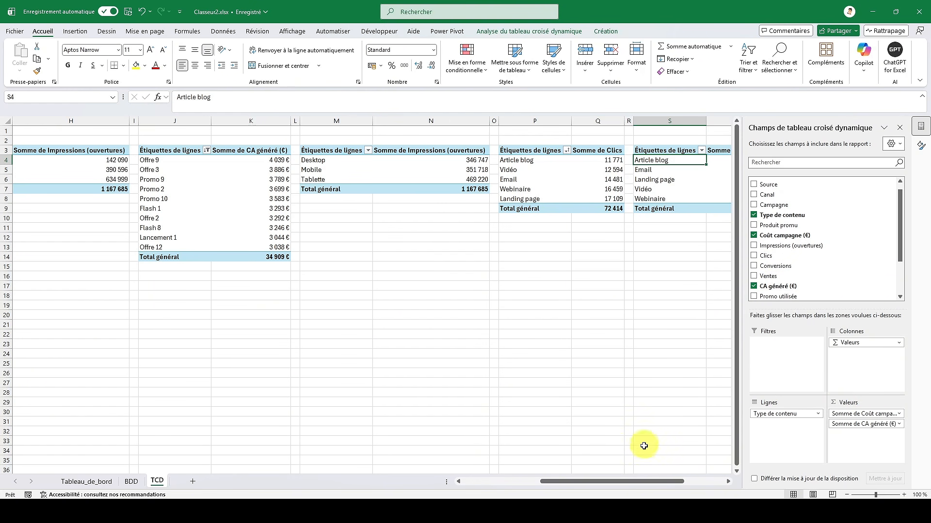
- Remove the "Somme de" prefix from the custom names of the Coût campagne (€) and CA généré (€) value fields
left_click_drag(647, 481, 687, 473)
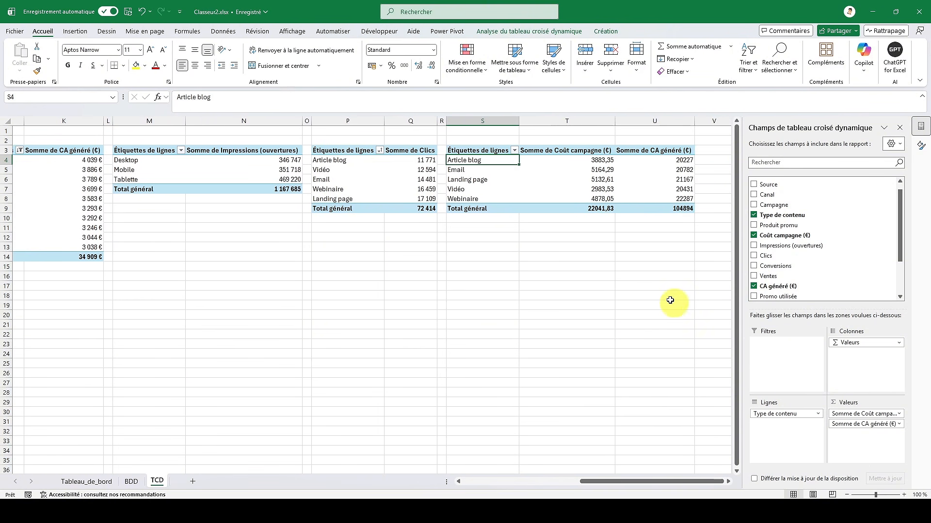
left_click(846, 415)
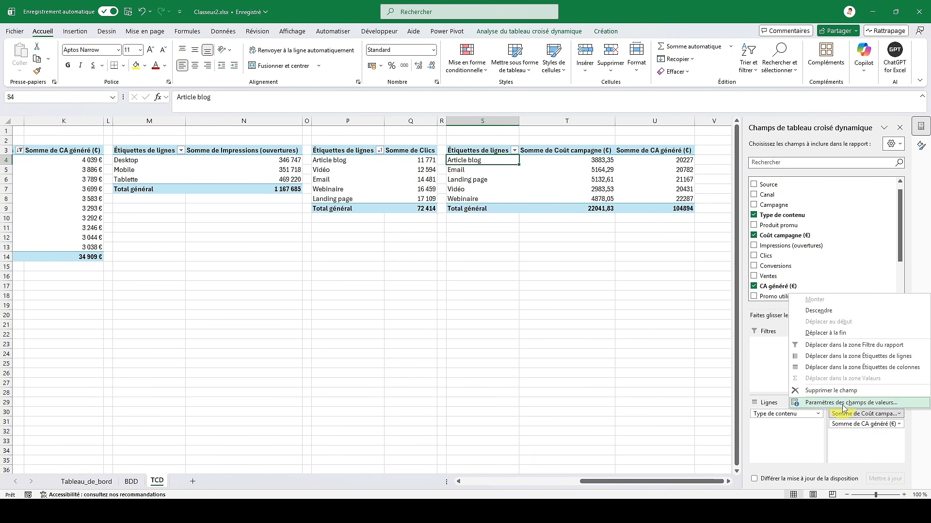
left_click(842, 406)
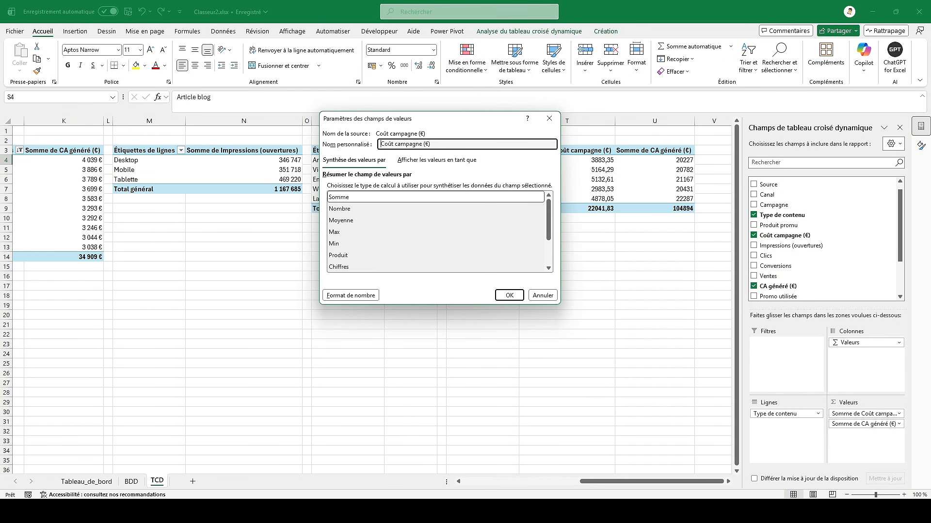
key("Return")
left_click(864, 427)
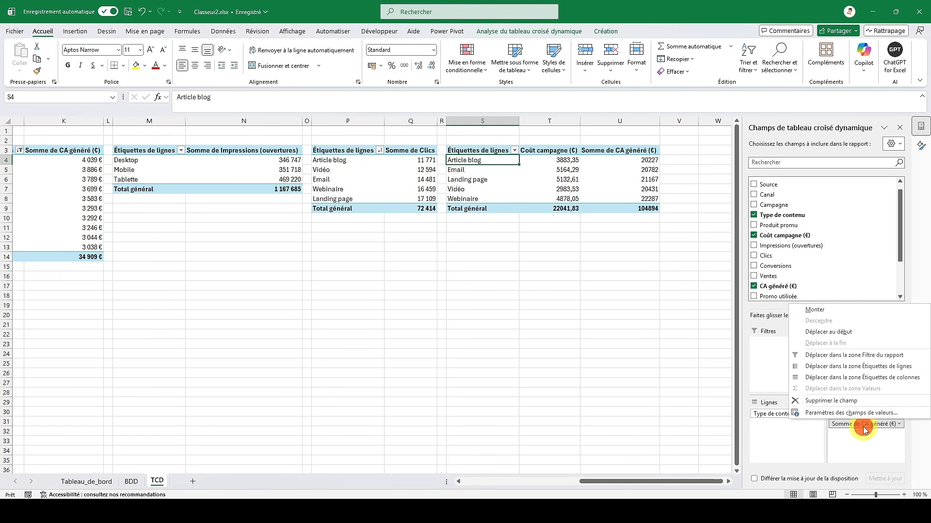
left_click(853, 413)
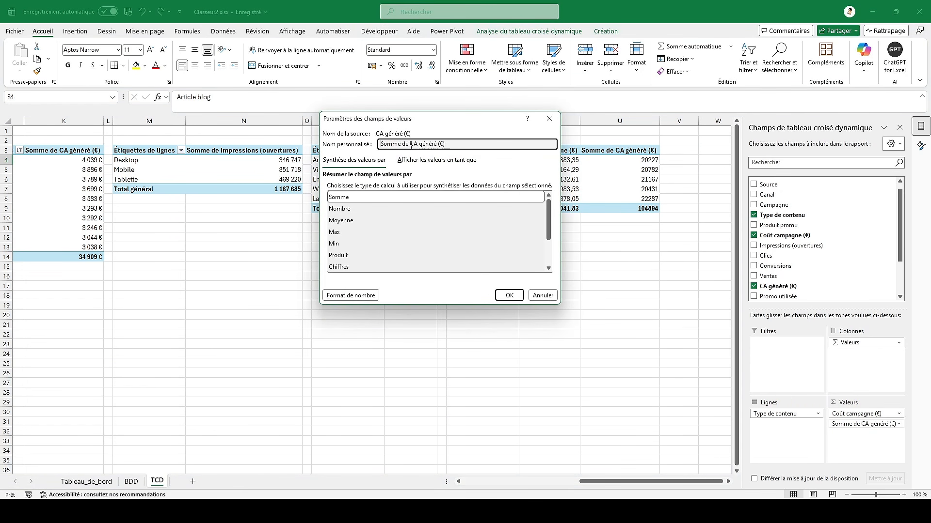
key("BackSpace")
key("Return")
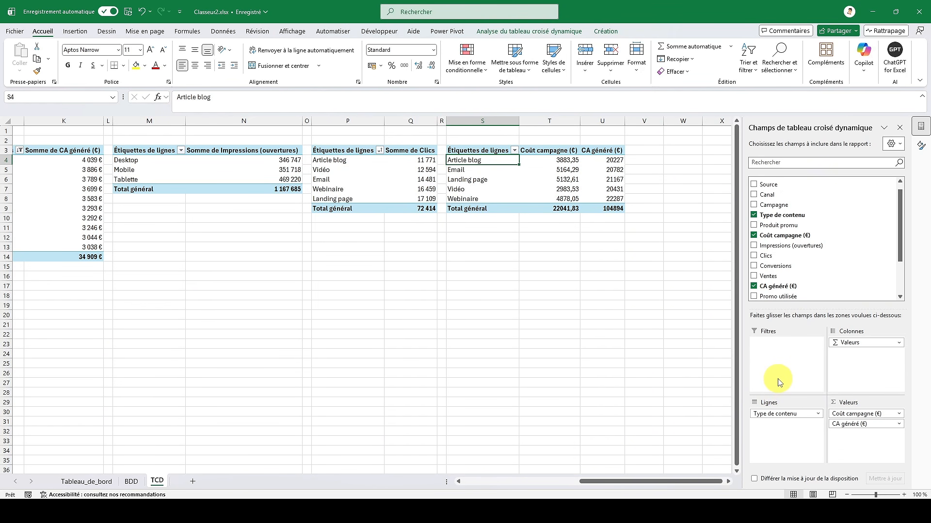
- Format the Coût campagne (€) value field as Monétaire with the € symbol and 0 decimals
left_click(854, 414)
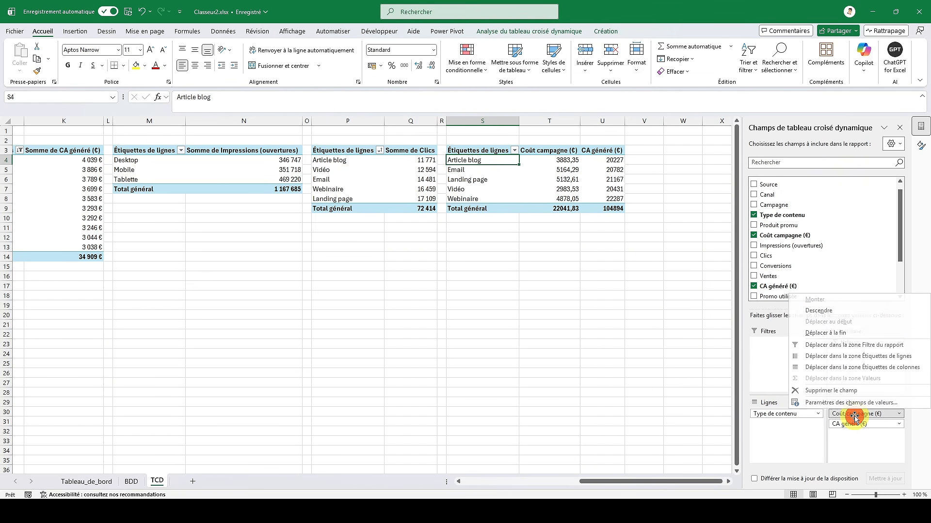
left_click(848, 403)
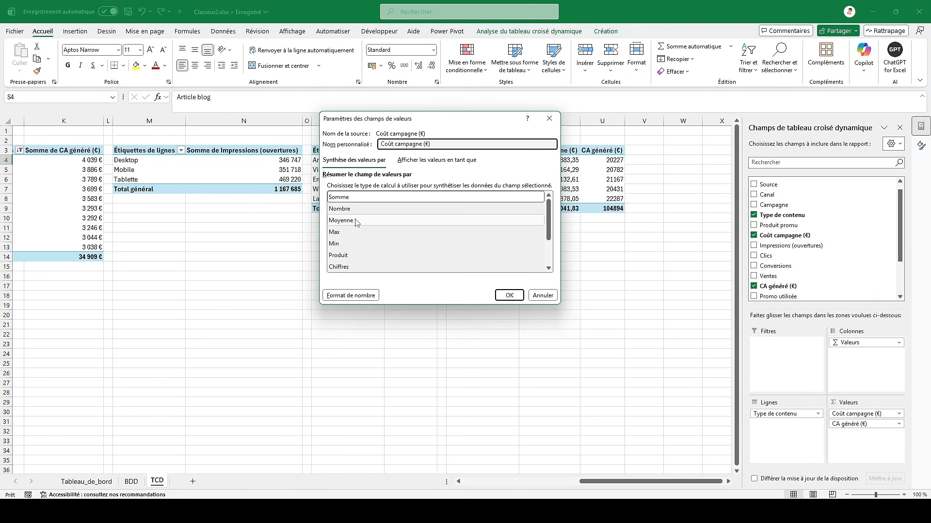
left_click(361, 294)
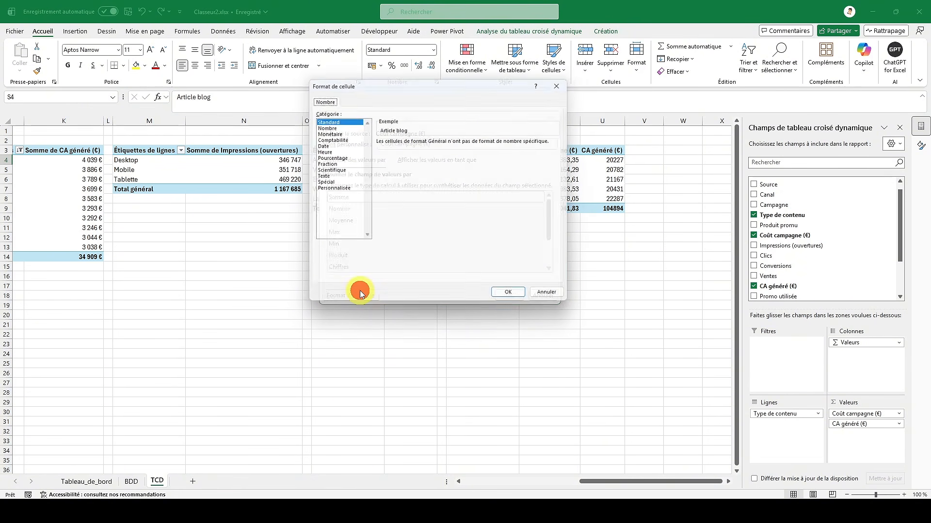
left_click(328, 131)
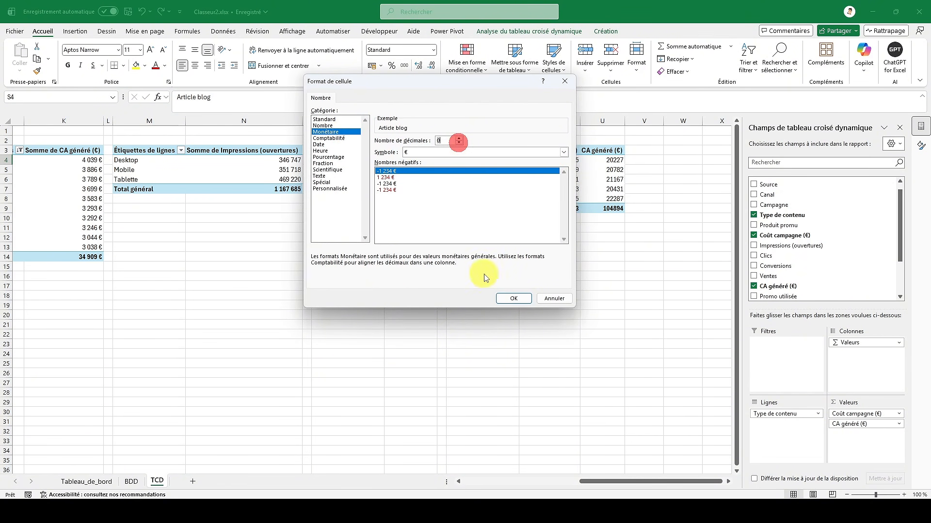
left_click(511, 298)
left_click(519, 295)
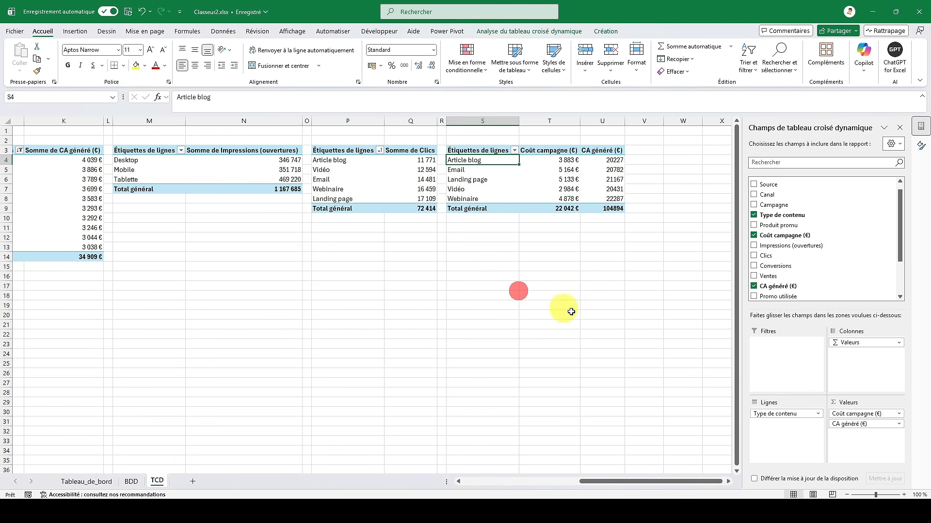
- Give the CA généré (€) value field the Monétaire number format with the € symbol and 0 decimals
left_click(855, 424)
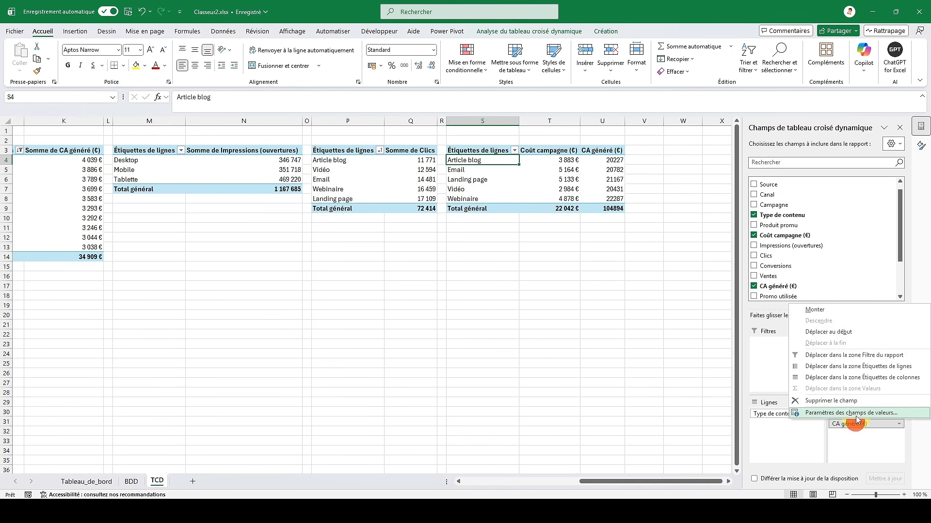
left_click(856, 413)
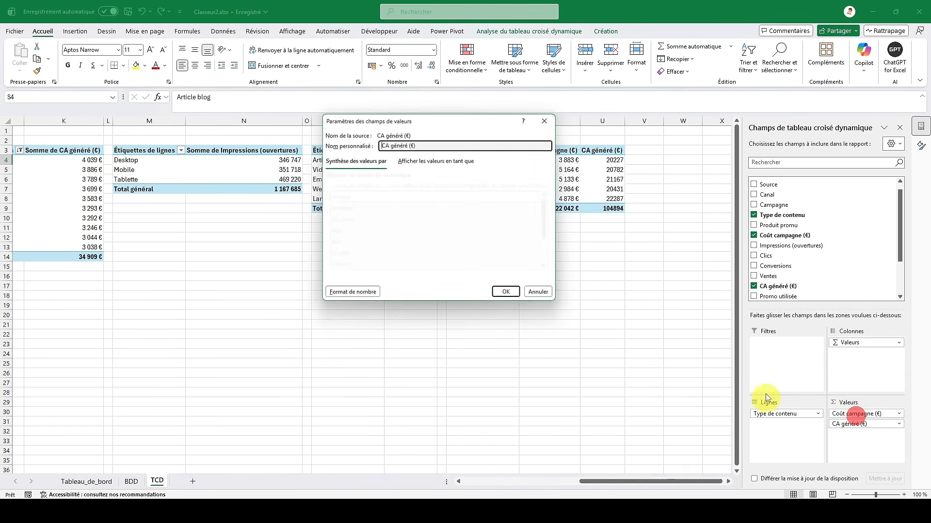
left_click(358, 294)
left_click(345, 126)
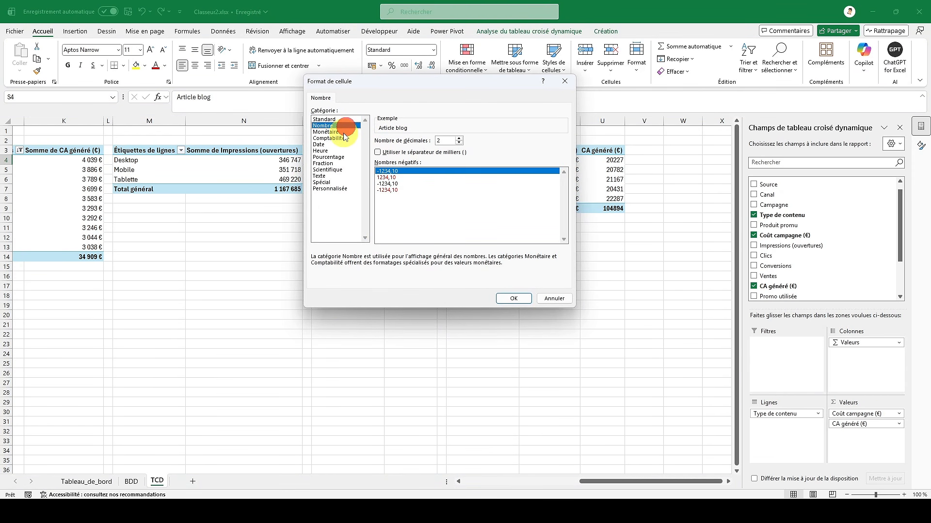
left_click(345, 133)
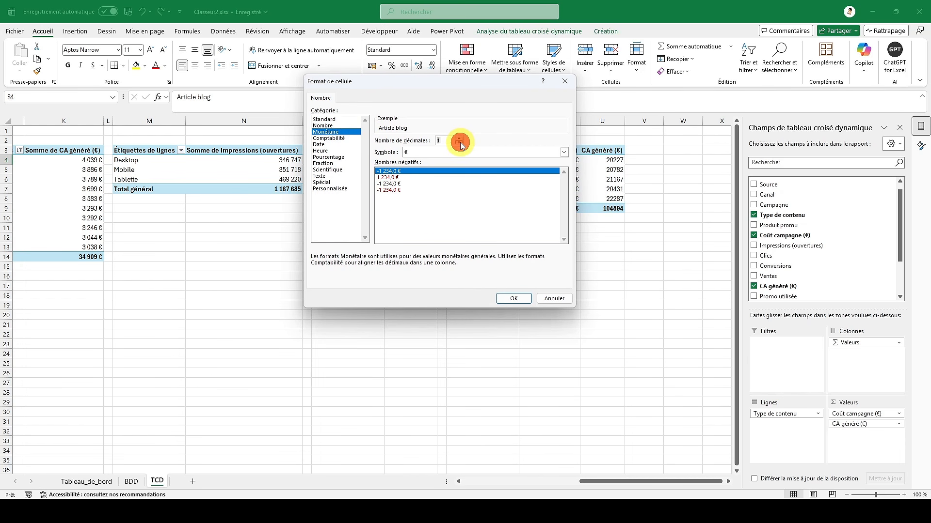
left_click(436, 184)
left_click(520, 298)
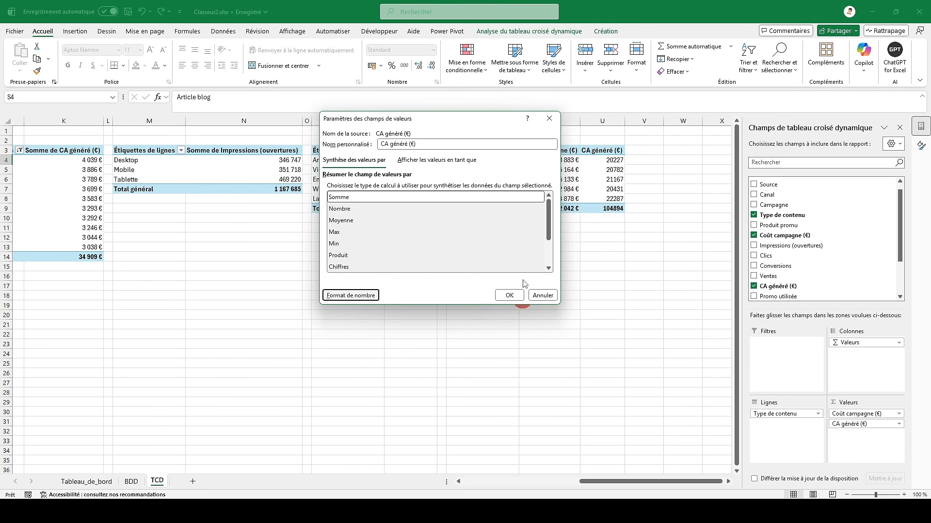
left_click(509, 295)
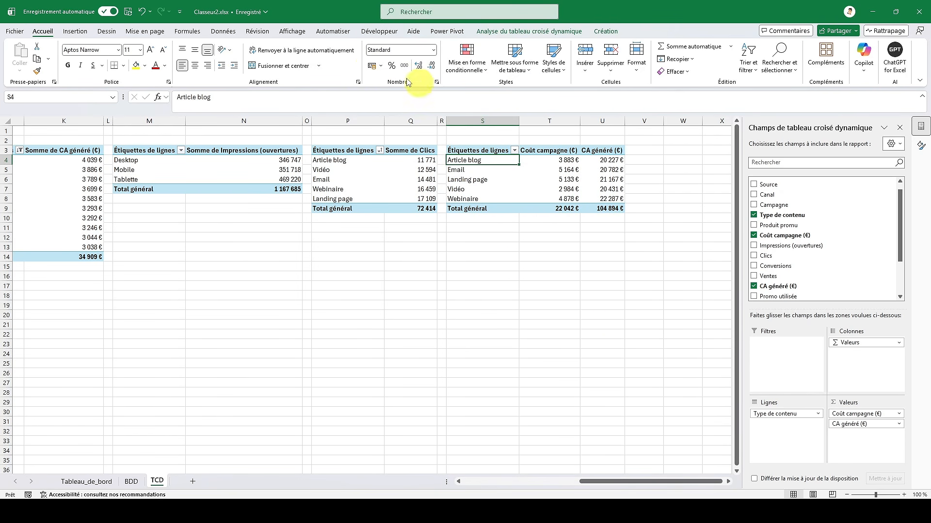
- Insert a Histogramme empilé pivot chart from the cost and revenue pivot table and hide all its field buttons
left_click(88, 35)
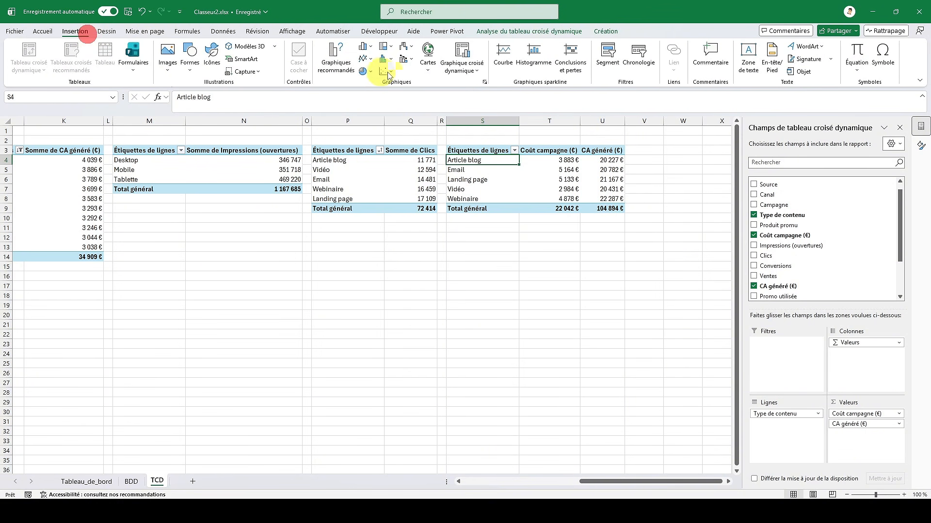
left_click(462, 71)
left_click(464, 83)
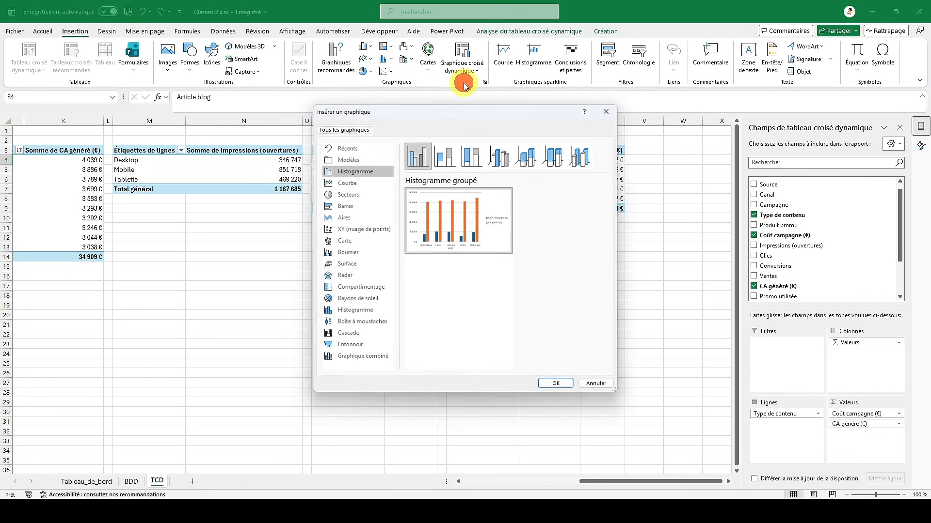
left_click(441, 155)
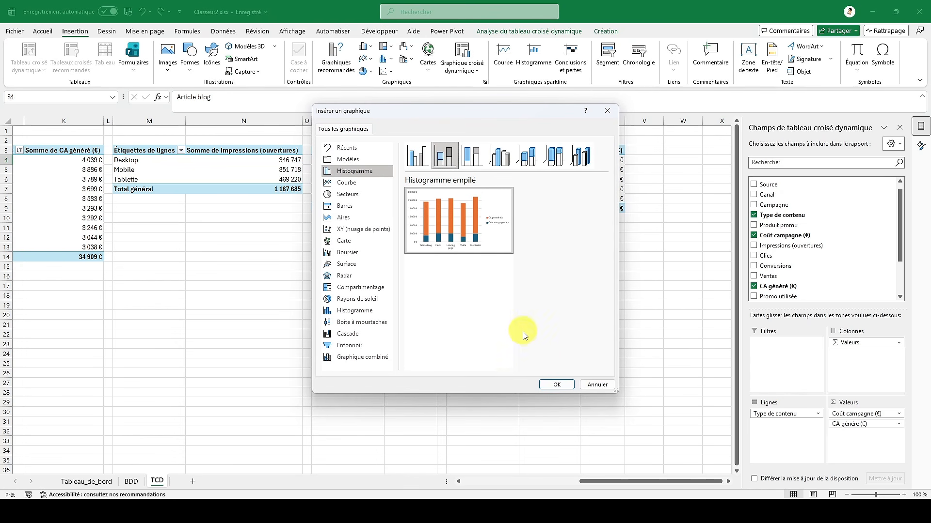
left_click(552, 386)
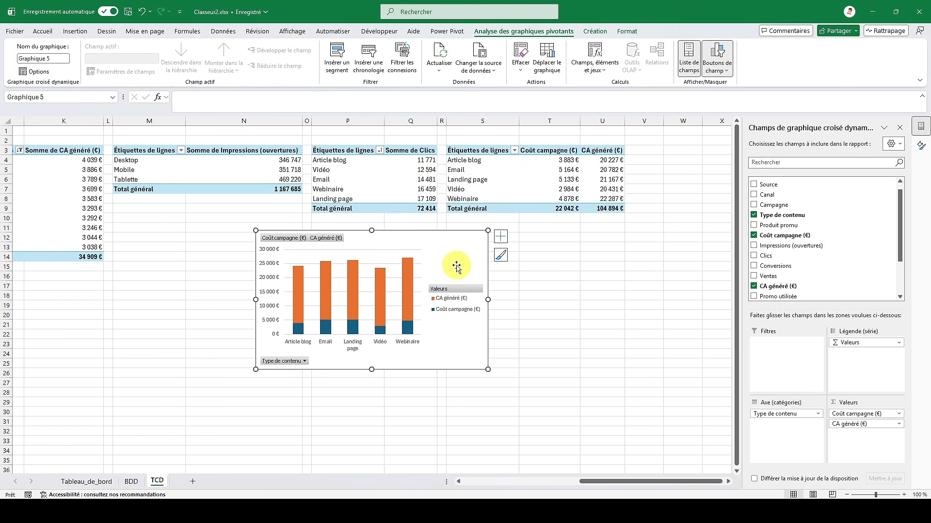
left_click(859, 426)
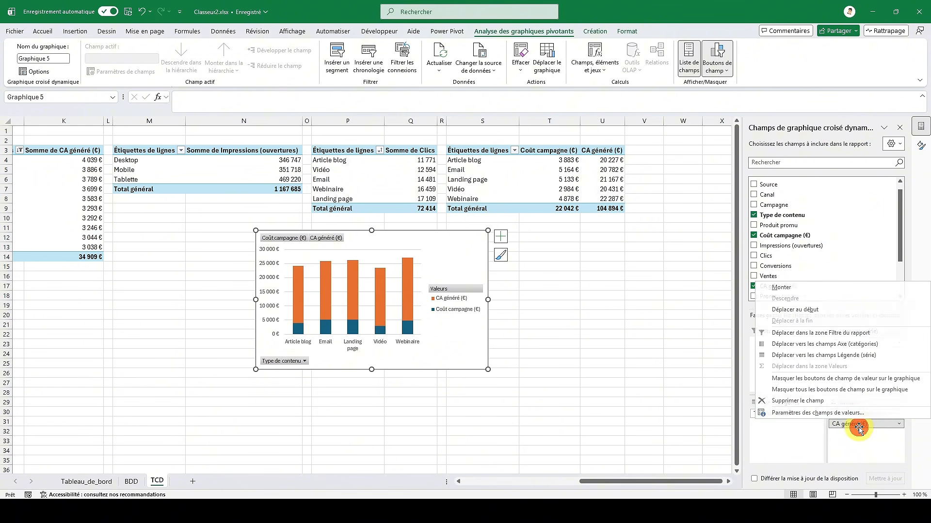
left_click(839, 394)
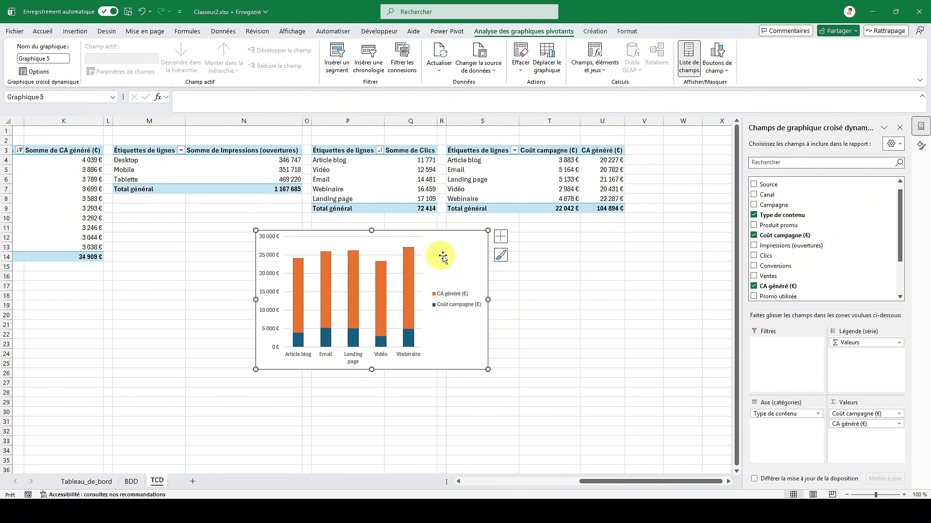
- Fill the new chart's CA généré (€) series with standard green and its Coût campagne (€) series with standard red
double_click(461, 258)
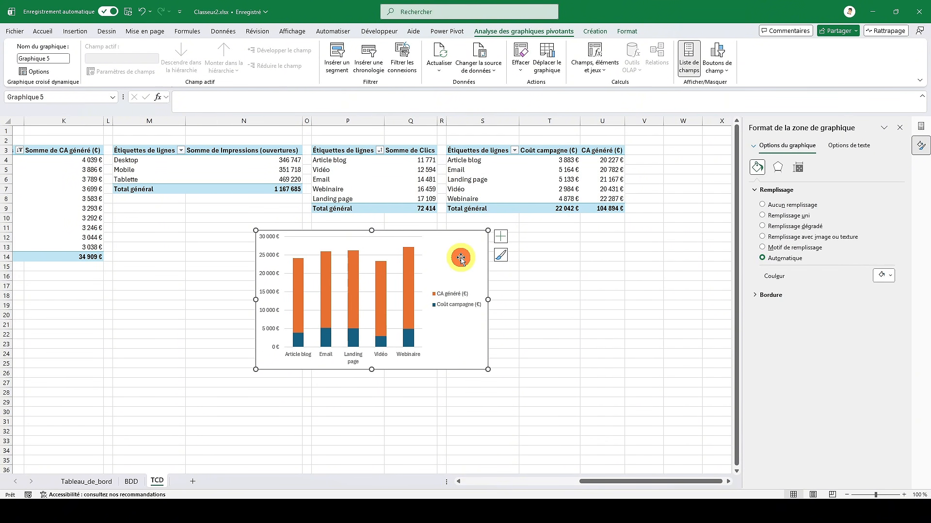
left_click(407, 264)
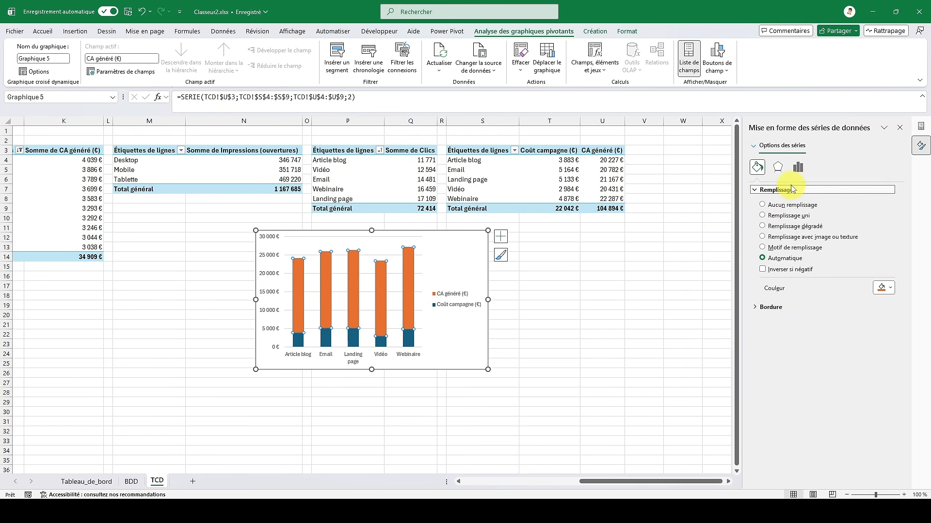
left_click(882, 290)
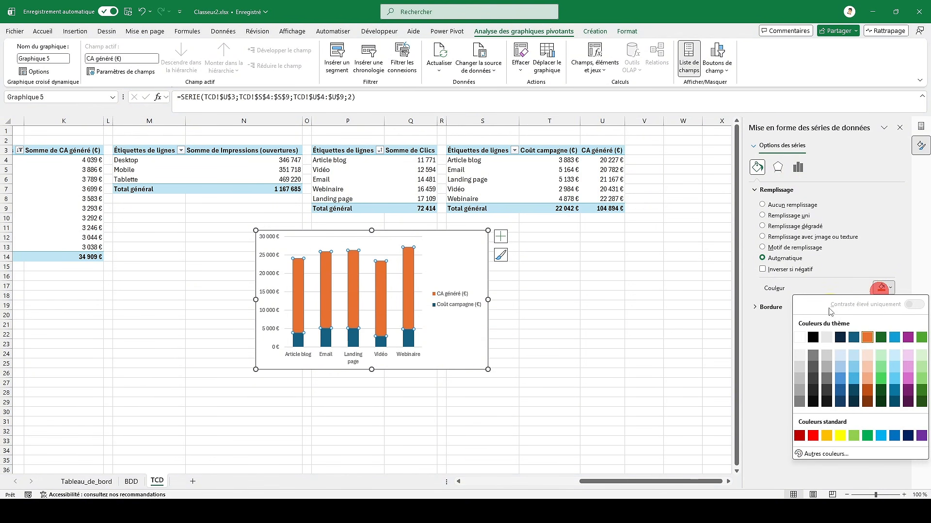
left_click(854, 437)
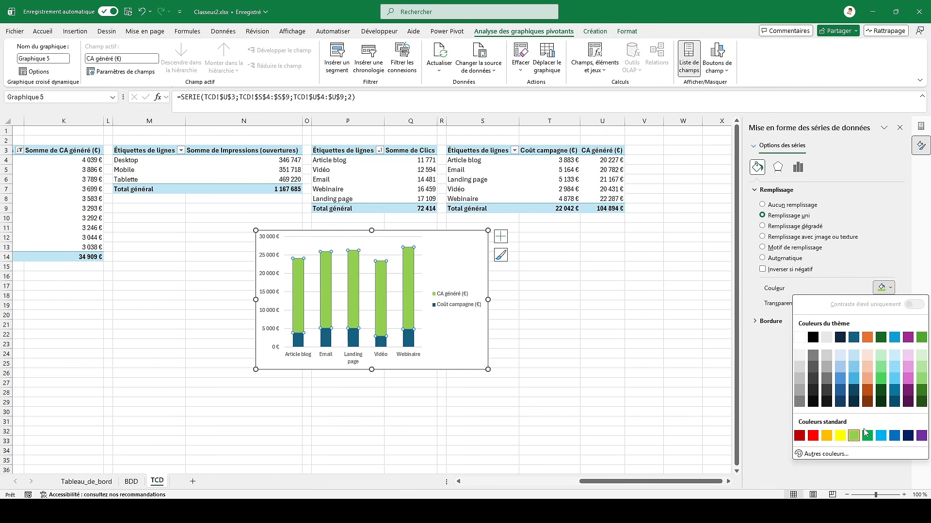
left_click(866, 437)
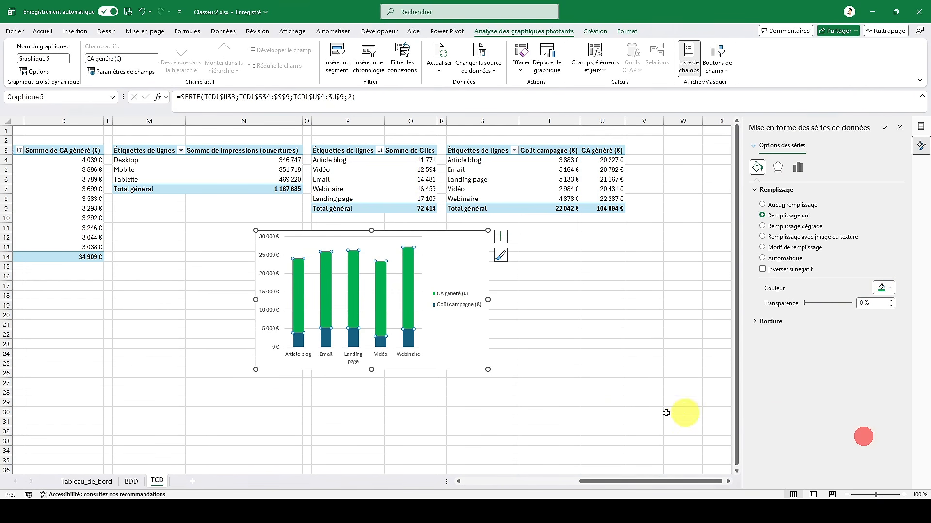
left_click(381, 342)
left_click(882, 287)
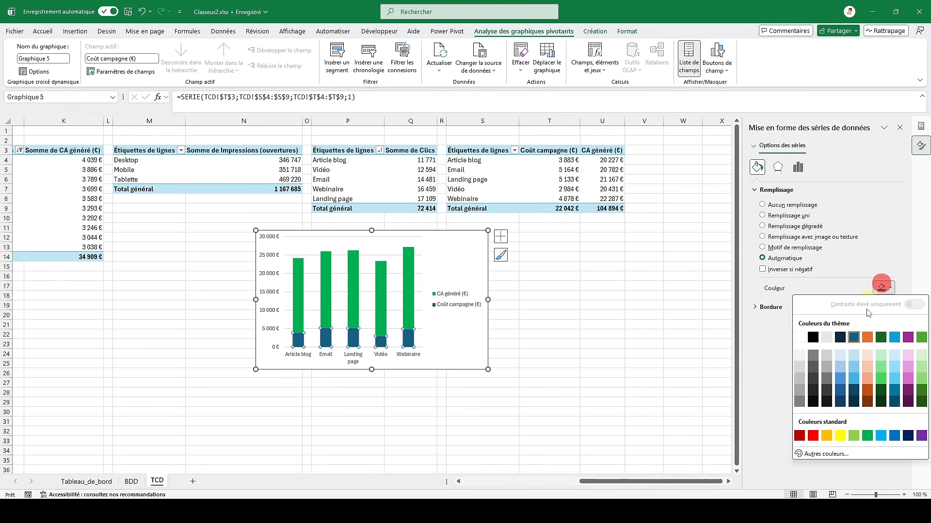
left_click(812, 436)
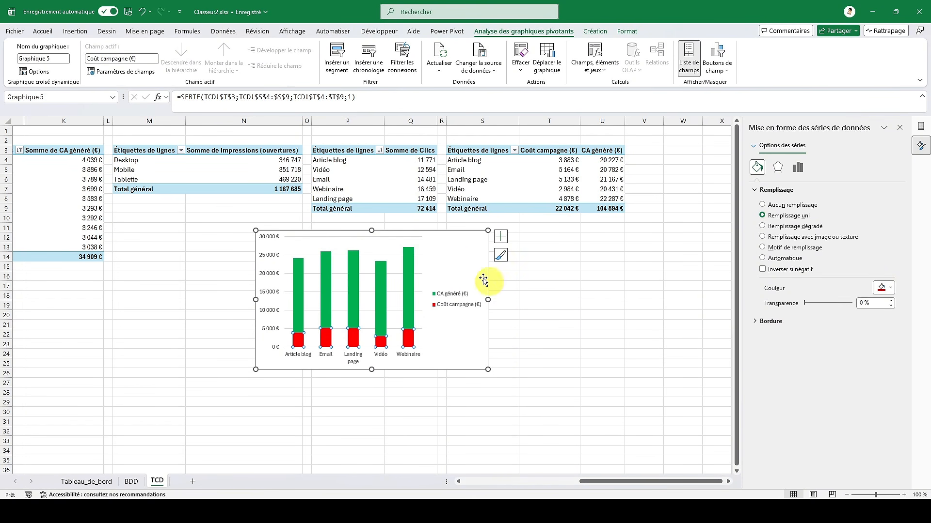
- Move the stacked cost and revenue chart to the Tableau_de_bord sheet and position it over the Rapport Coûts/CA card
left_click(468, 236)
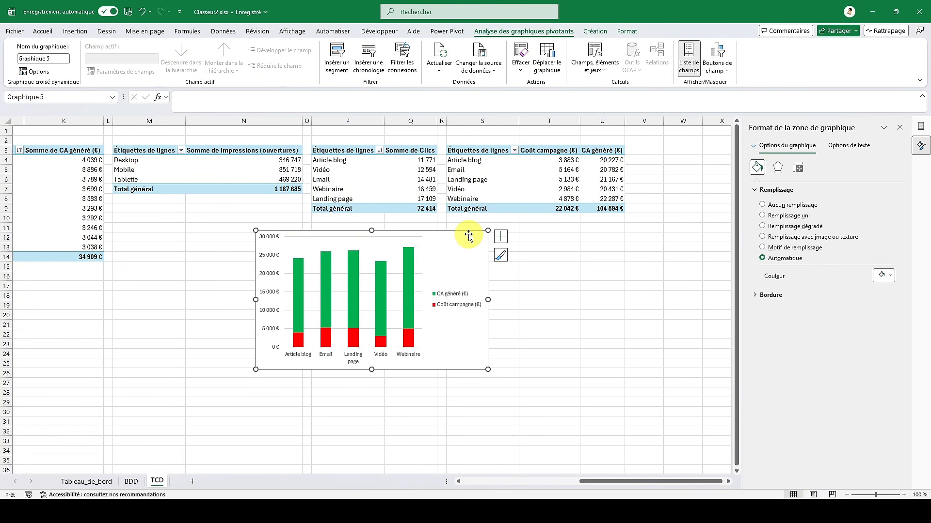
key("ctrl+x")
left_click(88, 482)
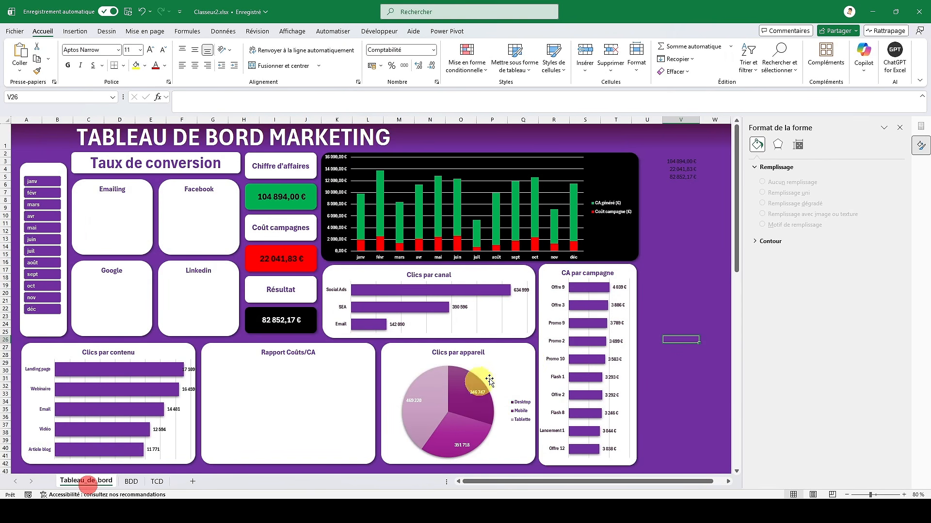
key("ctrl+v")
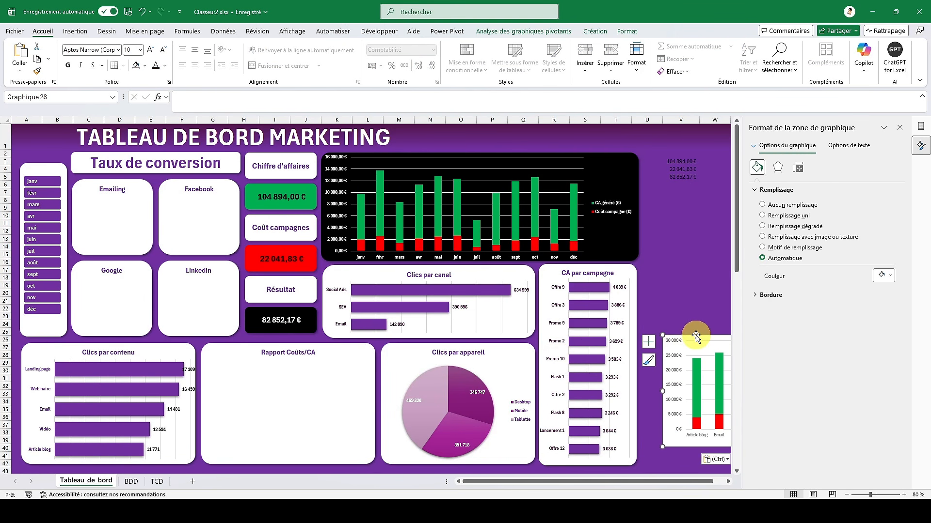
left_click_drag(699, 338, 241, 355)
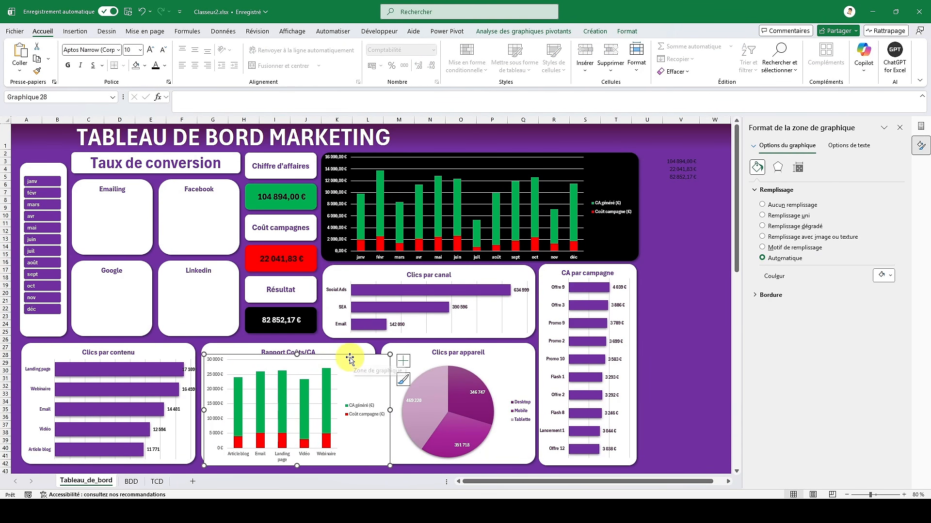
- Apply the chart style with gradient-shaded columns to the Rapport Coûts/CA chart
left_click(594, 32)
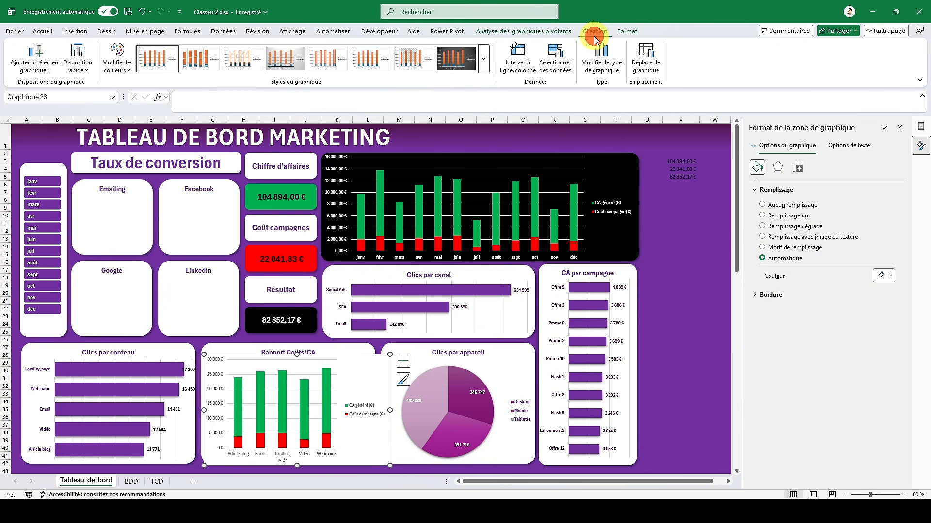
left_click(486, 65)
left_click(235, 86)
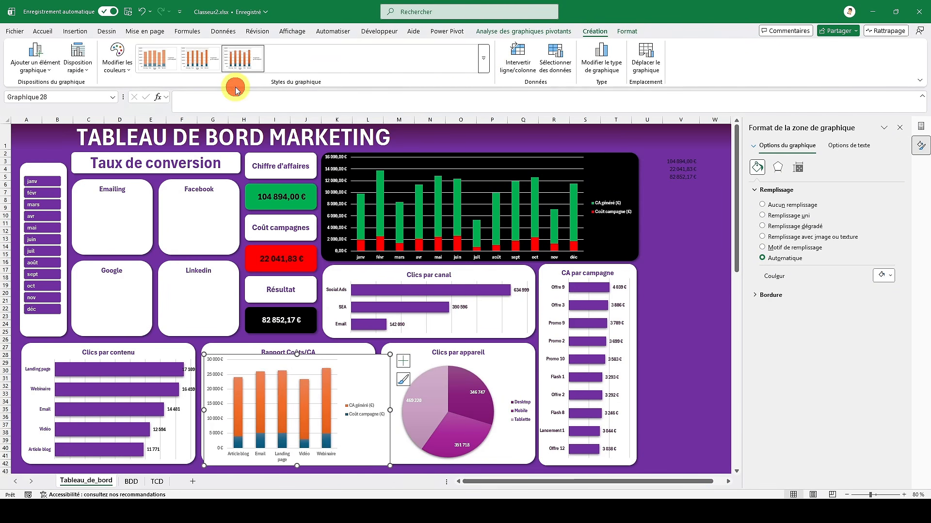
- Recolour the restyled Rapport Coûts/CA chart, with CA généré (€) in standard green and Coût campagne (€) in standard red
left_click(305, 391)
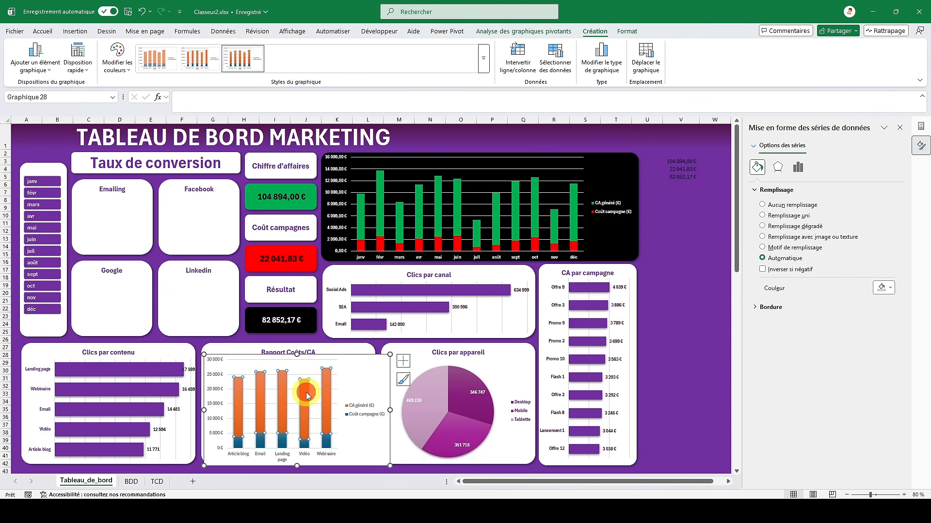
left_click(891, 286)
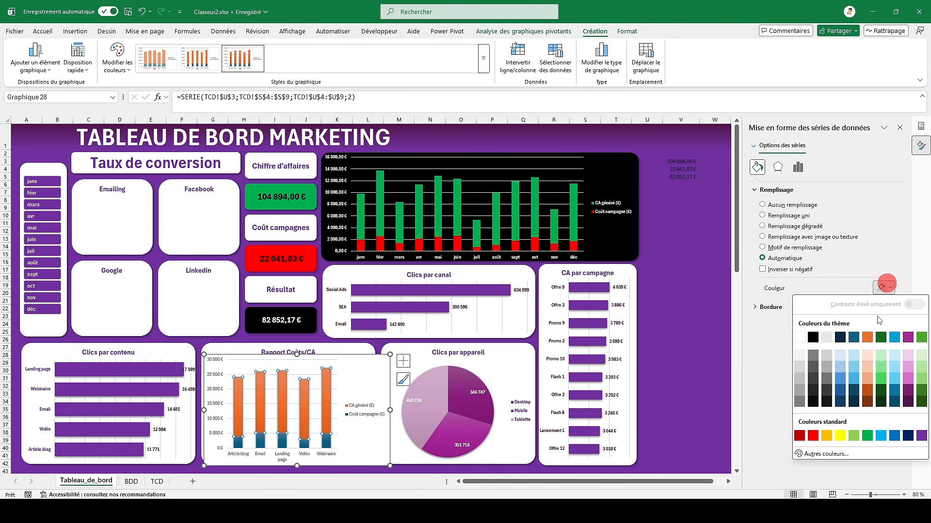
left_click(865, 436)
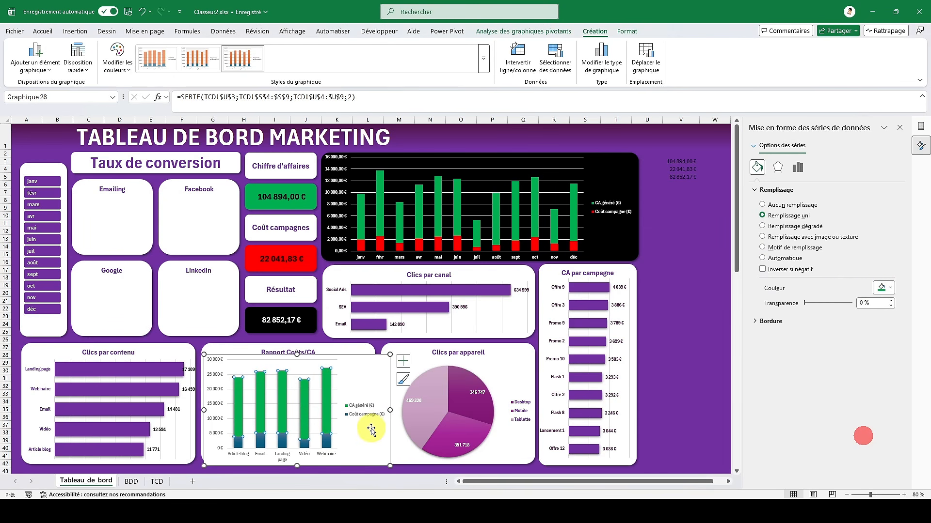
left_click(328, 443)
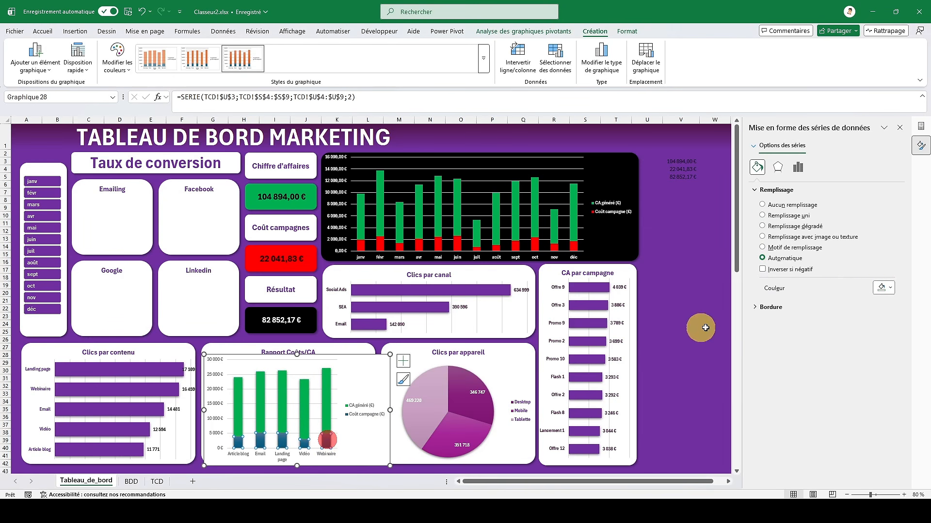
left_click(882, 286)
left_click(813, 436)
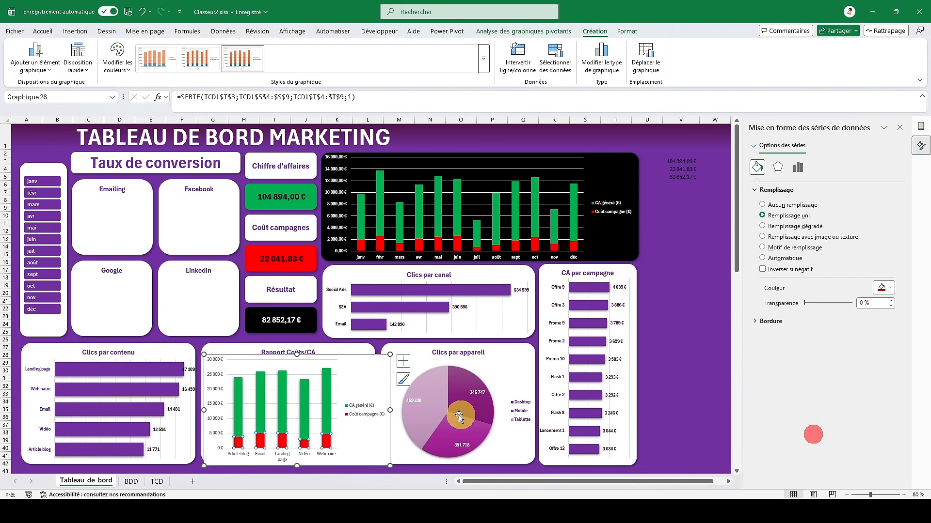
- Fit the Rapport Coûts/CA chart to the width of its card and remove the chart area's outline and fill
left_click(390, 411)
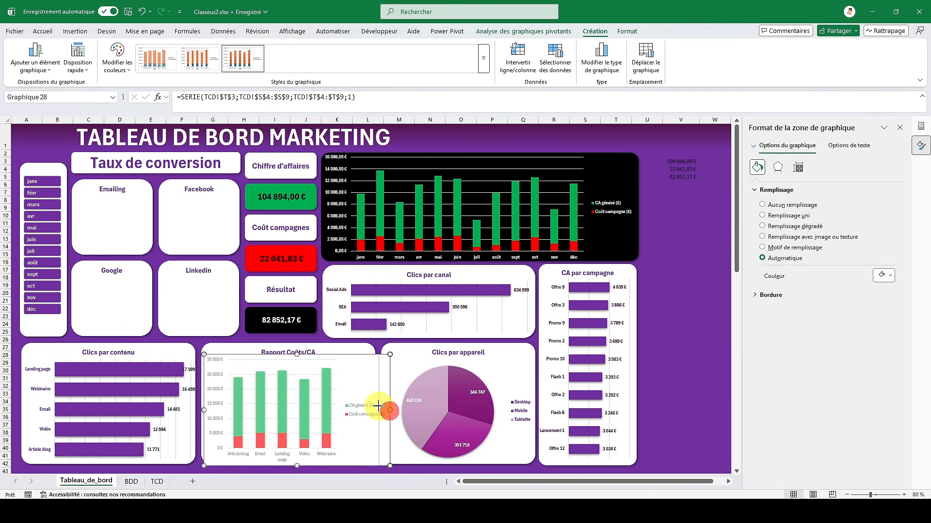
left_click_drag(377, 406, 377, 407)
right_click(347, 358)
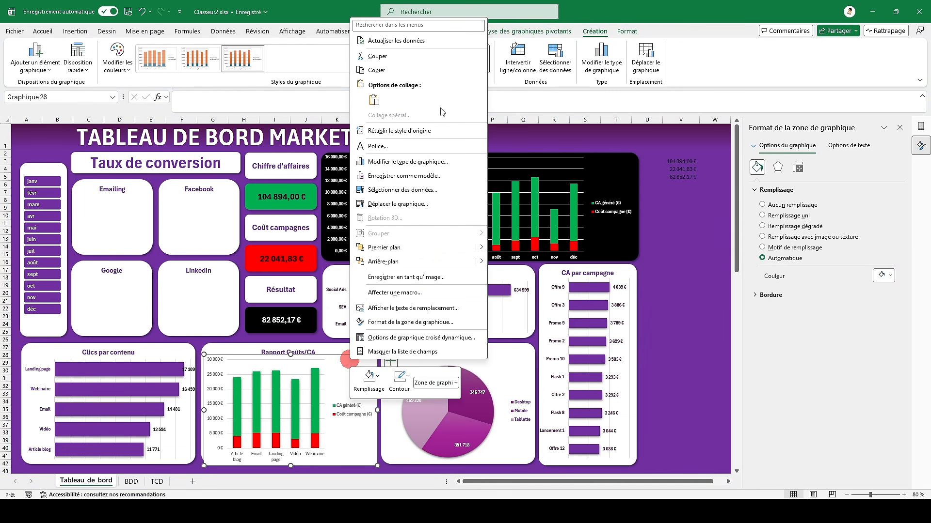
left_click(400, 378)
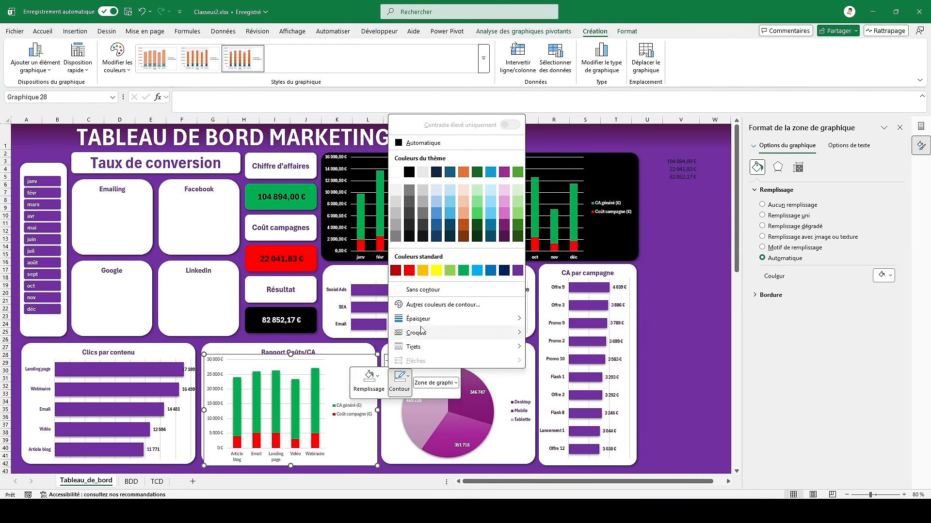
left_click(433, 291)
left_click(369, 381)
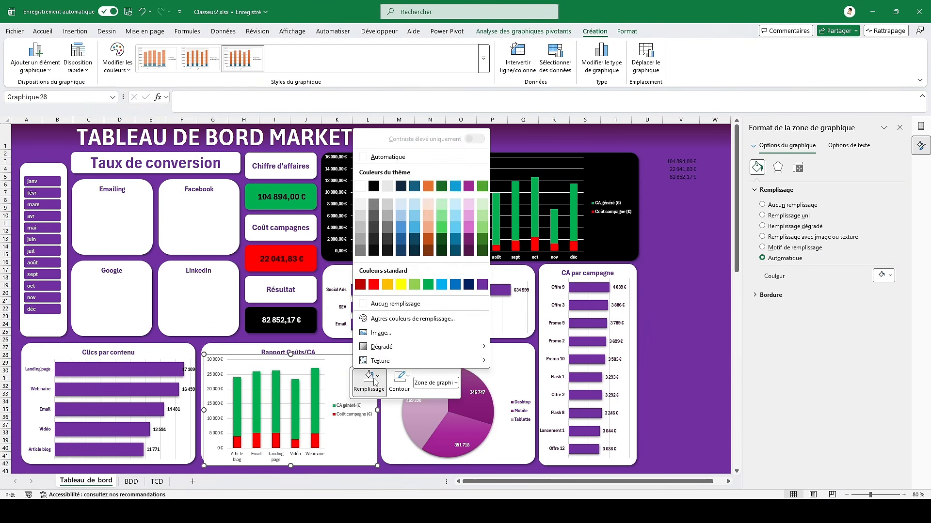
left_click(392, 307)
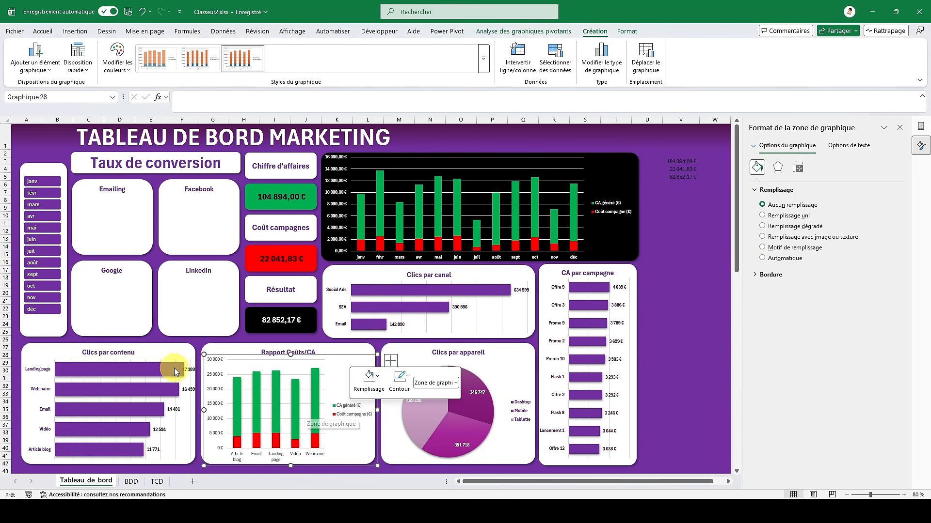
left_click(203, 408)
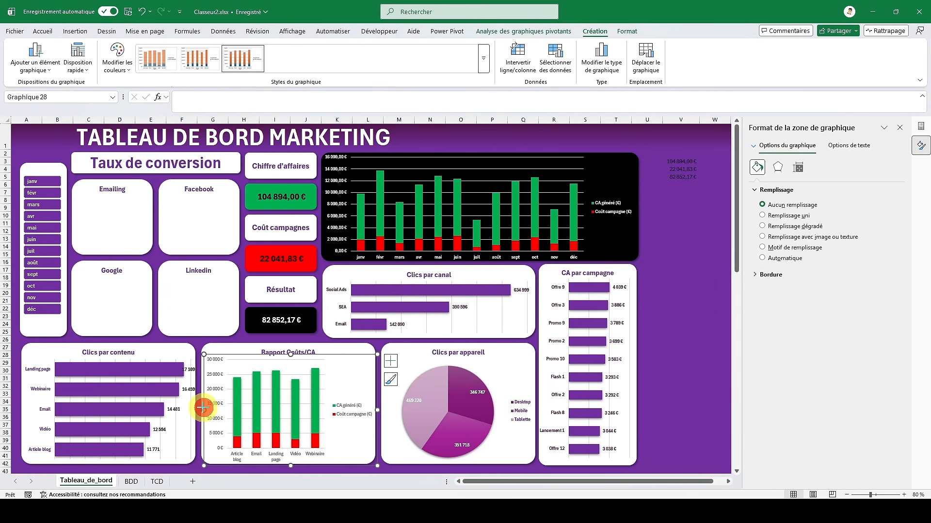
left_click_drag(203, 409, 200, 409)
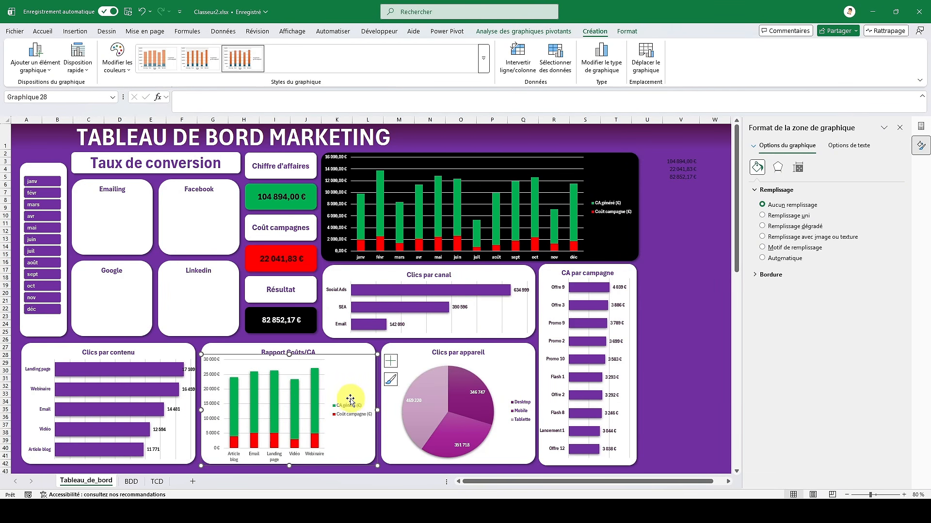
- Format the Rapport Coûts/CA chart's vertical axis, horizontal axis and legend text in bold standard purple
left_click(215, 377)
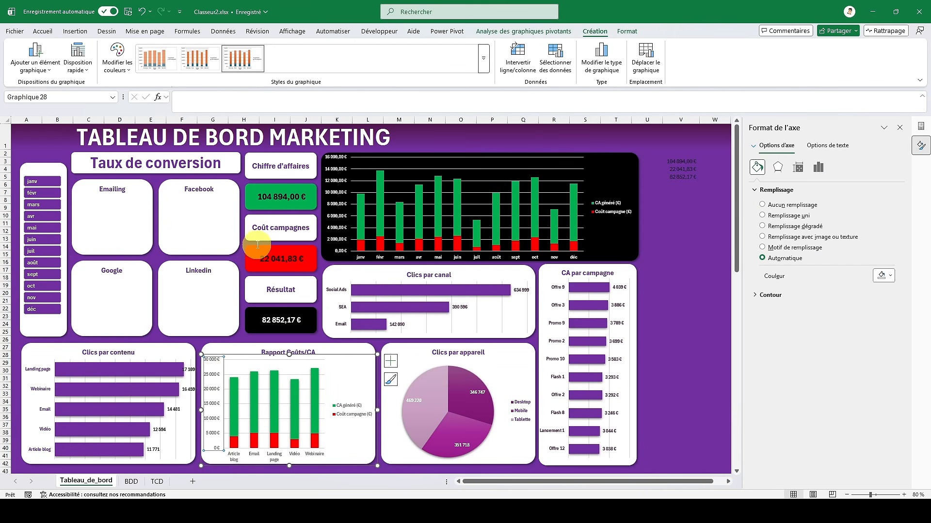
left_click(43, 32)
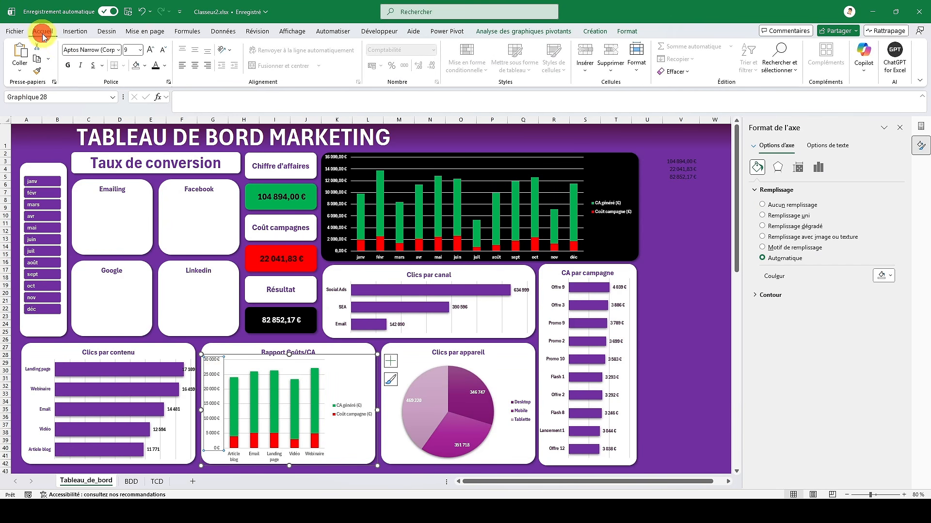
left_click(165, 66)
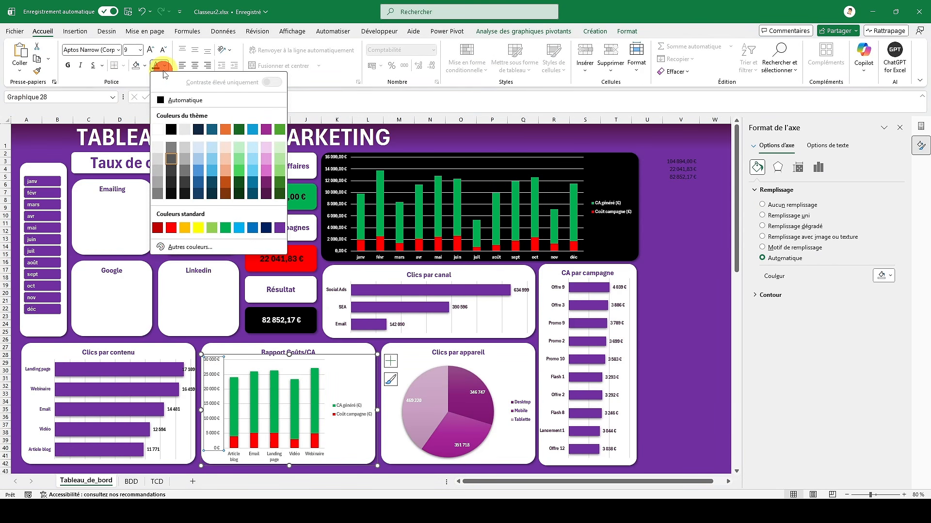
left_click(279, 228)
left_click(68, 64)
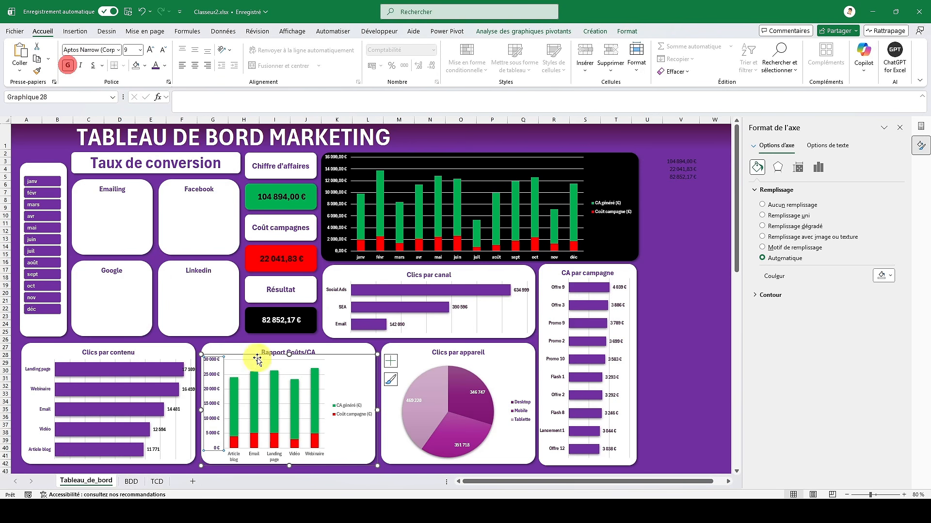
left_click(297, 460)
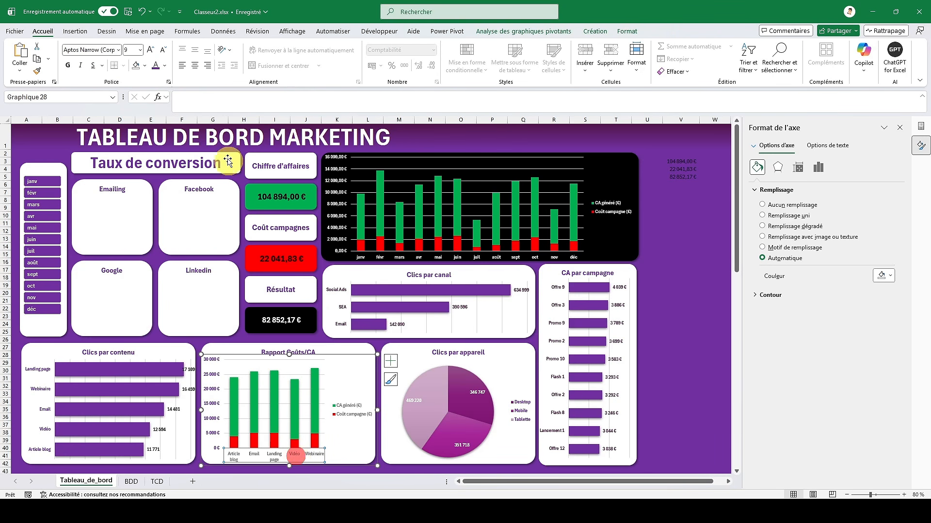
left_click(156, 68)
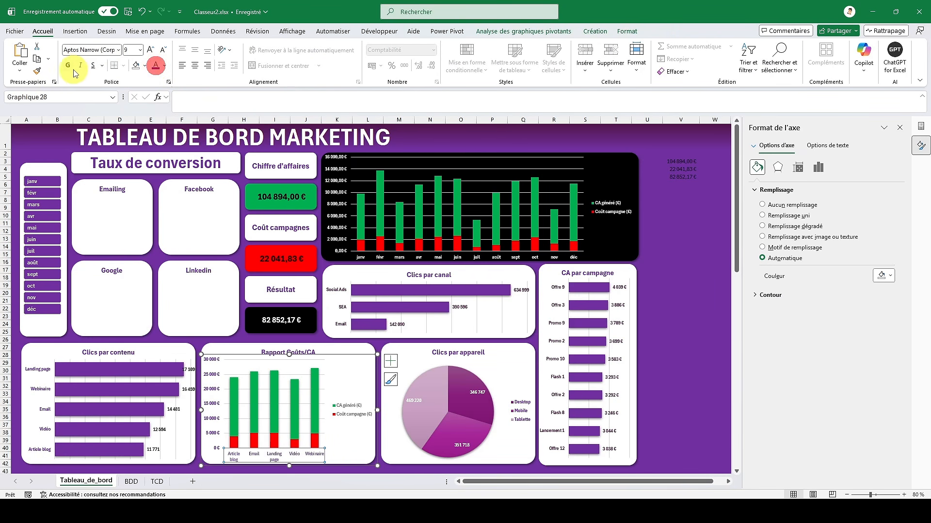
left_click(350, 410)
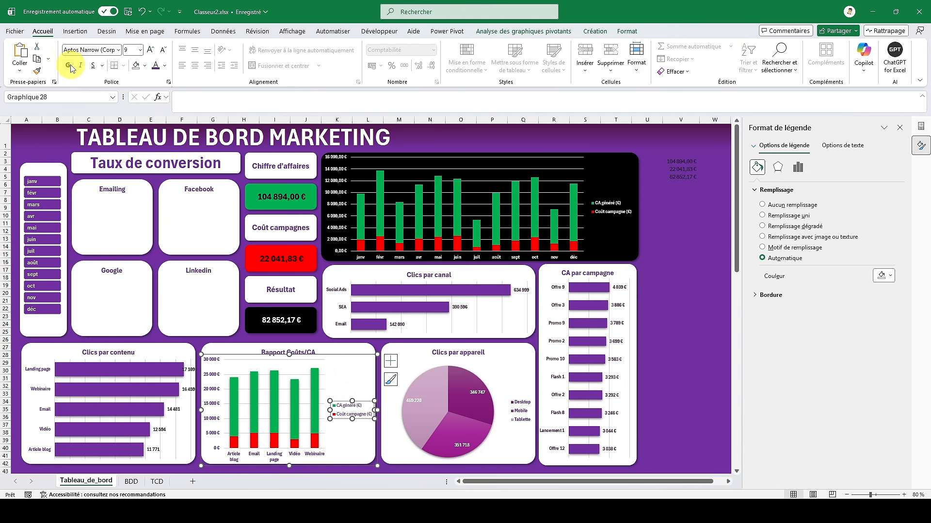
- Set the gap width of the Rapport Coûts/CA chart's columns to 60%, and deselect the chart
left_click(293, 395)
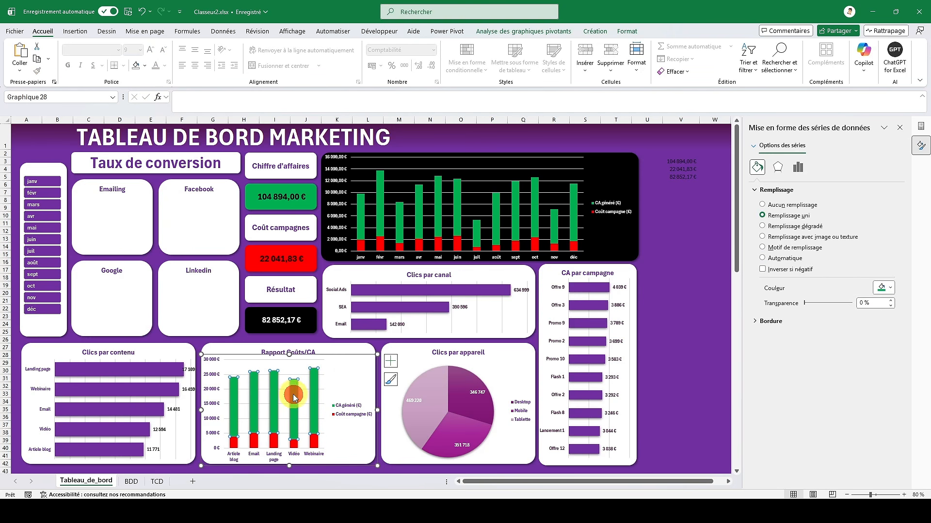
left_click(798, 166)
left_click_drag(831, 254, 830, 254)
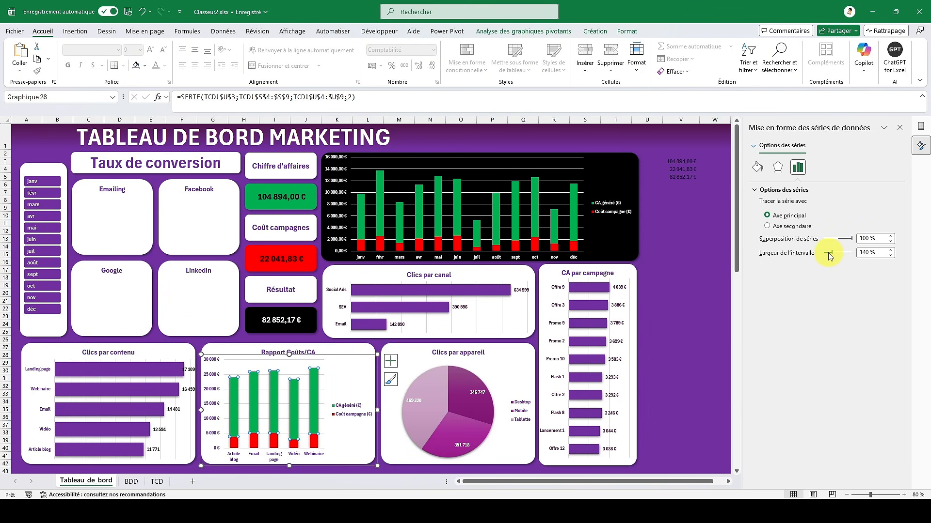
left_click_drag(828, 256, 828, 257)
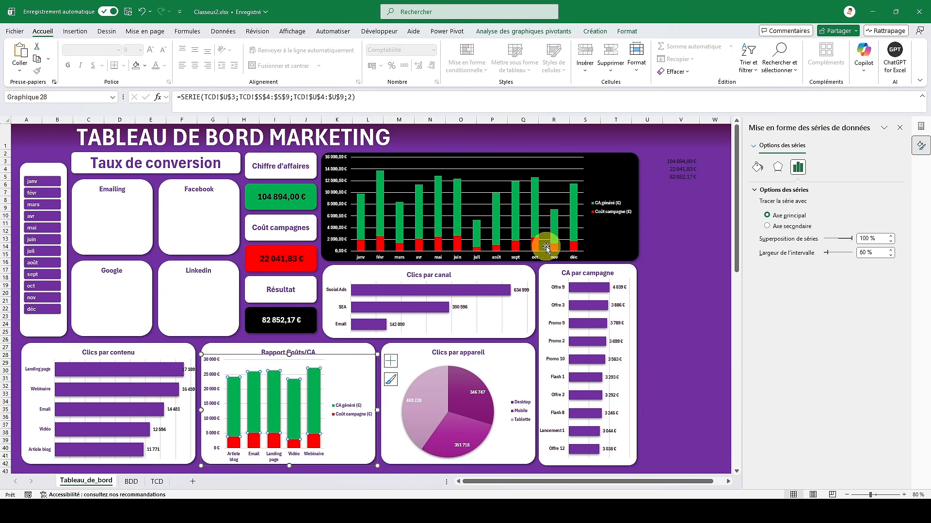
left_click(27, 132)
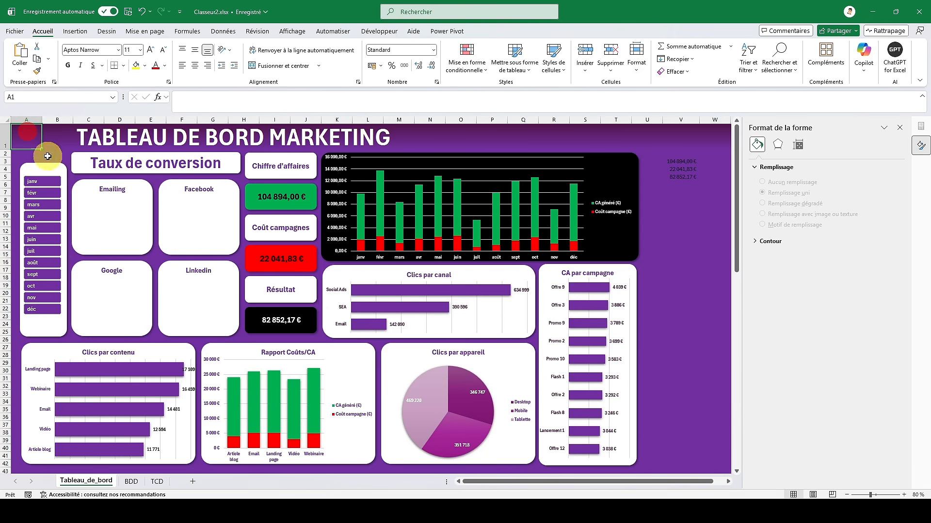
- Duplicate the Somme de Clics by content type pivot table (P3:Q9) on the TCD sheet to cell W3
mouse_move(310, 391)
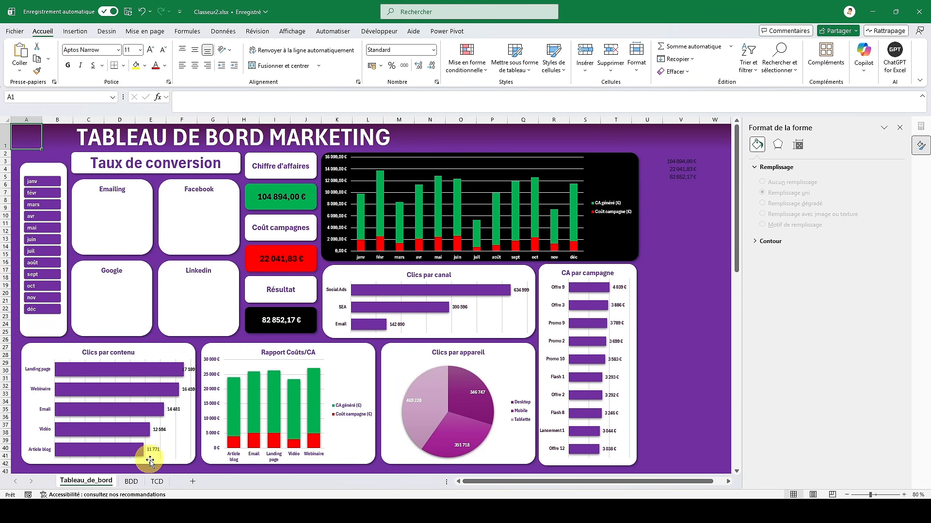
left_click(157, 481)
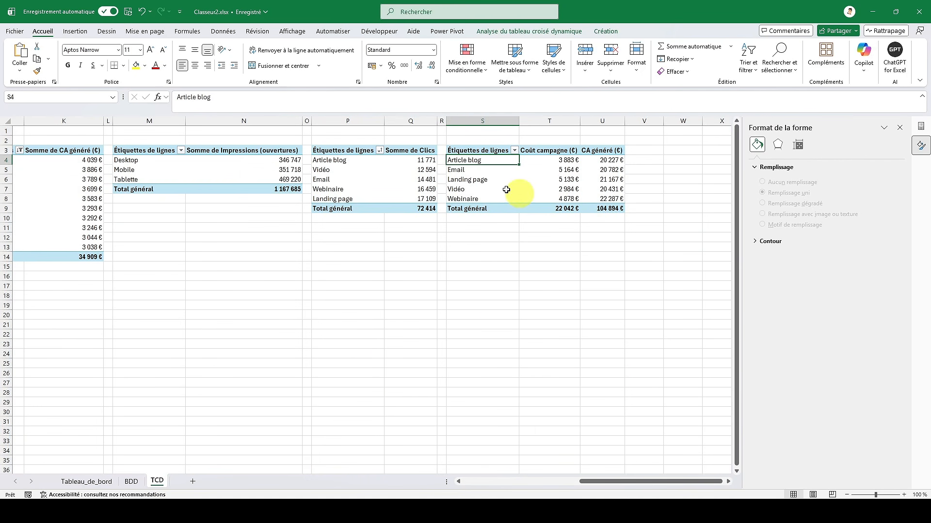
left_click_drag(345, 150, 398, 208)
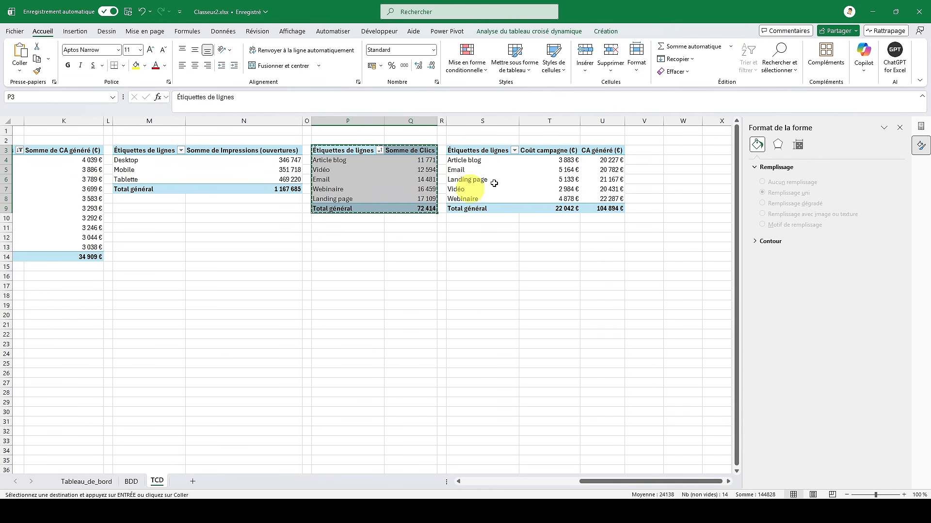
key("ctrl+c")
left_click(683, 149)
key("ctrl+v")
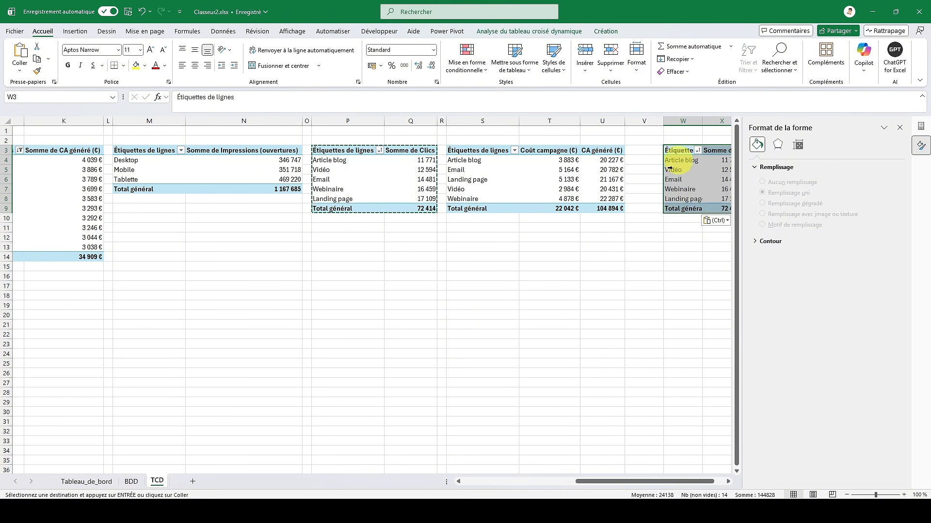
- Copy the format of narrow spacer column R onto column V in front of the duplicated pivot table
left_click_drag(649, 481, 657, 481)
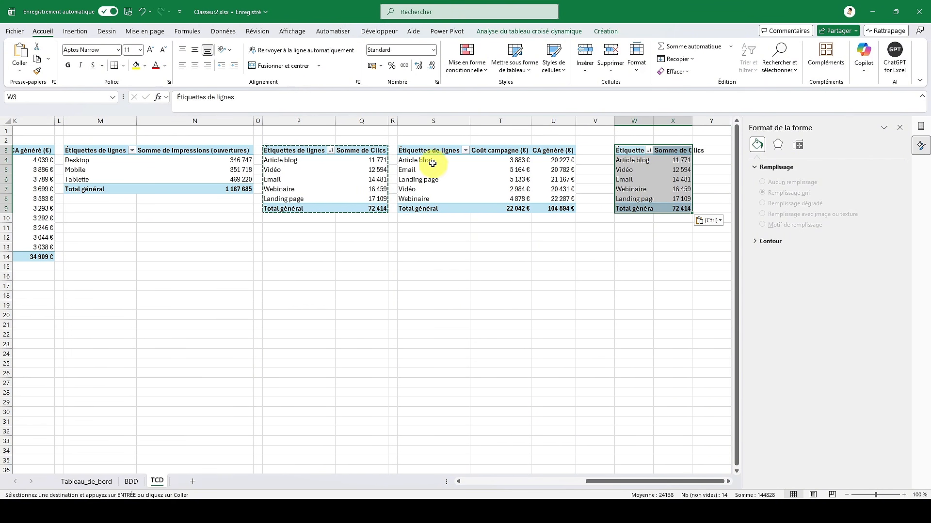
left_click(393, 121)
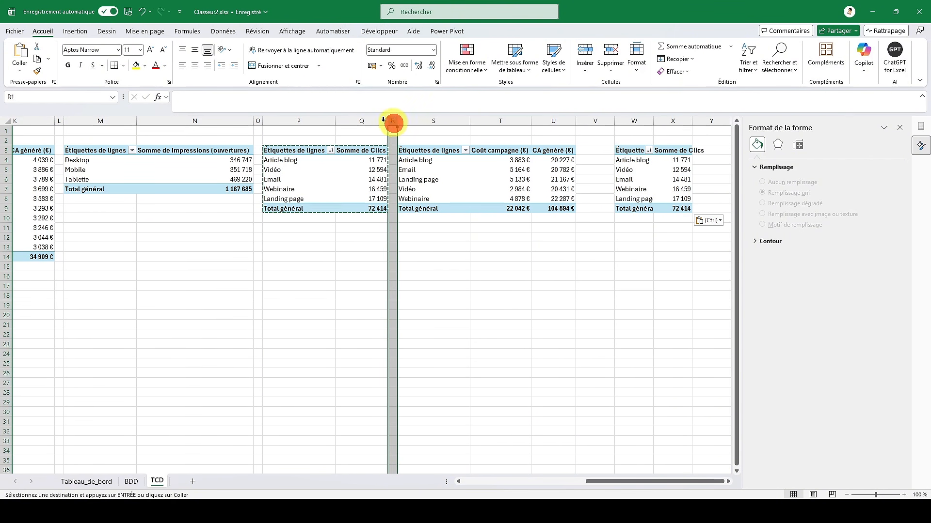
left_click(37, 70)
left_click(588, 124)
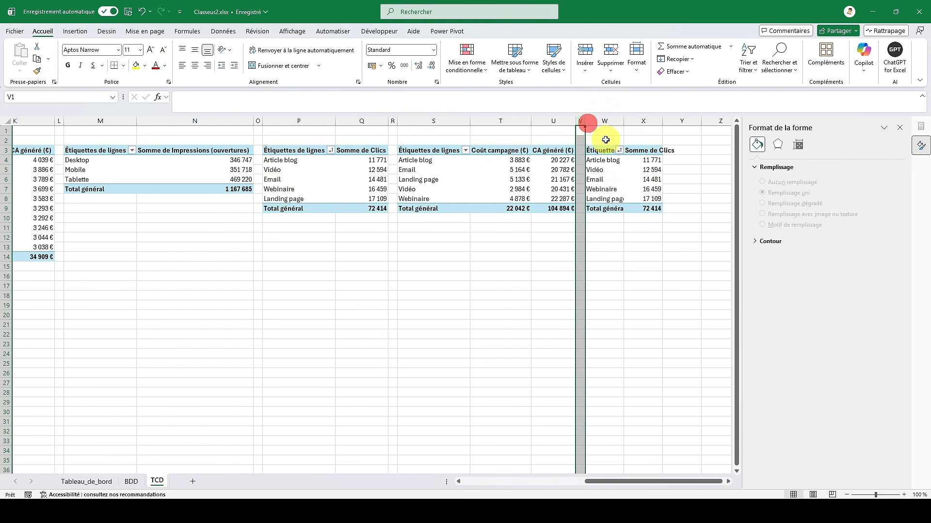
- Copy columns V to X, with the spacer and the duplicated pivot table, and paste them starting at column Y
left_click_drag(582, 123, 630, 115)
key("ctrl+c")
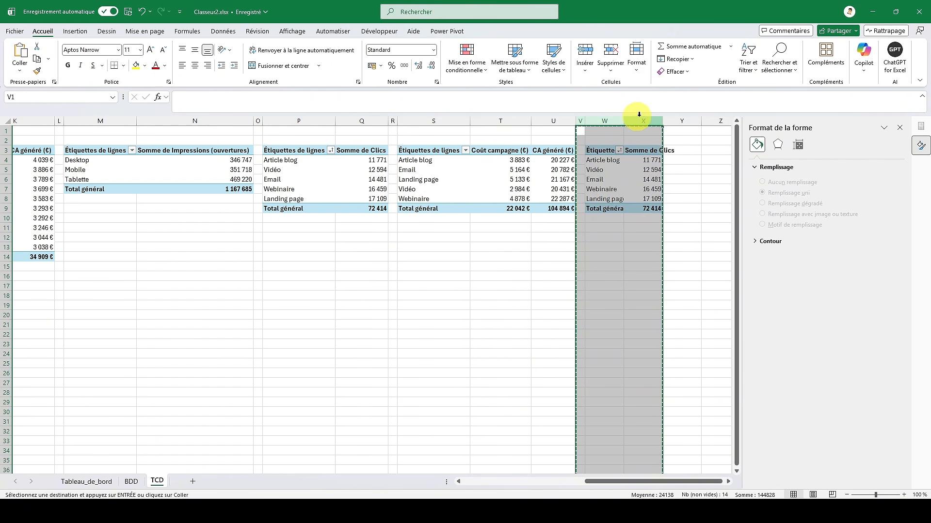
left_click(716, 120)
left_click(688, 120)
key("ctrl+v")
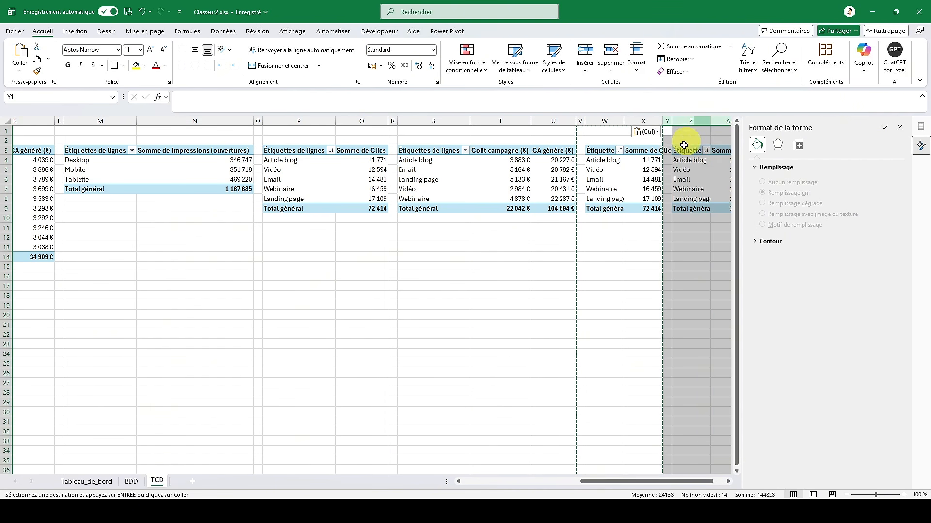
- Remove the Type de contenu row field and the Somme de Clics value from the pivot table in column W
left_click(727, 481)
left_click(726, 482)
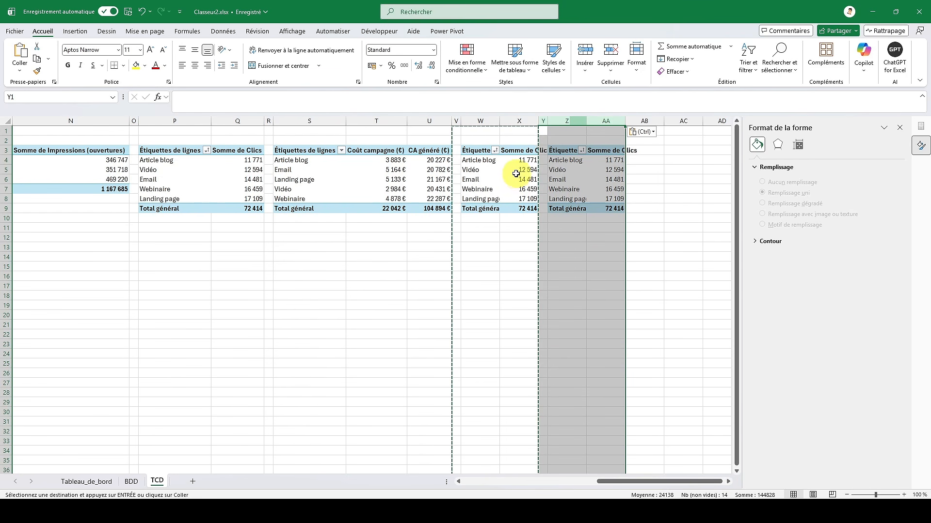
left_click(505, 157)
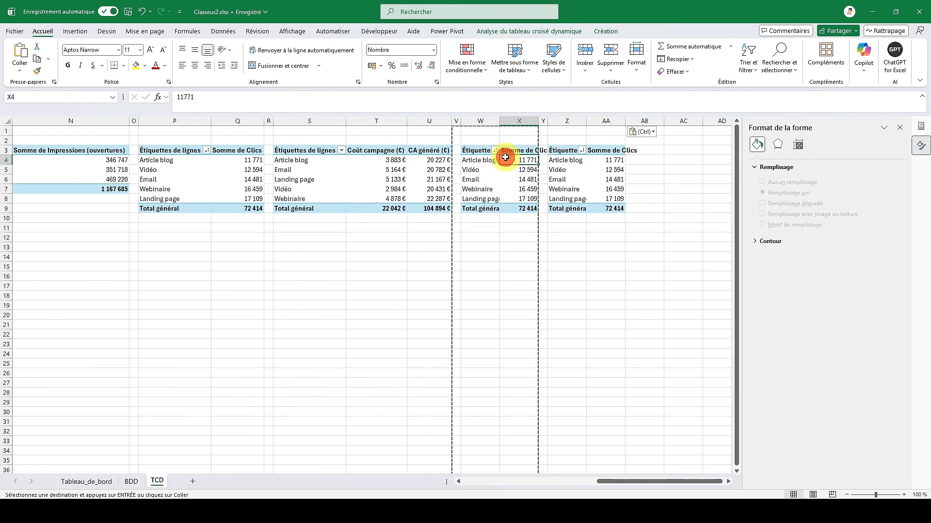
left_click(920, 127)
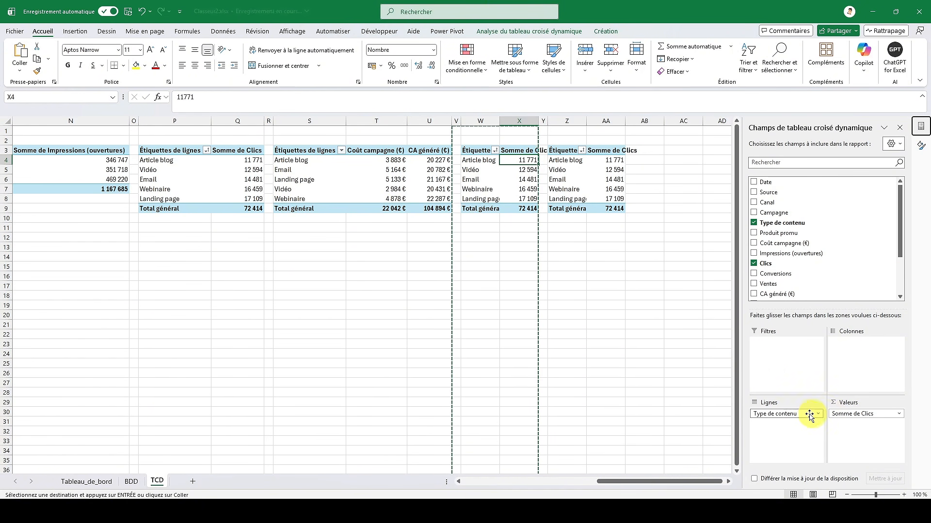
left_click_drag(808, 415, 818, 279)
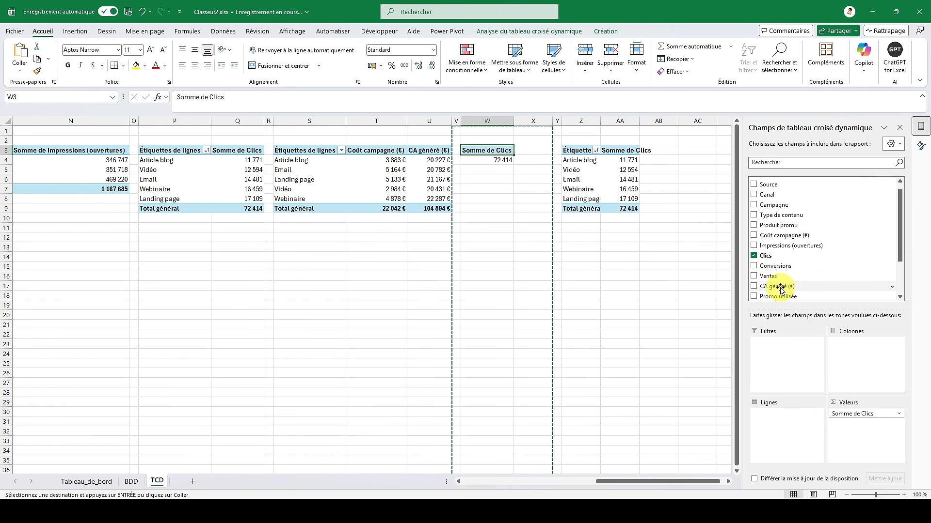
left_click_drag(859, 418, 771, 269)
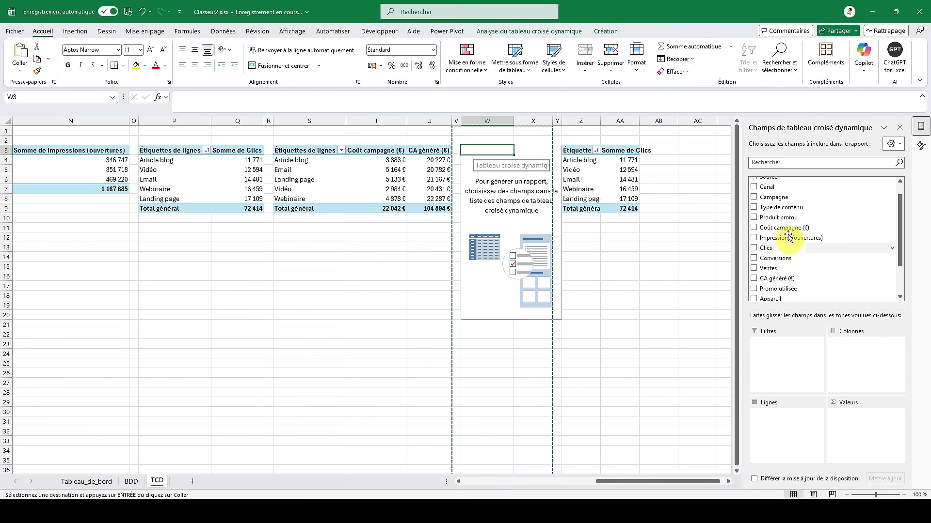
- Add Ventes as the summed value and Source as the row field of the emptied pivot table in column W
left_click(754, 268)
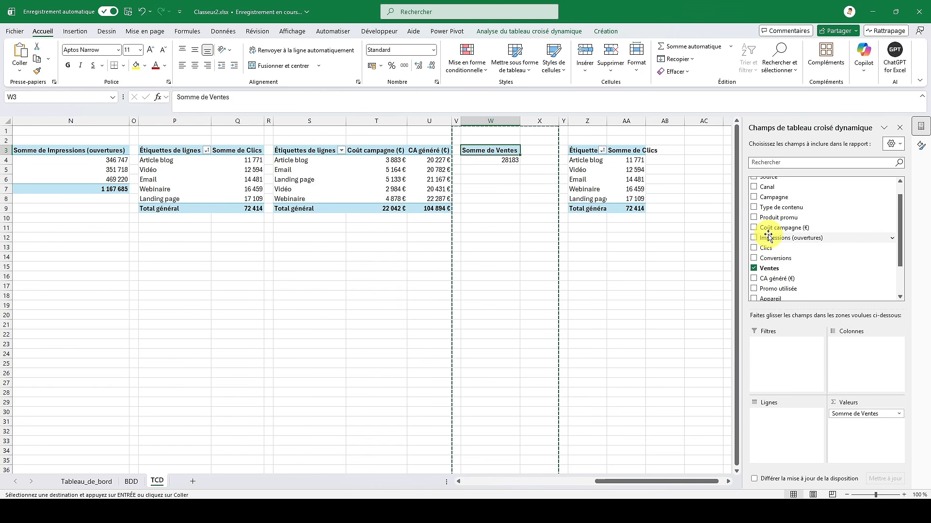
scroll(766, 213, "up", 1)
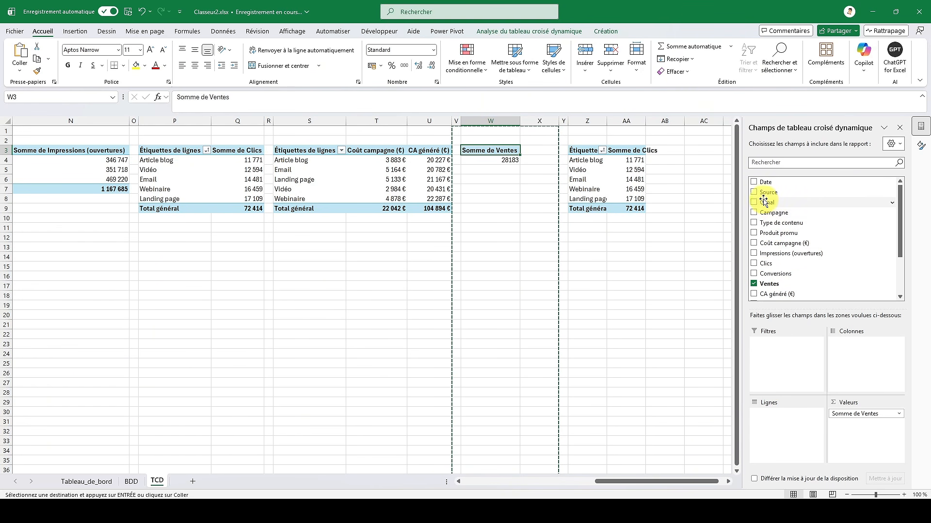
left_click(753, 193)
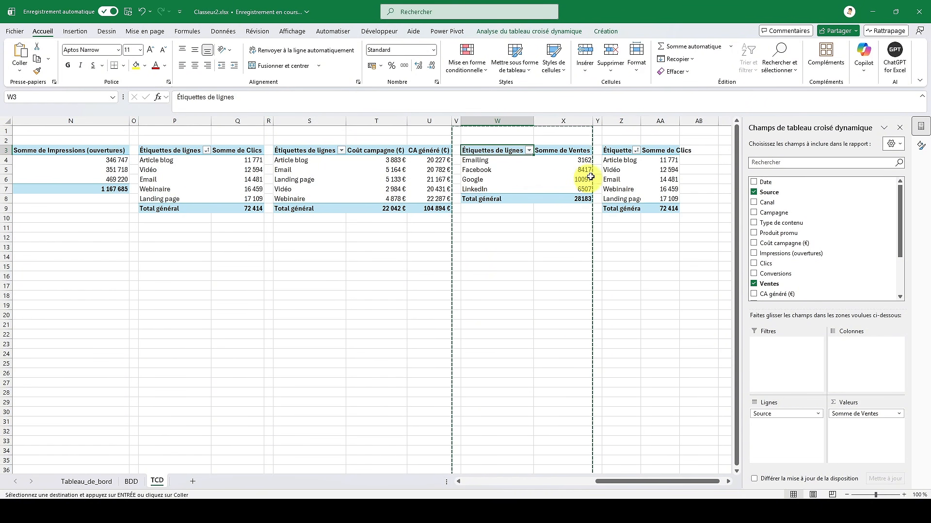
- Replace the Type de contenu row field with Source in the Clics pivot table starting in column Z
left_click(657, 152)
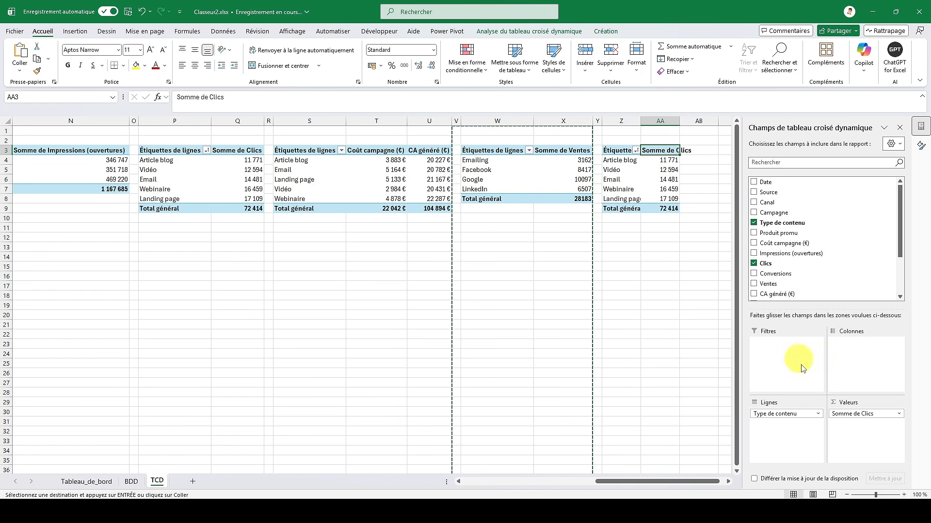
left_click_drag(785, 413, 750, 159)
left_click(754, 184)
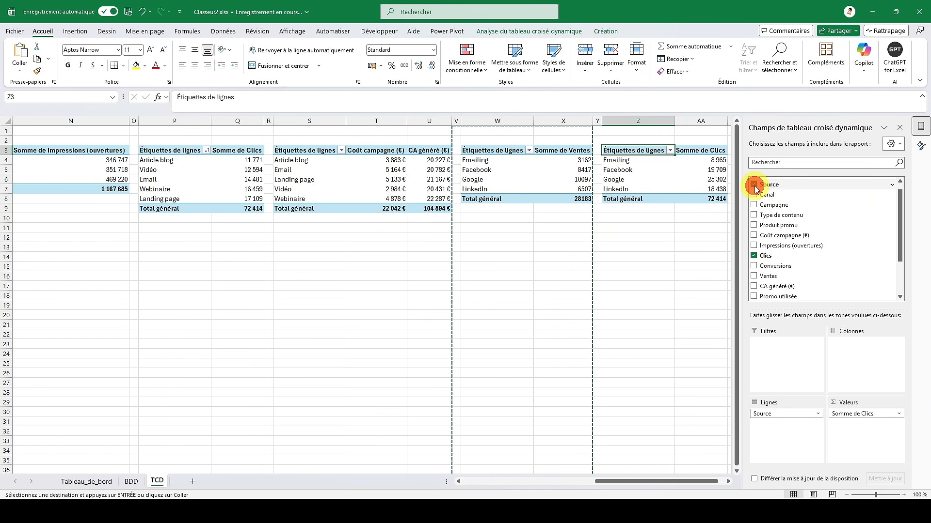
left_click_drag(635, 480, 643, 480)
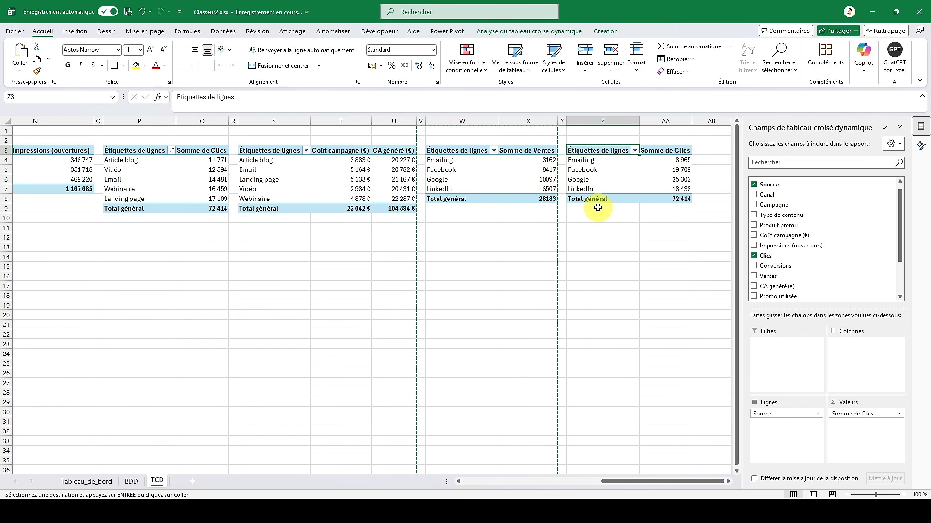
- Filter the Ventes and Clics pivot tables in columns W and Z to show only the Emailing source
left_click(481, 152)
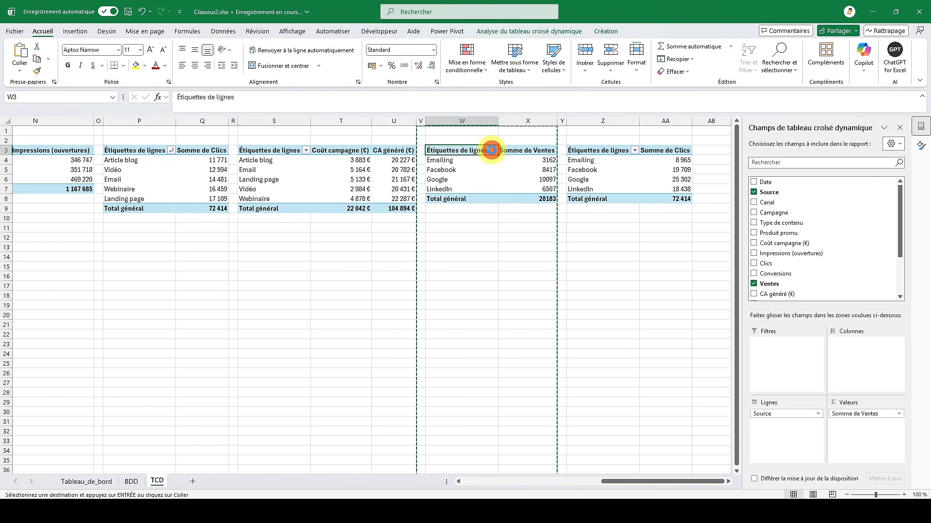
left_click(492, 150)
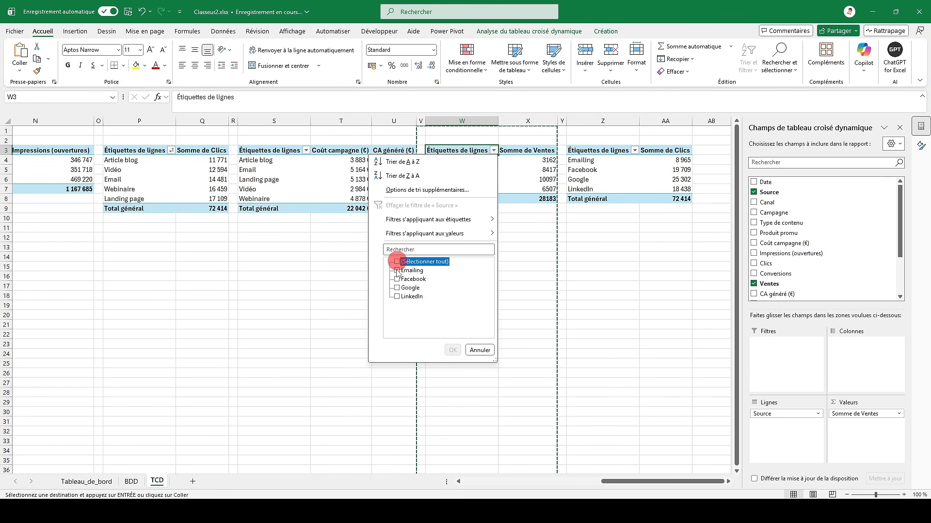
left_click(452, 351)
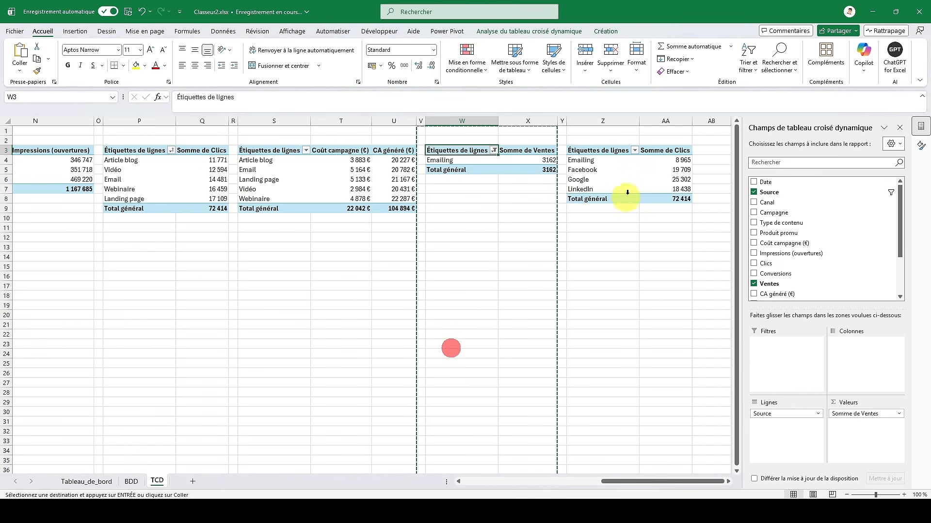
left_click(633, 151)
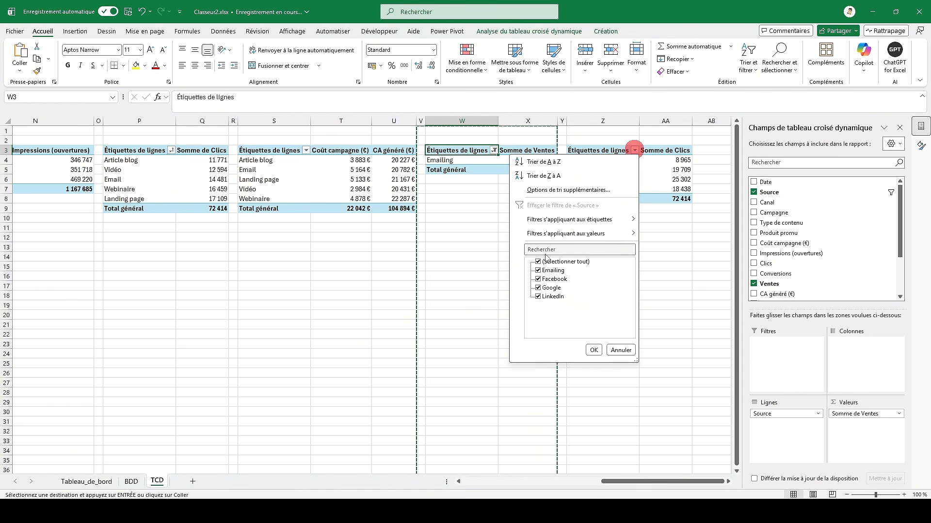
left_click(592, 352)
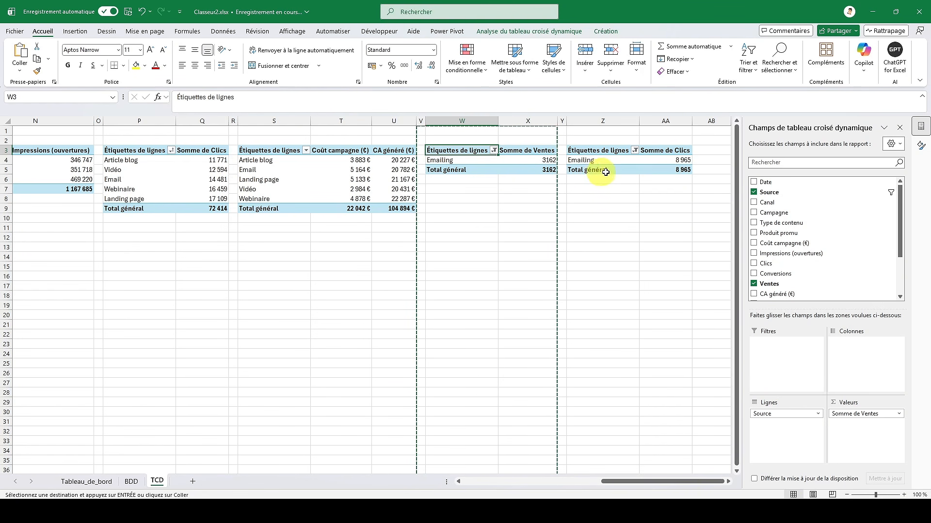
- In AB4, divide the Ventes grand total by the Emailing Clics value from the adjacent pivot tables and format it as a percentage
left_click(717, 159)
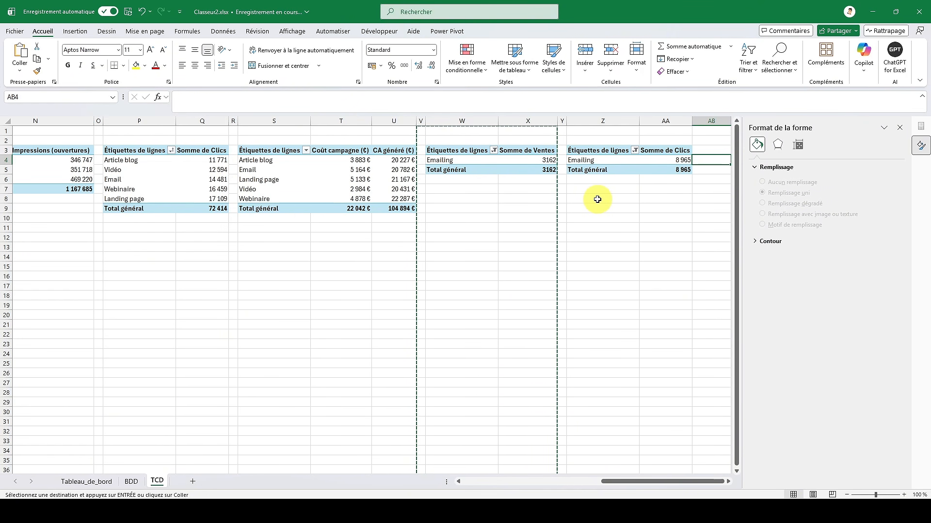
type("=")
key("Left")
key("Left")
key("Left")
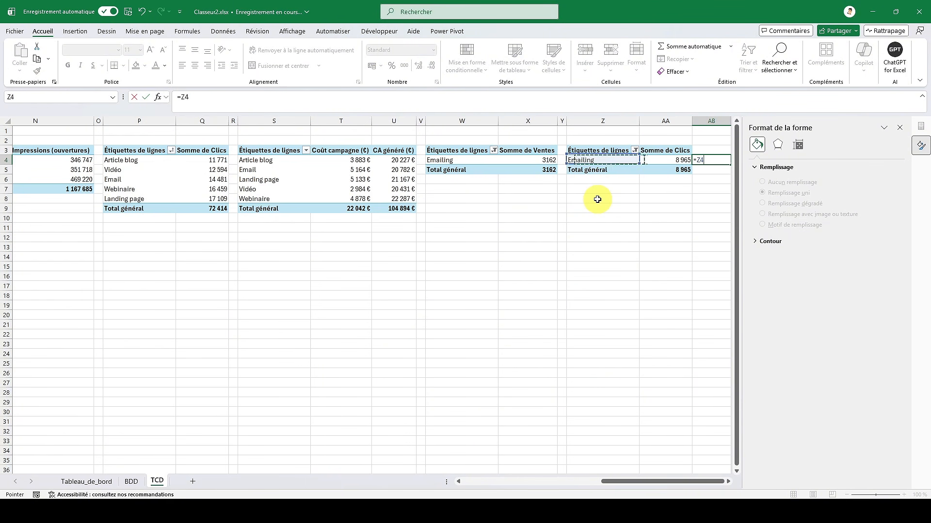
key("Left")
key("Down")
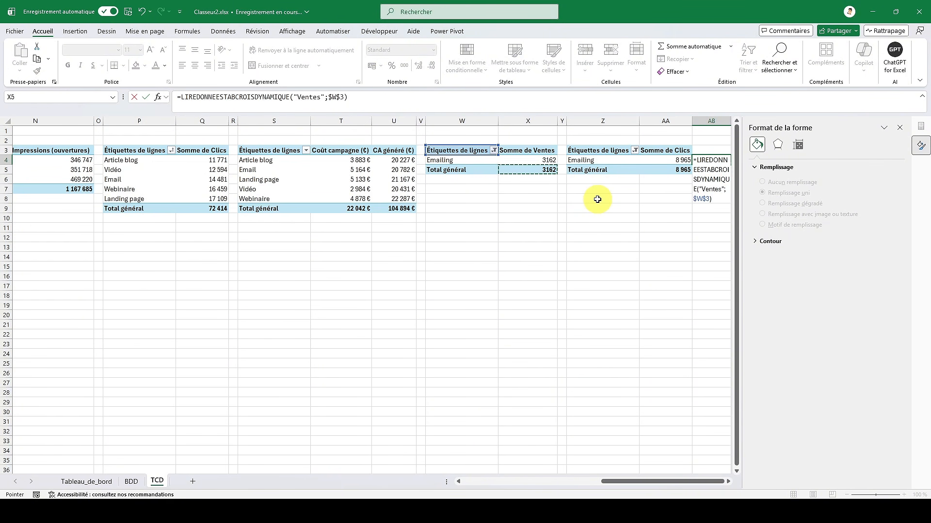
key("Left")
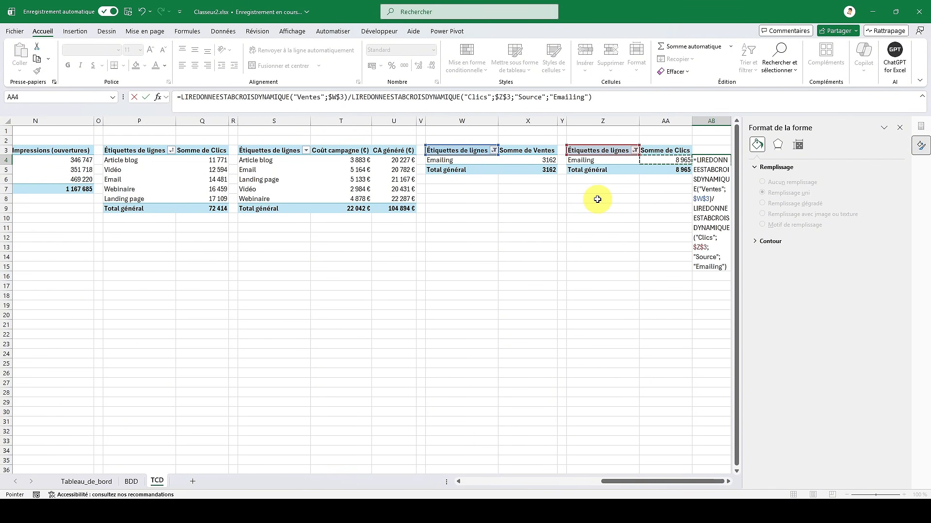
key("Tab")
key("Left")
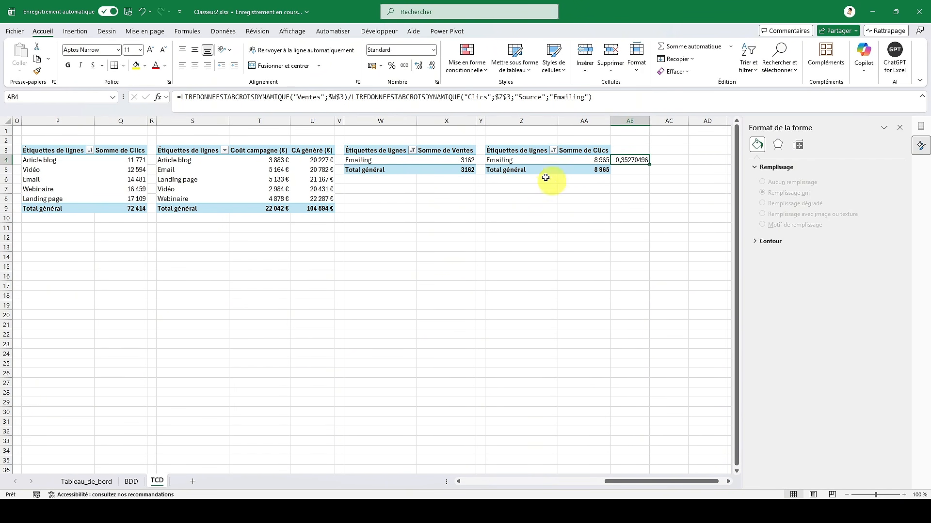
left_click(393, 66)
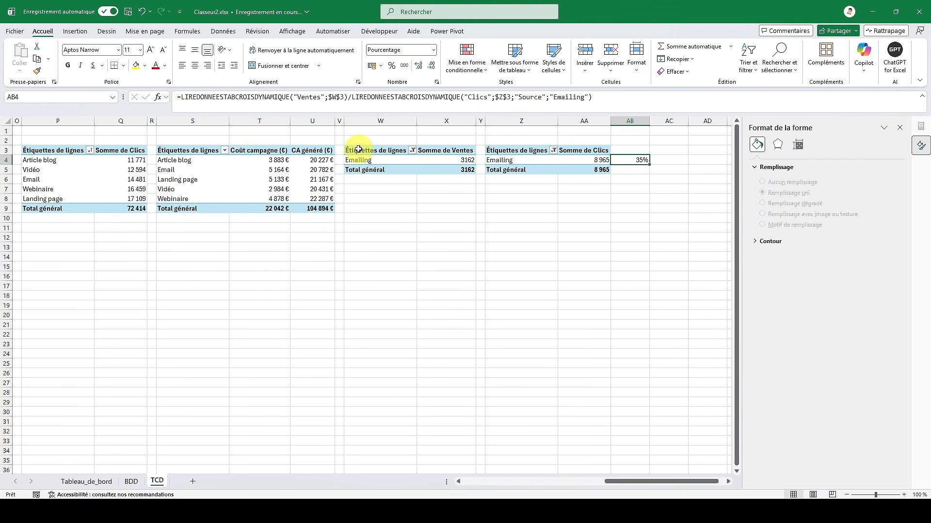
- Copy the two Emailing pivot tables with their rate formula, W3:AB5, and paste them at W7
left_click_drag(358, 150, 636, 167)
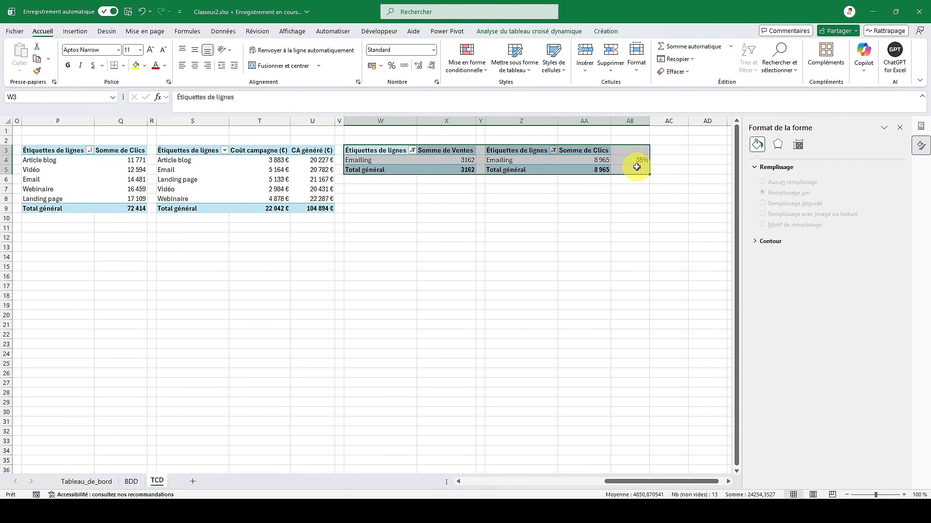
key("ctrl+c")
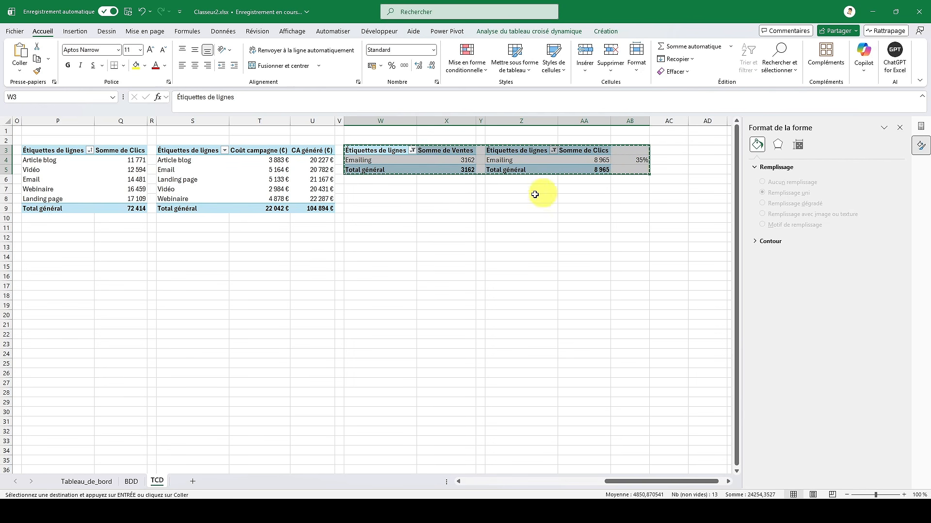
left_click(402, 190)
key("ctrl+v")
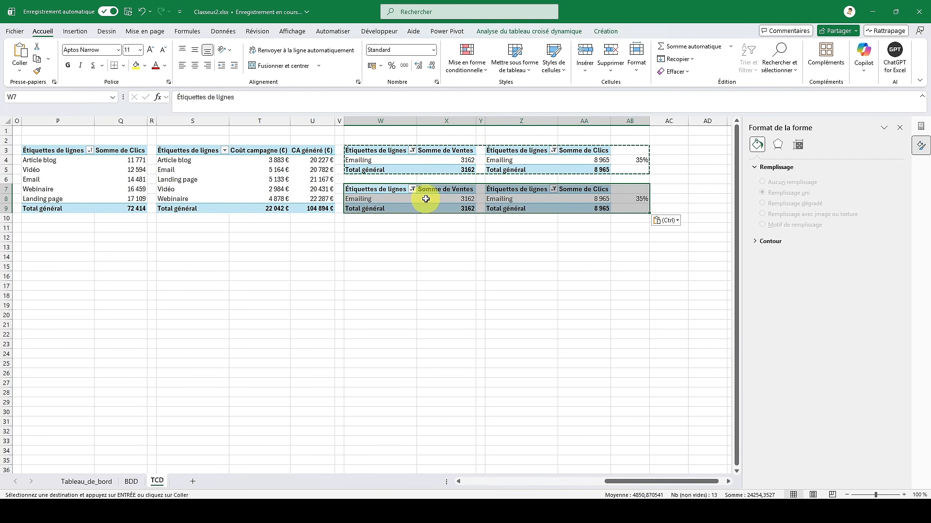
- Filter both pasted pivot tables in row 7 to Facebook instead of Emailing
left_click(420, 189)
left_click(412, 190)
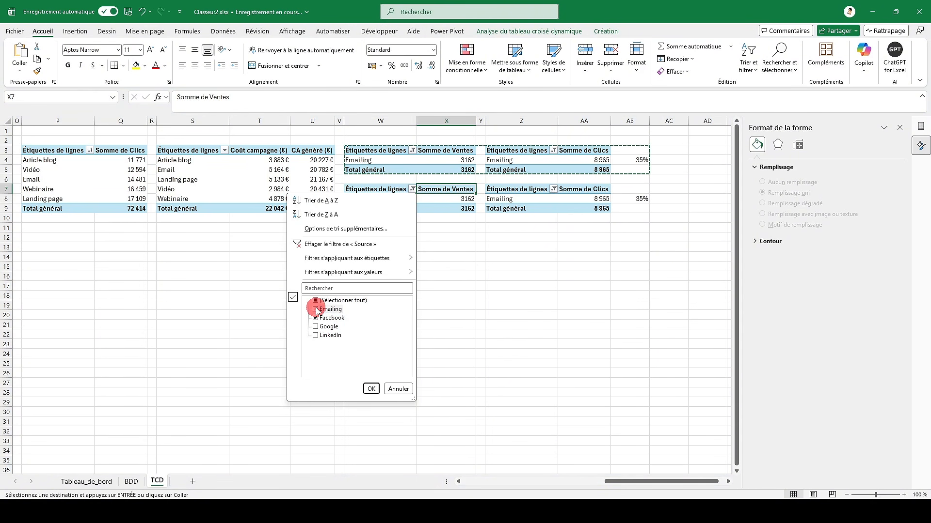
left_click(553, 189)
left_click(456, 318)
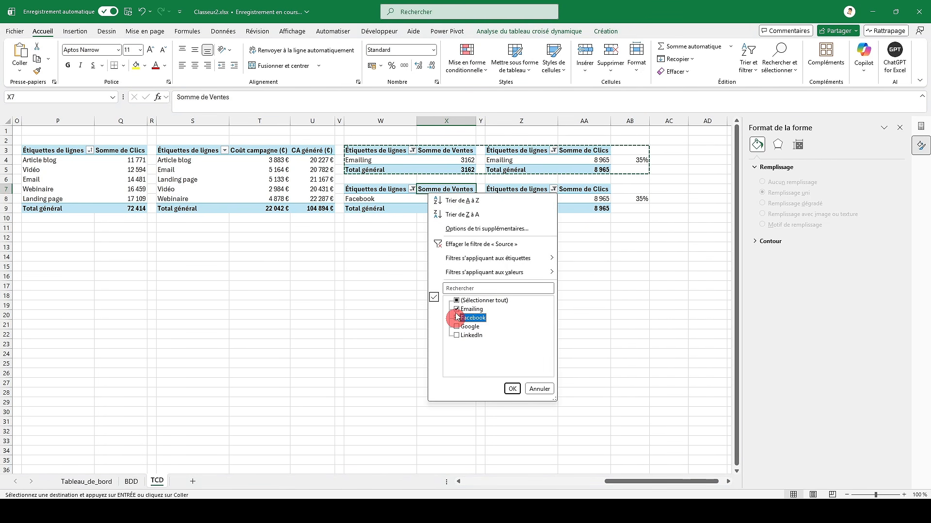
left_click(457, 309)
left_click(511, 390)
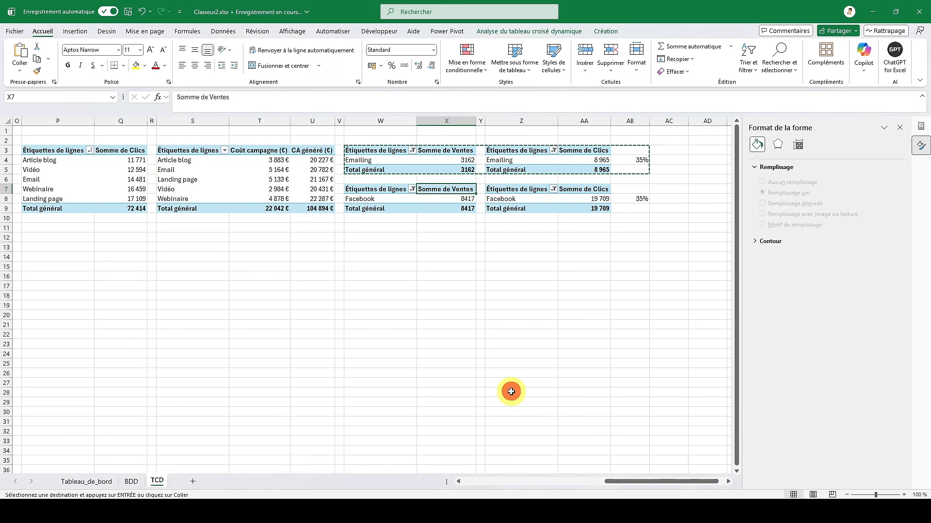
- Try to repoint the copied formula in AB8 to the Facebook pivot tables at W7 and Z7
left_click(637, 199)
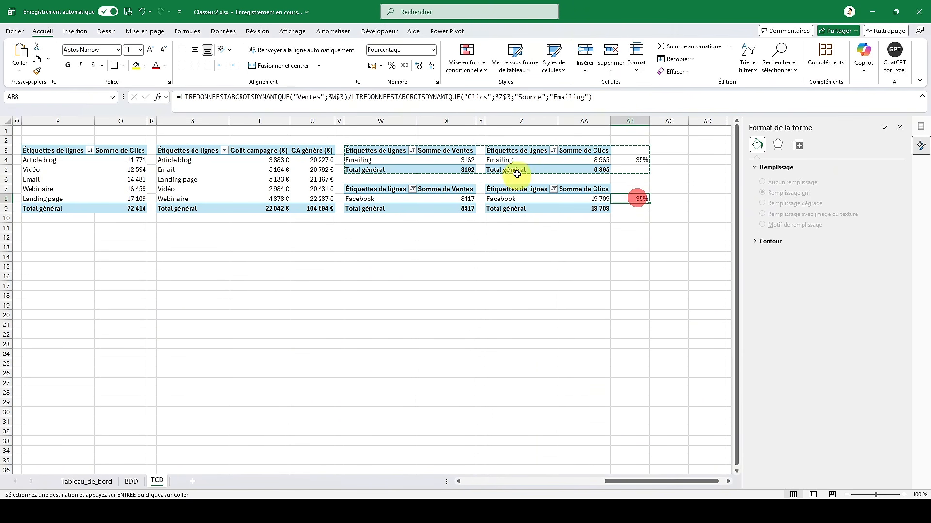
left_click(601, 97)
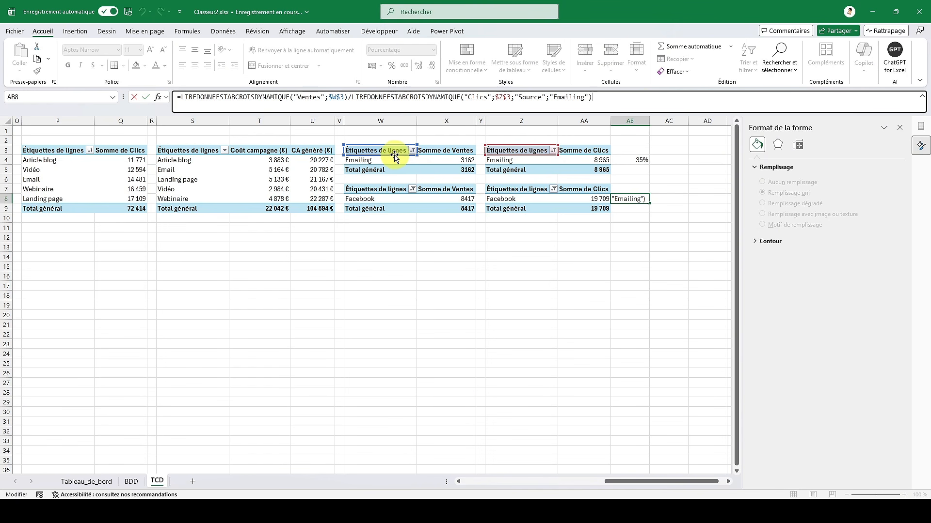
left_click_drag(394, 155, 394, 190)
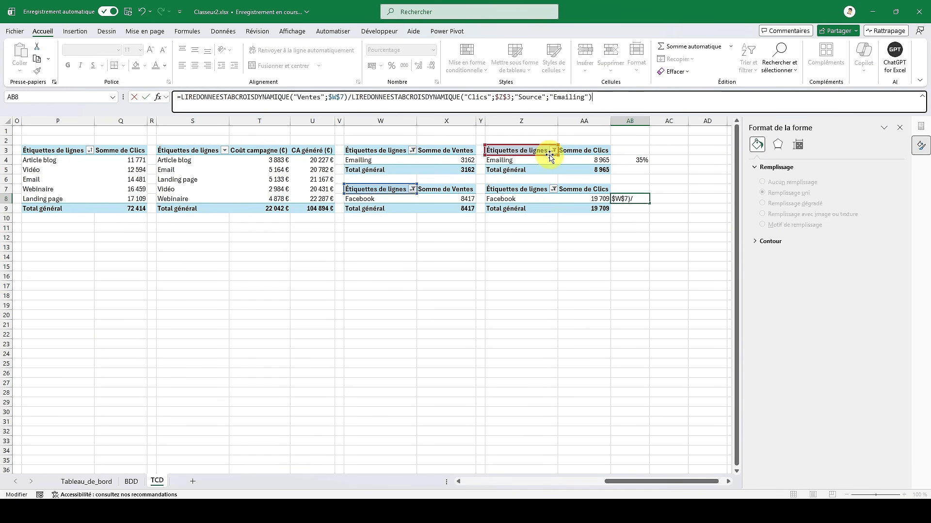
left_click_drag(545, 156, 557, 190)
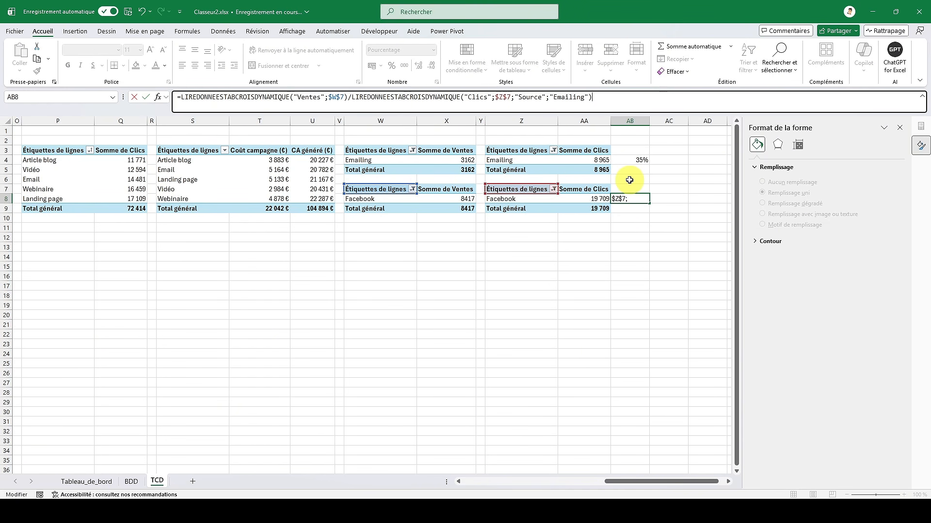
key("Return")
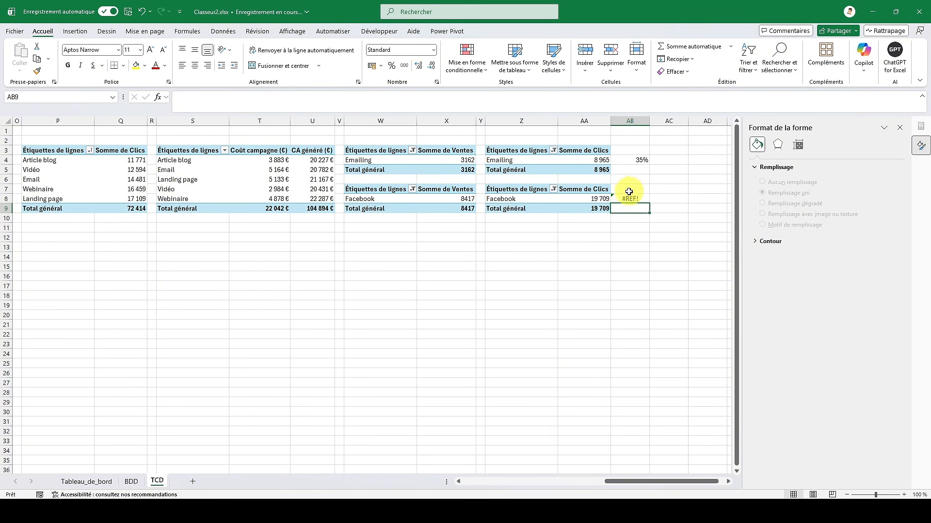
- Rewrite the AB8 formula to divide the Ventes grand total in X9 by the Clics grand total in AA9
left_click(630, 198)
type("=")
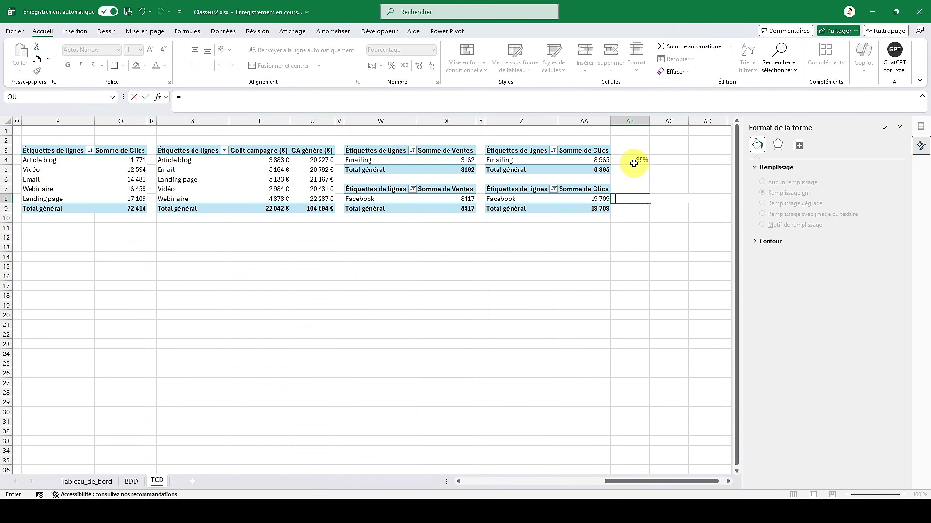
key("Left")
key("Left")
key("Left")
key("Left")
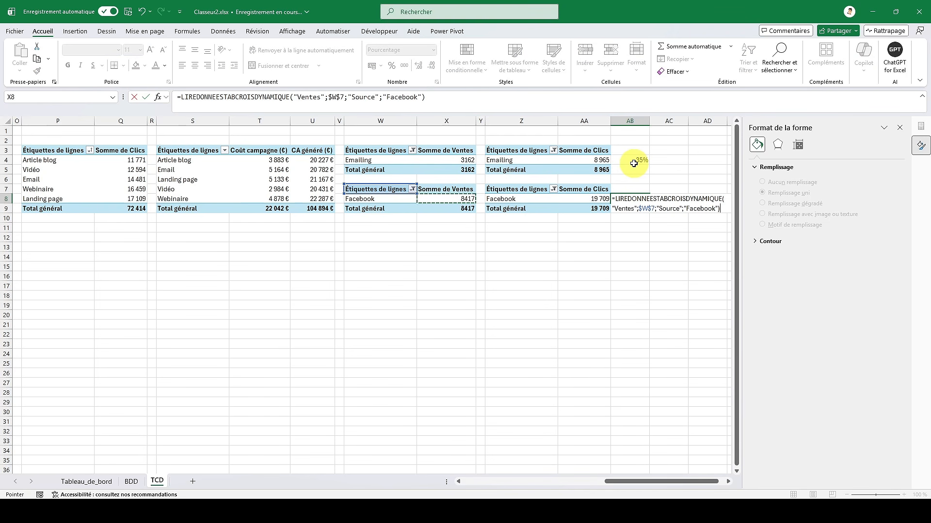
key("Down")
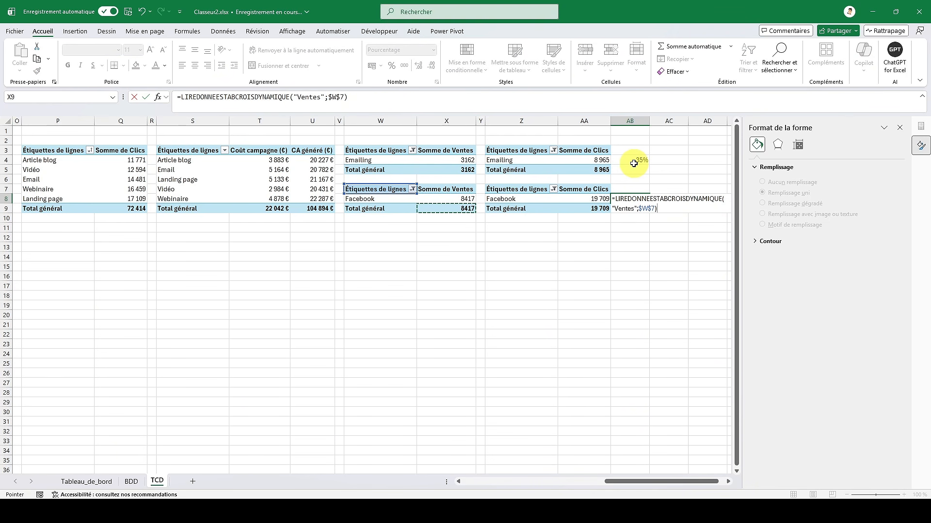
type("/")
key("Left")
key("Down")
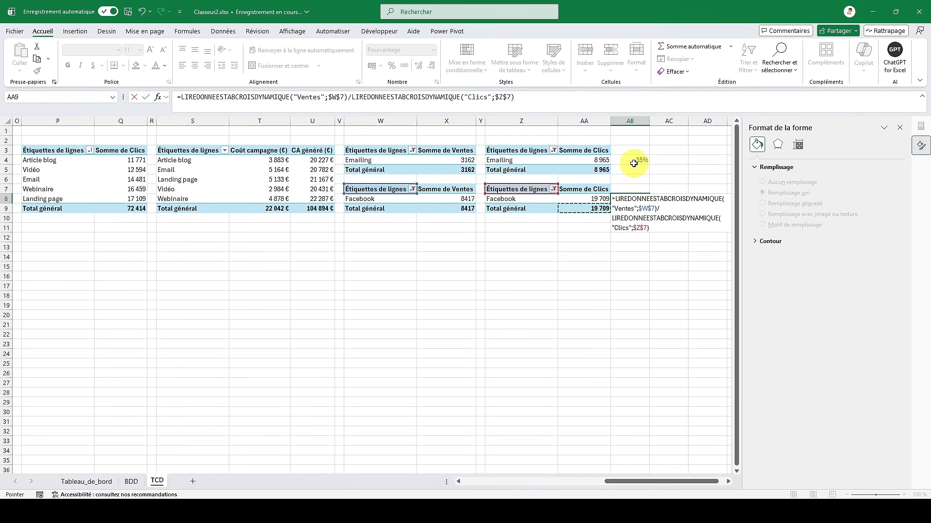
key("Return")
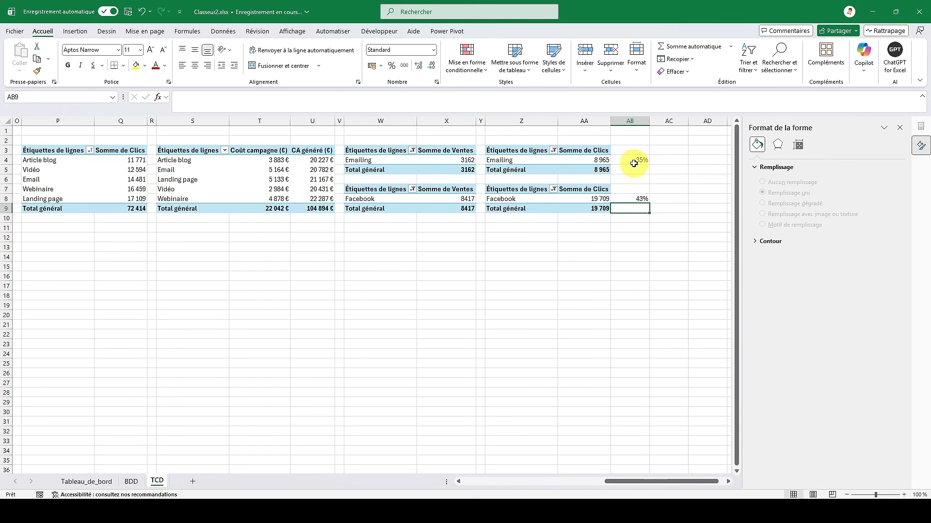
key("Up")
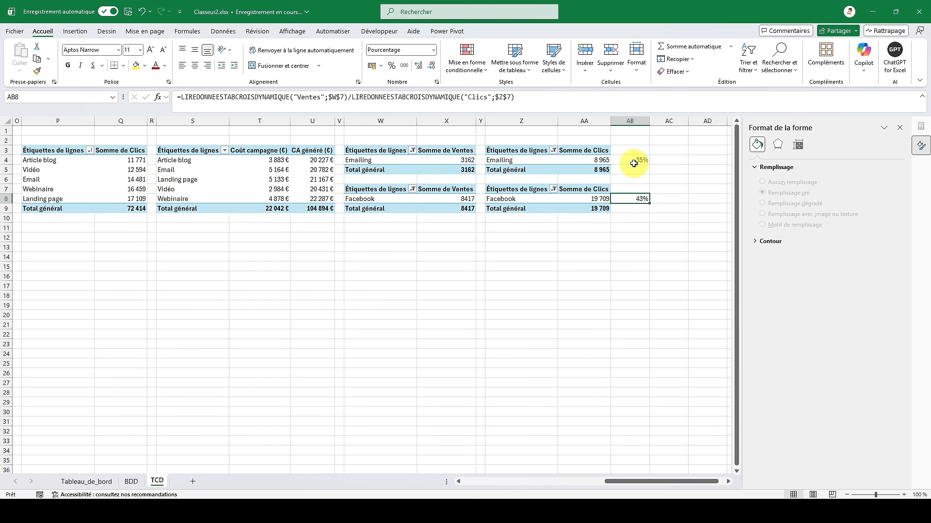
- Copy the two Facebook pivot tables, W7:AA9, and paste them at W11
left_click(394, 150)
left_click_drag(395, 189, 600, 212)
key("ctrl+c")
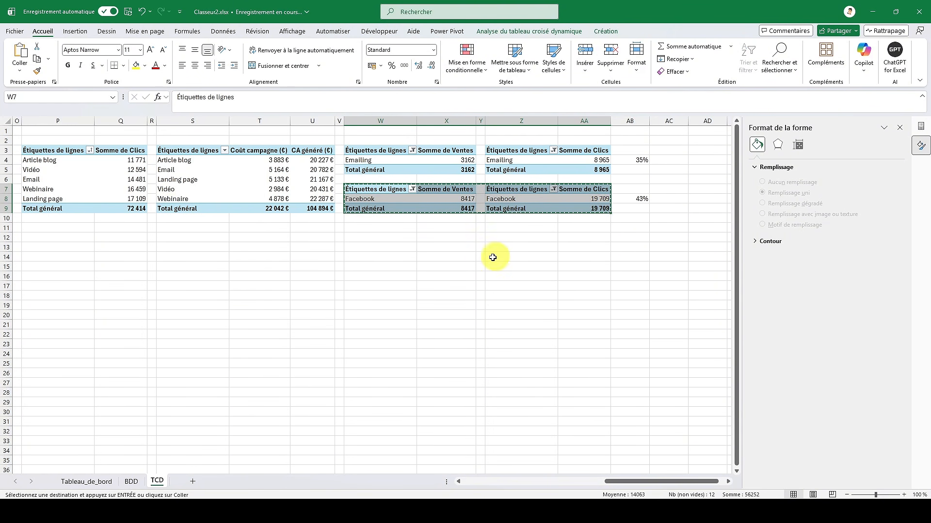
left_click(366, 230)
key("ctrl+v")
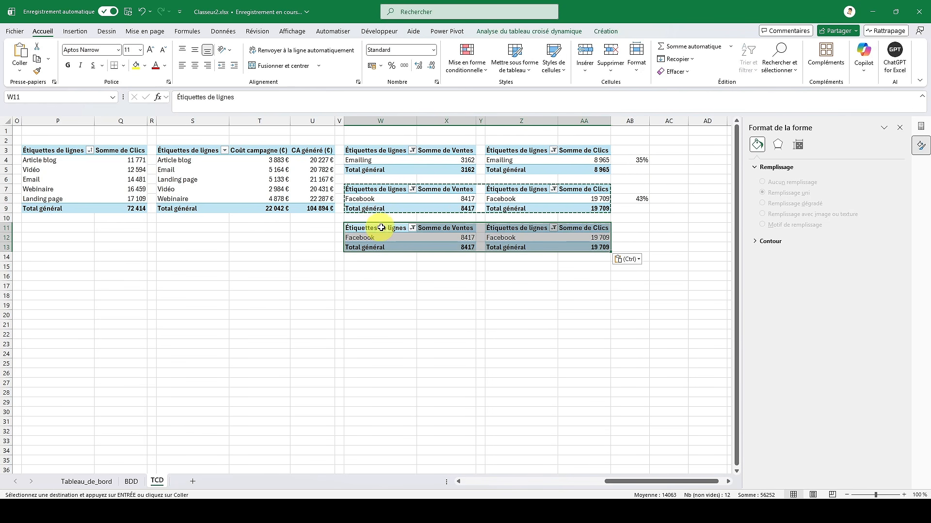
- Filter both pasted pivot tables in row 11 to Google instead of Facebook
left_click(412, 228)
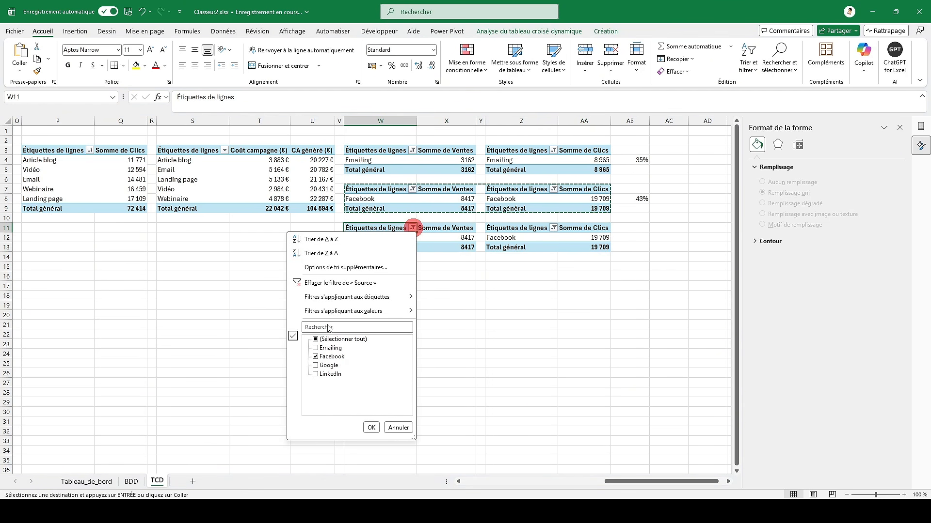
left_click(316, 366)
left_click(315, 357)
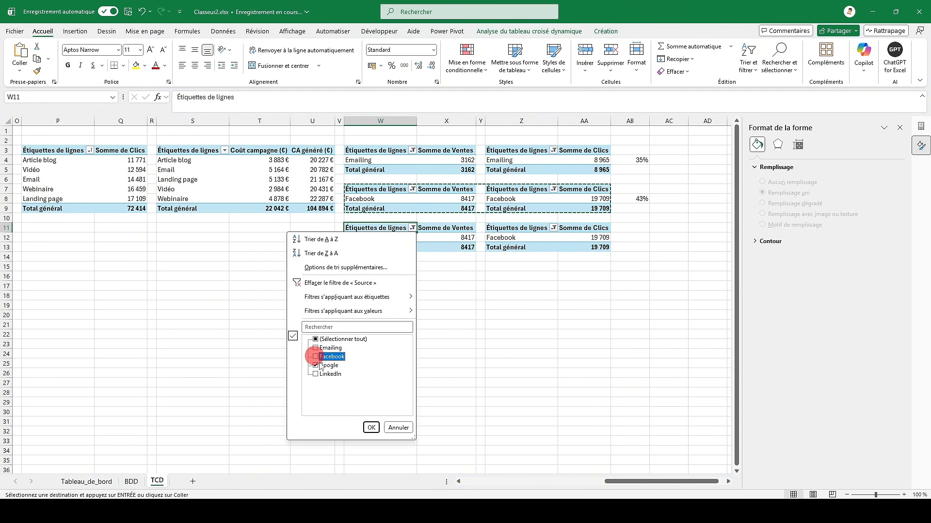
left_click(370, 428)
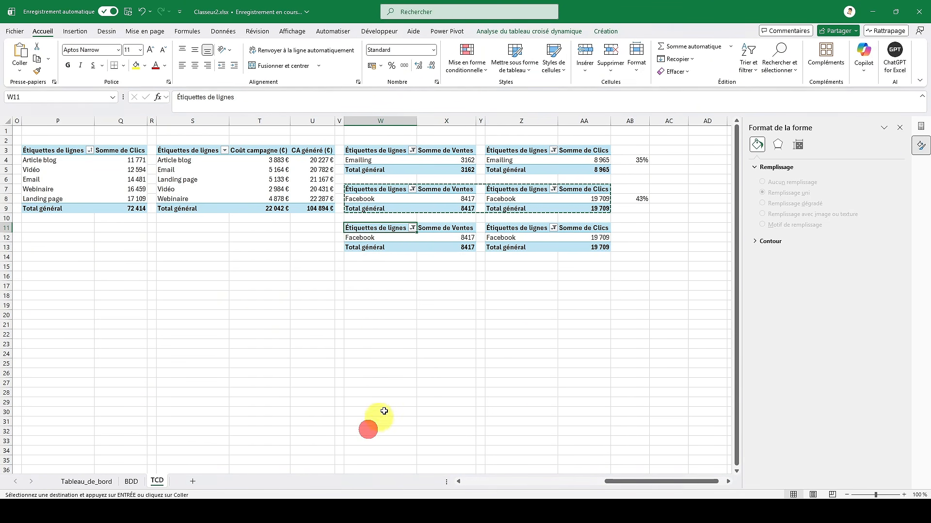
left_click(552, 228)
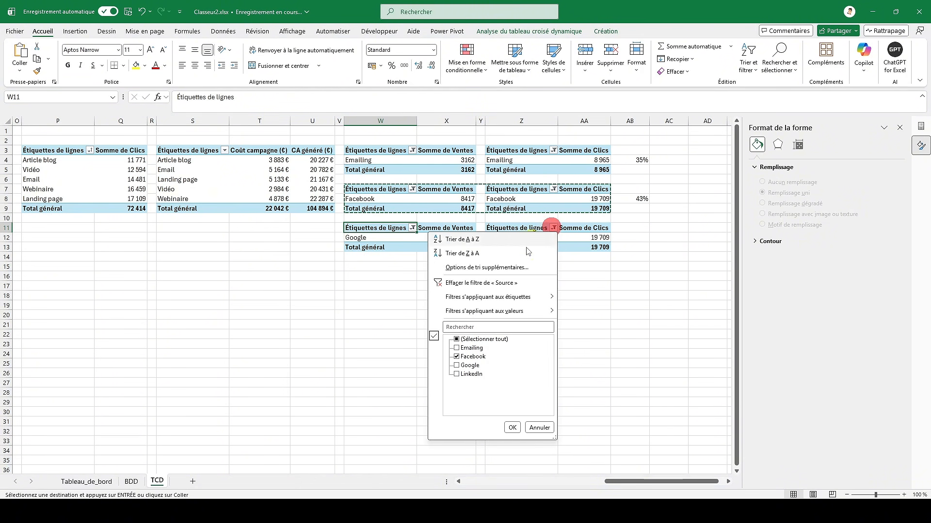
left_click(457, 366)
left_click(457, 357)
left_click(512, 428)
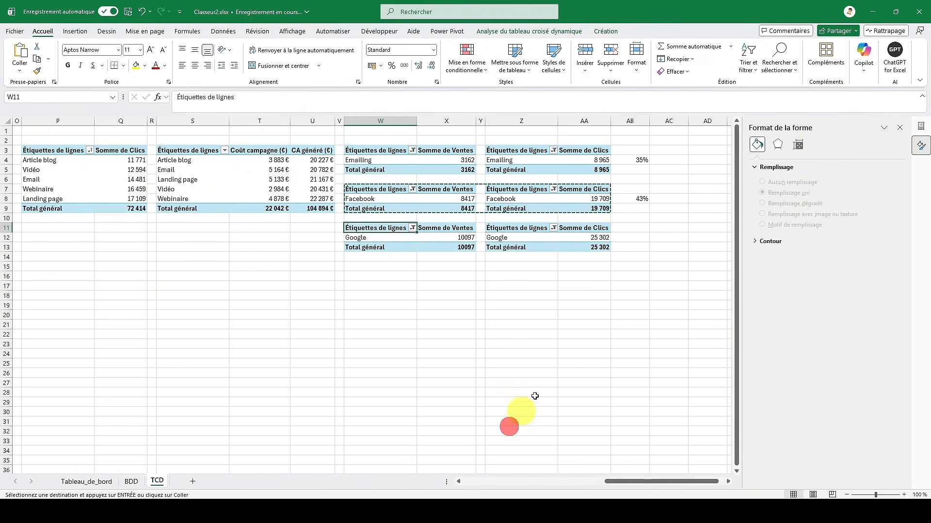
- In AB12, divide the Google Ventes grand total in X13 by the Clics grand total in AA13, formatted as a percentage
left_click(643, 240)
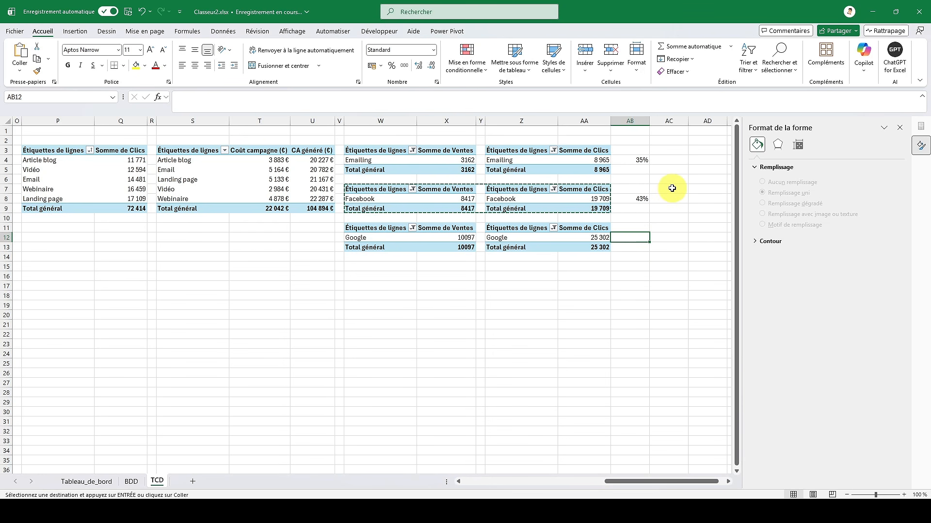
type("=")
key("Left")
key("Left")
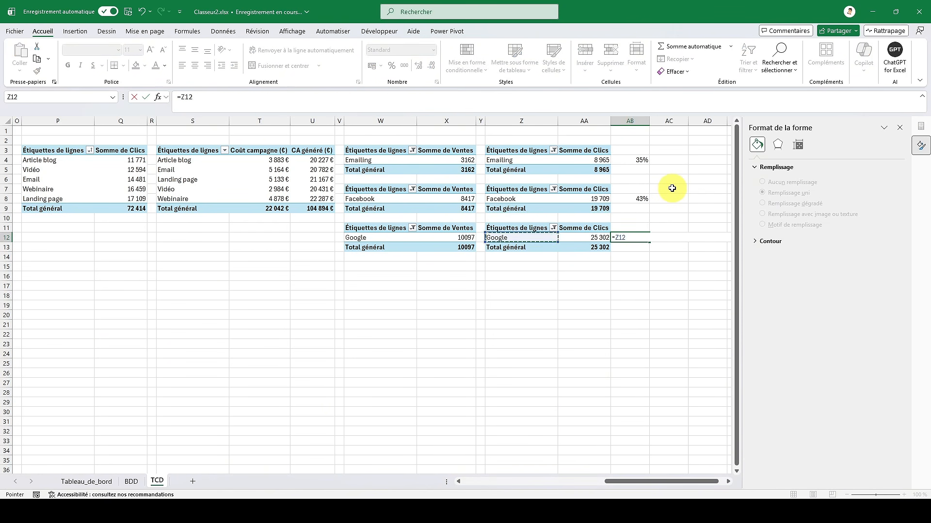
key("Left")
key("Down")
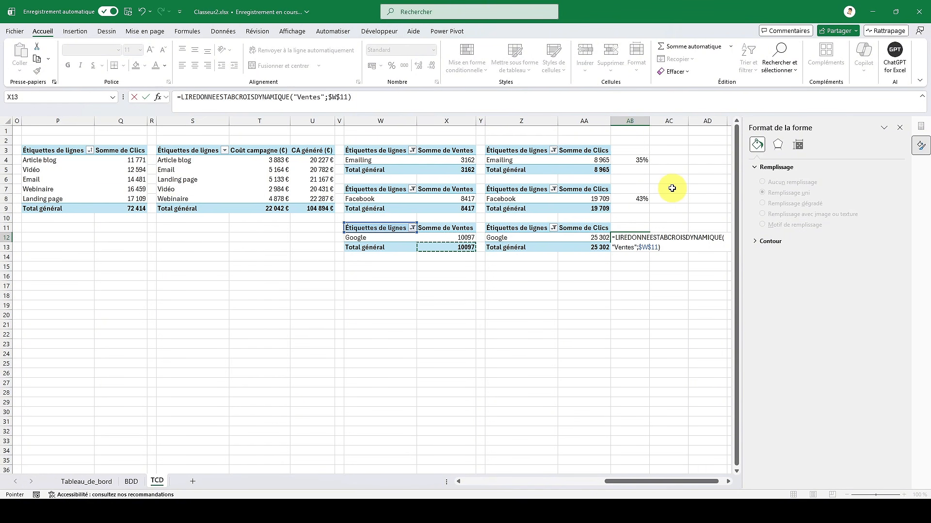
type("/")
key("Left")
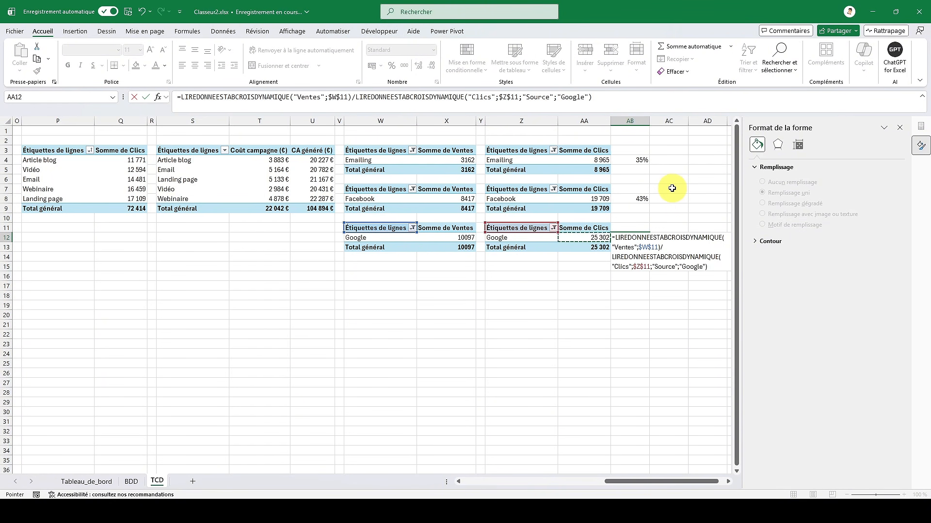
key("Down")
key("Return")
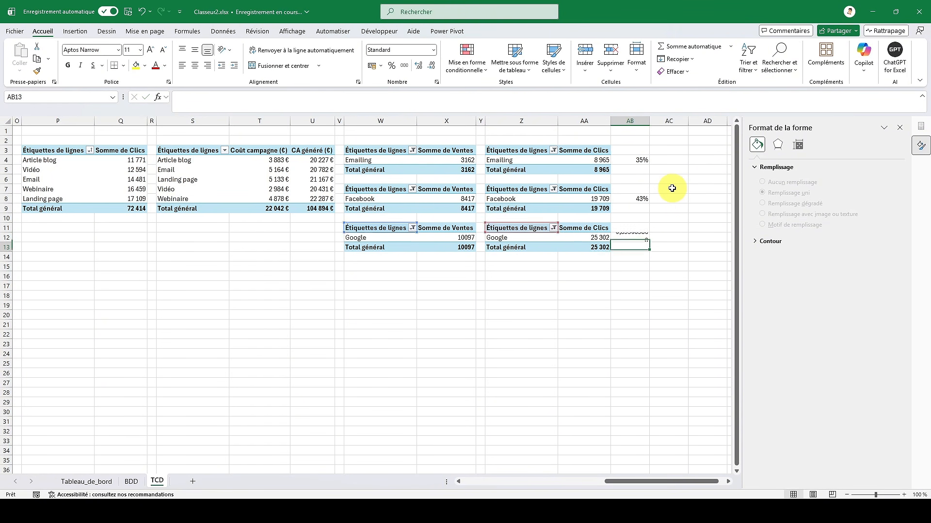
key("Up")
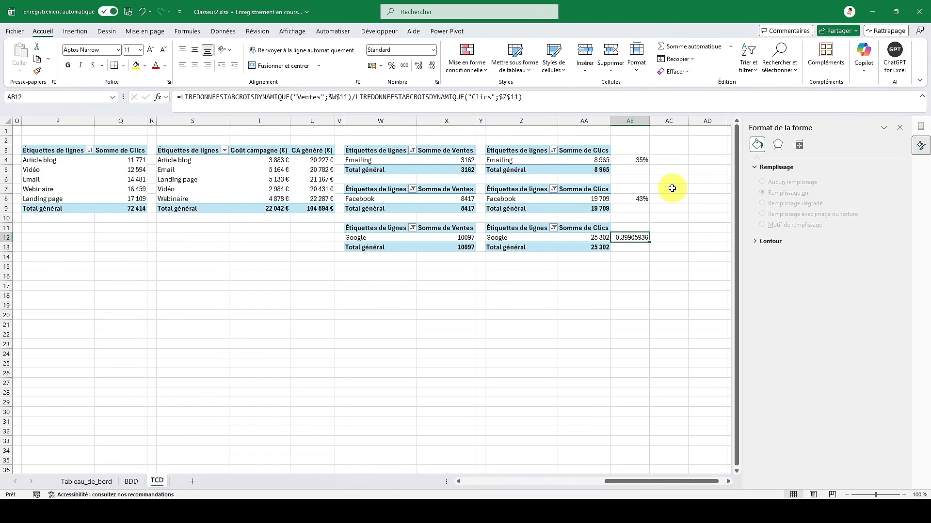
left_click(392, 66)
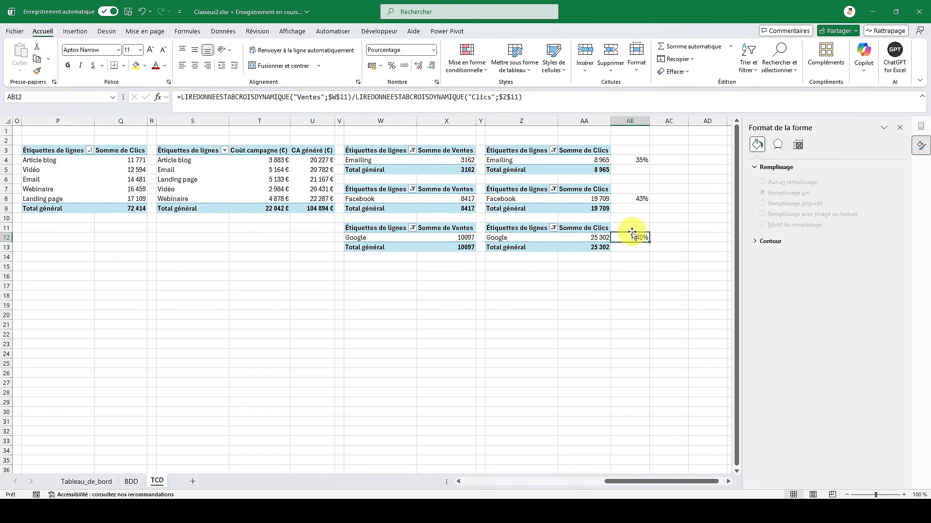
- Copy the two Google pivot tables, W11:AA13, and paste them at W15
left_click_drag(370, 230, 588, 244)
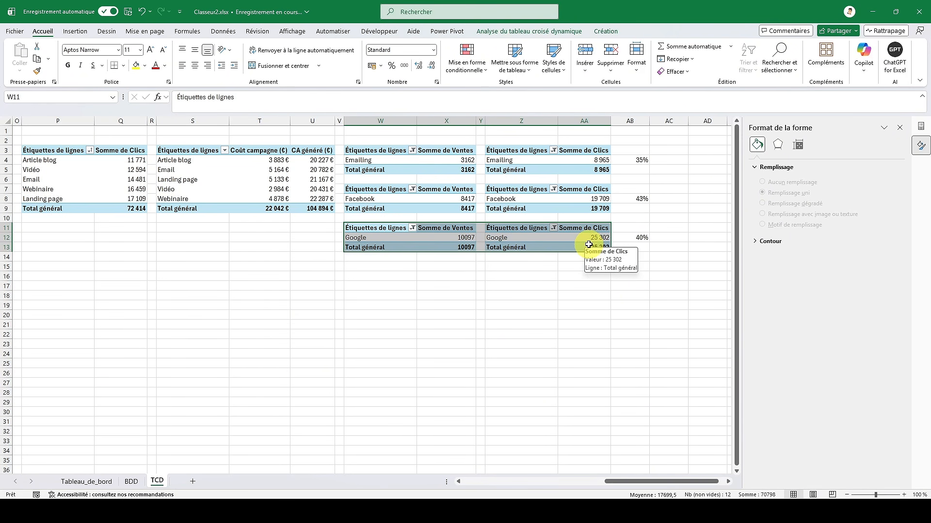
key("ctrl+c")
left_click(384, 267)
key("ctrl+v")
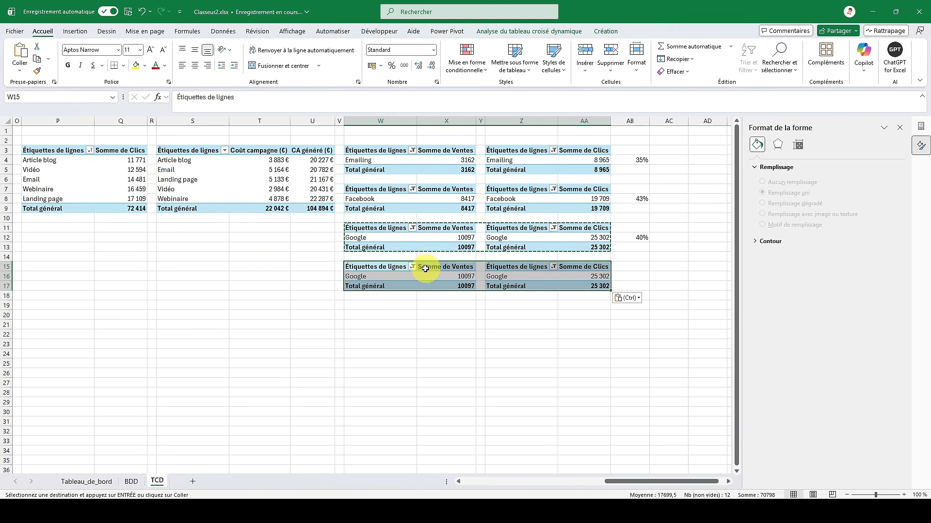
- Filter both pasted pivot tables in row 15 to LinkedIn instead of Google
left_click(412, 267)
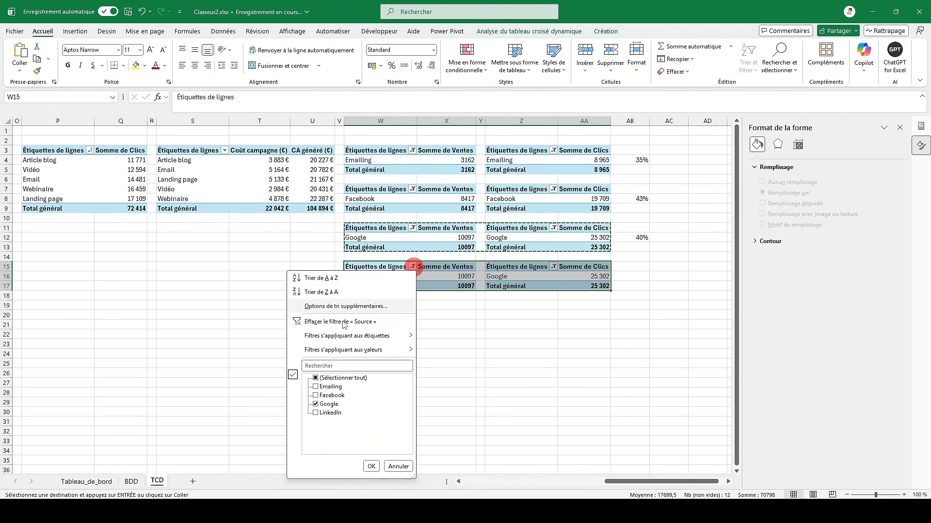
left_click(316, 413)
left_click(316, 404)
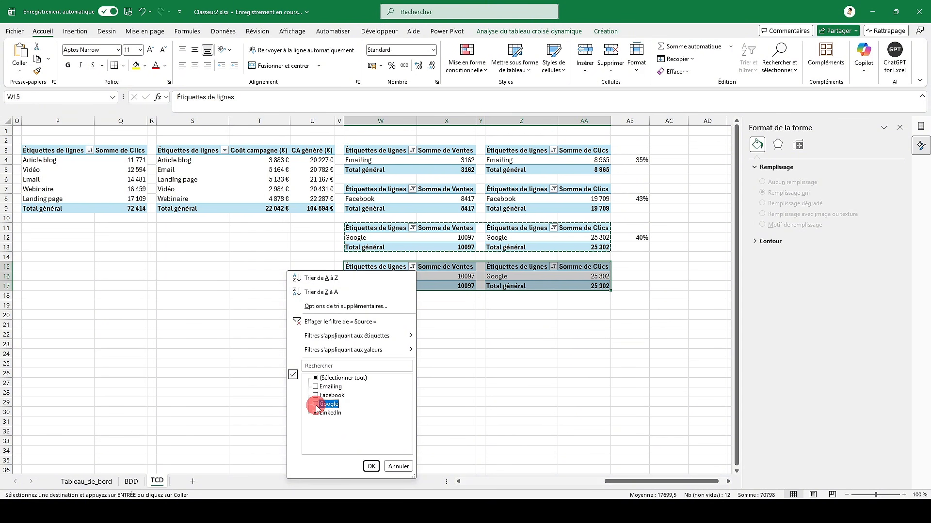
left_click(369, 465)
left_click(553, 267)
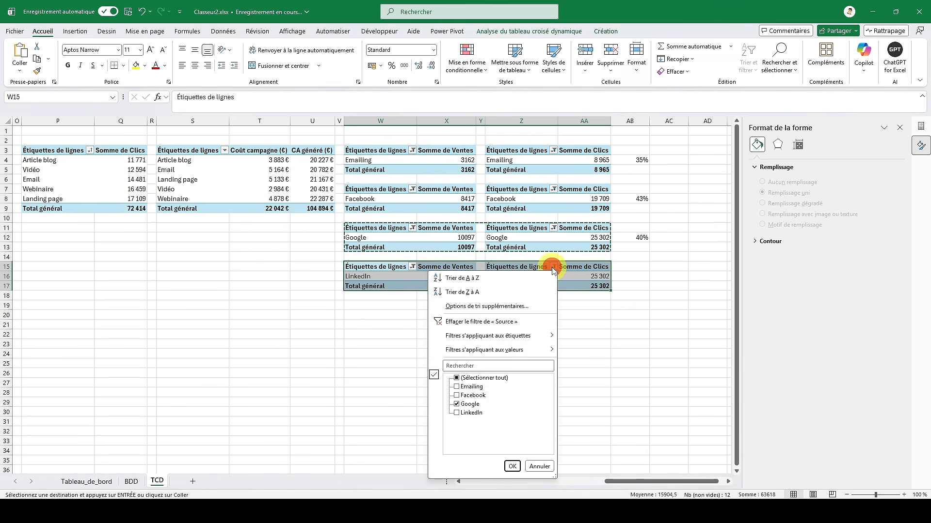
left_click(458, 404)
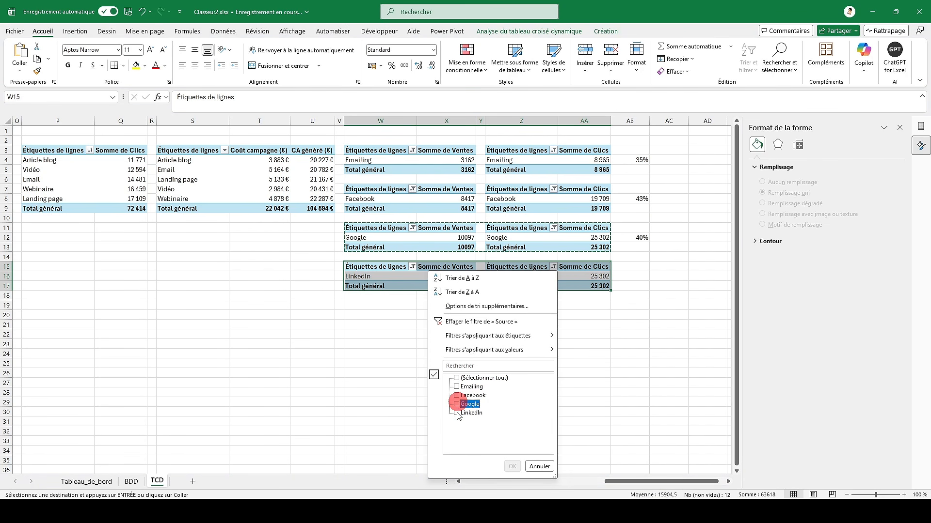
left_click(456, 413)
left_click(512, 466)
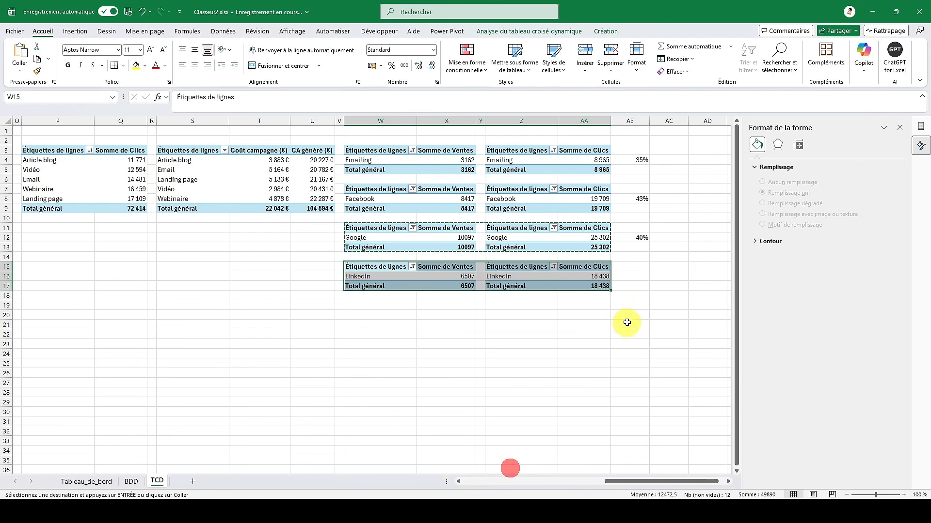
- In AB16, divide the LinkedIn Ventes grand total in X17 by the Clics grand total in AA17, formatted as a percentage
left_click(628, 276)
type("=")
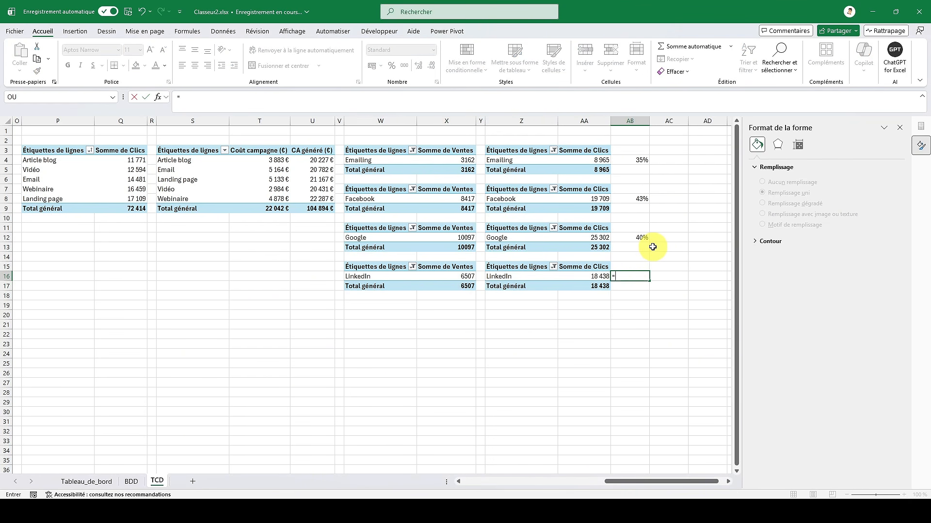
key("Left")
key("Left")
key("Left")
key("Left")
key("Down")
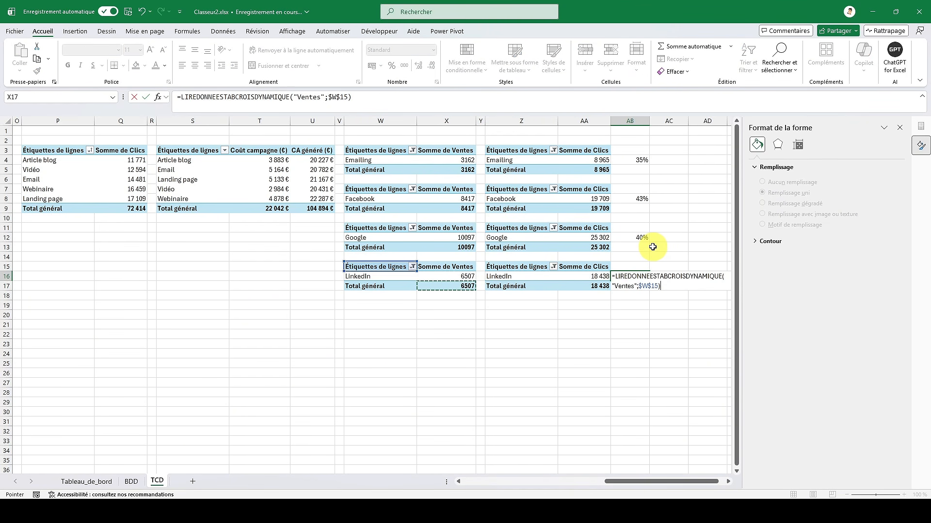
type("/")
key("Left")
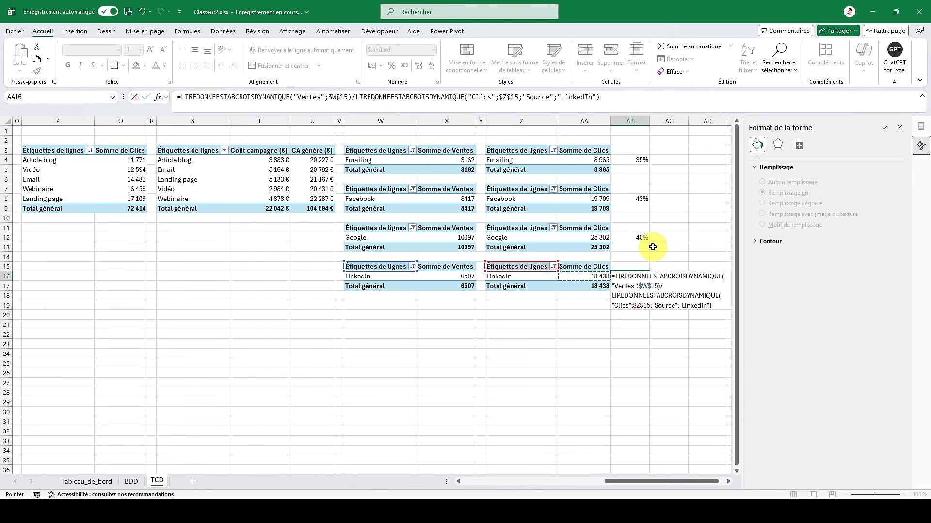
key("Down")
key("ctrl+Return")
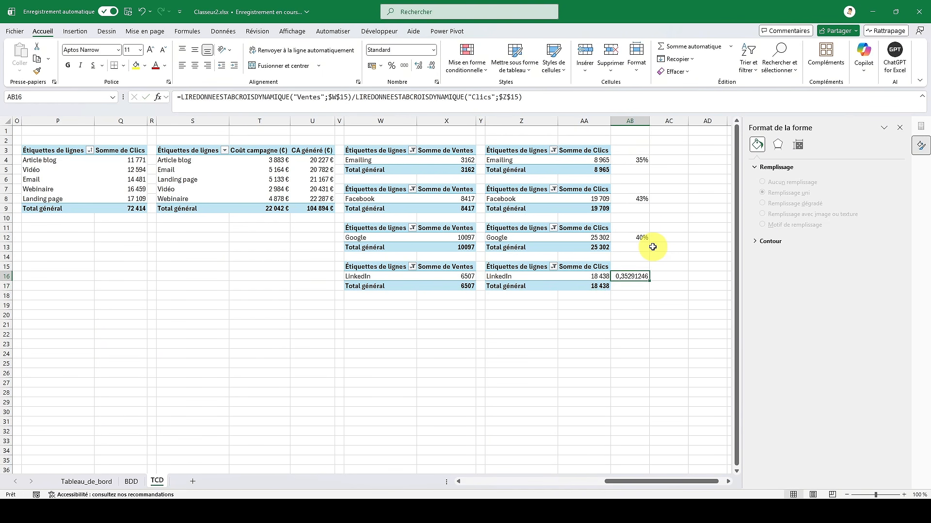
left_click(391, 65)
- Enter the formula =1-AB4 in AB5 to compute the remainder of the Emailing conversion rate
left_click(626, 168)
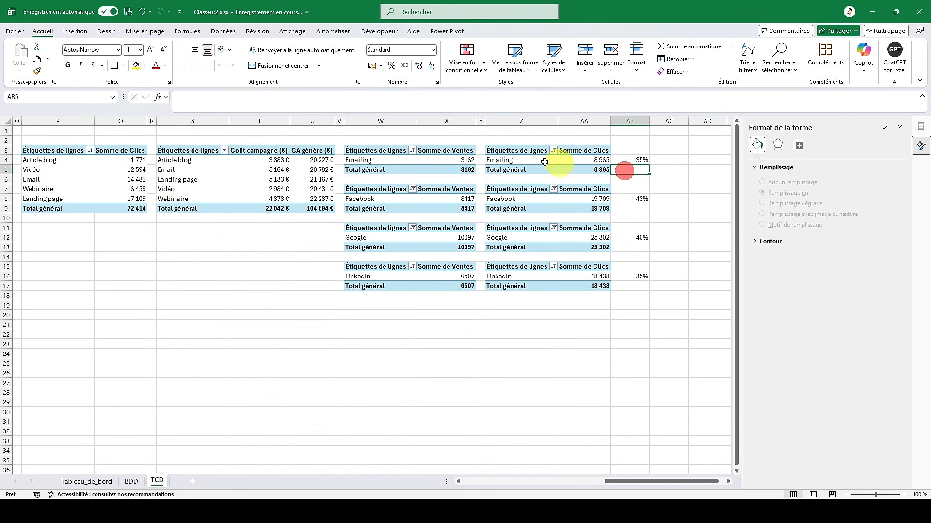
type("=")
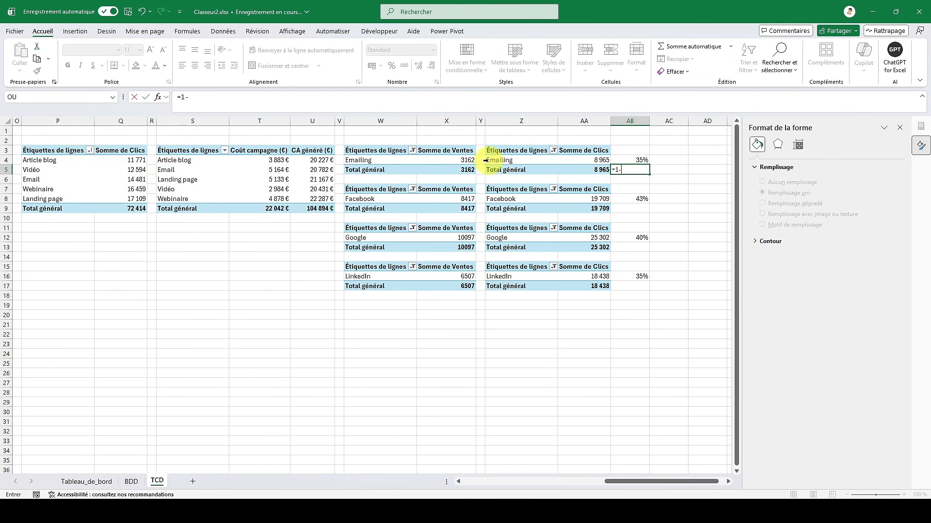
type("1-")
key("Up")
key("Return")
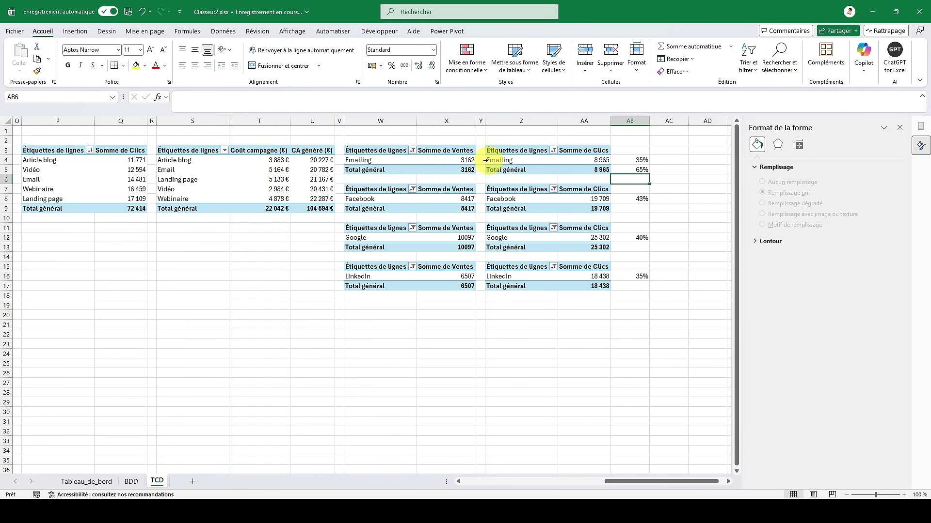
- Copy the remainder formula from AB5 to AB9, AB13 and AB17 for Facebook, Google and LinkedIn
key("Up")
key("ctrl+c")
key("Down")
key("Down")
key("Down")
key("Down")
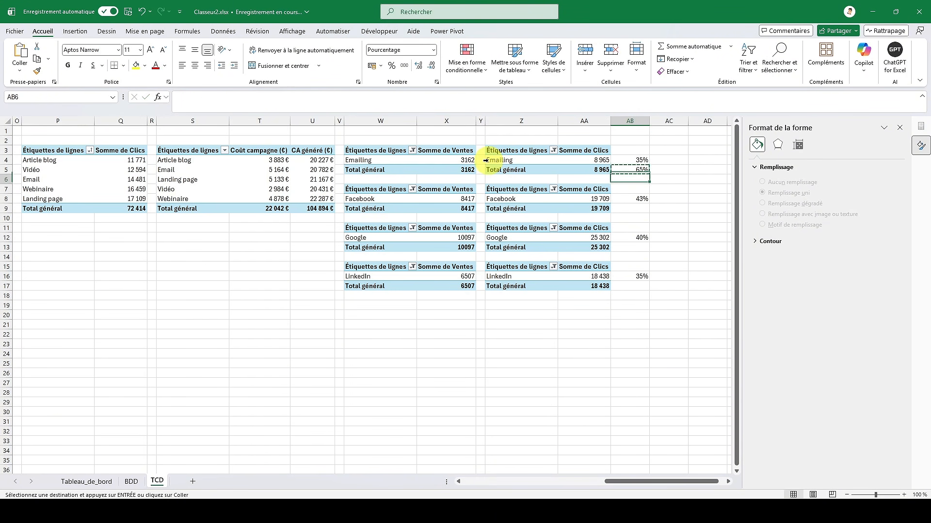
key("Down")
key("Down")
key("Down")
key("Down")
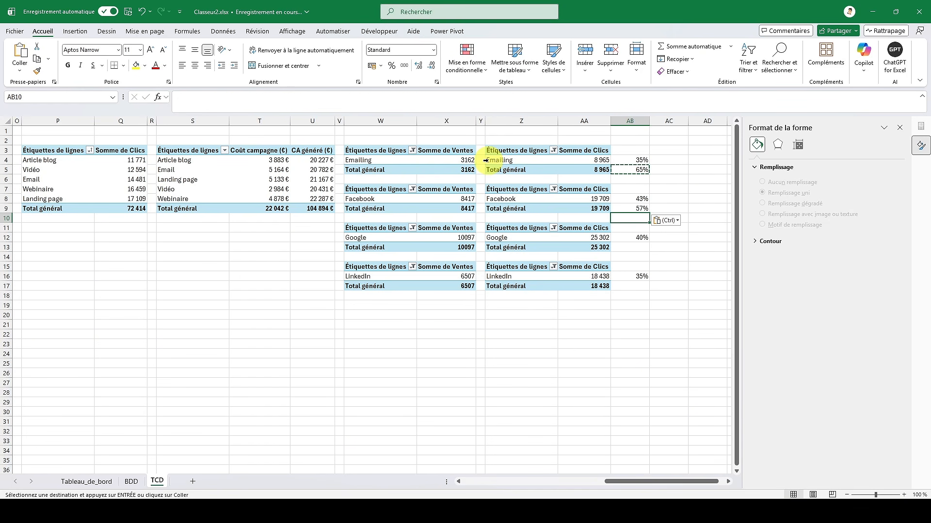
key("ctrl+v")
key("Down")
key("Down")
key("Down")
key("Down")
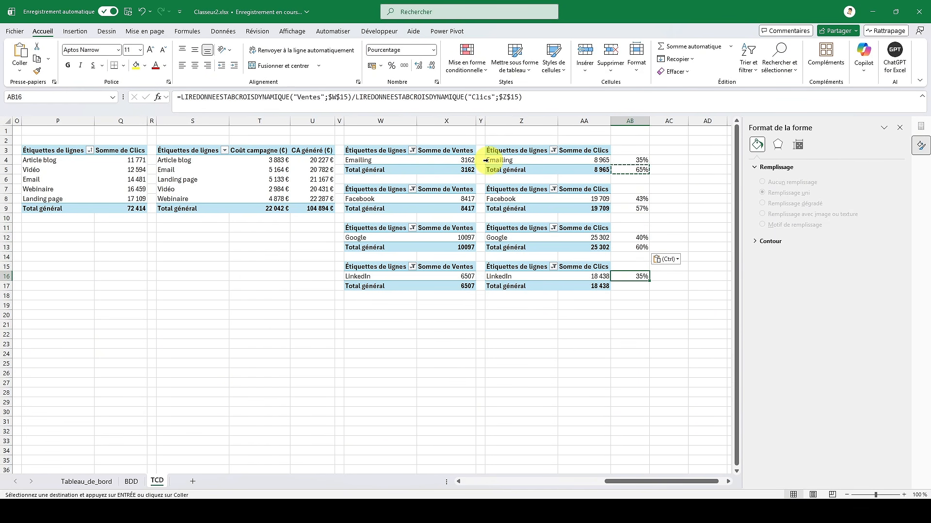
key("ctrl+v")
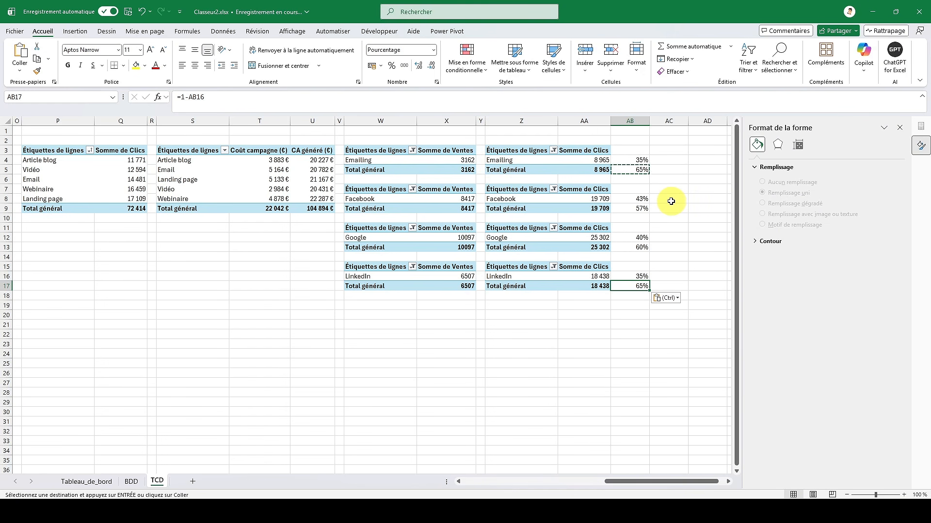
- Insert an empty doughnut chart on the TCD sheet, starting from a blank cell below the pivot tables
left_click(94, 480)
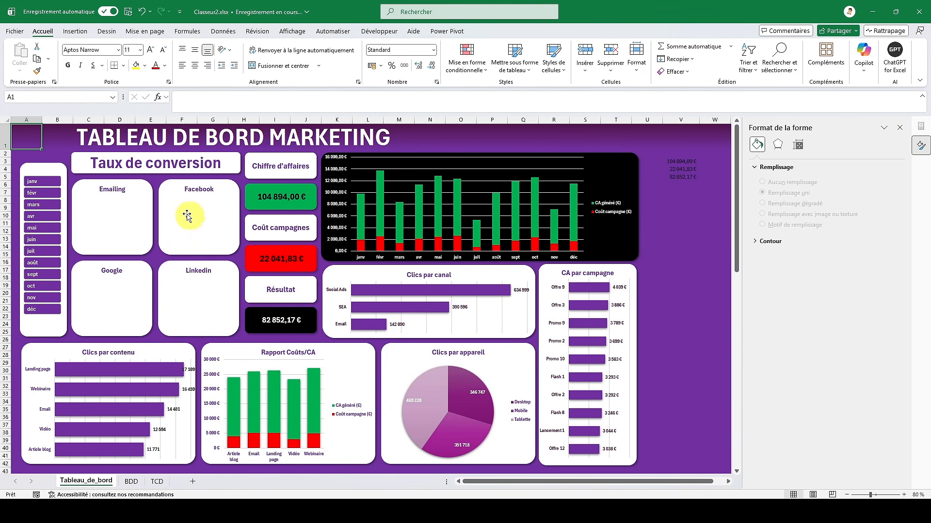
left_click(164, 482)
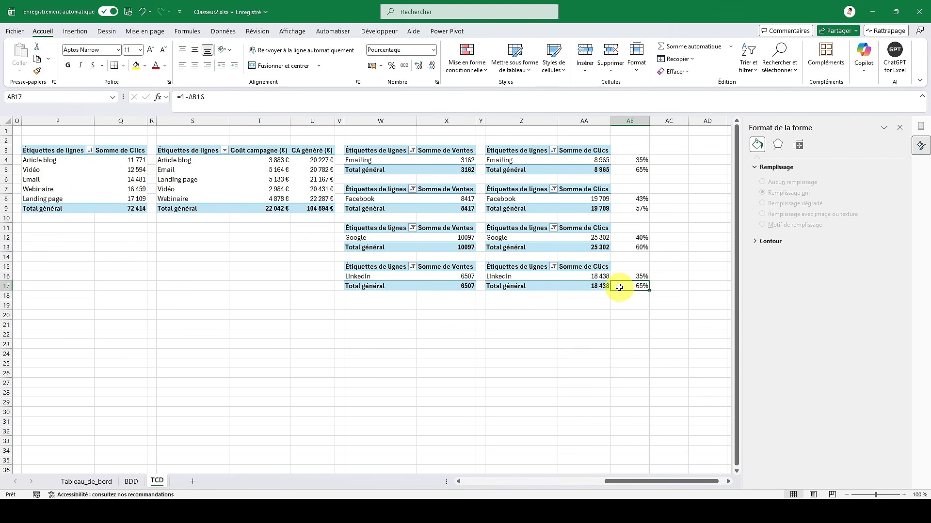
left_click(509, 312)
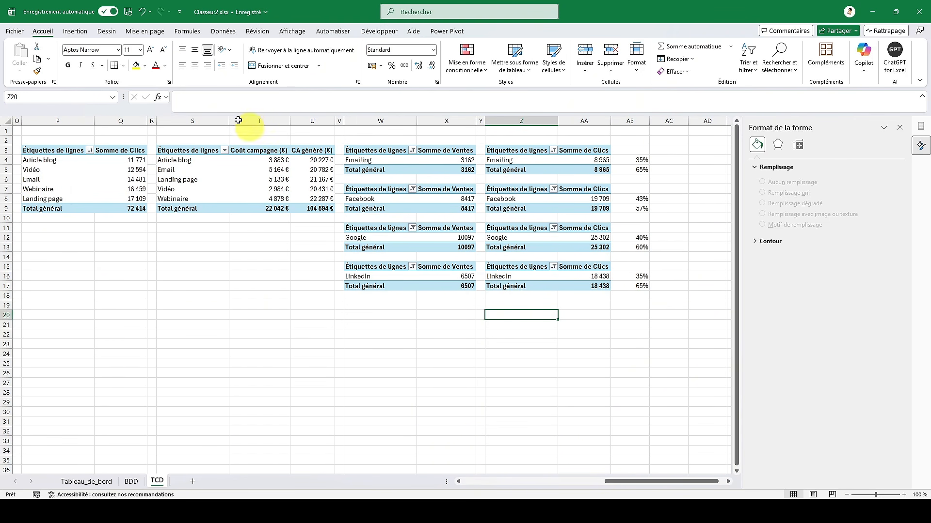
left_click(72, 31)
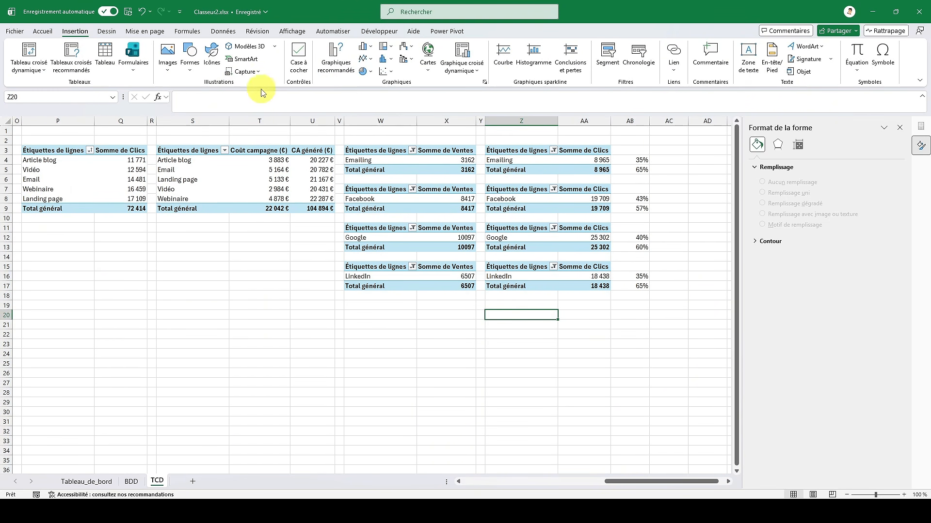
left_click(364, 71)
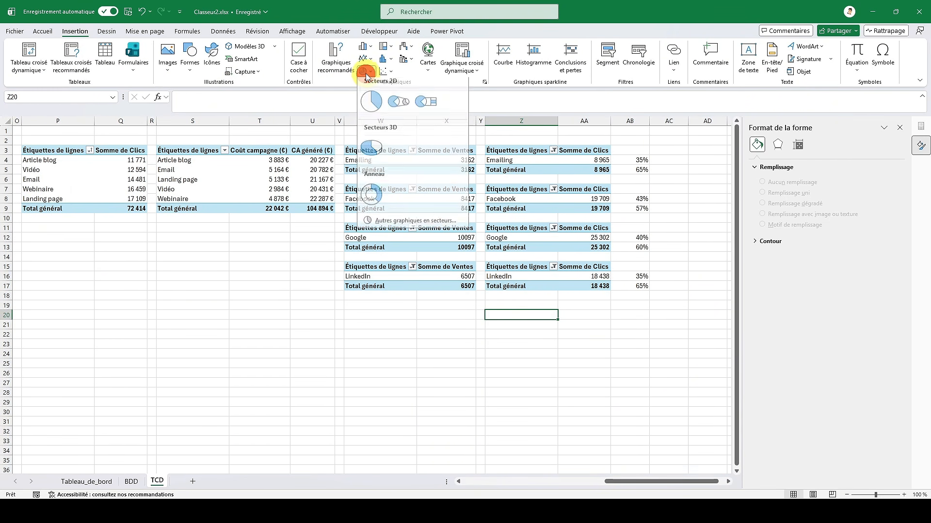
left_click(371, 199)
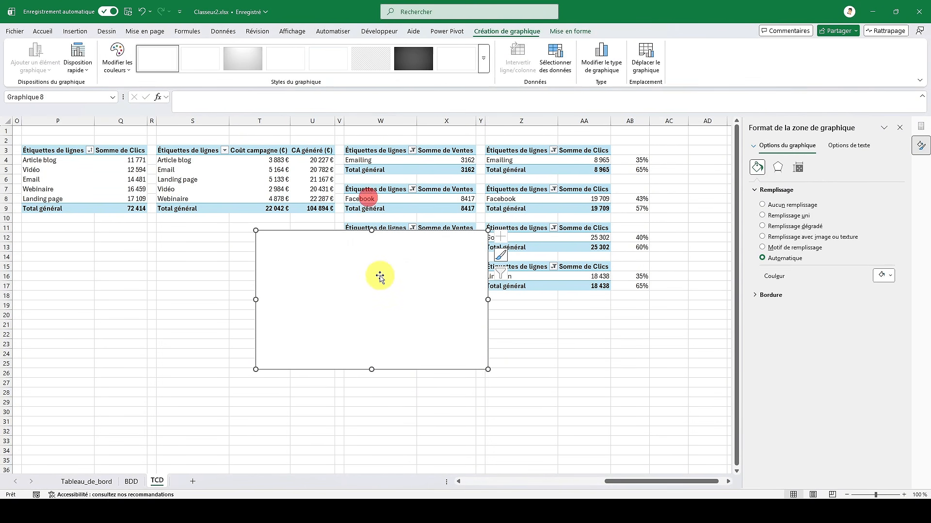
- Add a first data series to the empty chart made of ten constant values of 1
left_click(555, 70)
left_click(320, 208)
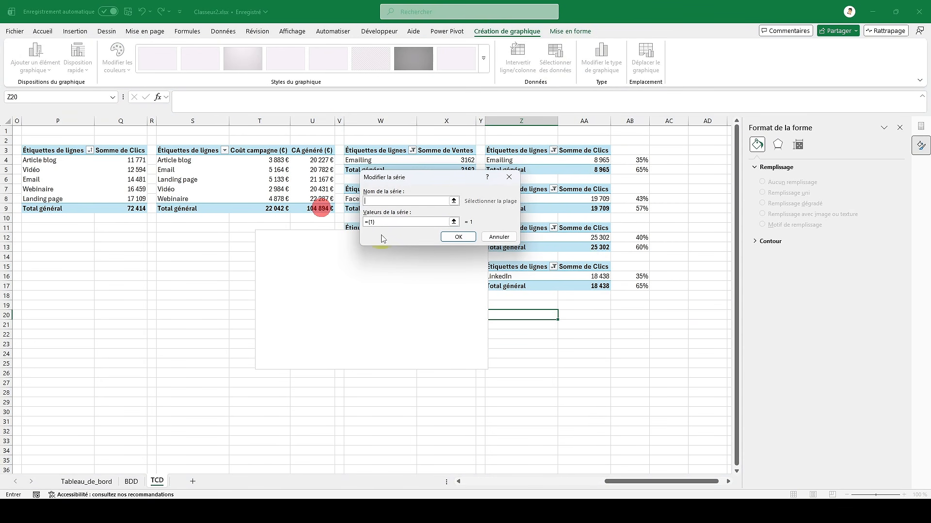
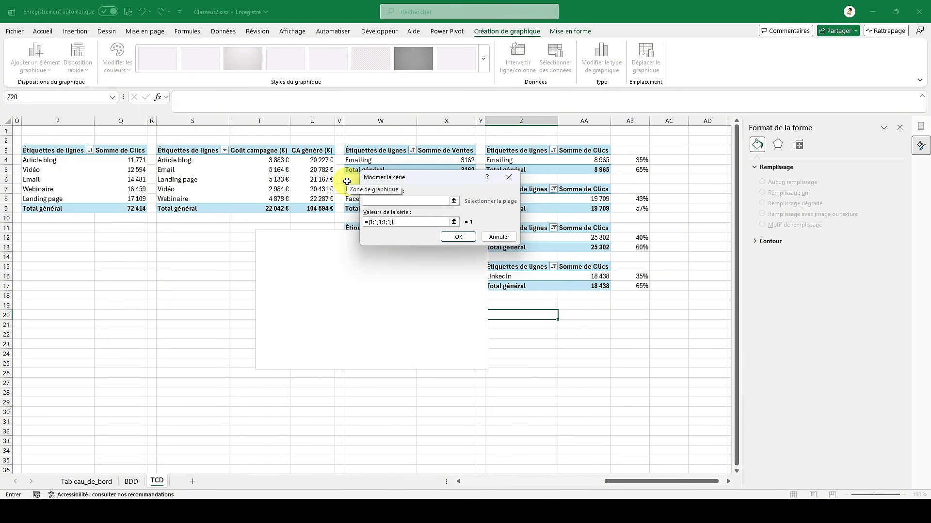
key("Return")
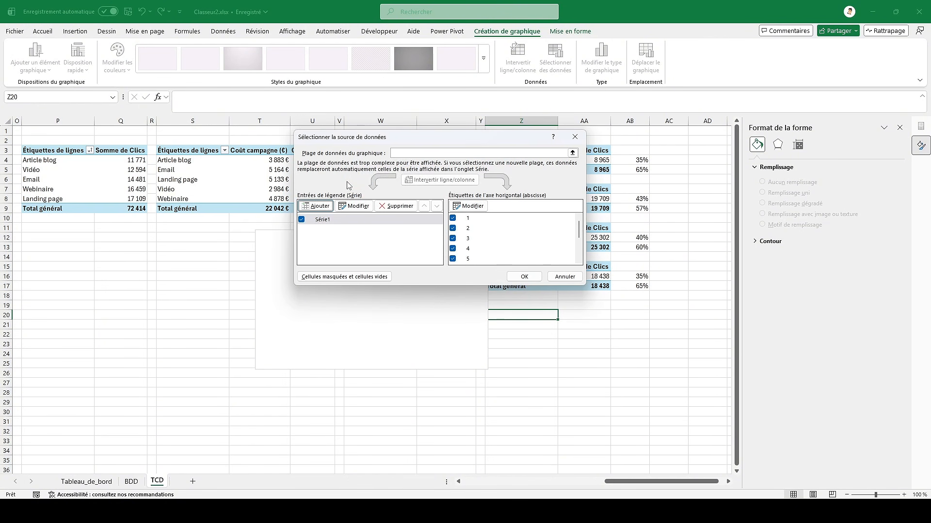
- Add a second series using TCD!AB4:AB5, the Emailing conversion rate and its remainder, and apply the data source
left_click(324, 210)
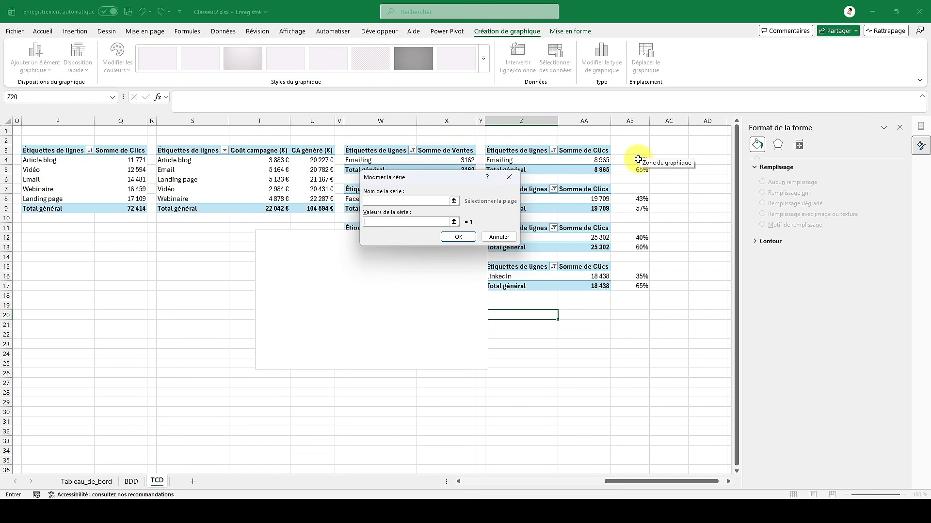
left_click_drag(638, 159, 635, 170)
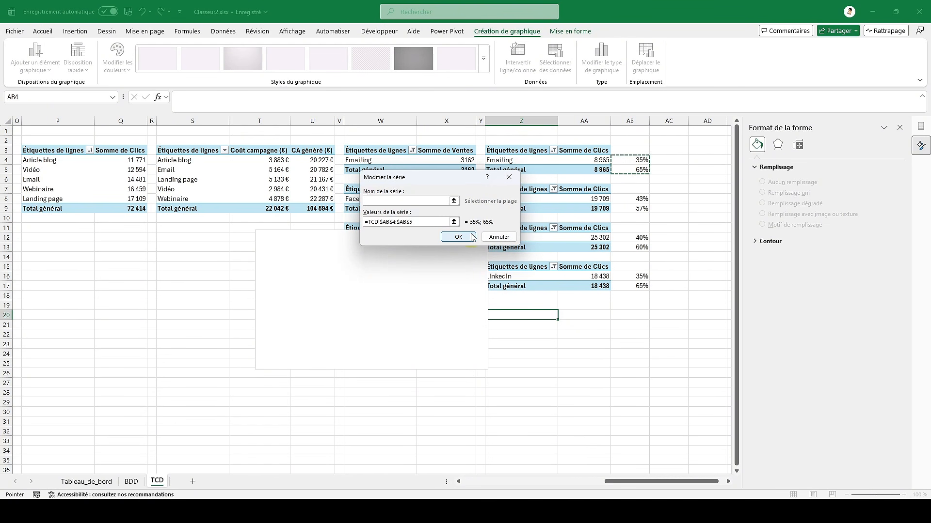
left_click(472, 237)
left_click(523, 276)
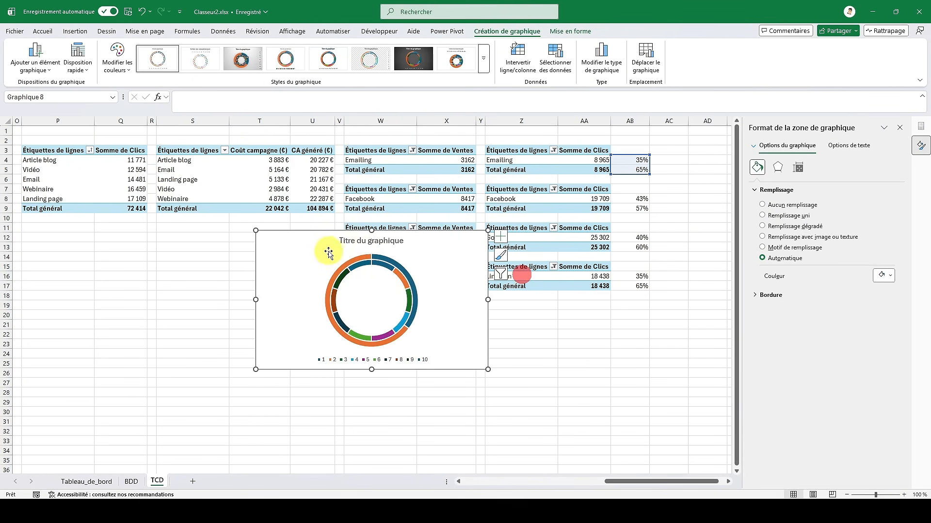
- Delete the doughnut chart's title and legend
left_click(402, 240)
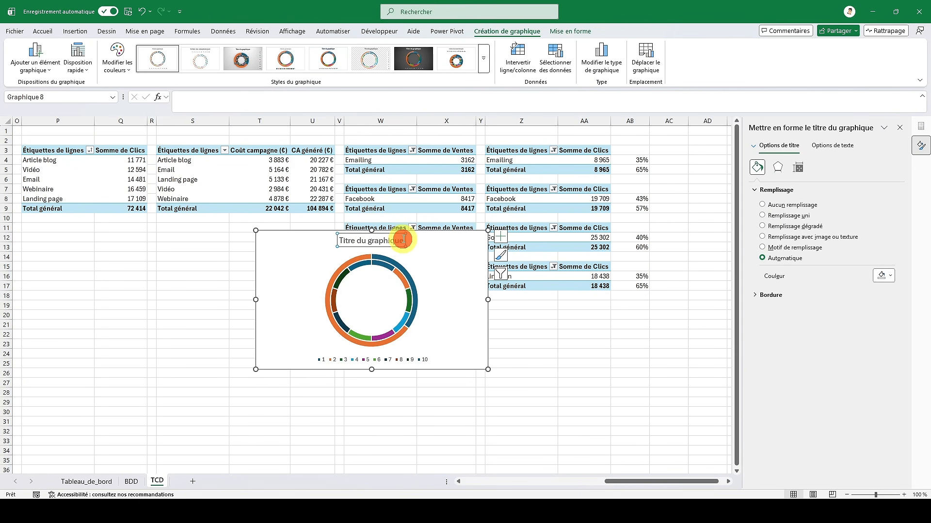
key("Delete")
left_click(408, 358)
key("Delete")
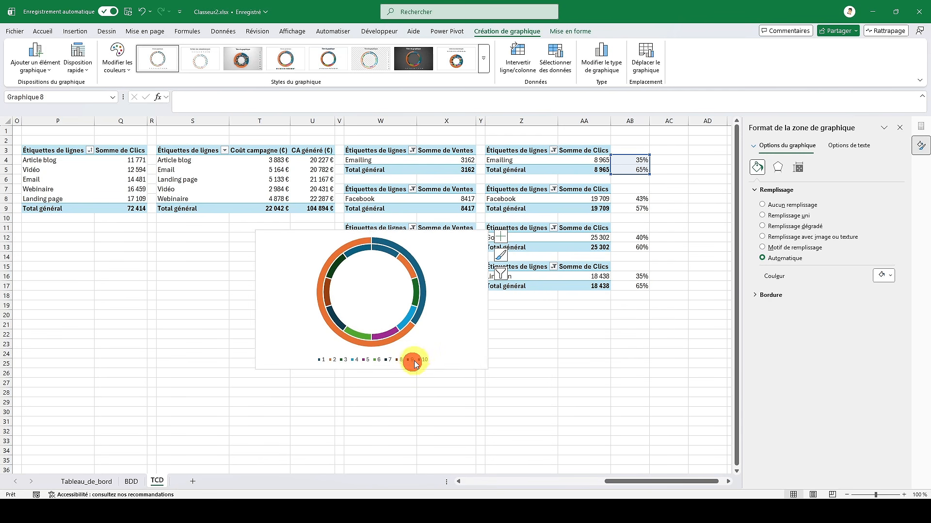
- Set the doughnut chart's ring thickness (Épaisseur de l'anneau) to 50 %
left_click(418, 263)
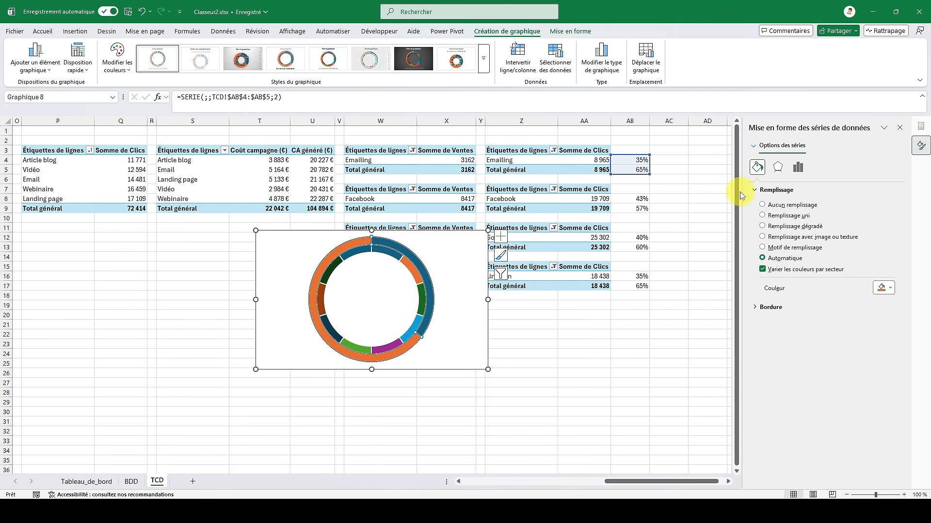
left_click(797, 167)
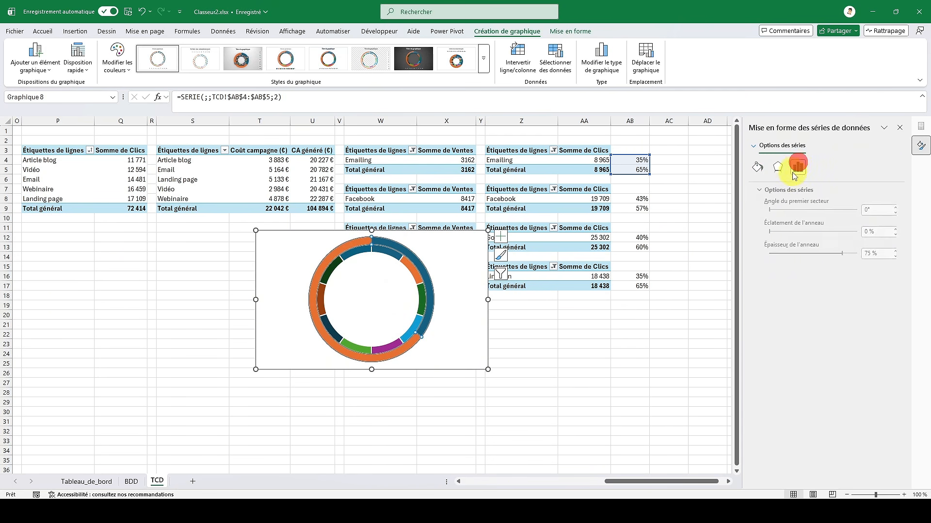
left_click(865, 253)
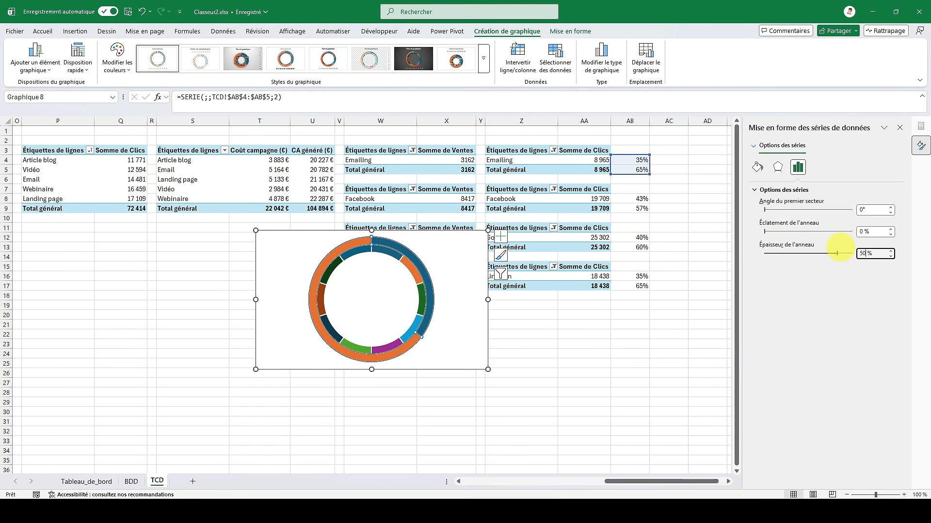
key("Return")
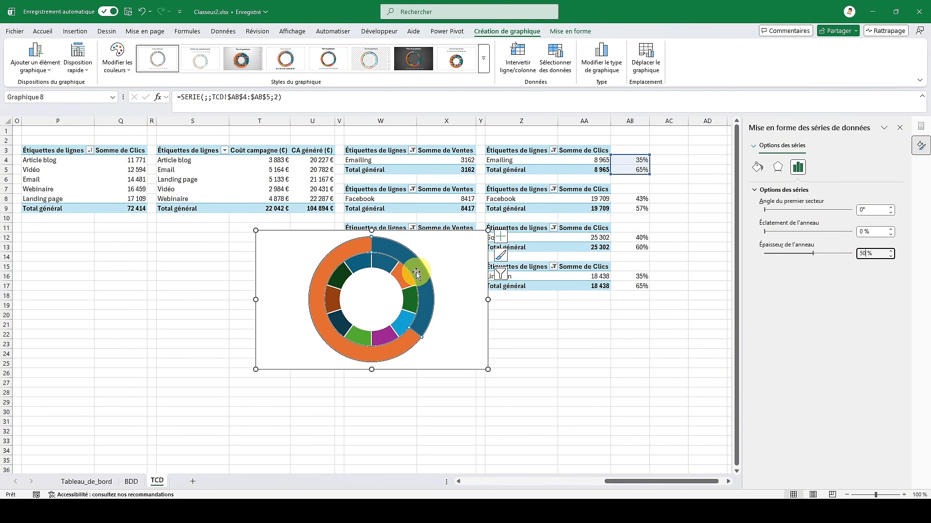
- Fill all segments of the inner ten-part ring with solid standard purple
left_click(397, 273)
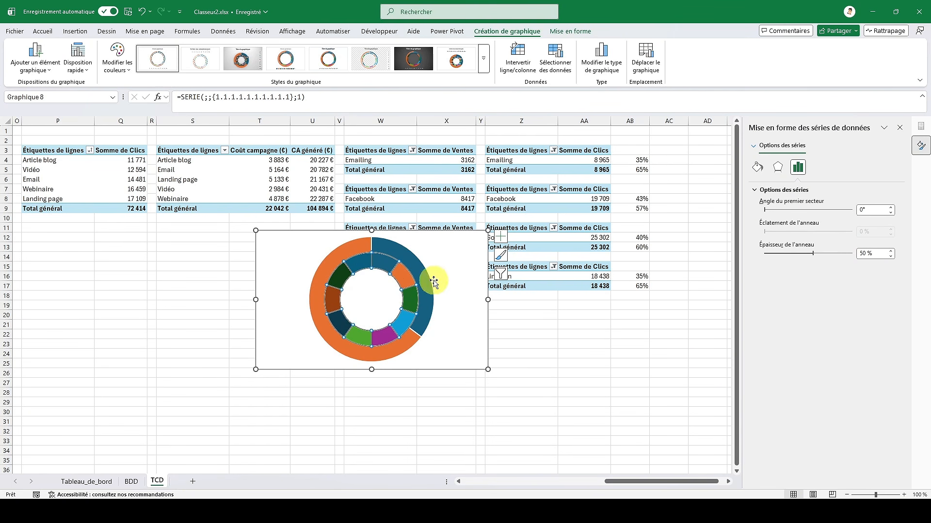
left_click(757, 167)
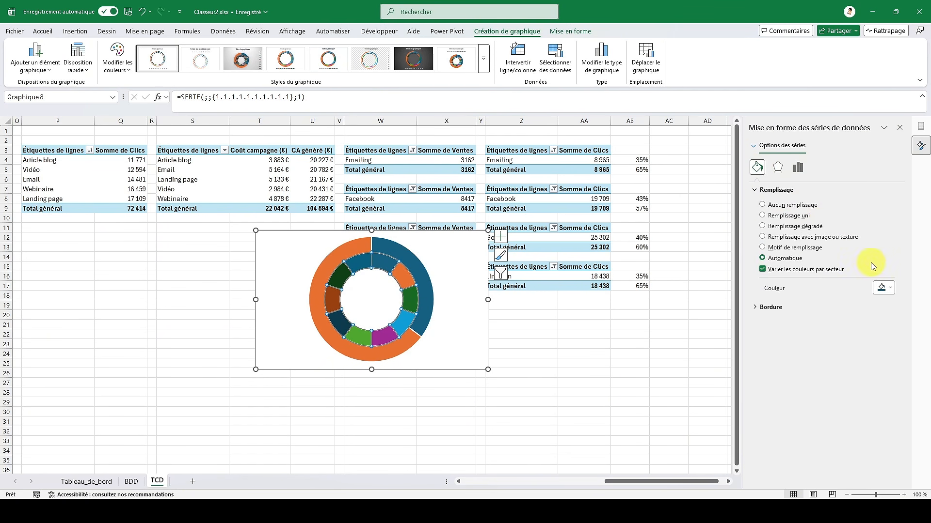
left_click(881, 288)
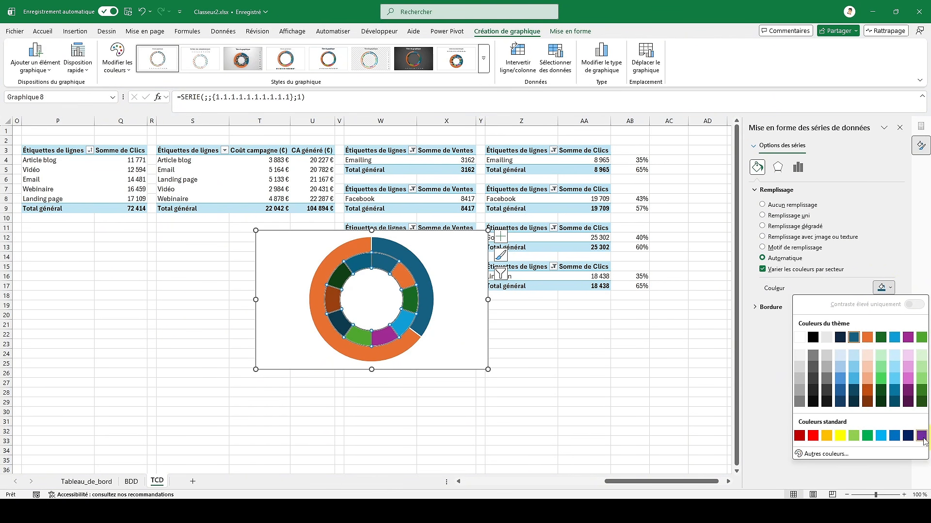
left_click(921, 436)
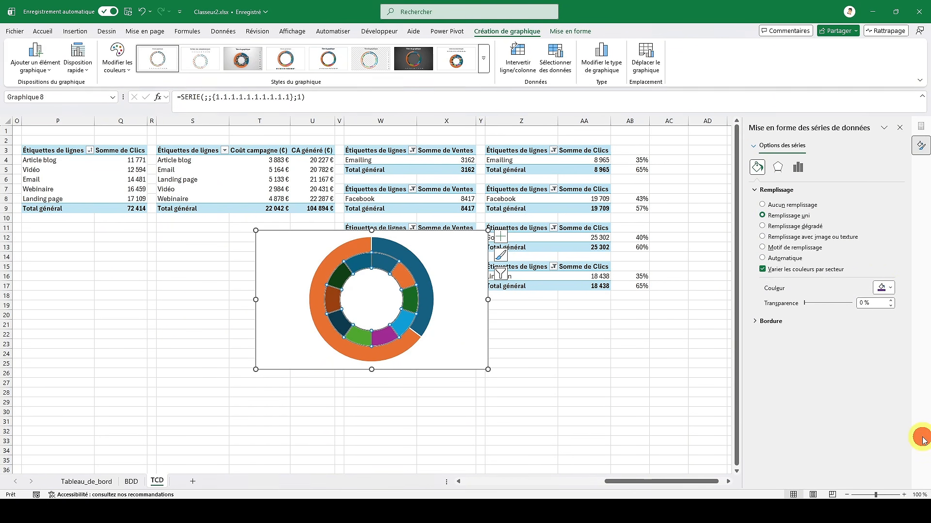
- Change the combined chart so that Série2 is plotted on the secondary axis, keeping the Anneau type
left_click(413, 258)
left_click(600, 68)
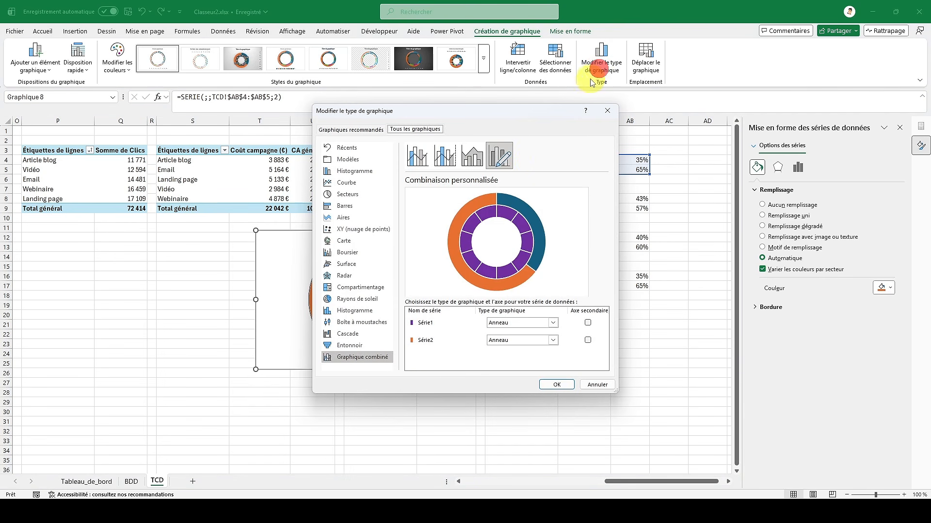
left_click(588, 340)
left_click(588, 341)
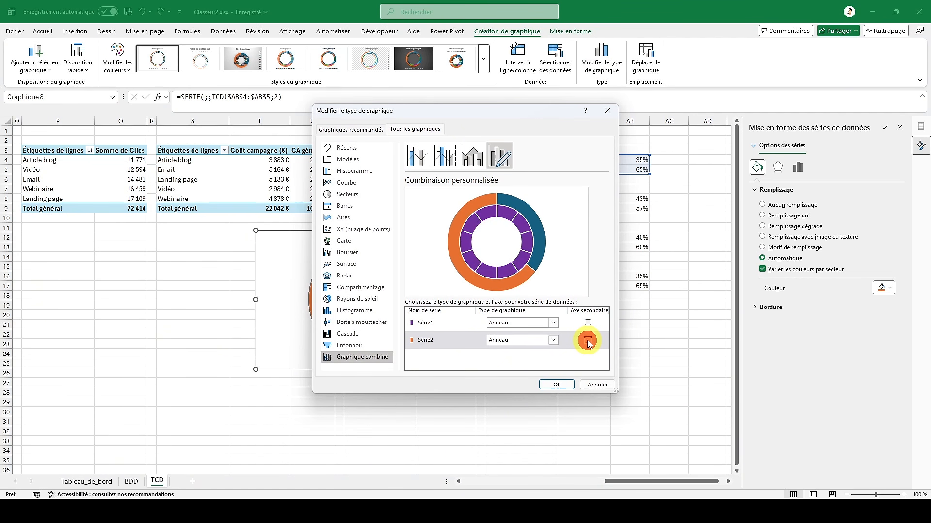
left_click(588, 341)
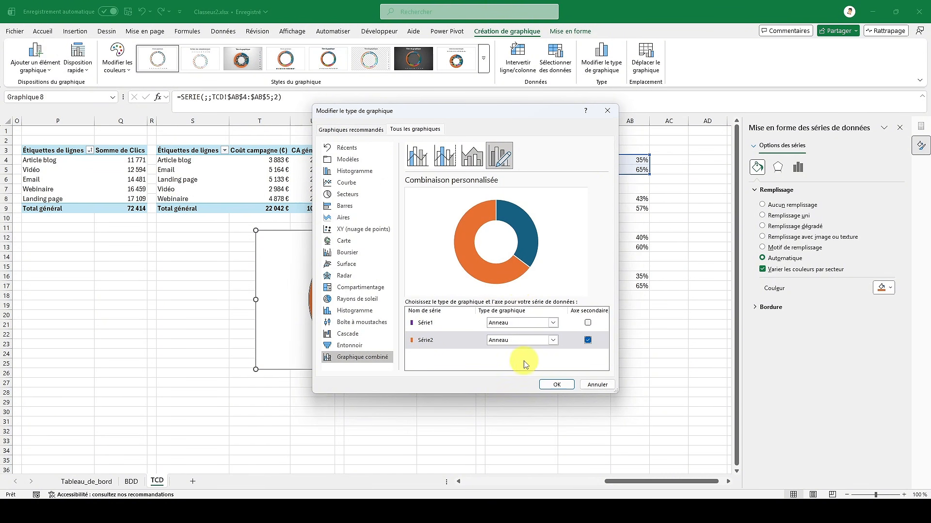
left_click(551, 383)
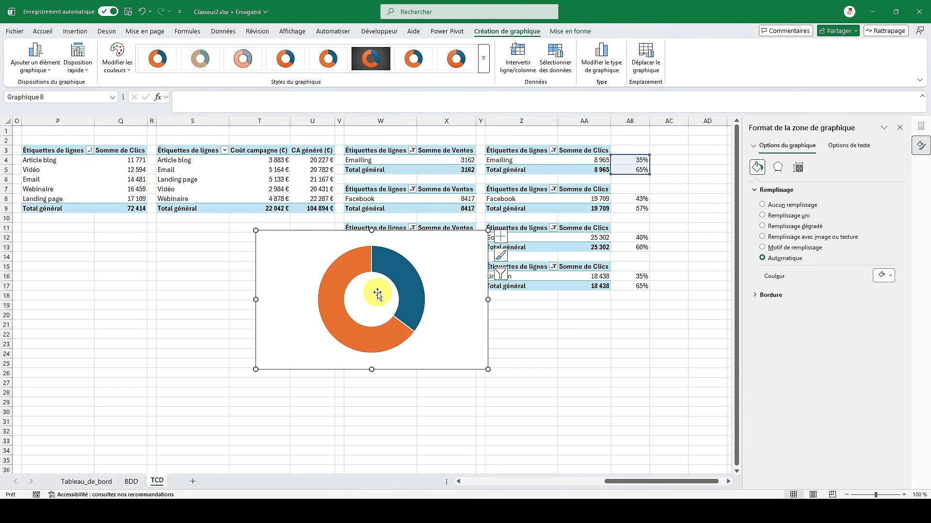
- Fill the conversion rate slice of the AB4:AB5 series with white at 100 % transparency
left_click(395, 276)
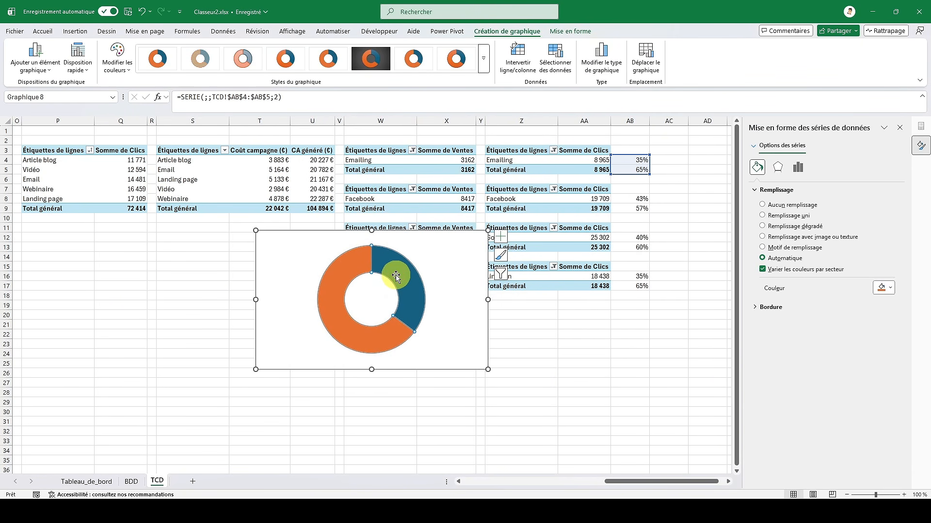
left_click(396, 274)
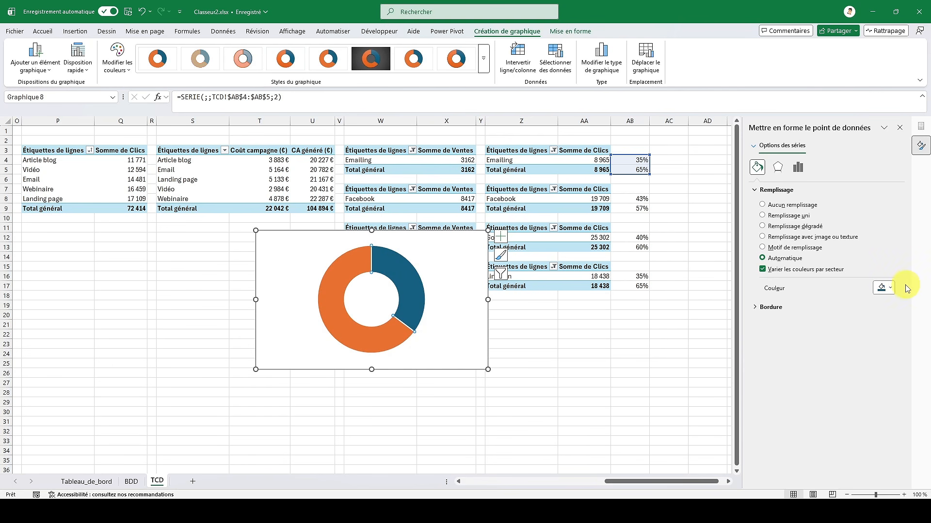
left_click(885, 287)
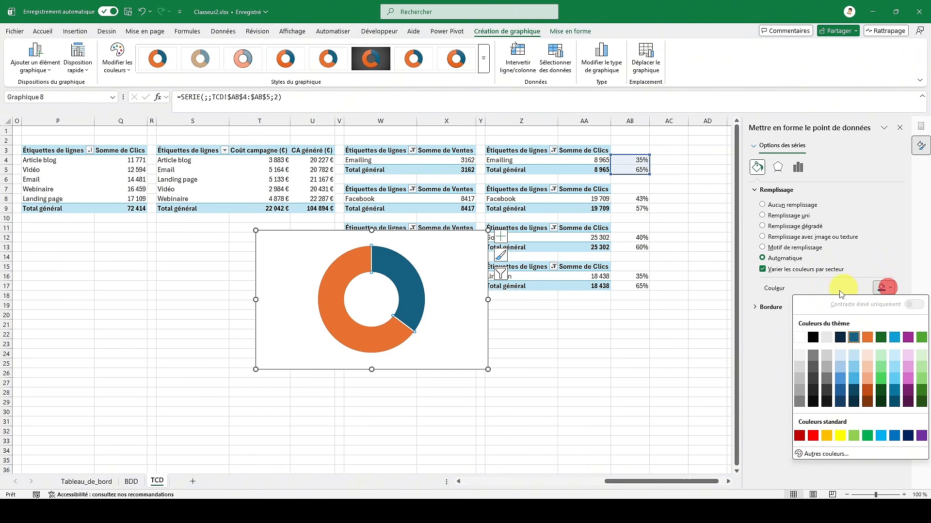
left_click(800, 338)
left_click(805, 303)
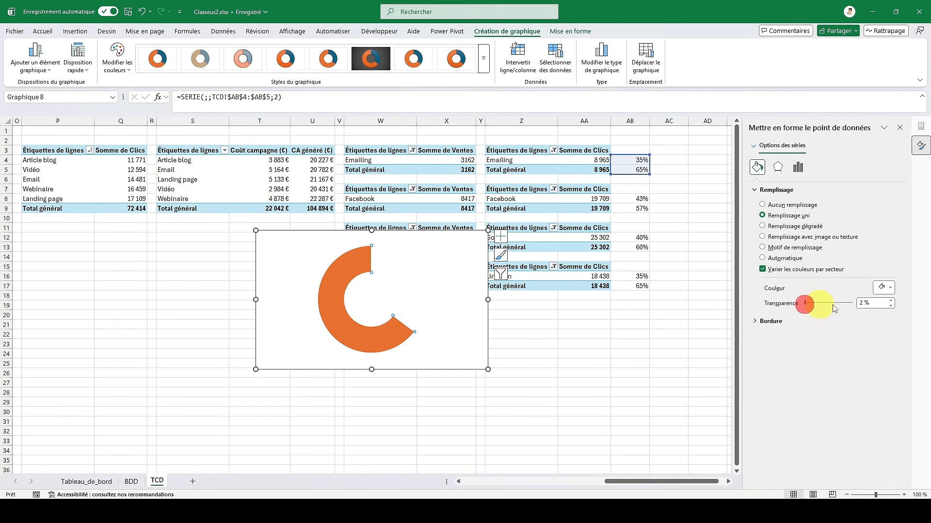
left_click_drag(833, 309, 898, 307)
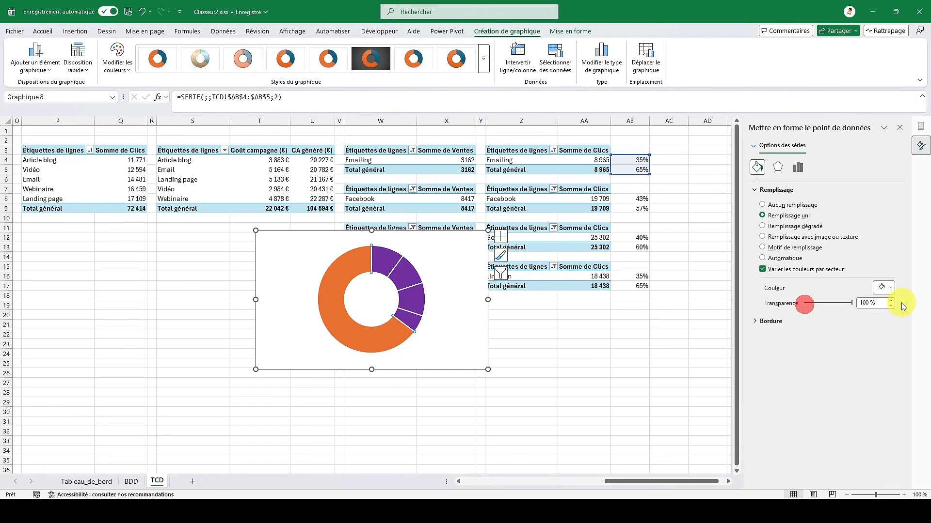
- Fill the remainder slice of the AB4:AB5 series with white at 20 % transparency
left_click(390, 332)
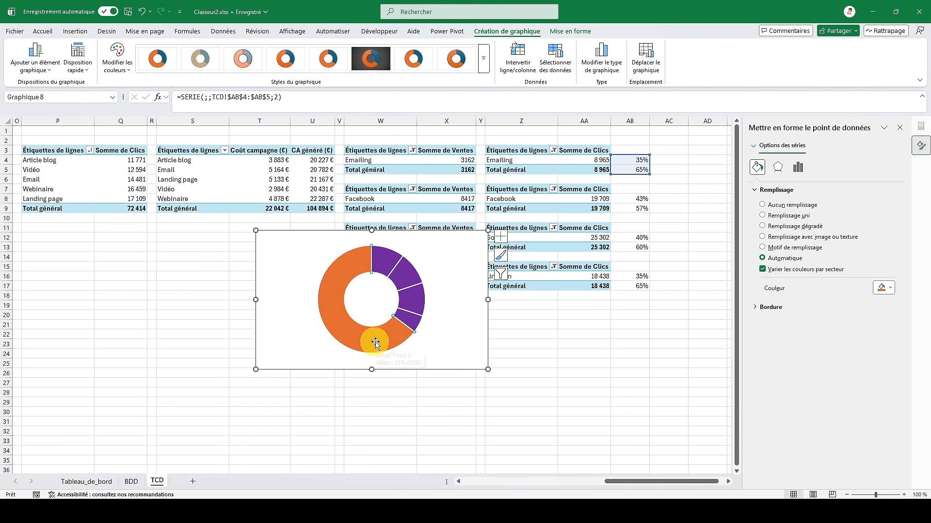
left_click(891, 287)
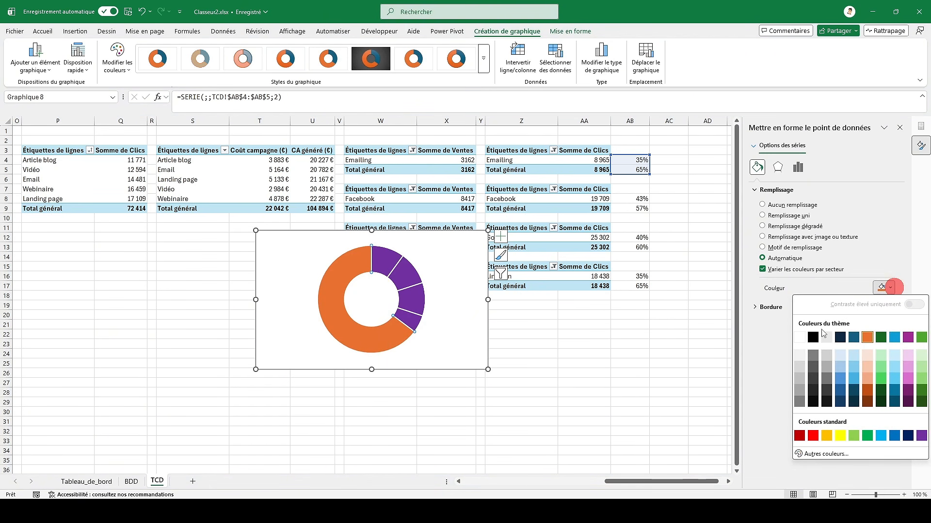
left_click(796, 340)
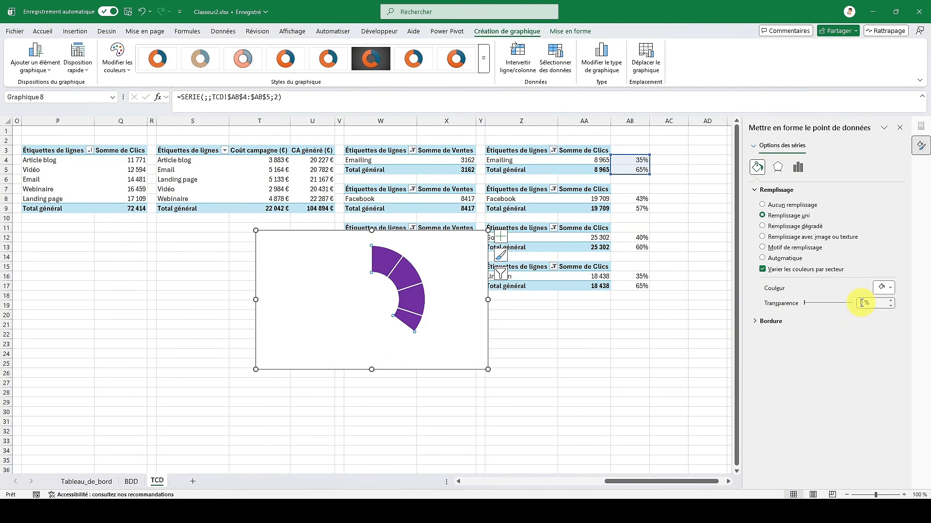
left_click(860, 303)
type("20")
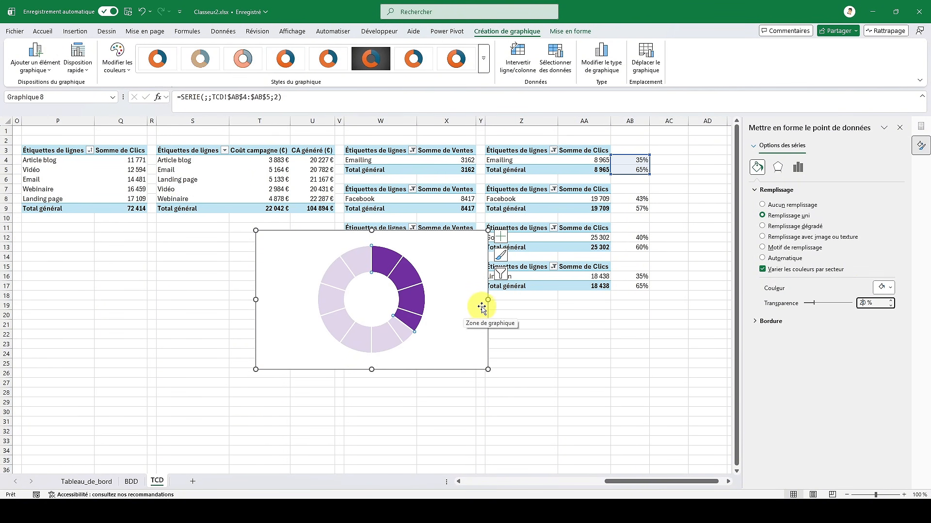
- Narrow the conversion rate chart's frame and move the chart from the TCD sheet to the Emailing card on Tableau_de_bord
left_click_drag(489, 300, 405, 300)
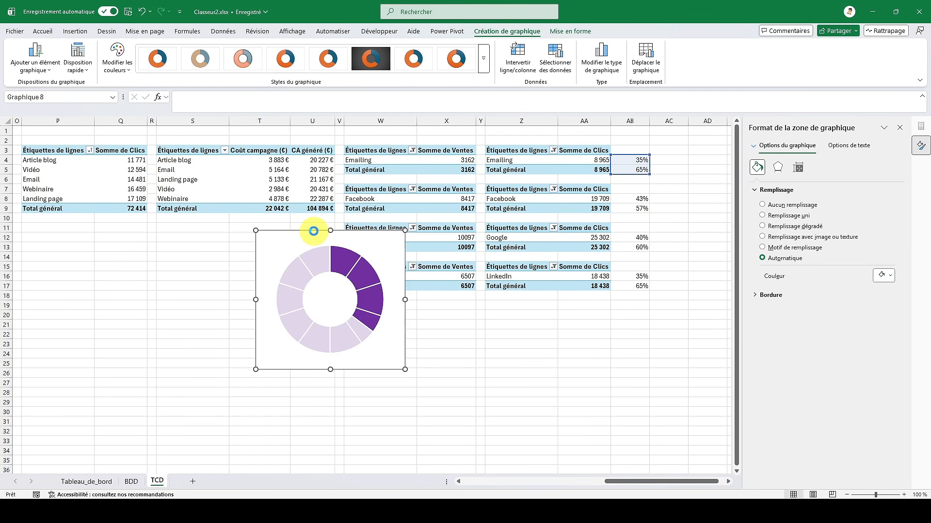
key("ctrl+x")
left_click(97, 480)
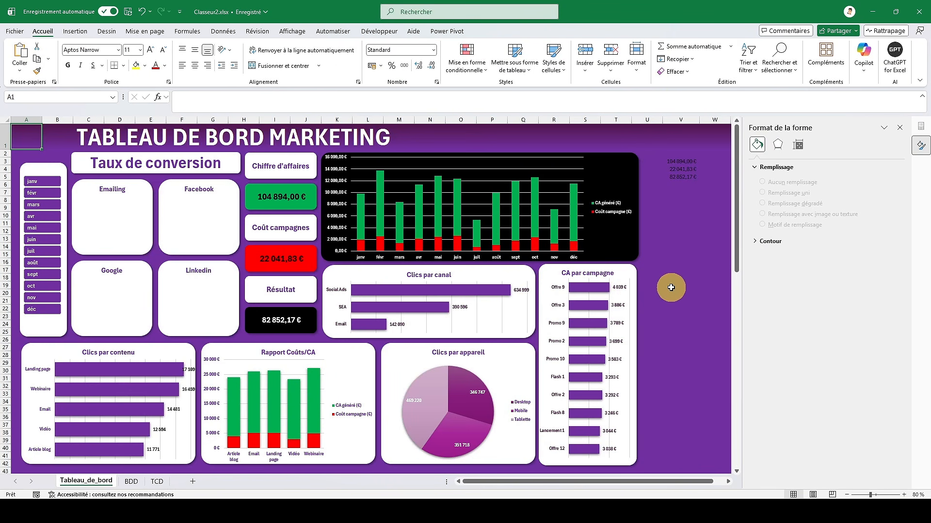
left_click(676, 286)
key("ctrl+v")
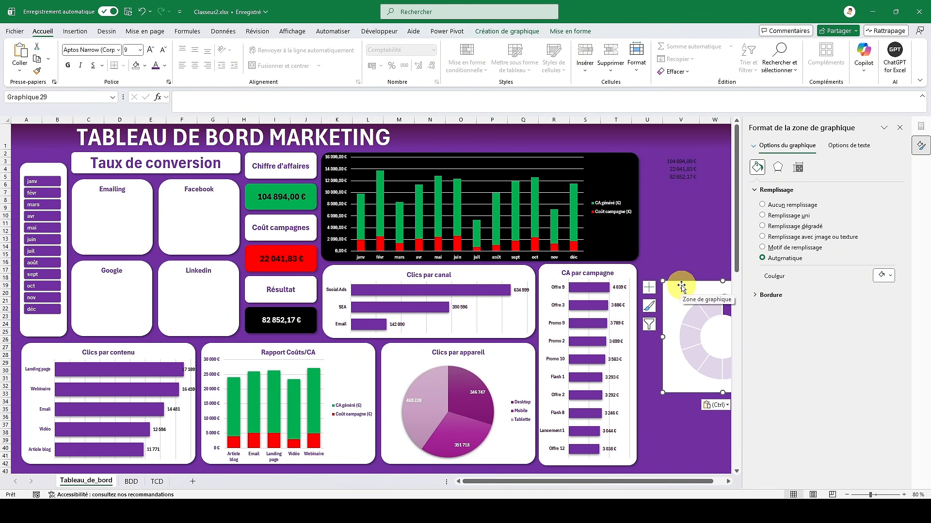
left_click_drag(681, 286, 100, 209)
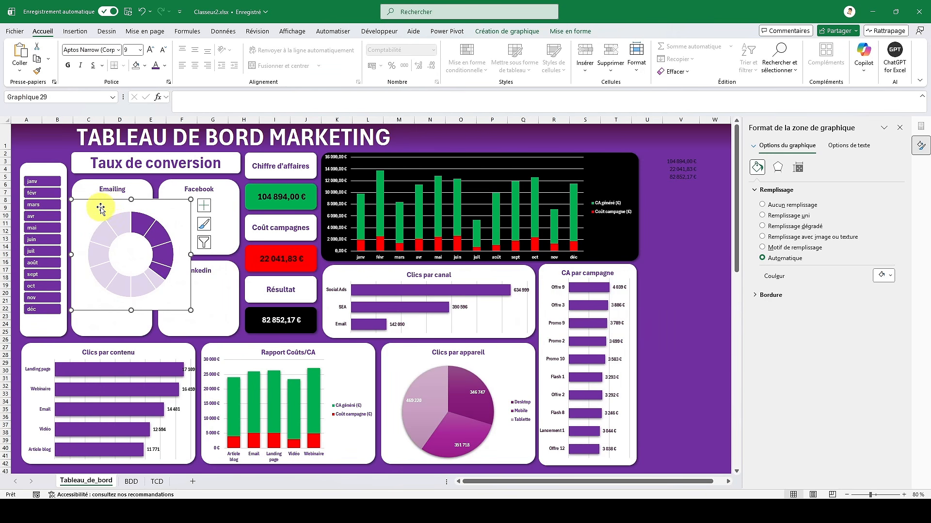
- Remove the chart area's fill and outline, and shrink the doughnut chart to fit inside the Emailing card
right_click(101, 203)
left_click(128, 167)
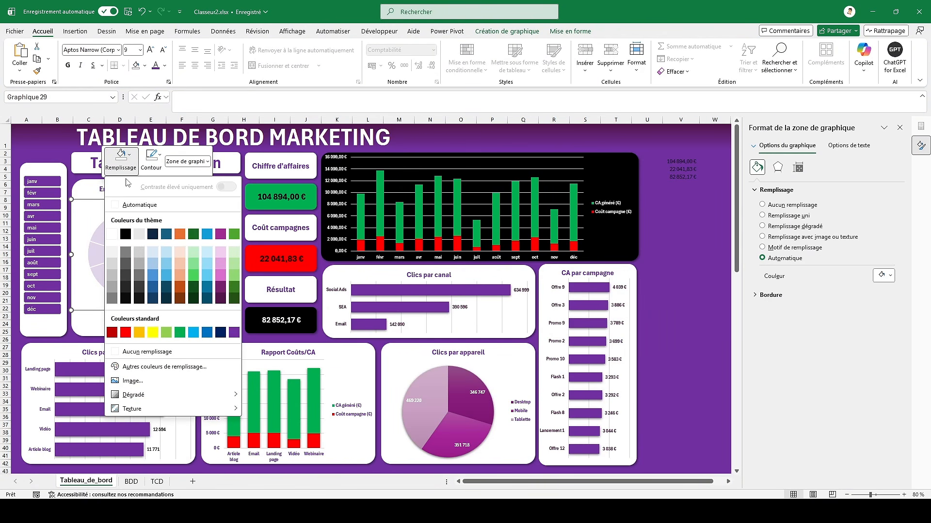
left_click(151, 353)
left_click(151, 159)
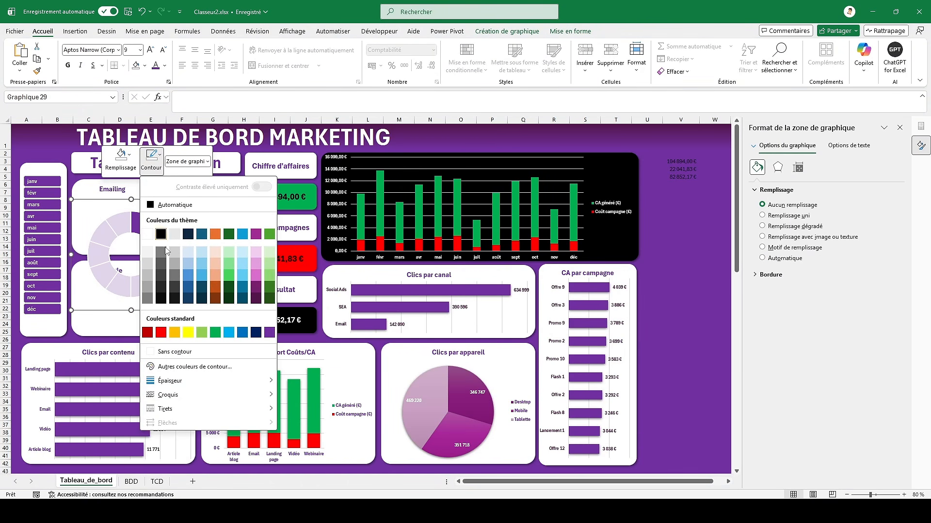
left_click(176, 352)
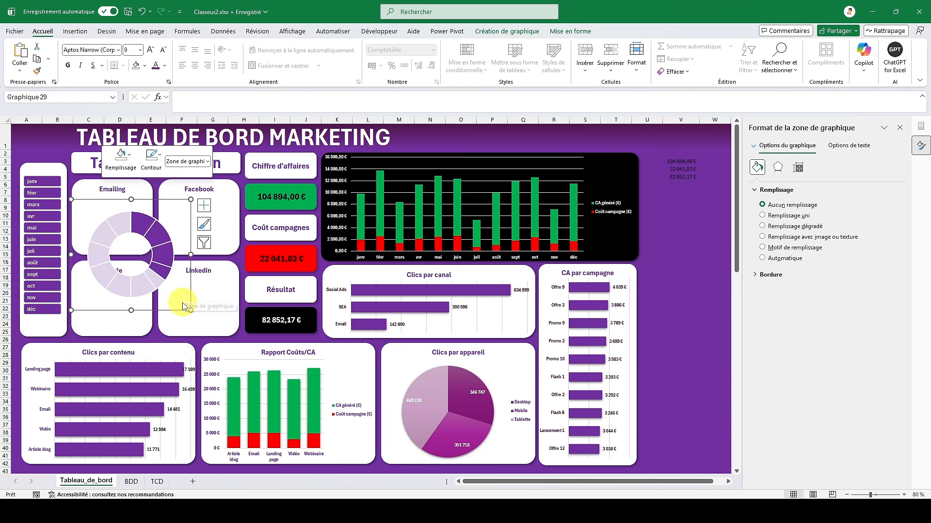
left_click_drag(190, 311, 158, 274)
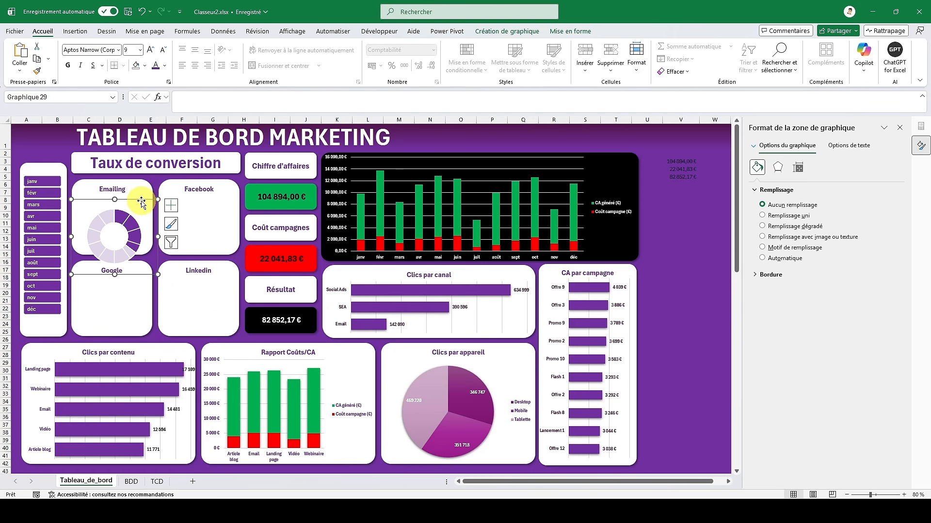
left_click_drag(142, 199, 139, 185)
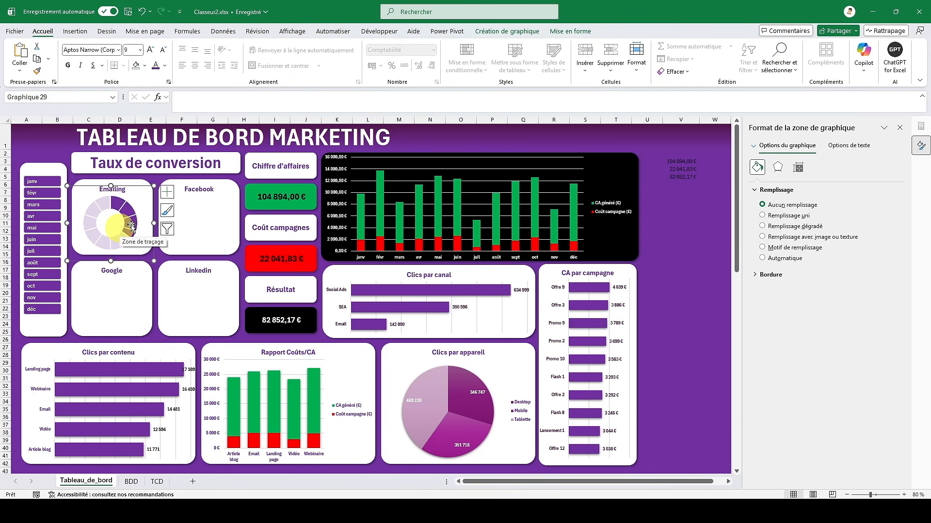
- Link cell V6 of Tableau_de_bord to the Emailing conversion rate with =TCD!AB4
left_click(681, 185)
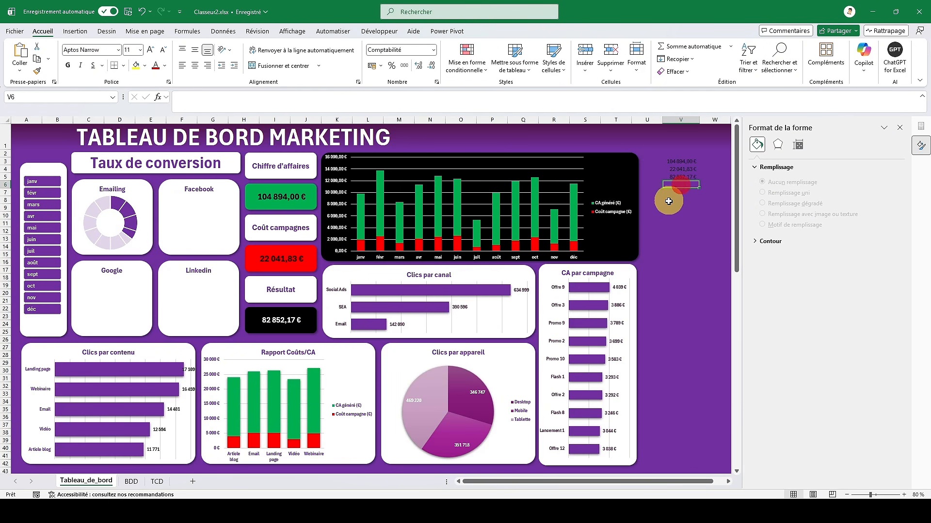
type("=")
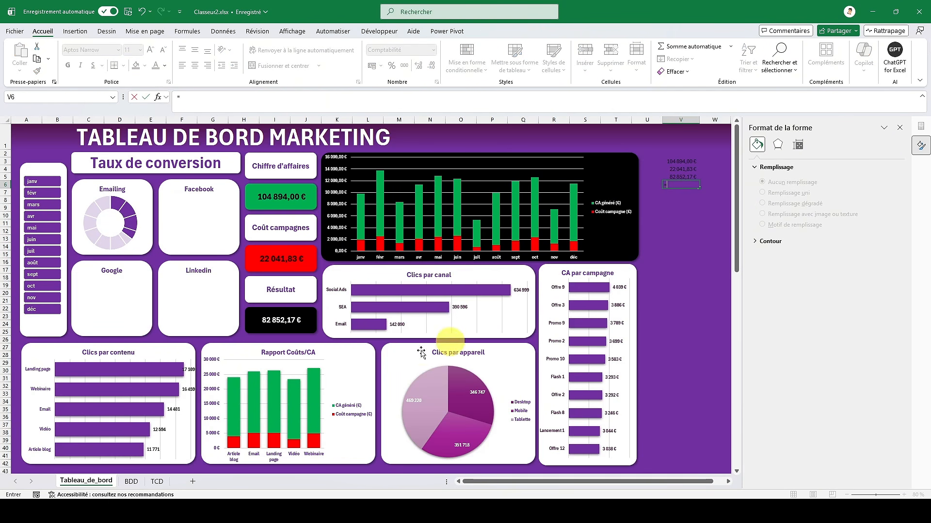
left_click(156, 481)
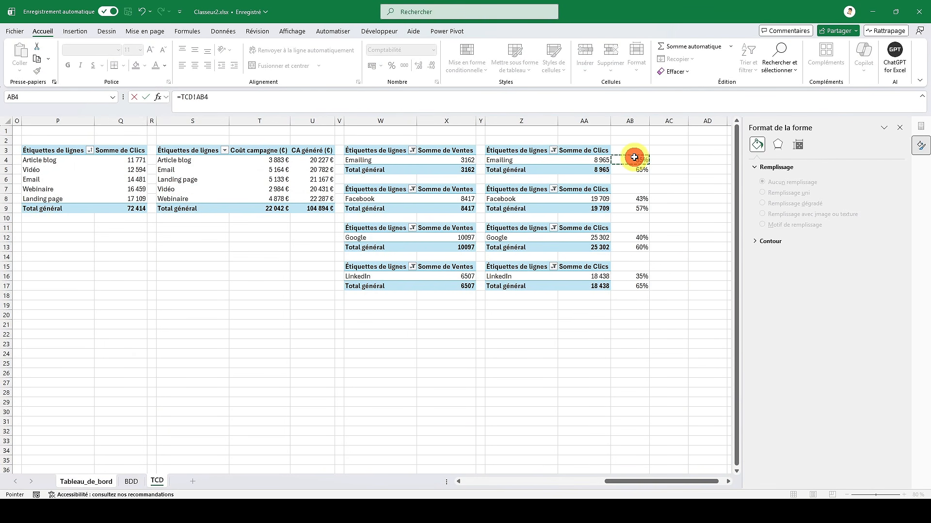
key("Return")
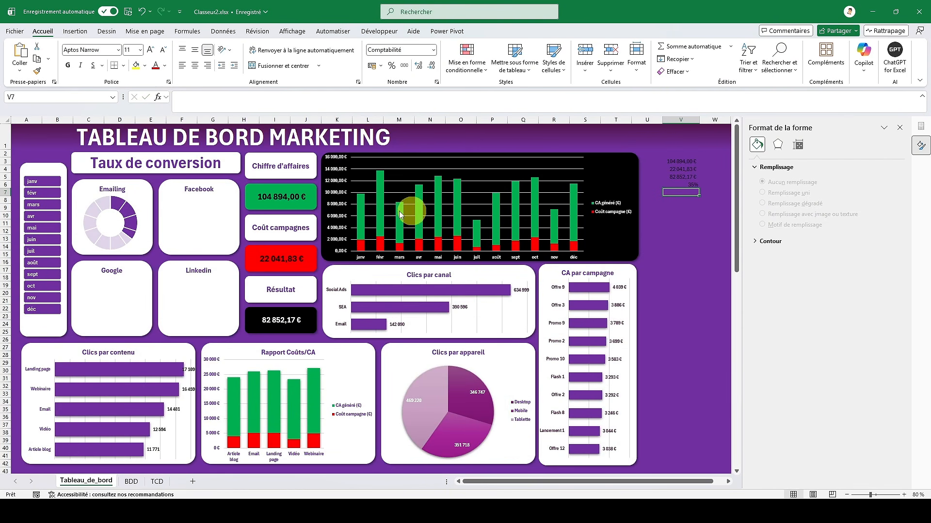
- Insert a text box below the helper values in column V and link its content to =V6
left_click(71, 36)
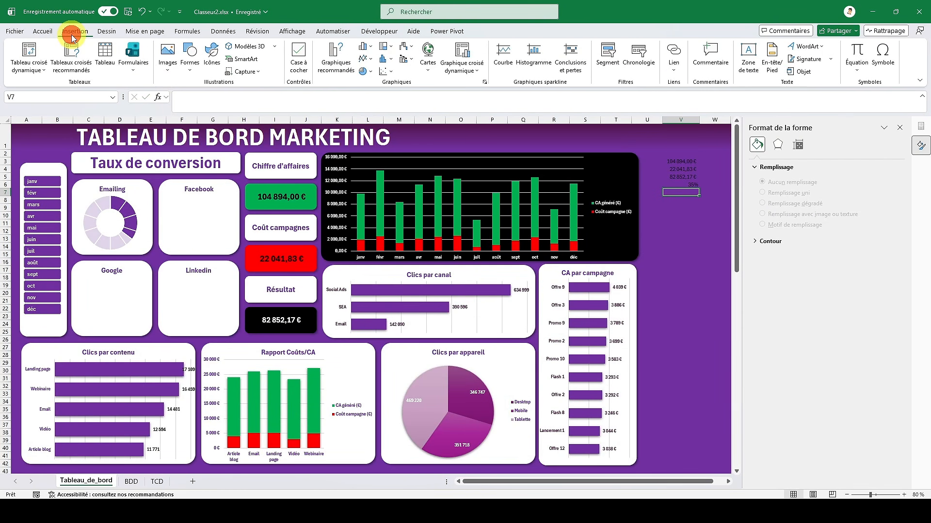
left_click(741, 73)
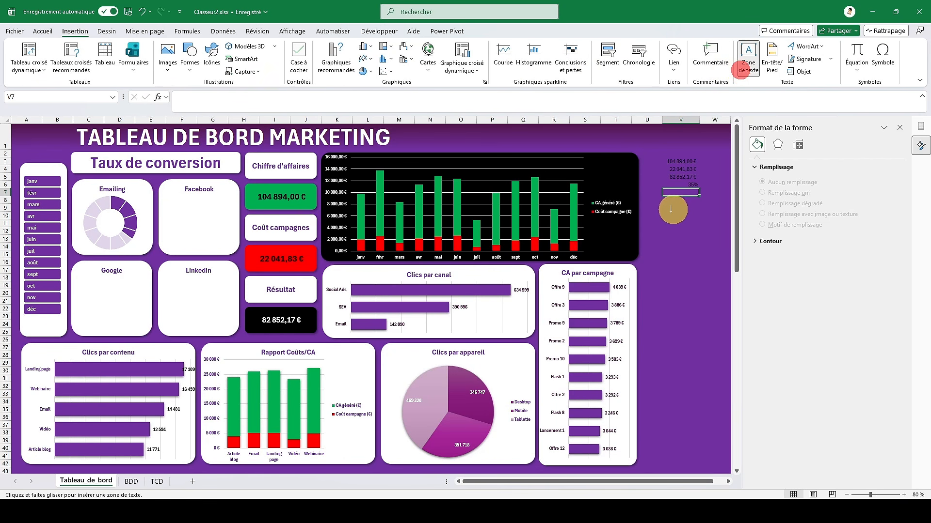
left_click_drag(652, 225, 690, 261)
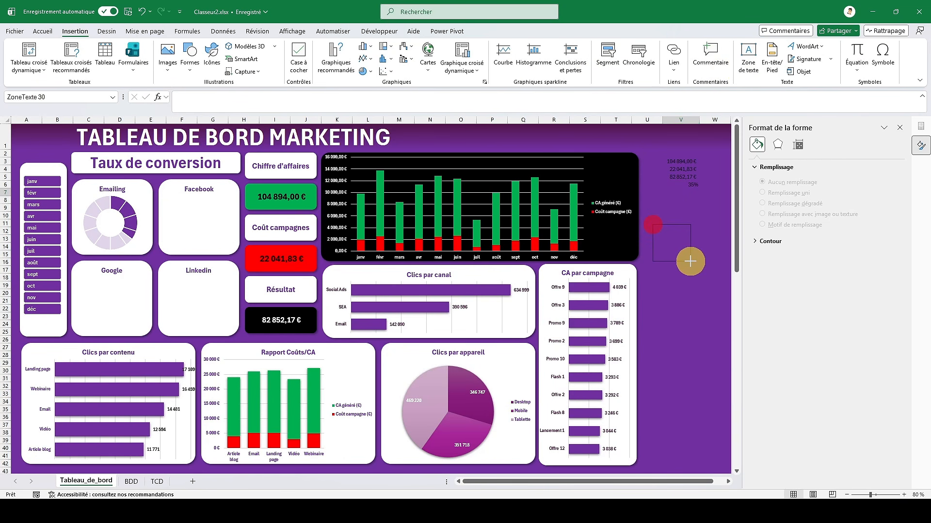
left_click(687, 182)
left_click(685, 224)
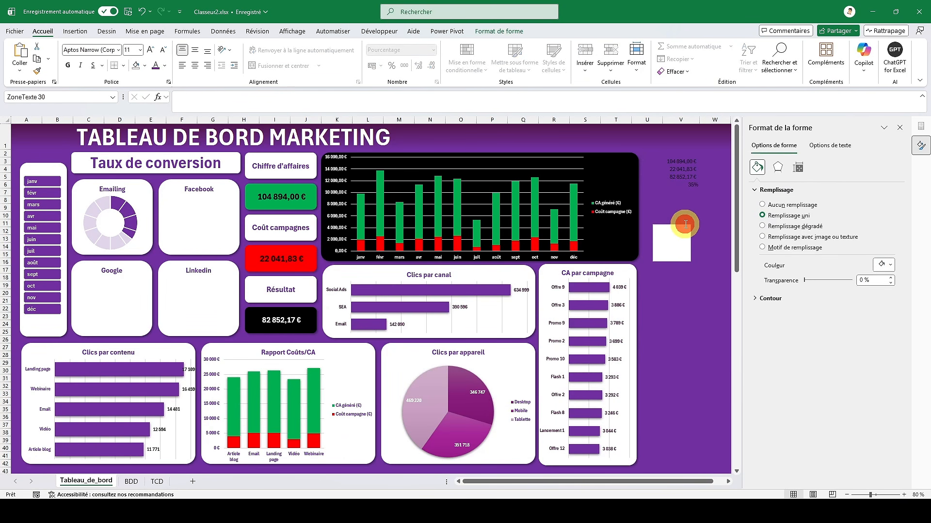
left_click(357, 93)
type("=v6")
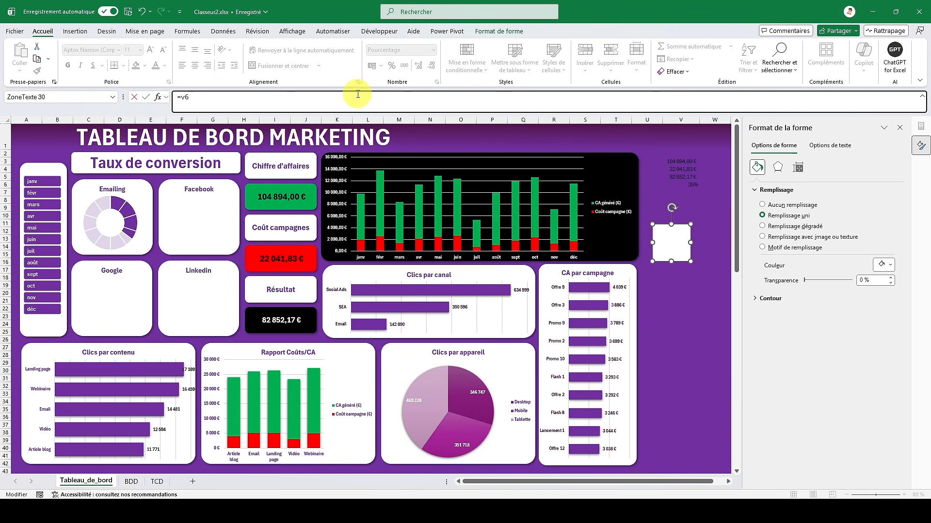
key("Return")
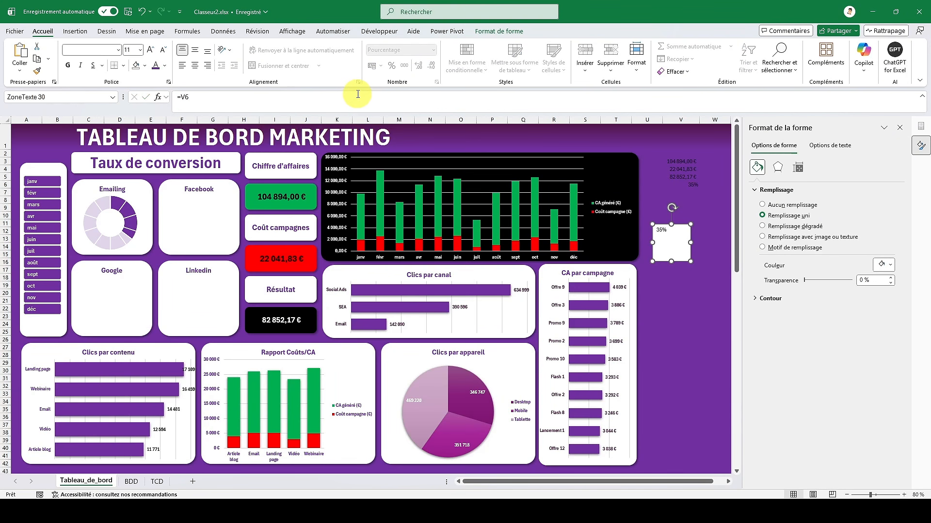
- Reduce the height of the linked text box and remove its fill and outline
left_click_drag(670, 260, 670, 241)
right_click(683, 240)
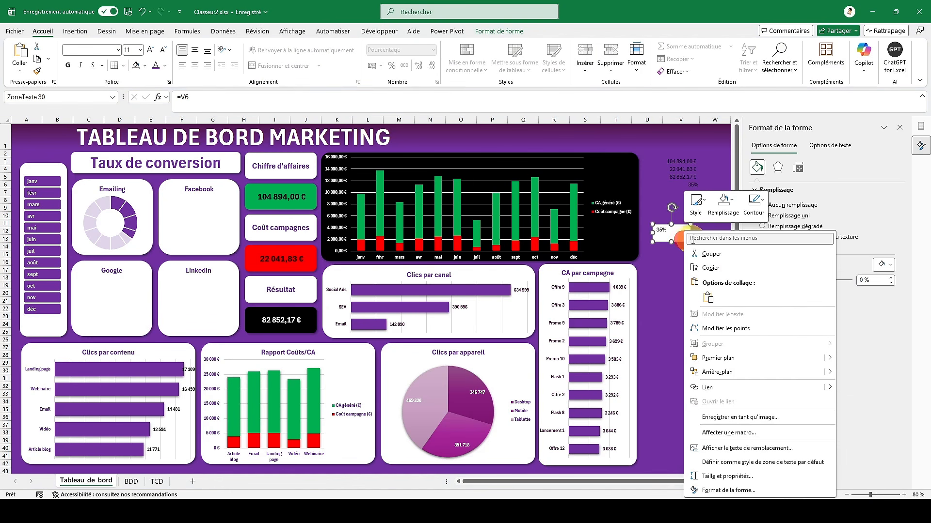
left_click(723, 204)
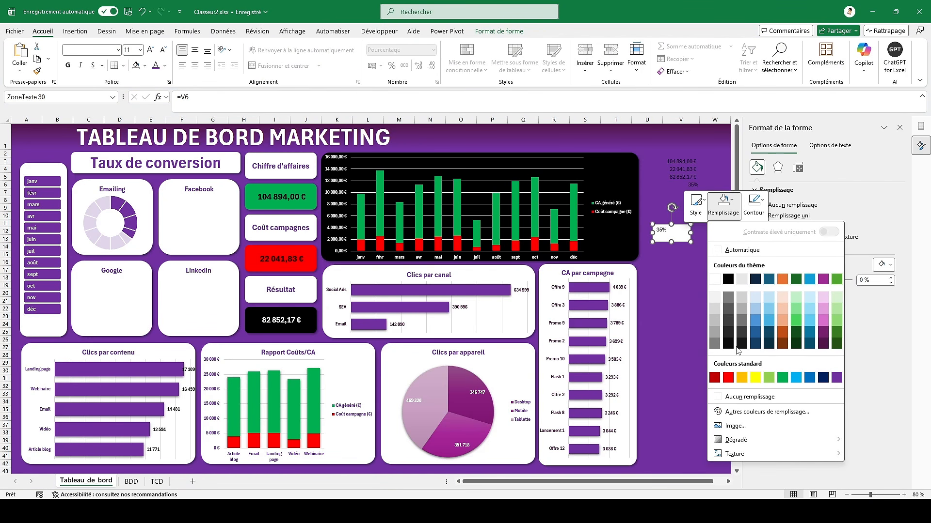
left_click(742, 397)
left_click(761, 216)
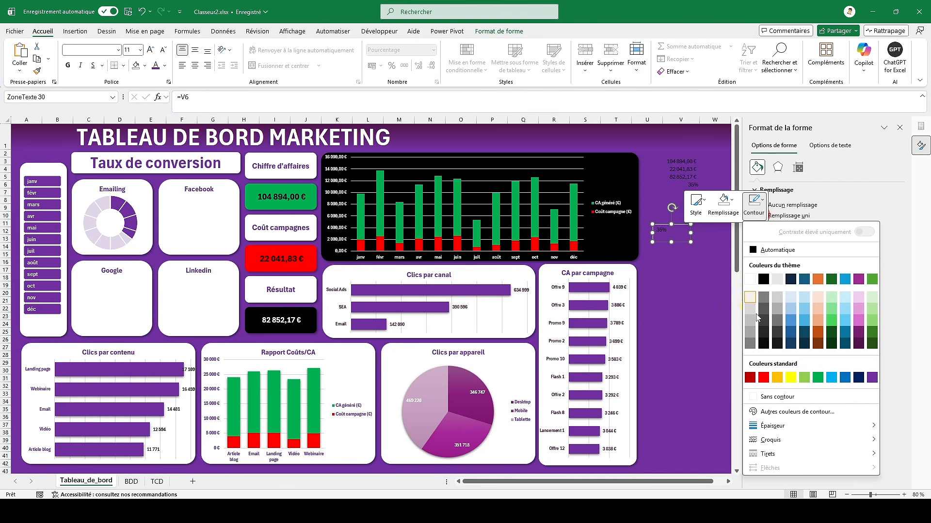
left_click(777, 395)
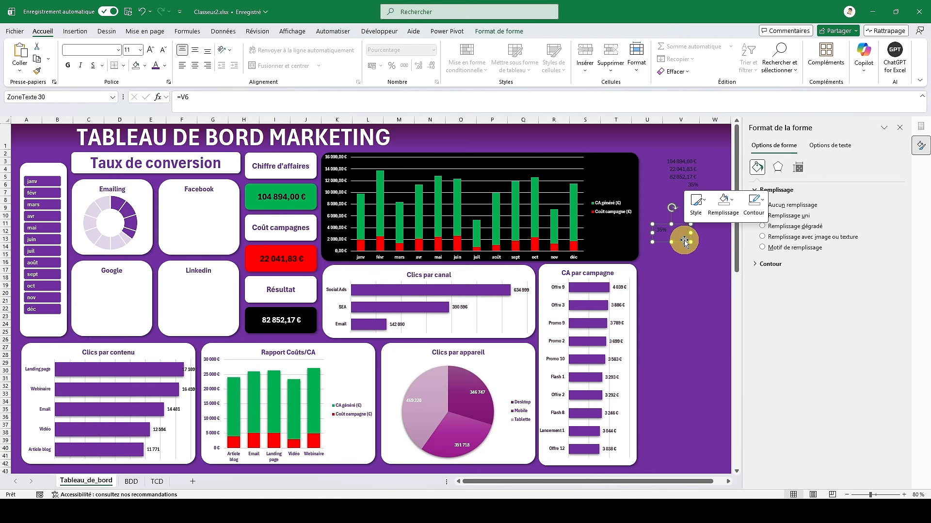
- Centre the linked text box in the Emailing doughnut and format its text as centred, enlarged, bold and purple
left_click_drag(684, 241, 127, 233)
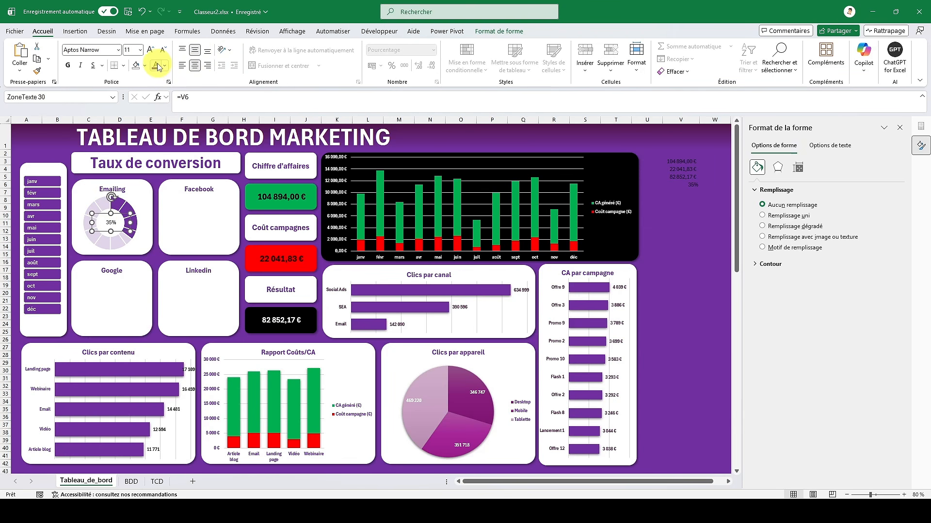
left_click(70, 65)
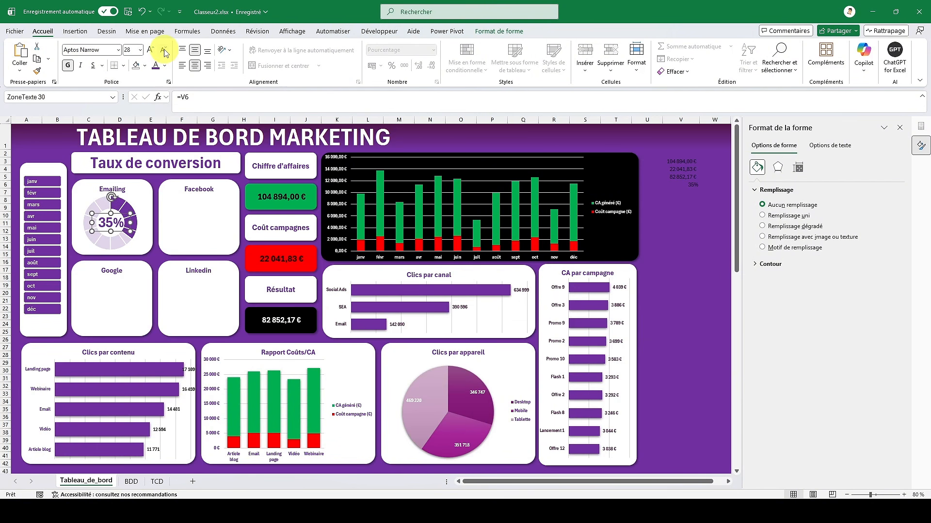
left_click(679, 239)
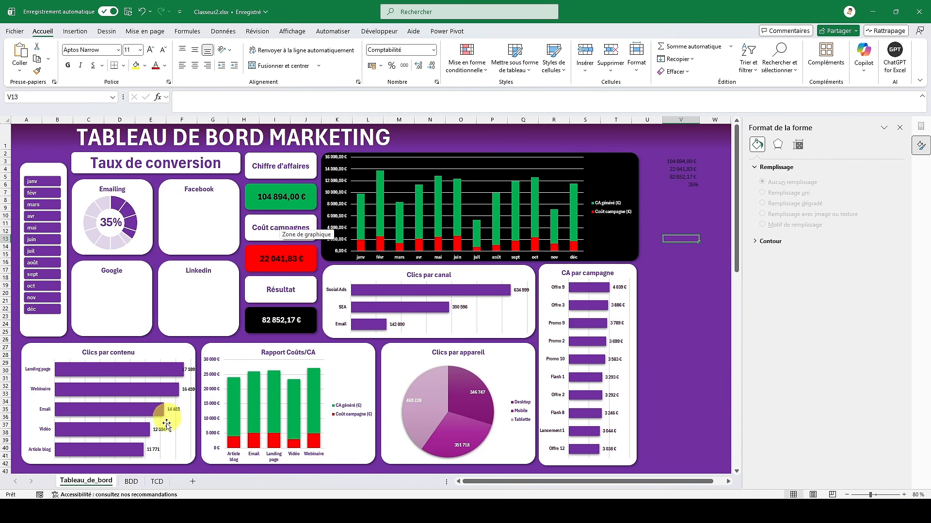
- Insert an empty doughnut chart on the TCD sheet for the Facebook conversion rate
left_click(151, 484)
left_click(84, 32)
left_click(360, 72)
left_click(369, 195)
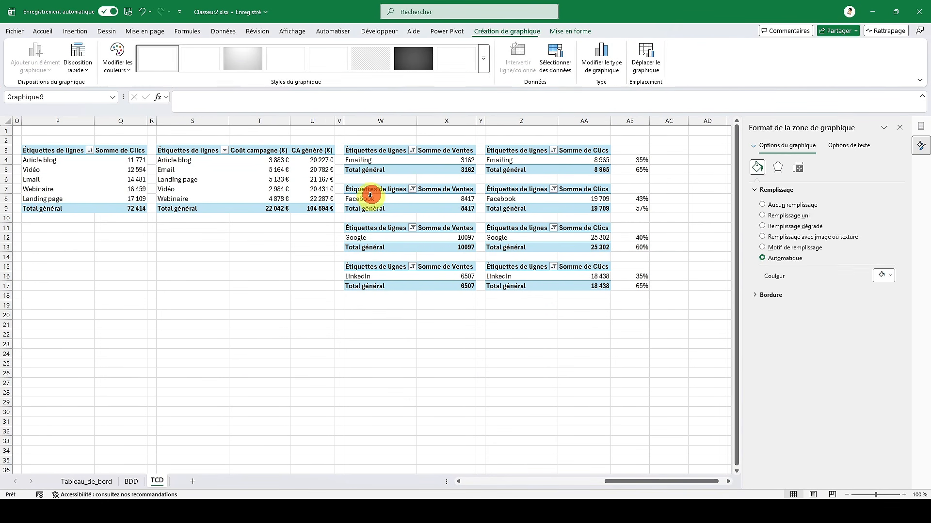
- Add a first data series to the new chart with ten equal values of 1
right_click(342, 273)
left_click(329, 268)
left_click(553, 66)
left_click(373, 221)
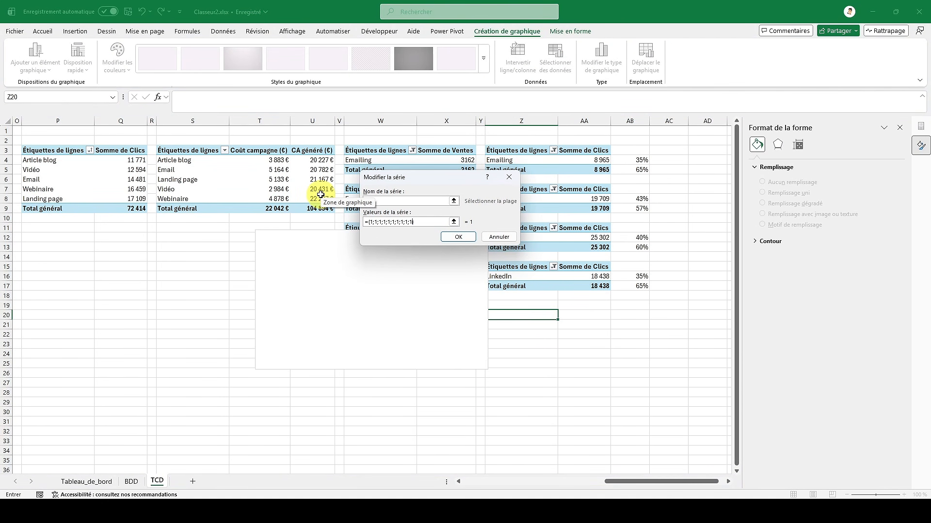
key("Return")
- Add a second data series using the Facebook percentages in AB8:AB9 and accept the chart's data source
left_click(354, 207)
left_click(498, 237)
left_click(316, 206)
left_click_drag(384, 223, 335, 222)
key("BackSpace")
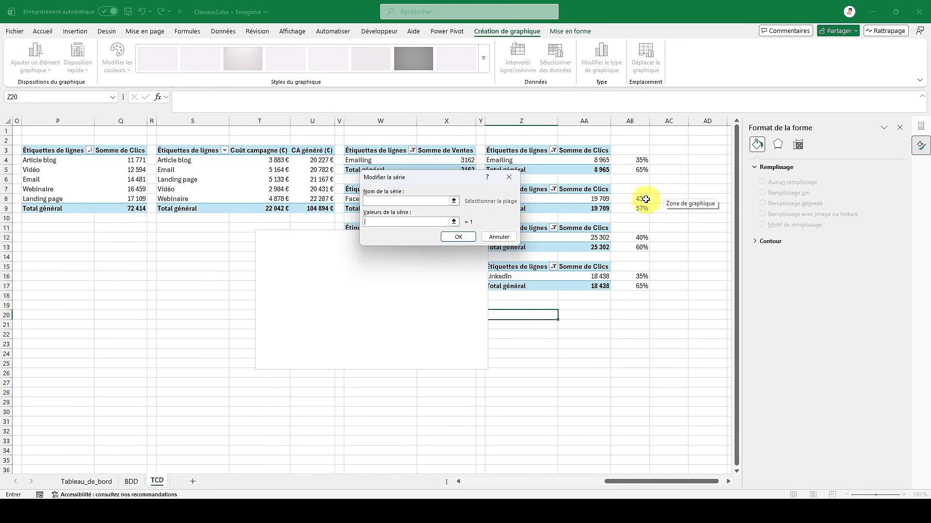
left_click_drag(646, 199, 644, 209)
left_click(459, 236)
left_click(516, 275)
- Set the ring thickness (Épaisseur de l'anneau) of the AB8:AB9 series to 50 %
left_click(389, 261)
left_click(798, 168)
left_click_drag(863, 253, 847, 253)
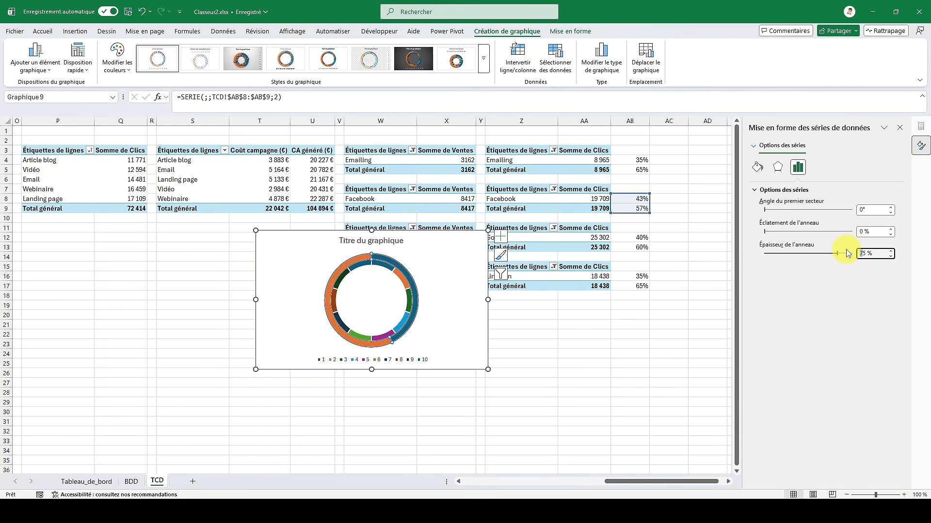
type("50")
key("Return")
- Fill all segments of the Facebook chart's inner ten-part ring with solid standard purple
left_click(396, 284)
left_click(757, 168)
left_click(776, 190)
left_click(881, 287)
left_click(920, 435)
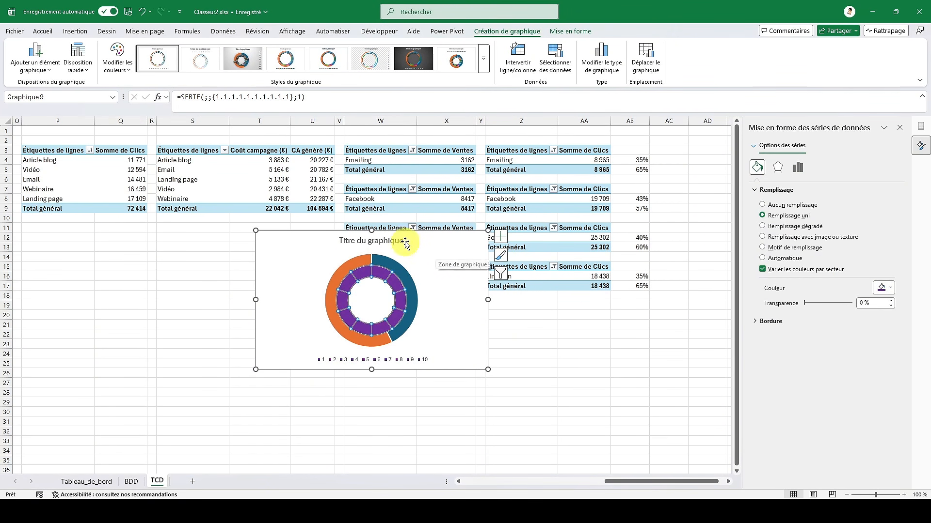
- Delete the title and the legend of the Facebook doughnut chart
left_click(405, 242)
key("Delete")
left_click(413, 359)
key("Delete")
- Change the Facebook chart to a combined type with Série2 plotted on the secondary axis
left_click(418, 273)
left_click(600, 58)
left_click(588, 341)
left_click(556, 385)
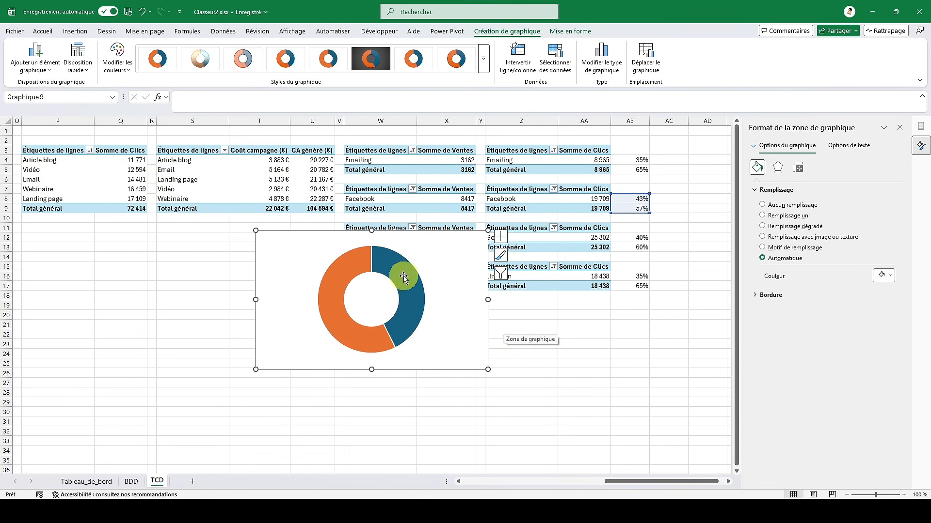
- Make the conversion rate slice of the AB8:AB9 series fully transparent so the purple segments show through
left_click(404, 277)
left_click(883, 288)
left_click(879, 303)
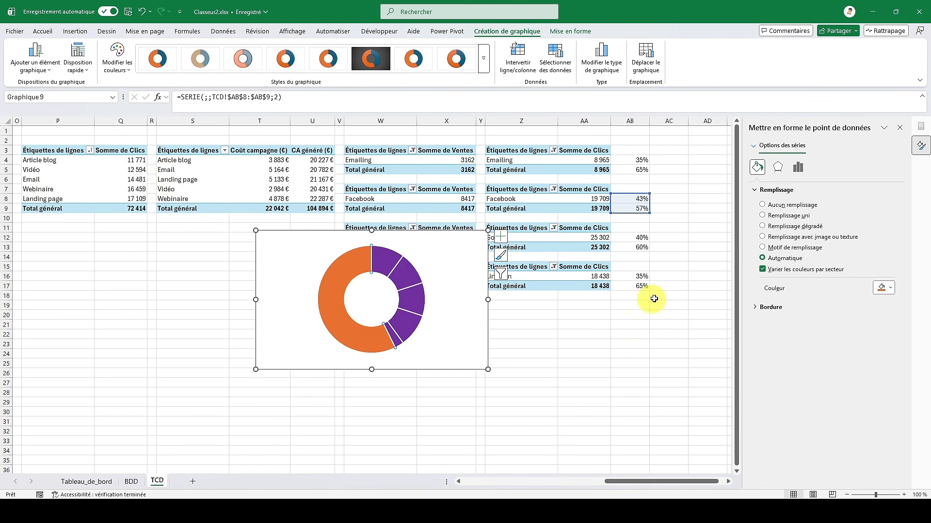
- Fill the remainder slice of the AB8:AB9 series with white at 20 % transparency
left_click(883, 288)
left_click(795, 339)
double_click(862, 303)
type("20")
key("Return")
- Narrow the Facebook doughnut chart and move it from the TCD sheet into the Facebook card on Tableau_de_bord
left_click_drag(487, 301, 396, 300)
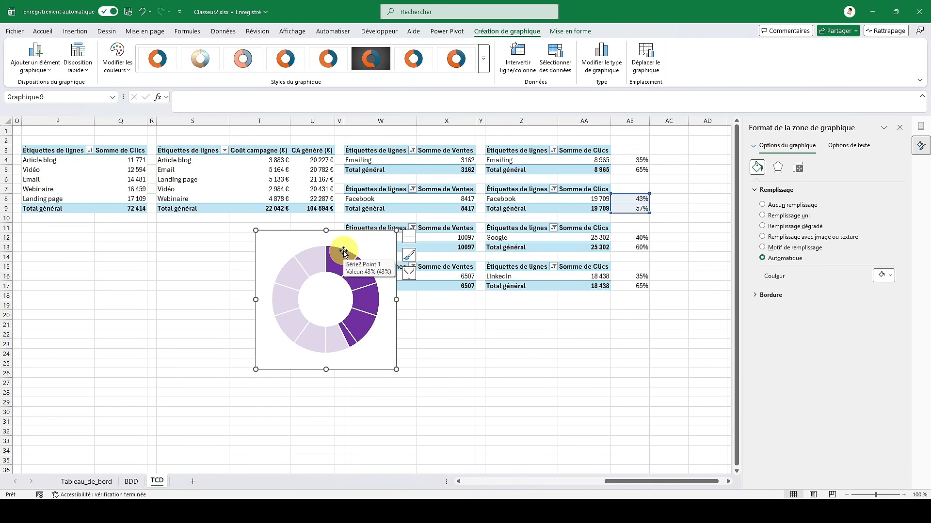
key("ctrl+x")
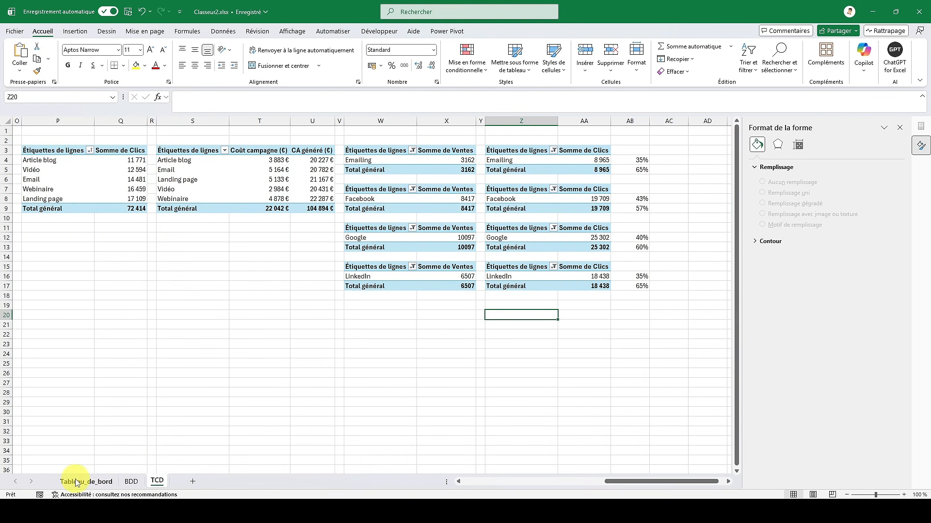
left_click(78, 483)
left_click_drag(200, 195, 187, 189)
- Remove the Facebook chart's fill and outline and adjust its size to fit the card
right_click(187, 189)
left_click(236, 162)
left_click(275, 353)
left_click(206, 163)
left_click(247, 351)
left_click_drag(266, 299, 236, 264)
- Link cell V7 of the dashboard to the Facebook conversion rate in AB8 of the TCD sheet
left_click(681, 192)
type("=")
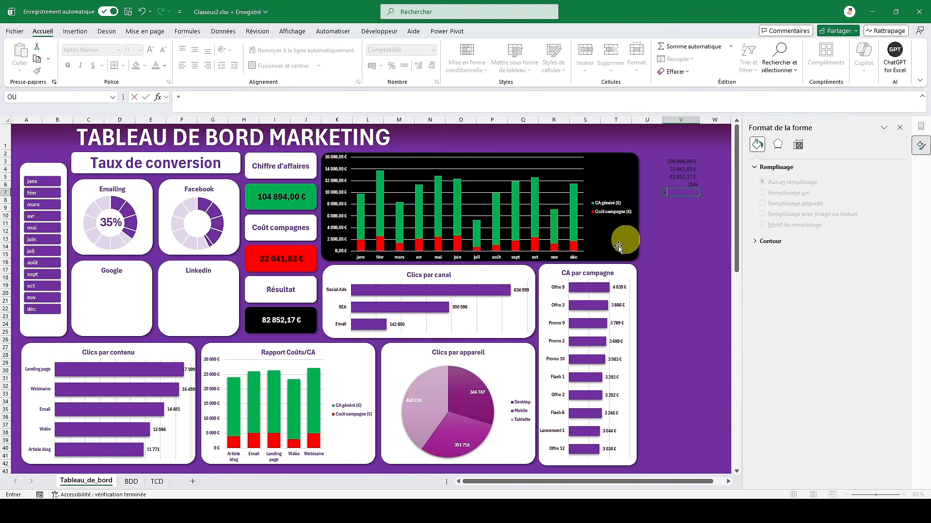
left_click(157, 481)
left_click(638, 195)
key("Return")
- Place a copy of the Emailing percentage text box in the centre of the Facebook doughnut and link it to V7
left_click(115, 221)
key("ctrl+c")
left_click(693, 222)
key("ctrl+v")
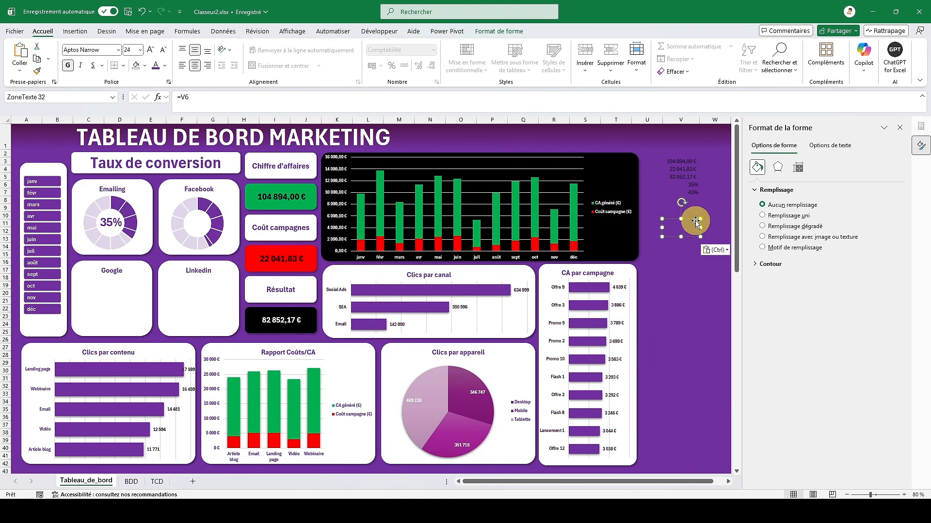
left_click_drag(695, 222, 212, 217)
left_click(237, 96)
key("BackSpace")
type("7")
key("Return")
- Copy the formatting of the Emailing percentage onto the Facebook percentage
left_click(112, 222)
left_click(37, 72)
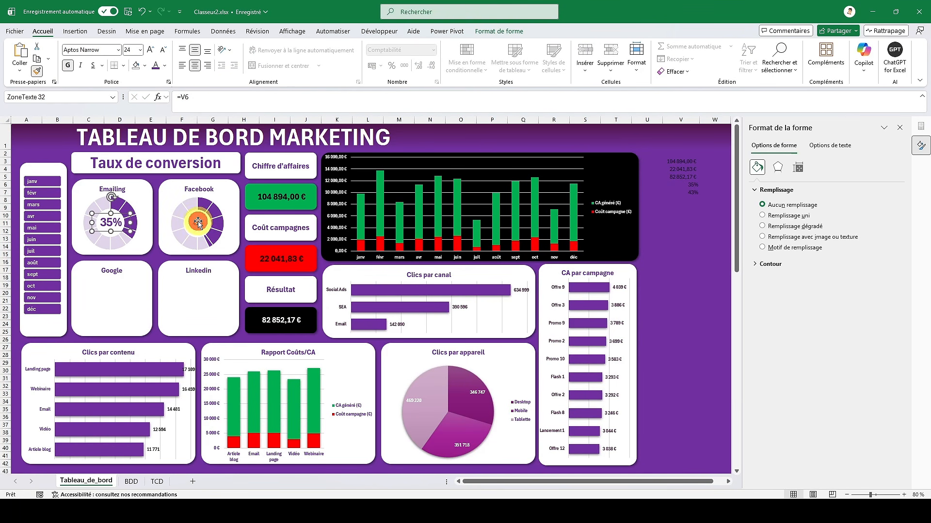
left_click(198, 223)
left_click(700, 222)
left_click(213, 199)
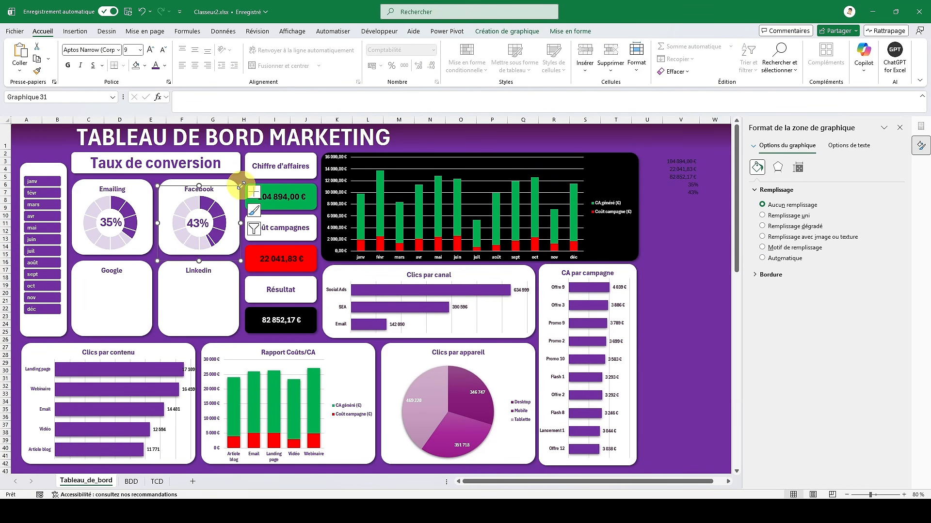
left_click(655, 264)
- Insert an empty doughnut chart on the TCD sheet for the Google conversion rate
left_click(156, 481)
left_click(74, 31)
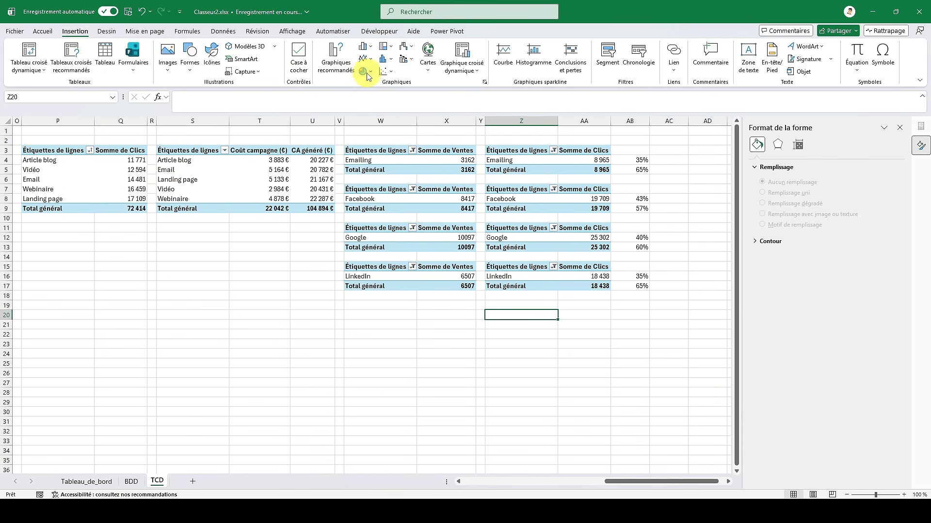
left_click(367, 73)
left_click(372, 168)
- Give the Google chart a series of ten equal values of 1 and a second series from AB12:AB13
left_click(551, 73)
left_click(313, 209)
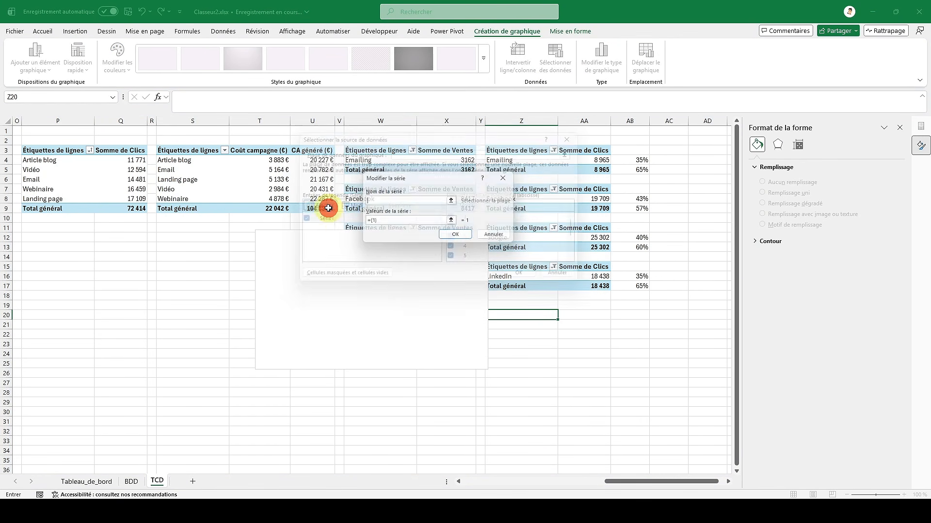
left_click_drag(630, 238, 630, 247)
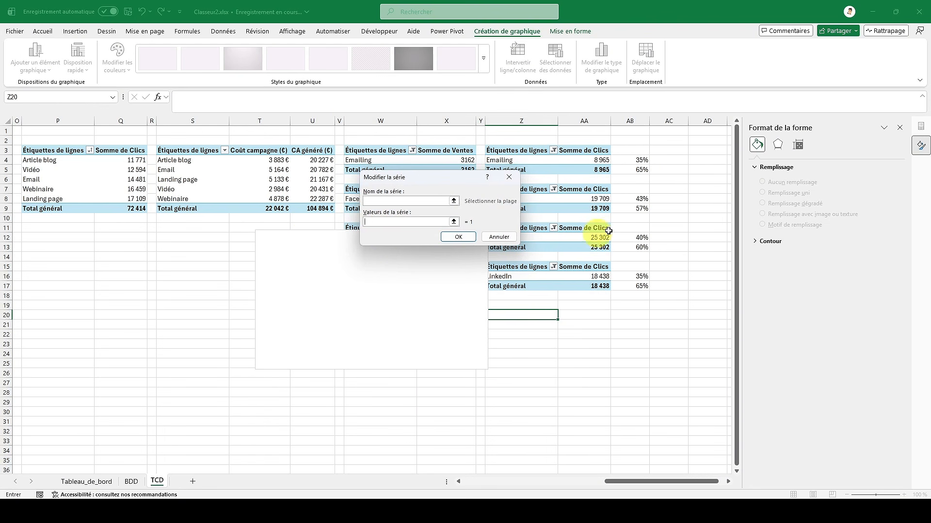
left_click(447, 238)
left_click(523, 275)
- Delete the title and the legend of the Google doughnut chart
left_click(400, 241)
key("Delete")
left_click(424, 360)
key("Delete")
- Set the doughnut hole size of the Google chart to 50 %
left_click(427, 318)
left_click(802, 168)
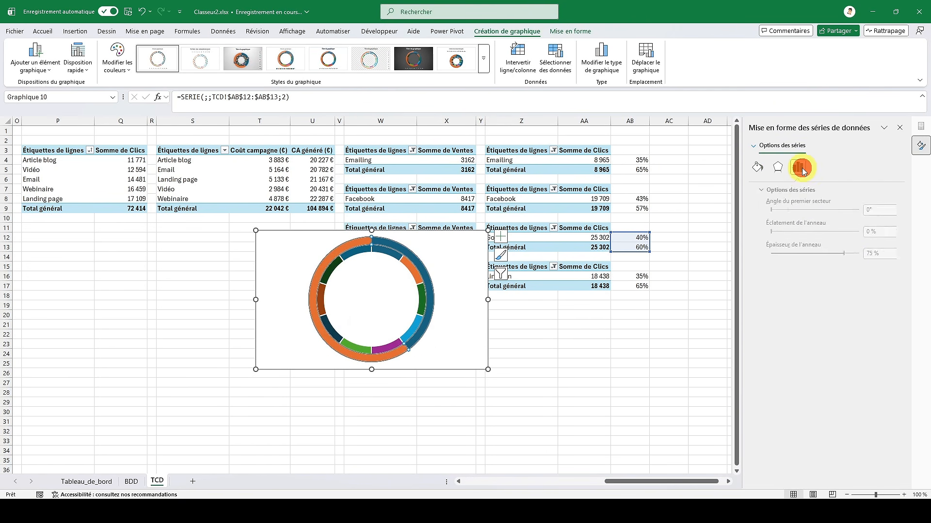
left_click_drag(870, 254, 821, 251)
type("50")
key("Return")
- Fill the ten-segment inner ring of the Google chart with purple
left_click(401, 275)
left_click(761, 167)
left_click(884, 288)
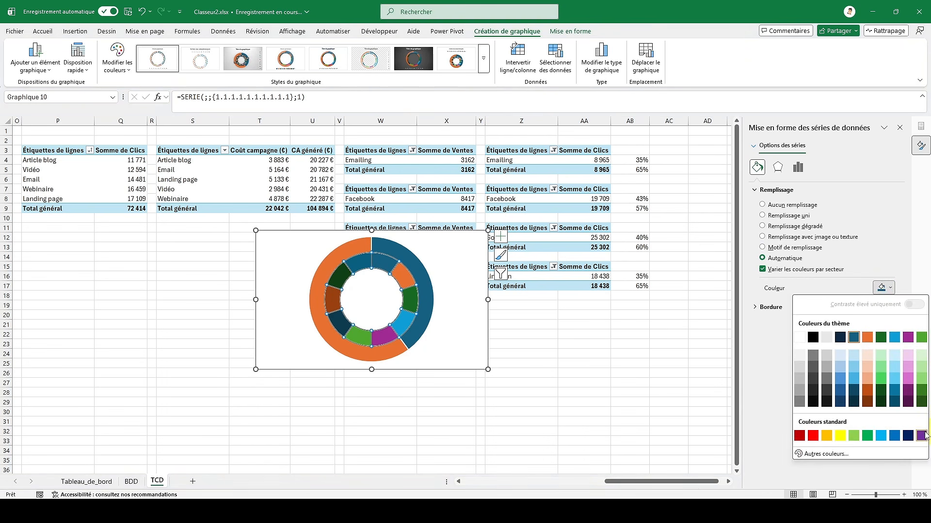
left_click(922, 436)
left_click(425, 291)
left_click(883, 288)
left_click(799, 339)
left_click(141, 12)
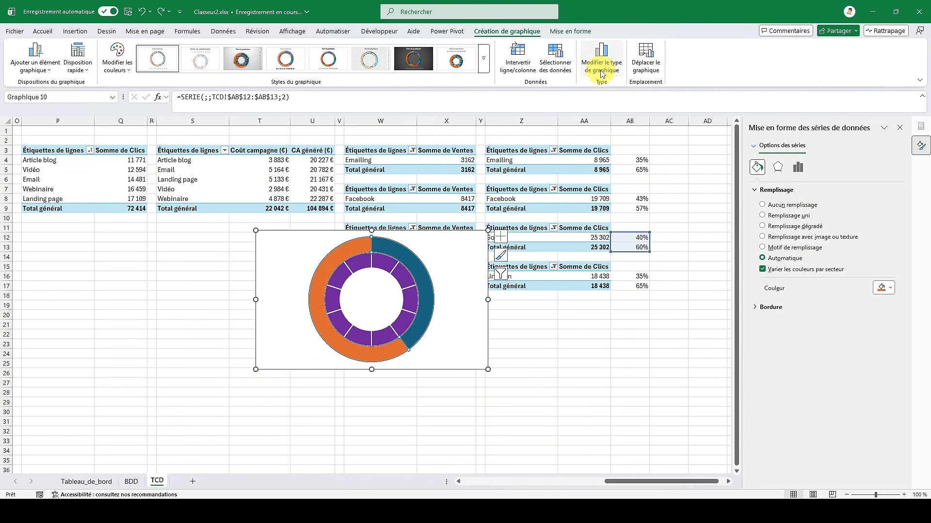
- Change the Google chart to a combined type with Série2 plotted on the secondary axis
left_click(601, 67)
left_click(586, 338)
left_click(560, 383)
- Fill the conversion rate slice of the AB12:AB13 series with white and make it fully transparent
left_click(398, 269)
left_click(397, 269)
left_click(882, 287)
left_click(800, 338)
left_click_drag(804, 303, 866, 305)
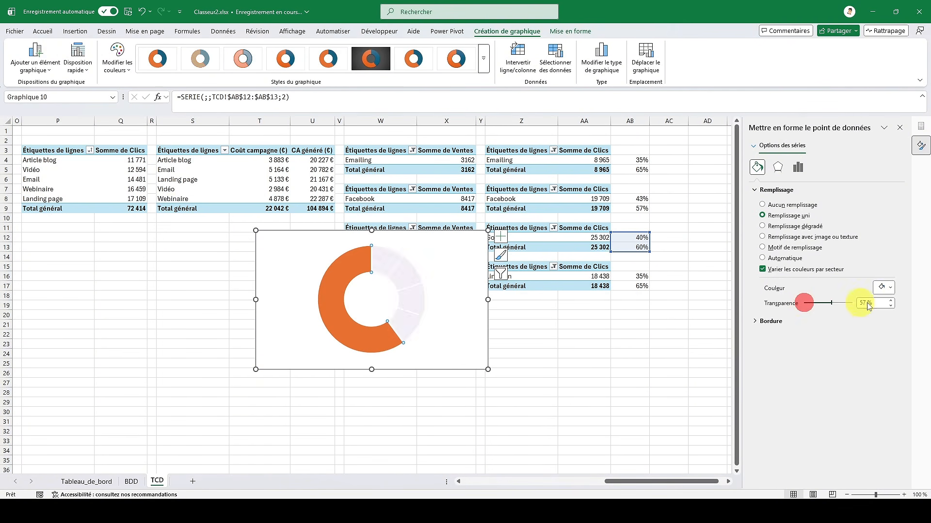
- Fill the remainder slice of the AB12:AB13 series with white at 20 % transparency
left_click(371, 329)
left_click(884, 288)
left_click(800, 335)
left_click(861, 303)
type("20")
left_click(461, 235)
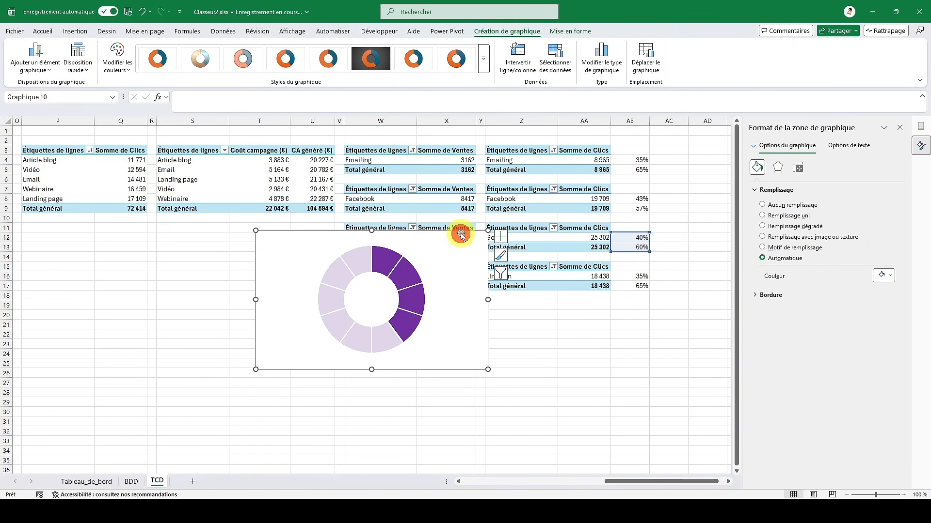
- Move the Google chart to Tableau_de_bord and shrink it to fit inside the Google card
key("ctrl+x")
left_click(86, 481)
key("ctrl+v")
left_click_drag(661, 262, 71, 277)
left_click_drag(228, 385, 138, 360)
left_click_drag(123, 280, 141, 275)
left_click_drag(156, 355, 139, 340)
left_click_drag(134, 276, 142, 274)
- Remove the Google chart's fill and outline and fine-tune its position in the card
right_click(144, 278)
left_click(194, 161)
left_click(218, 352)
left_click(163, 160)
left_click(188, 352)
left_click(136, 285)
left_click_drag(136, 271, 133, 271)
- Link cell V8 of the dashboard to the Google conversion rate in AB12 of the TCD sheet
left_click(682, 201)
type("=")
left_click(156, 481)
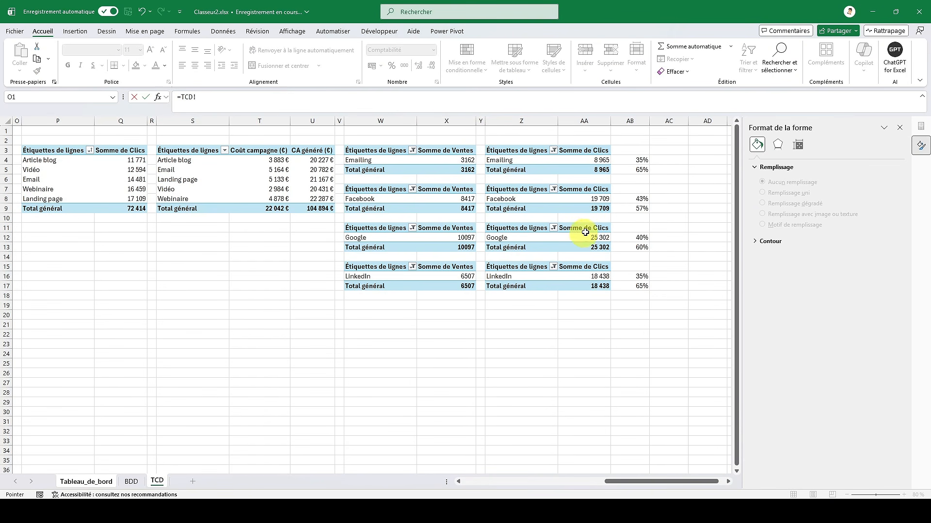
left_click(637, 237)
key("Return")
- Place a copy of the Facebook percentage text box in the centre of the Google doughnut and link it to V8
left_click(195, 225)
key("ctrl+c")
left_click(684, 224)
key("ctrl+v")
left_click_drag(690, 237, 121, 313)
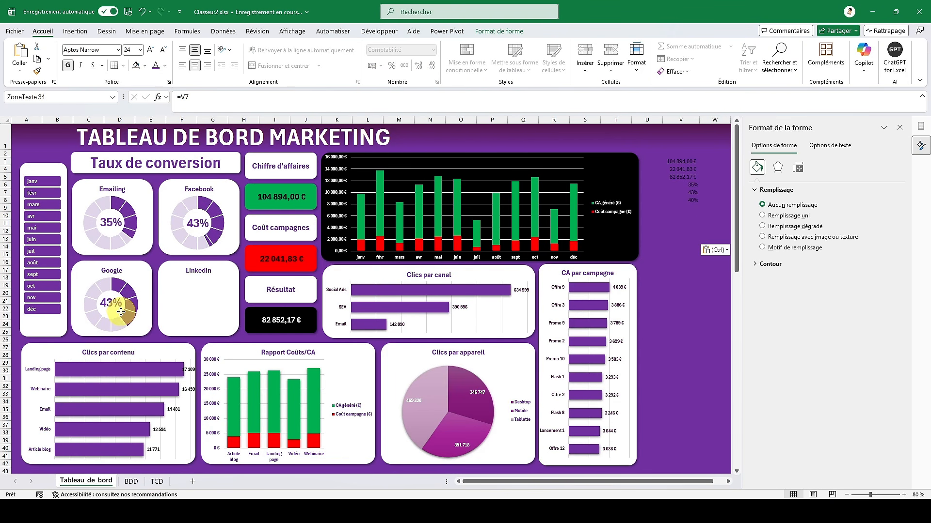
left_click(219, 101)
key("BackSpace")
type("8")
key("Return")
- Copy the formatting of the Facebook percentage onto the Google percentage
left_click(196, 221)
left_click(37, 71)
left_click(108, 309)
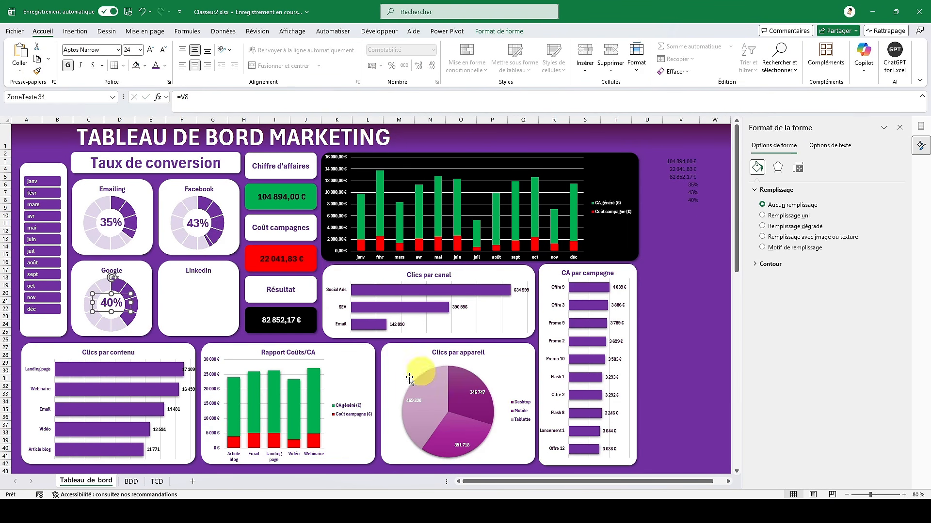
- Insert an empty doughnut chart on the TCD sheet for the LinkedIn conversion rate
left_click(157, 482)
left_click(75, 31)
left_click(365, 71)
left_click(372, 199)
- Give the LinkedIn chart a series of ten equal values of 1 and a second series from AB16:AB17
left_click(555, 59)
left_click(315, 206)
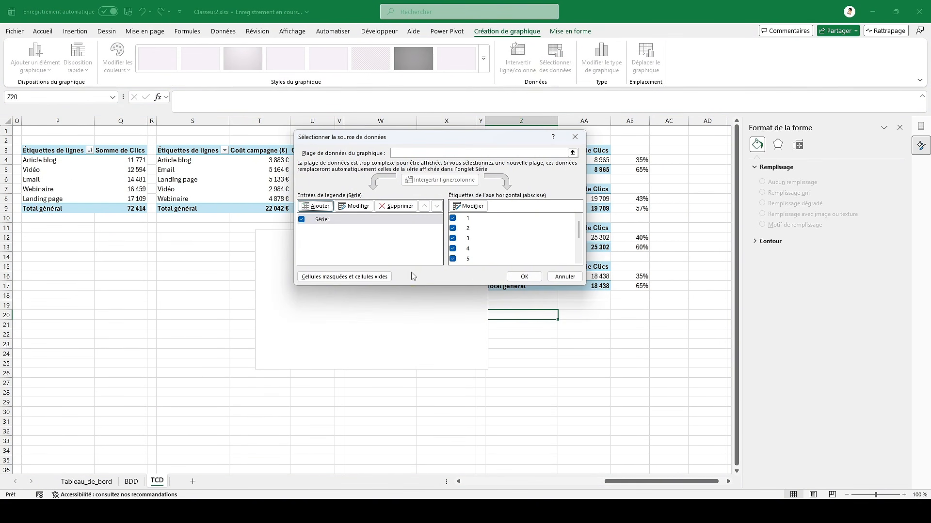
left_click(340, 221)
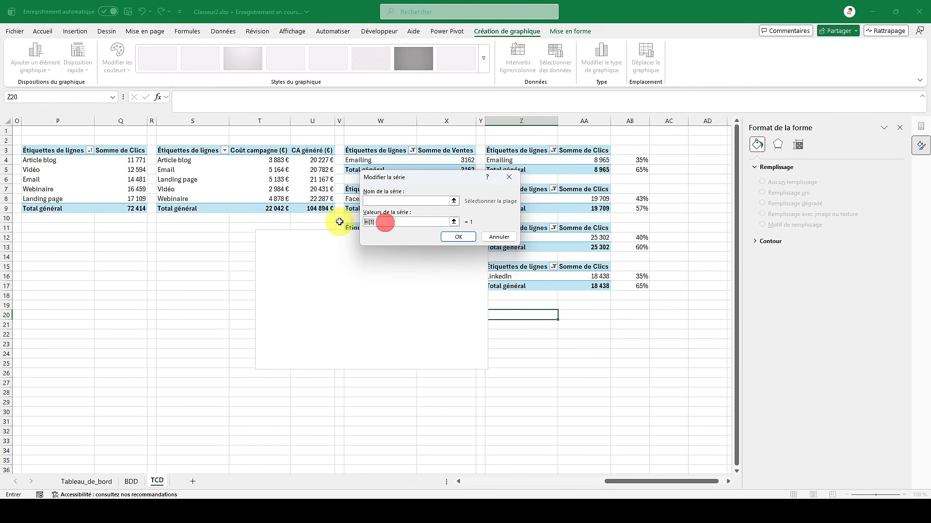
left_click_drag(623, 276, 626, 286)
key("Return")
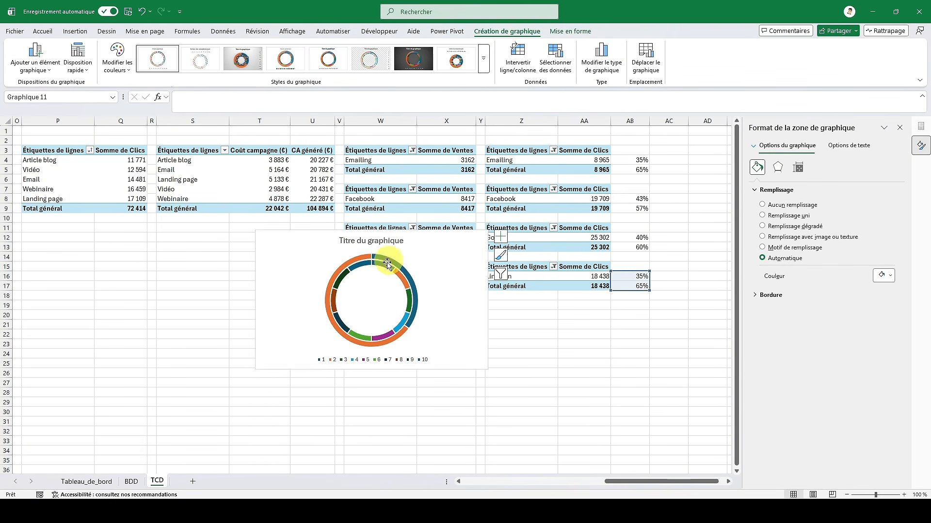
- Remove the LinkedIn chart's title and legend and set its doughnut hole size to 50 %
left_click(797, 167)
left_click_drag(875, 253, 843, 253)
type("50")
key("Return")
- Fill the ten-segment inner ring of the LinkedIn chart with purple
left_click(405, 274)
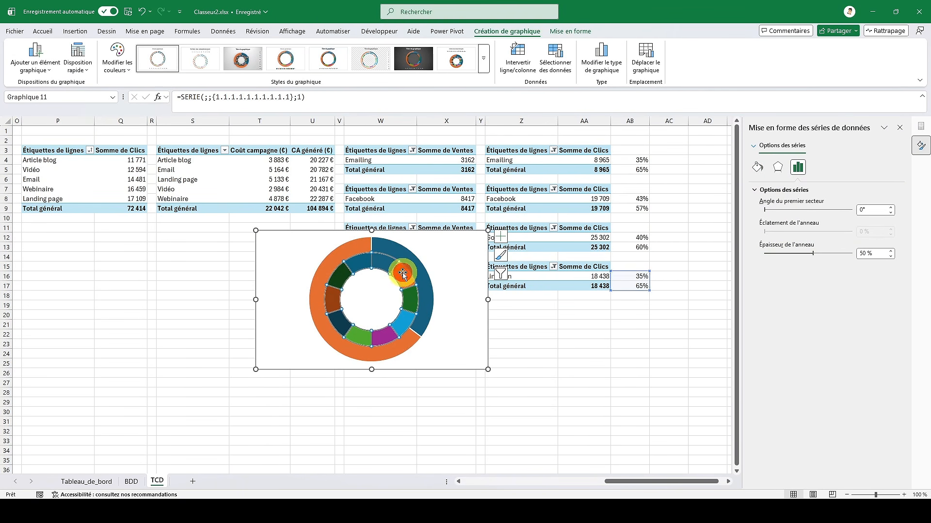
left_click(757, 167)
left_click(893, 289)
left_click(840, 338)
- Change the LinkedIn chart to a combined type with Série2 plotted on the secondary axis
left_click(601, 61)
left_click(588, 337)
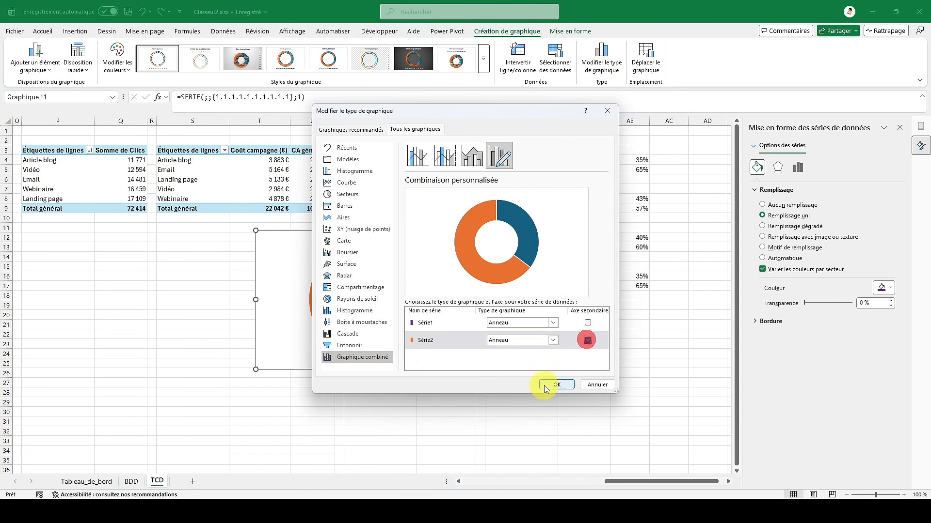
left_click(551, 384)
left_click(560, 60)
left_click(565, 275)
- Fill the conversion rate slice of the AB16:AB17 series with white and make it fully transparent
left_click(410, 270)
left_click(404, 270)
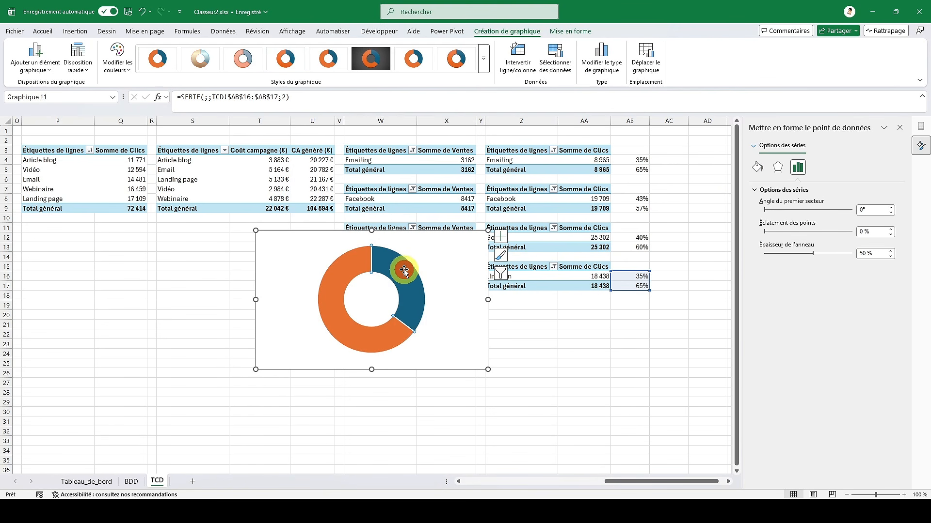
left_click(757, 167)
left_click(889, 287)
left_click(804, 335)
left_click_drag(805, 303, 852, 304)
- Fill the remainder slice of the AB16:AB17 series with white at 20 % transparency
left_click(390, 334)
left_click(889, 287)
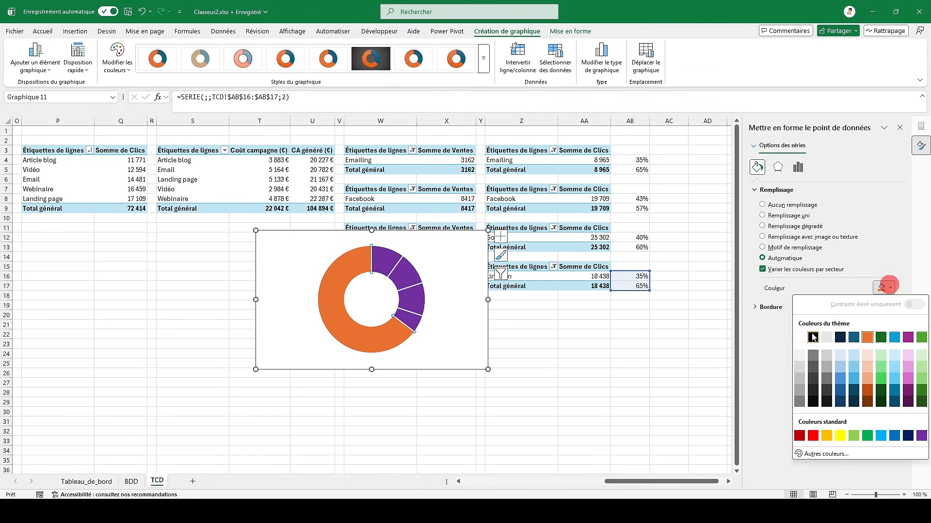
left_click(804, 335)
left_click(863, 301)
type("2")
- Shrink the LinkedIn chart and move it from the TCD sheet into the Linkedin card on Tableau_de_bord
left_click(450, 236)
left_click_drag(487, 370, 341, 319)
key("ctrl+x")
left_click(86, 482)
left_click(678, 316)
key("ctrl+v")
left_click_drag(679, 318, 178, 270)
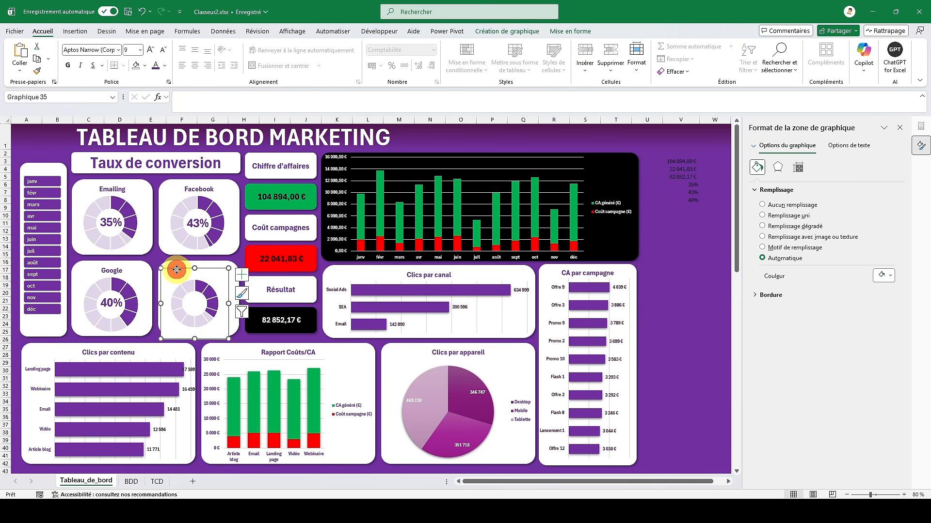
- Remove the LinkedIn chart's fill and outline, enlarge its plot area slightly and align it within the card
right_click(177, 270)
left_click(227, 161)
left_click(262, 356)
left_click(197, 160)
left_click(218, 352)
left_click(214, 324)
left_click_drag(218, 328, 223, 334)
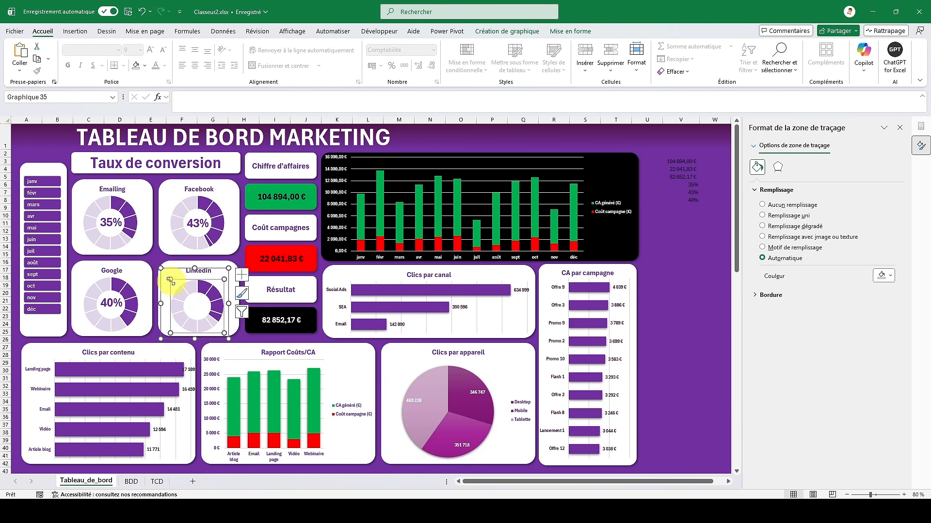
left_click_drag(175, 268, 176, 264)
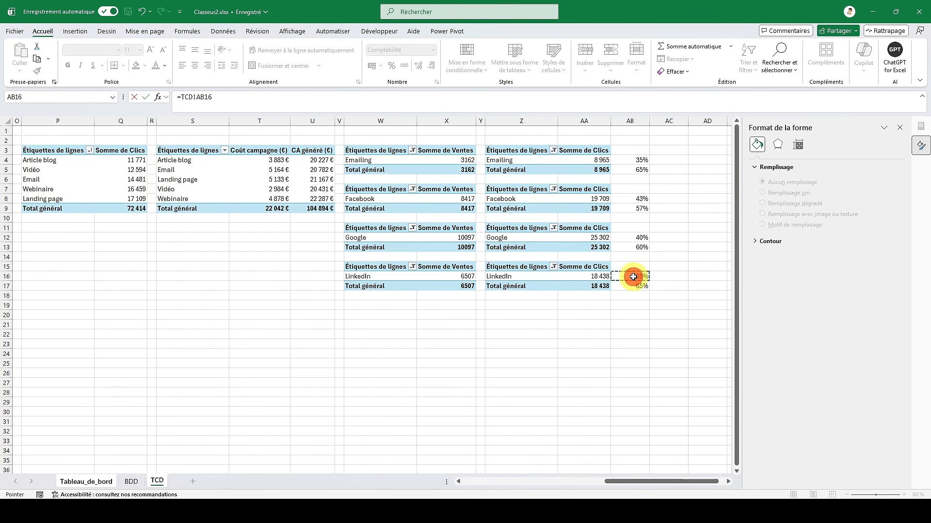
- Duplicate the Google percentage text box into the center of the Linkedin doughnut chart and link the copy to =V9
left_click(105, 304)
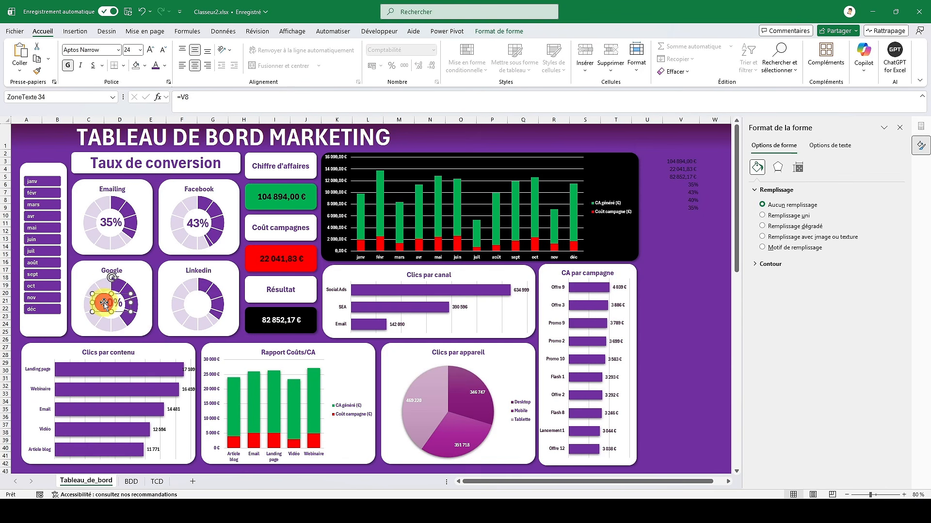
left_click(712, 281)
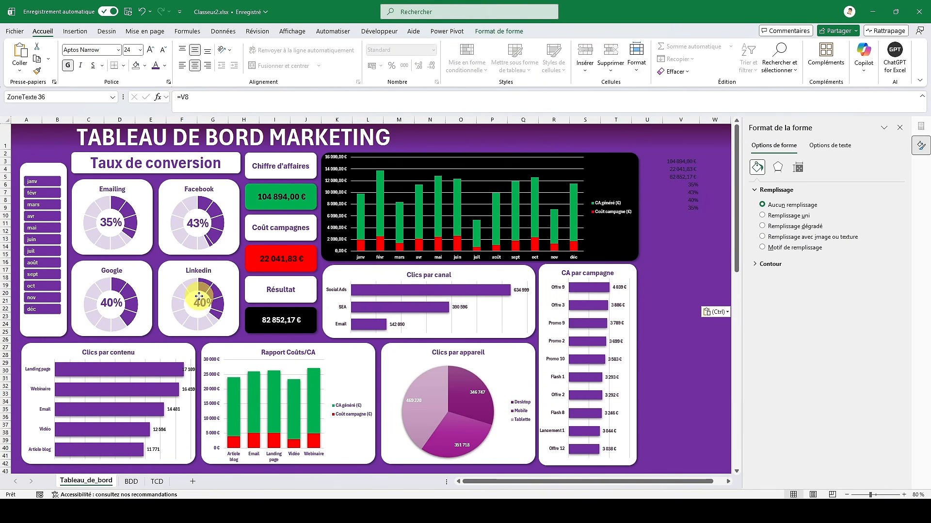
left_click(246, 97)
type("=V9")
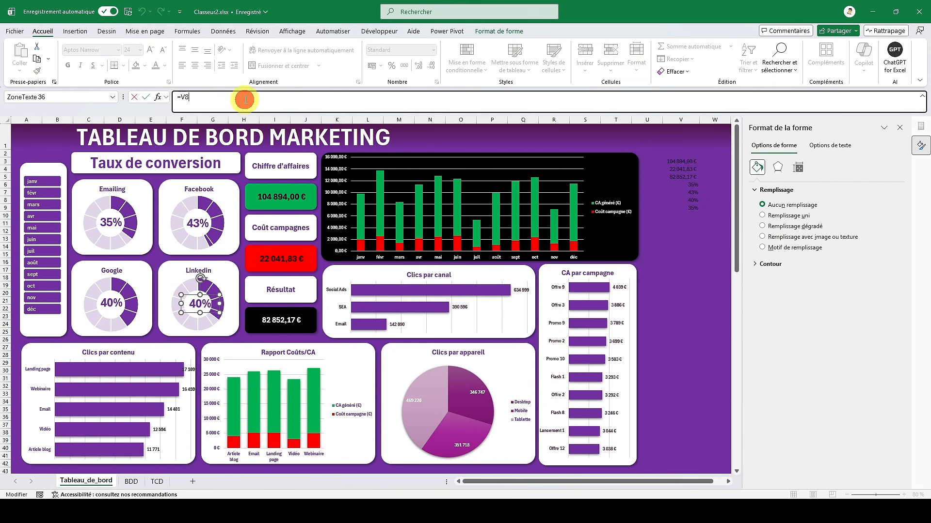
key("Return")
- Copy the formatting of the Facebook percentage text box onto the Linkedin percentage and deselect it
left_click(187, 220)
left_click(37, 70)
left_click(200, 304)
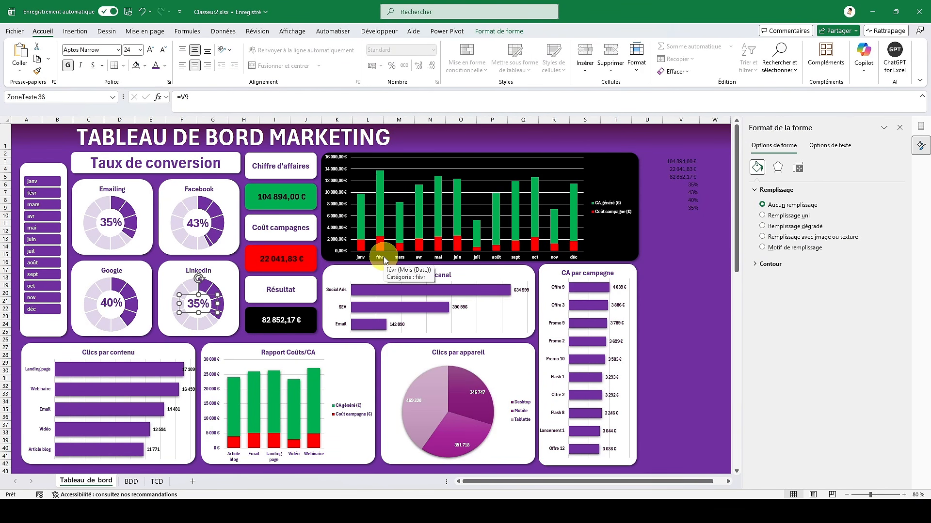
left_click(25, 133)
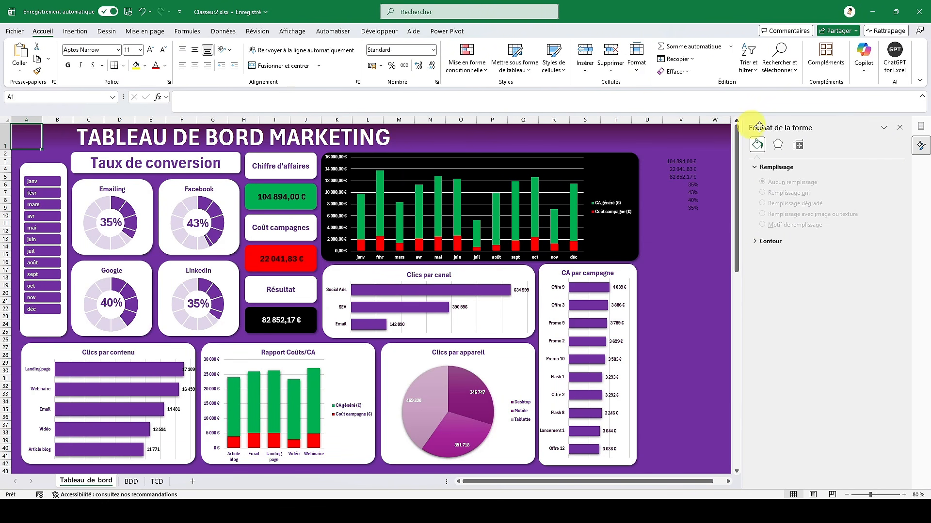
- Close the shape formatting pane and hide the helper values in V3:V9 by setting their font color to the background's purple
left_click(899, 127)
left_click_drag(676, 158, 676, 208)
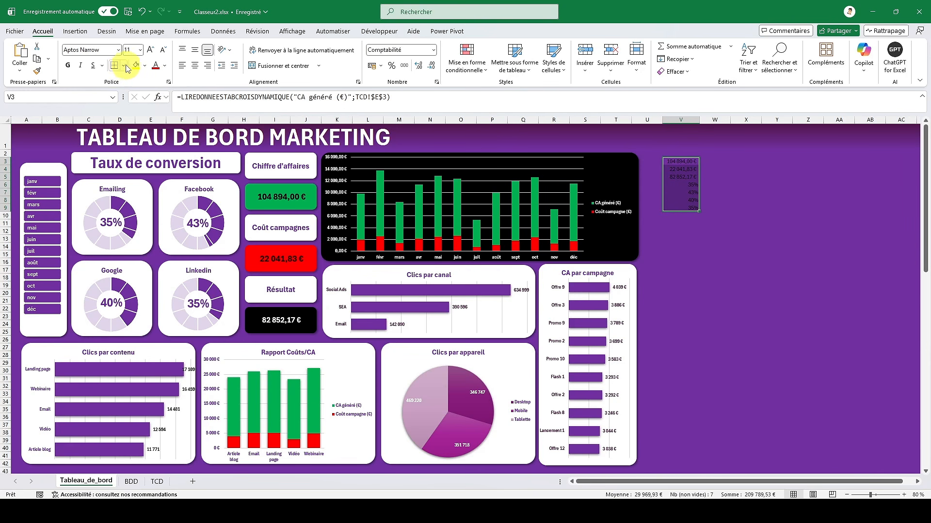
left_click(146, 66)
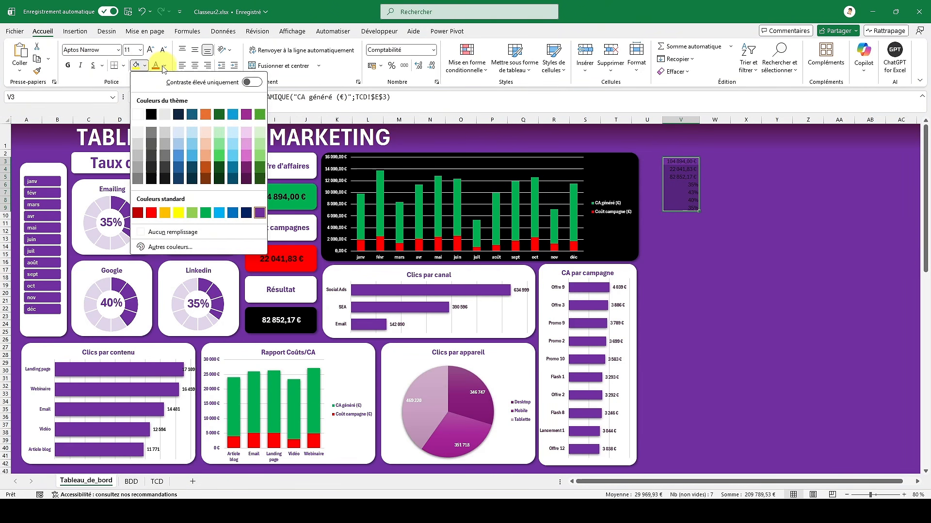
left_click(165, 66)
left_click(280, 228)
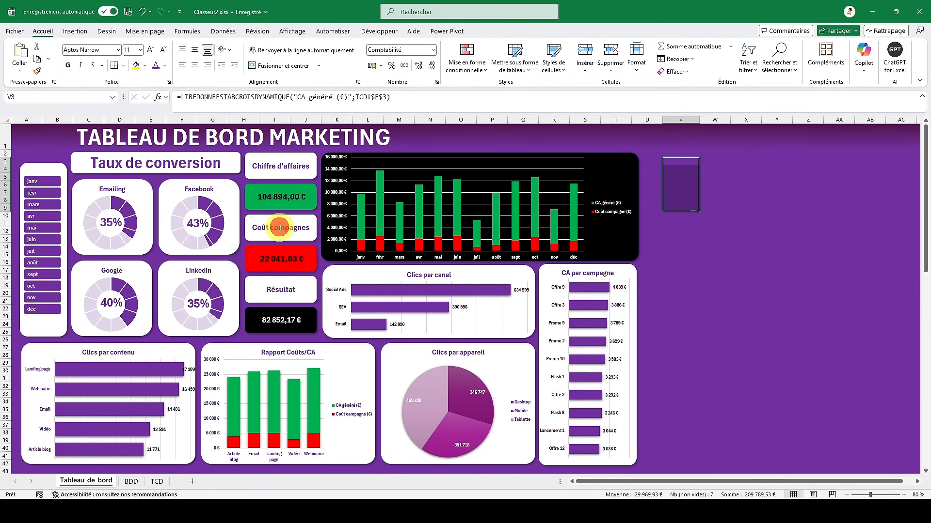
left_click(26, 132)
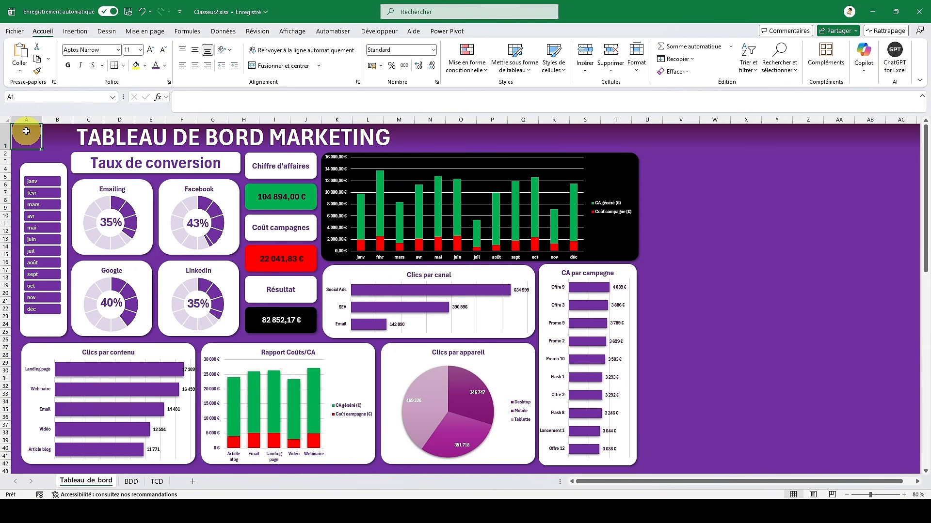